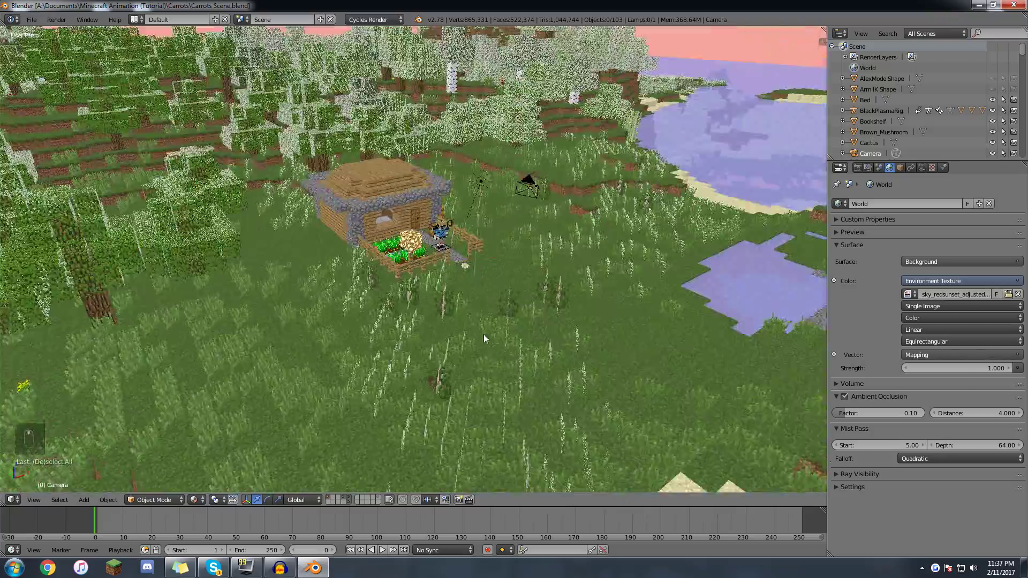
- Examine the finished Minecraft scene with its house, carrot garden and character from near and far
{"action": "scroll", "coordinate": [343, 321], "scroll_direction": "up", "scroll_amount": 5}
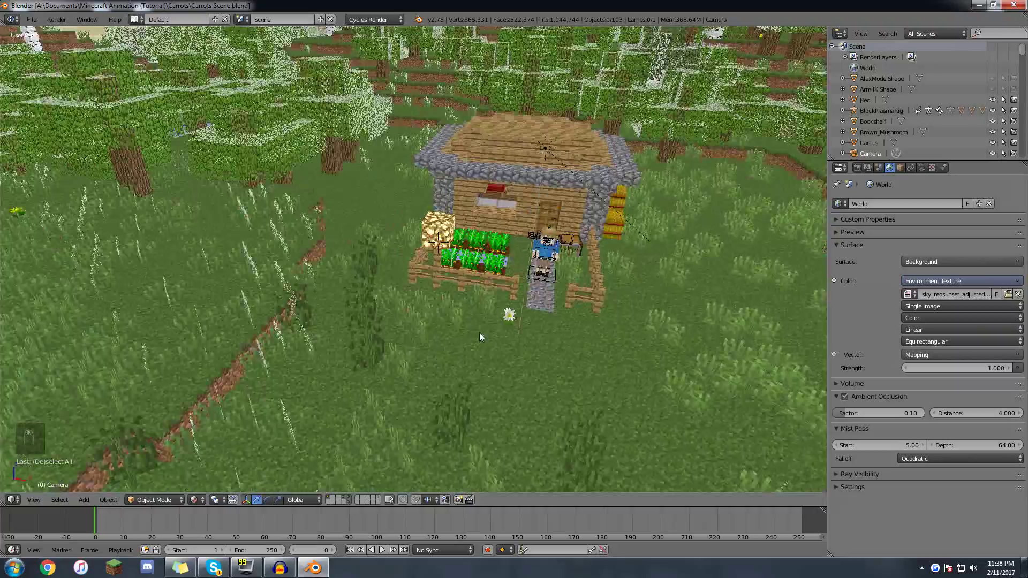
{"action": "scroll", "coordinate": [387, 287], "scroll_direction": "up", "scroll_amount": 5}
{"action": "middle_click_drag", "start_coordinate": [434, 279], "coordinate": [389, 317]}
{"action": "scroll", "coordinate": [424, 281], "scroll_direction": "down", "scroll_amount": 3}
{"action": "scroll", "coordinate": [422, 284], "scroll_direction": "down", "scroll_amount": 5}
{"action": "scroll", "coordinate": [393, 300], "scroll_direction": "up", "scroll_amount": 6}
{"action": "middle_click_drag", "start_coordinate": [486, 307], "coordinate": [527, 211]}
{"action": "scroll", "coordinate": [484, 318], "scroll_direction": "up", "scroll_amount": 3}
{"action": "scroll", "coordinate": [468, 329], "scroll_direction": "down", "scroll_amount": 1}
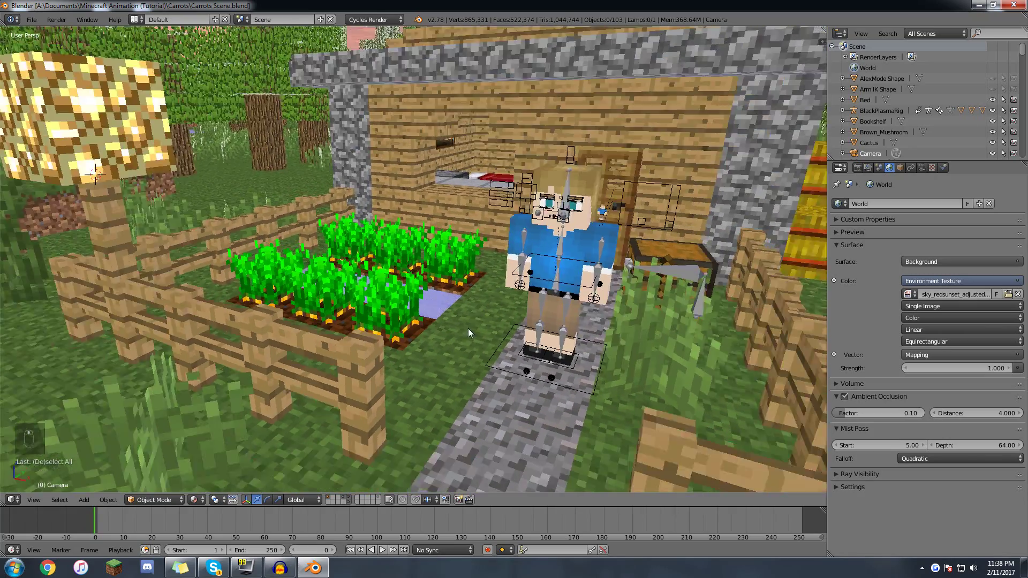
{"action": "scroll", "coordinate": [468, 329], "scroll_direction": "down", "scroll_amount": 3}
{"action": "middle_click_drag", "start_coordinate": [407, 327], "coordinate": [283, 268]}
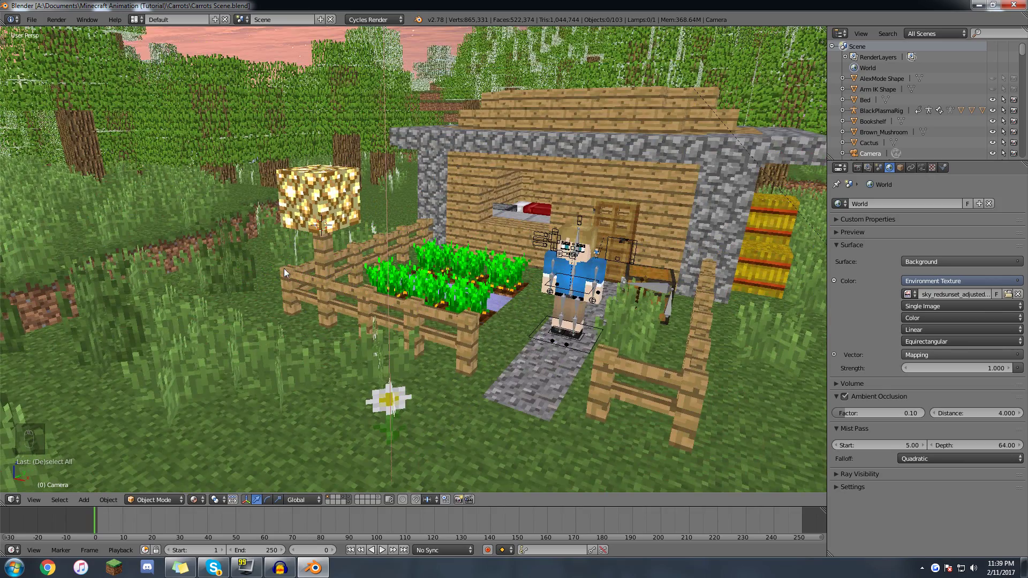
{"action": "scroll", "coordinate": [284, 269], "scroll_direction": "down", "scroll_amount": 5}
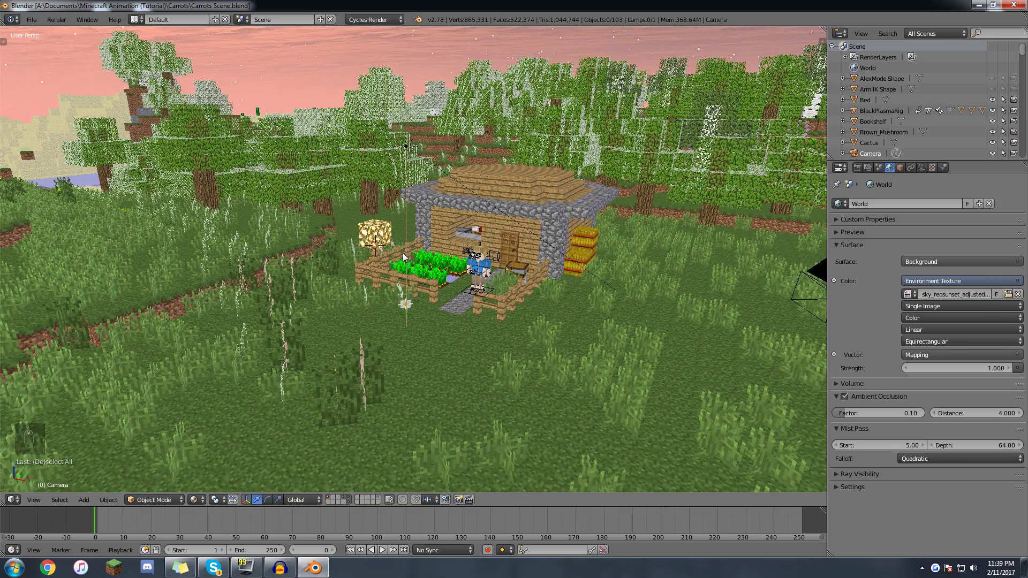
{"action": "middle_click_drag", "start_coordinate": [404, 257], "coordinate": [379, 298]}
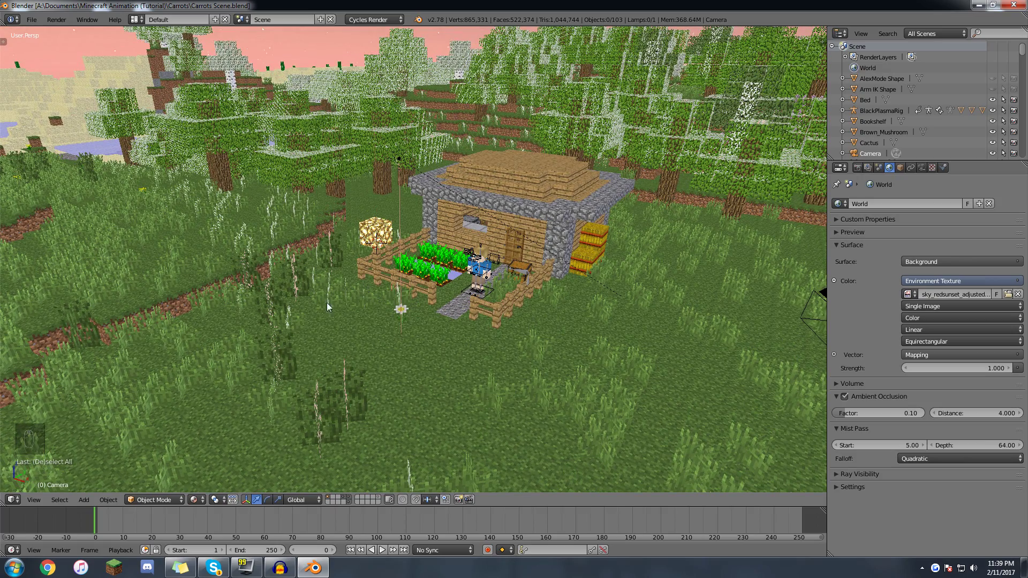
- Launch a second Blender instance and open the file Default Minecraft Scene.blend
{"action": "left_click", "coordinate": [15, 567]}
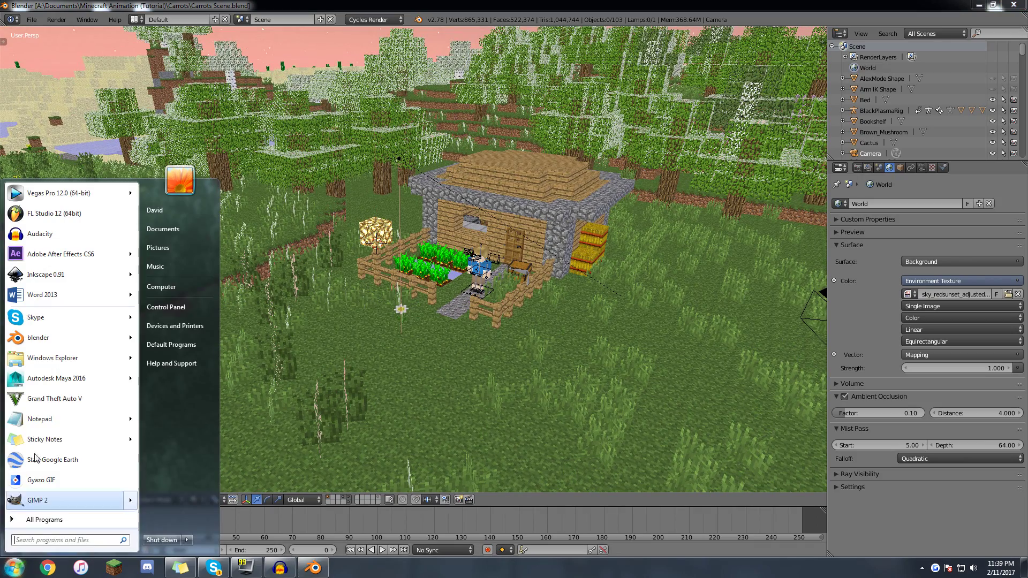
{"action": "left_click", "coordinate": [83, 342]}
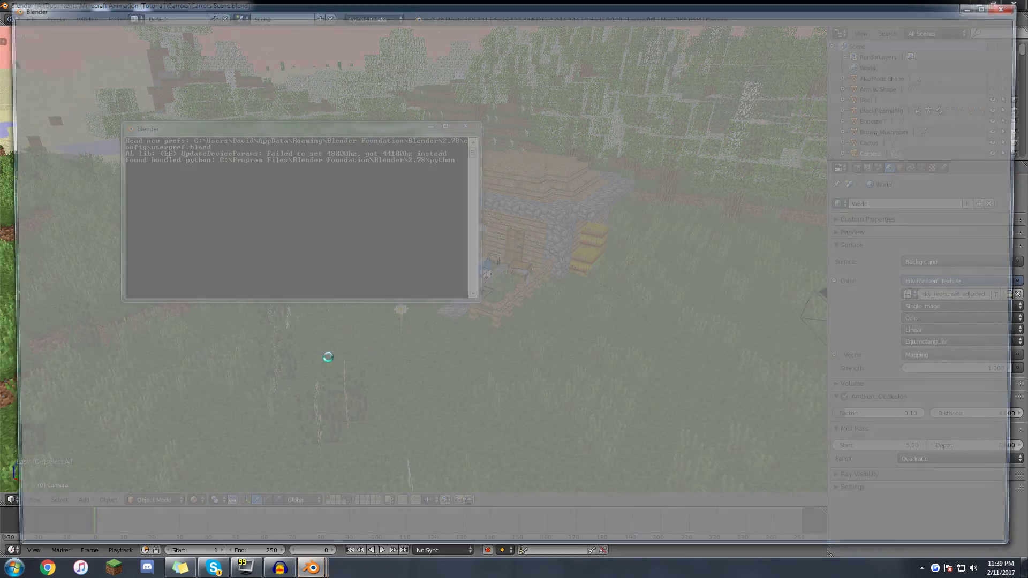
{"action": "left_click", "coordinate": [300, 285]}
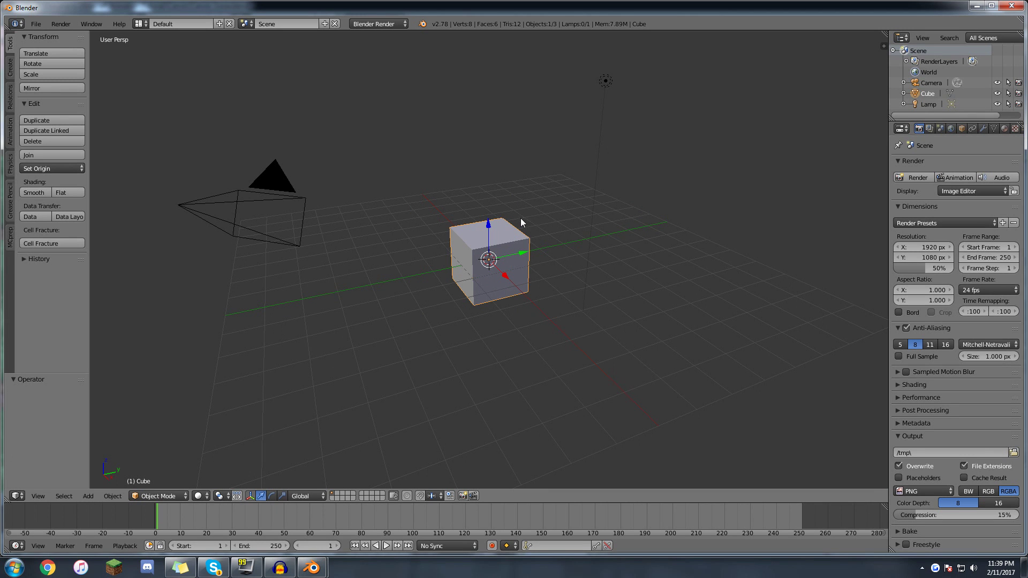
{"action": "middle_click_drag", "start_coordinate": [606, 240], "coordinate": [474, 253]}
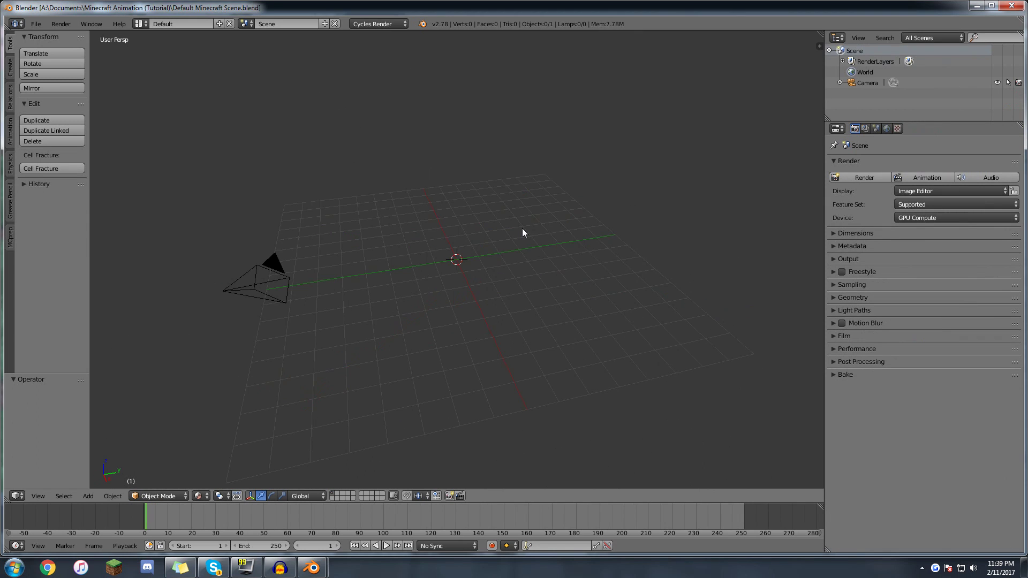
{"action": "middle_click_drag", "start_coordinate": [524, 229], "coordinate": [257, 62]}
{"action": "middle_click_drag", "start_coordinate": [337, 128], "coordinate": [548, 287]}
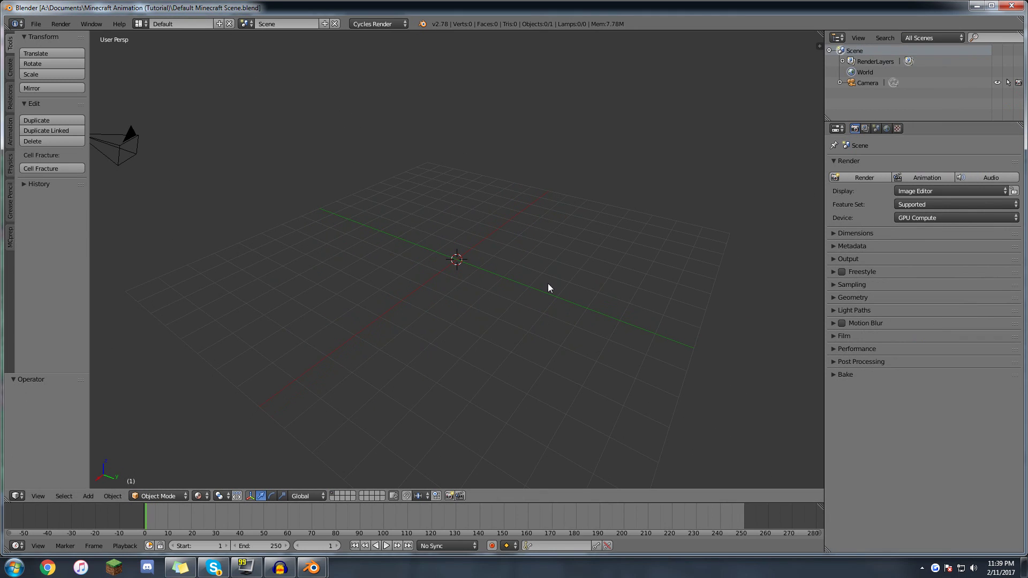
- Add a cube mesh at the origin of the empty scene
{"action": "scroll", "coordinate": [464, 284], "scroll_direction": "up", "scroll_amount": 2}
{"action": "key", "text": "shift+a"}
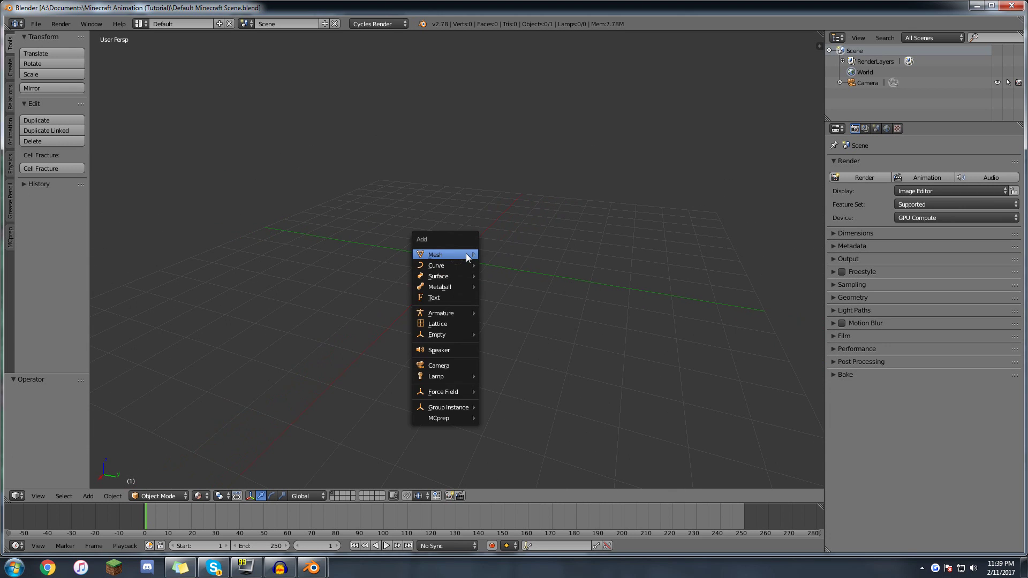
{"action": "mouse_move", "coordinate": [466, 253]}
{"action": "left_click", "coordinate": [508, 265]}
{"action": "mouse_move", "coordinate": [430, 309]}
{"action": "middle_mouse_down"}
{"action": "mouse_move", "coordinate": [492, 305]}
{"action": "mouse_move", "coordinate": [429, 316]}
{"action": "mouse_move", "coordinate": [424, 328]}
{"action": "middle_mouse_up"}
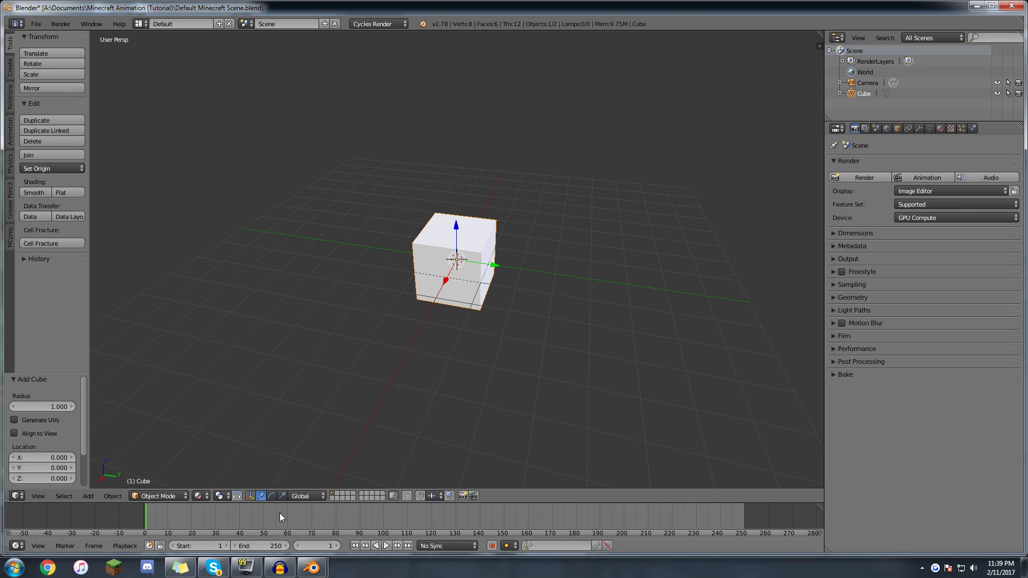
- Scrub the current frame back and forth along the timeline to frame 0, and briefly play the animation
{"action": "scroll", "coordinate": [323, 513], "scroll_direction": "down", "scroll_amount": 5}
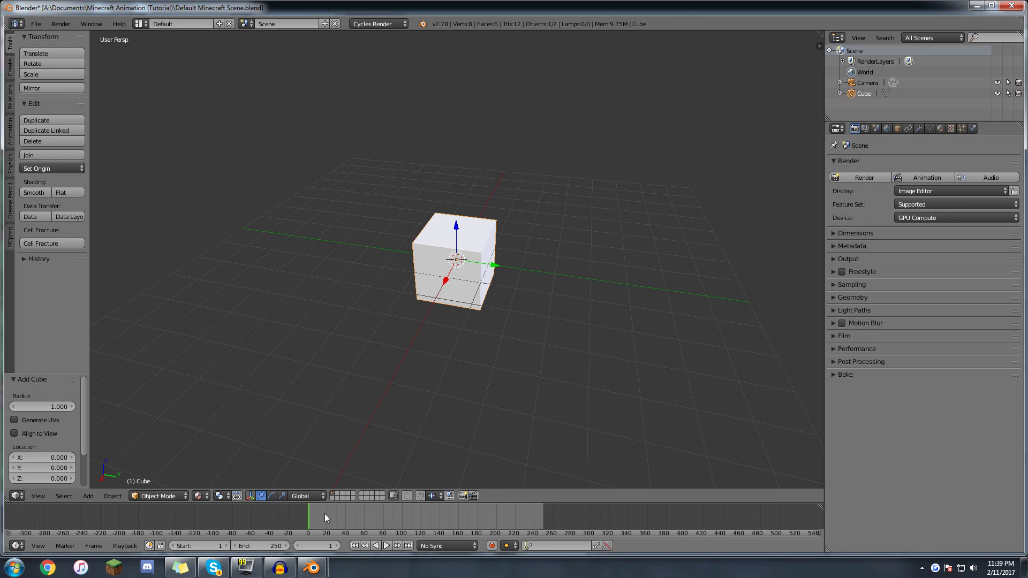
{"action": "scroll", "coordinate": [365, 511], "scroll_direction": "up", "scroll_amount": 6}
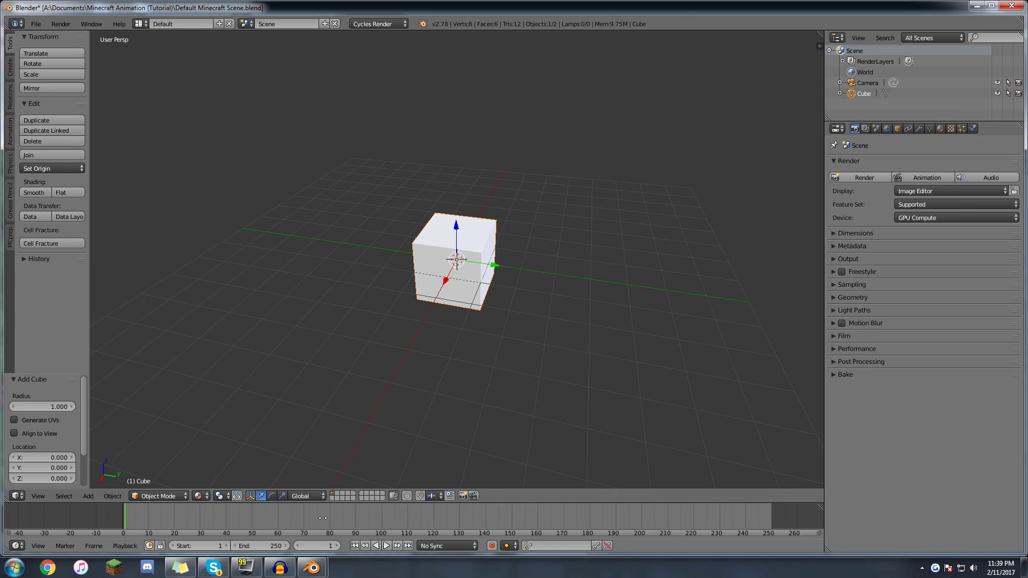
{"action": "middle_click_drag", "start_coordinate": [515, 510], "coordinate": [394, 521]}
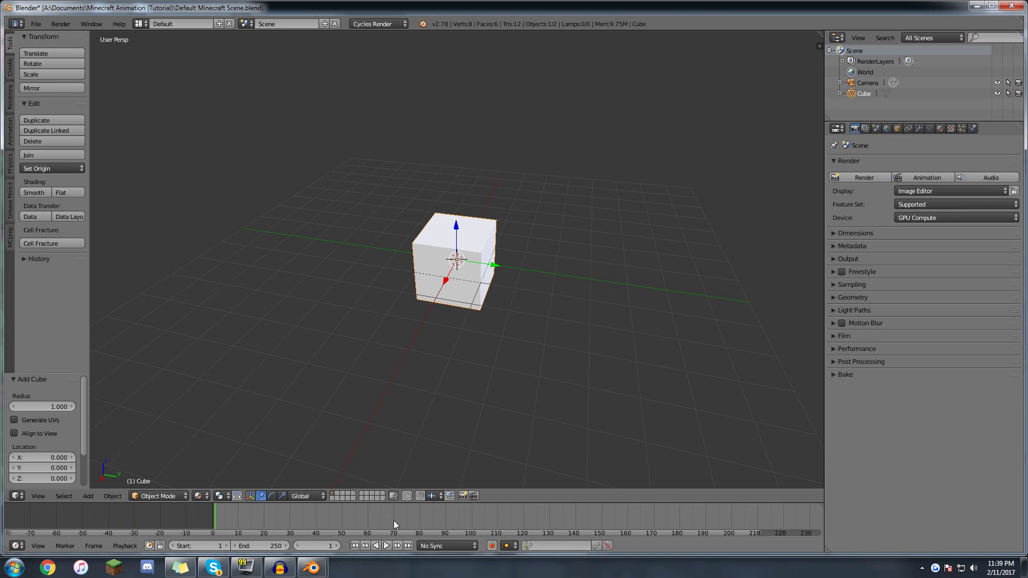
{"action": "scroll", "coordinate": [416, 515], "scroll_direction": "down", "scroll_amount": 4}
{"action": "scroll", "coordinate": [359, 521], "scroll_direction": "down", "scroll_amount": 2}
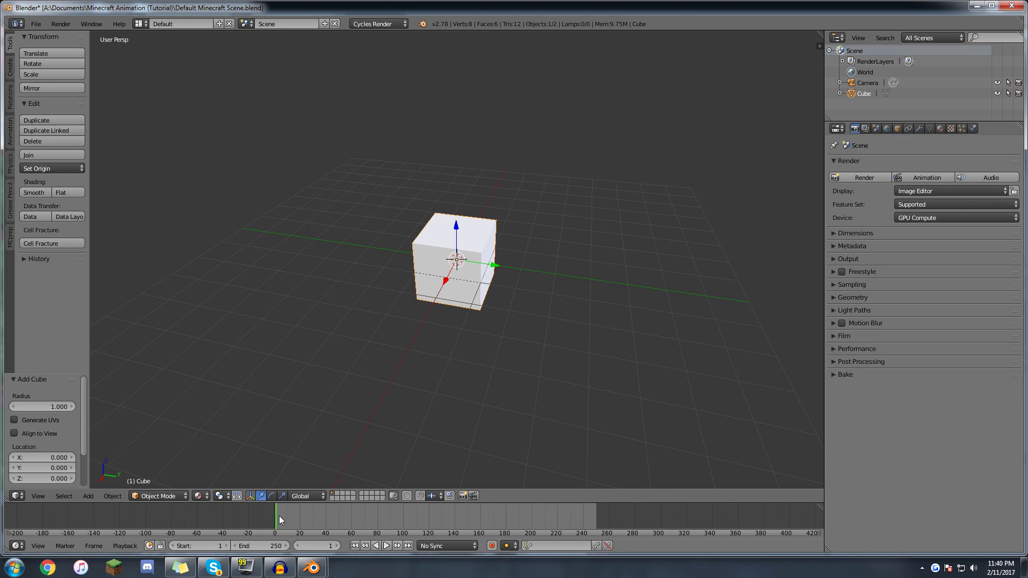
{"action": "left_click_drag", "start_coordinate": [277, 515], "coordinate": [363, 513]}
{"action": "key", "text": "Escape"}
{"action": "left_click_drag", "start_coordinate": [300, 521], "coordinate": [615, 526]}
{"action": "scroll", "coordinate": [615, 525], "scroll_direction": "up", "scroll_amount": 2}
{"action": "middle_click_drag", "start_coordinate": [613, 526], "coordinate": [550, 523]}
{"action": "scroll", "coordinate": [565, 519], "scroll_direction": "up", "scroll_amount": 1}
{"action": "left_click_drag", "start_coordinate": [593, 515], "coordinate": [113, 528]}
{"action": "key", "text": "alt+a"}
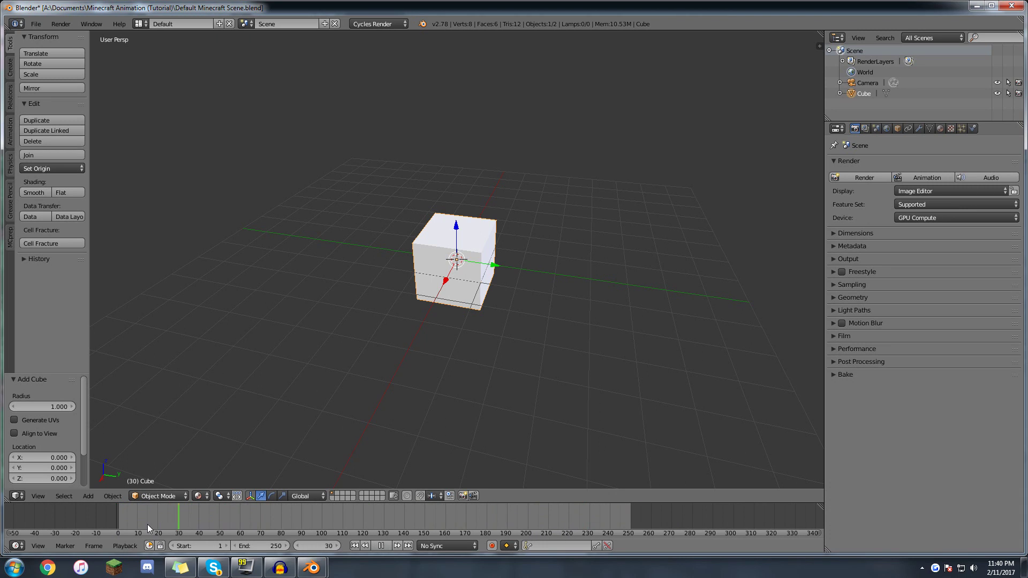
{"action": "key", "text": "Escape"}
- Insert a Location keyframe for the cube at frame 0
{"action": "middle_click_drag", "start_coordinate": [416, 273], "coordinate": [469, 261]}
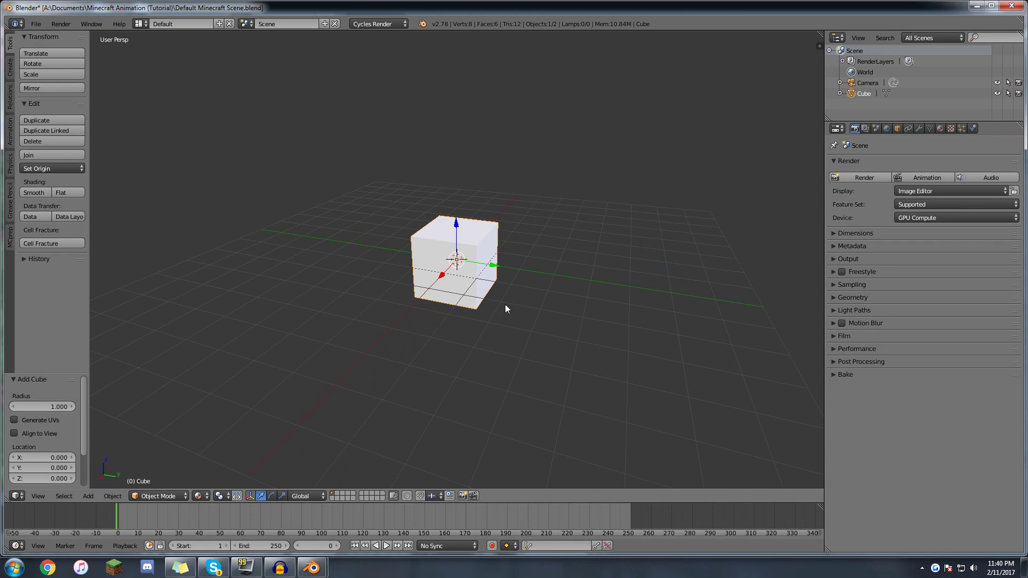
{"action": "key", "text": "n"}
{"action": "scroll", "coordinate": [754, 371], "scroll_direction": "down", "scroll_amount": 10}
{"action": "key", "text": "n"}
{"action": "scroll", "coordinate": [493, 395], "scroll_direction": "up", "scroll_amount": 4}
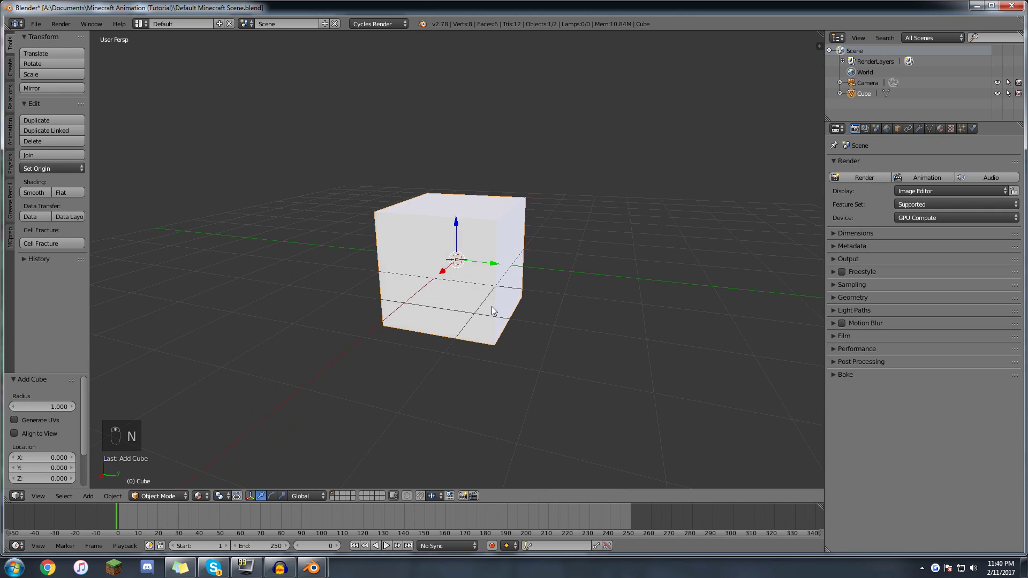
{"action": "scroll", "coordinate": [493, 302], "scroll_direction": "down", "scroll_amount": 1}
{"action": "key", "text": "i"}
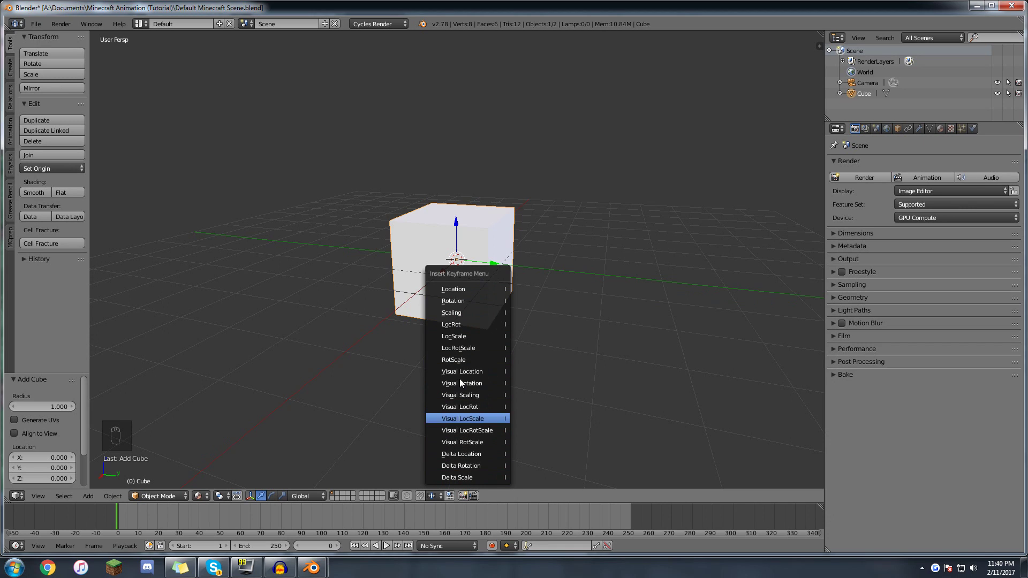
{"action": "left_click", "coordinate": [456, 290]}
- At frame 60, move the cube along Y and about 1.8 units up along Z, and insert a Location keyframe
{"action": "key", "text": "alt+a"}
{"action": "key", "text": "alt+a"}
{"action": "key", "text": "g"}
{"action": "key", "text": "y"}
{"action": "left_click", "coordinate": [664, 266]}
{"action": "key", "text": "g"}
{"action": "key", "text": "z"}
{"action": "left_click", "coordinate": [664, 183]}
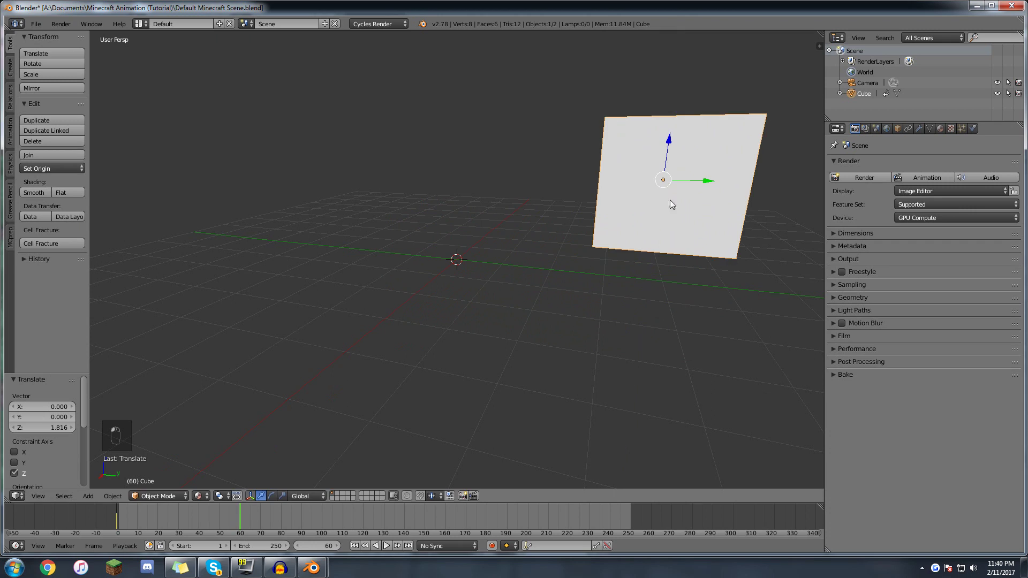
{"action": "key", "text": "i"}
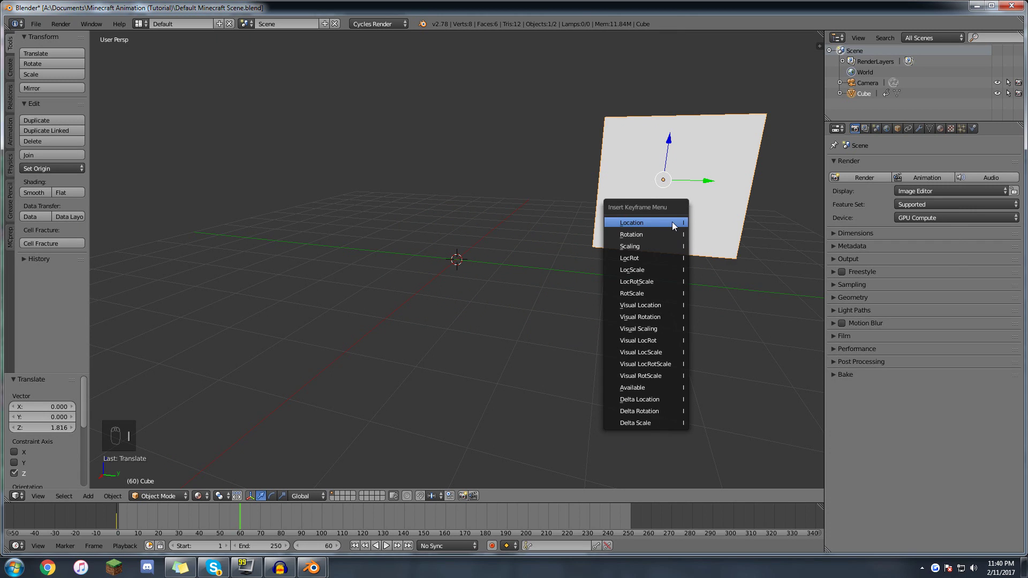
{"action": "left_click", "coordinate": [644, 218]}
- Play back the cube's movement from frame 0 and stop the playback
{"action": "key", "text": "shift+Left"}
{"action": "key", "text": "alt+a"}
{"action": "left_click_drag", "start_coordinate": [152, 511], "coordinate": [112, 522]}
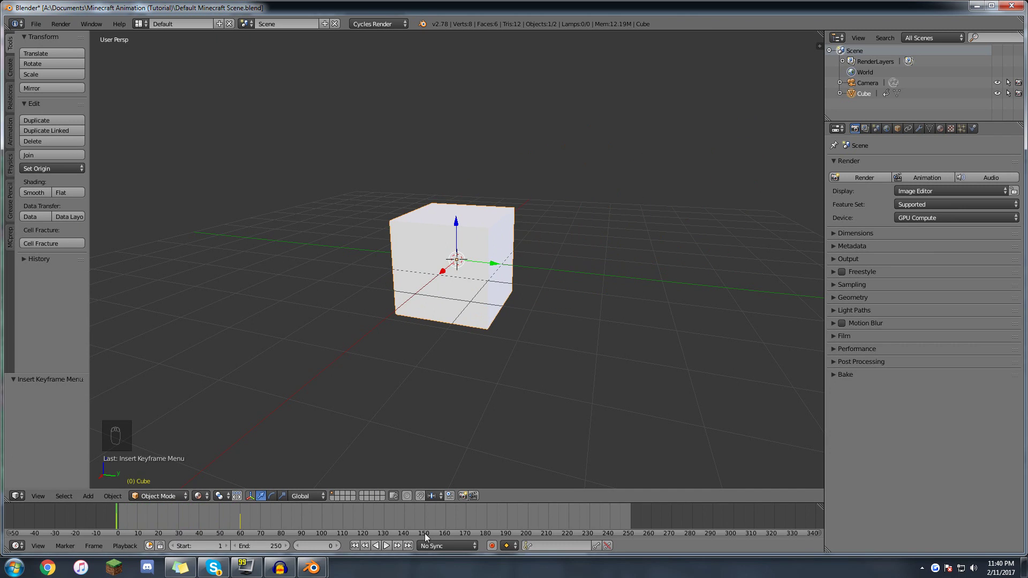
{"action": "left_click", "coordinate": [387, 546]}
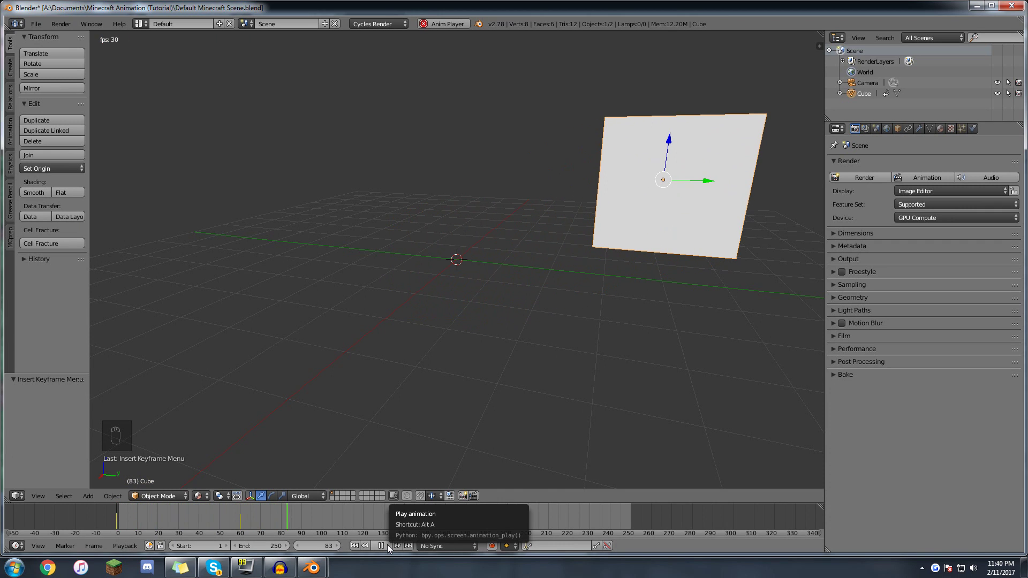
{"action": "left_click", "coordinate": [386, 546]}
- Insert an in-between keyframe for the cube at frame 28
{"action": "left_click_drag", "start_coordinate": [276, 522], "coordinate": [175, 512]}
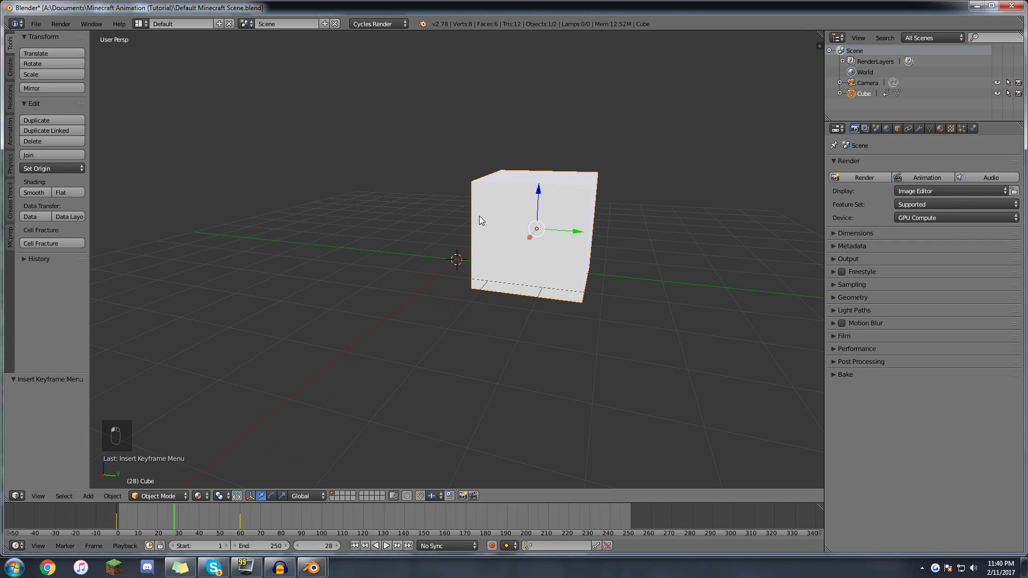
{"action": "key", "text": "i"}
{"action": "left_click", "coordinate": [469, 227]}
- At frame 81, rotate the cube about 73° and insert a keyframe
{"action": "left_click_drag", "start_coordinate": [216, 509], "coordinate": [284, 513]}
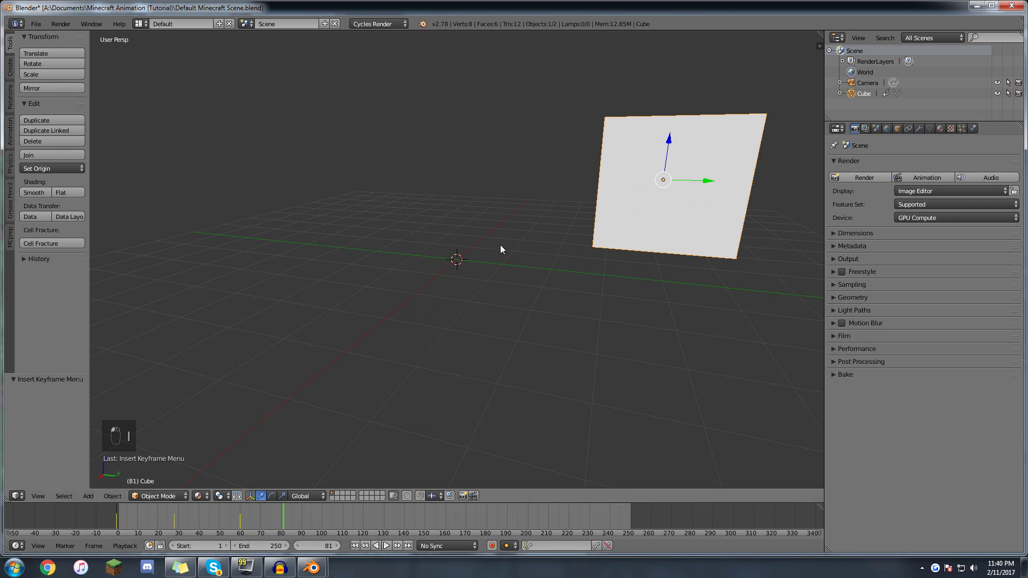
{"action": "key", "text": "r"}
{"action": "left_click", "coordinate": [697, 94]}
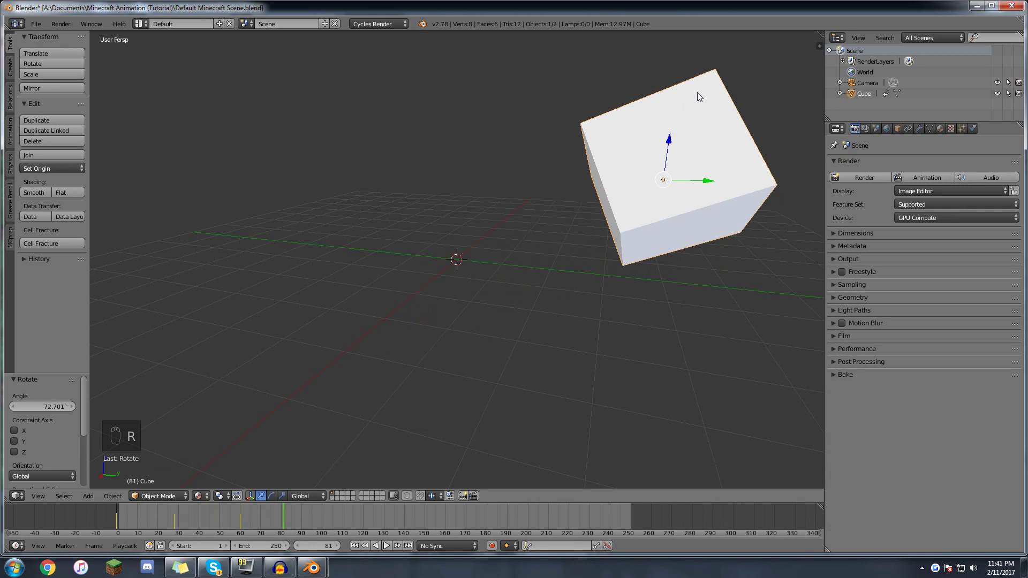
{"action": "key", "text": "i"}
{"action": "left_click", "coordinate": [698, 93]}
- Play back and scrub the animation to review the cube's movement and rotation up to frame 81
{"action": "left_click_drag", "start_coordinate": [276, 522], "coordinate": [176, 535]}
{"action": "key", "text": "Escape"}
{"action": "key", "text": "alt+a"}
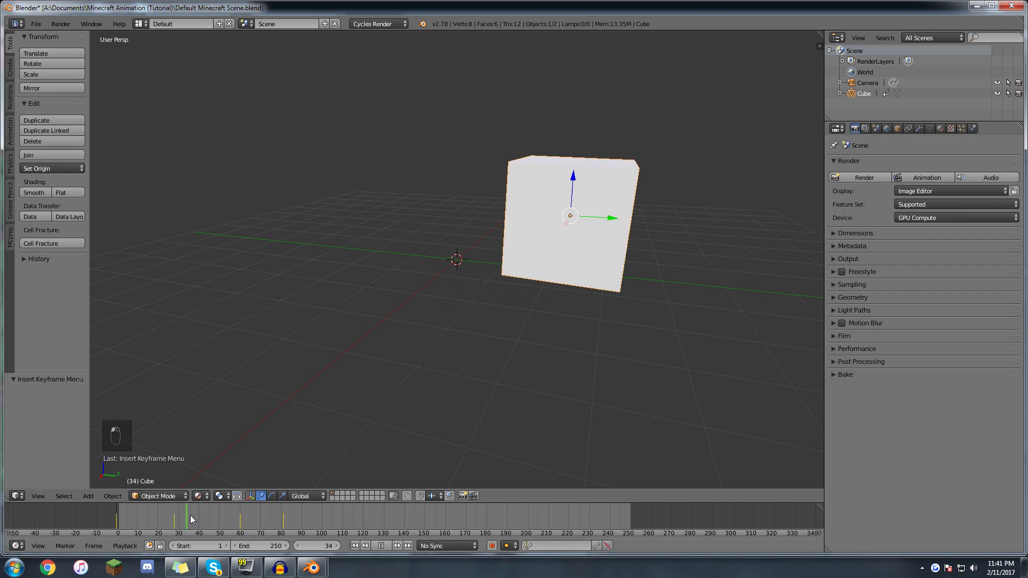
{"action": "left_click_drag", "start_coordinate": [236, 506], "coordinate": [282, 520]}
{"action": "key", "text": "Left"}
{"action": "key", "text": "Left"}
{"action": "key", "text": "Left"}
- Delete the cube's keyframe at frame 81
{"action": "middle_click_drag", "start_coordinate": [283, 520], "coordinate": [489, 519], "text": "ctrl"}
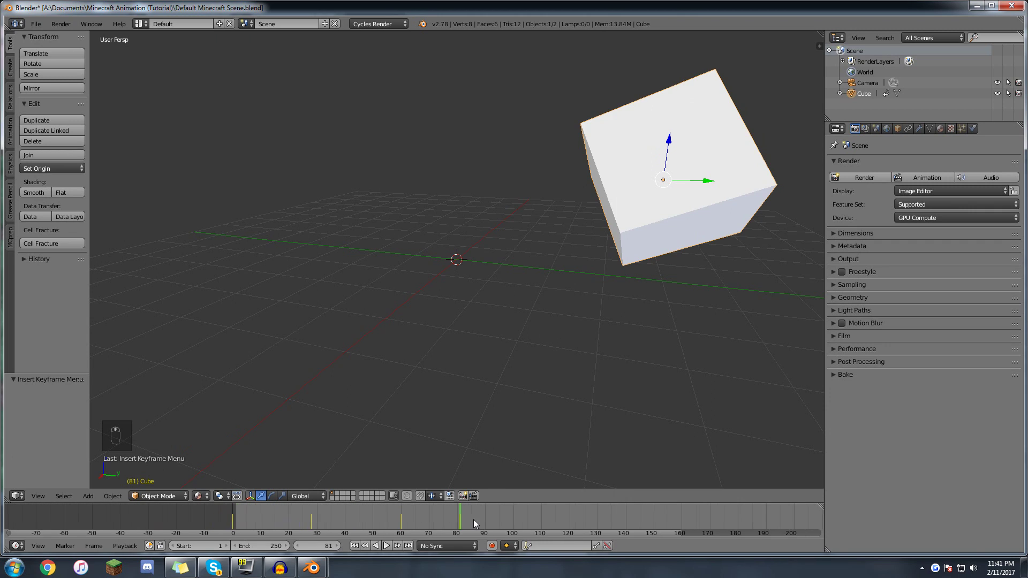
{"action": "scroll", "coordinate": [473, 519], "scroll_direction": "up", "scroll_amount": 4}
{"action": "mouse_move", "coordinate": [465, 518]}
{"action": "left_mouse_down"}
{"action": "mouse_move", "coordinate": [451, 519]}
{"action": "mouse_move", "coordinate": [473, 520]}
{"action": "left_mouse_up"}
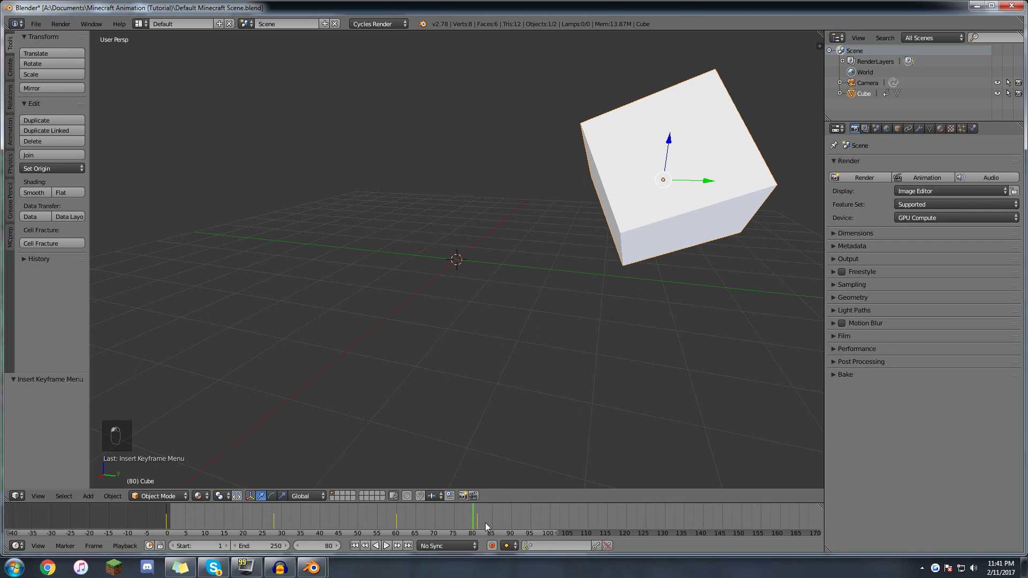
{"action": "left_click", "coordinate": [477, 523]}
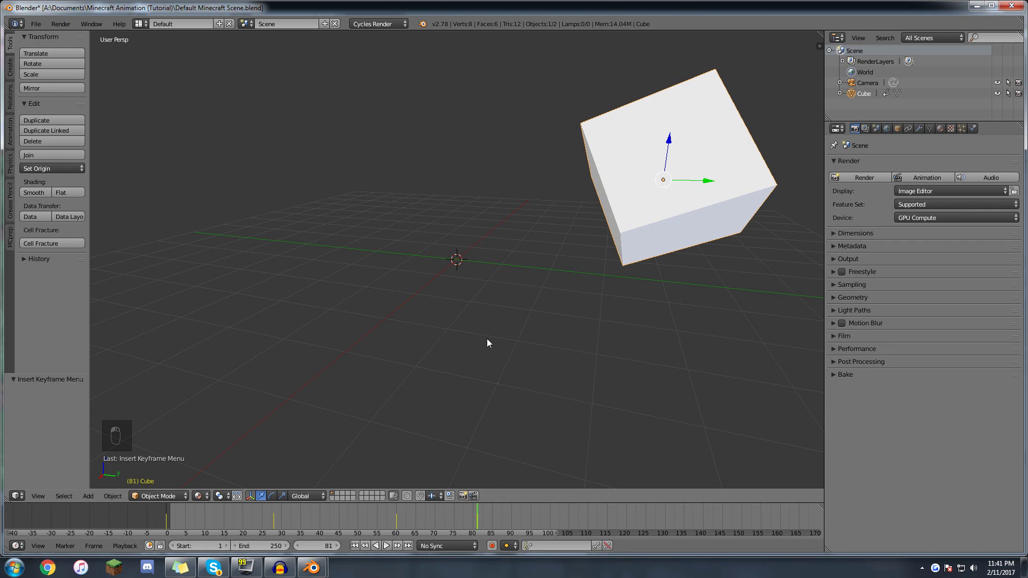
{"action": "key", "text": "alt+i"}
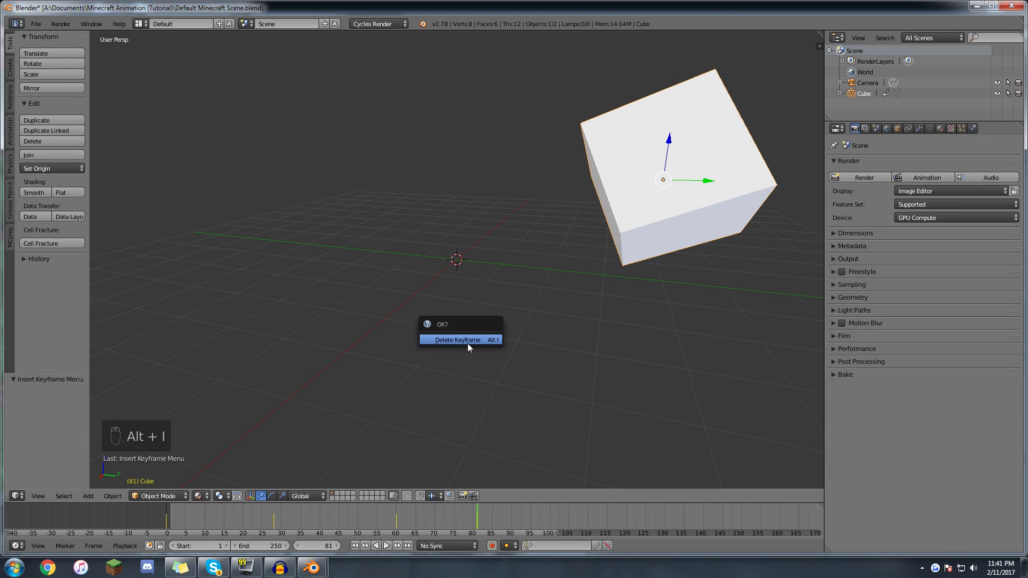
{"action": "left_click", "coordinate": [467, 343]}
- Scrub the timeline to frame 72 and back to frame 10, and step forward and backward one frame at a time
{"action": "left_click_drag", "start_coordinate": [396, 518], "coordinate": [442, 512]}
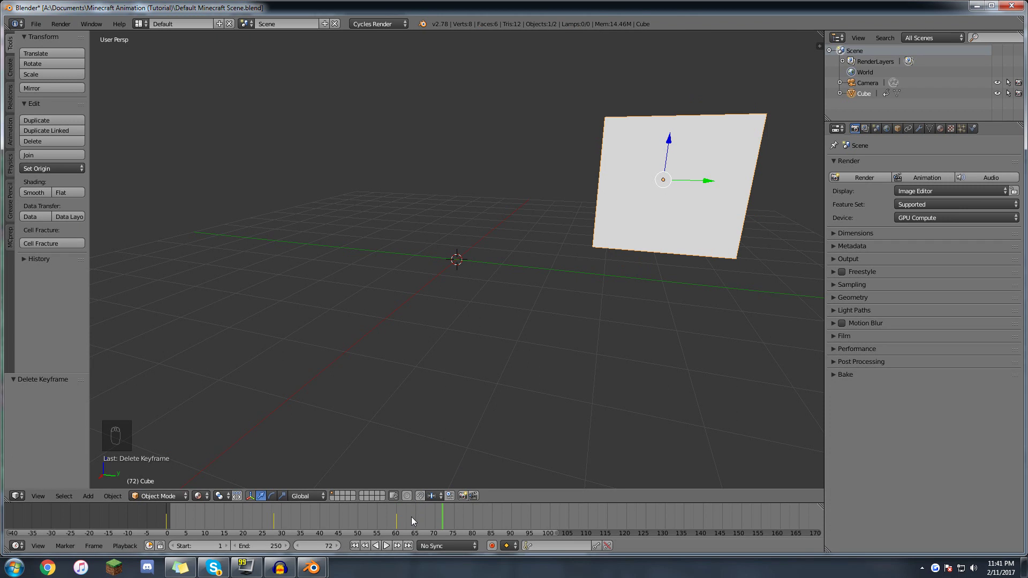
{"action": "left_click_drag", "start_coordinate": [400, 516], "coordinate": [204, 520]}
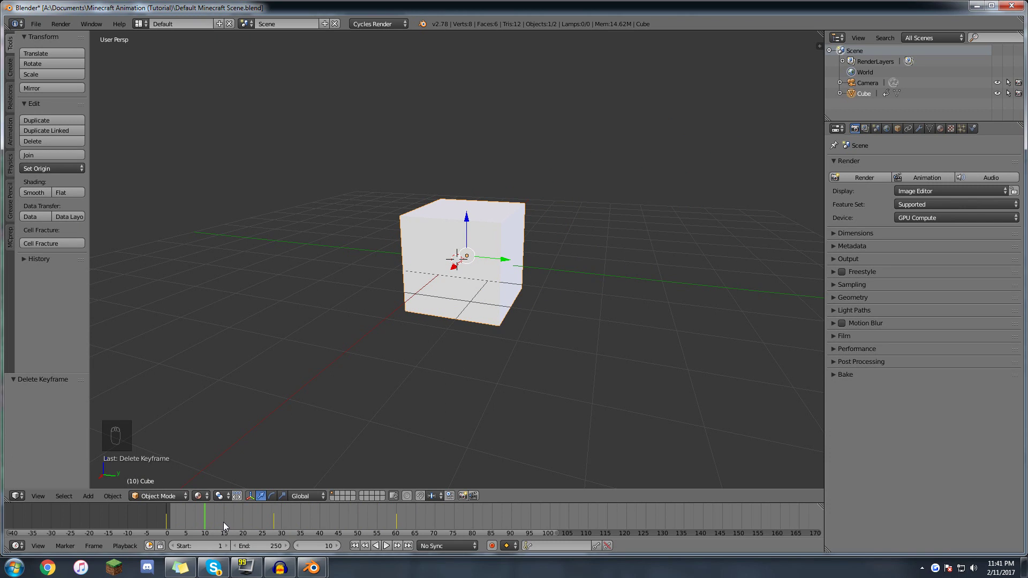
{"action": "key", "text": "Right"}
{"action": "key", "text": "Right"}
{"action": "key", "text": "Right"}
{"action": "key", "text": "Right"}
{"action": "key", "text": "Right"}
{"action": "key", "text": "Right"}
{"action": "key", "text": "Right"}
{"action": "key", "text": "Left"}
{"action": "key", "text": "Left"}
{"action": "key", "text": "Left"}
{"action": "key", "text": "Left"}
{"action": "key", "text": "Left"}
{"action": "key", "text": "Left"}
{"action": "key", "text": "Left"}
{"action": "key", "text": "Left"}
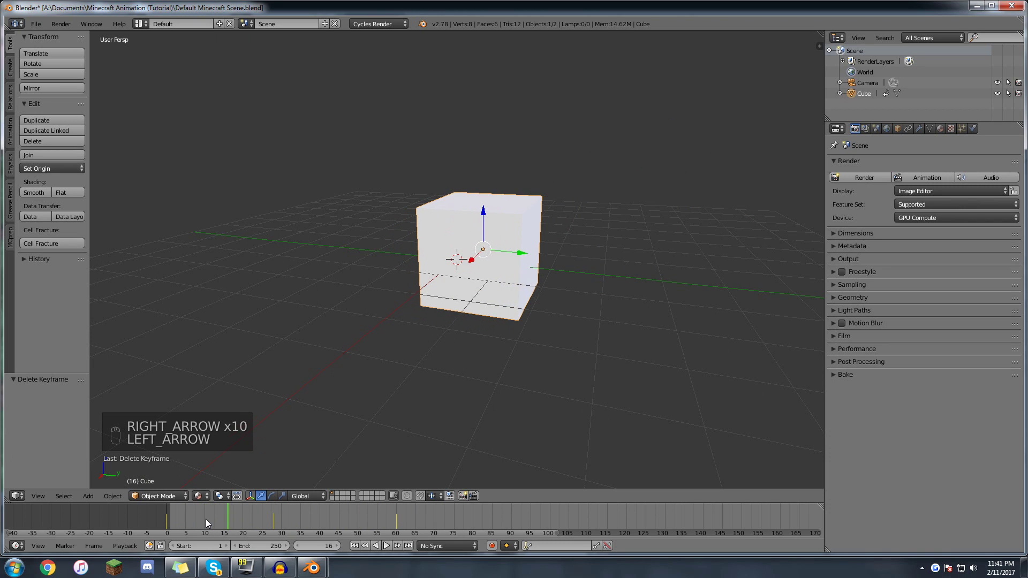
- Step the timeline one frame at a time back to frame 7 and forward to frame 27
{"action": "key", "text": "Left"}
{"action": "key", "text": "Left"}
{"action": "key", "text": "Left"}
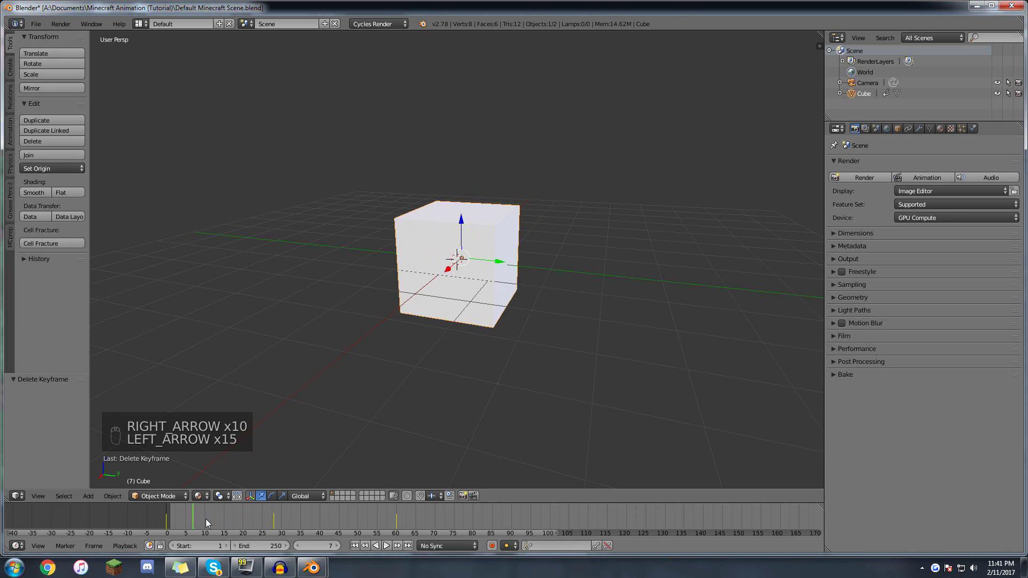
{"action": "key", "text": "Right"}
{"action": "key", "text": "Right"}
{"action": "key", "text": "Right"}
{"action": "key", "text": "Right"}
{"action": "key", "text": "Right"}
{"action": "key", "text": "Right"}
{"action": "key", "text": "Right"}
{"action": "key", "text": "Right"}
{"action": "key", "text": "Right"}
{"action": "key", "text": "Right"}
{"action": "key", "text": "Right"}
{"action": "key", "text": "Right"}
{"action": "key", "text": "Right"}
{"action": "key", "text": "Right"}
{"action": "key", "text": "Right"}
{"action": "key", "text": "Right"}
{"action": "key", "text": "Right"}
{"action": "key", "text": "Right"}
{"action": "key", "text": "Right"}
{"action": "key", "text": "Right"}
{"action": "key", "text": "Left"}
{"action": "key", "text": "Left"}
{"action": "key", "text": "Left"}
{"action": "key", "text": "Left"}
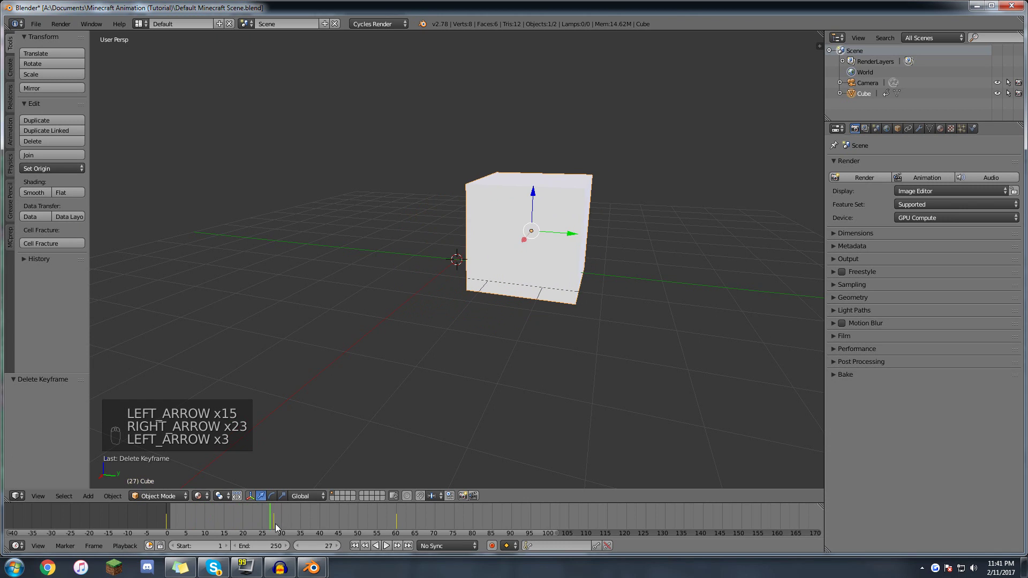
- Scrub the timeline past frame 60, step single frames in both directions, and scrub back to frame 39
{"action": "left_click_drag", "start_coordinate": [319, 520], "coordinate": [407, 540]}
{"action": "key", "text": "Right"}
{"action": "key", "text": "Right"}
{"action": "key", "text": "Right"}
{"action": "key", "text": "Left"}
{"action": "key", "text": "Left"}
{"action": "key", "text": "Left"}
{"action": "key", "text": "Right"}
{"action": "left_click_drag", "start_coordinate": [425, 515], "coordinate": [315, 515]}
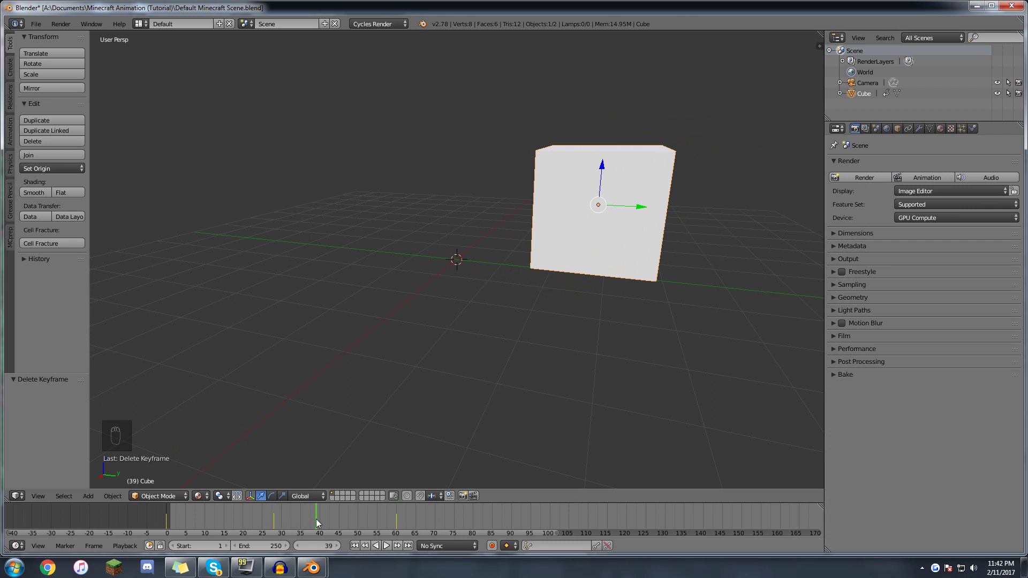
- Jump back and forth between the cube's keyframes at frames 0, 28 and 60
{"action": "key", "text": "Down"}
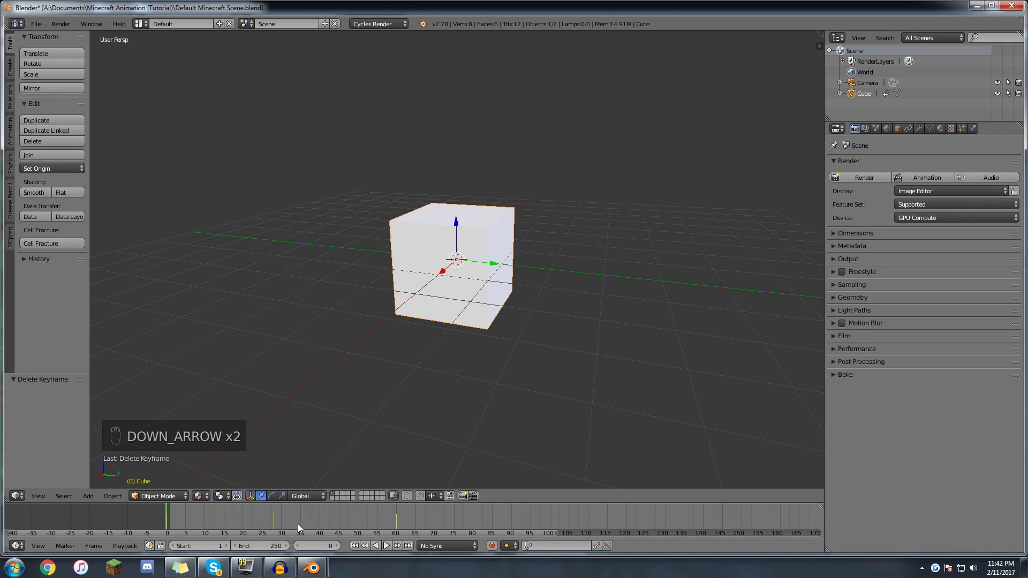
{"action": "key", "text": "Up"}
{"action": "key", "text": "Up"}
{"action": "key", "text": "Up"}
{"action": "key", "text": "Down"}
{"action": "key", "text": "Down"}
{"action": "key", "text": "Down"}
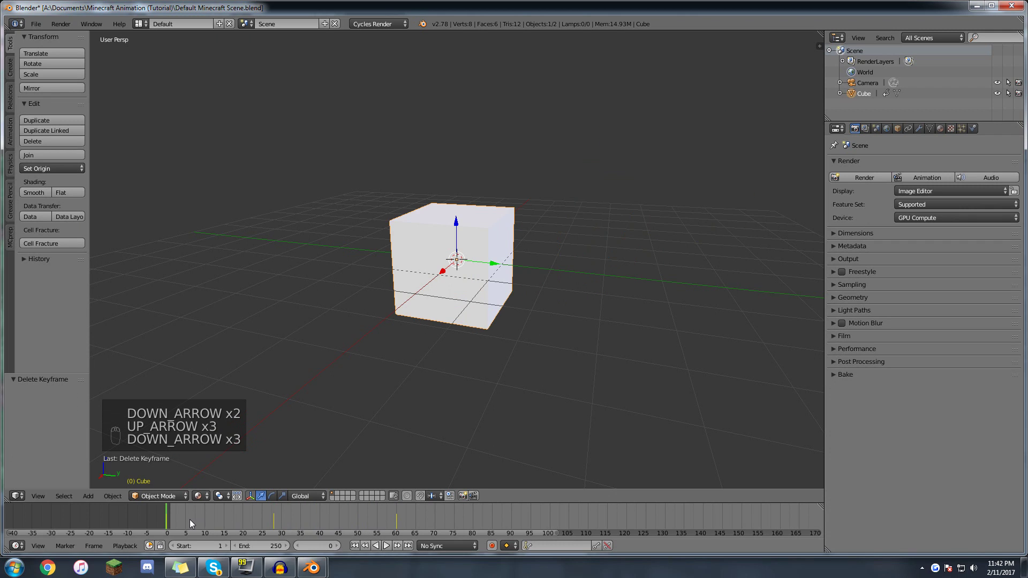
{"action": "key", "text": "Up"}
{"action": "key", "text": "Up"}
{"action": "key", "text": "Up"}
- Scrub to the keyframe at frame 28 and step single frames backward and forward around it
{"action": "scroll", "coordinate": [346, 514], "scroll_direction": "down", "scroll_amount": 3}
{"action": "left_click_drag", "start_coordinate": [382, 519], "coordinate": [301, 520]}
{"action": "key", "text": "Left"}
{"action": "key", "text": "Left"}
{"action": "key", "text": "Left"}
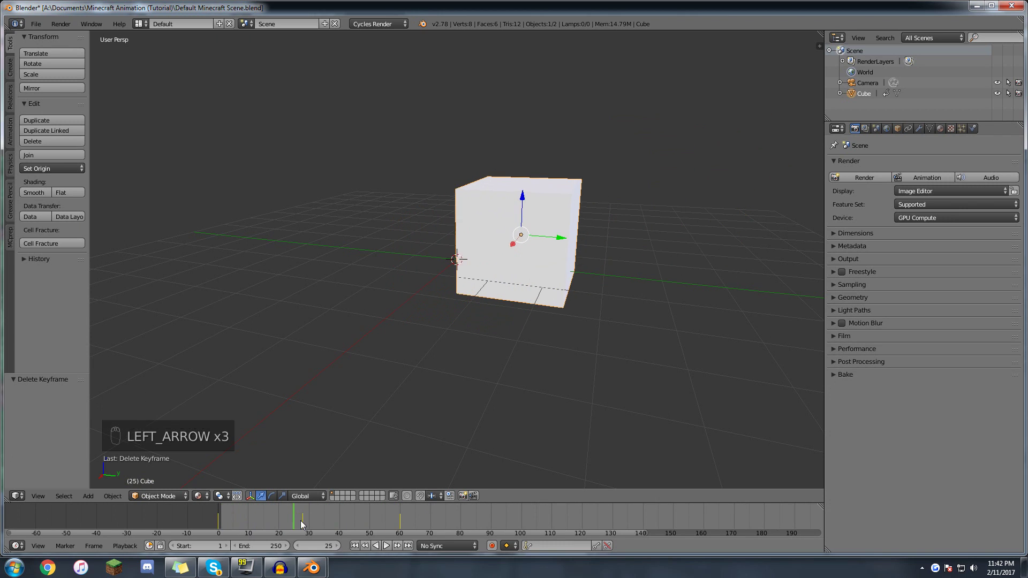
{"action": "key", "text": "Right"}
{"action": "key", "text": "Right"}
{"action": "key", "text": "Right"}
{"action": "key", "text": "Right"}
- Compare jumping between keyframes with free scrubbing, finishing on the keyframe at frame 60
{"action": "key", "text": "Up"}
{"action": "key", "text": "Up"}
{"action": "key", "text": "Up"}
{"action": "key", "text": "Down"}
{"action": "key", "text": "Down"}
{"action": "key", "text": "Down"}
{"action": "key", "text": "Down"}
{"action": "left_click_drag", "start_coordinate": [253, 522], "coordinate": [334, 515]}
{"action": "key", "text": "Up"}
{"action": "key", "text": "Up"}
{"action": "key", "text": "Up"}
{"action": "left_click_drag", "start_coordinate": [397, 518], "coordinate": [269, 523]}
{"action": "key", "text": "Up"}
{"action": "key", "text": "Up"}
{"action": "key", "text": "Up"}
- Delete the cube's keyframes at frames 60, 28 and 0
{"action": "key", "text": "alt+i"}
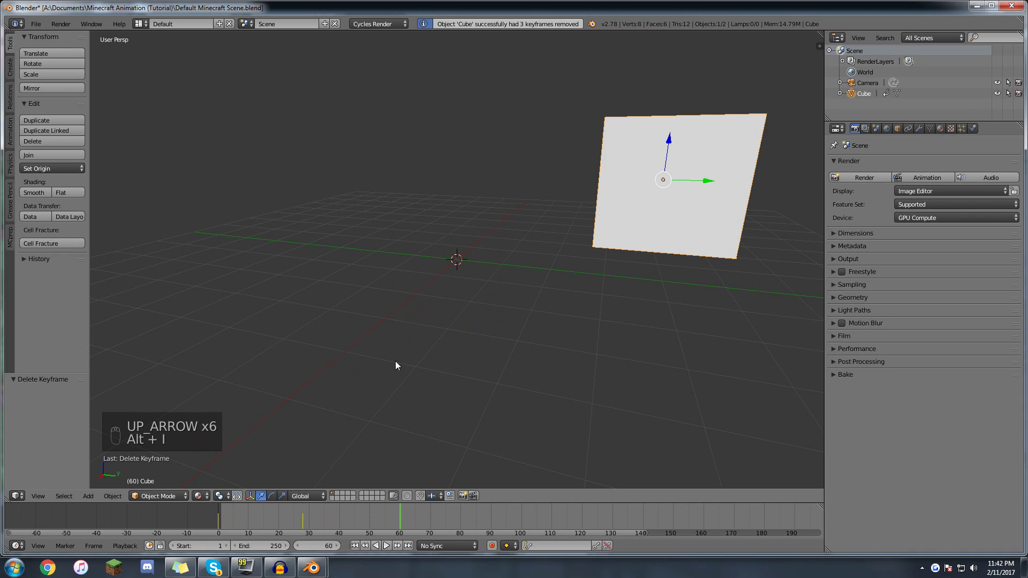
{"action": "key", "text": "Down"}
{"action": "key", "text": "alt+i"}
{"action": "left_click", "coordinate": [396, 366]}
{"action": "key", "text": "Down"}
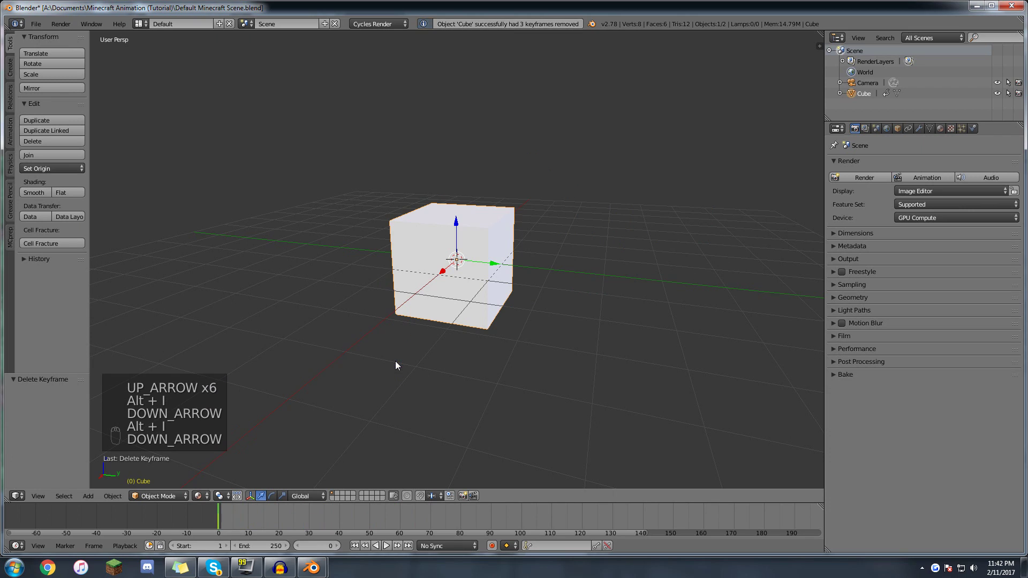
{"action": "key", "text": "alt+i"}
{"action": "left_click", "coordinate": [394, 364]}
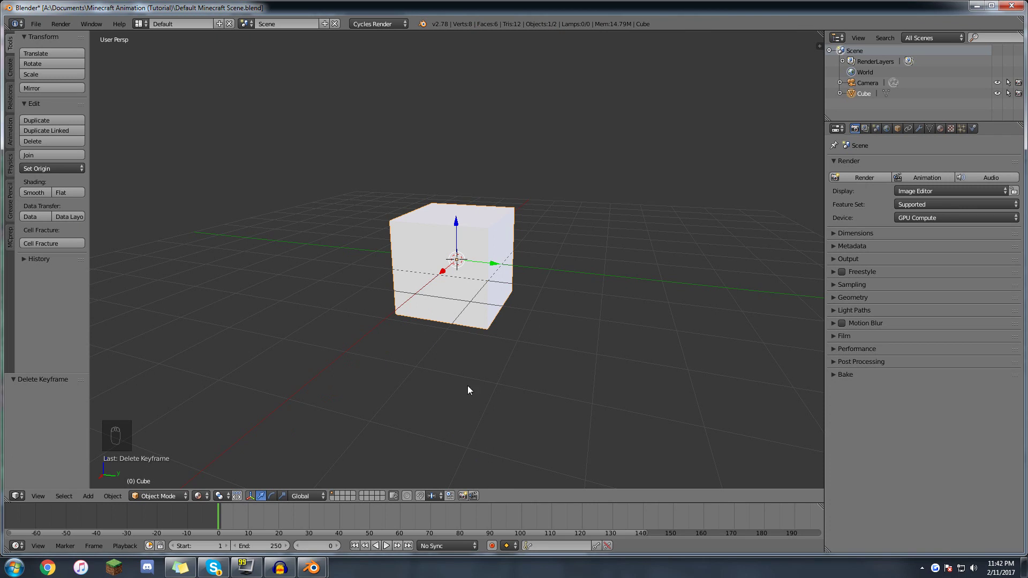
- Try inserting a Visual Location keyframe on the cube at frame 0, and undo it
{"action": "key", "text": "i"}
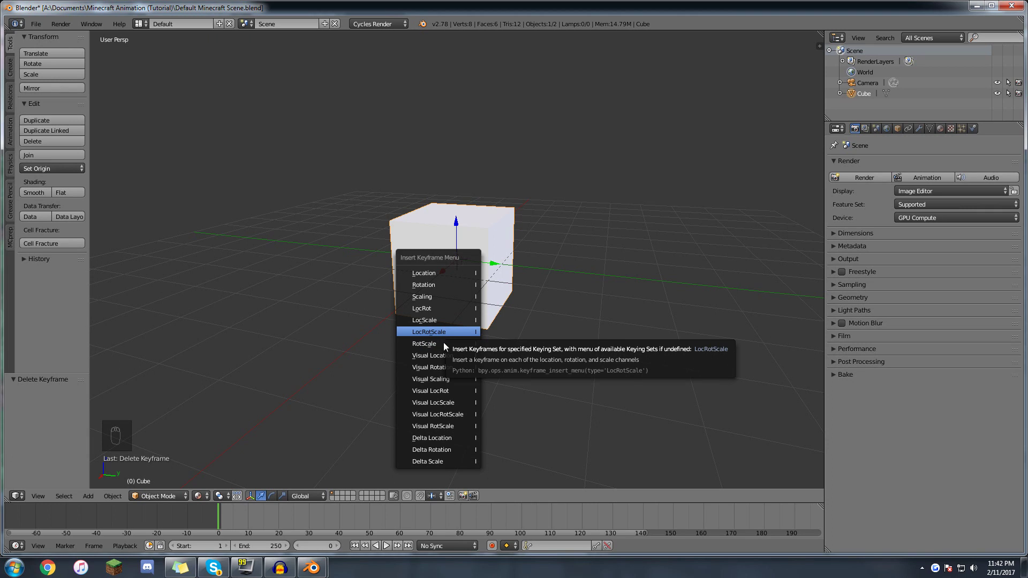
{"action": "key", "text": "i"}
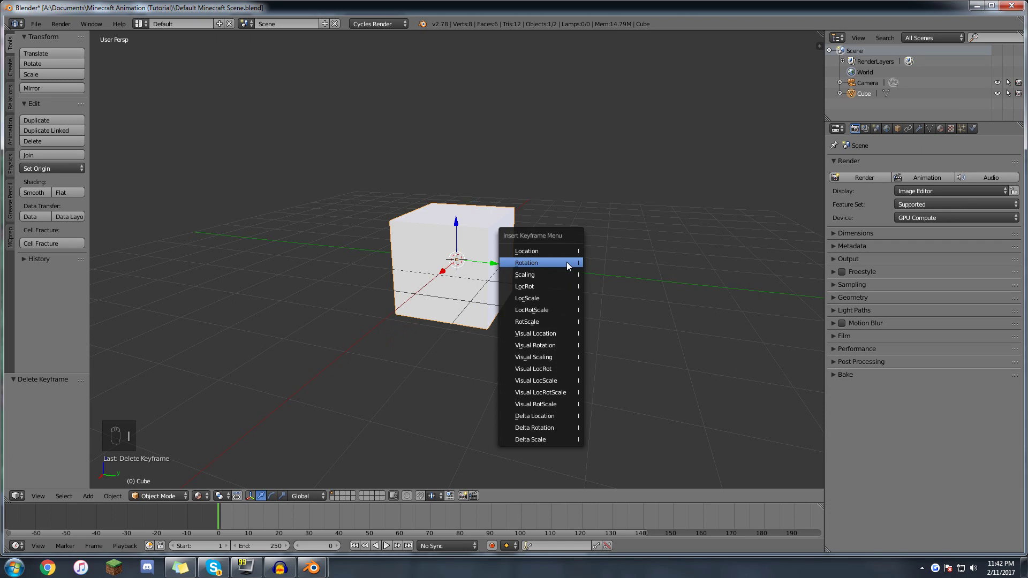
{"action": "left_click", "coordinate": [546, 334]}
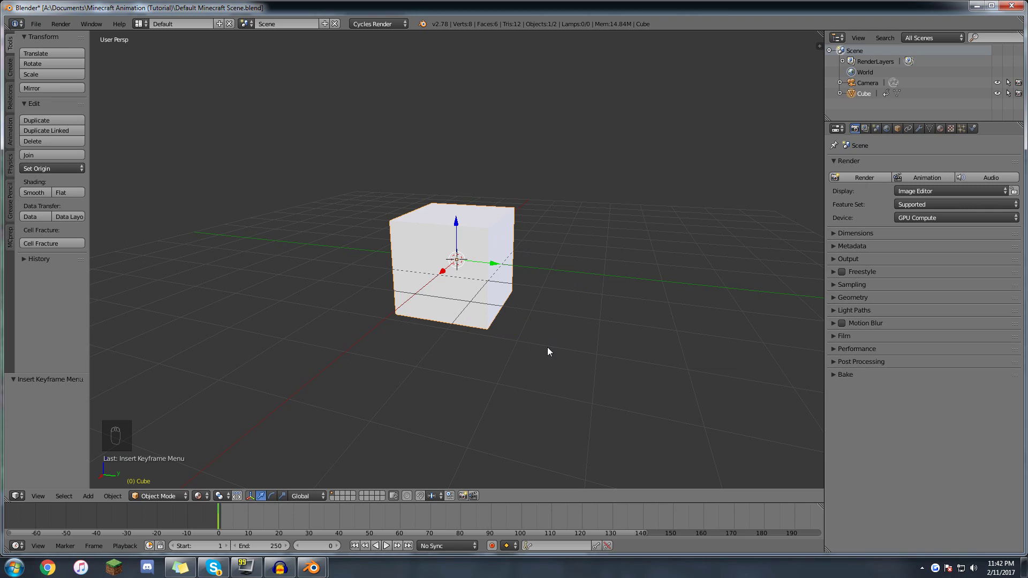
{"action": "key", "text": "ctrl+z"}
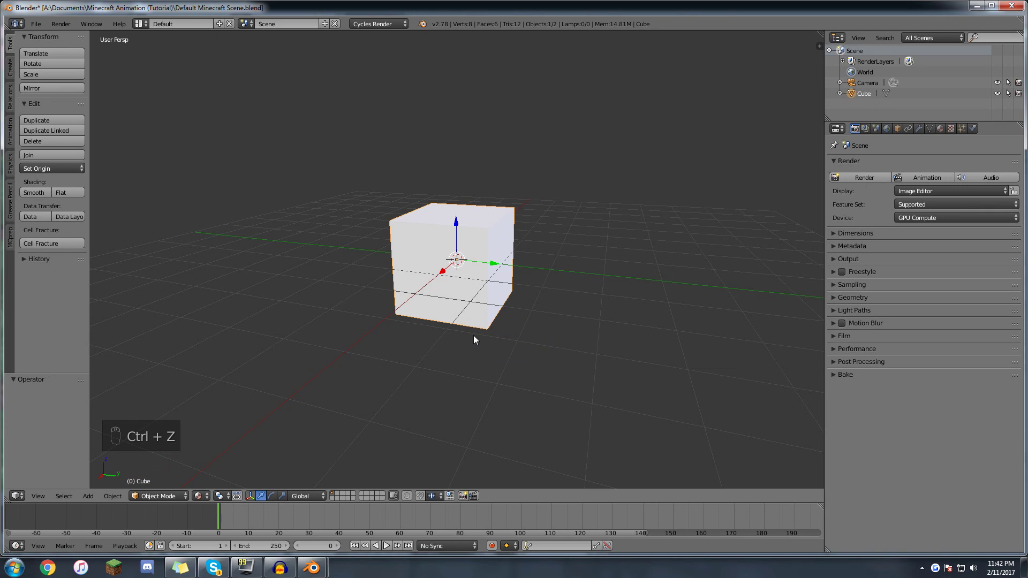
- Set the timeline's active keying set to LocRotScale
{"action": "left_click", "coordinate": [533, 543]}
{"action": "scroll", "coordinate": [535, 530], "scroll_direction": "down", "scroll_amount": 15}
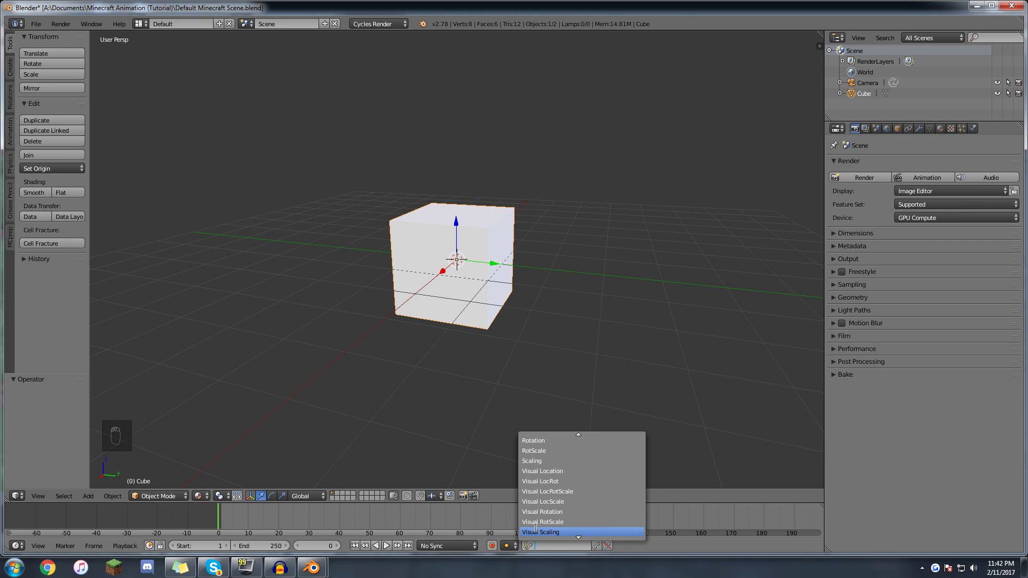
{"action": "scroll", "coordinate": [535, 527], "scroll_direction": "up", "scroll_amount": 3}
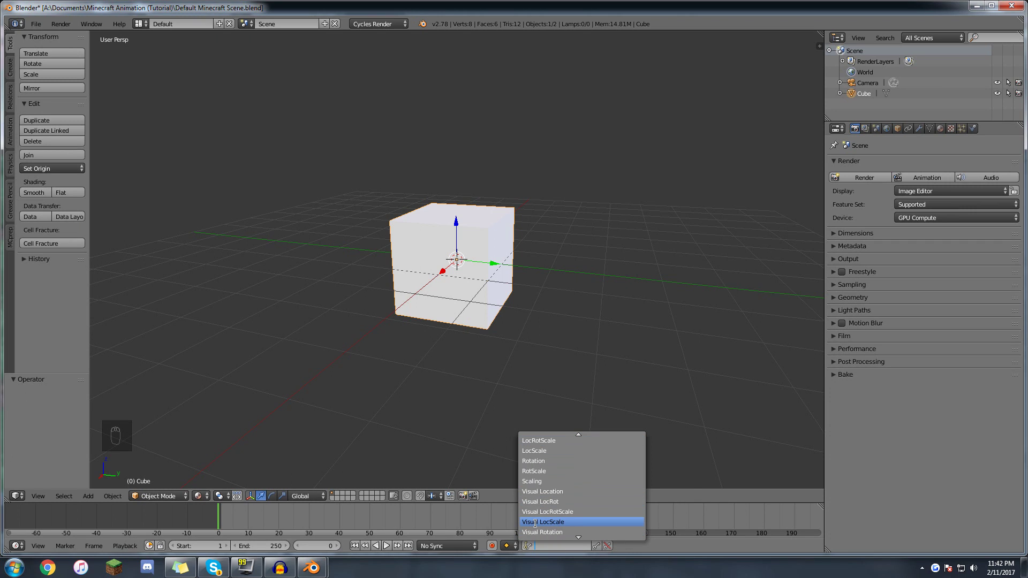
{"action": "scroll", "coordinate": [535, 524], "scroll_direction": "up", "scroll_amount": 1}
{"action": "left_click", "coordinate": [548, 442]}
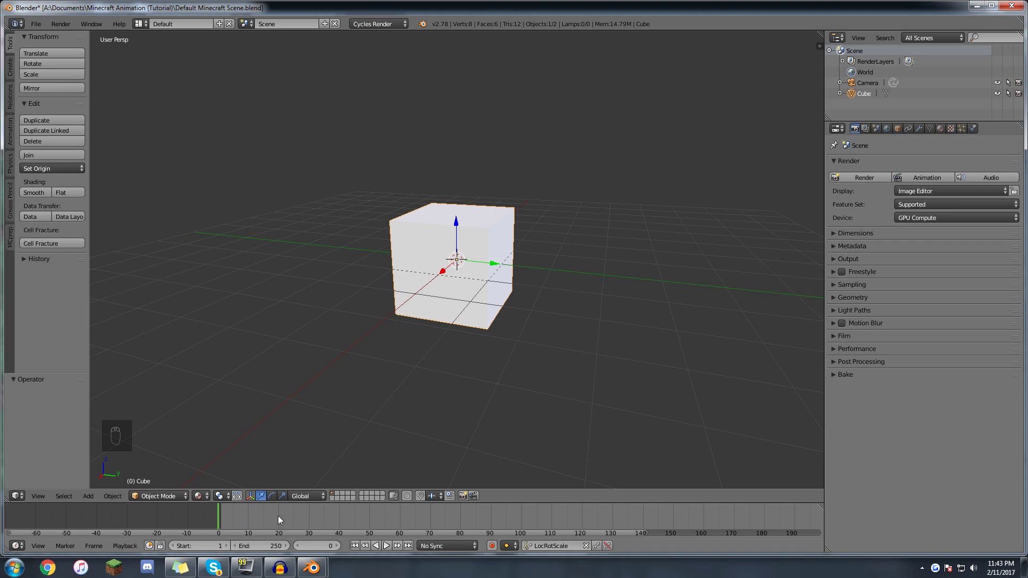
- Insert a keyframe for the cube at frame 0 and play the animation on to frame 60
{"action": "key", "text": "i"}
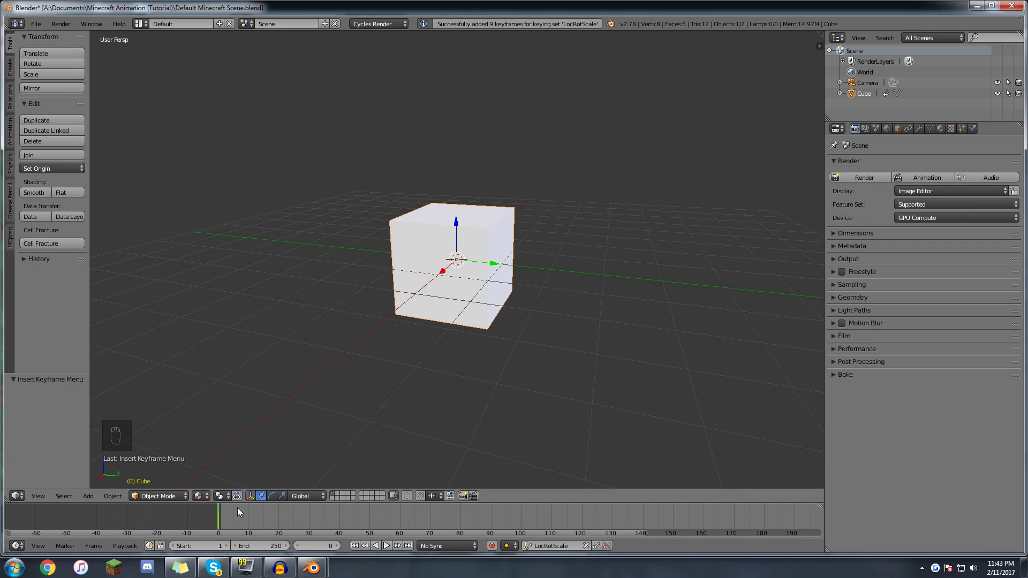
{"action": "key", "text": "alt+a"}
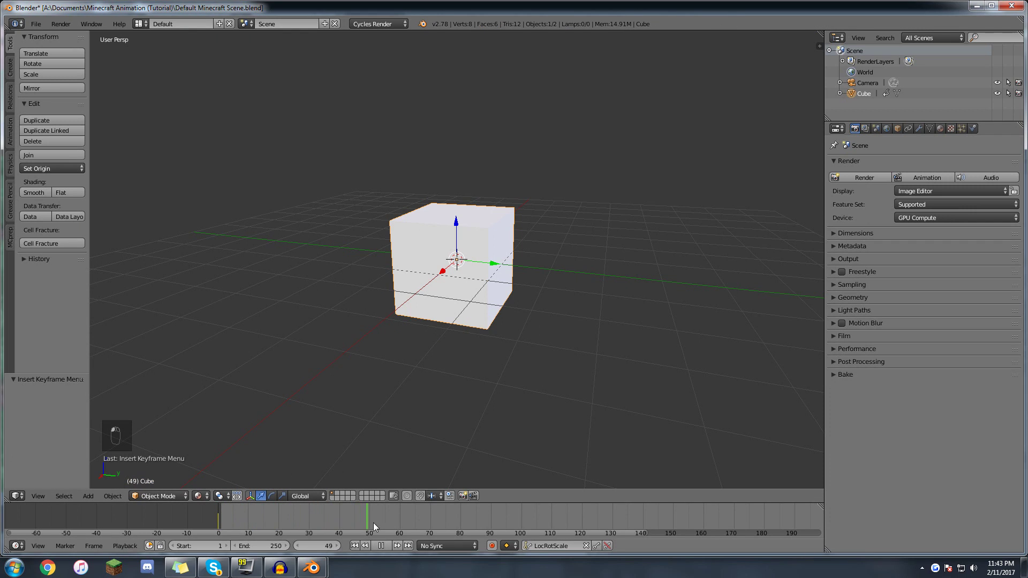
{"action": "key", "text": "alt+a"}
- At frame 60, raise the cube above the grid, rotate it, scale it down, and insert a keyframe
{"action": "scroll", "coordinate": [455, 321], "scroll_direction": "down", "scroll_amount": 3}
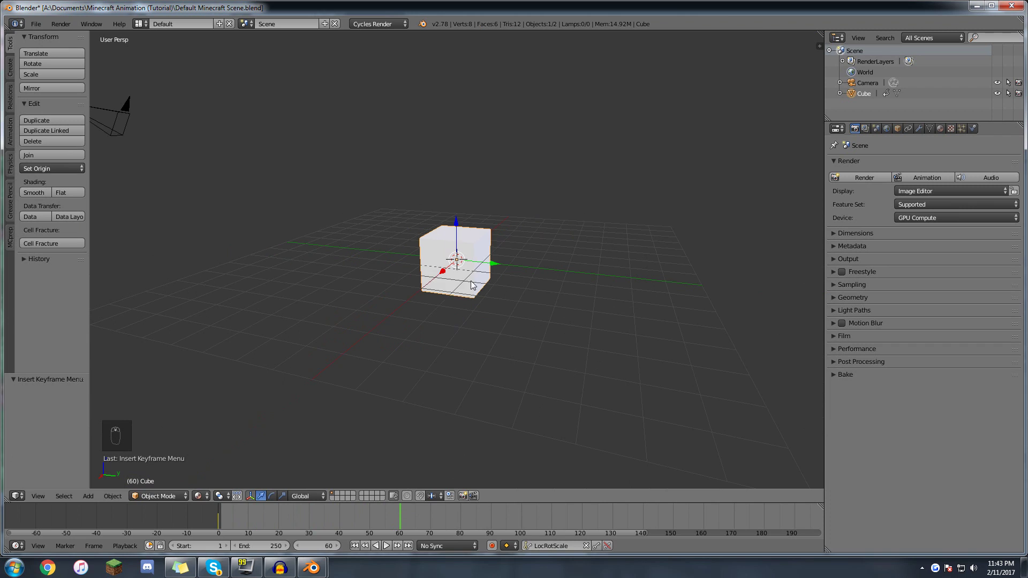
{"action": "key", "text": "g"}
{"action": "left_click", "coordinate": [575, 218]}
{"action": "key", "text": "r"}
{"action": "left_click", "coordinate": [594, 138]}
{"action": "key", "text": "s"}
{"action": "left_click", "coordinate": [588, 186]}
{"action": "key", "text": "g"}
{"action": "left_click", "coordinate": [591, 154]}
{"action": "key", "text": "i"}
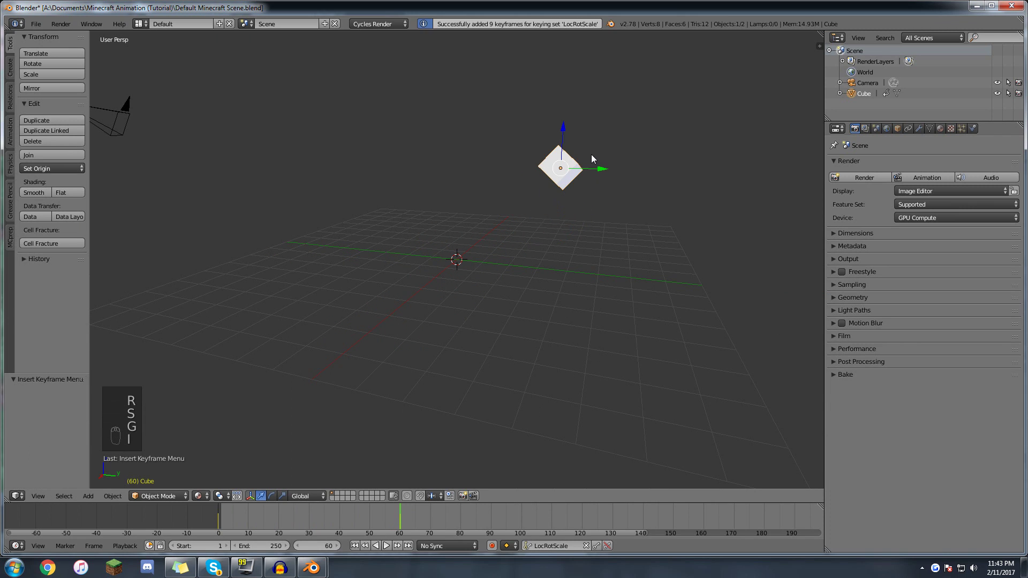
- At frame 74, rotate the cube about -58°, move it to the opposite side of the grid, and insert a keyframe
{"action": "left_click_drag", "start_coordinate": [394, 522], "coordinate": [437, 520]}
{"action": "key", "text": "r"}
{"action": "left_click", "coordinate": [570, 137]}
{"action": "key", "text": "g"}
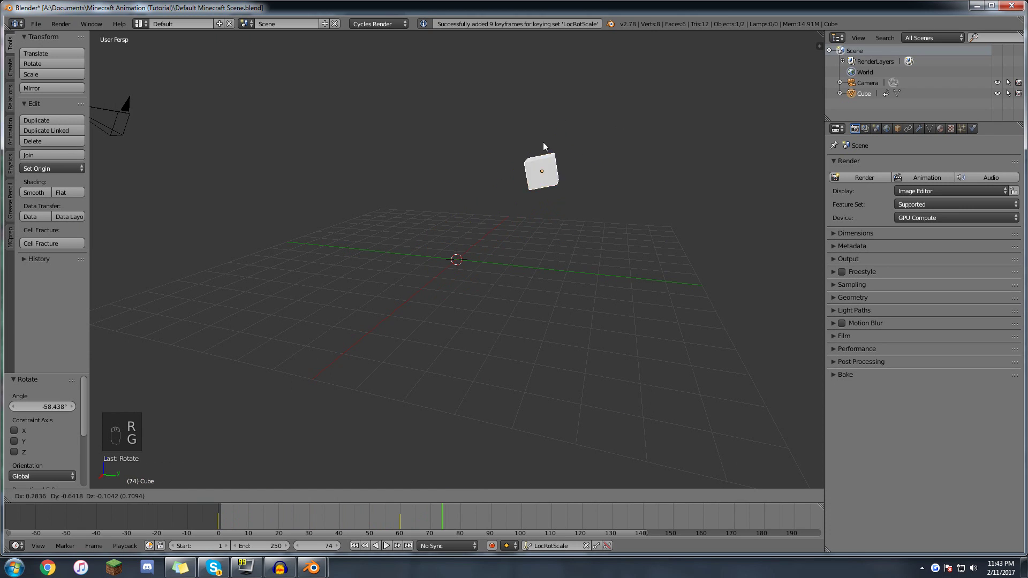
{"action": "left_click", "coordinate": [444, 168]}
{"action": "key", "text": "s"}
{"action": "right_click", "coordinate": [464, 467]}
{"action": "key", "text": "g"}
{"action": "left_click", "coordinate": [423, 329]}
{"action": "key", "text": "i"}
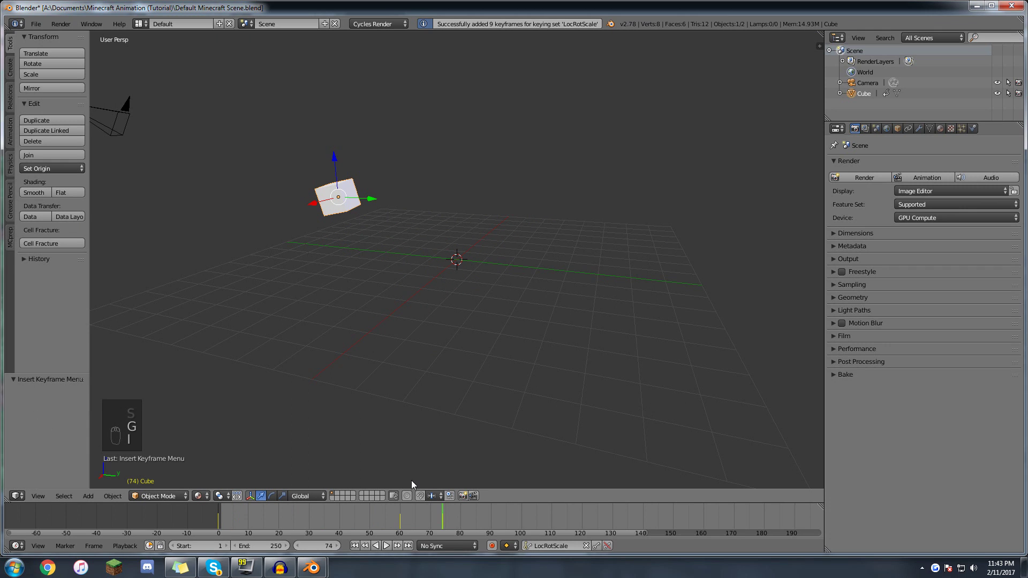
- Delete the cube's keyframes at frames 74, 60 and 0
{"action": "left_click_drag", "start_coordinate": [439, 517], "coordinate": [418, 511]}
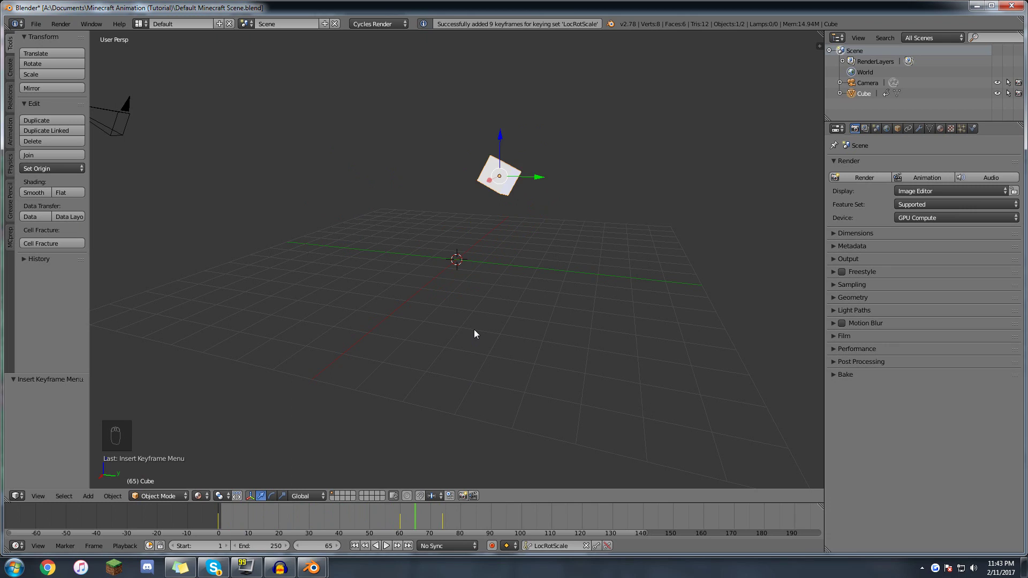
{"action": "key", "text": "Up"}
{"action": "key", "text": "alt+i"}
{"action": "key", "text": "Down"}
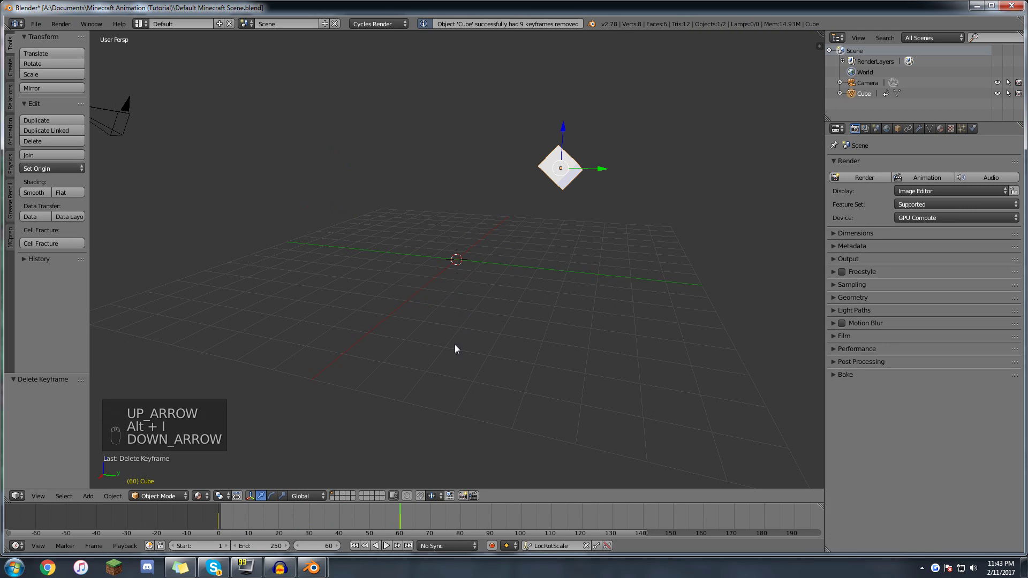
{"action": "key", "text": "alt+i"}
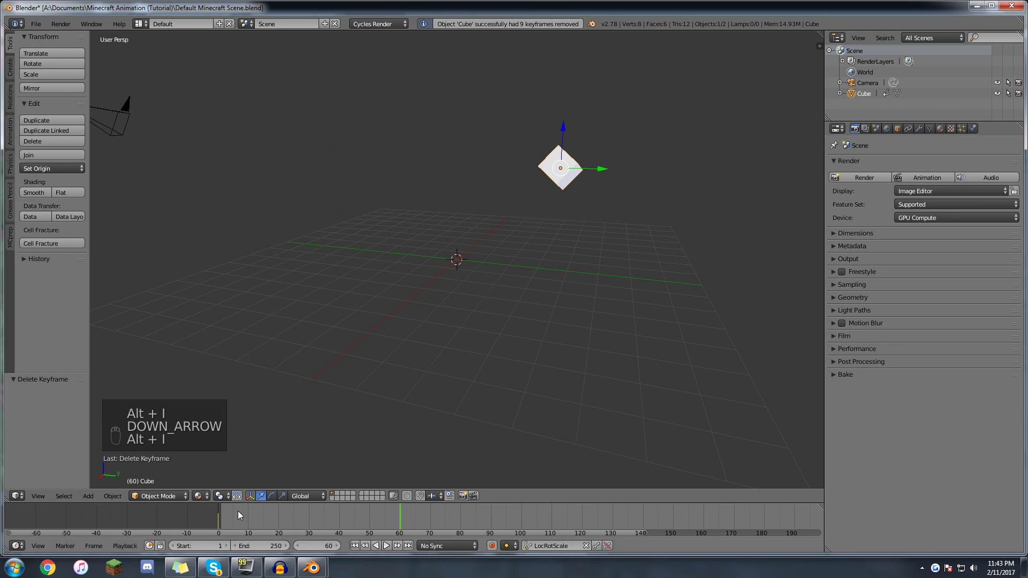
{"action": "left_click", "coordinate": [219, 513]}
{"action": "key", "text": "alt+i"}
{"action": "left_click", "coordinate": [372, 344]}
- Play the animation, scrub through the timeline and return to frame 0
{"action": "key", "text": "alt+a"}
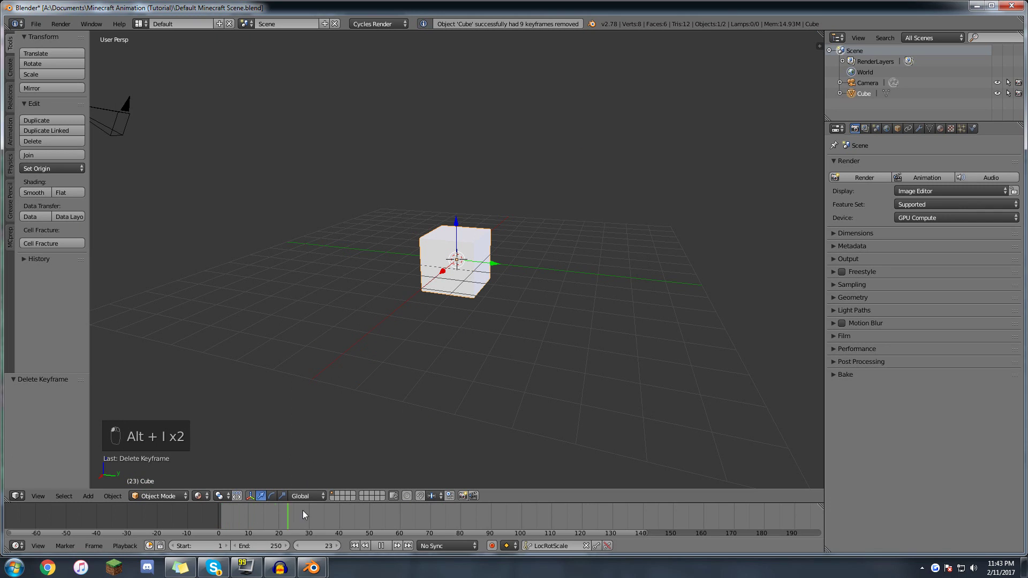
{"action": "left_click_drag", "start_coordinate": [366, 517], "coordinate": [218, 516]}
{"action": "key", "text": "Escape"}
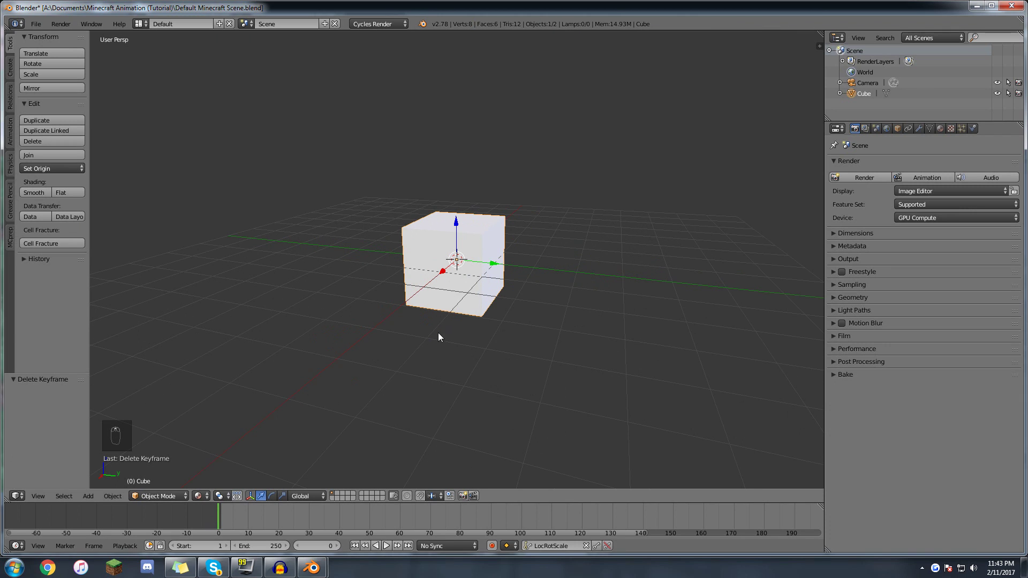
- Advance to frame 20 and insert a LocRotScale keyframe for the cube at its starting position
{"action": "scroll", "coordinate": [424, 351], "scroll_direction": "down", "scroll_amount": 1}
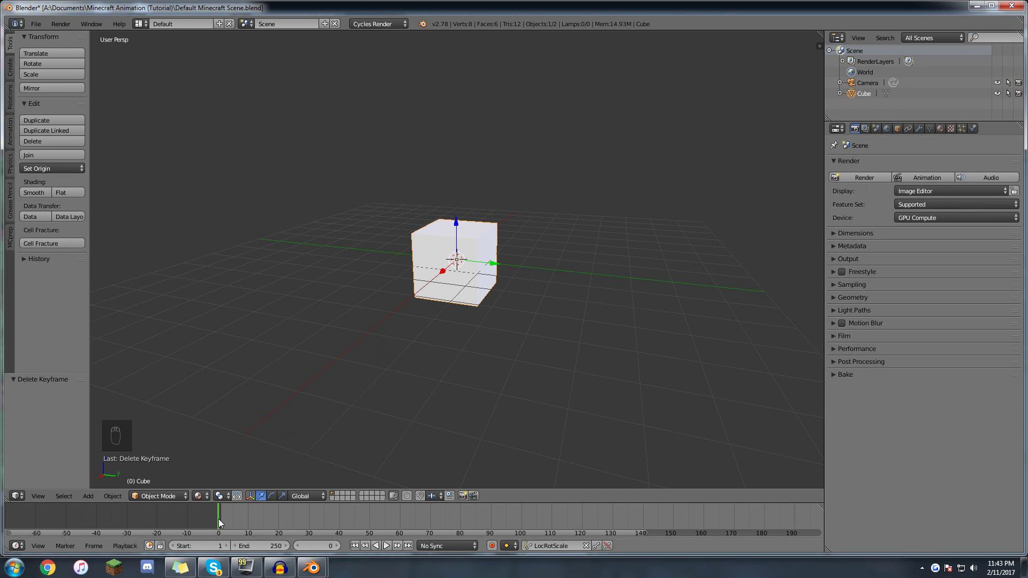
{"action": "middle_click_drag", "start_coordinate": [416, 295], "coordinate": [450, 327]}
{"action": "key", "text": "alt+a"}
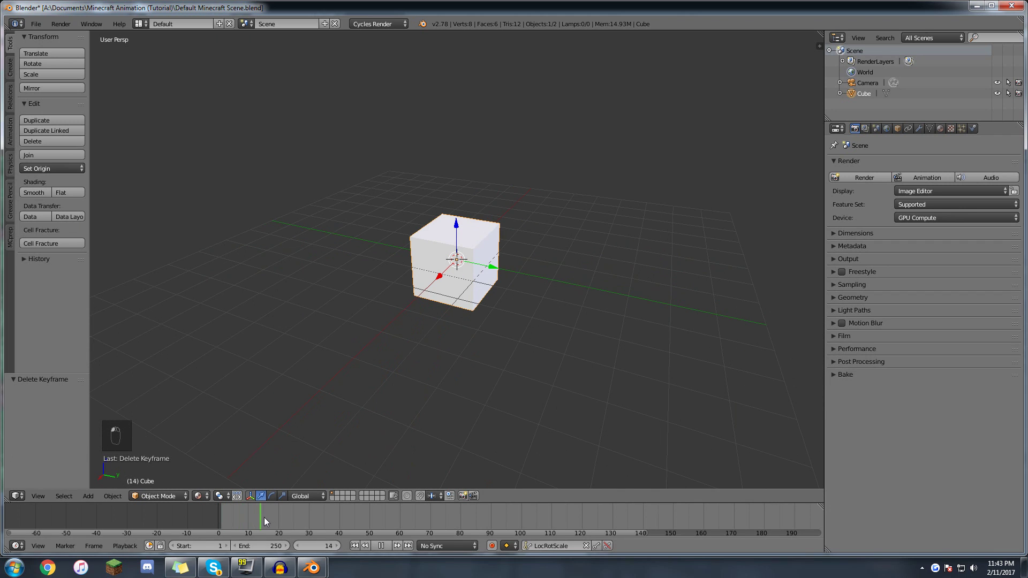
{"action": "left_click_drag", "start_coordinate": [283, 517], "coordinate": [264, 520]}
{"action": "key", "text": "alt+a"}
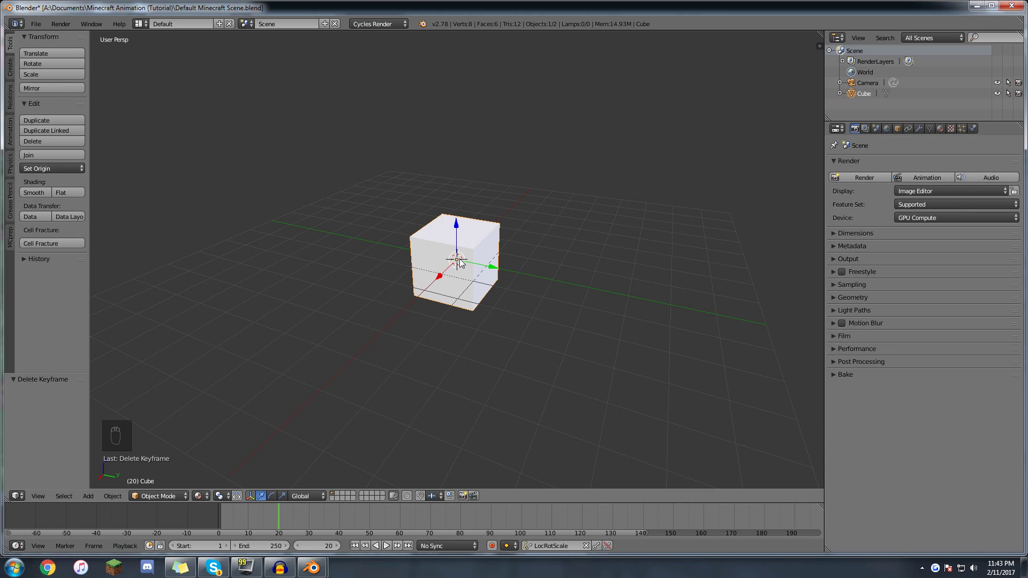
{"action": "key", "text": "i"}
- At frame 59, move the cube in the positive direction along the Y axis and insert a keyframe
{"action": "key", "text": "alt+a"}
{"action": "key", "text": "alt+a"}
{"action": "scroll", "coordinate": [485, 343], "scroll_direction": "down", "scroll_amount": 3}
{"action": "key", "text": "g"}
{"action": "key", "text": "y"}
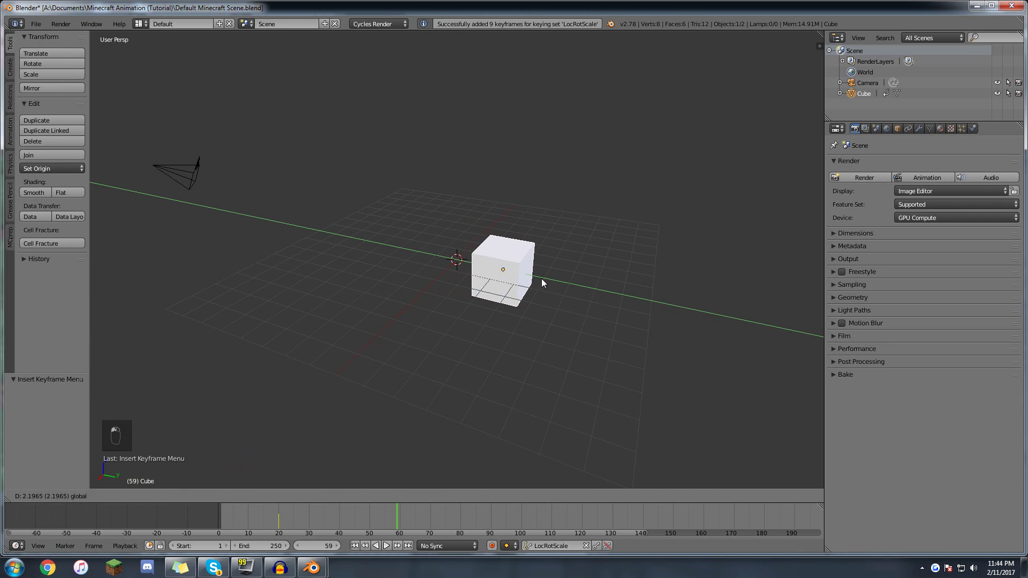
{"action": "left_click", "coordinate": [599, 301]}
{"action": "key", "text": "i"}
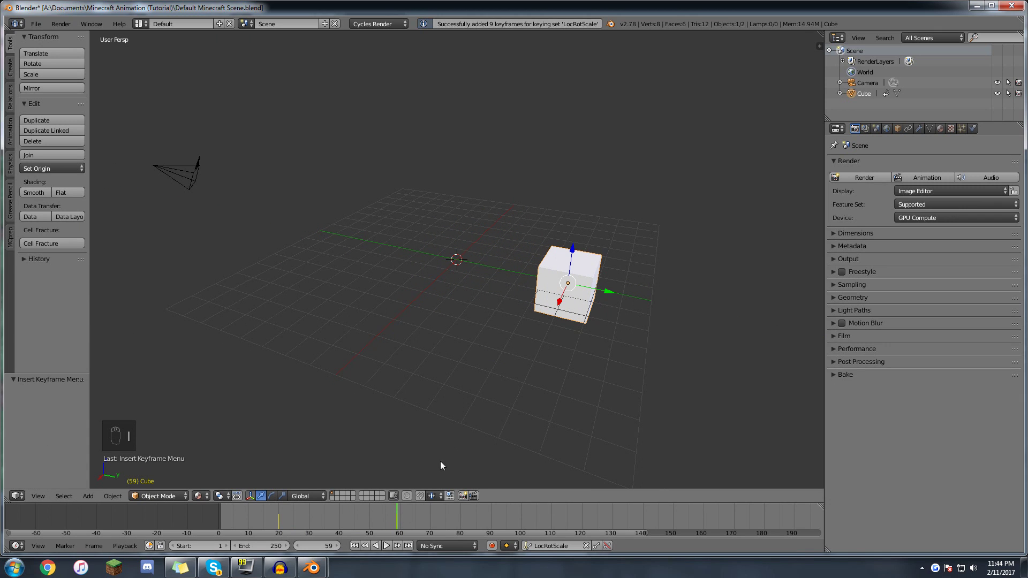
- At frame 127, move the cube along the X axis and about -5.5 units along Y, and insert a LocRotScale keyframe
{"action": "left_click_drag", "start_coordinate": [399, 519], "coordinate": [549, 507]}
{"action": "scroll", "coordinate": [564, 348], "scroll_direction": "down", "scroll_amount": 1}
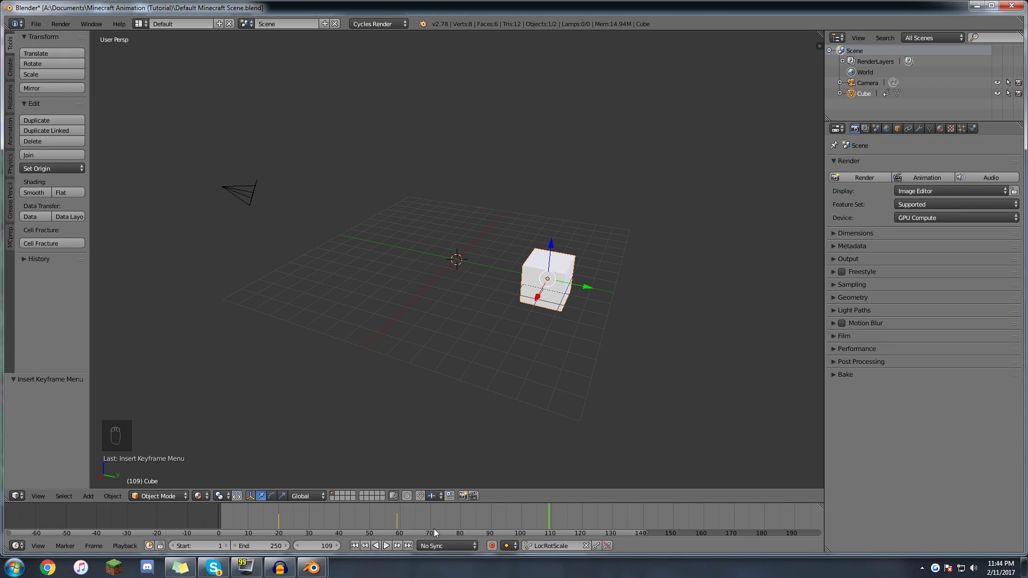
{"action": "key", "text": "alt+a"}
{"action": "key", "text": "alt+a"}
{"action": "key", "text": "g"}
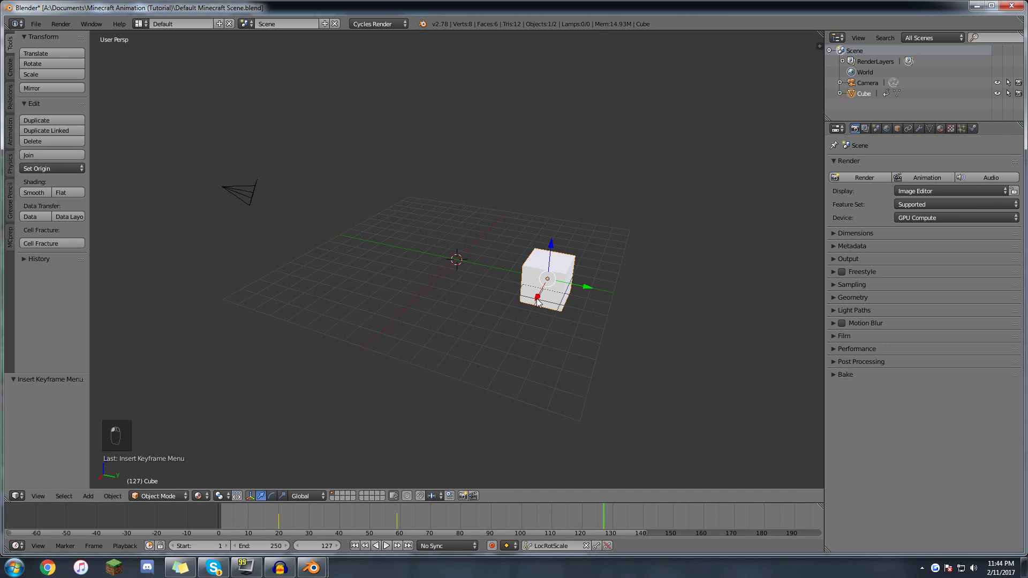
{"action": "key", "text": "x"}
{"action": "left_click_drag", "start_coordinate": [502, 360], "coordinate": [420, 326]}
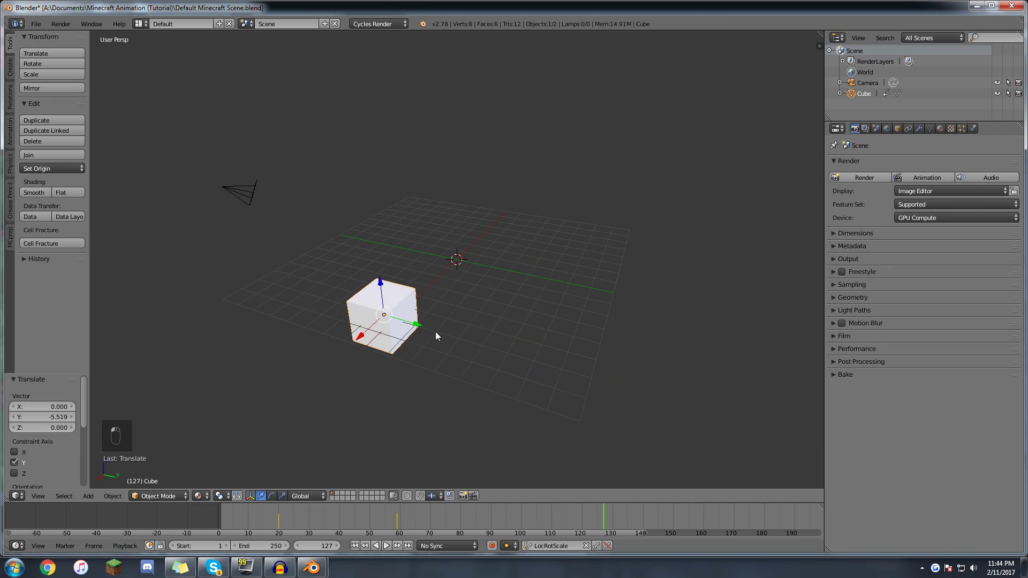
{"action": "key", "text": "s"}
{"action": "right_click", "coordinate": [436, 329]}
{"action": "key", "text": "i"}
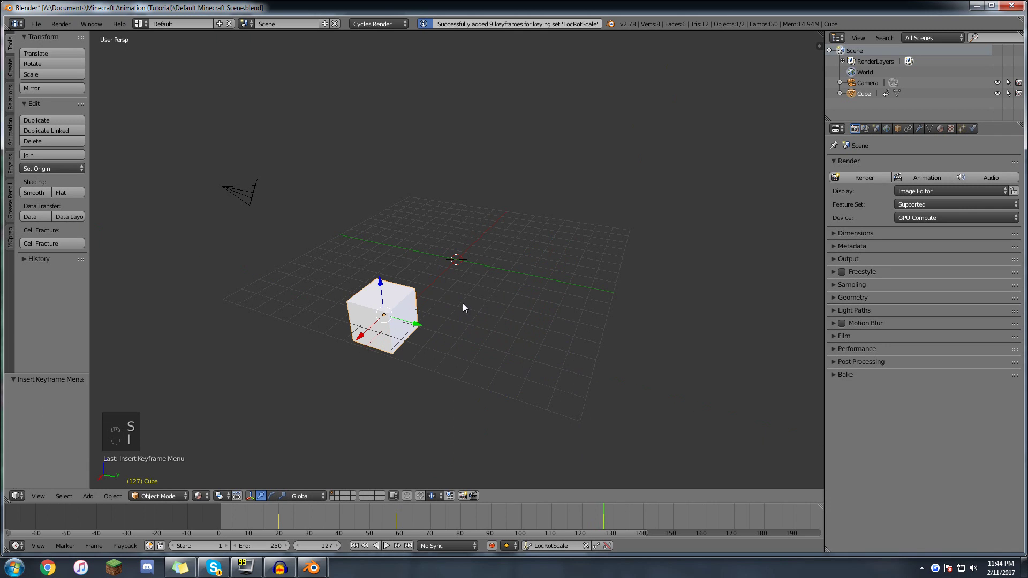
- Play back the cube's motion and delete its keyframe at frame 127
{"action": "left_click_drag", "start_coordinate": [280, 515], "coordinate": [400, 507]}
{"action": "key", "text": "alt+a"}
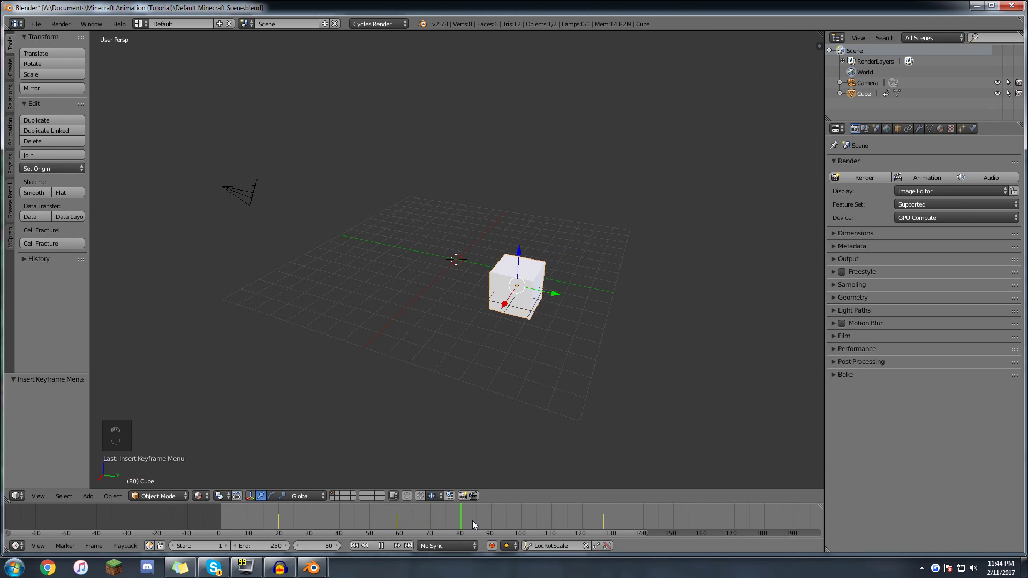
{"action": "key", "text": "Up"}
{"action": "key", "text": "alt+i"}
{"action": "left_click", "coordinate": [564, 358]}
- Hold the cube in place by inserting LocRotScale keyframes for the same position at frames 59 and 95
{"action": "left_click_drag", "start_coordinate": [282, 517], "coordinate": [397, 519]}
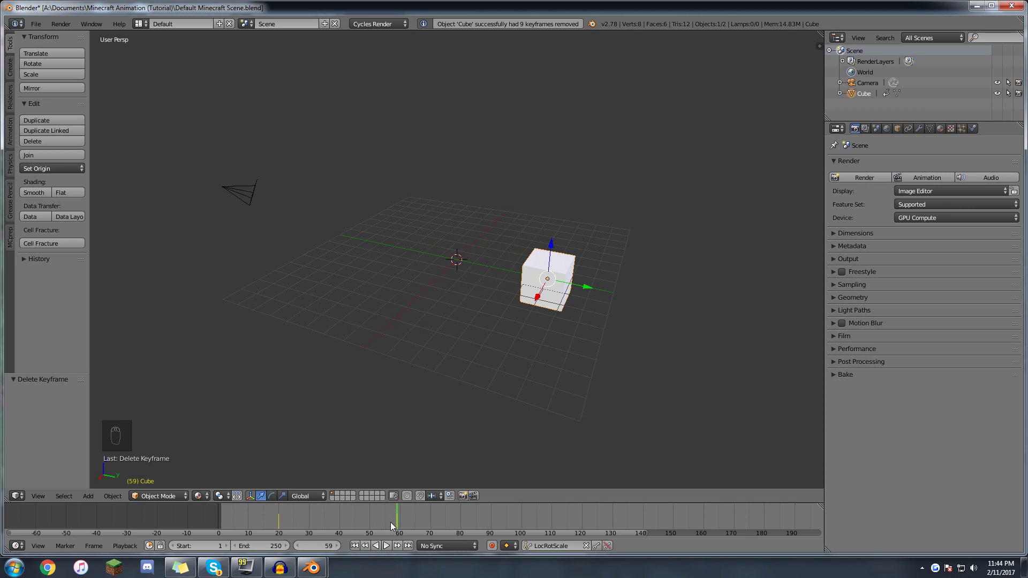
{"action": "key", "text": "i"}
{"action": "left_click_drag", "start_coordinate": [397, 517], "coordinate": [506, 509]}
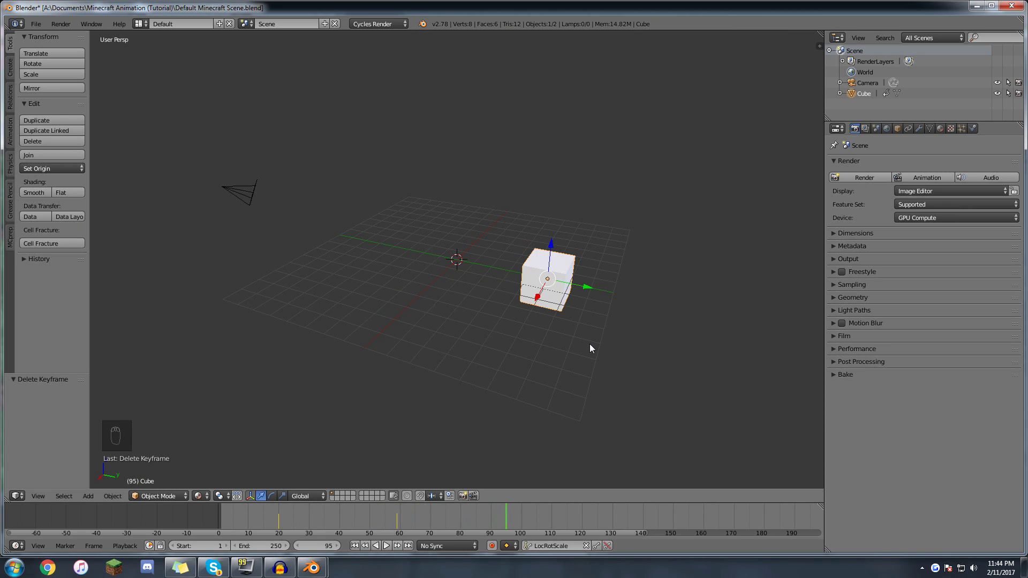
{"action": "key", "text": "i"}
- At frame 131, move the cube along X and about -5.3 units along Y, insert a keyframe, and play the animation
{"action": "left_click_drag", "start_coordinate": [504, 512], "coordinate": [564, 503]}
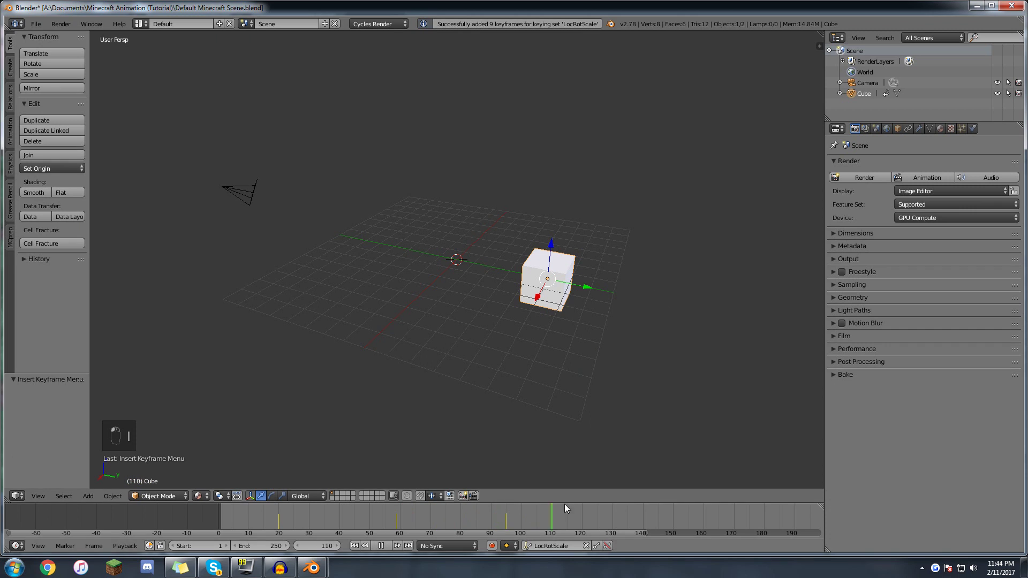
{"action": "left_click_drag", "start_coordinate": [615, 531], "coordinate": [616, 531]}
{"action": "left_click_drag", "start_coordinate": [539, 297], "coordinate": [456, 363]}
{"action": "left_click_drag", "start_coordinate": [536, 374], "coordinate": [418, 339]}
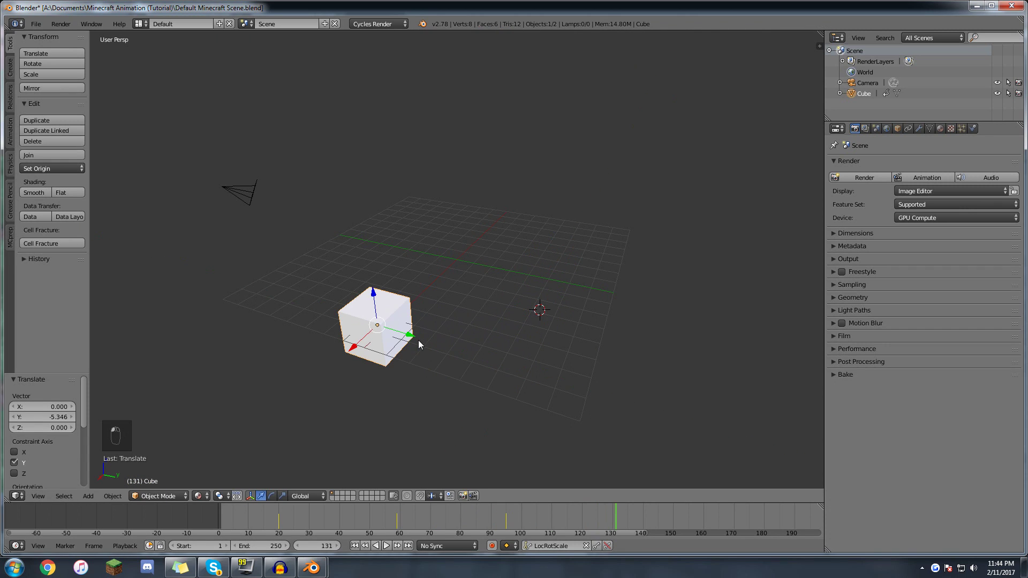
{"action": "key", "text": "i"}
{"action": "left_click_drag", "start_coordinate": [257, 514], "coordinate": [413, 517]}
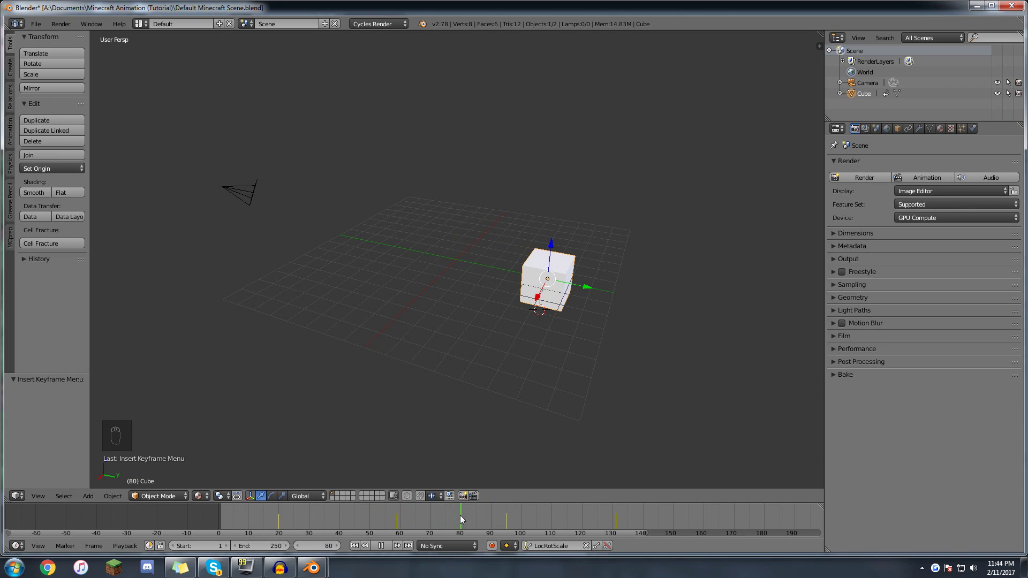
{"action": "key", "text": "alt+a"}
- Delete the cube's keyframes at frames 131, 95, 59 and 20, and return to frame 0
{"action": "key", "text": "Up"}
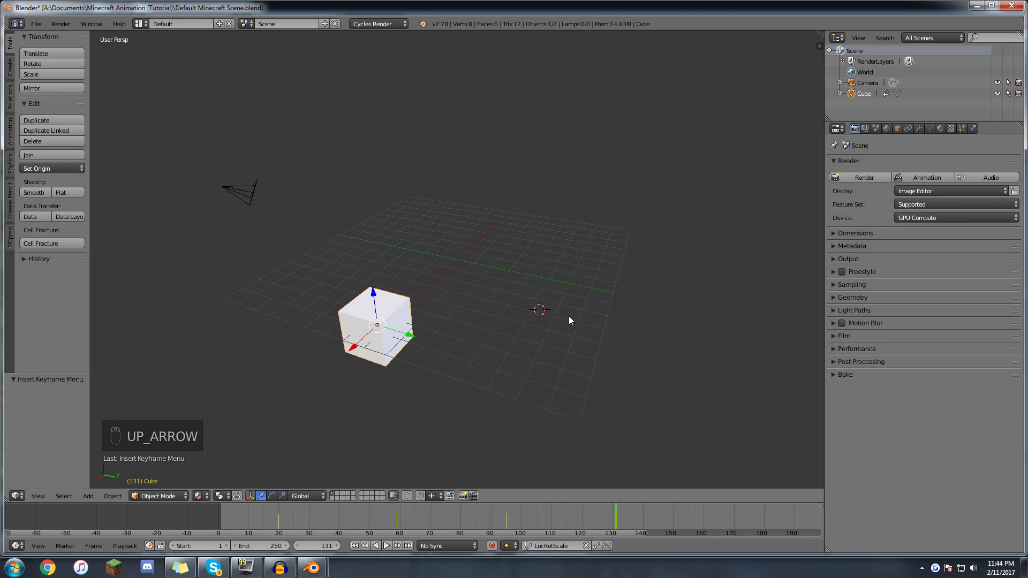
{"action": "key", "text": "alt+i"}
{"action": "key", "text": "Down"}
{"action": "key", "text": "alt+i"}
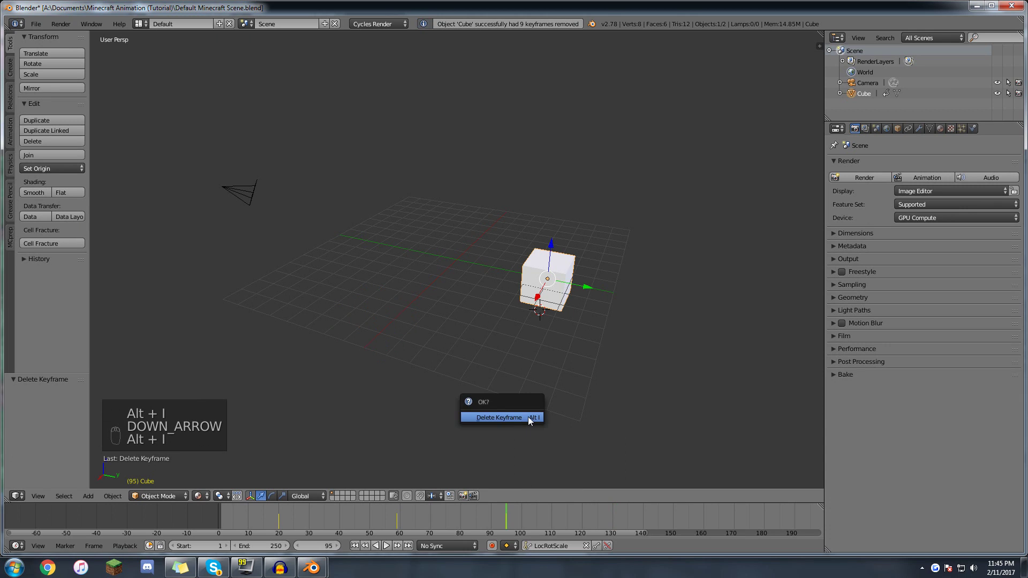
{"action": "left_click", "coordinate": [528, 417]}
{"action": "key", "text": "Down"}
{"action": "key", "text": "alt+i"}
{"action": "left_click", "coordinate": [527, 416]}
{"action": "key", "text": "Down"}
{"action": "key", "text": "alt+i"}
{"action": "left_click", "coordinate": [476, 411]}
{"action": "left_click", "coordinate": [218, 508]}
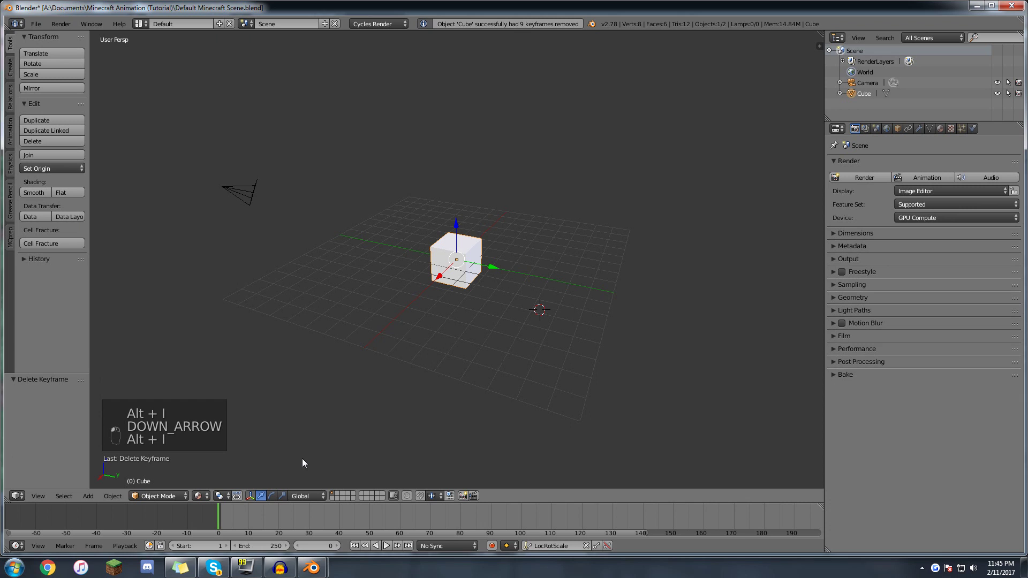
- Switch the screen layout to Animation and insert a LocRotScale keyframe for the cube at frame 0
{"action": "middle_click_drag", "start_coordinate": [355, 431], "coordinate": [416, 198]}
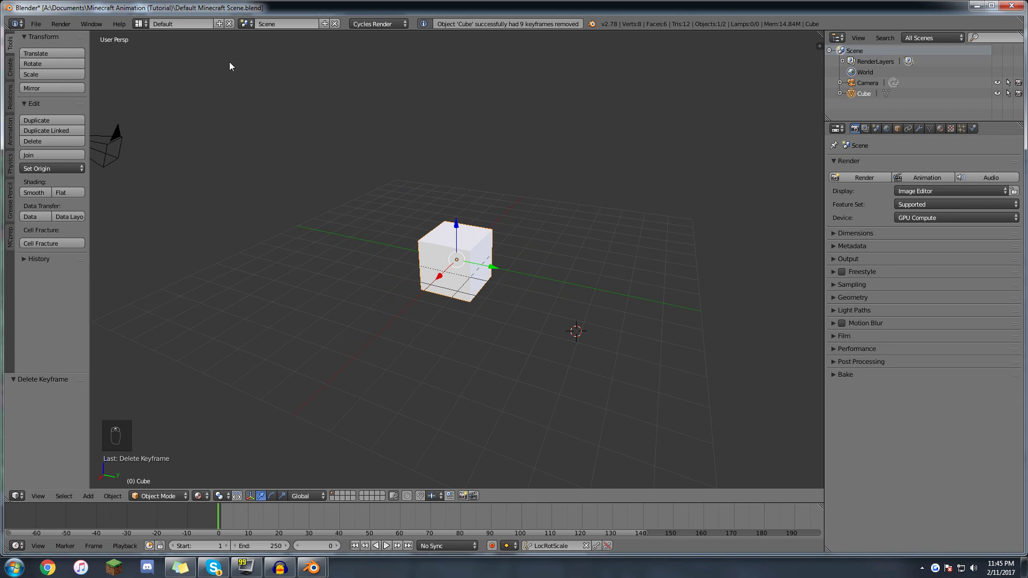
{"action": "left_click", "coordinate": [134, 24]}
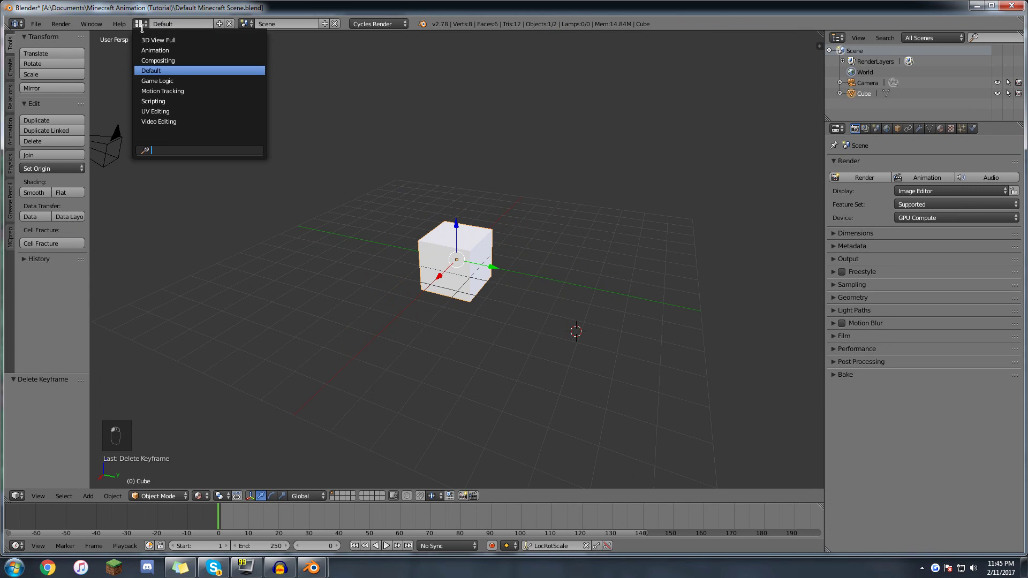
{"action": "left_click", "coordinate": [154, 50]}
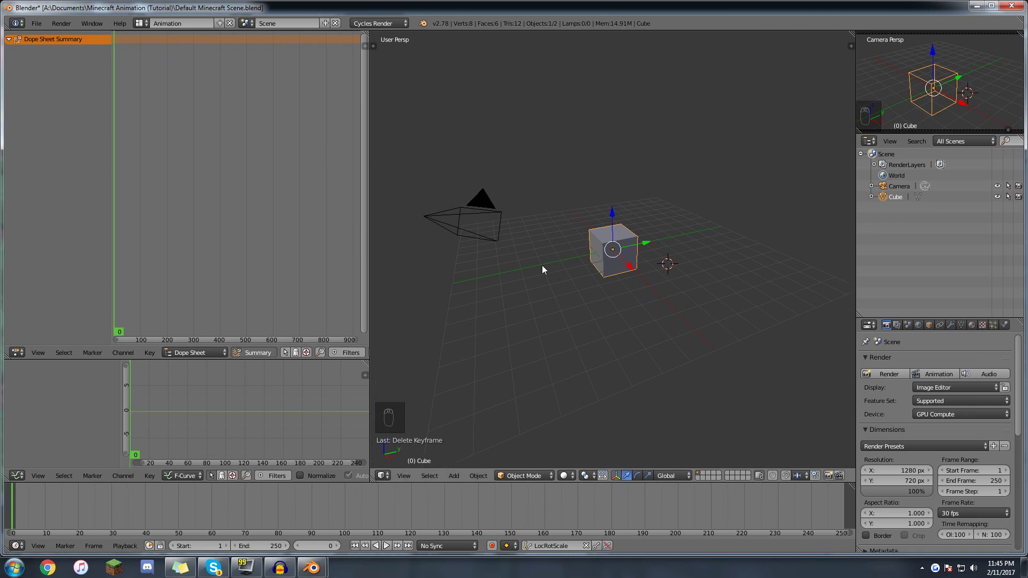
{"action": "scroll", "coordinate": [540, 265], "scroll_direction": "up", "scroll_amount": 2}
{"action": "middle_click_drag", "start_coordinate": [533, 271], "coordinate": [575, 262]}
{"action": "scroll", "coordinate": [575, 261], "scroll_direction": "up", "scroll_amount": 1}
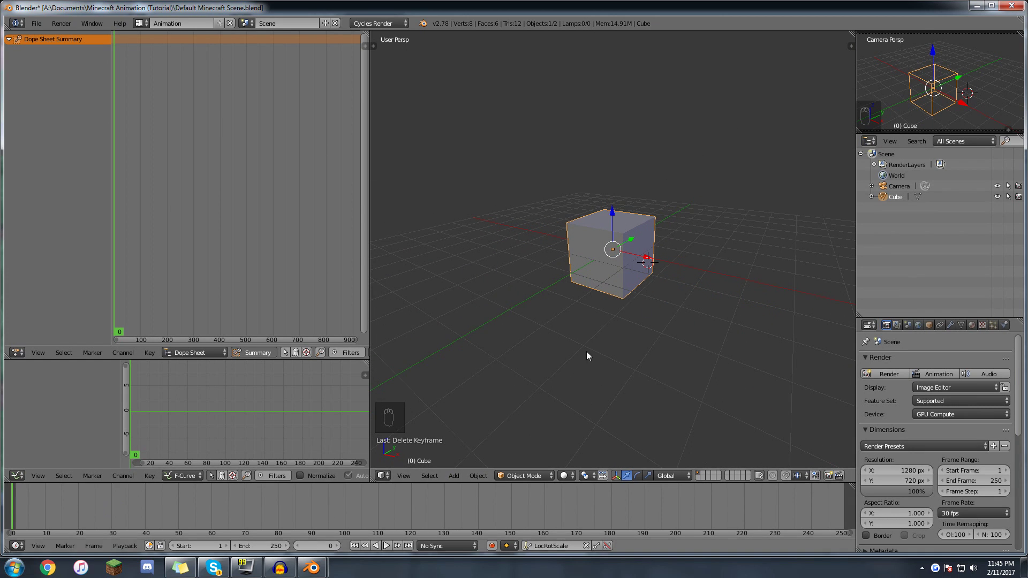
{"action": "key", "text": "i"}
{"action": "scroll", "coordinate": [586, 305], "scroll_direction": "down", "scroll_amount": 1}
{"action": "left_click", "coordinate": [216, 496]}
{"action": "key", "text": "r"}
{"action": "left_click", "coordinate": [656, 217]}
{"action": "key", "text": "g"}
{"action": "left_click", "coordinate": [465, 220]}
{"action": "key", "text": "s"}
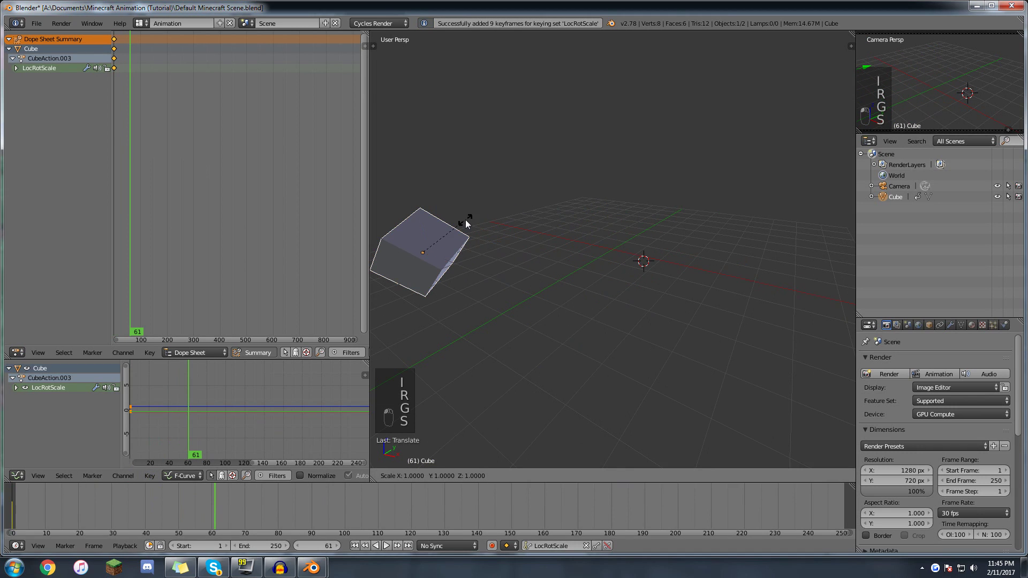
{"action": "left_click", "coordinate": [465, 219]}
{"action": "key", "text": "alt+a"}
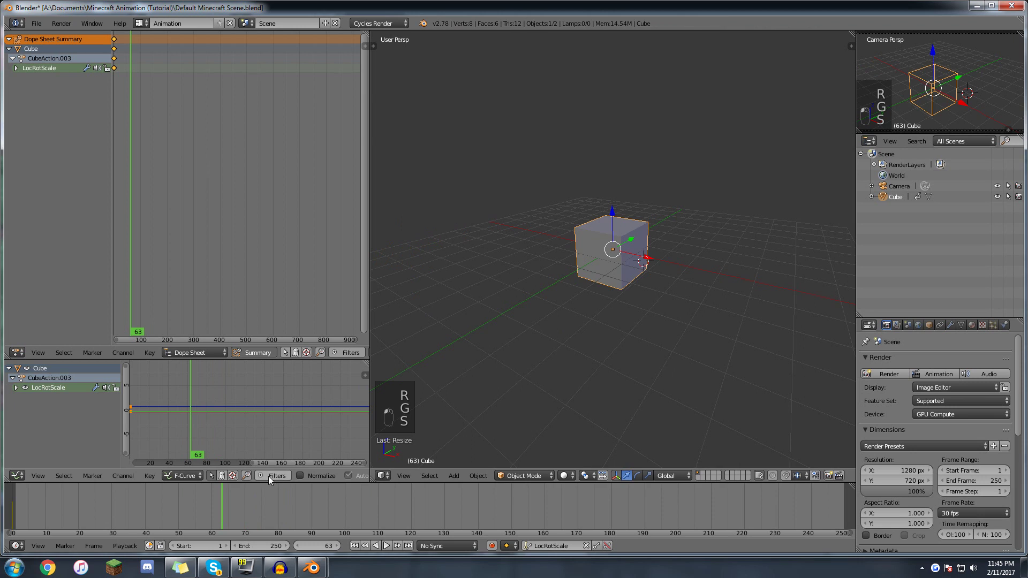
- At frame 63, rotate the cube, move it away from the origin, and insert a LocRotScale keyframe
{"action": "key", "text": "r"}
{"action": "left_click", "coordinate": [647, 114]}
{"action": "key", "text": "g"}
{"action": "left_click", "coordinate": [511, 164]}
{"action": "key", "text": "i"}
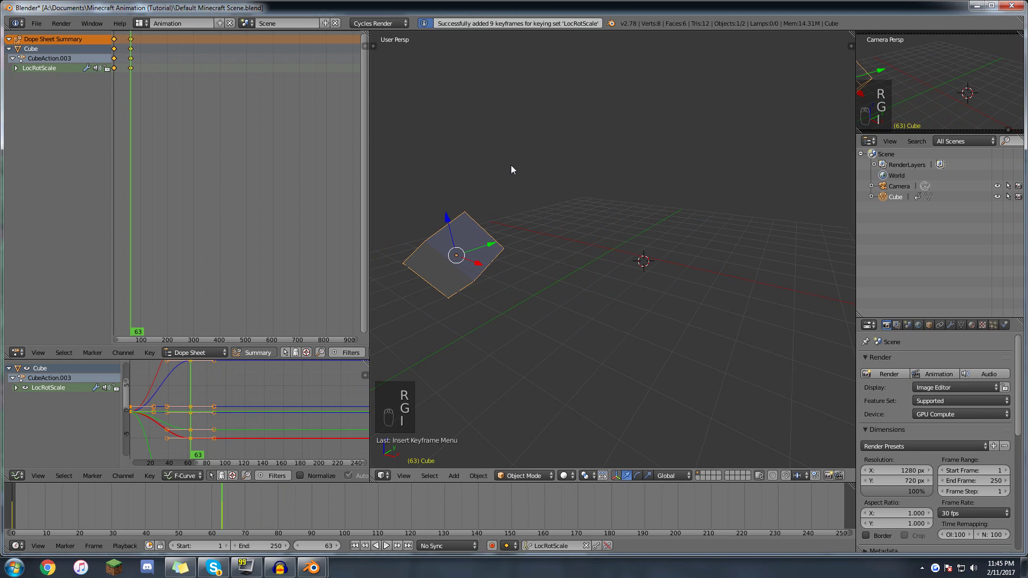
- At frame 154, rotate, move and scale the cube, and insert a third LocRotScale keyframe
{"action": "left_click_drag", "start_coordinate": [272, 512], "coordinate": [523, 512]}
{"action": "key", "text": "r"}
{"action": "left_click", "coordinate": [583, 319]}
{"action": "key", "text": "g"}
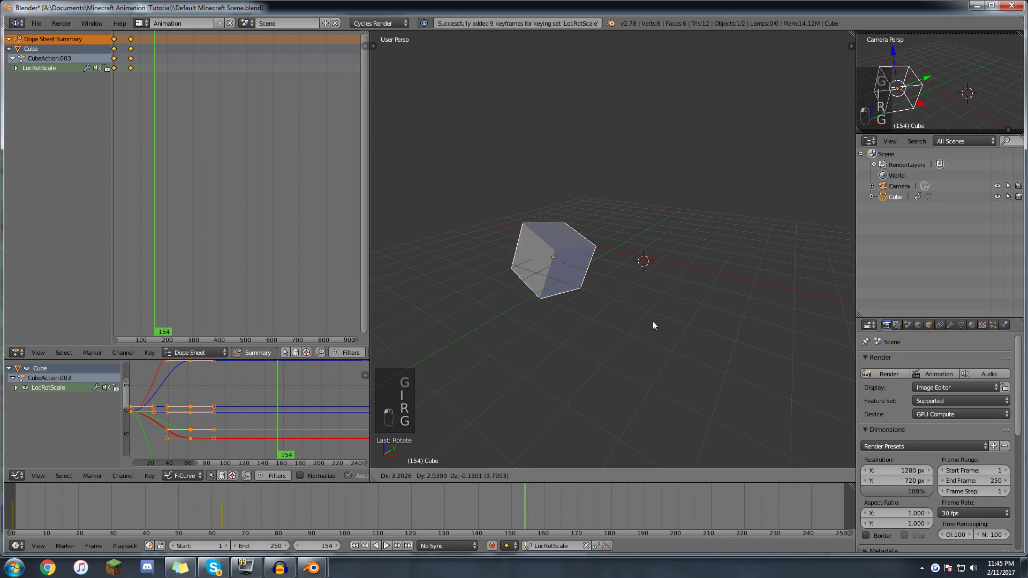
{"action": "left_click", "coordinate": [749, 317]}
{"action": "key", "text": "s"}
{"action": "left_click", "coordinate": [697, 321]}
{"action": "key", "text": "i"}
- Play the animation, examine the curves in the Graph Editor, and deselect all keyframes in the Dope Sheet
{"action": "key", "text": "alt+a"}
{"action": "key", "text": "alt+a"}
{"action": "scroll", "coordinate": [234, 419], "scroll_direction": "down", "scroll_amount": 6}
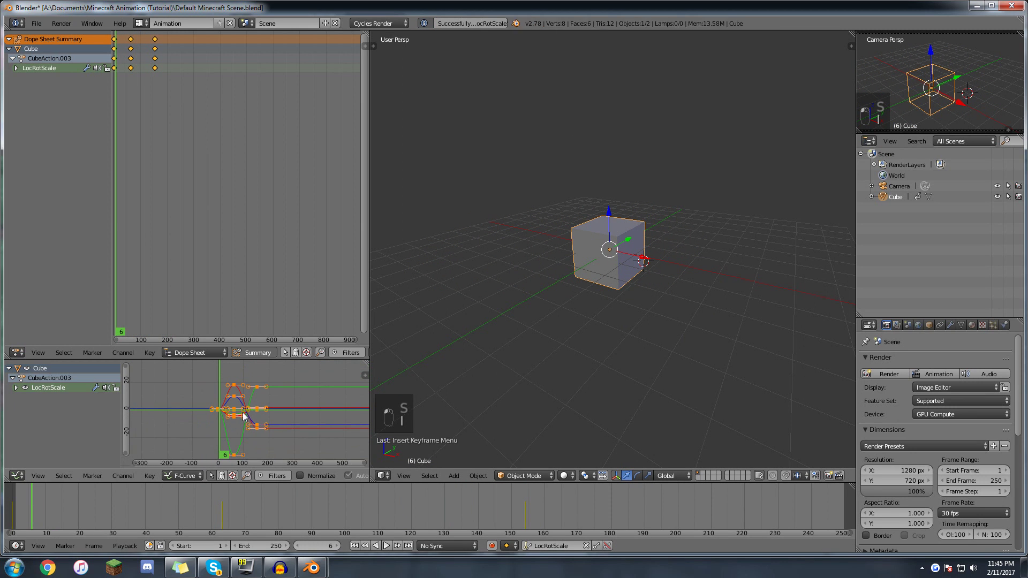
{"action": "middle_click_drag", "start_coordinate": [243, 188], "coordinate": [292, 187]}
{"action": "middle_click_drag", "start_coordinate": [165, 110], "coordinate": [206, 92]}
{"action": "scroll", "coordinate": [195, 97], "scroll_direction": "up", "scroll_amount": 12}
{"action": "key", "text": "a"}
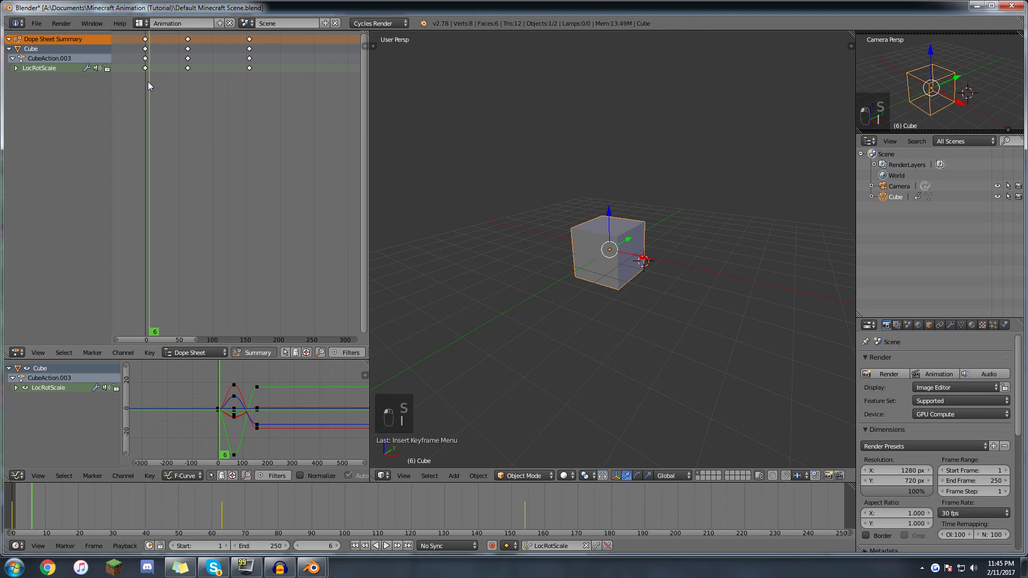
- Scrub between the keyframes in the Dope Sheet, play the animation, and set the current frame to 63
{"action": "left_click_drag", "start_coordinate": [147, 82], "coordinate": [168, 134]}
{"action": "mouse_move", "coordinate": [213, 513]}
{"action": "left_mouse_down"}
{"action": "mouse_move", "coordinate": [222, 496]}
{"action": "mouse_move", "coordinate": [221, 509]}
{"action": "left_mouse_up"}
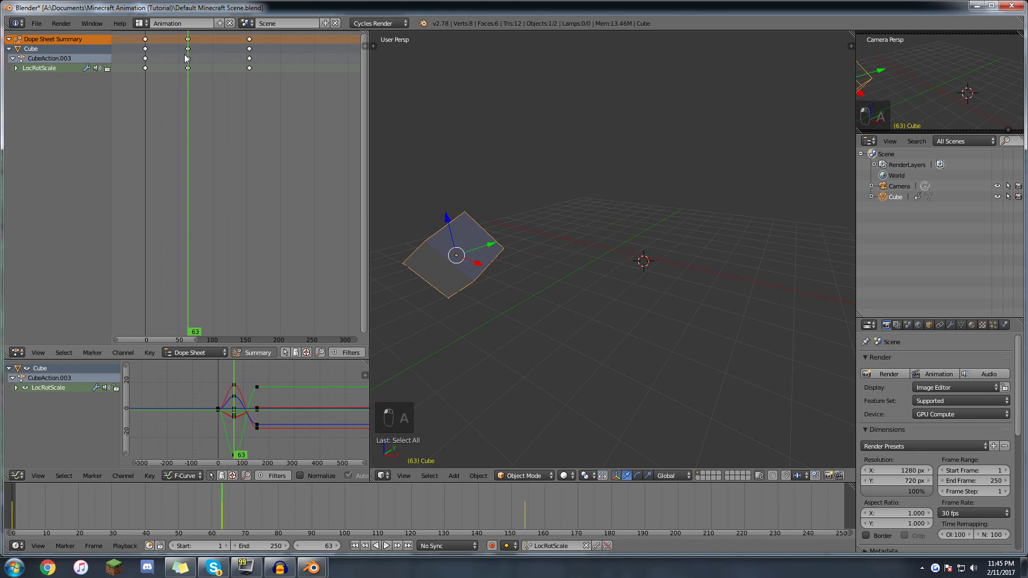
{"action": "left_click_drag", "start_coordinate": [188, 66], "coordinate": [184, 89]}
{"action": "key", "text": "alt+a"}
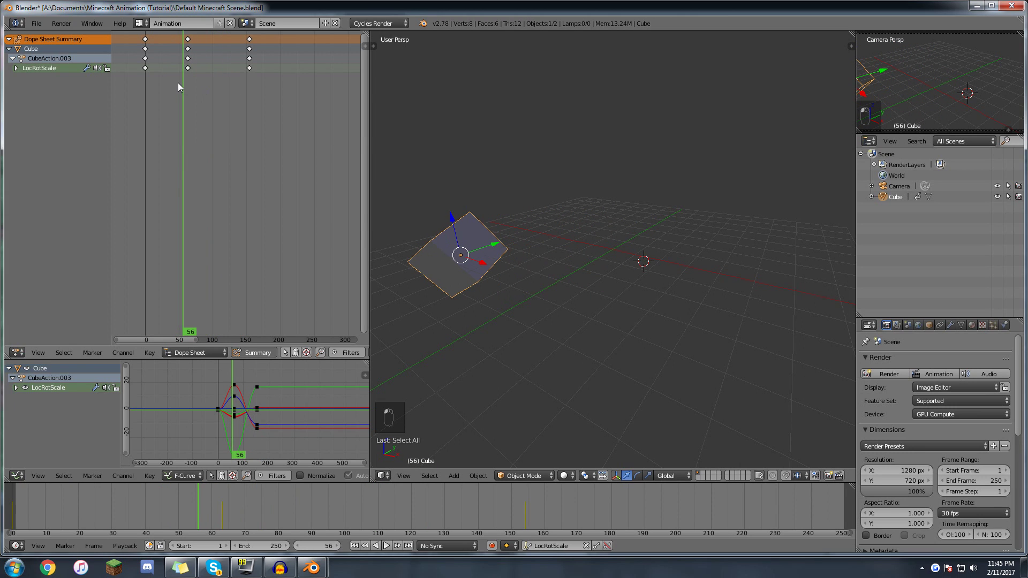
{"action": "left_click", "coordinate": [220, 509]}
{"action": "left_click_drag", "start_coordinate": [220, 510], "coordinate": [220, 508]}
- Try to shift the cube's frame 63 keyframe forward in the Dope Sheet
{"action": "key", "text": "Home"}
{"action": "left_click", "coordinate": [237, 70]}
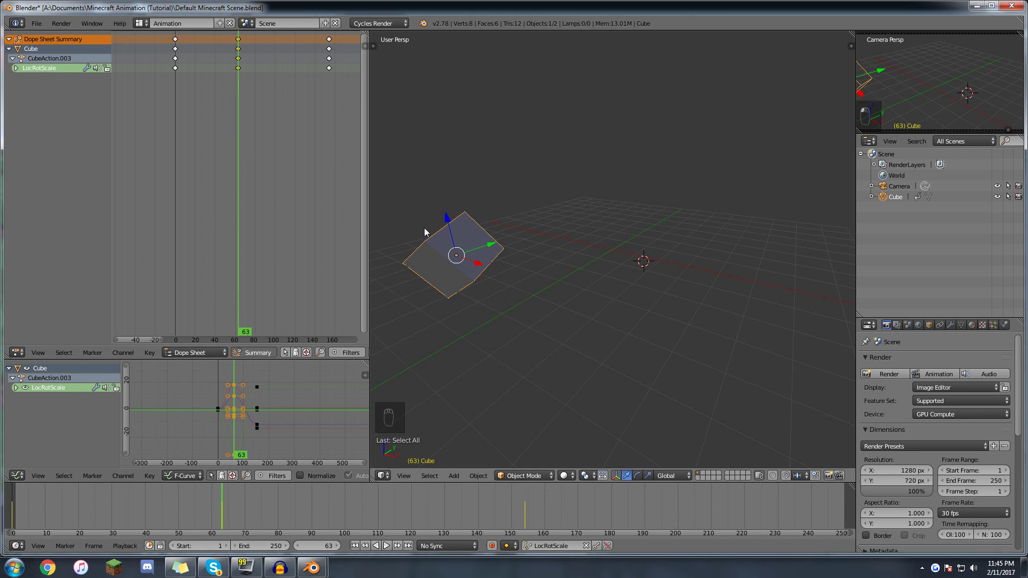
{"action": "key", "text": "g"}
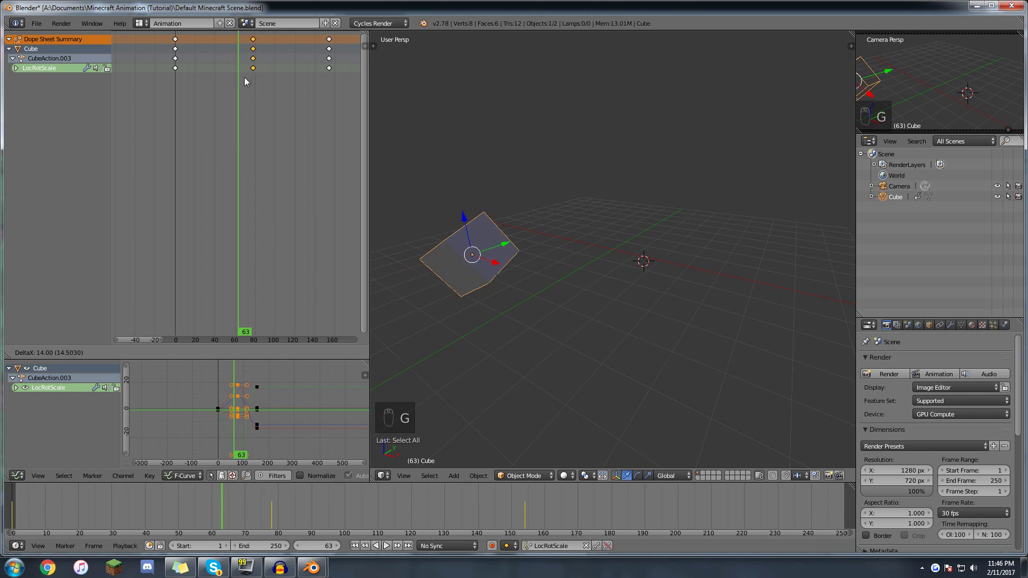
{"action": "key", "text": "Escape"}
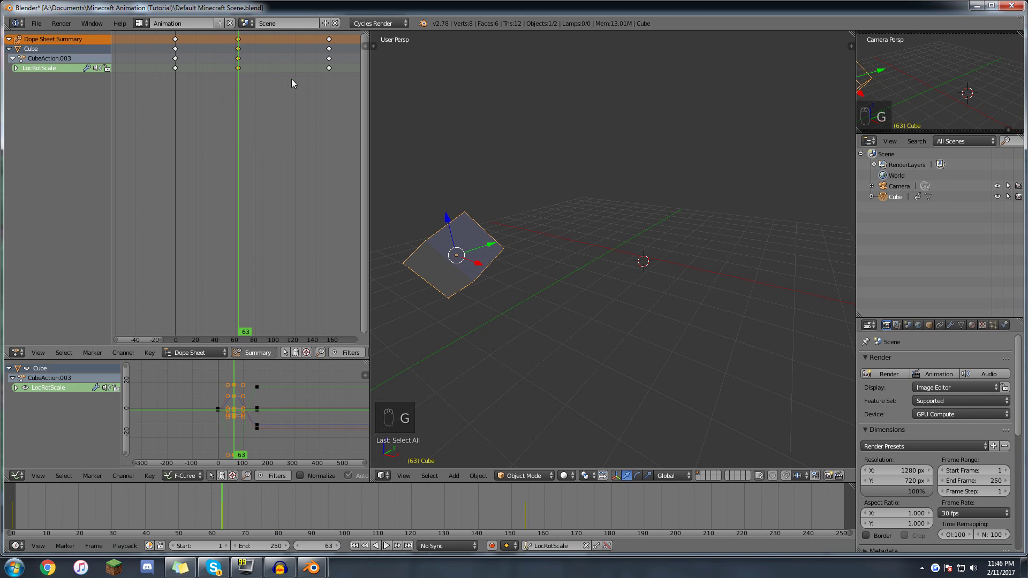
- Box-select all the cube's keyframes in the Dope Sheet and shift them about 21 frames forward
{"action": "key", "text": "b"}
{"action": "left_click_drag", "start_coordinate": [343, 112], "coordinate": [172, 64]}
{"action": "left_click_drag", "start_coordinate": [231, 76], "coordinate": [181, 83]}
{"action": "key", "text": "g"}
{"action": "right_click", "coordinate": [229, 87]}
{"action": "key", "text": "g"}
{"action": "left_click", "coordinate": [212, 88]}
{"action": "left_click", "coordinate": [201, 76]}
{"action": "middle_click_drag", "start_coordinate": [240, 86], "coordinate": [195, 88]}
{"action": "scroll", "coordinate": [239, 95], "scroll_direction": "down", "scroll_amount": 4}
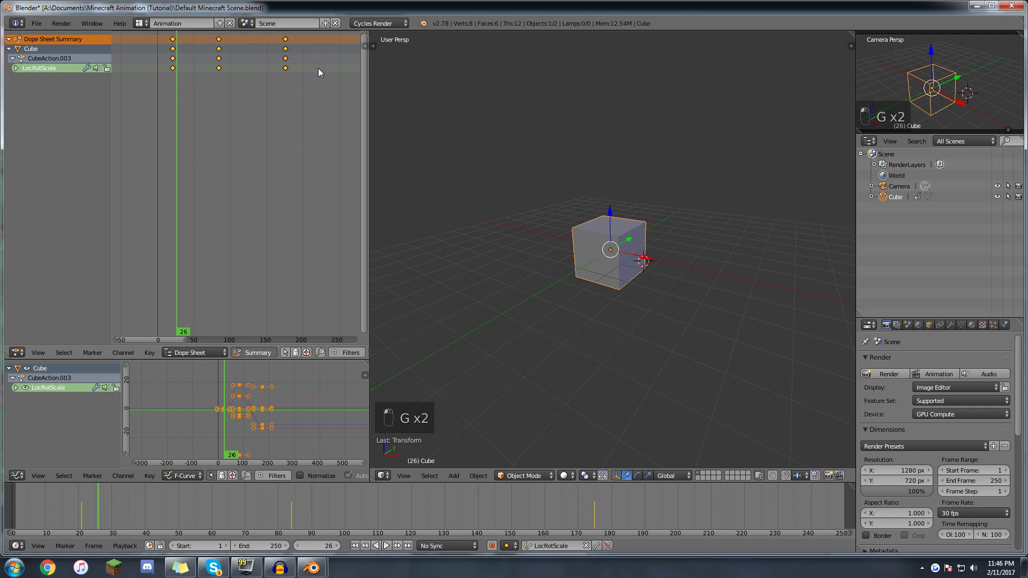
- Scale the selected keyframes' spacing down twice, around frames 26 and 91, bringing them to about frames 53, 75 and 107
{"action": "key", "text": "s"}
{"action": "left_click", "coordinate": [262, 63]}
{"action": "left_click_drag", "start_coordinate": [191, 70], "coordinate": [227, 86]}
{"action": "key", "text": "s"}
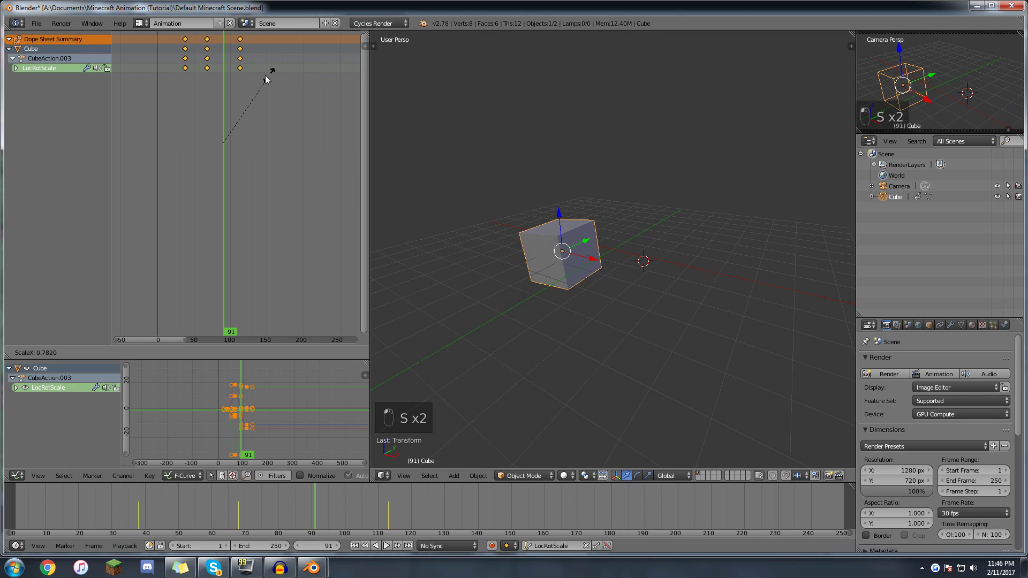
{"action": "left_click", "coordinate": [257, 76]}
{"action": "mouse_move", "coordinate": [213, 79]}
{"action": "left_mouse_down"}
{"action": "mouse_move", "coordinate": [199, 81]}
{"action": "mouse_move", "coordinate": [231, 83]}
{"action": "left_mouse_up"}
- Select only the first keyframe in the Dope Sheet and move it back to about frame 30
{"action": "right_click", "coordinate": [190, 76]}
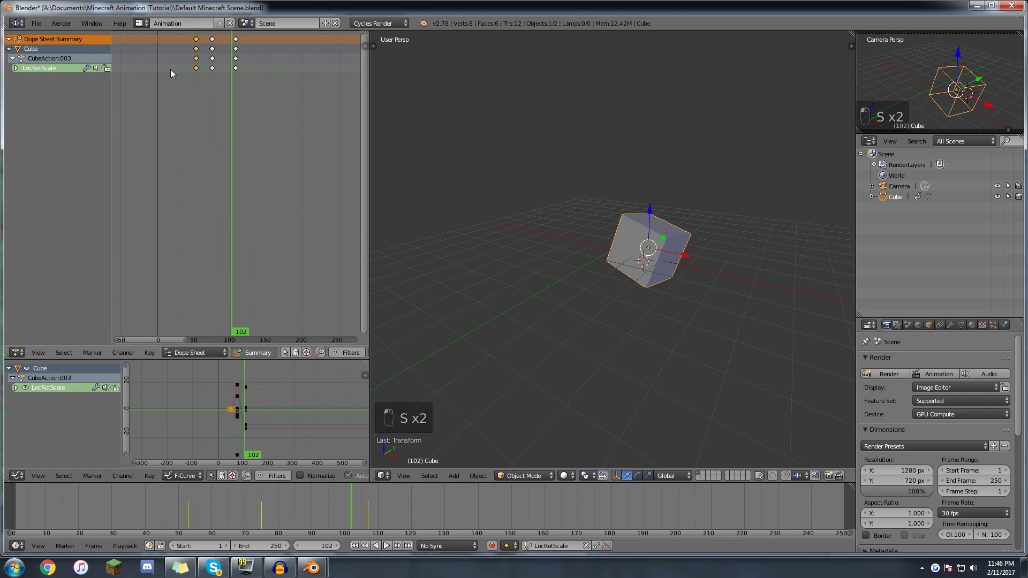
{"action": "key", "text": "g"}
{"action": "left_click", "coordinate": [178, 69]}
- Duplicate the cube's frame 107 keyframe to about frame 174 and its frame 75 keyframe to about frame 210
{"action": "left_click_drag", "start_coordinate": [179, 69], "coordinate": [232, 64]}
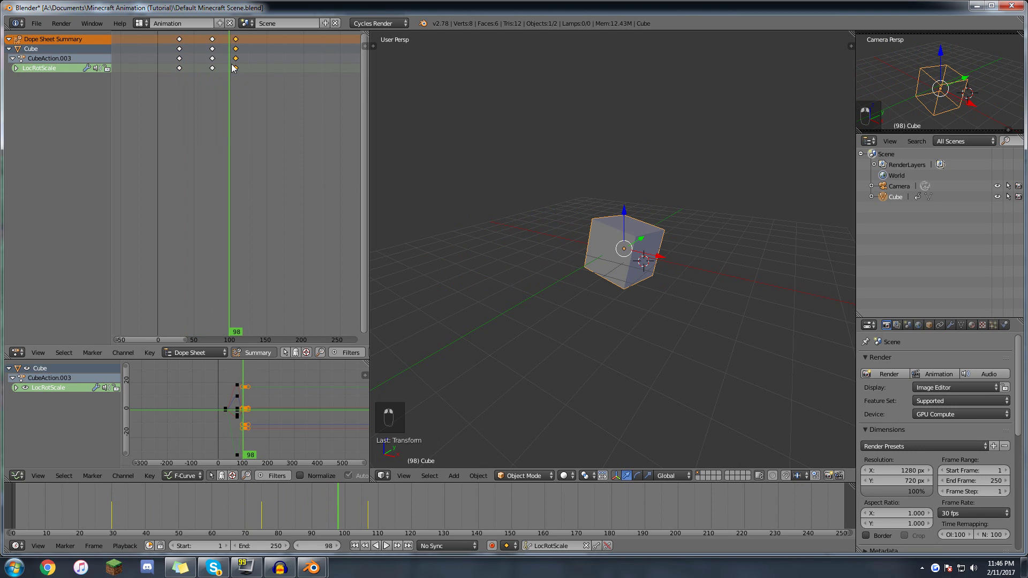
{"action": "key", "text": "shift+d"}
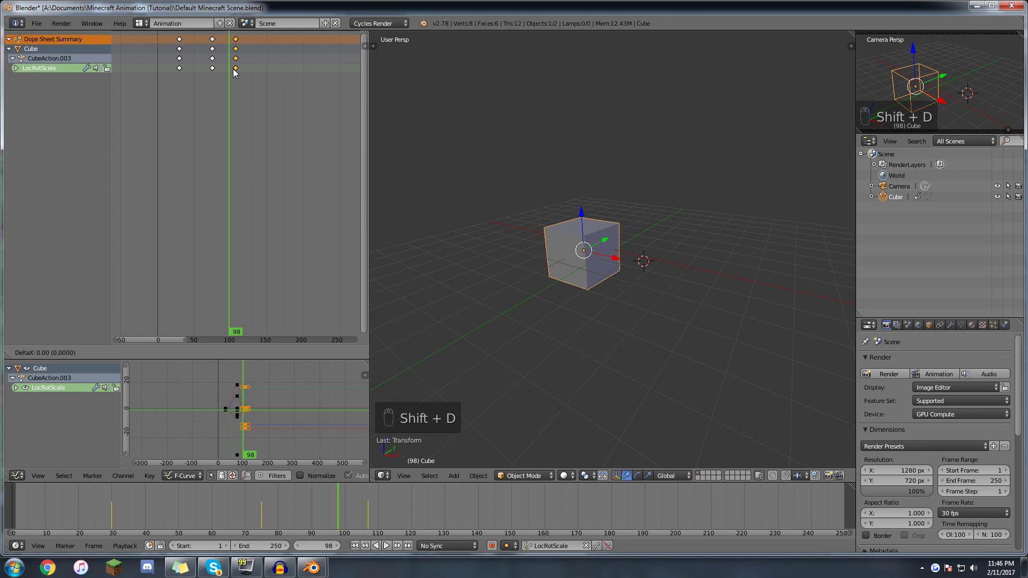
{"action": "left_click", "coordinate": [283, 73]}
{"action": "left_click", "coordinate": [231, 78]}
{"action": "left_click_drag", "start_coordinate": [231, 74], "coordinate": [206, 72]}
{"action": "right_click", "coordinate": [212, 69]}
{"action": "key", "text": "shift+d"}
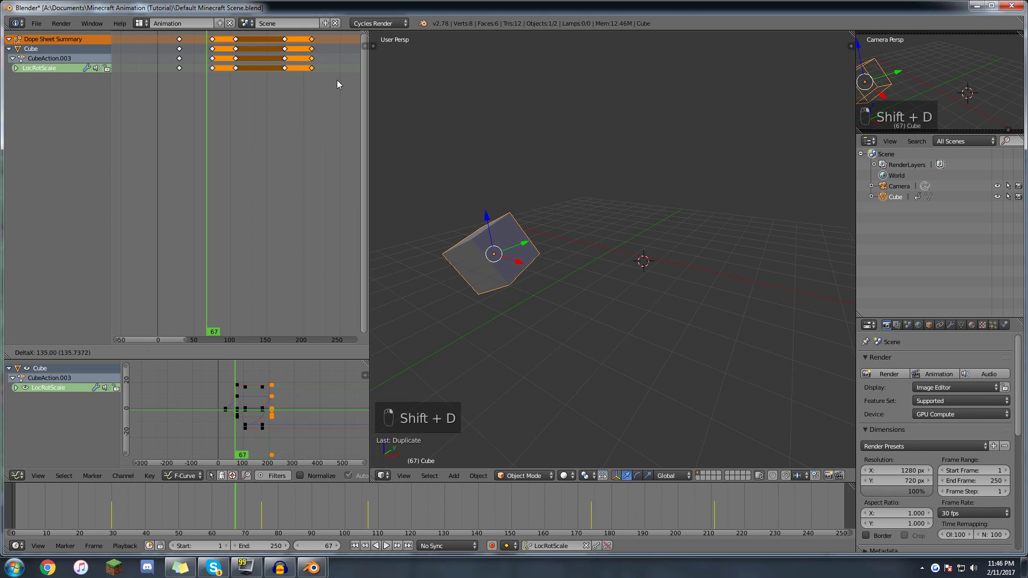
{"action": "left_click", "coordinate": [337, 79]}
- Play the animation with the duplicated keyframes and scrub back to about frame 27
{"action": "key", "text": "alt+a"}
{"action": "left_click_drag", "start_coordinate": [207, 75], "coordinate": [182, 81]}
{"action": "key", "text": "alt+a"}
- Select all of the cube's keyframes in the Dope Sheet and move them back so the first one sits at about frame 1
{"action": "key", "text": "a"}
{"action": "key", "text": "b"}
{"action": "left_click_drag", "start_coordinate": [325, 90], "coordinate": [165, 50]}
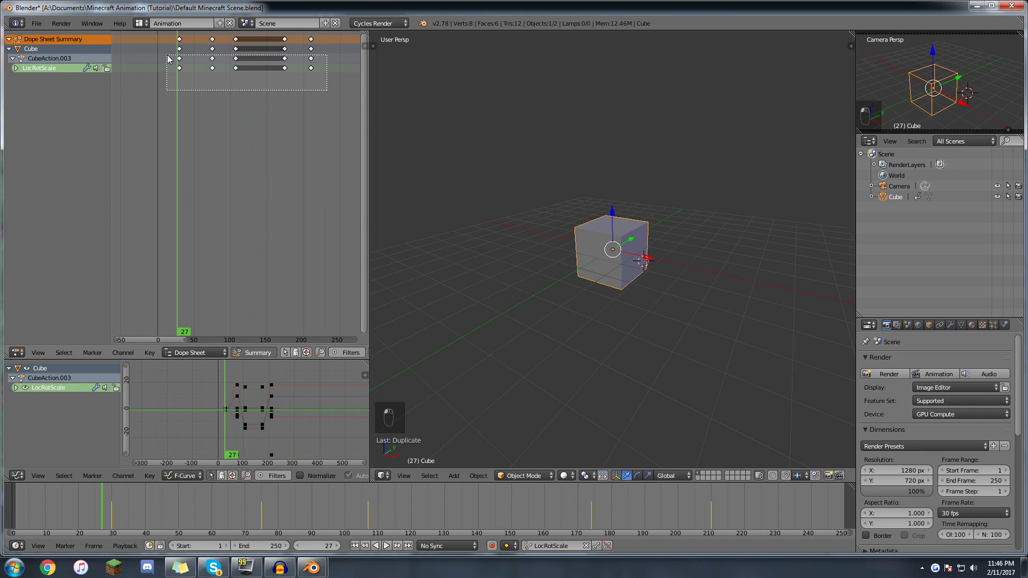
{"action": "key", "text": "g"}
{"action": "left_click", "coordinate": [181, 103]}
{"action": "left_click_drag", "start_coordinate": [171, 98], "coordinate": [215, 94]}
{"action": "key", "text": "a"}
{"action": "key", "text": "b"}
{"action": "left_click_drag", "start_coordinate": [308, 110], "coordinate": [158, 63]}
{"action": "key", "text": "g"}
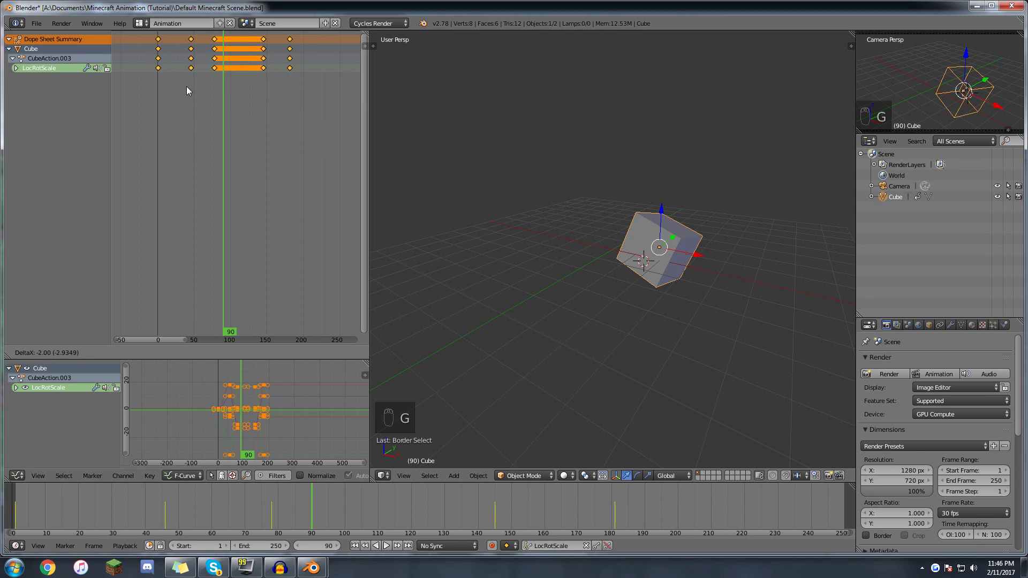
{"action": "left_click", "coordinate": [187, 90]}
- Play the shifted animation from the start and scrub to frame 145
{"action": "key", "text": "shift+Left"}
{"action": "key", "text": "alt+a"}
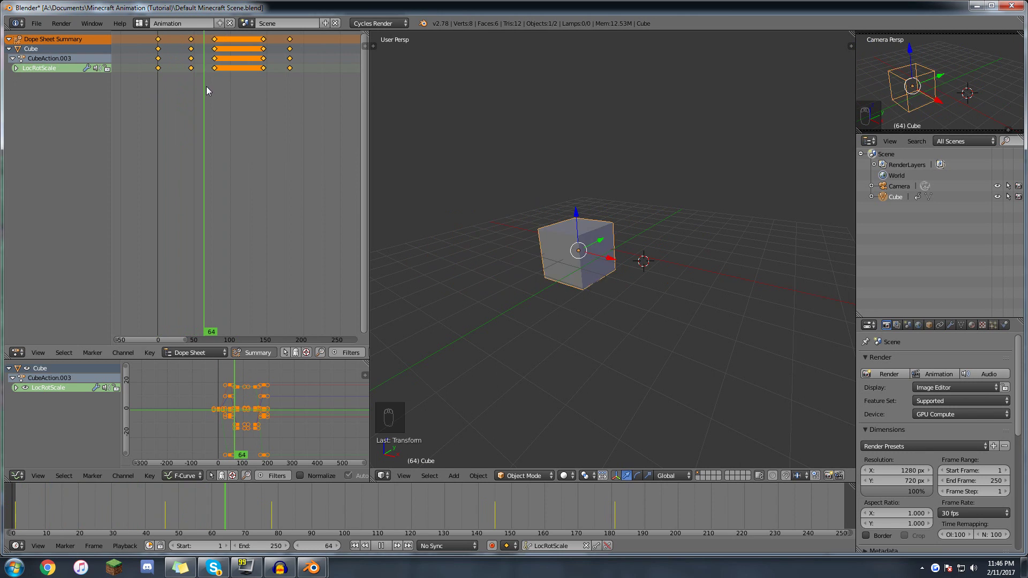
{"action": "left_click_drag", "start_coordinate": [241, 103], "coordinate": [262, 102]}
{"action": "key", "text": "alt+a"}
- Select only the last keyframe in the Dope Sheet and duplicate it to about frame 234
{"action": "key", "text": "a"}
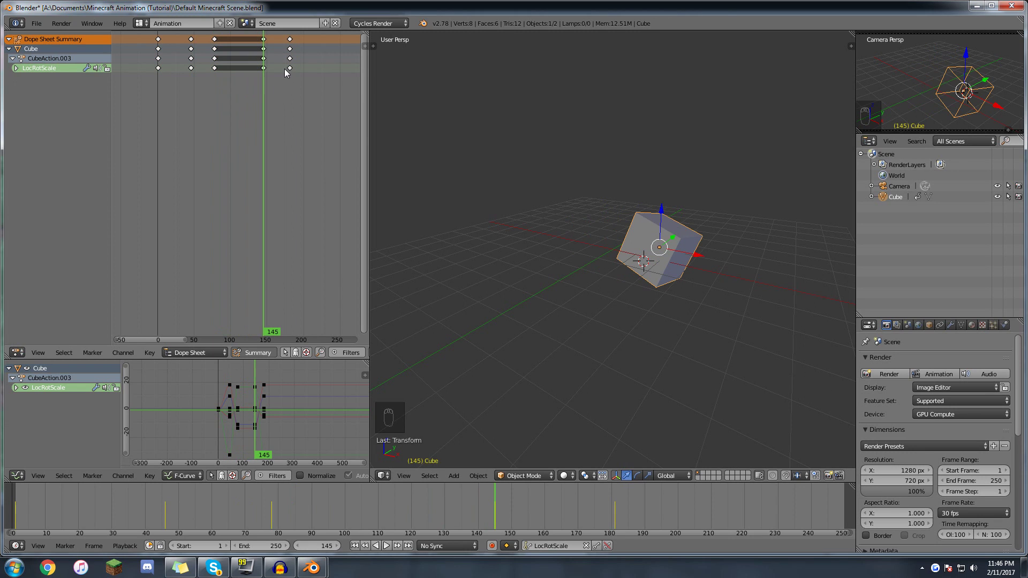
{"action": "right_click", "coordinate": [289, 69]}
{"action": "middle_click_drag", "start_coordinate": [269, 76], "coordinate": [226, 79]}
{"action": "key", "text": "shift+d"}
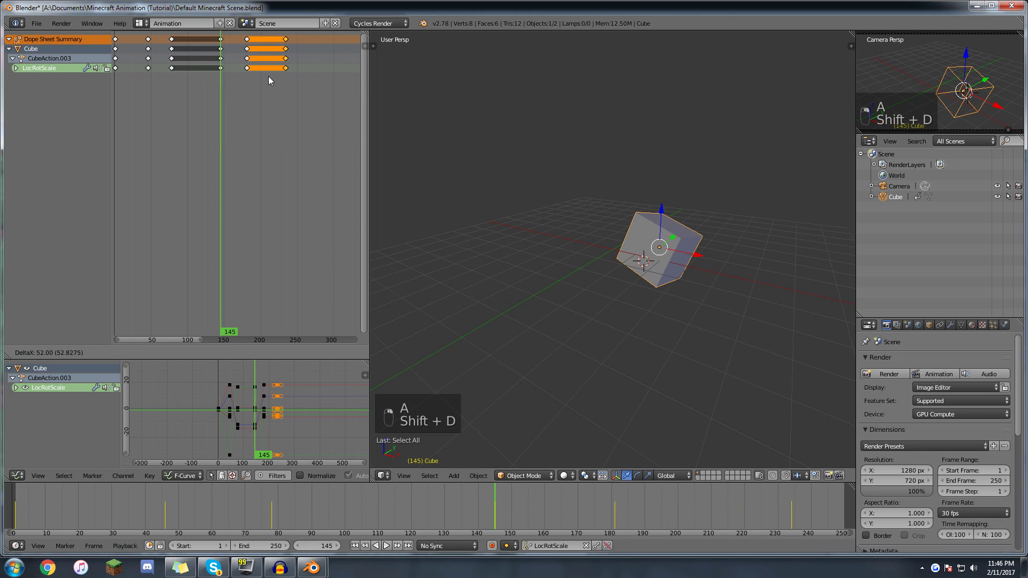
{"action": "left_click", "coordinate": [269, 80]}
- Scrub through the extended animation to about frame 214 and deselect all objects
{"action": "left_click_drag", "start_coordinate": [217, 72], "coordinate": [168, 80]}
{"action": "middle_click_drag", "start_coordinate": [168, 80], "coordinate": [241, 91]}
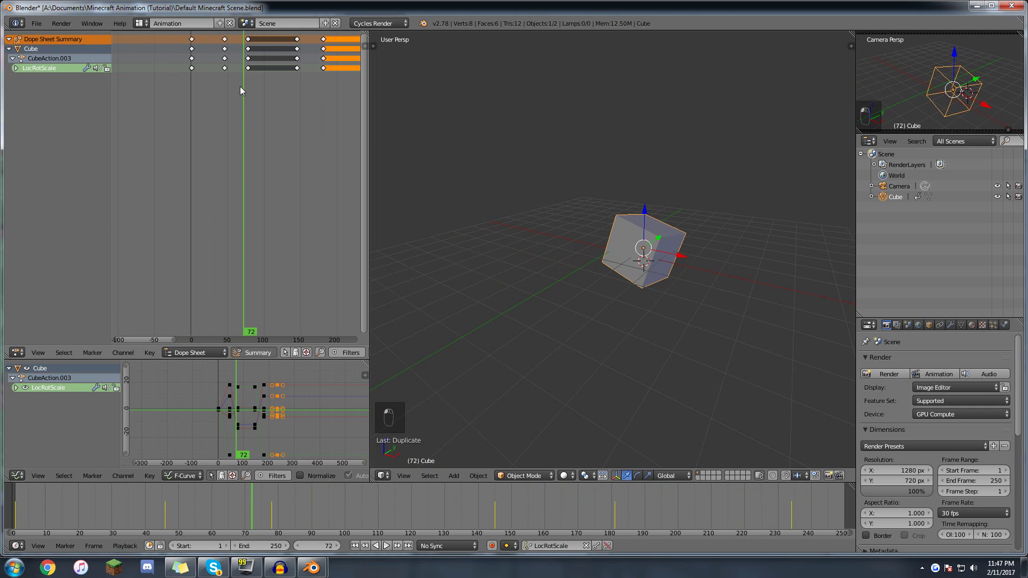
{"action": "middle_click_drag", "start_coordinate": [318, 150], "coordinate": [256, 144]}
{"action": "scroll", "coordinate": [256, 143], "scroll_direction": "down", "scroll_amount": 3}
{"action": "key", "text": "a"}
{"action": "left_click_drag", "start_coordinate": [436, 503], "coordinate": [505, 515]}
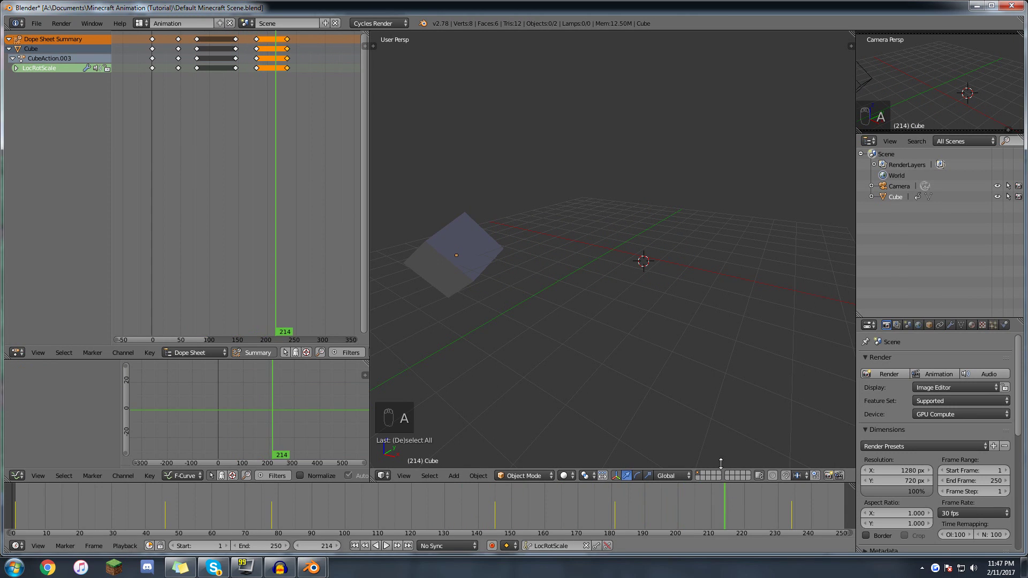
- Try to delete the last three keyframes one at a time from the 3D view, going back to frame 145
{"action": "key", "text": "Up"}
{"action": "key", "text": "alt+i"}
{"action": "left_click", "coordinate": [693, 335]}
{"action": "key", "text": "Down"}
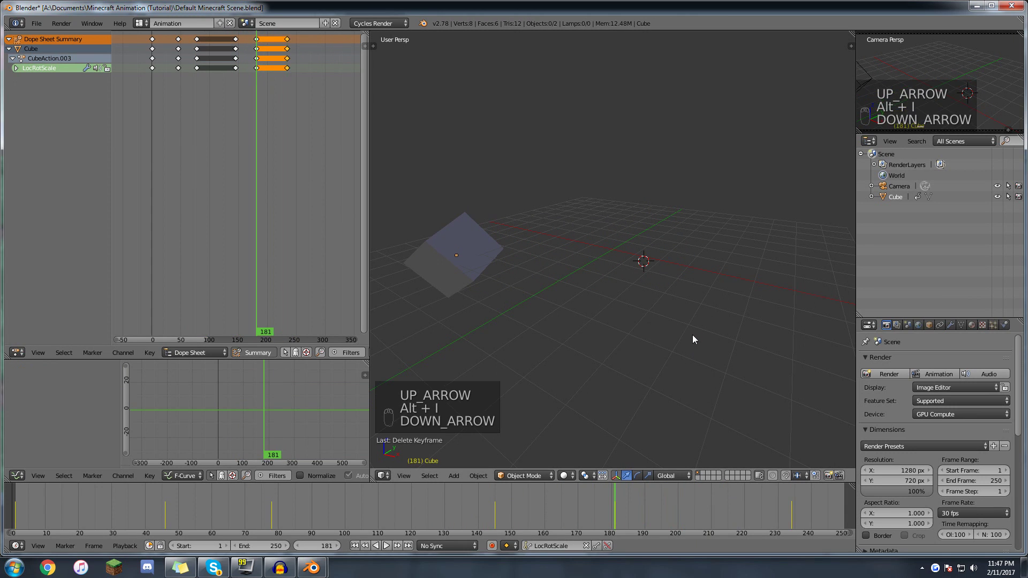
{"action": "key", "text": "alt+i"}
{"action": "left_click", "coordinate": [692, 335]}
{"action": "key", "text": "Down"}
{"action": "key", "text": "alt+i"}
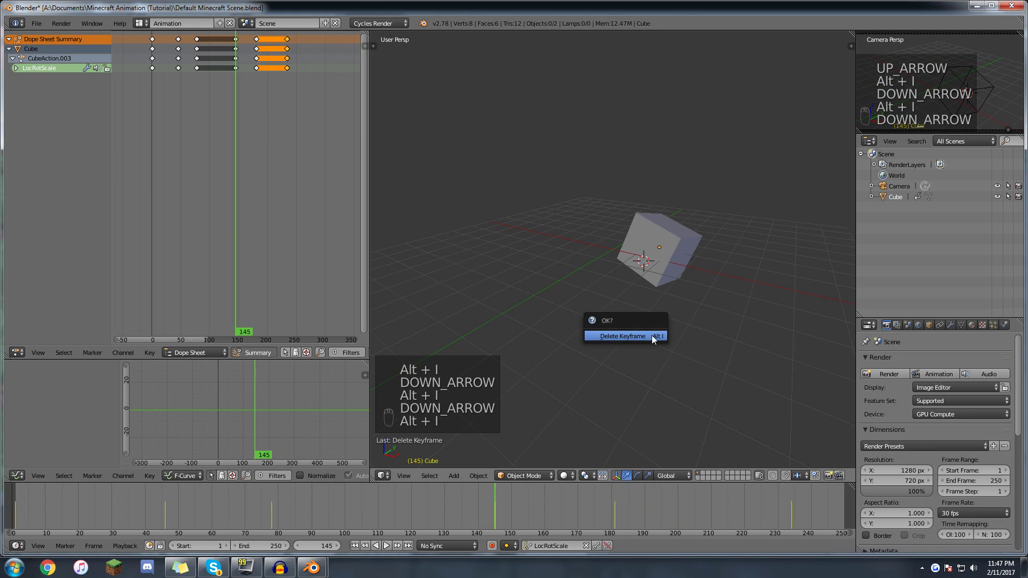
{"action": "left_click", "coordinate": [651, 335]}
- Box-select the last three keyframes in the Dope Sheet, from frame 145 onwards, and delete them
{"action": "key", "text": "a"}
{"action": "key", "text": "b"}
{"action": "left_click_drag", "start_coordinate": [334, 122], "coordinate": [241, 84]}
{"action": "key", "text": "Delete"}
{"action": "left_click", "coordinate": [217, 68]}
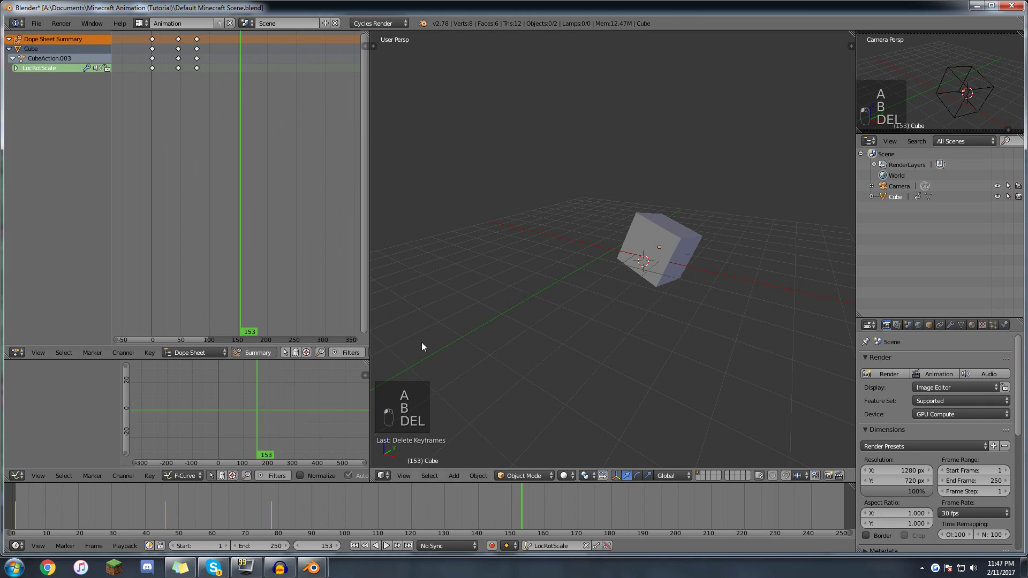
- Turn on automatic keyframe insertion and move the selected cube across the grid at frame 119
{"action": "left_click", "coordinate": [493, 546]}
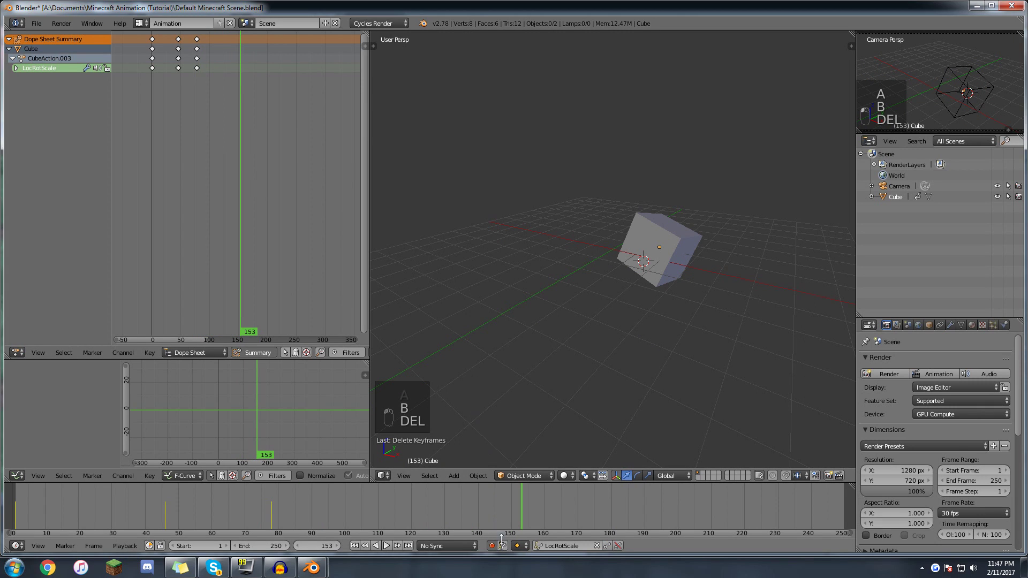
{"action": "left_click_drag", "start_coordinate": [521, 512], "coordinate": [408, 507]}
{"action": "right_click", "coordinate": [646, 260]}
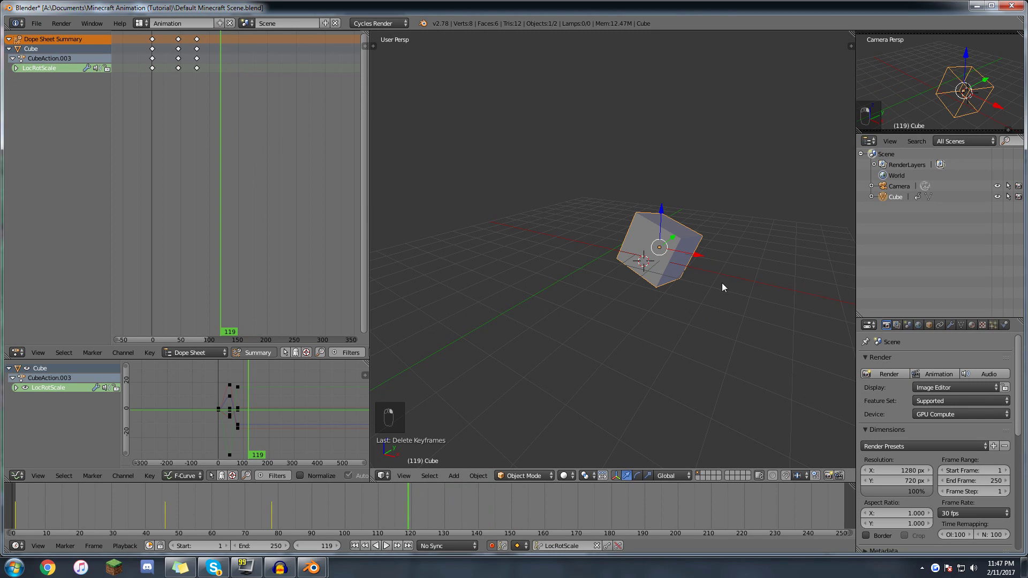
{"action": "key", "text": "g"}
{"action": "left_click", "coordinate": [571, 287]}
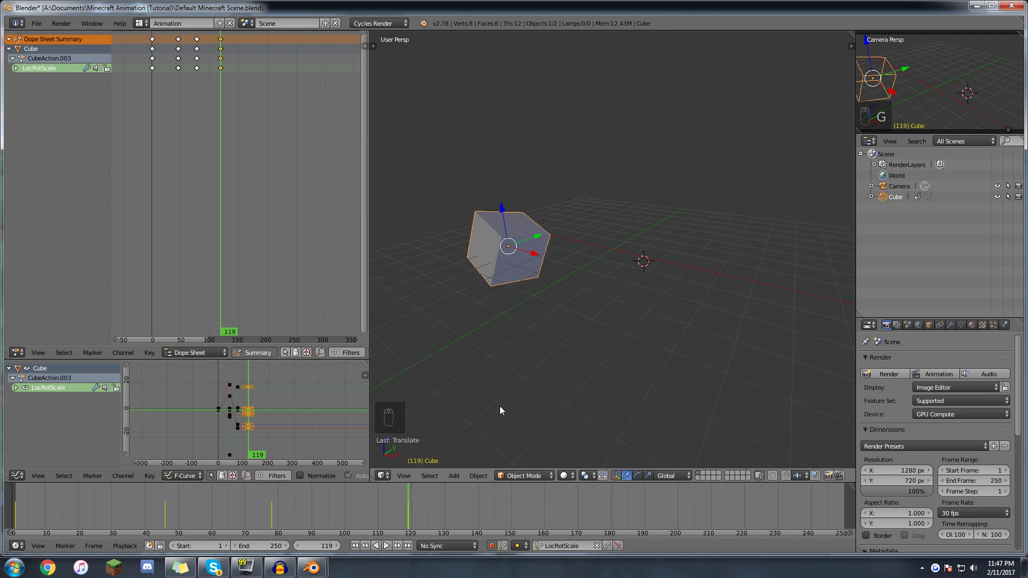
- Rotate the cube at frame 148, scale it down at frame 166, and scrub back to frame 134
{"action": "left_click_drag", "start_coordinate": [413, 501], "coordinate": [504, 511]}
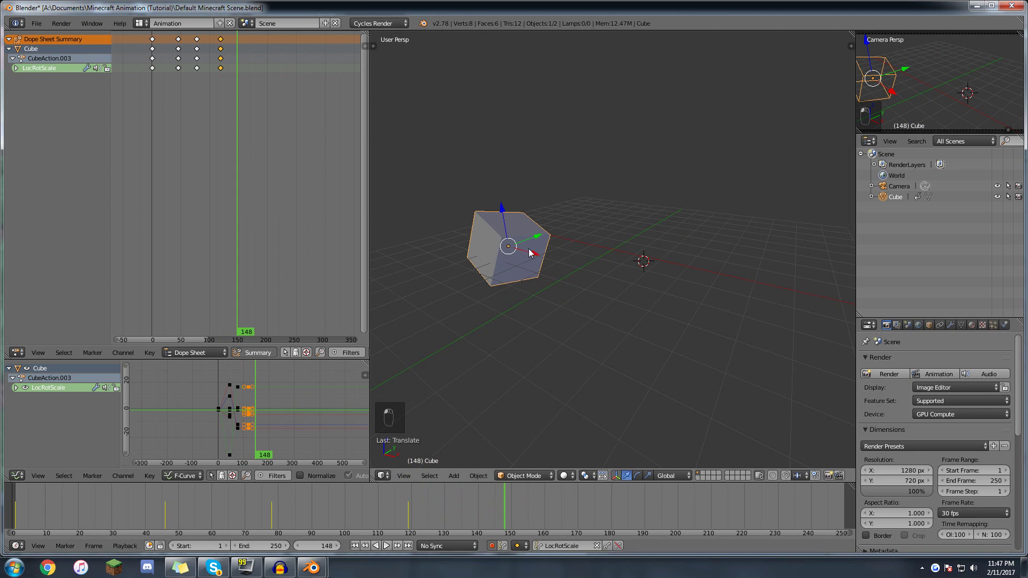
{"action": "key", "text": "r"}
{"action": "left_click", "coordinate": [584, 152]}
{"action": "left_click", "coordinate": [564, 500]}
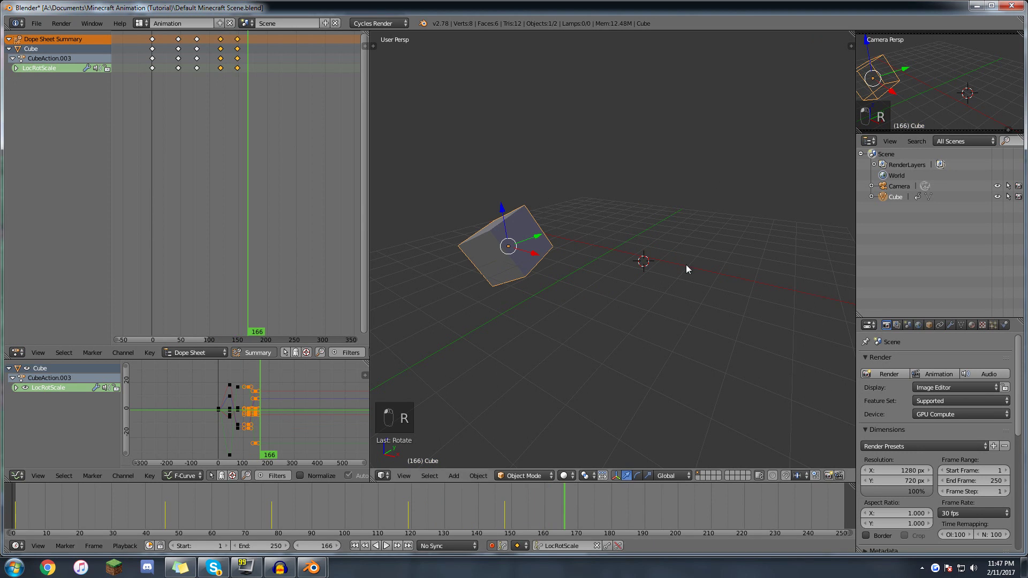
{"action": "key", "text": "s"}
{"action": "left_click", "coordinate": [649, 195]}
{"action": "left_click_drag", "start_coordinate": [565, 498], "coordinate": [625, 496]}
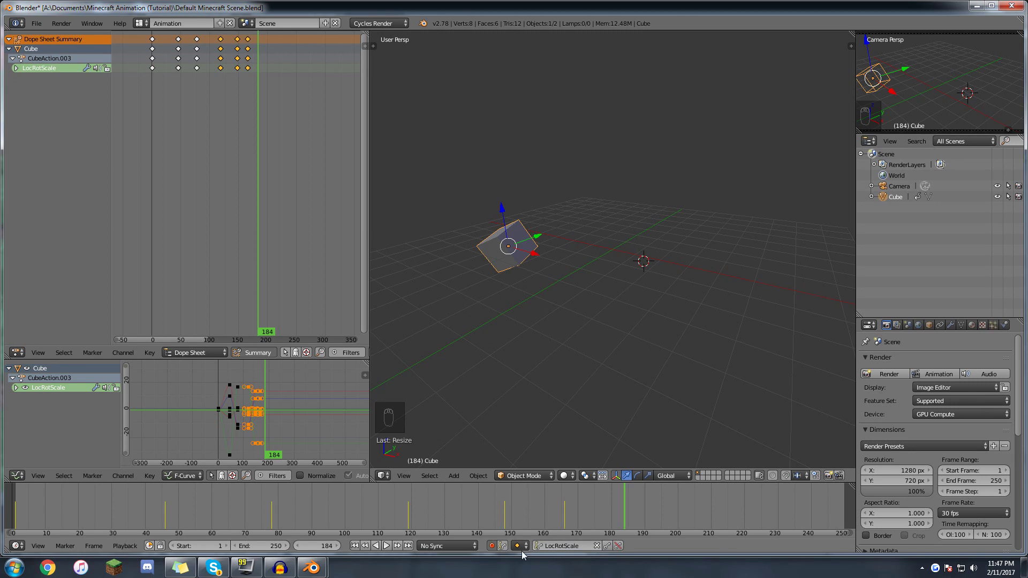
{"action": "left_click_drag", "start_coordinate": [601, 527], "coordinate": [458, 526]}
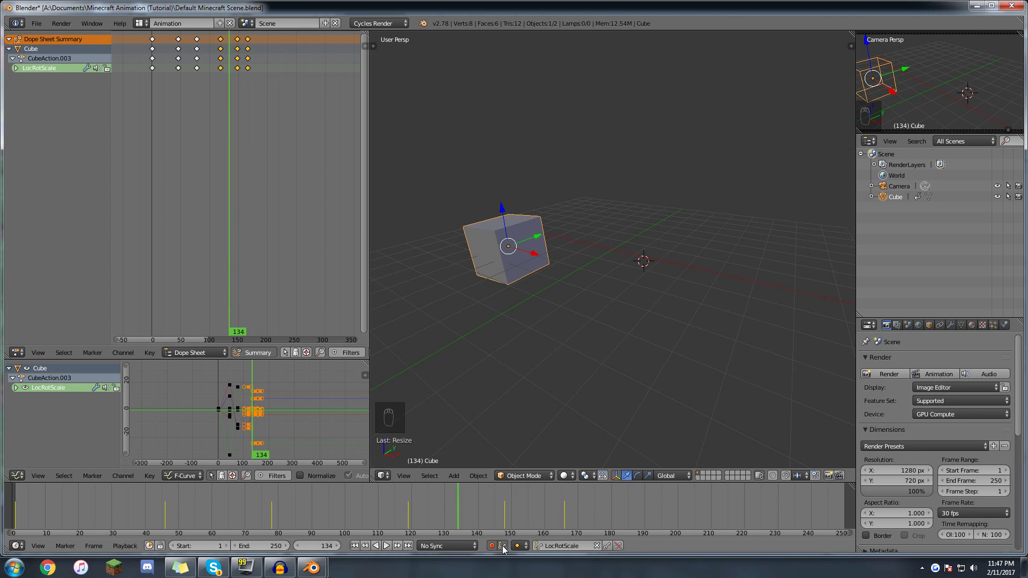
- Delete all of the cube's keyframes in the Dope Sheet and return to frame 0
{"action": "key", "text": "a"}
{"action": "left_click_drag", "start_coordinate": [285, 129], "coordinate": [198, 118]}
{"action": "key", "text": "a"}
{"action": "key", "text": "Delete"}
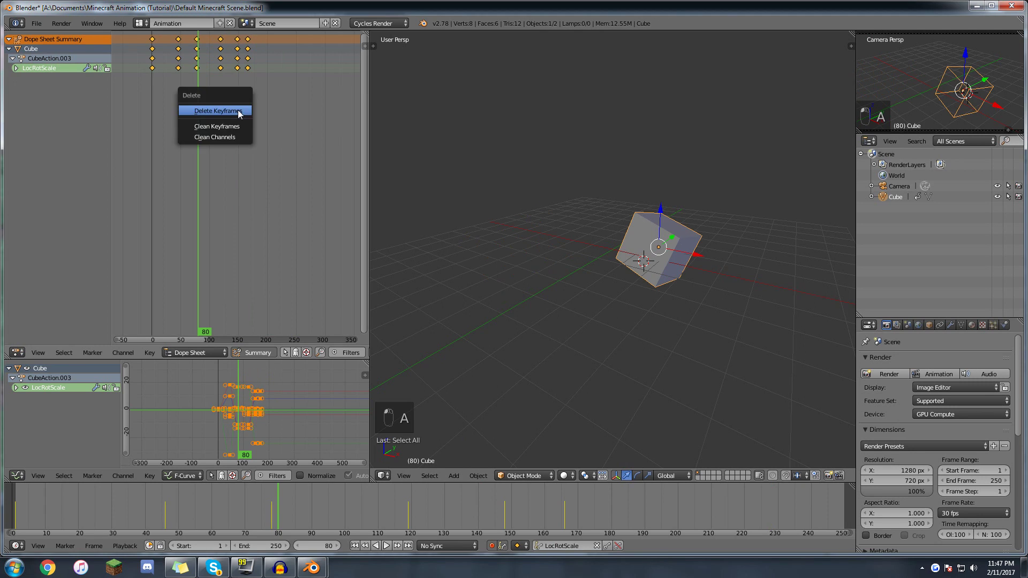
{"action": "left_click", "coordinate": [237, 110]}
{"action": "left_click_drag", "start_coordinate": [202, 107], "coordinate": [153, 107]}
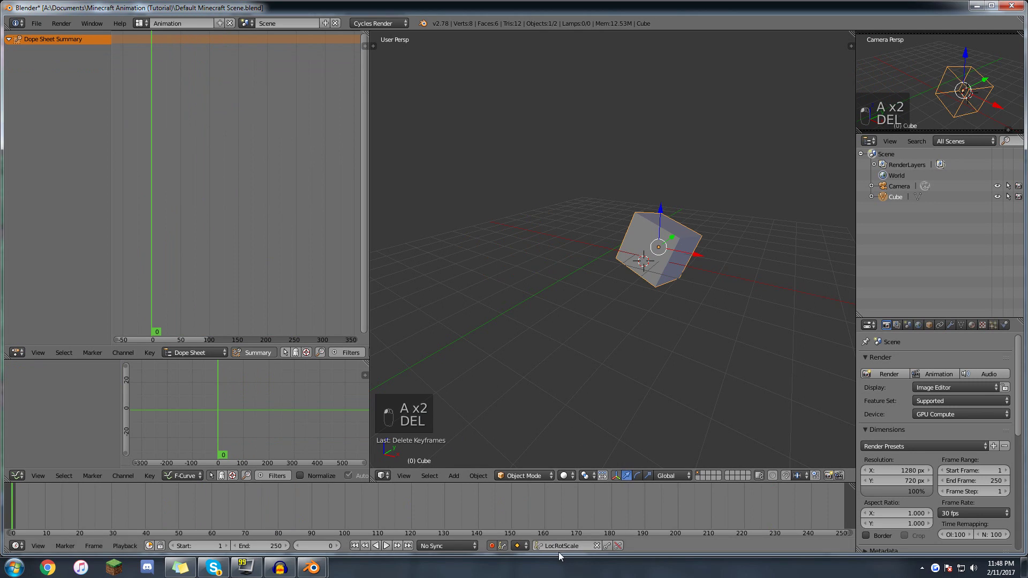
- Review the automatic keyframing setting and the available keying sets, keeping LocRotScale active
{"action": "left_click", "coordinate": [491, 546]}
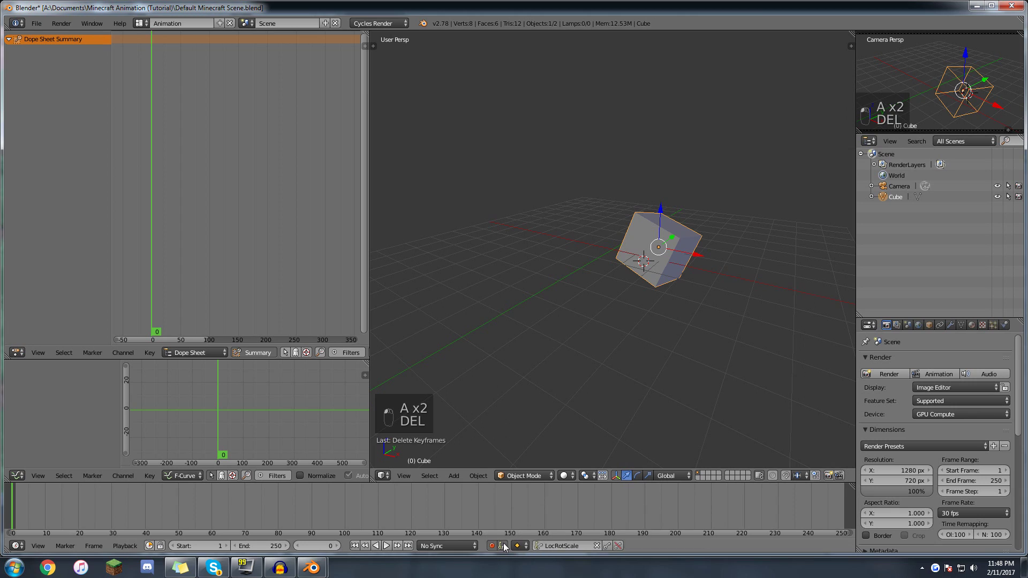
{"action": "left_click", "coordinate": [562, 546]}
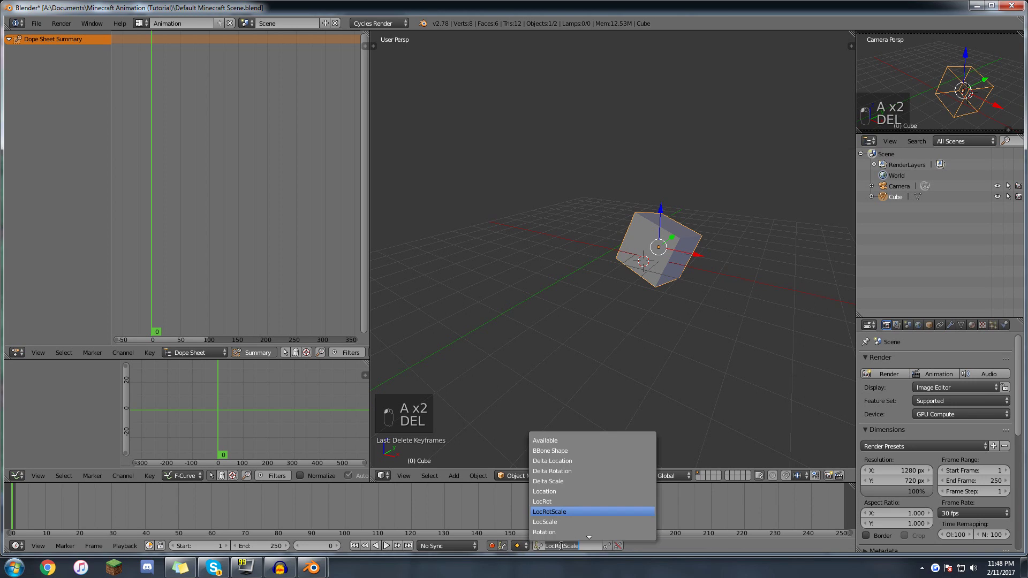
{"action": "left_click", "coordinate": [555, 504]}
{"action": "left_click", "coordinate": [559, 546]}
{"action": "left_click", "coordinate": [566, 533]}
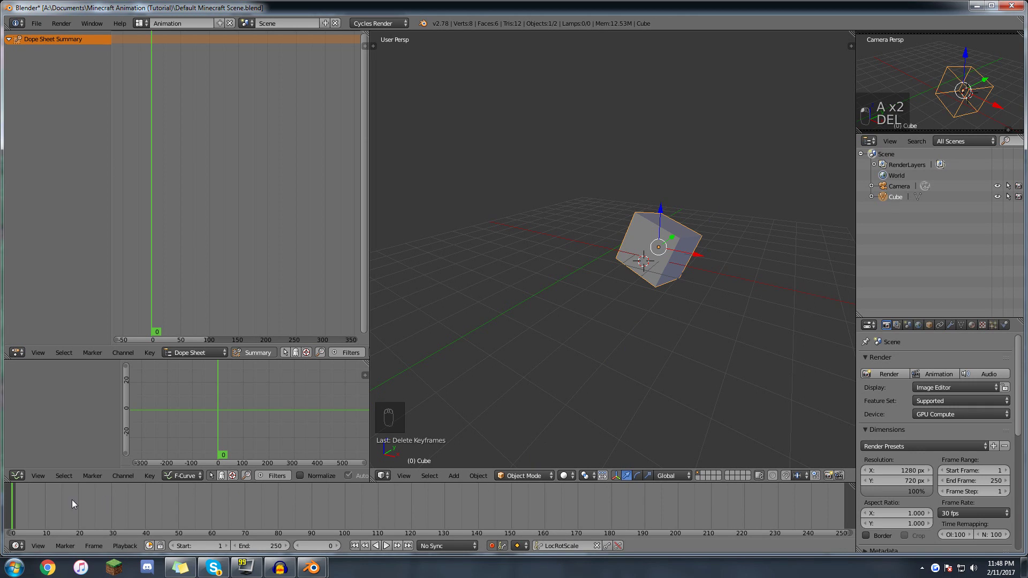
- Play and scrub through the emptied timeline, then return to frame 0
{"action": "key", "text": "alt+a"}
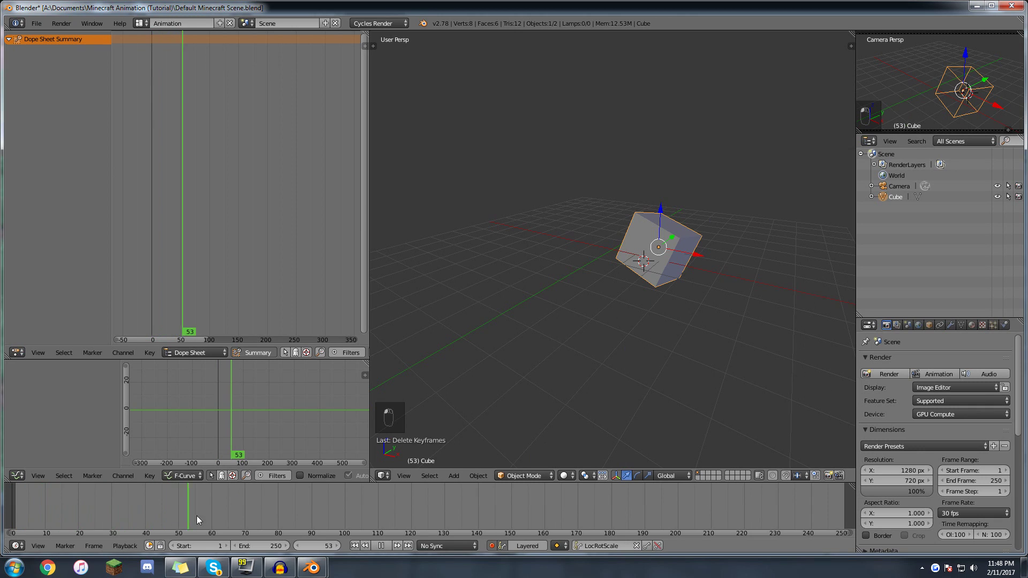
{"action": "left_click_drag", "start_coordinate": [372, 509], "coordinate": [18, 500]}
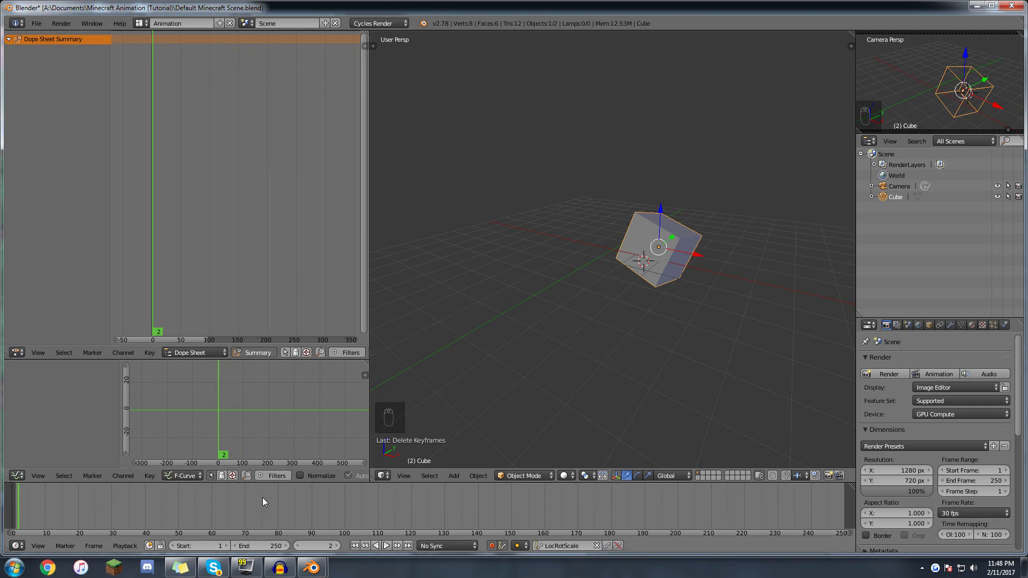
{"action": "key", "text": "a"}
{"action": "key", "text": "a"}
{"action": "left_click", "coordinate": [13, 498]}
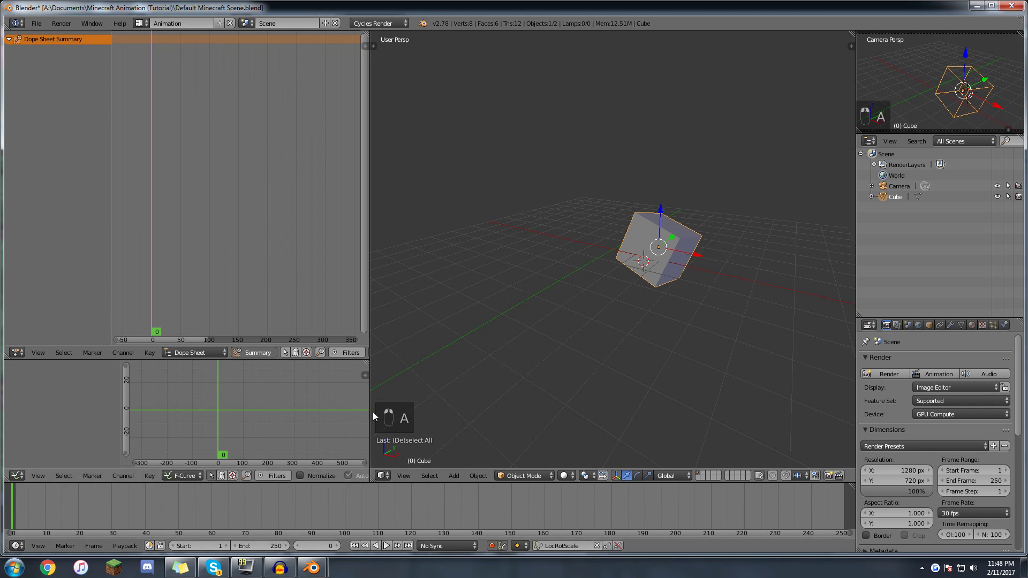
- Keyframe the cube upright on one side of the grid at frame 0 and moved to the opposite side at frame 83
{"action": "key", "text": "alt+r"}
{"action": "key", "text": "g"}
{"action": "left_click", "coordinate": [749, 219]}
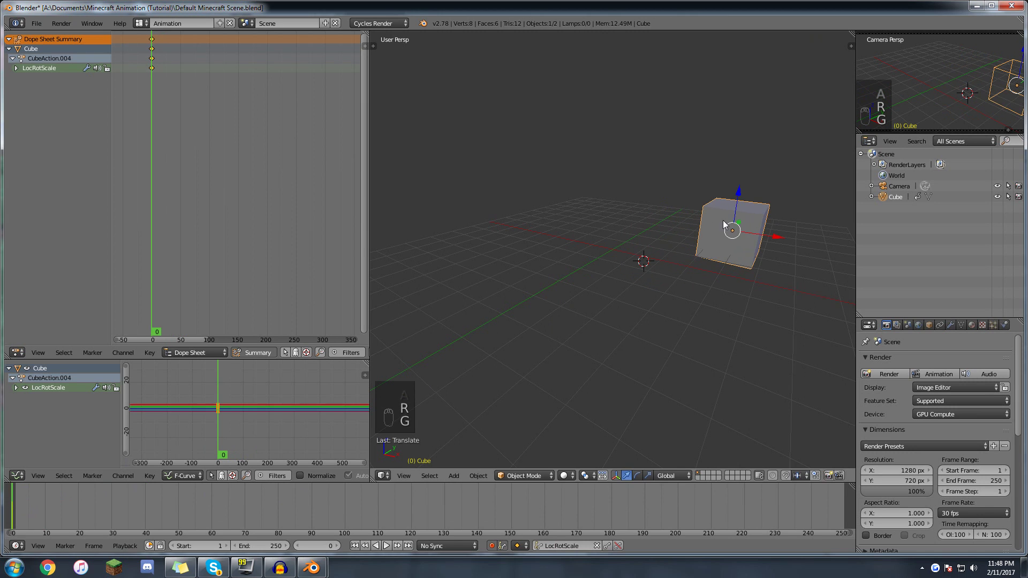
{"action": "left_click_drag", "start_coordinate": [74, 503], "coordinate": [11, 519]}
{"action": "key", "text": "g"}
{"action": "left_click", "coordinate": [465, 264]}
- Play the cube's new movement and scrub to frame 83
{"action": "key", "text": "alt+a"}
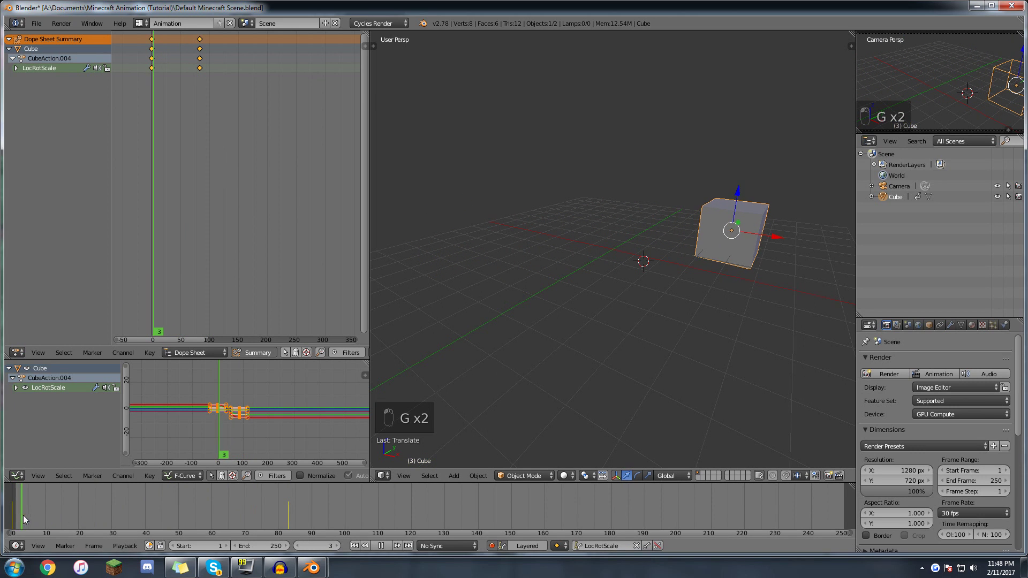
{"action": "left_click_drag", "start_coordinate": [146, 496], "coordinate": [288, 526]}
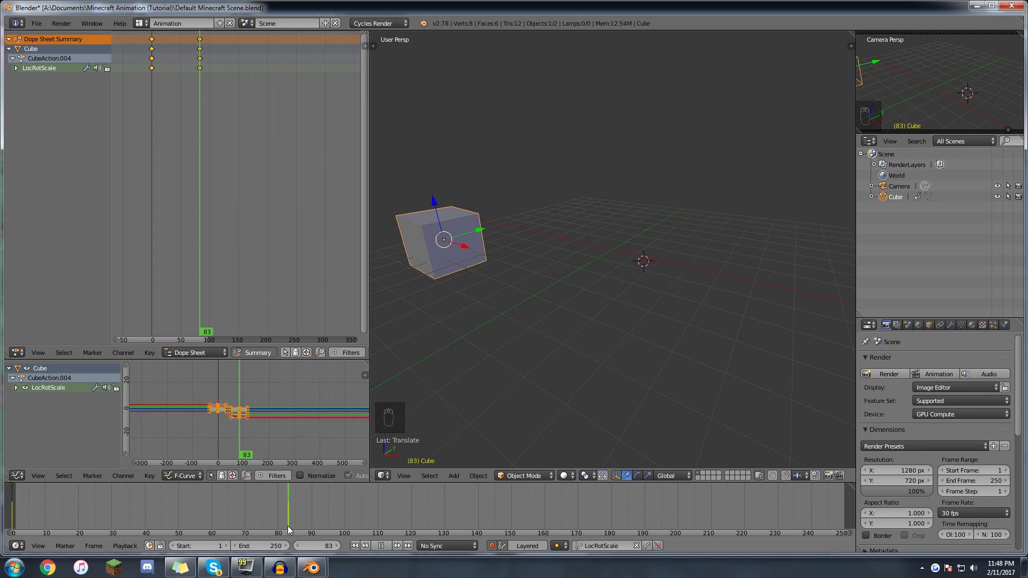
{"action": "key", "text": "alt+a"}
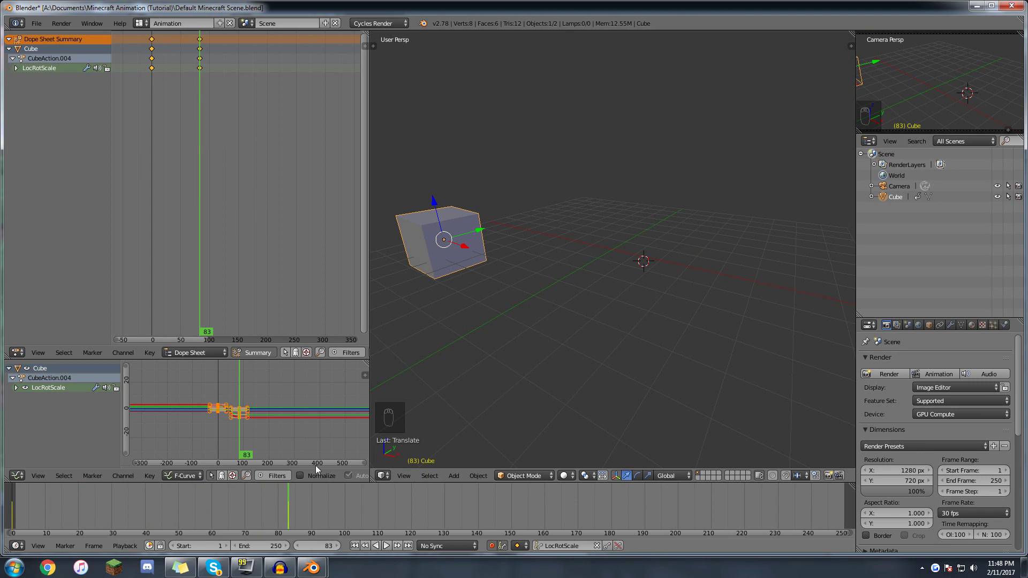
- Delete the cube's keyframe at frame 83 and clear its location at frame 0
{"action": "key", "text": "alt+i"}
{"action": "left_click", "coordinate": [522, 280]}
{"action": "left_click_drag", "start_coordinate": [36, 509], "coordinate": [175, 516]}
{"action": "key", "text": "alt+g"}
- Move the cube about 7 units along the Y axis at frame 62 and return to frame 0
{"action": "middle_click_drag", "start_coordinate": [714, 304], "coordinate": [538, 307]}
{"action": "left_click_drag", "start_coordinate": [191, 508], "coordinate": [218, 507]}
{"action": "left_click_drag", "start_coordinate": [602, 279], "coordinate": [833, 255]}
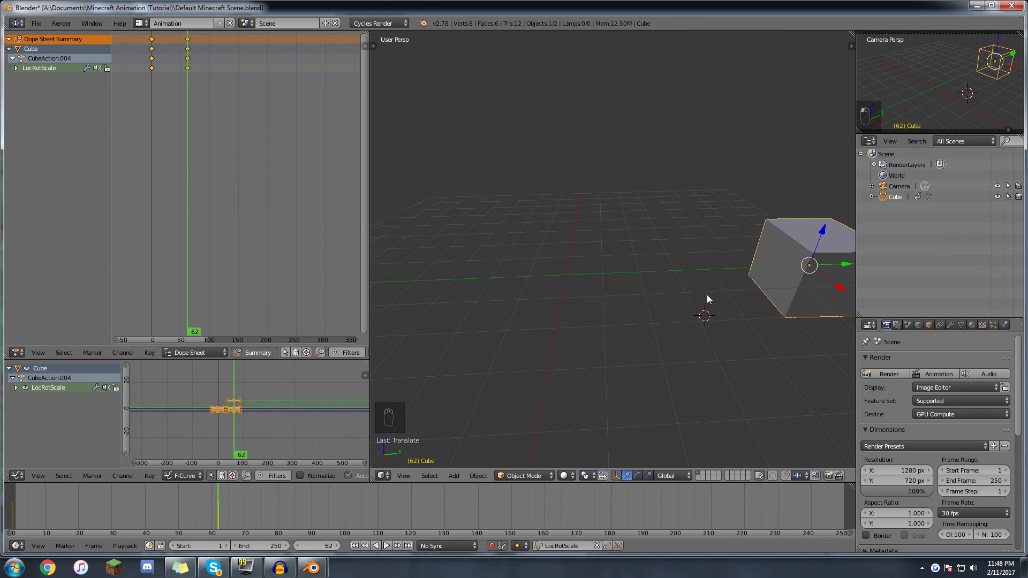
{"action": "middle_click_drag", "start_coordinate": [707, 299], "coordinate": [518, 382]}
{"action": "middle_click_drag", "start_coordinate": [415, 460], "coordinate": [543, 328]}
{"action": "left_click_drag", "start_coordinate": [197, 518], "coordinate": [11, 505]}
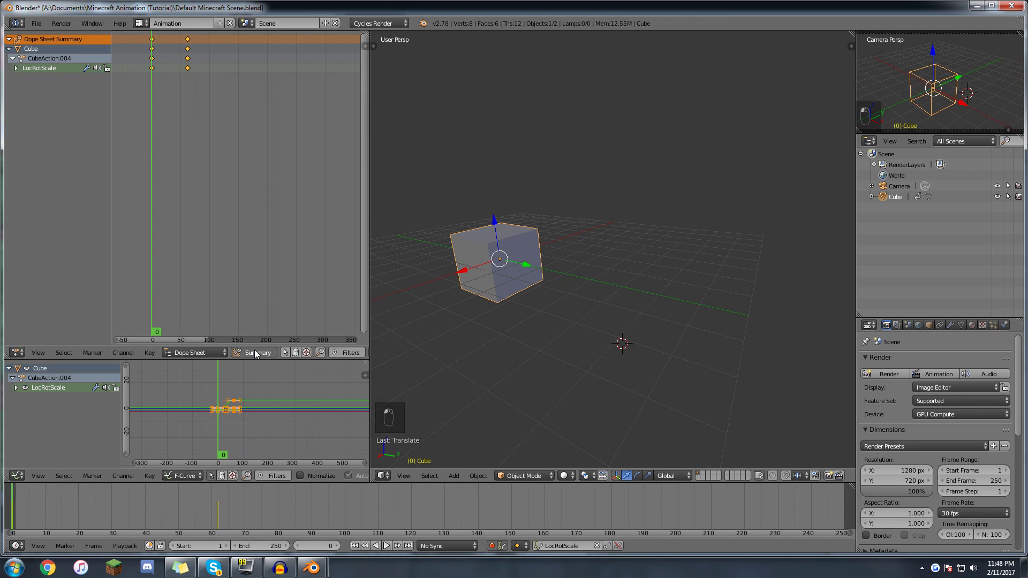
- Enlarge the Graph Editor in both height and width
{"action": "left_click", "coordinate": [225, 366]}
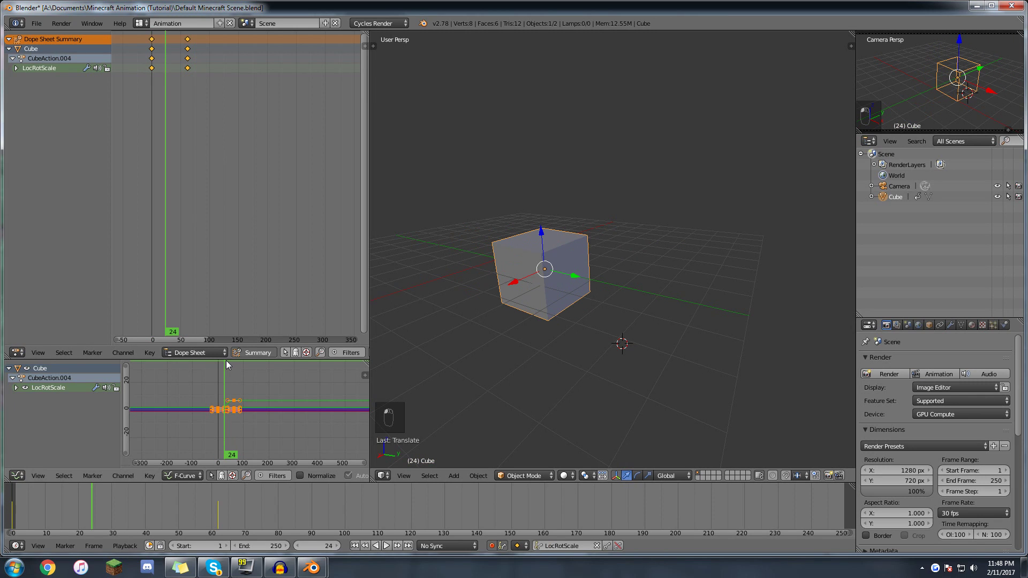
{"action": "left_click_drag", "start_coordinate": [223, 360], "coordinate": [222, 184]}
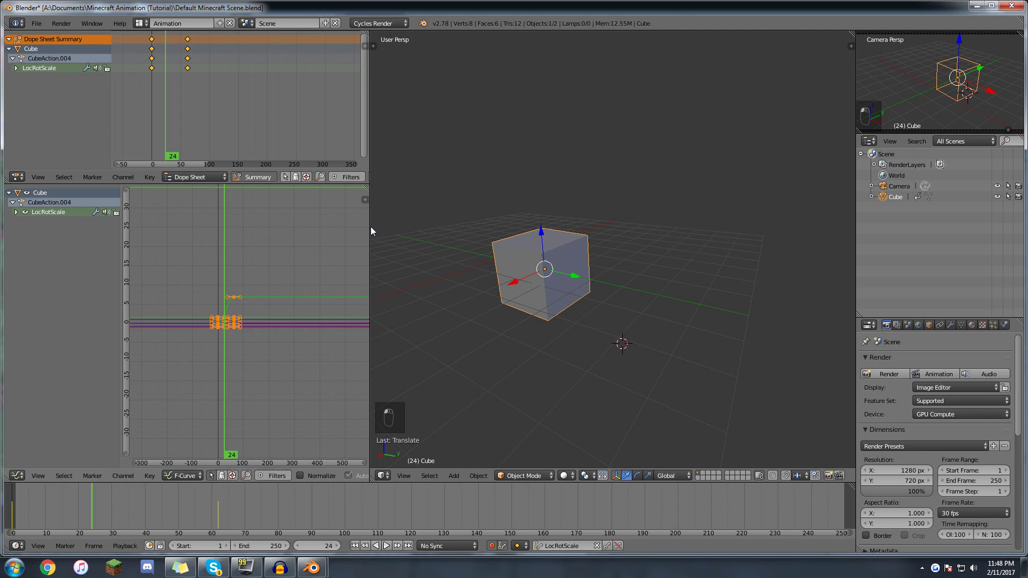
{"action": "left_click_drag", "start_coordinate": [369, 228], "coordinate": [520, 288]}
- Deselect all keyframes and frame the cube's curves between frames 0 and 62 in the Graph Editor
{"action": "scroll", "coordinate": [227, 277], "scroll_direction": "up", "scroll_amount": 10}
{"action": "middle_click_drag", "start_coordinate": [243, 284], "coordinate": [321, 330]}
{"action": "scroll", "coordinate": [346, 338], "scroll_direction": "up", "scroll_amount": 6}
{"action": "scroll", "coordinate": [316, 321], "scroll_direction": "up", "scroll_amount": 3}
{"action": "key", "text": "a"}
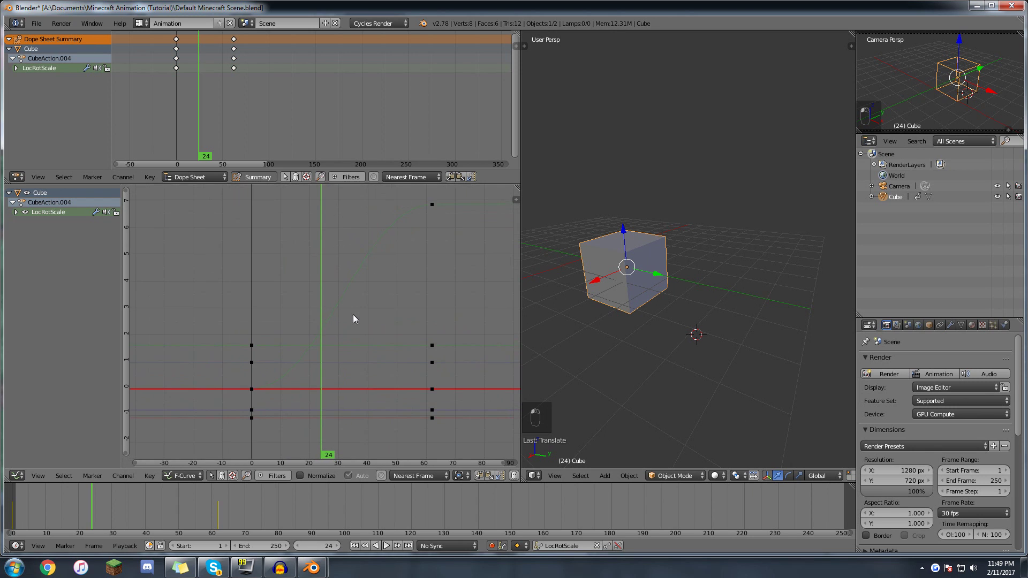
{"action": "scroll", "coordinate": [347, 316], "scroll_direction": "up", "scroll_amount": 2}
{"action": "scroll", "coordinate": [348, 296], "scroll_direction": "down", "scroll_amount": 4}
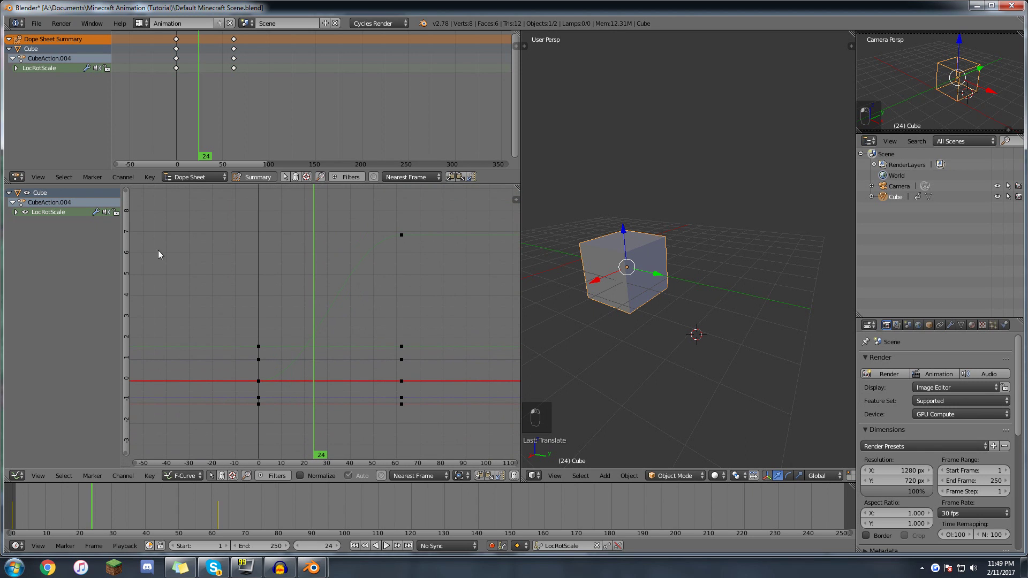
- Expand the cube's LocRotScale group in the Graph Editor and return to frame 0
{"action": "left_click", "coordinate": [16, 212]}
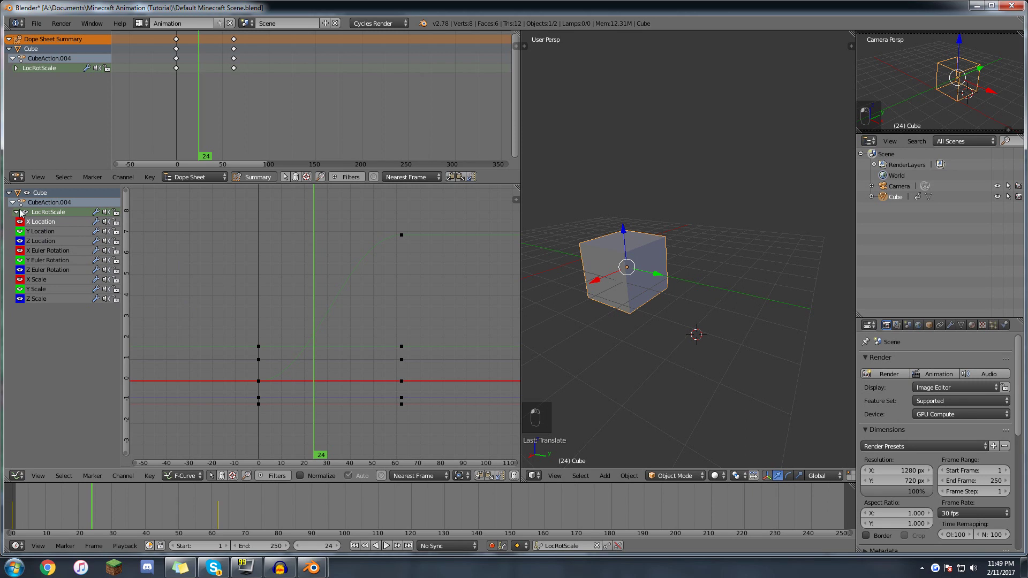
{"action": "key", "text": "a"}
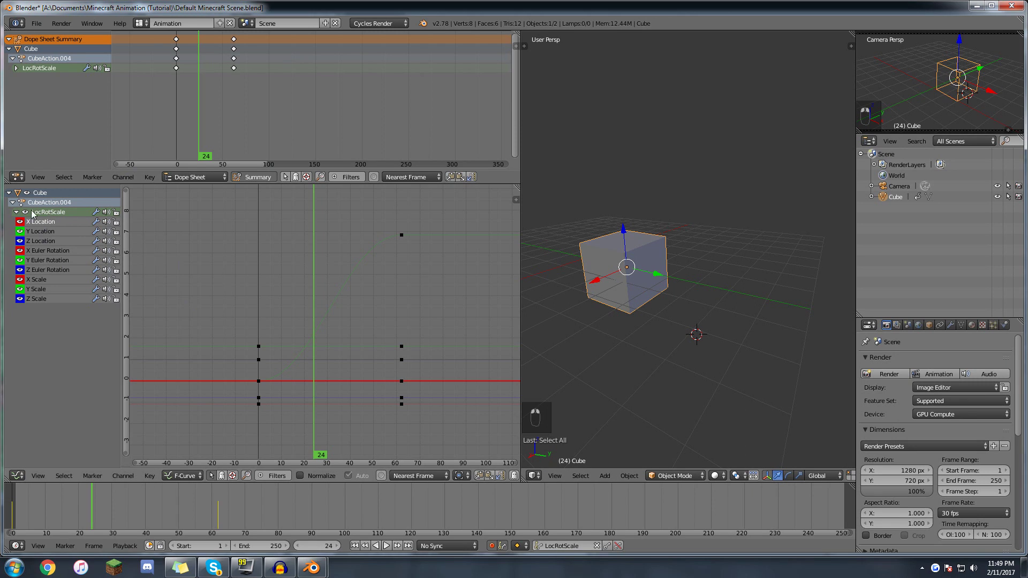
{"action": "left_click", "coordinate": [16, 212]}
{"action": "left_click", "coordinate": [16, 211]}
{"action": "left_click", "coordinate": [16, 212]}
{"action": "left_click", "coordinate": [16, 212]}
{"action": "left_click_drag", "start_coordinate": [286, 327], "coordinate": [251, 324]}
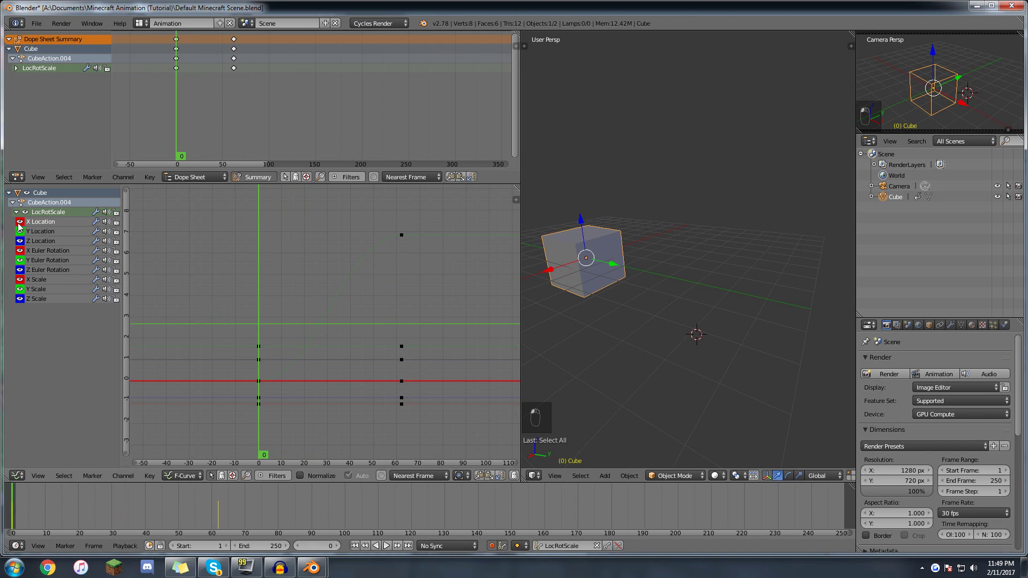
- Hide all of the cube's curves in the Graph Editor except Y Location
{"action": "left_click_drag", "start_coordinate": [19, 226], "coordinate": [20, 302]}
{"action": "left_click_drag", "start_coordinate": [20, 226], "coordinate": [21, 300]}
{"action": "left_click_drag", "start_coordinate": [18, 226], "coordinate": [22, 332]}
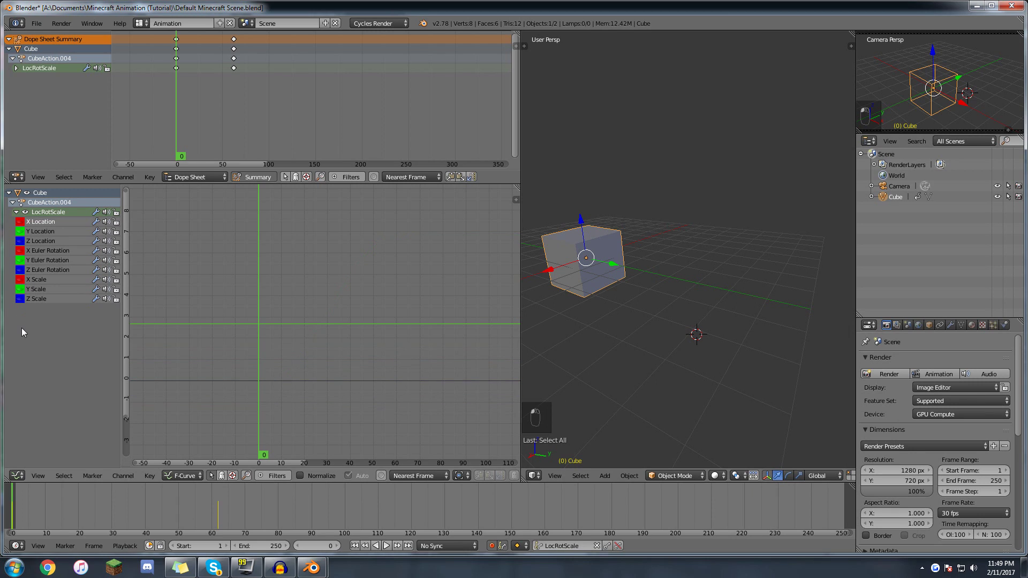
{"action": "left_click", "coordinate": [24, 213]}
{"action": "left_click", "coordinate": [24, 213]}
{"action": "left_click", "coordinate": [24, 212]}
{"action": "left_click", "coordinate": [24, 301], "text": "ctrl"}
{"action": "left_click", "coordinate": [23, 300]}
{"action": "left_click", "coordinate": [22, 232]}
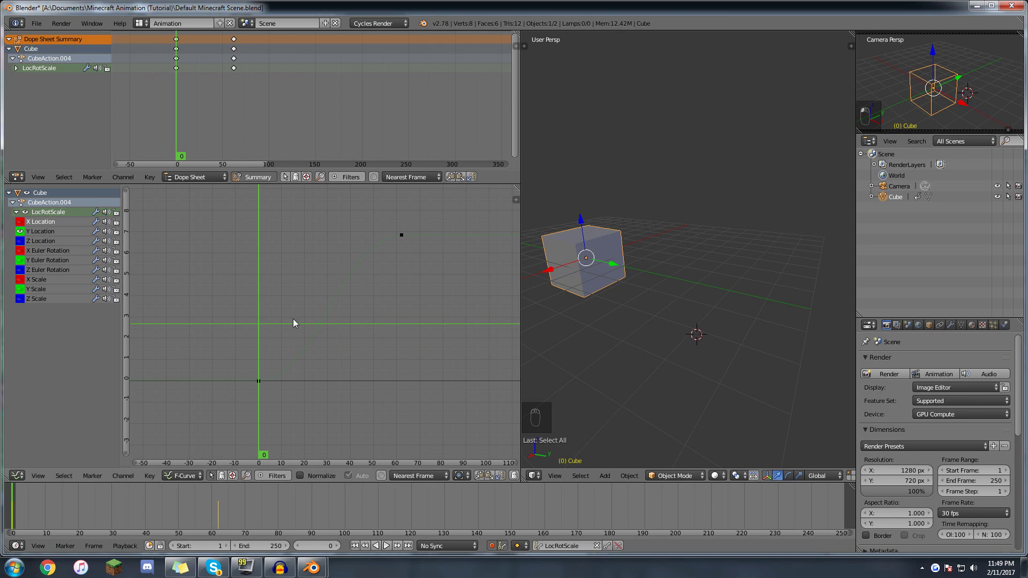
- Frame the Y Location curve in the Graph Editor and deselect its keyframes
{"action": "key", "text": "Home"}
{"action": "key", "text": "a"}
{"action": "middle_click_drag", "start_coordinate": [304, 351], "coordinate": [295, 372]}
{"action": "key", "text": "a"}
{"action": "key", "text": "a"}
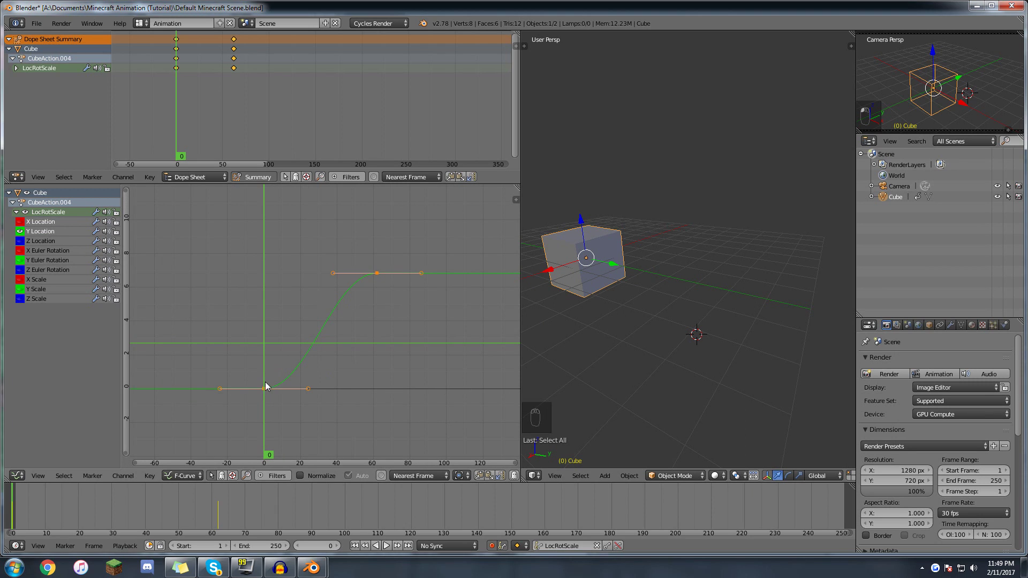
{"action": "key", "text": "a"}
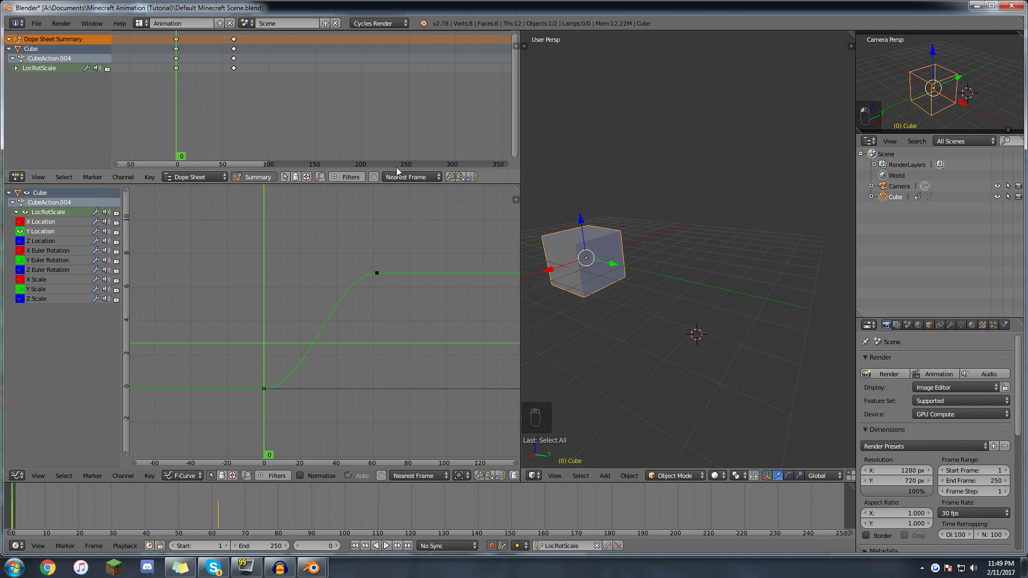
- Examine the Y Location curve between its two keyframes while scrubbing through the motion, and stop at frame 14
{"action": "key", "text": "a"}
{"action": "key", "text": "a"}
{"action": "key", "text": "a"}
{"action": "key", "text": "a"}
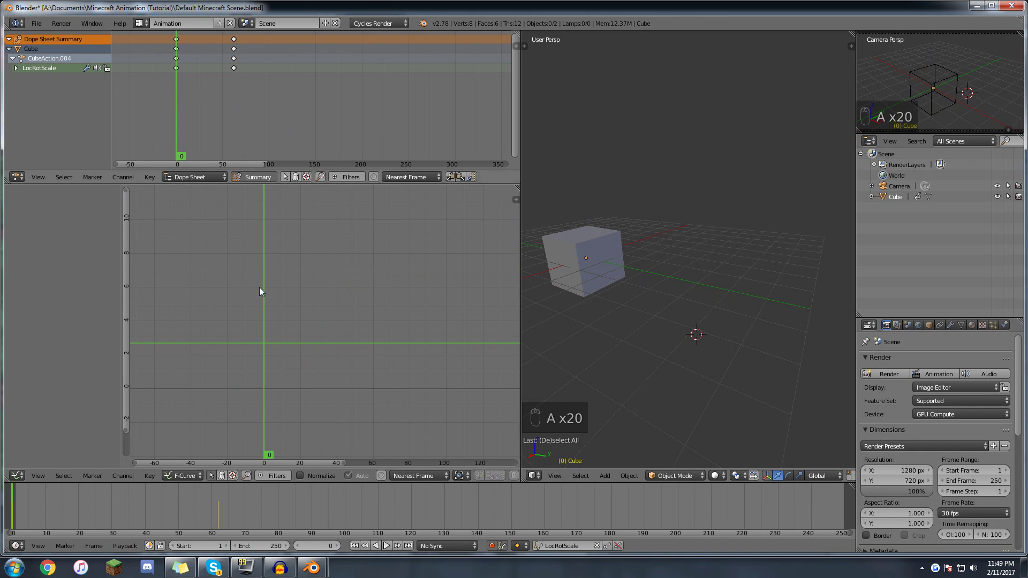
{"action": "key", "text": "a"}
{"action": "key", "text": "a"}
{"action": "key", "text": "a"}
{"action": "key", "text": "a"}
{"action": "right_click", "coordinate": [376, 273]}
{"action": "key", "text": "alt+a"}
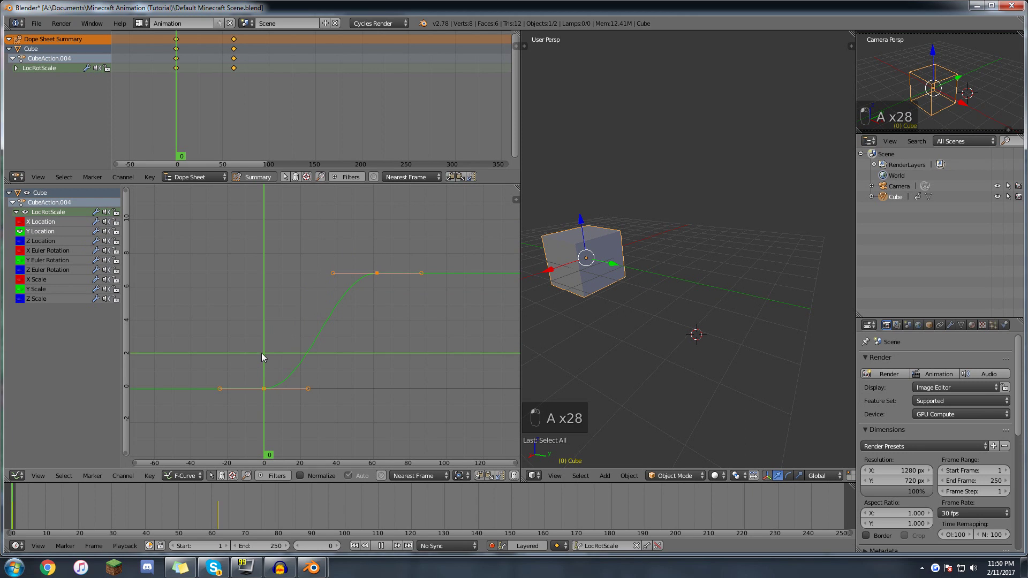
{"action": "left_click_drag", "start_coordinate": [265, 384], "coordinate": [331, 294]}
{"action": "key", "text": "a"}
{"action": "left_click", "coordinate": [189, 70]}
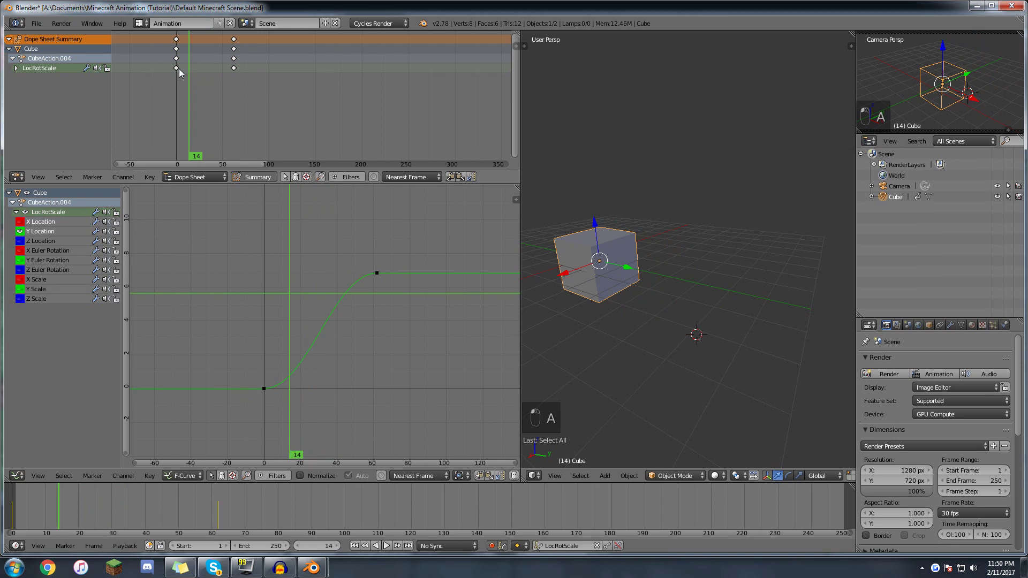
- Set the interpolation of the cube's keyframe at frame 0 to Linear
{"action": "right_click", "coordinate": [179, 69]}
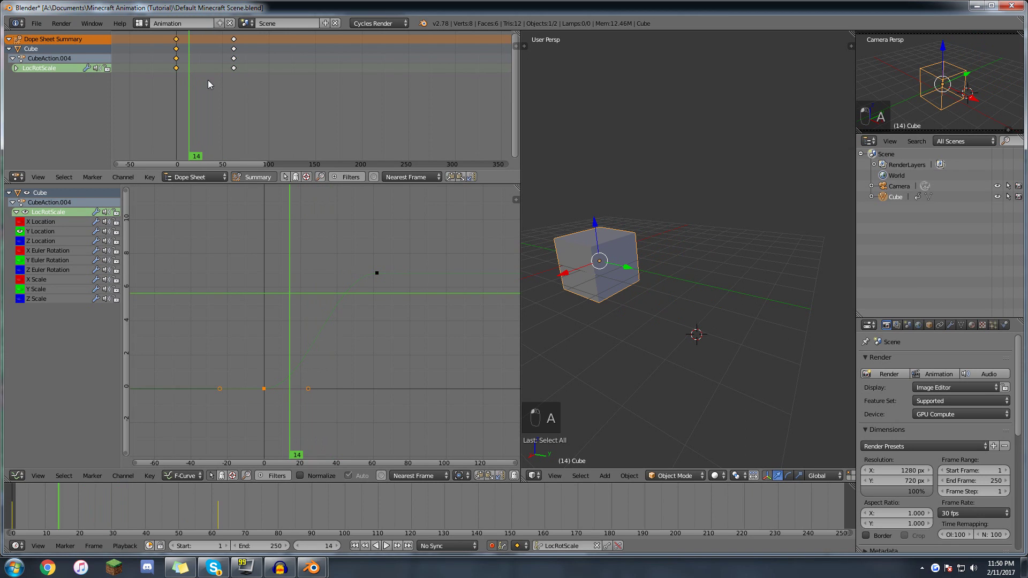
{"action": "key", "text": "t"}
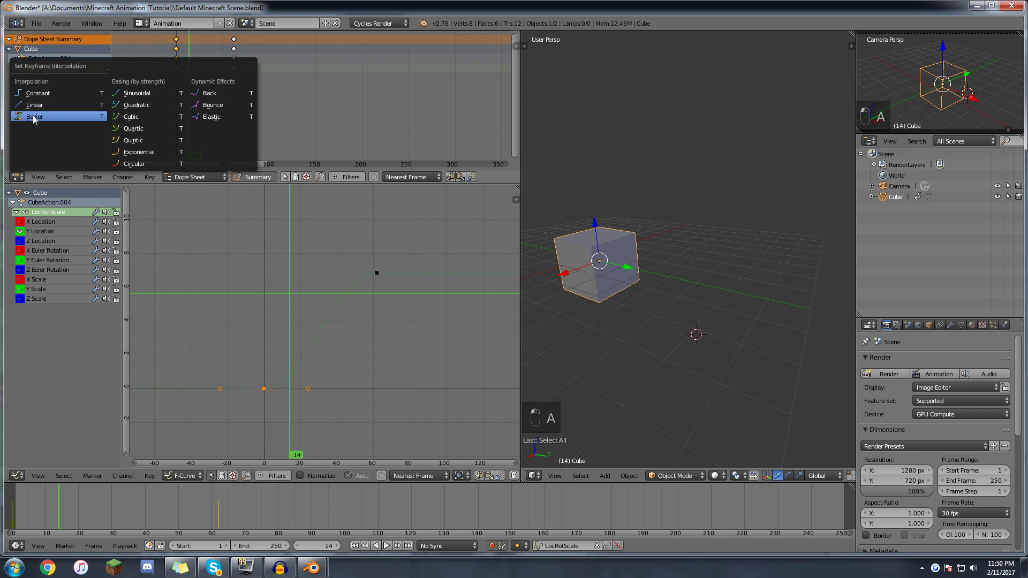
{"action": "left_click", "coordinate": [44, 104]}
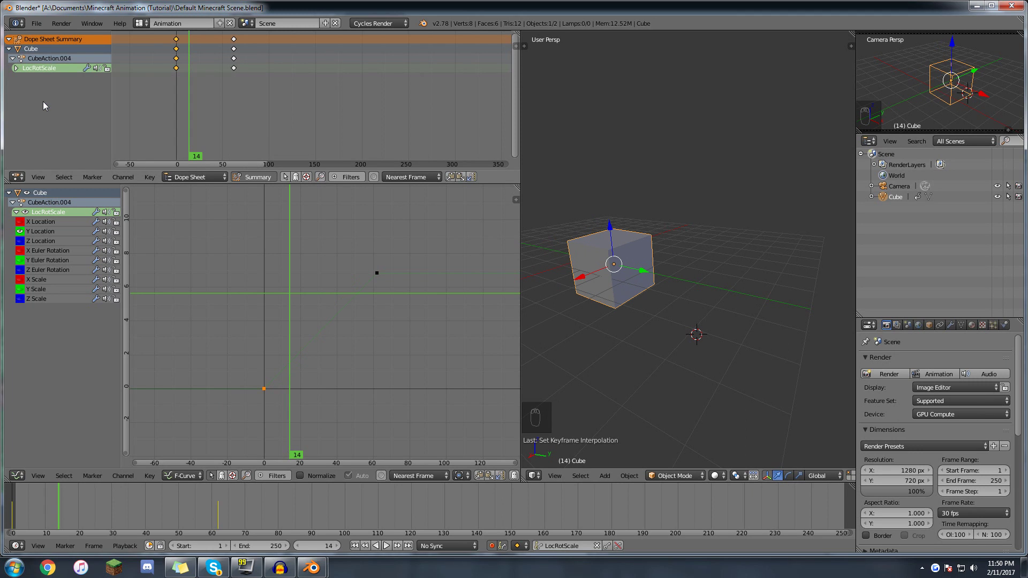
- Play and scrub through the cube's movement between its two keyframes, ending at frame 0
{"action": "left_click", "coordinate": [262, 385]}
{"action": "key", "text": "alt+a"}
{"action": "key", "text": "alt+a"}
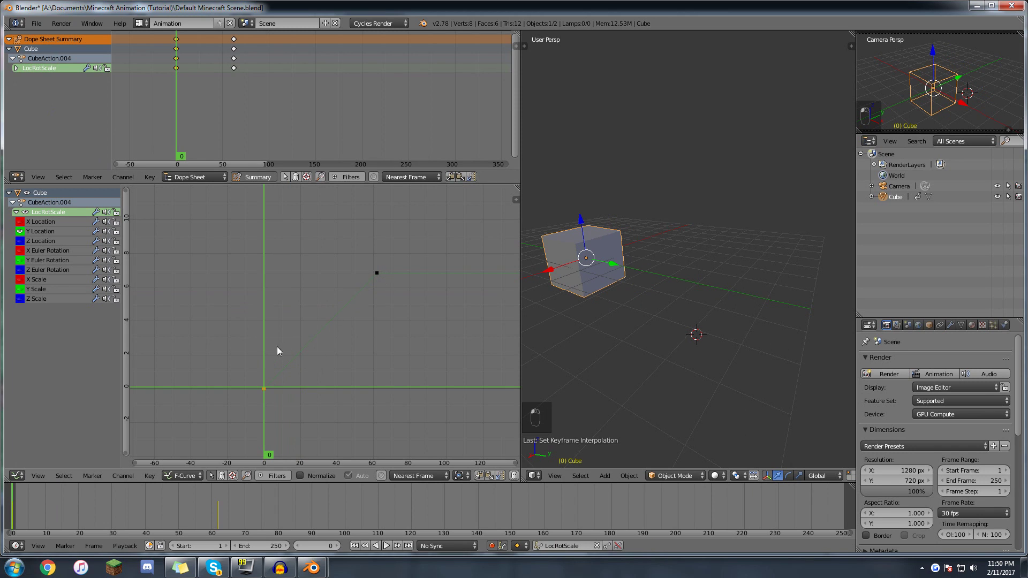
{"action": "key", "text": "alt+a"}
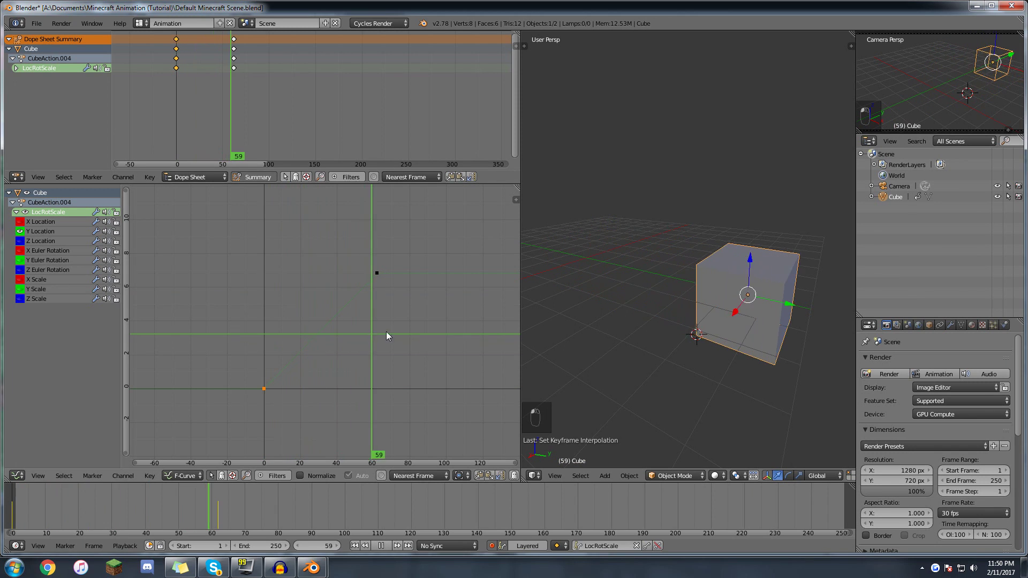
{"action": "key", "text": "Escape"}
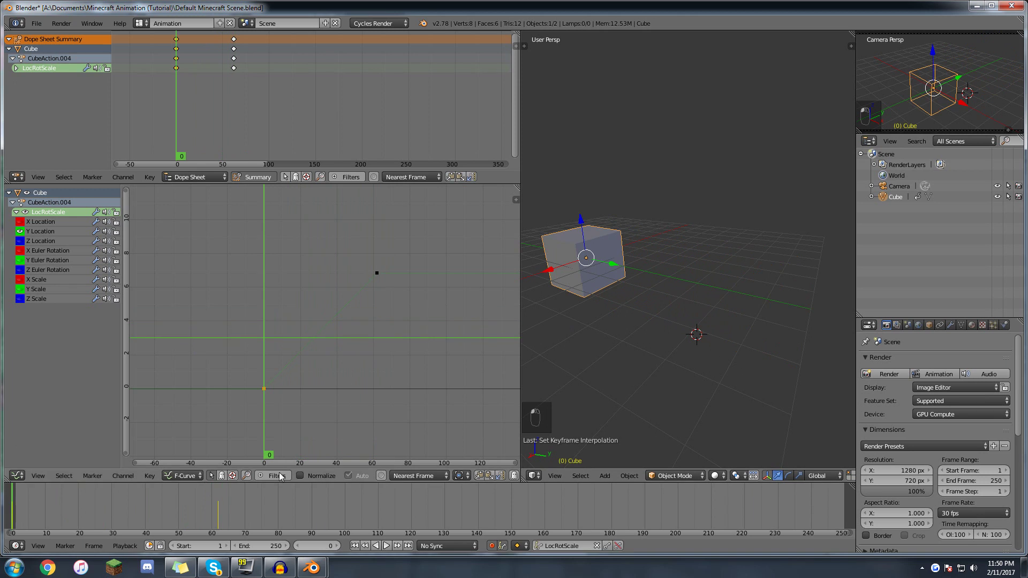
{"action": "left_click", "coordinate": [388, 546]}
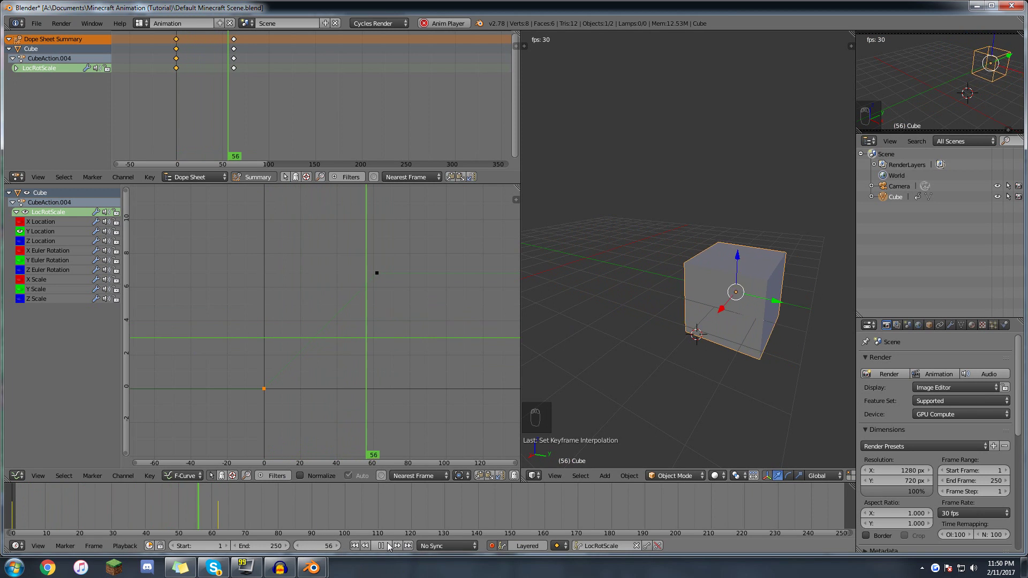
{"action": "key", "text": "Escape"}
{"action": "left_click_drag", "start_coordinate": [259, 394], "coordinate": [377, 359]}
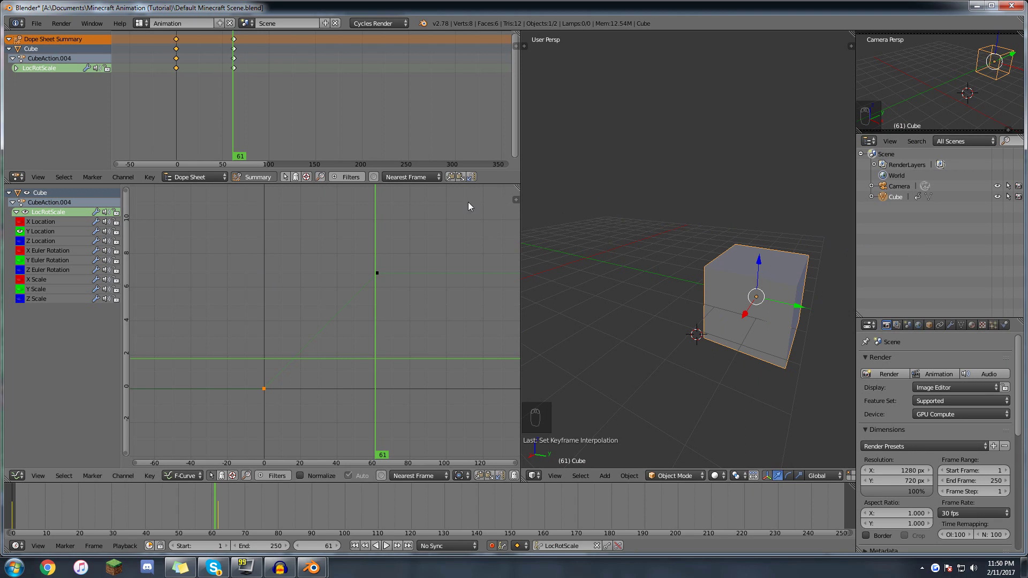
{"action": "left_click", "coordinate": [246, 294]}
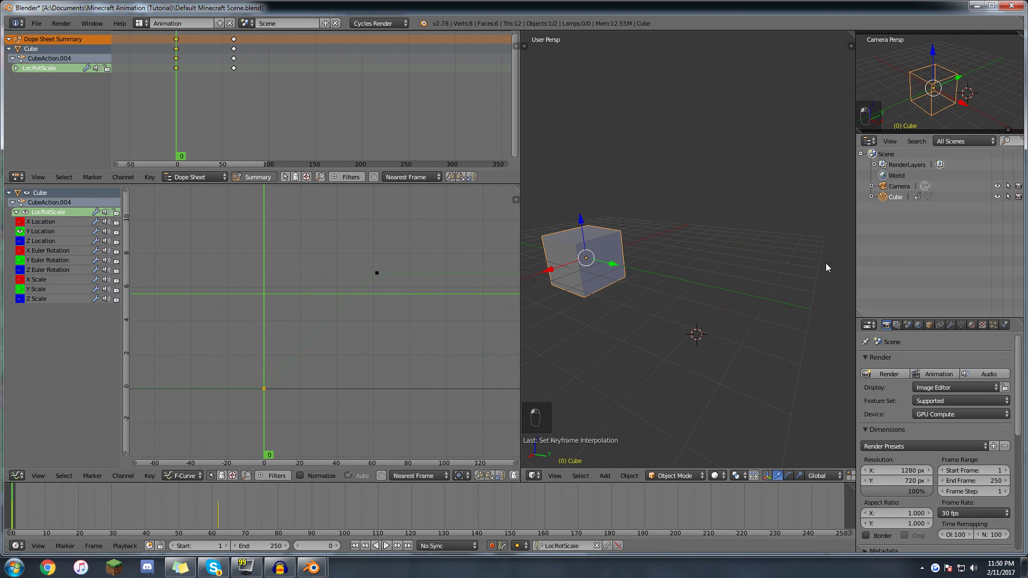
{"action": "left_click_drag", "start_coordinate": [254, 370], "coordinate": [223, 304]}
- Hide the Y Location curve and collapse the CubeAction.004 channels in the Graph Editor and Dope Sheet
{"action": "left_click", "coordinate": [20, 232]}
{"action": "left_click", "coordinate": [17, 213]}
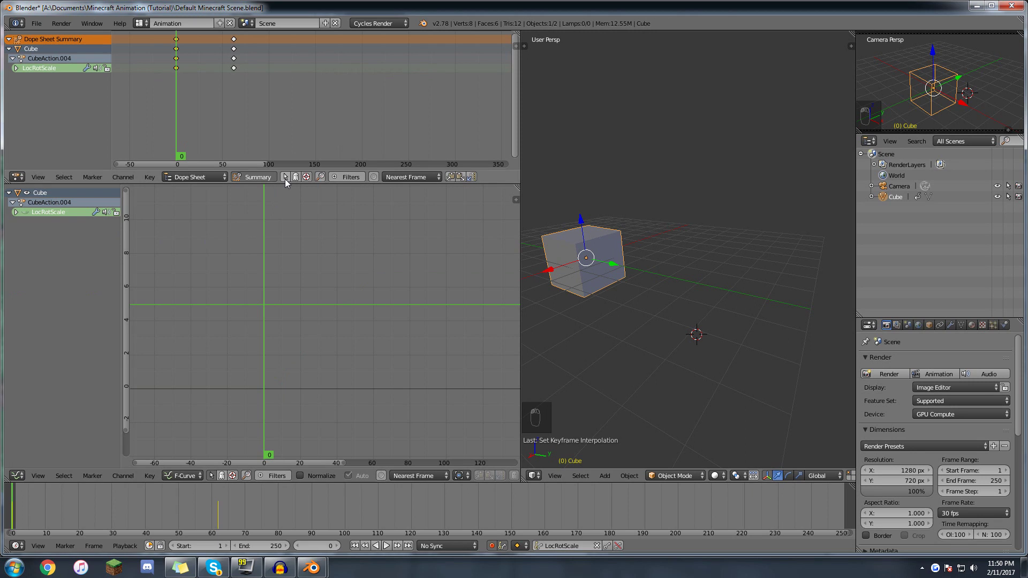
{"action": "scroll", "coordinate": [253, 307], "scroll_direction": "down", "scroll_amount": 2}
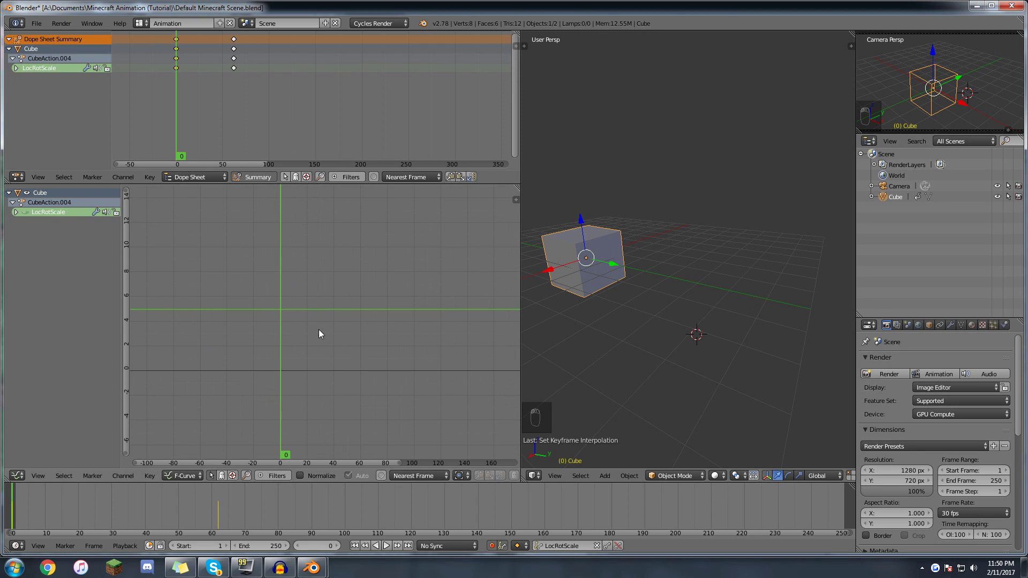
{"action": "left_click", "coordinate": [16, 69]}
{"action": "left_click", "coordinate": [16, 68]}
{"action": "left_click", "coordinate": [11, 57]}
- Move the cube's second keyframe in the Dope Sheet to about frame 32
{"action": "middle_click_drag", "start_coordinate": [603, 265], "coordinate": [625, 293]}
{"action": "middle_click_drag", "start_coordinate": [547, 249], "coordinate": [629, 282]}
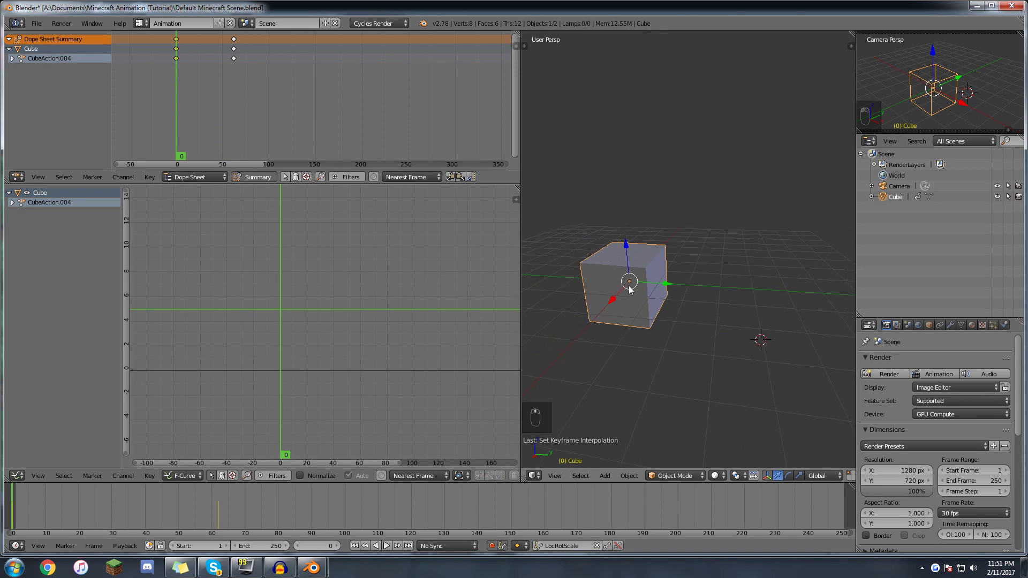
{"action": "scroll", "coordinate": [629, 284], "scroll_direction": "up", "scroll_amount": 2}
{"action": "middle_click_drag", "start_coordinate": [565, 291], "coordinate": [623, 280], "text": "shift"}
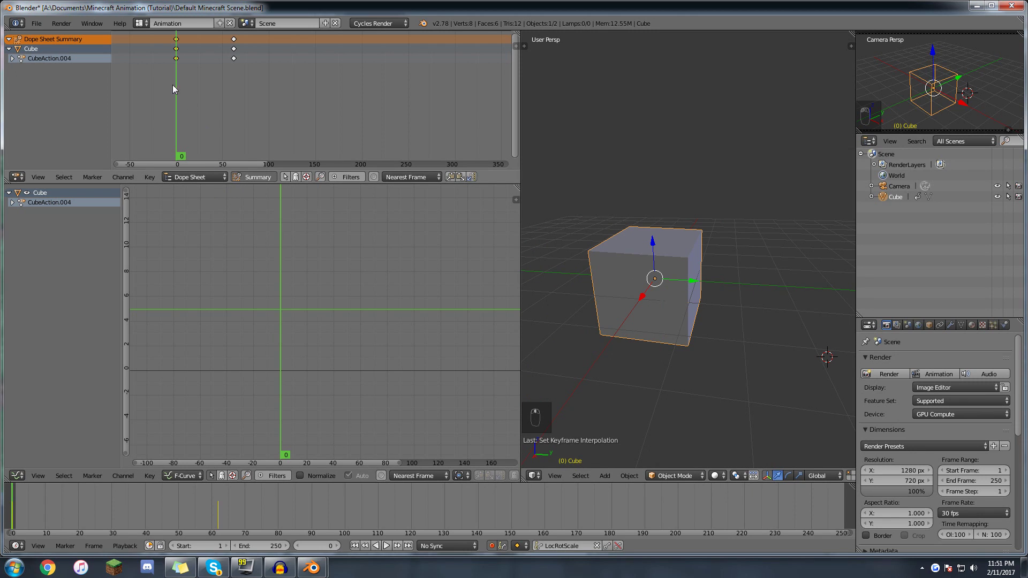
{"action": "right_click", "coordinate": [229, 59]}
{"action": "key", "text": "g"}
{"action": "left_click", "coordinate": [206, 65]}
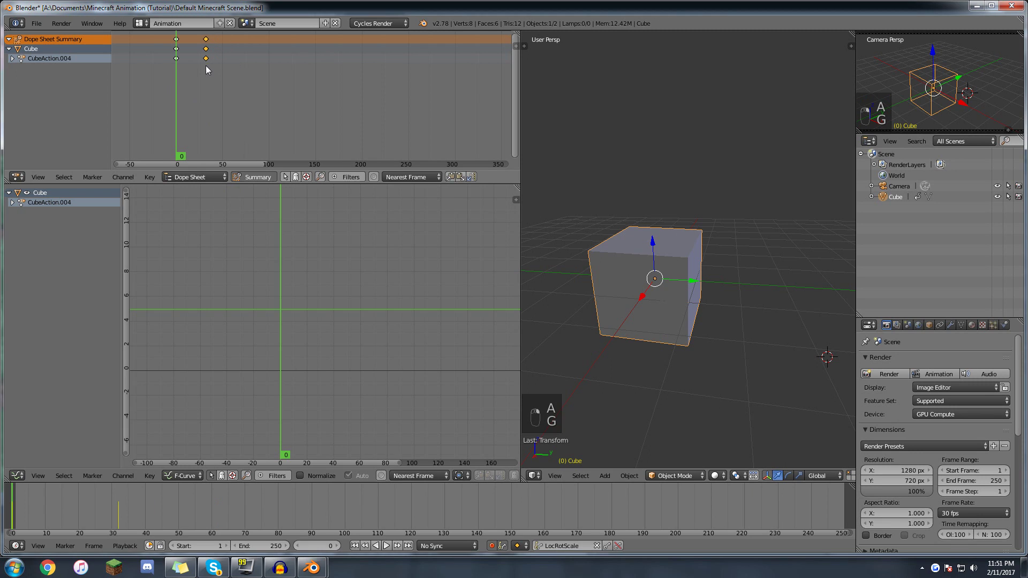
{"action": "right_click", "coordinate": [178, 58]}
{"action": "key", "text": "g"}
{"action": "key", "text": "g"}
{"action": "right_click", "coordinate": [212, 58]}
{"action": "right_click", "coordinate": [213, 58]}
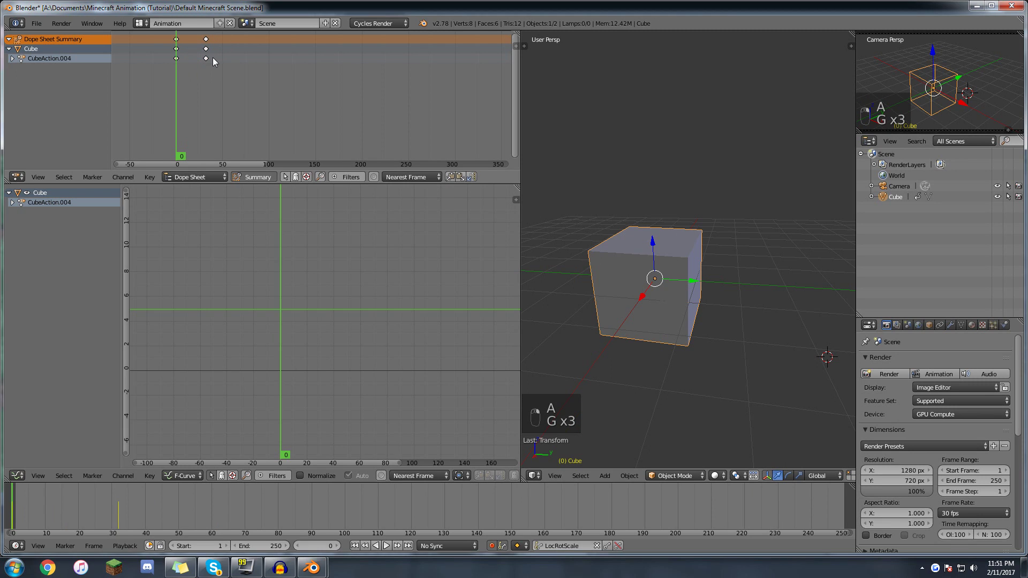
- Close the cube scene, switch to Carrots Scene.blend and select the BlackPlasmaRig character in front of the house
{"action": "left_click", "coordinate": [1008, 8]}
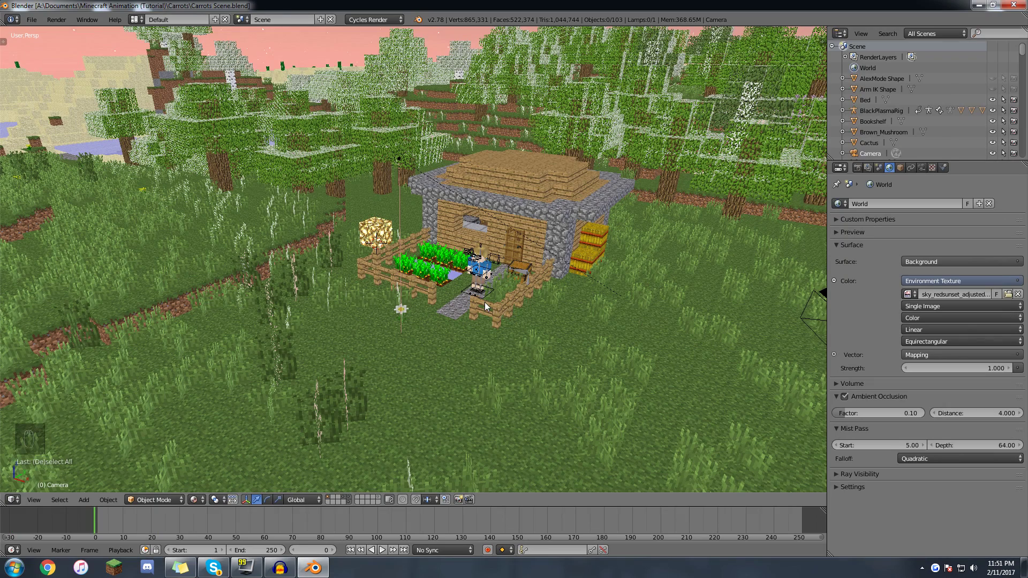
{"action": "scroll", "coordinate": [484, 302], "scroll_direction": "up", "scroll_amount": 2}
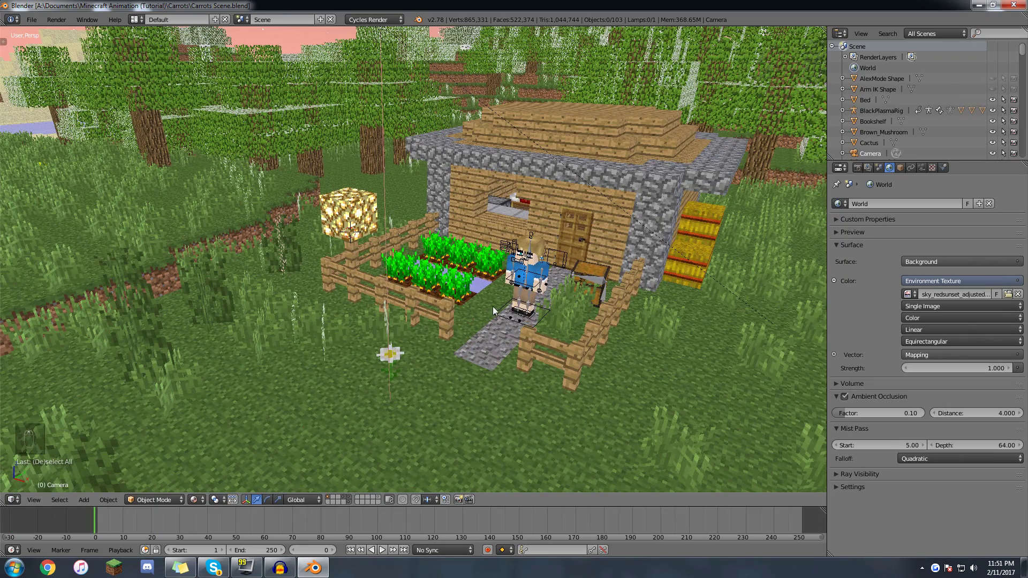
{"action": "scroll", "coordinate": [519, 257], "scroll_direction": "up", "scroll_amount": 1}
{"action": "scroll", "coordinate": [519, 257], "scroll_direction": "up", "scroll_amount": 3}
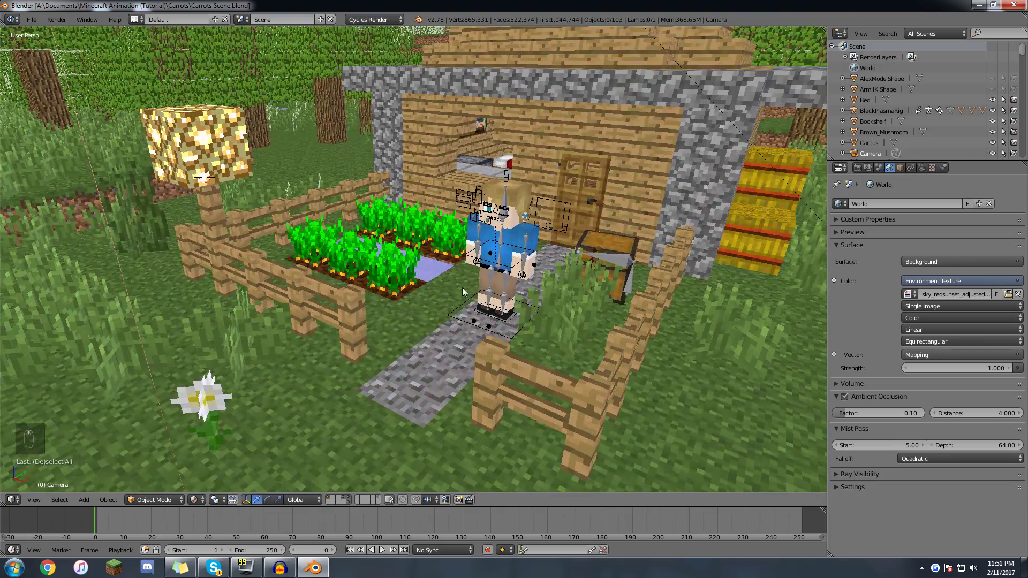
{"action": "scroll", "coordinate": [394, 297], "scroll_direction": "up", "scroll_amount": 3}
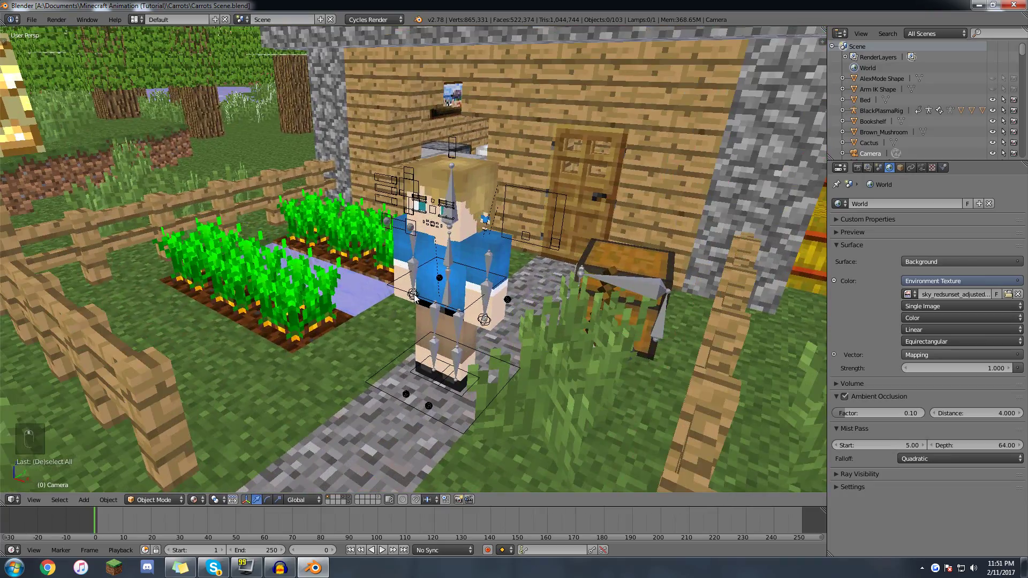
{"action": "right_click", "coordinate": [413, 298]}
- Examine the BlackPlasmaRig character's bones and controls from different angles and distances
{"action": "mouse_move", "coordinate": [413, 299]}
{"action": "middle_mouse_down"}
{"action": "mouse_move", "coordinate": [448, 290]}
{"action": "mouse_move", "coordinate": [421, 298]}
{"action": "middle_mouse_up"}
{"action": "scroll", "coordinate": [449, 290], "scroll_direction": "up", "scroll_amount": 3}
{"action": "scroll", "coordinate": [421, 297], "scroll_direction": "down", "scroll_amount": 4}
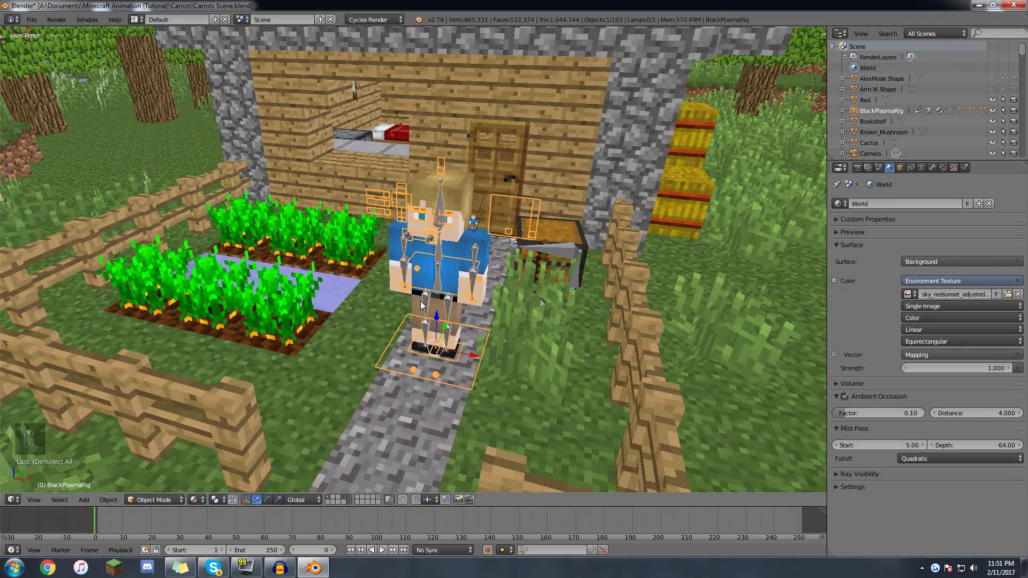
{"action": "scroll", "coordinate": [421, 304], "scroll_direction": "up", "scroll_amount": 2}
{"action": "middle_click_drag", "start_coordinate": [416, 276], "coordinate": [440, 247]}
{"action": "middle_click_drag", "start_coordinate": [458, 303], "coordinate": [415, 280]}
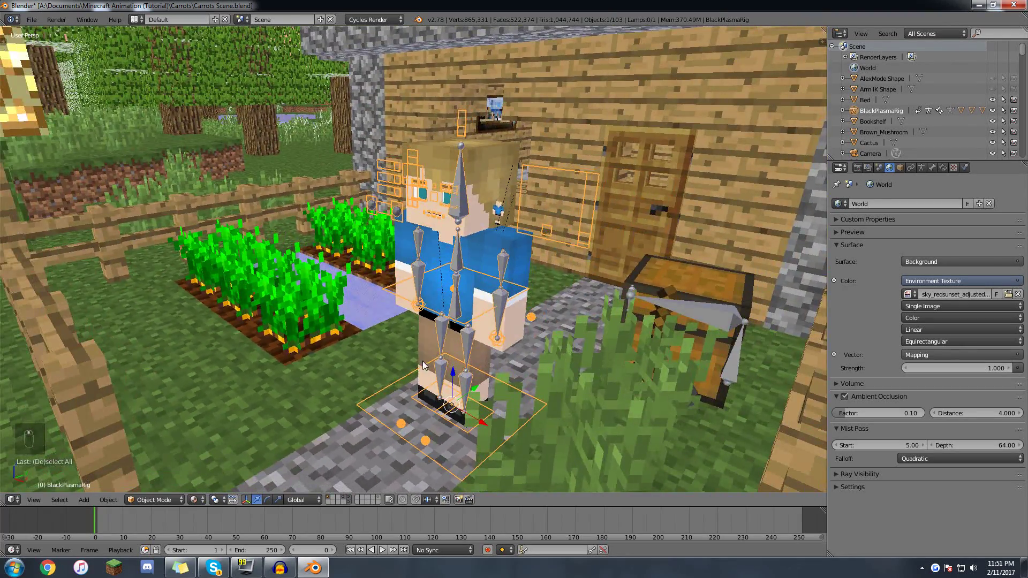
{"action": "middle_click_drag", "start_coordinate": [423, 355], "coordinate": [390, 341]}
{"action": "scroll", "coordinate": [390, 337], "scroll_direction": "down", "scroll_amount": 4}
{"action": "mouse_move", "coordinate": [399, 301]}
{"action": "middle_mouse_down"}
{"action": "mouse_move", "coordinate": [392, 320]}
{"action": "mouse_move", "coordinate": [413, 311]}
{"action": "mouse_move", "coordinate": [398, 315]}
{"action": "mouse_move", "coordinate": [406, 288]}
{"action": "middle_mouse_up"}
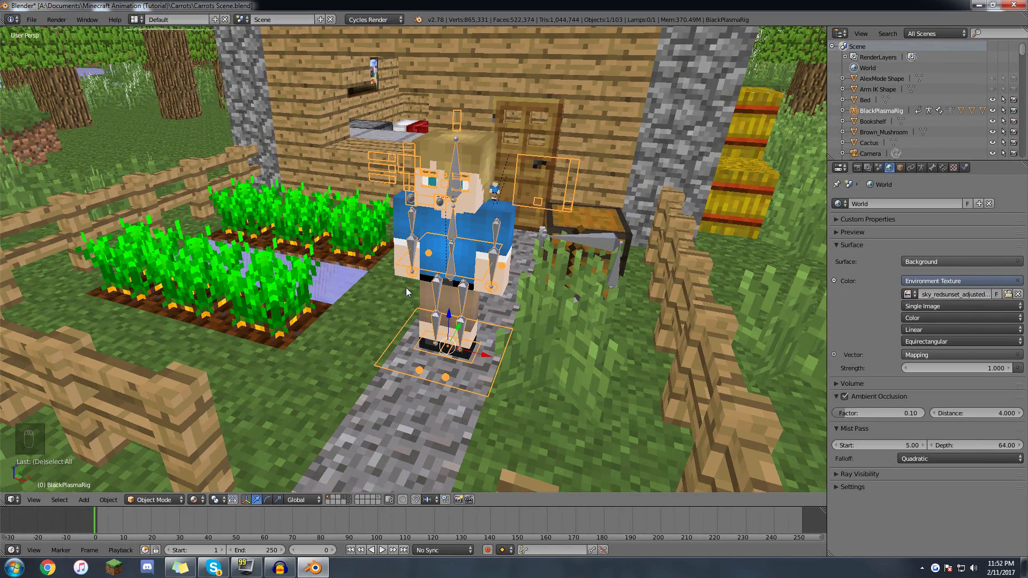
{"action": "mouse_move", "coordinate": [413, 262]}
{"action": "middle_mouse_down"}
{"action": "mouse_move", "coordinate": [423, 239]}
{"action": "mouse_move", "coordinate": [486, 271]}
{"action": "mouse_move", "coordinate": [415, 277]}
{"action": "middle_mouse_up"}
{"action": "middle_click_drag", "start_coordinate": [458, 309], "coordinate": [445, 283]}
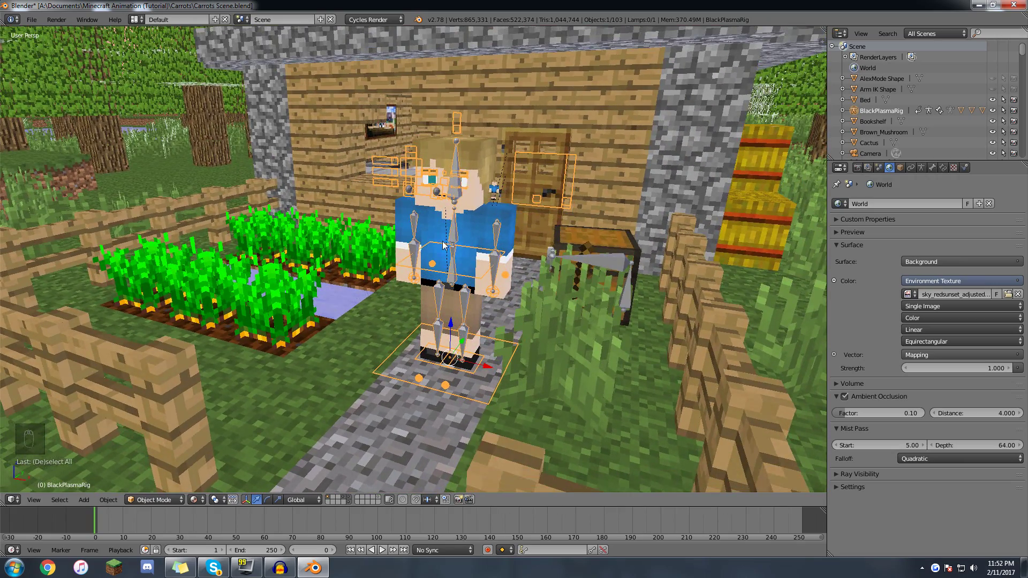
{"action": "scroll", "coordinate": [444, 252], "scroll_direction": "up", "scroll_amount": 2}
{"action": "scroll", "coordinate": [434, 271], "scroll_direction": "up", "scroll_amount": 2}
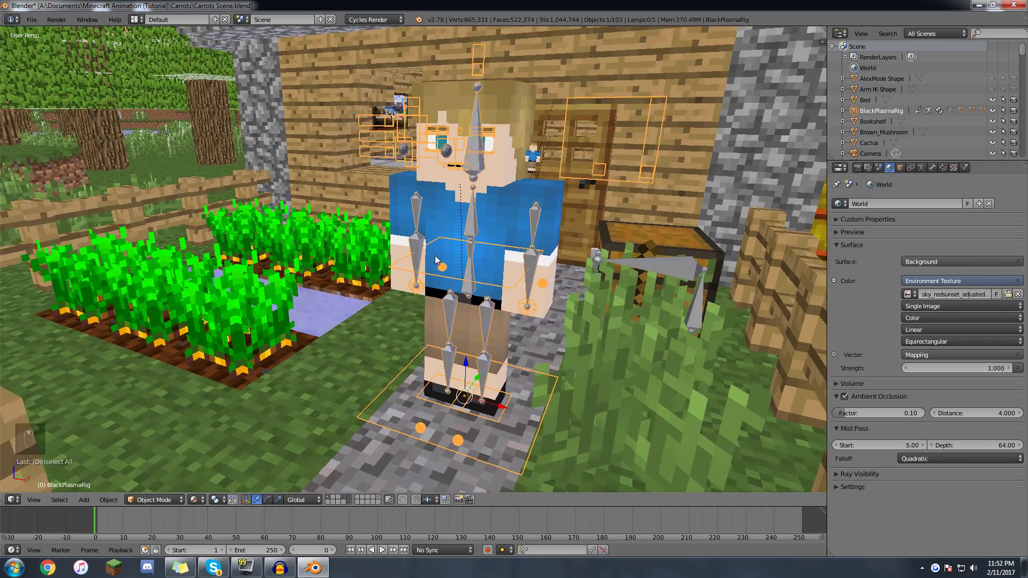
{"action": "scroll", "coordinate": [445, 252], "scroll_direction": "up", "scroll_amount": 2}
{"action": "scroll", "coordinate": [447, 231], "scroll_direction": "up", "scroll_amount": 4}
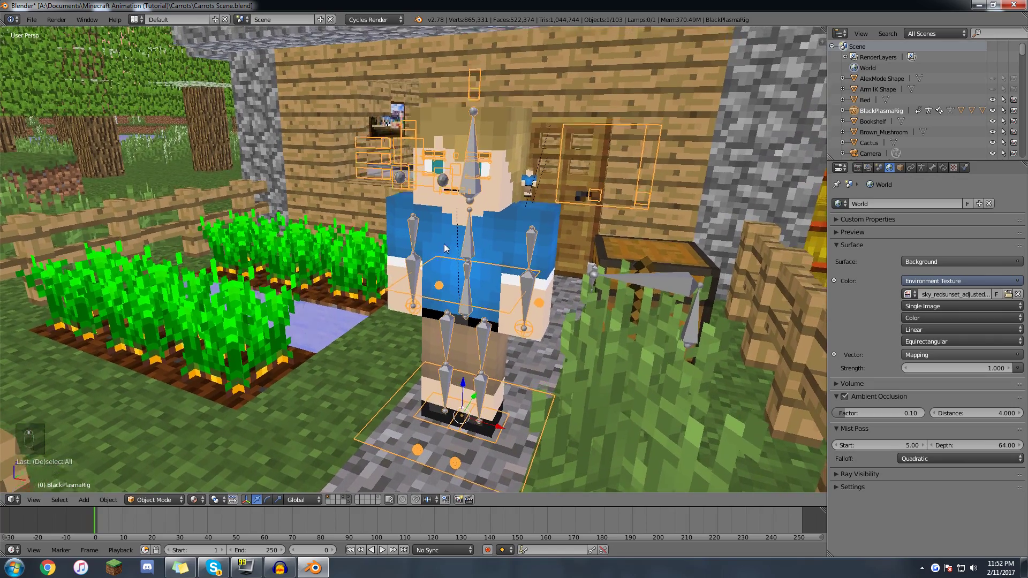
- Inspect the rig's head and torso bones up close in front of the house while in Object Mode
{"action": "scroll", "coordinate": [440, 271], "scroll_direction": "up", "scroll_amount": 1}
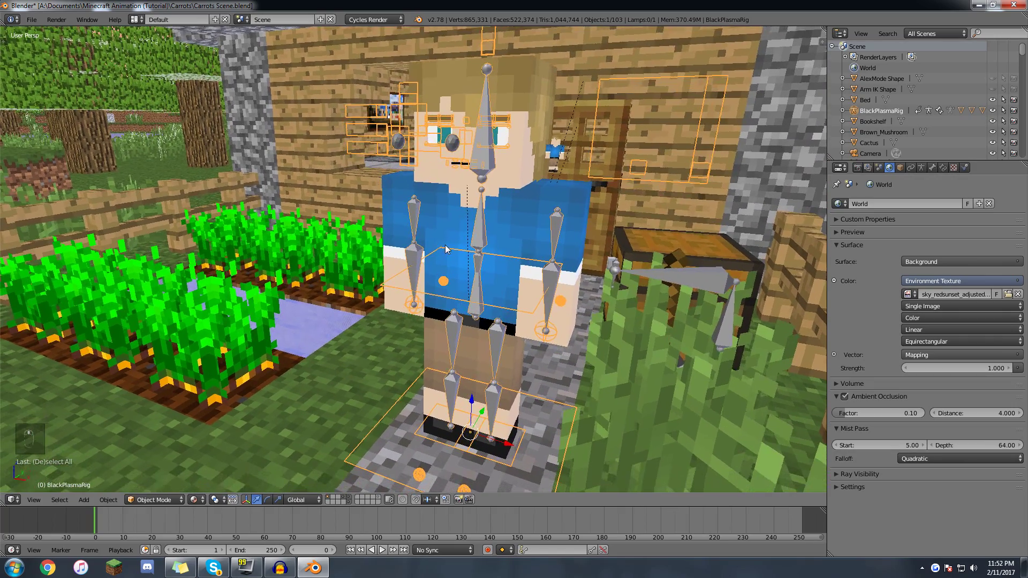
{"action": "scroll", "coordinate": [448, 245], "scroll_direction": "down", "scroll_amount": 5}
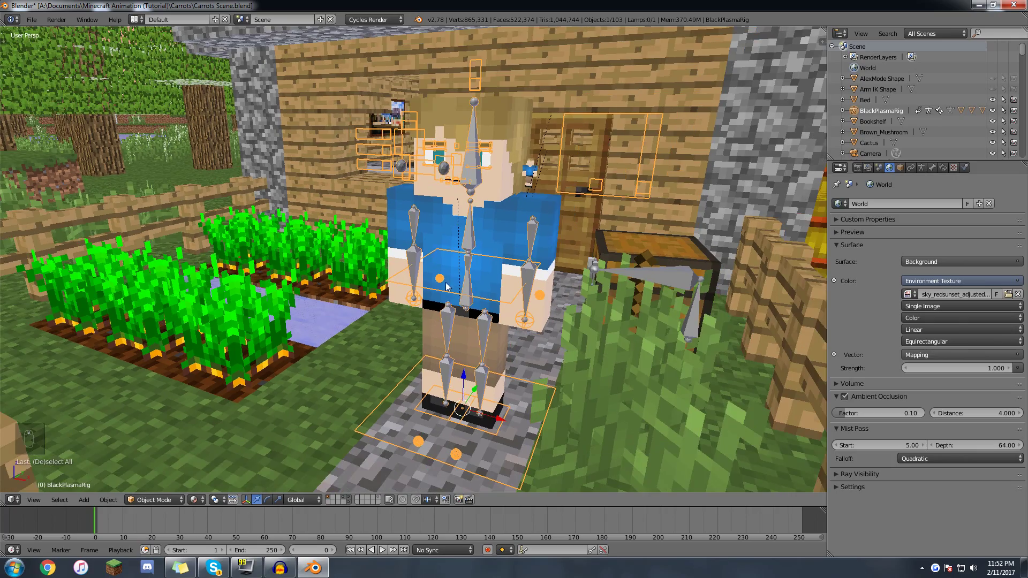
{"action": "scroll", "coordinate": [447, 291], "scroll_direction": "up", "scroll_amount": 3}
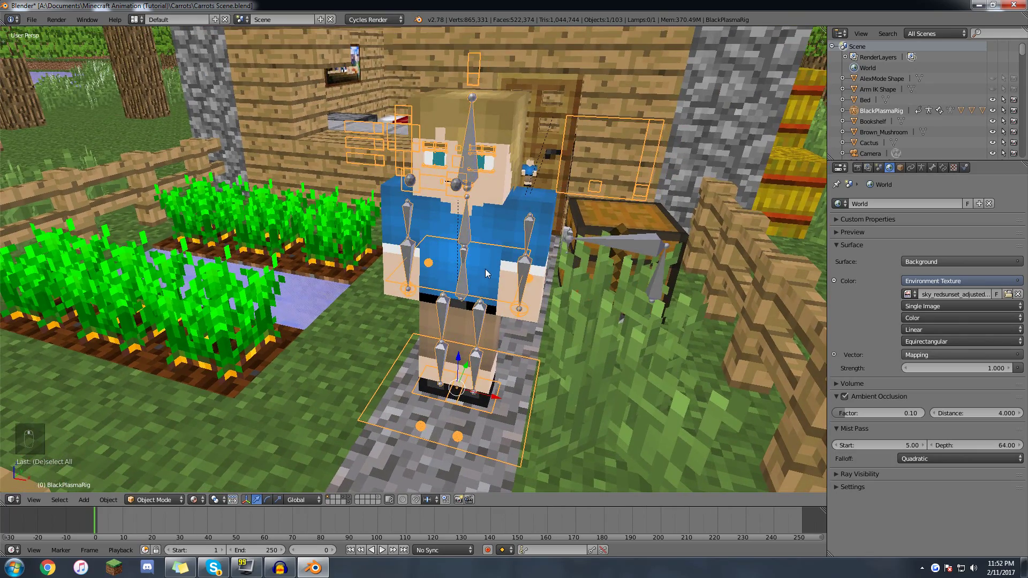
{"action": "middle_click_drag", "start_coordinate": [485, 268], "coordinate": [462, 251]}
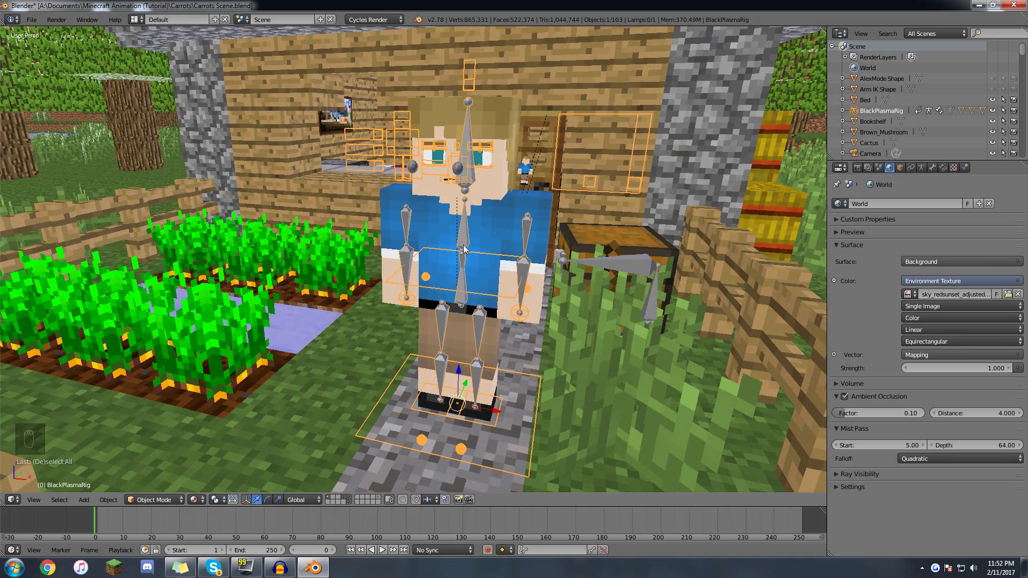
{"action": "right_click", "coordinate": [475, 149]}
{"action": "right_click", "coordinate": [469, 141]}
{"action": "middle_click_drag", "start_coordinate": [470, 141], "coordinate": [480, 167]}
{"action": "middle_click_drag", "start_coordinate": [461, 254], "coordinate": [410, 275]}
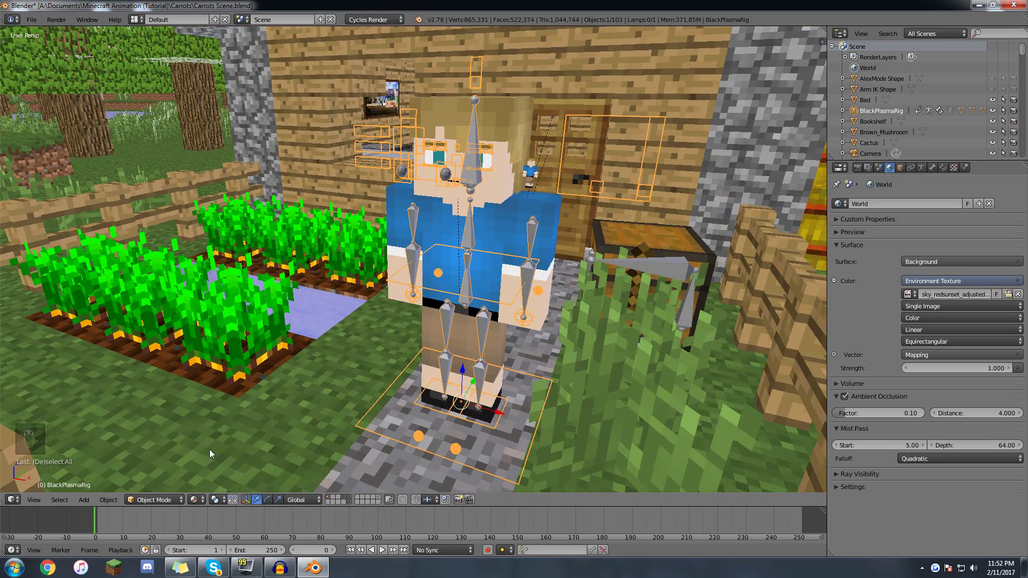
- Switch the BlackPlasmaRig to Pose Mode and back to Object Mode
{"action": "left_click", "coordinate": [168, 501]}
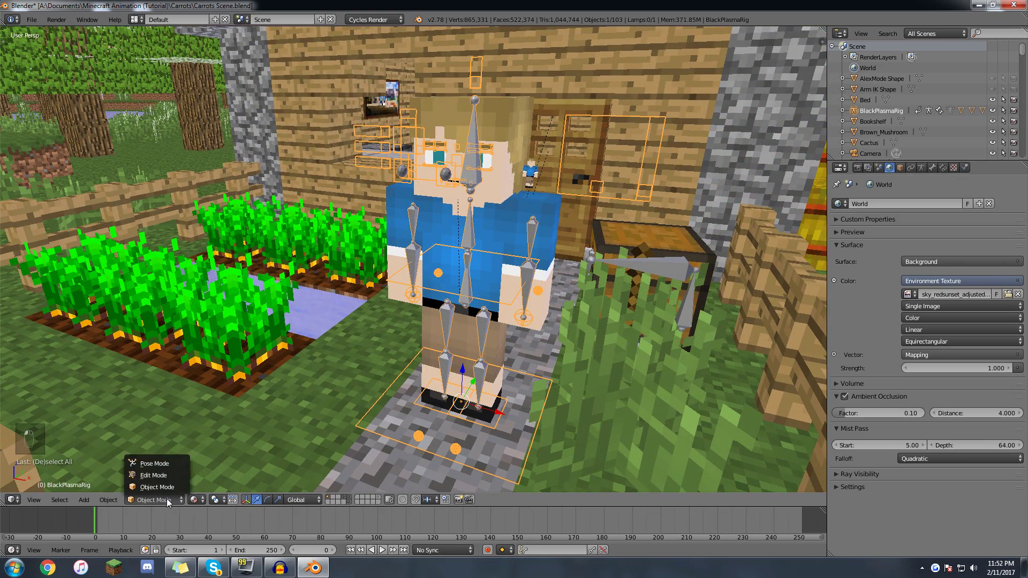
{"action": "left_click", "coordinate": [165, 464]}
{"action": "scroll", "coordinate": [403, 225], "scroll_direction": "down", "scroll_amount": 3}
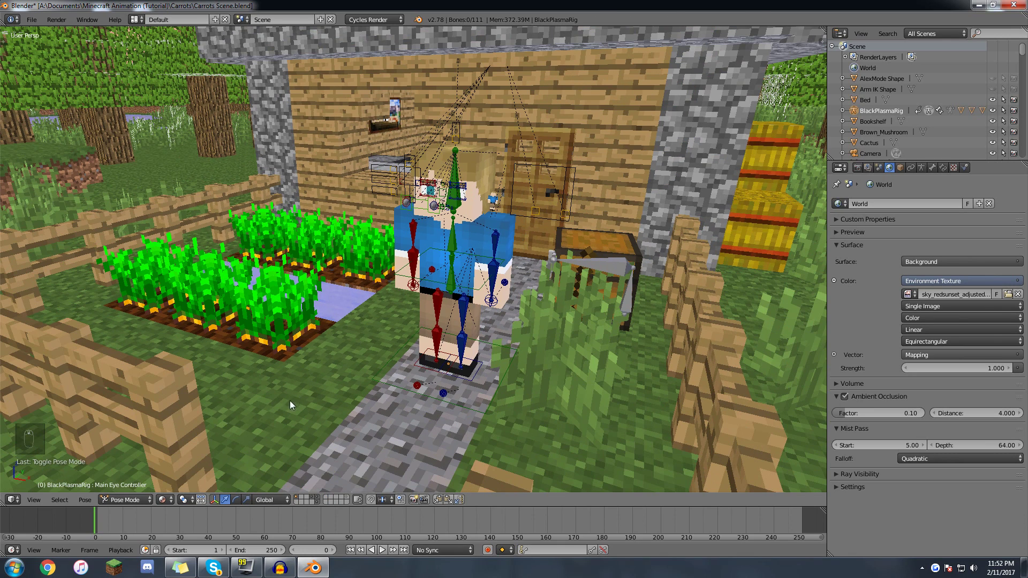
{"action": "left_click", "coordinate": [143, 500]}
{"action": "left_click", "coordinate": [166, 488]}
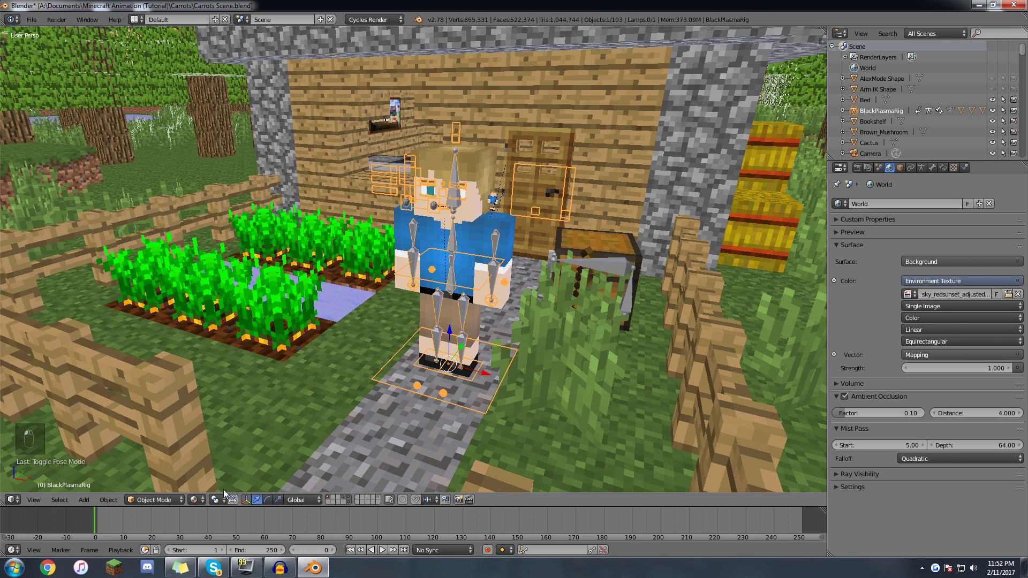
- Deselect everything, select the BlackPlasmaRig armature again and put it in Pose Mode
{"action": "key", "text": "a"}
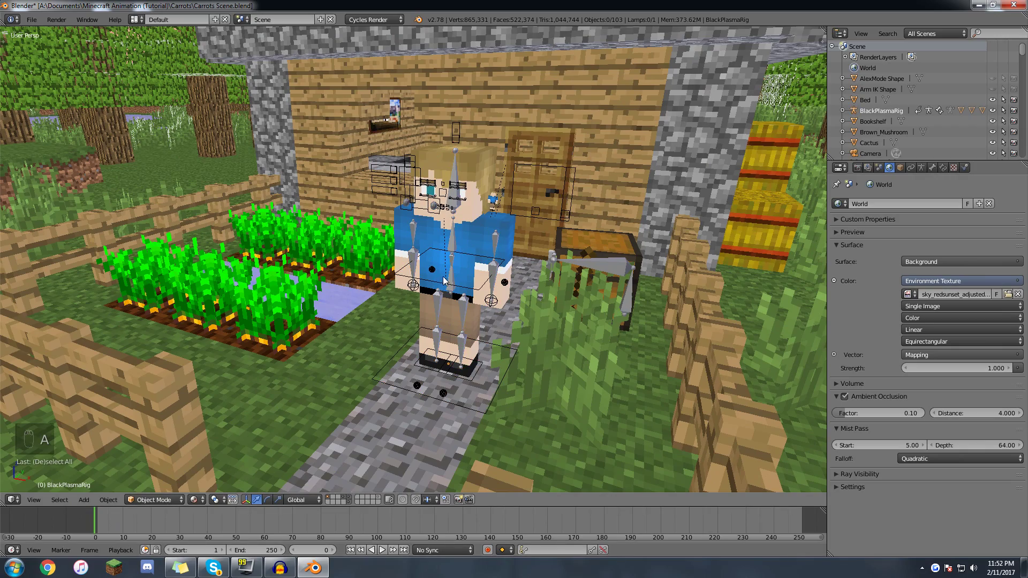
{"action": "right_click", "coordinate": [468, 314]}
{"action": "right_click", "coordinate": [440, 304]}
{"action": "middle_click_drag", "start_coordinate": [441, 304], "coordinate": [434, 252]}
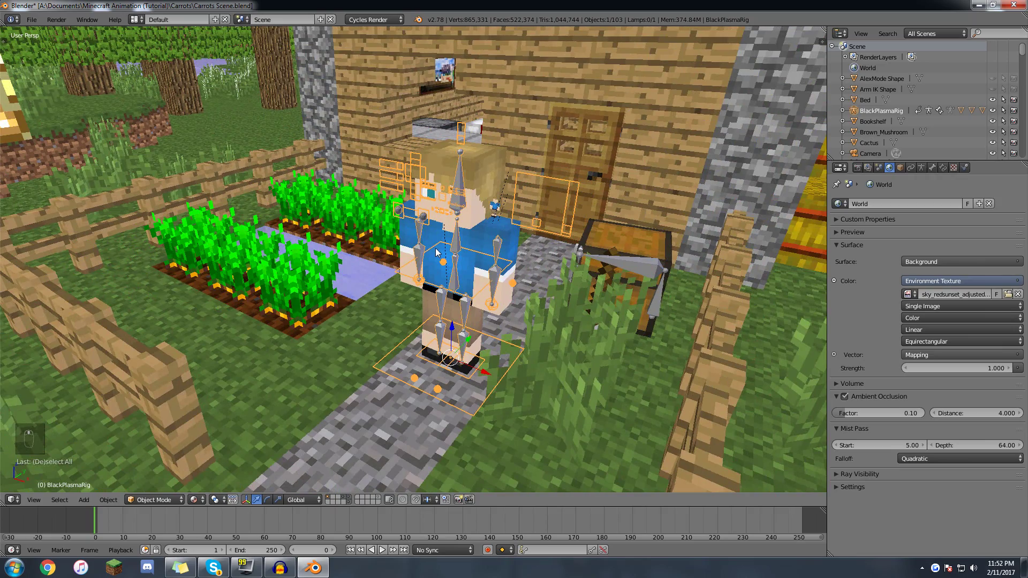
{"action": "key", "text": "ctrl+Tab"}
- Try to move the Restrict Select control beside the character's head
{"action": "middle_click_drag", "start_coordinate": [465, 259], "coordinate": [490, 232]}
{"action": "scroll", "coordinate": [489, 232], "scroll_direction": "up", "scroll_amount": 5}
{"action": "middle_click_drag", "start_coordinate": [465, 168], "coordinate": [440, 241]}
{"action": "middle_click_drag", "start_coordinate": [455, 188], "coordinate": [428, 186]}
{"action": "scroll", "coordinate": [419, 186], "scroll_direction": "up", "scroll_amount": 2}
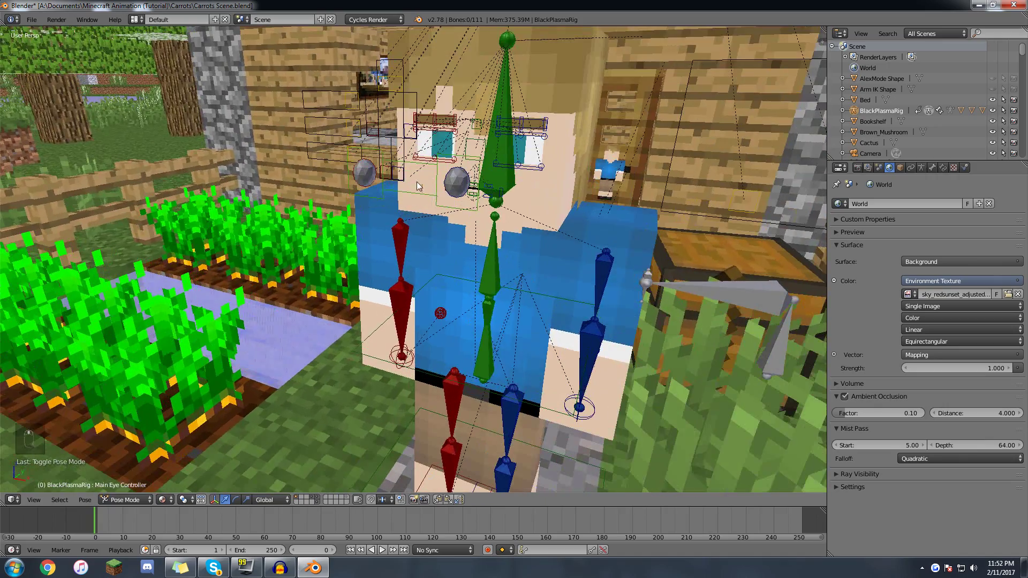
{"action": "right_click", "coordinate": [349, 138]}
{"action": "scroll", "coordinate": [352, 182], "scroll_direction": "down", "scroll_amount": 2}
{"action": "middle_click_drag", "start_coordinate": [352, 186], "coordinate": [392, 173]}
{"action": "key", "text": "g"}
{"action": "right_click", "coordinate": [411, 204]}
{"action": "middle_click_drag", "start_coordinate": [470, 213], "coordinate": [432, 211]}
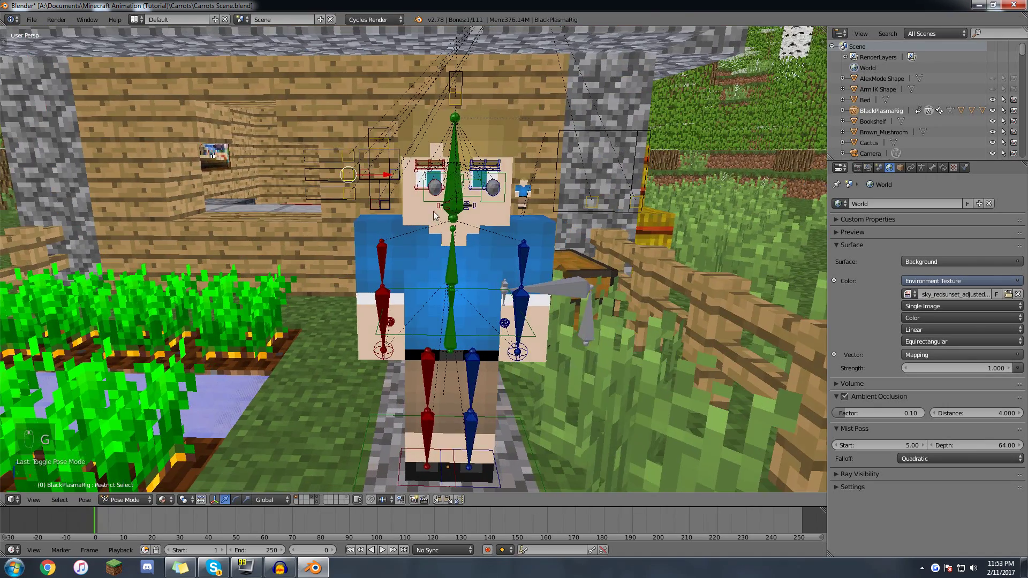
- Try to move a control on the character's face
{"action": "right_click", "coordinate": [467, 183]}
{"action": "key", "text": "g"}
{"action": "right_click", "coordinate": [458, 176]}
{"action": "middle_click_drag", "start_coordinate": [472, 253], "coordinate": [489, 355]}
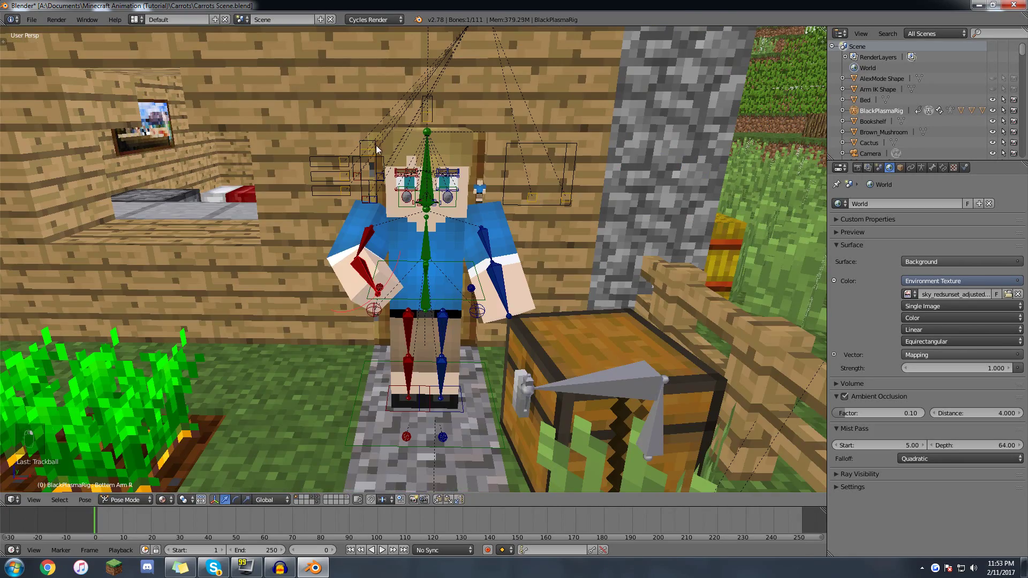
- Rotate the Bottom Arm R bone, and rotate the Top Arm R bone freely with trackball rotation
{"action": "key", "text": "r"}
{"action": "left_click", "coordinate": [455, 256]}
{"action": "right_click", "coordinate": [378, 230]}
{"action": "key", "text": "r"}
{"action": "key", "text": "r"}
{"action": "left_click", "coordinate": [476, 215]}
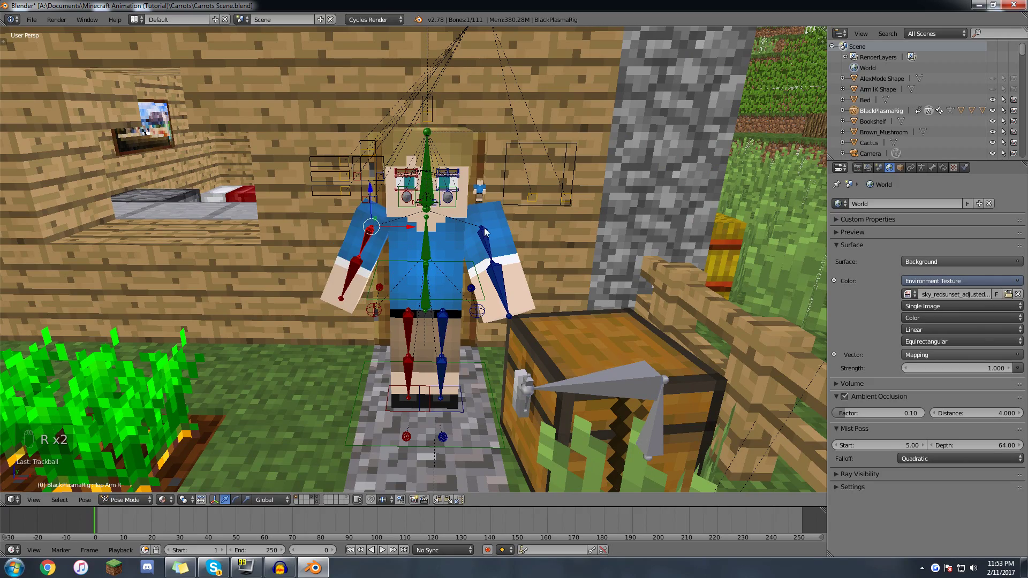
- Clear the pose rotation of the character's upper arm bones
{"action": "middle_click_drag", "start_coordinate": [446, 242], "coordinate": [421, 296]}
{"action": "key", "text": "alt+r"}
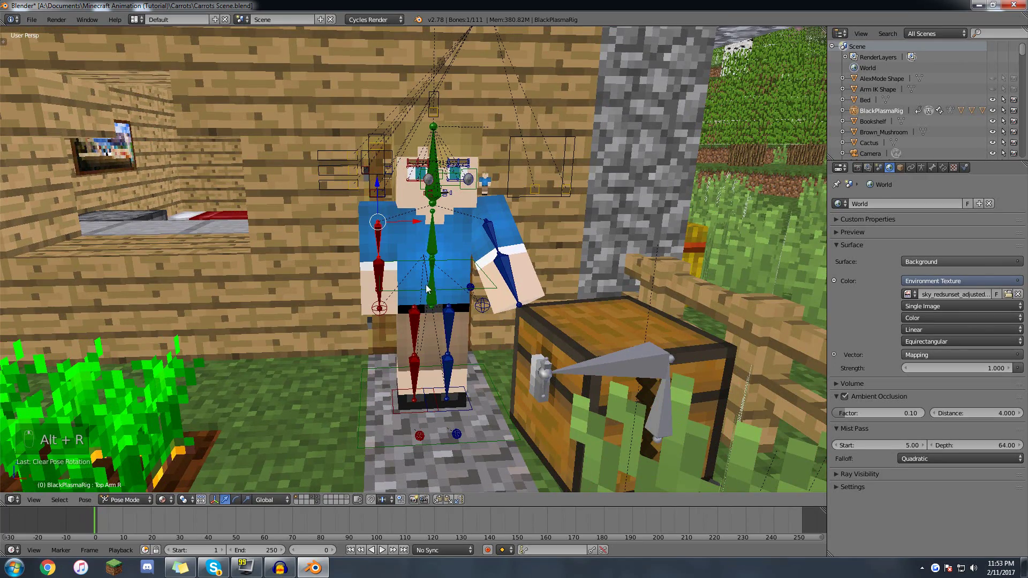
{"action": "key", "text": "alt+r"}
- Try rotating the Head bone sideways and moving it away from the body
{"action": "middle_click_drag", "start_coordinate": [497, 279], "coordinate": [378, 277]}
{"action": "right_click", "coordinate": [432, 194]}
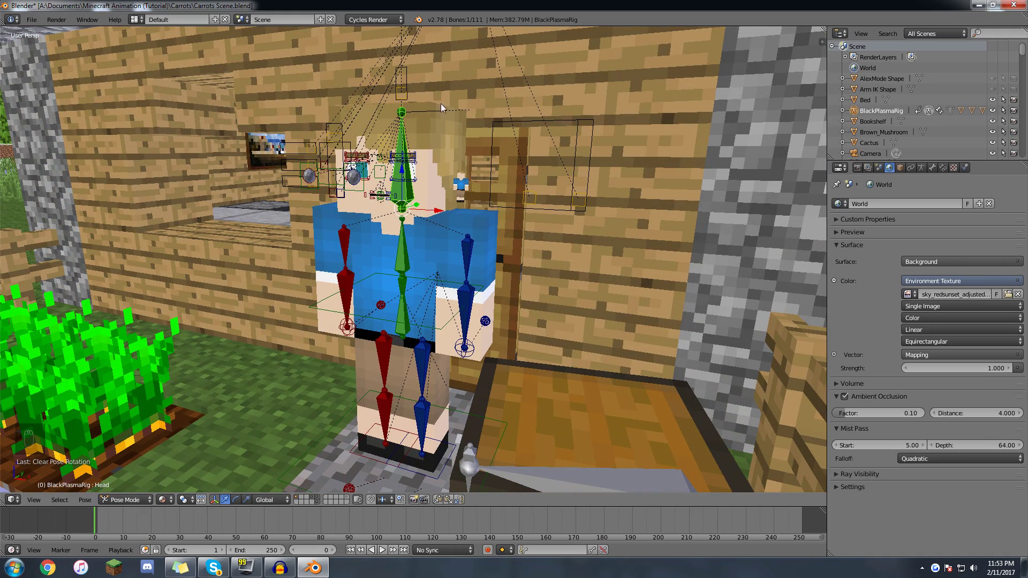
{"action": "key", "text": "r"}
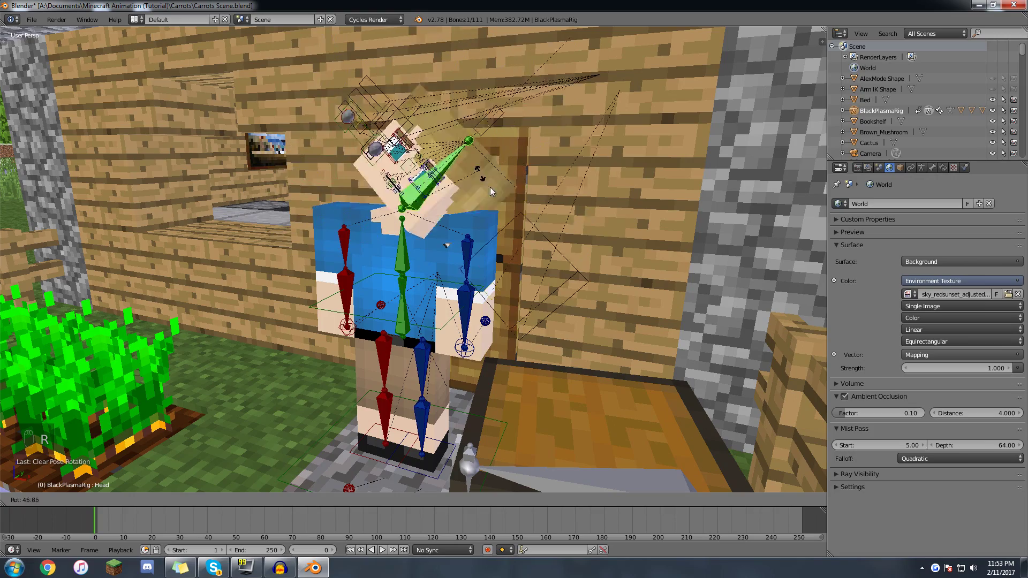
{"action": "right_click", "coordinate": [414, 214]}
{"action": "middle_click_drag", "start_coordinate": [415, 217], "coordinate": [486, 224]}
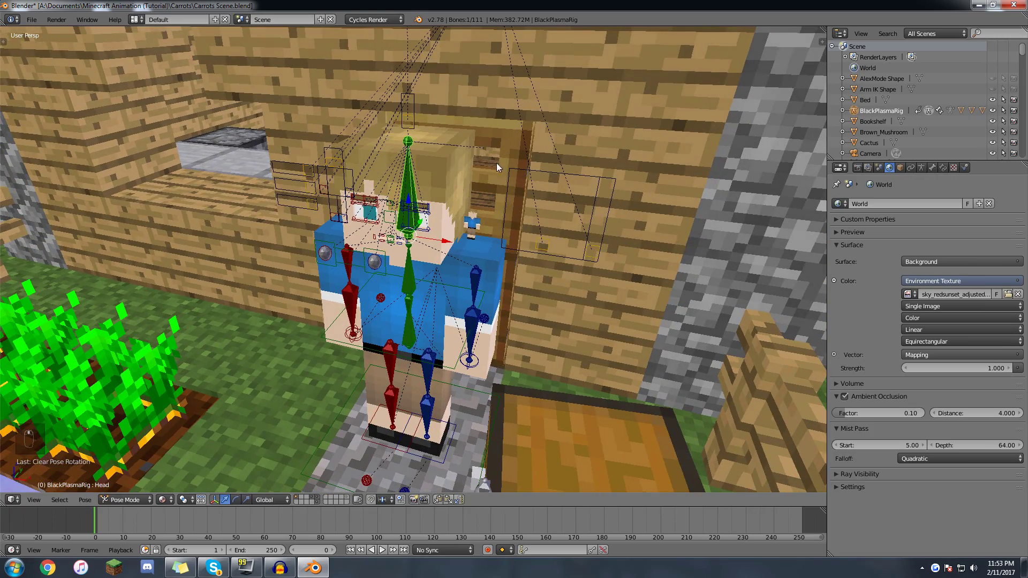
{"action": "key", "text": "g"}
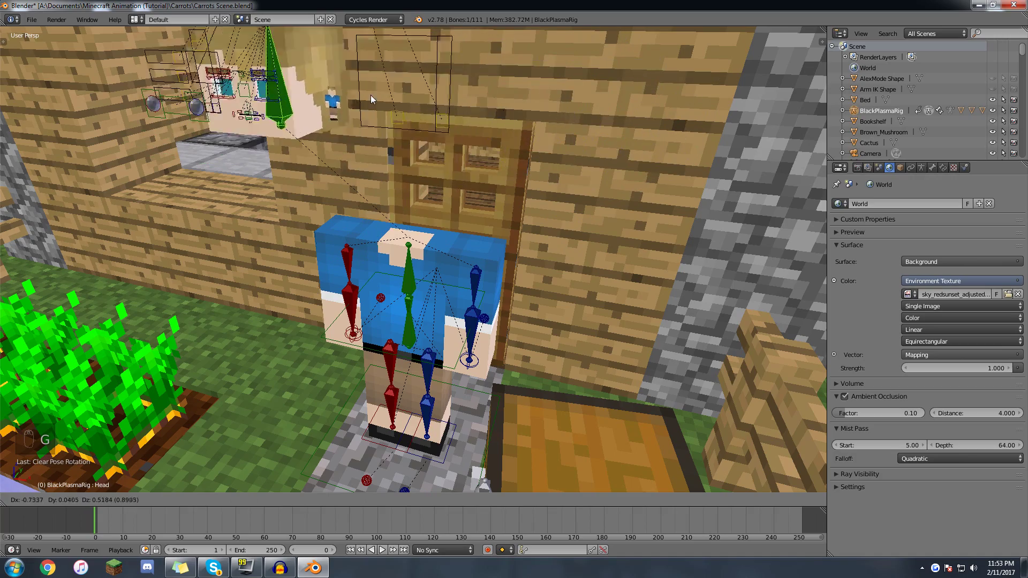
{"action": "right_click", "coordinate": [512, 186]}
- Try moving the Top Arm R bone upwards and swinging it outwards from the body
{"action": "middle_click_drag", "start_coordinate": [512, 186], "coordinate": [438, 181]}
{"action": "scroll", "coordinate": [438, 182], "scroll_direction": "up", "scroll_amount": 3}
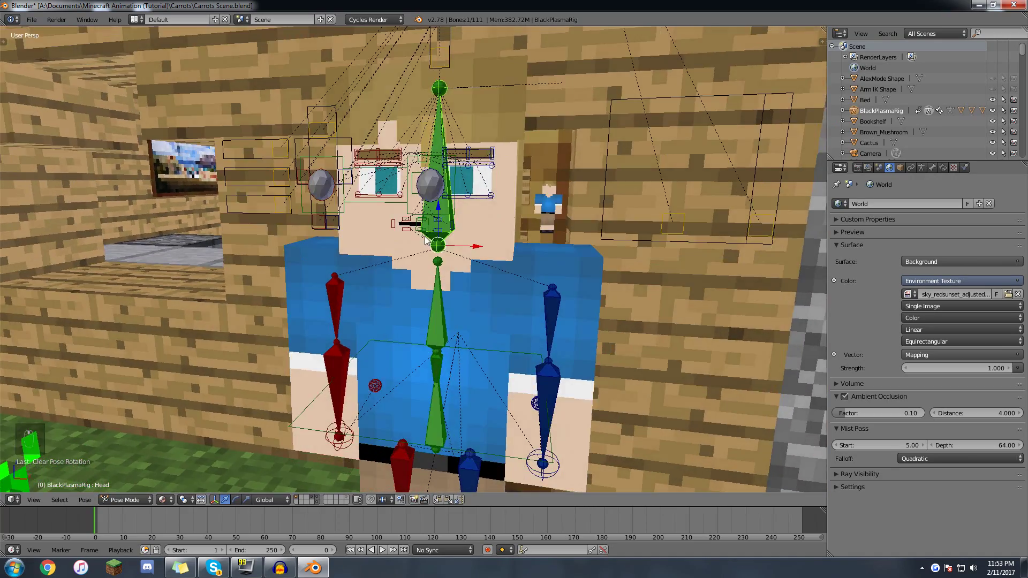
{"action": "scroll", "coordinate": [346, 302], "scroll_direction": "down", "scroll_amount": 2}
{"action": "right_click", "coordinate": [358, 311]}
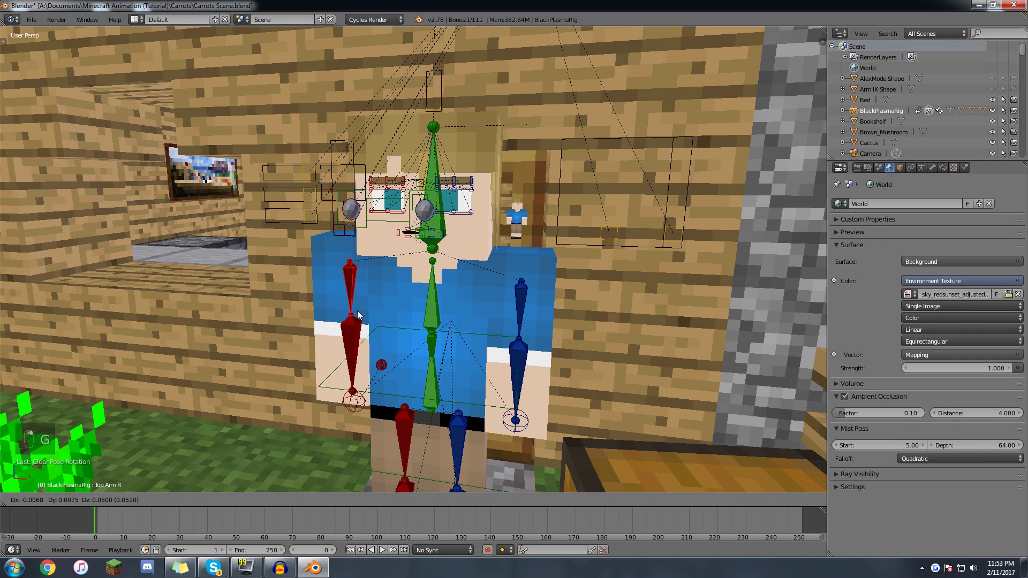
{"action": "key", "text": "g"}
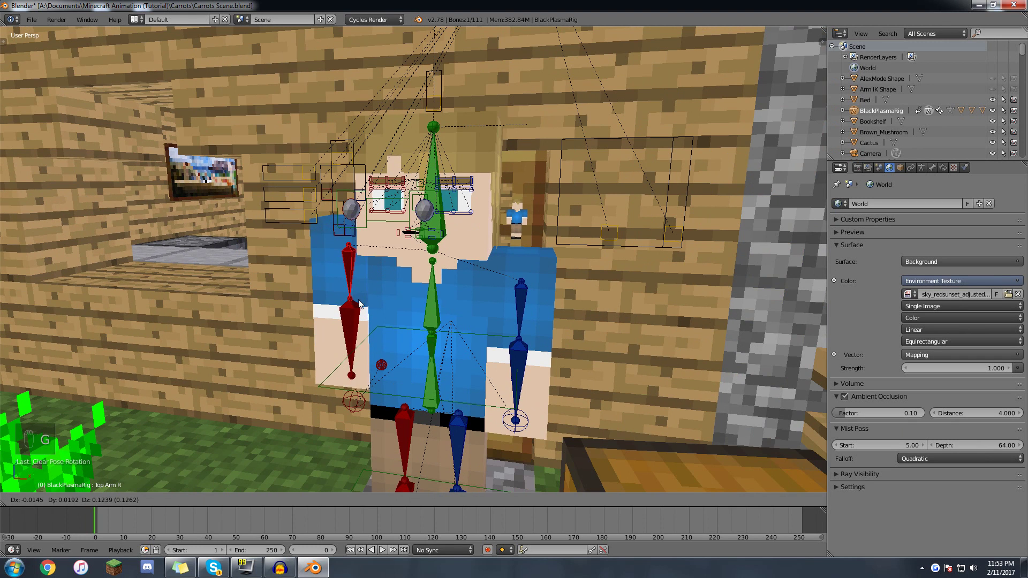
{"action": "right_click", "coordinate": [366, 323]}
{"action": "scroll", "coordinate": [372, 283], "scroll_direction": "down", "scroll_amount": 3}
{"action": "key", "text": "r"}
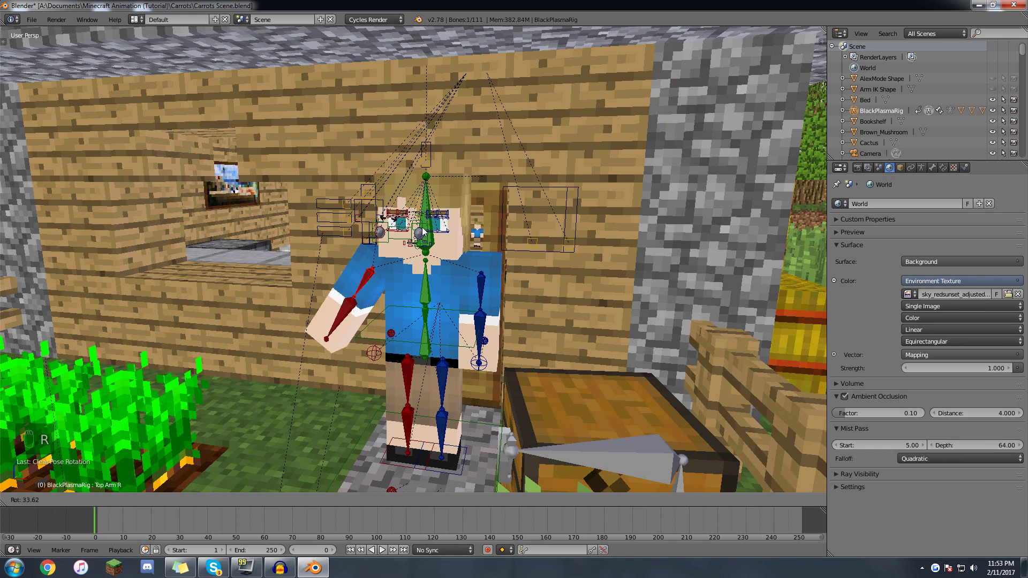
{"action": "right_click", "coordinate": [360, 343]}
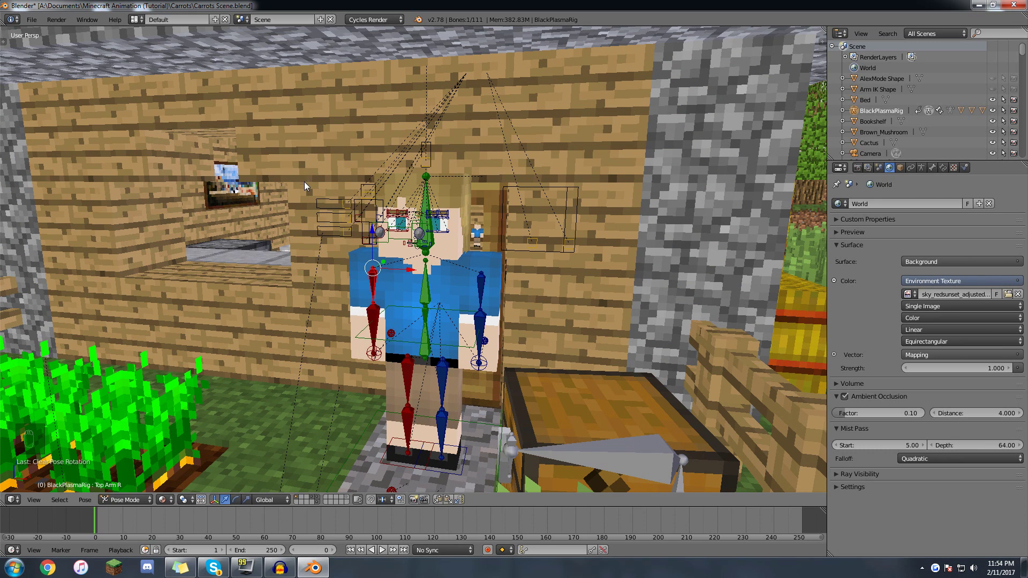
- Try rotating the Top Arm R bone about the global X axis to raise the arm forward
{"action": "middle_click_drag", "start_coordinate": [393, 312], "coordinate": [382, 314]}
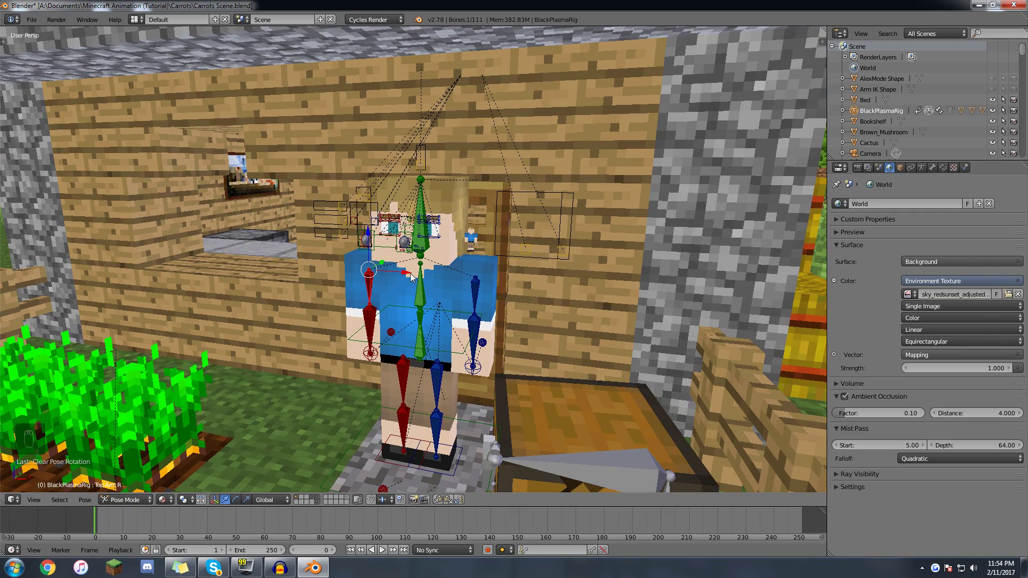
{"action": "middle_click_drag", "start_coordinate": [412, 278], "coordinate": [390, 280]}
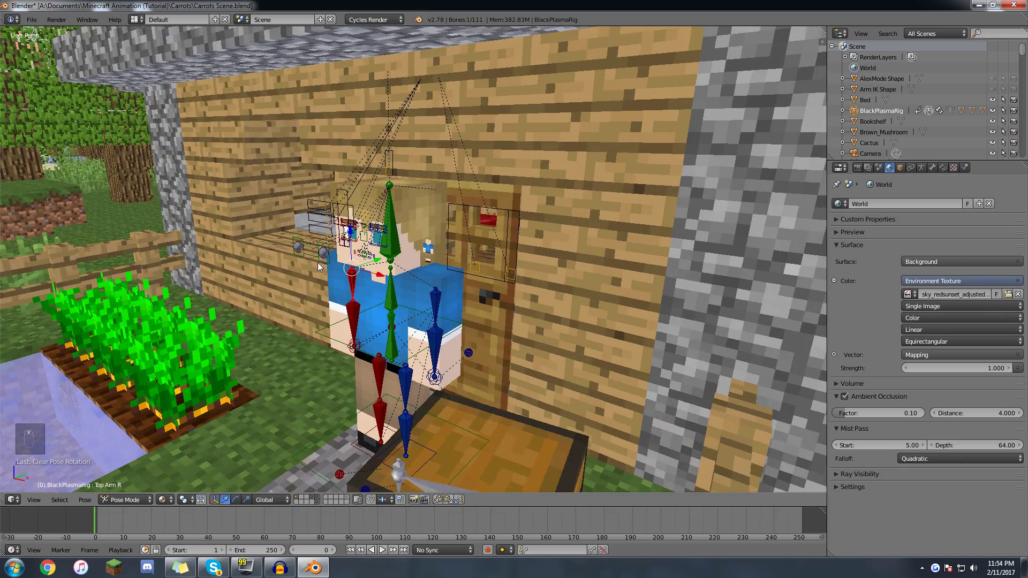
{"action": "middle_click_drag", "start_coordinate": [316, 266], "coordinate": [378, 205]}
{"action": "key", "text": "r"}
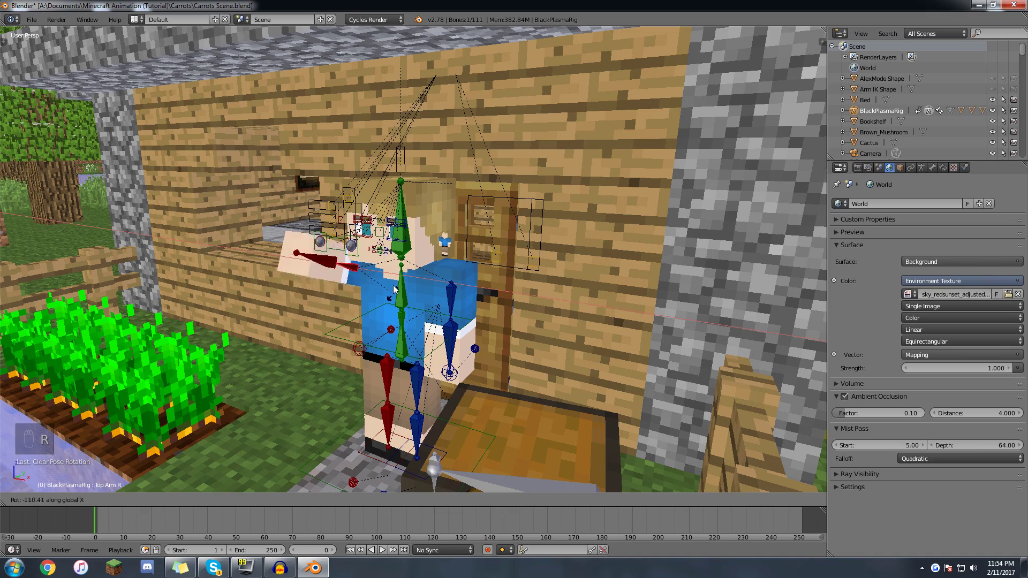
{"action": "right_click", "coordinate": [358, 223]}
- Try rotating the Head bone about the global Z axis and about the global Y axis
{"action": "middle_click_drag", "start_coordinate": [357, 222], "coordinate": [455, 187]}
{"action": "right_click", "coordinate": [427, 241]}
{"action": "key", "text": "r"}
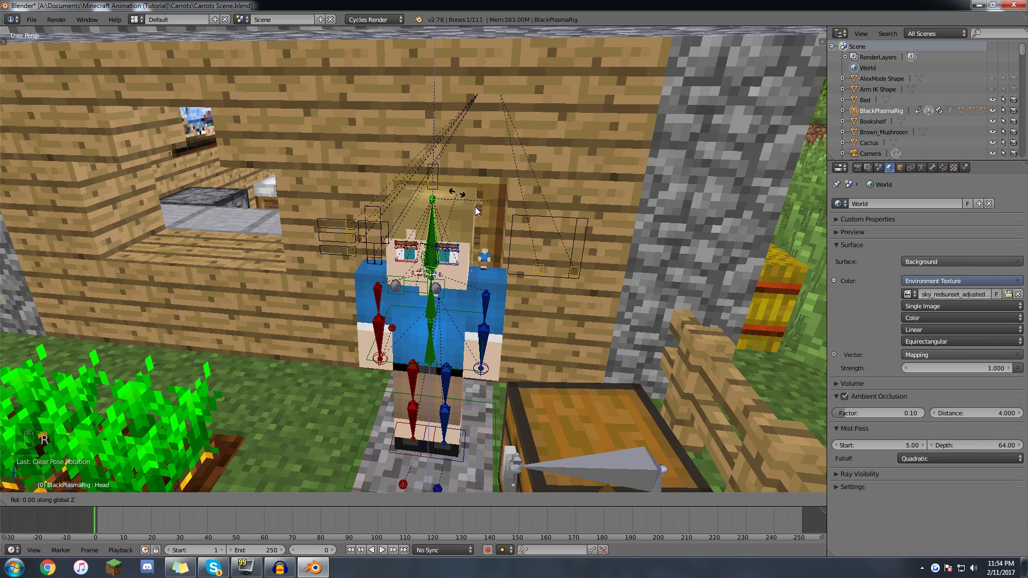
{"action": "right_click", "coordinate": [452, 194]}
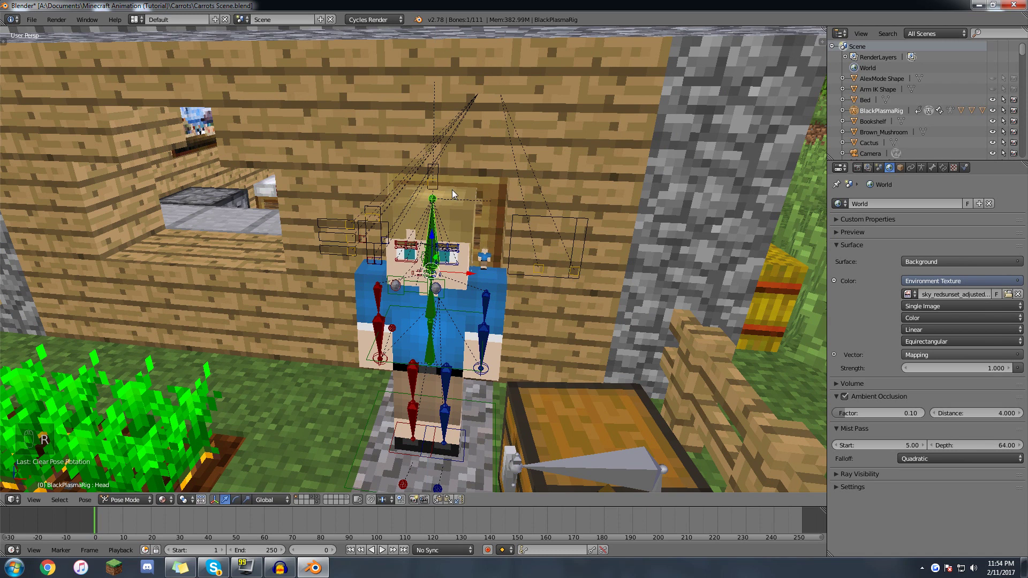
{"action": "key", "text": "r"}
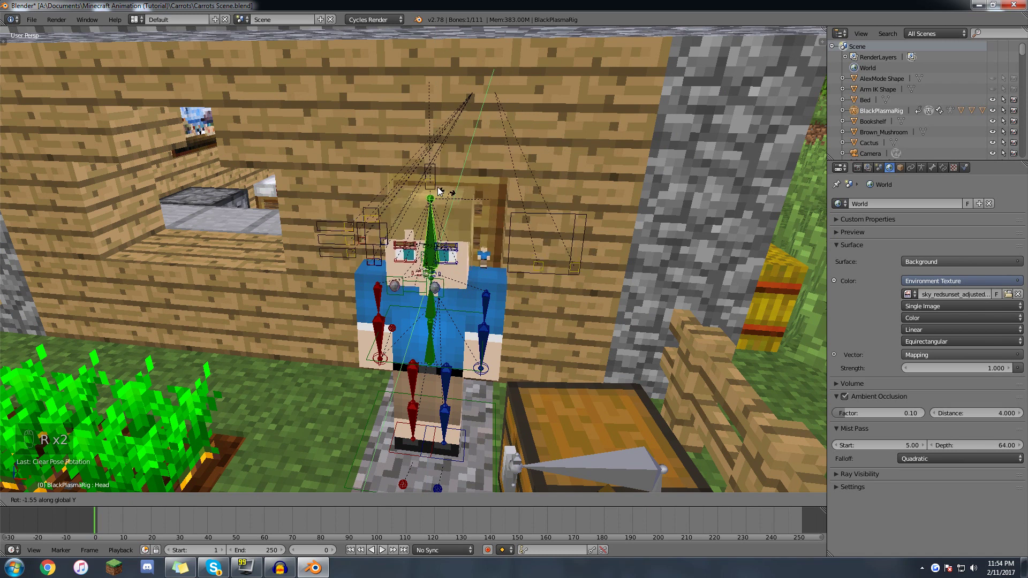
{"action": "right_click", "coordinate": [465, 214]}
- Try rotating the Top Arm L bone freely and about the global X axis
{"action": "right_click", "coordinate": [486, 308]}
{"action": "key", "text": "r"}
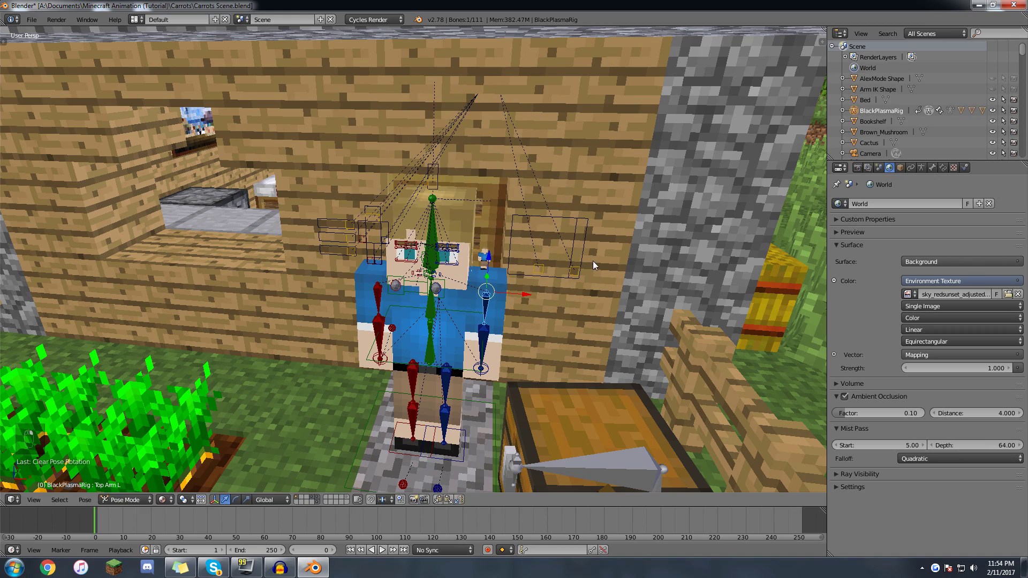
{"action": "right_click", "coordinate": [552, 274]}
{"action": "middle_click_drag", "start_coordinate": [602, 372], "coordinate": [520, 243]}
{"action": "key", "text": "r"}
{"action": "key", "text": "x"}
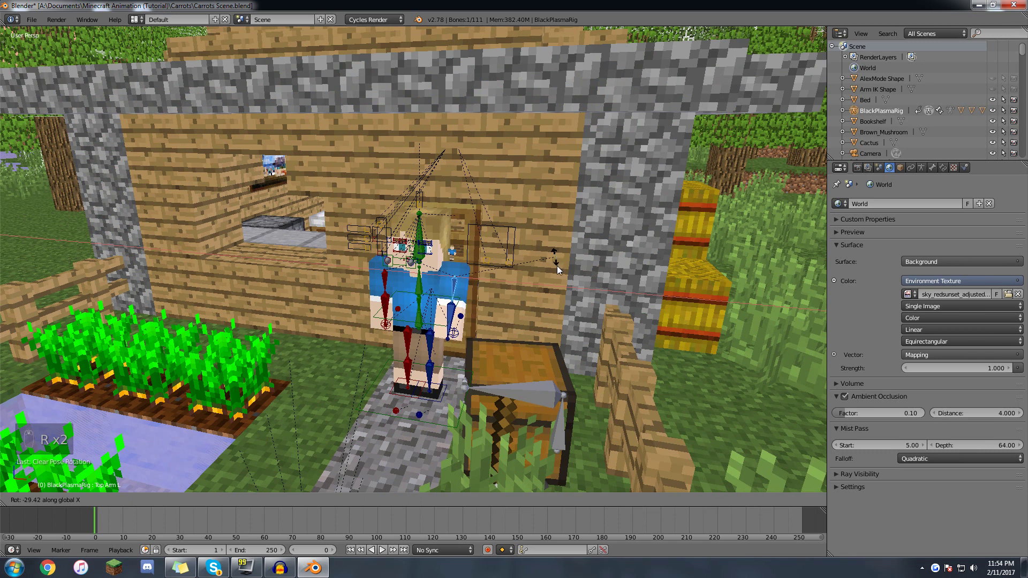
{"action": "right_click", "coordinate": [498, 263]}
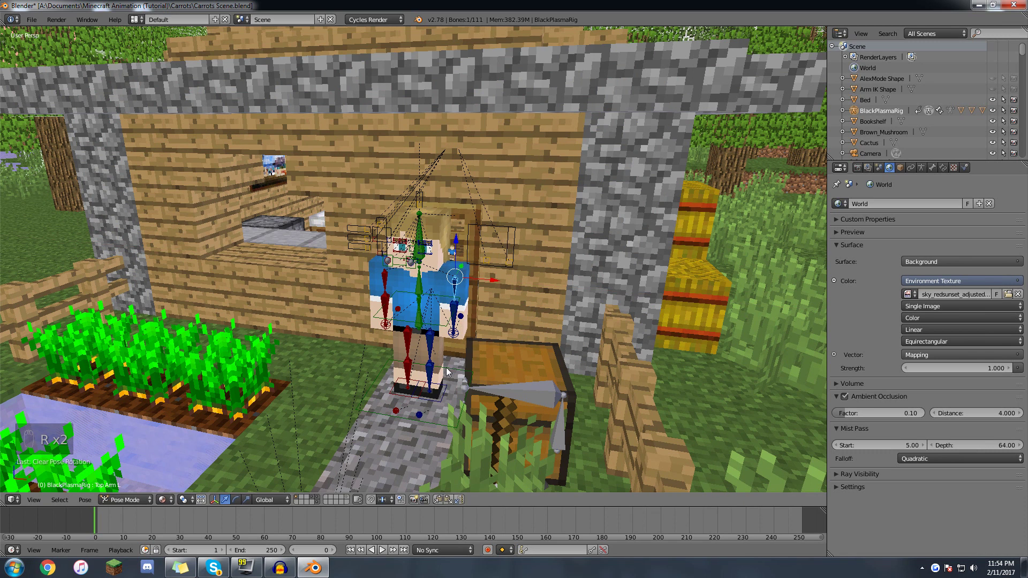
- Rotate the rig's Root bone about the global Z axis so the whole character turns towards the carrot crops
{"action": "right_click", "coordinate": [400, 425]}
{"action": "key", "text": "r"}
{"action": "key", "text": "z"}
{"action": "left_click", "coordinate": [494, 280]}
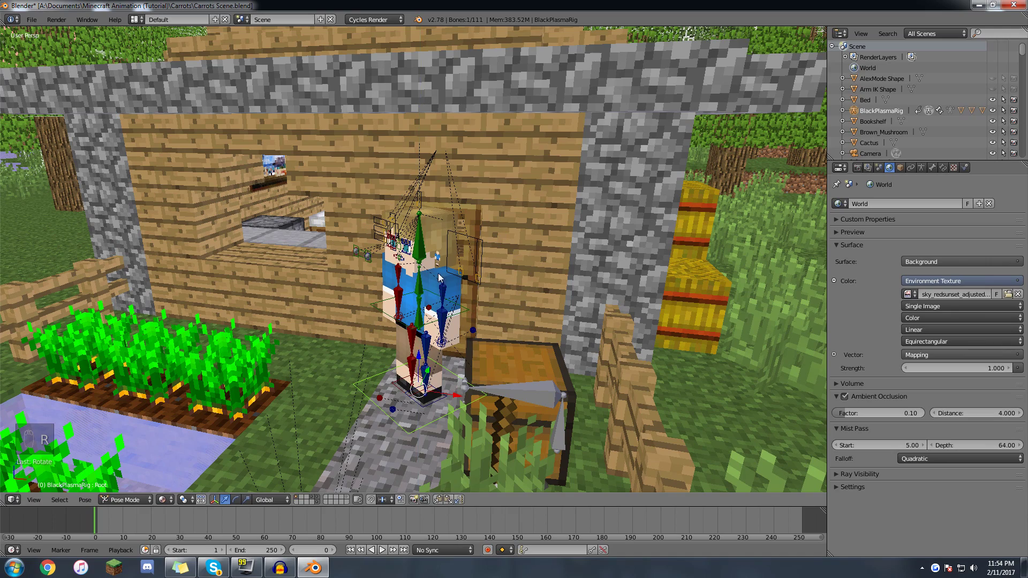
- Try rotating the Top Arm L bone about the global X axis on the turned character
{"action": "right_click", "coordinate": [439, 279]}
{"action": "scroll", "coordinate": [428, 209], "scroll_direction": "up", "scroll_amount": 2}
{"action": "key", "text": "r"}
{"action": "key", "text": "x"}
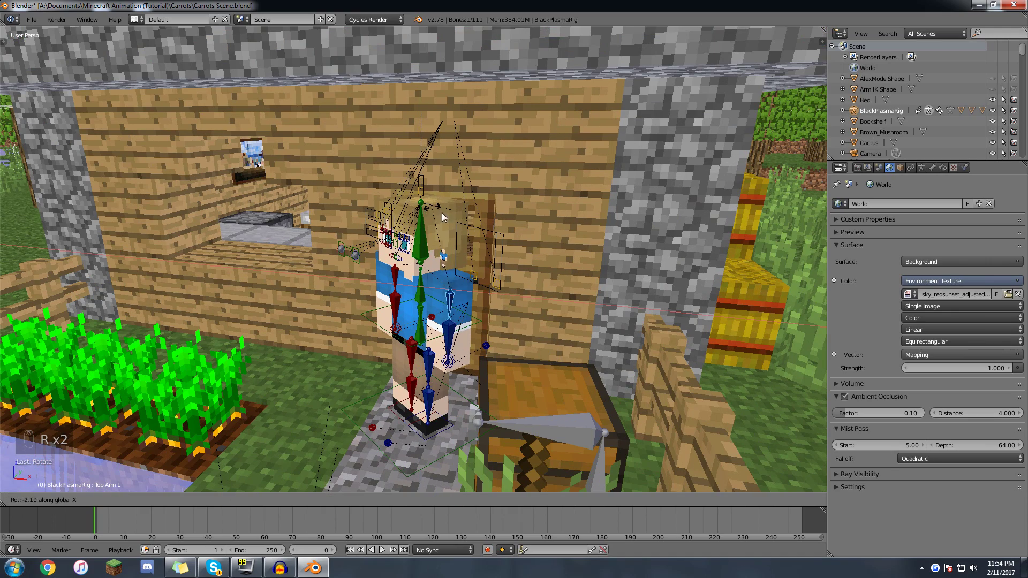
{"action": "right_click", "coordinate": [490, 298]}
{"action": "middle_click_drag", "start_coordinate": [455, 270], "coordinate": [516, 241]}
{"action": "key", "text": "r"}
{"action": "key", "text": "x"}
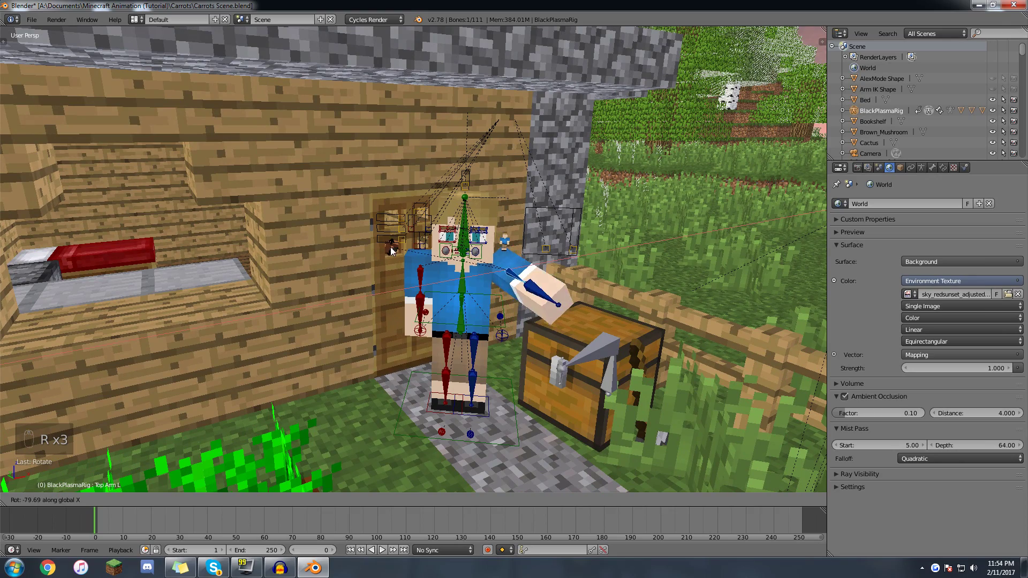
{"action": "right_click", "coordinate": [480, 281]}
- Try rotating the Top Arm L bone about its local X axis to swing the arm forward
{"action": "middle_click_drag", "start_coordinate": [481, 280], "coordinate": [448, 168]}
{"action": "key", "text": "r"}
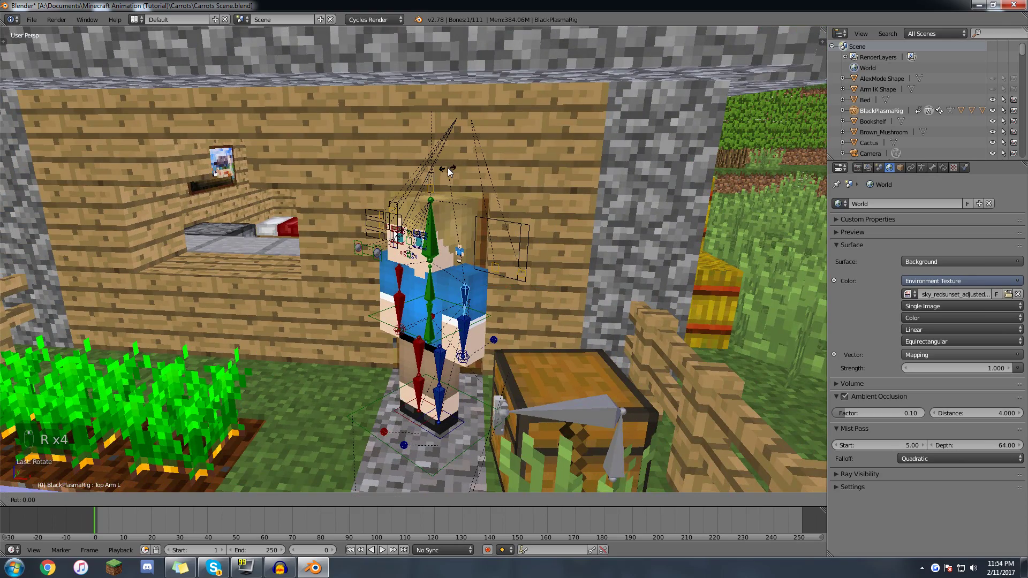
{"action": "key", "text": "x"}
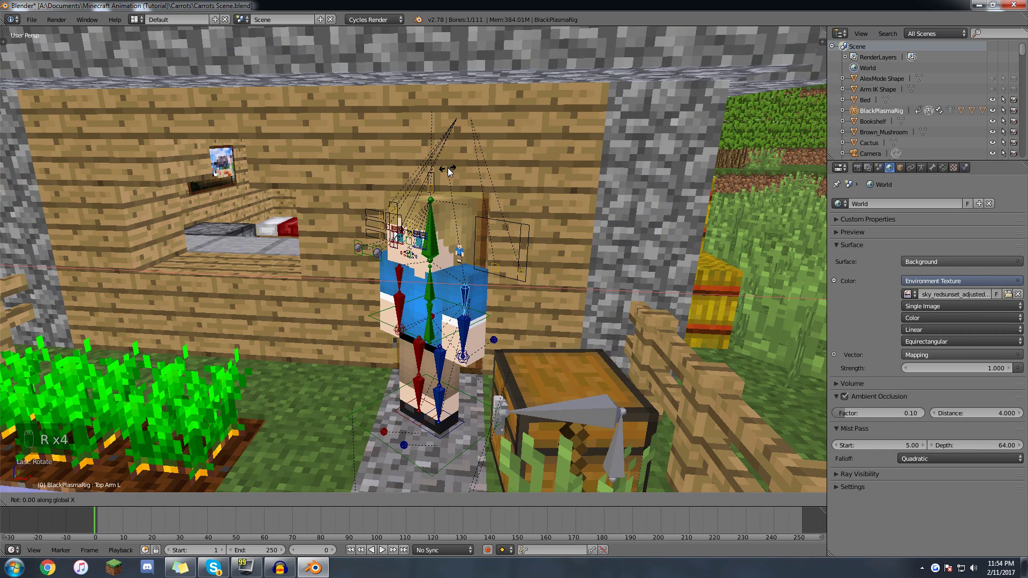
{"action": "key", "text": "x"}
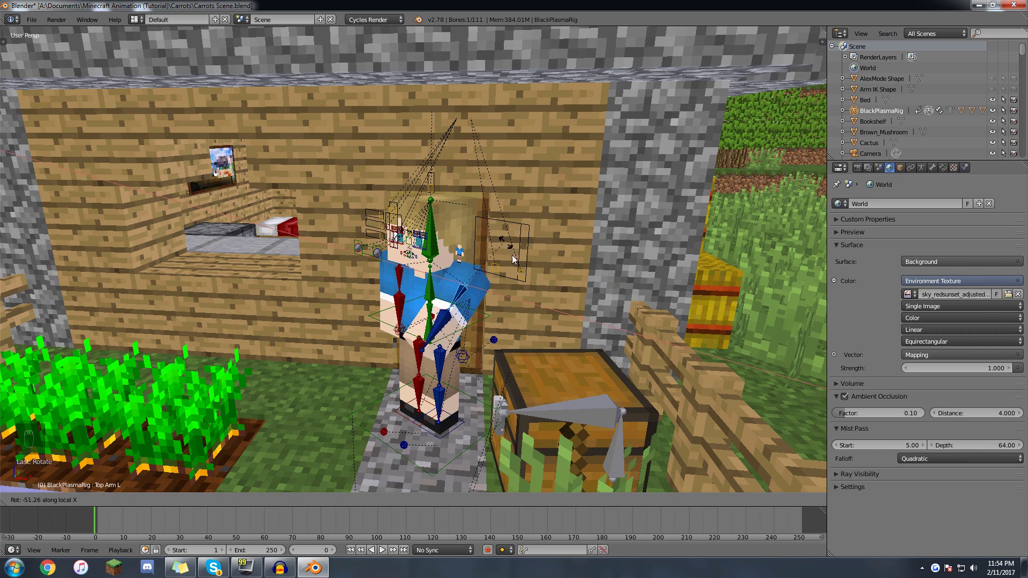
{"action": "right_click", "coordinate": [497, 270]}
{"action": "middle_click_drag", "start_coordinate": [498, 269], "coordinate": [446, 181]}
{"action": "key", "text": "r"}
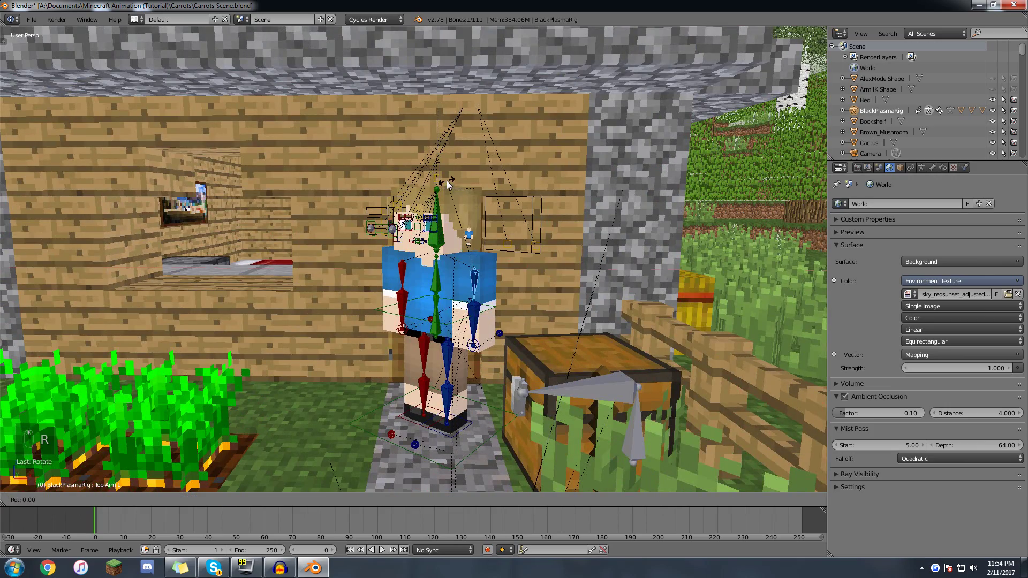
{"action": "key", "text": "x"}
{"action": "key", "text": "x"}
{"action": "right_click", "coordinate": [508, 235]}
- Try rotating the Head bone about its local Y axis and freely
{"action": "right_click", "coordinate": [436, 217]}
{"action": "middle_click_drag", "start_coordinate": [436, 217], "coordinate": [512, 217]}
{"action": "key", "text": "r"}
{"action": "key", "text": "y"}
{"action": "key", "text": "y"}
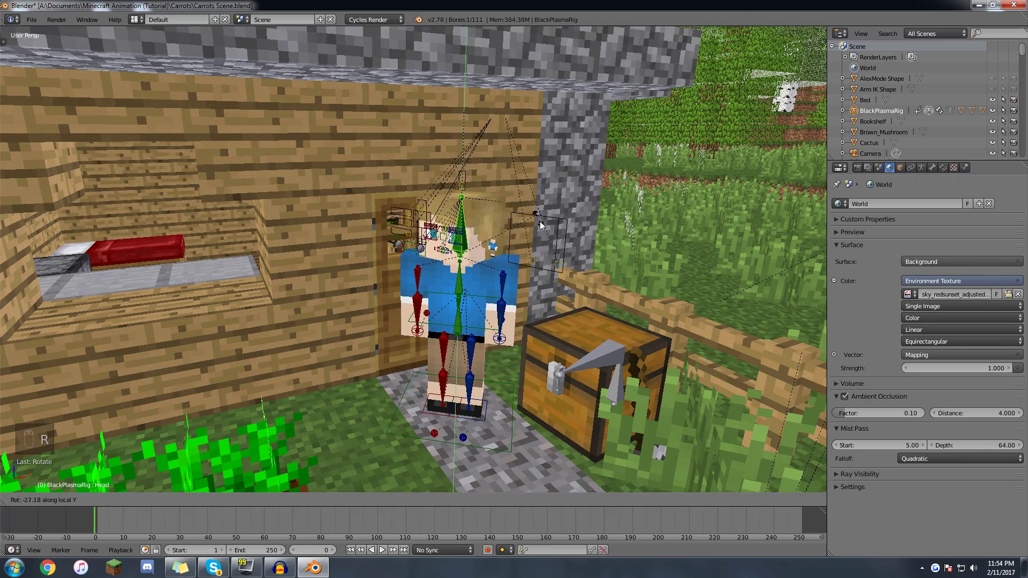
{"action": "left_click", "coordinate": [500, 255]}
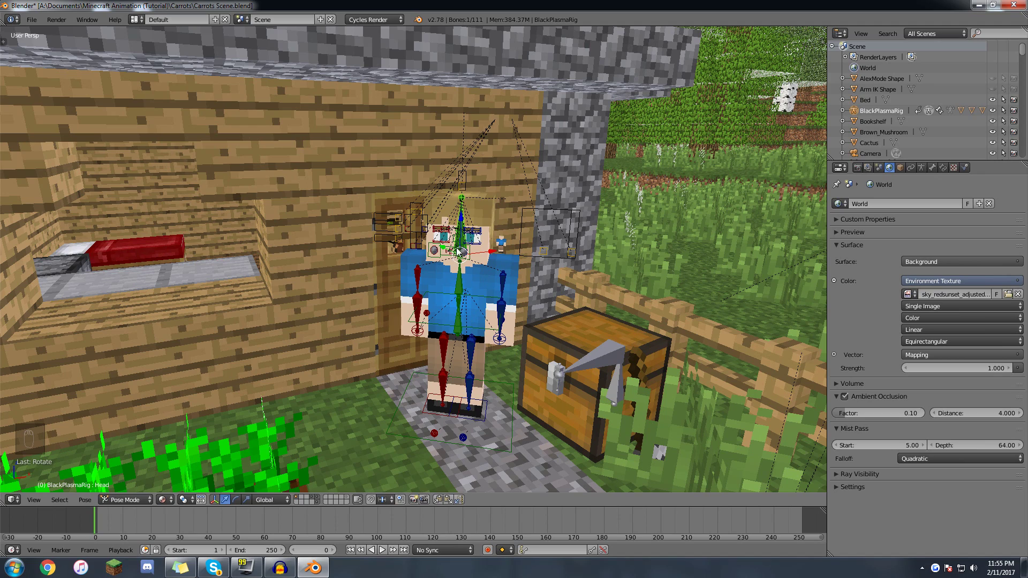
{"action": "key", "text": "r"}
{"action": "right_click", "coordinate": [469, 175]}
- Try rotating the Top Arm R bone freely and about its local X axis to raise the arm forward
{"action": "right_click", "coordinate": [416, 269]}
{"action": "key", "text": "r"}
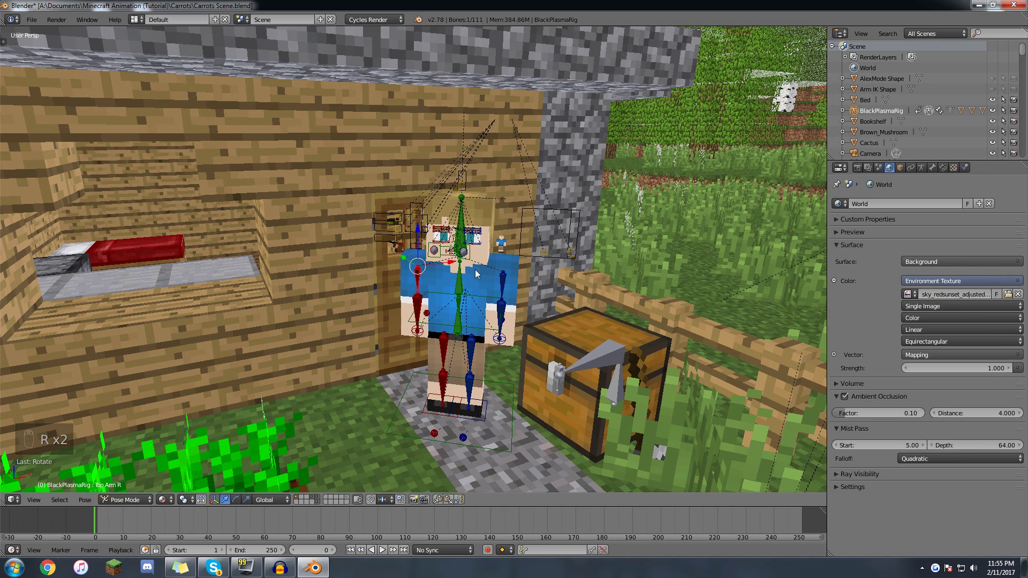
{"action": "right_click", "coordinate": [409, 140]}
{"action": "middle_click_drag", "start_coordinate": [439, 180], "coordinate": [401, 191]}
{"action": "key", "text": "r"}
{"action": "key", "text": "x"}
{"action": "key", "text": "x"}
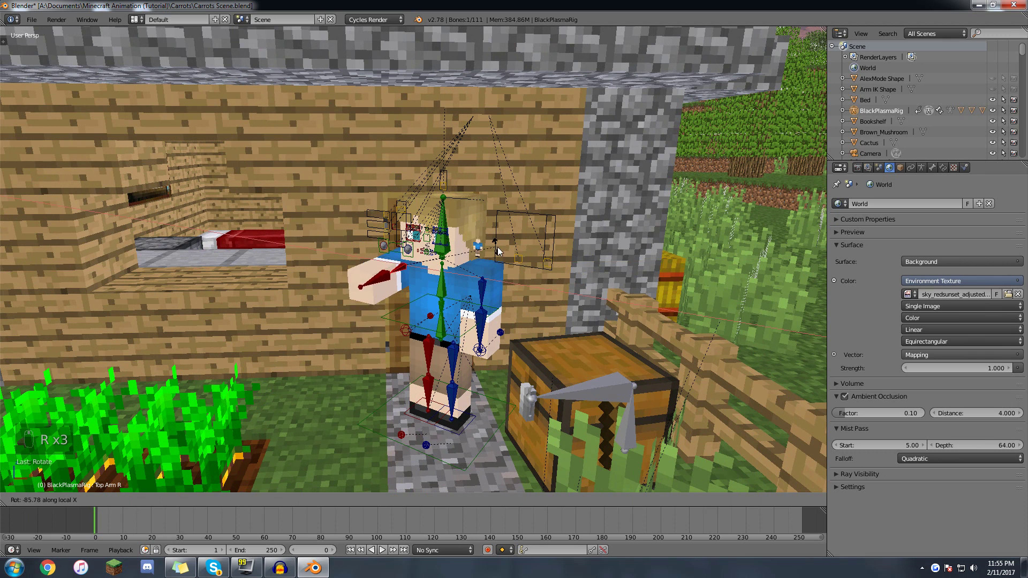
{"action": "right_click", "coordinate": [446, 262]}
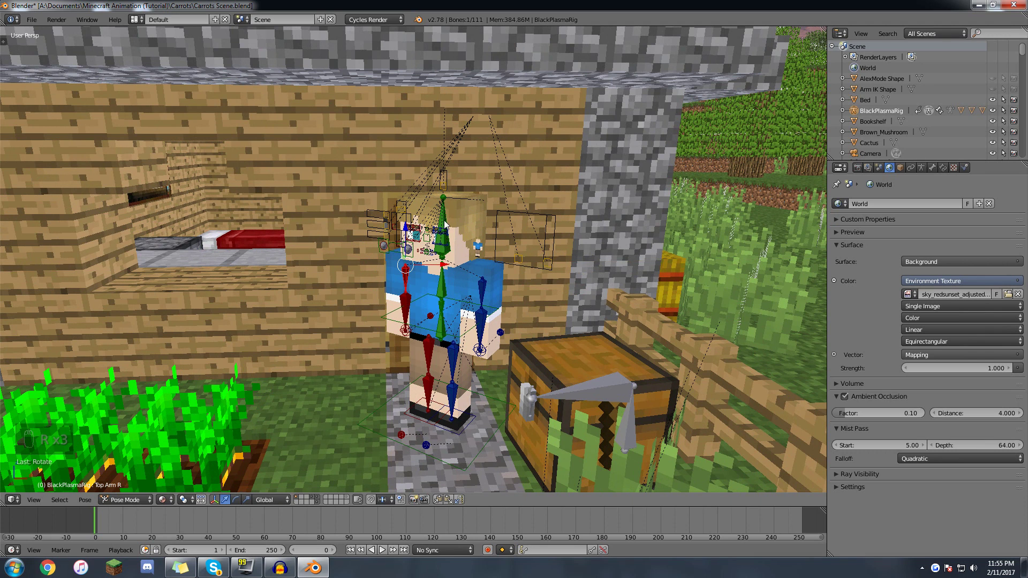
- Try rotating the Head bone freely and with trackball rotation
{"action": "right_click", "coordinate": [512, 183]}
{"action": "key", "text": "r"}
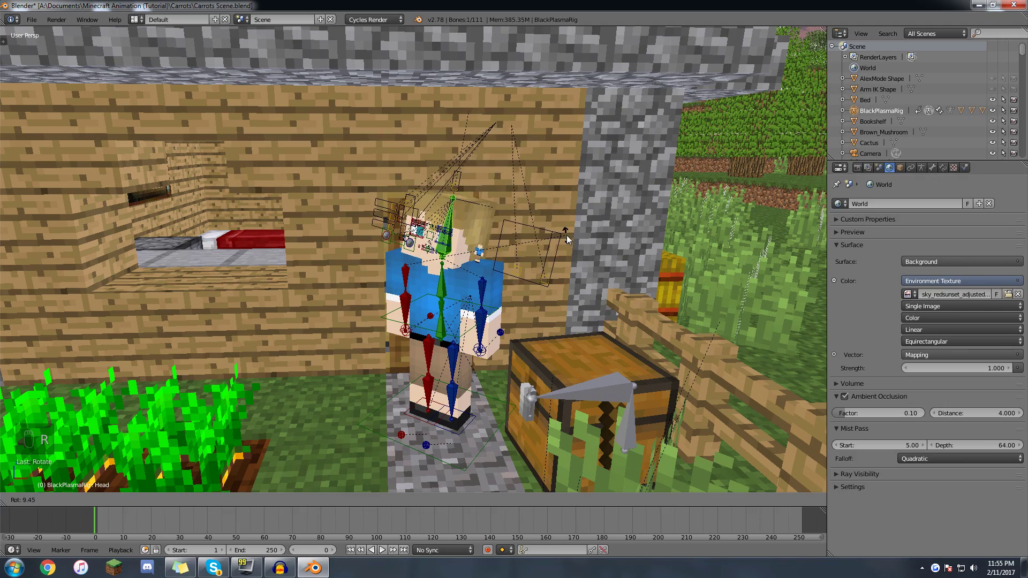
{"action": "right_click", "coordinate": [528, 201]}
{"action": "middle_click_drag", "start_coordinate": [528, 201], "coordinate": [454, 268]}
{"action": "key", "text": "r"}
{"action": "key", "text": "r"}
{"action": "right_click", "coordinate": [448, 162]}
- Clear the Head bone's pose rotation and trackball-rotate the head towards the carrot side
{"action": "key", "text": "alt+r"}
{"action": "scroll", "coordinate": [461, 244], "scroll_direction": "up", "scroll_amount": 2}
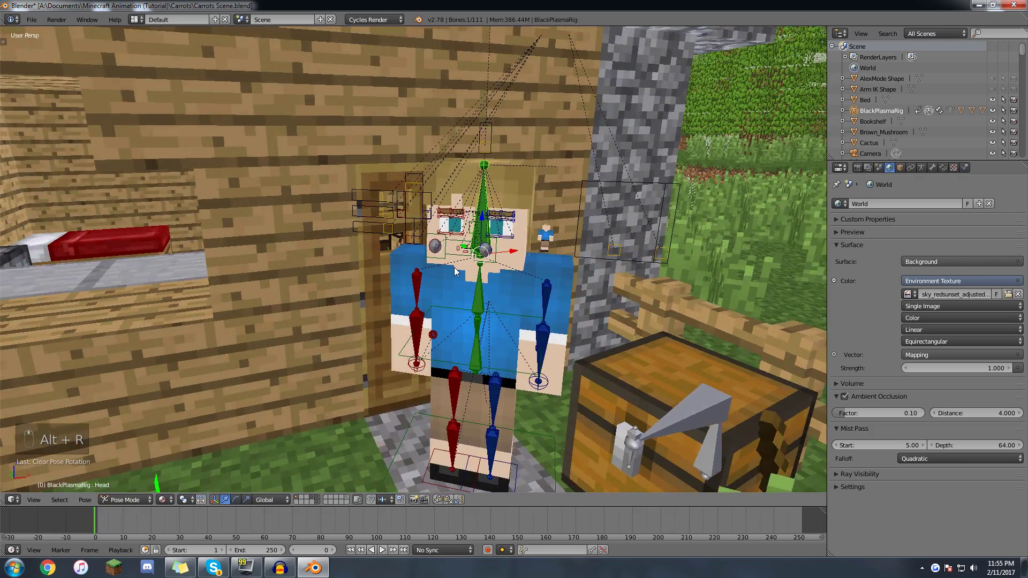
{"action": "scroll", "coordinate": [454, 268], "scroll_direction": "down", "scroll_amount": 1}
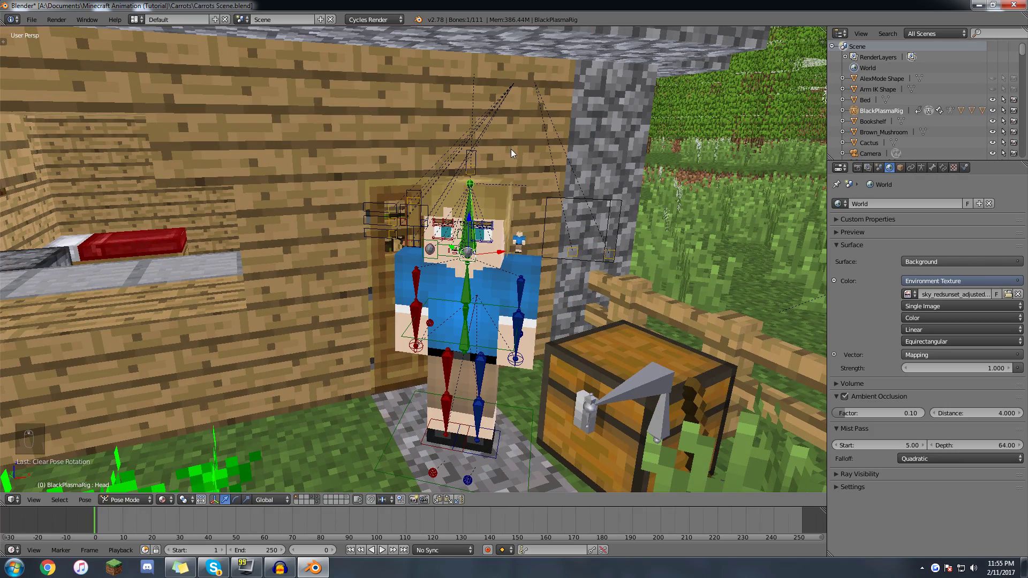
{"action": "key", "text": "r"}
{"action": "key", "text": "r"}
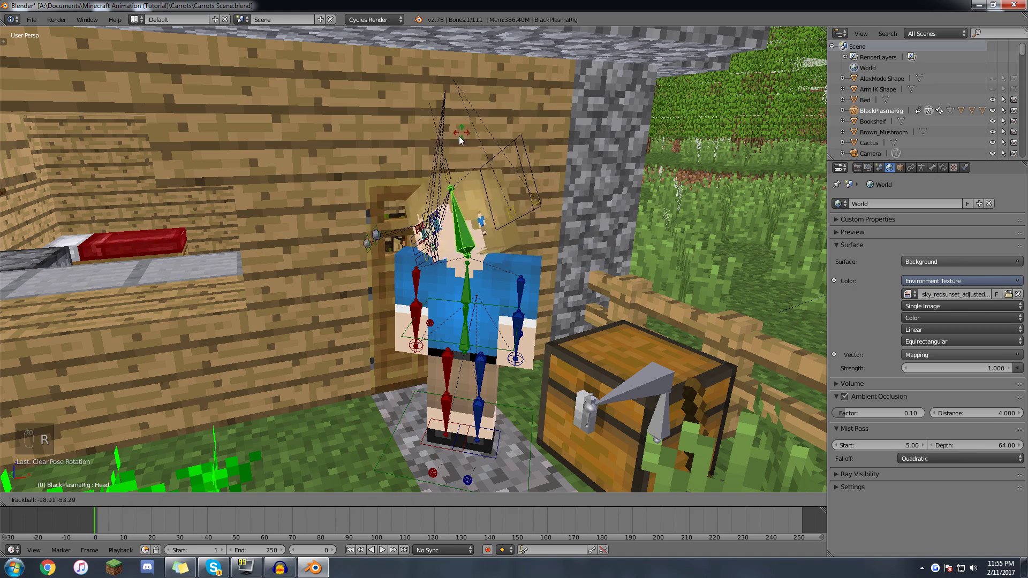
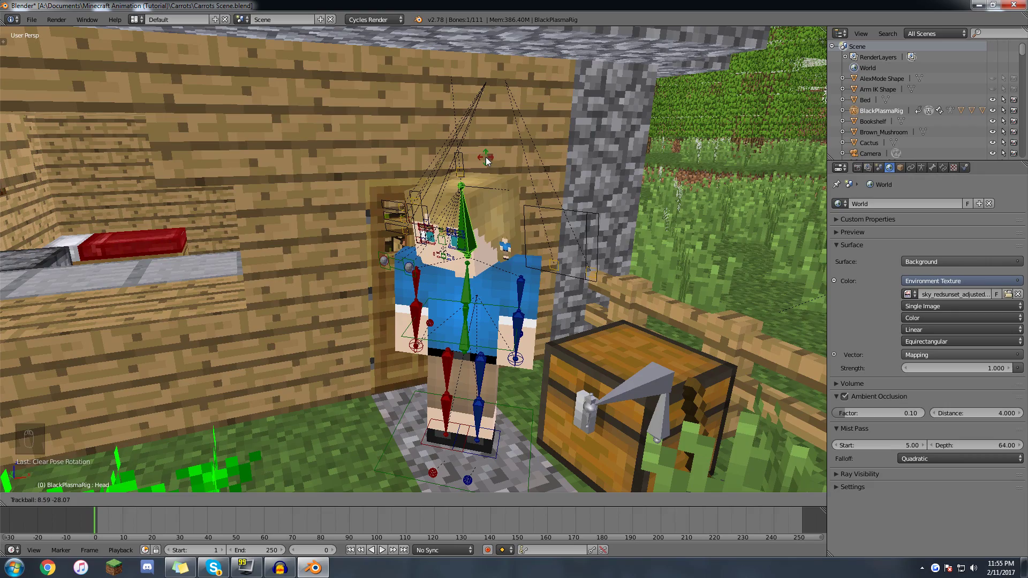
{"action": "left_click", "coordinate": [485, 177]}
- Turn the Head bone back towards the front with trackball rotations made from different viewing angles
{"action": "middle_click_drag", "start_coordinate": [485, 176], "coordinate": [469, 232]}
{"action": "key", "text": "r"}
{"action": "key", "text": "r"}
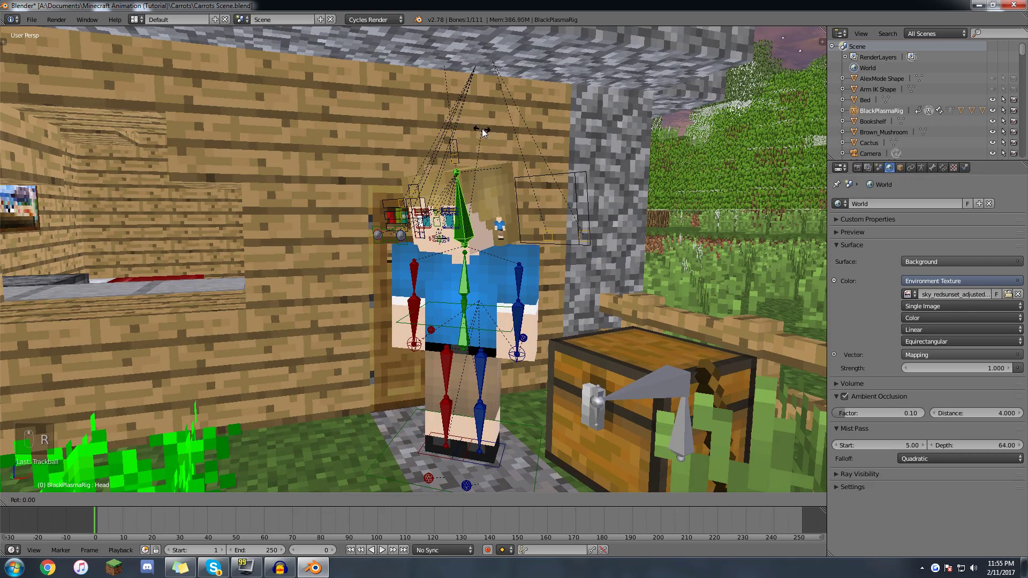
{"action": "left_click", "coordinate": [530, 121]}
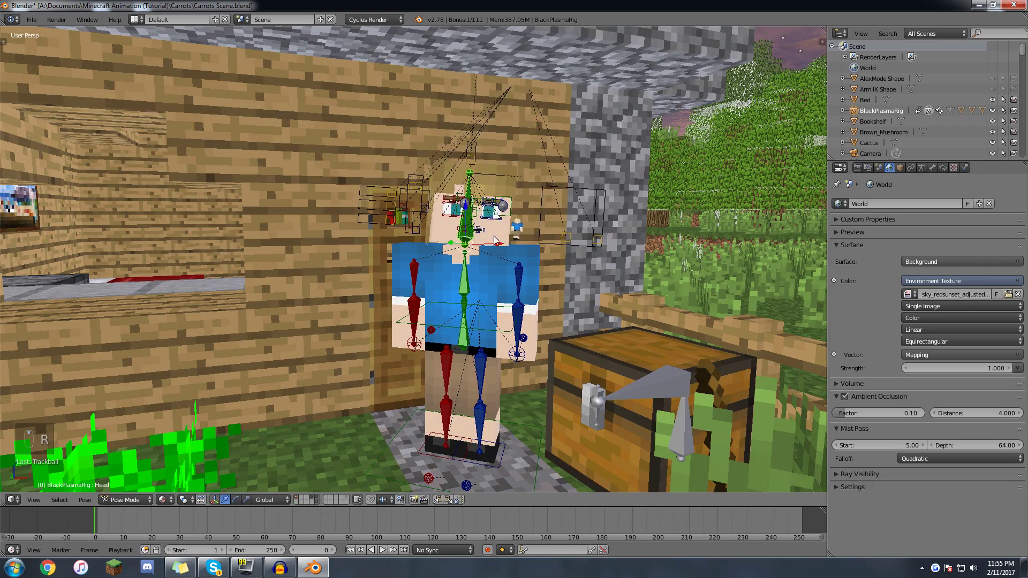
{"action": "middle_click_drag", "start_coordinate": [528, 210], "coordinate": [470, 220]}
{"action": "key", "text": "r"}
{"action": "left_click", "coordinate": [472, 139]}
{"action": "key", "text": "r"}
{"action": "key", "text": "r"}
{"action": "left_click", "coordinate": [484, 148]}
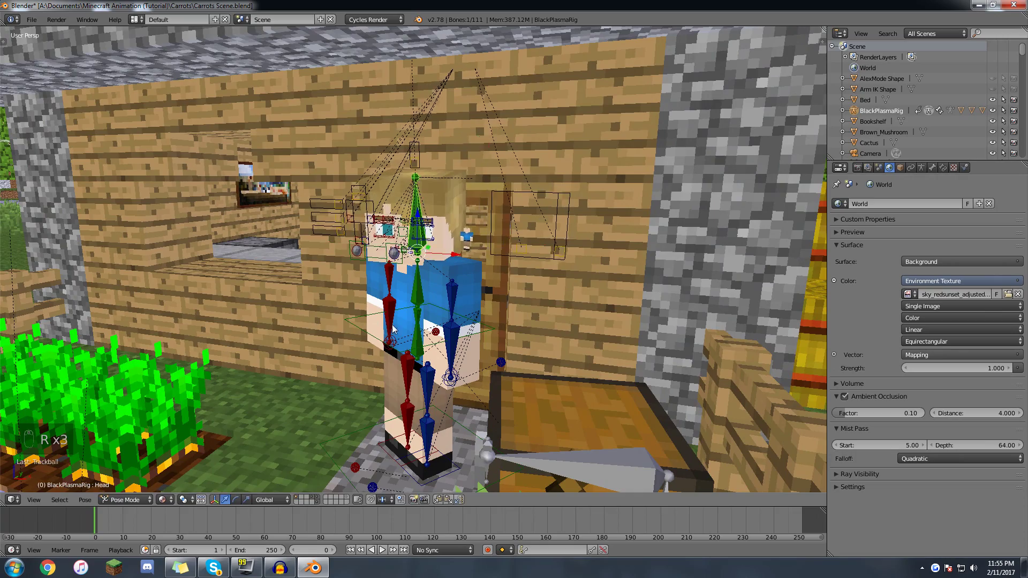
- Adjust the Head bone's tilt with further trackball rotations so the face looks slightly upward
{"action": "middle_click_drag", "start_coordinate": [484, 148], "coordinate": [527, 251]}
{"action": "key", "text": "r"}
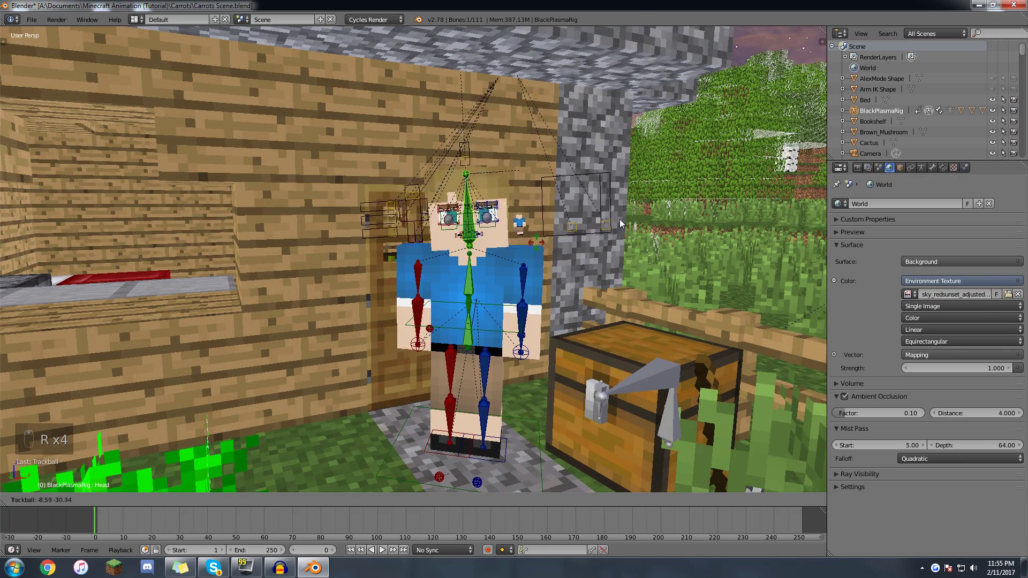
{"action": "left_click", "coordinate": [554, 241]}
{"action": "middle_click_drag", "start_coordinate": [555, 241], "coordinate": [471, 258]}
{"action": "key", "text": "r"}
{"action": "key", "text": "r"}
{"action": "left_click", "coordinate": [454, 263]}
{"action": "middle_click_drag", "start_coordinate": [418, 390], "coordinate": [493, 366]}
{"action": "key", "text": "r"}
{"action": "key", "text": "r"}
{"action": "left_click", "coordinate": [407, 180]}
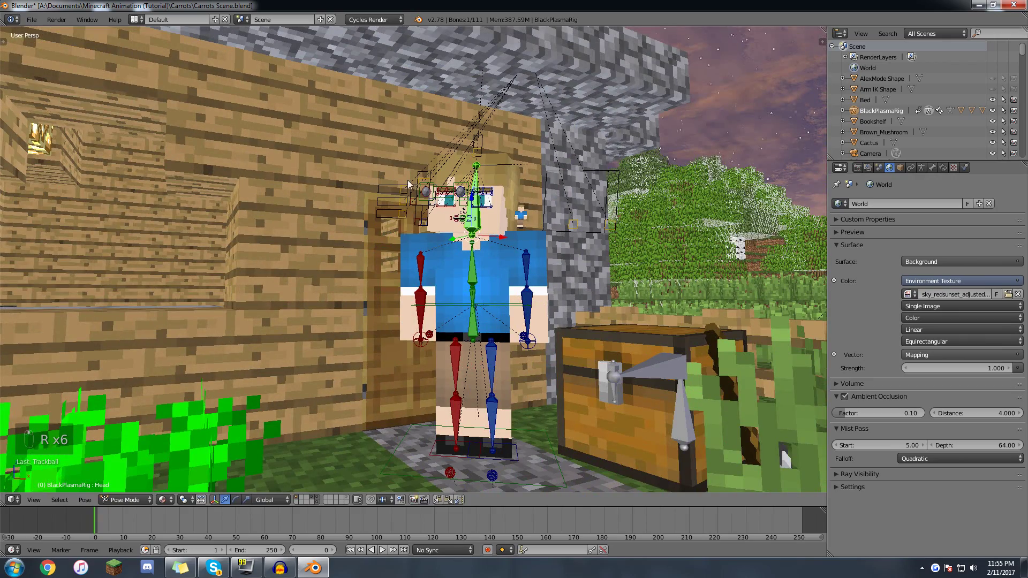
- Rotate the Top Arm R bone freely from two viewing angles to bring the arm away from the body
{"action": "right_click", "coordinate": [420, 267]}
{"action": "key", "text": "r"}
{"action": "right_click", "coordinate": [427, 143]}
{"action": "key", "text": "r"}
{"action": "left_click", "coordinate": [490, 169]}
{"action": "middle_click_drag", "start_coordinate": [490, 171], "coordinate": [437, 304]}
{"action": "key", "text": "r"}
{"action": "left_click", "coordinate": [608, 278]}
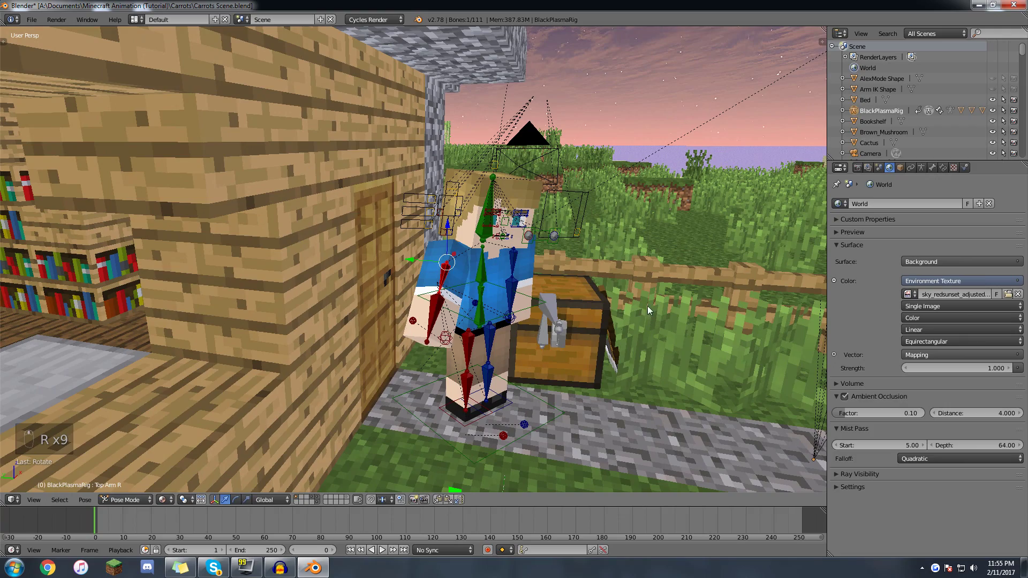
- Rotate the Bottom Arm R bone freely to bend the forearm forward
{"action": "right_click", "coordinate": [437, 318]}
{"action": "key", "text": "r"}
{"action": "left_click", "coordinate": [734, 297]}
{"action": "middle_click_drag", "start_coordinate": [734, 297], "coordinate": [475, 302]}
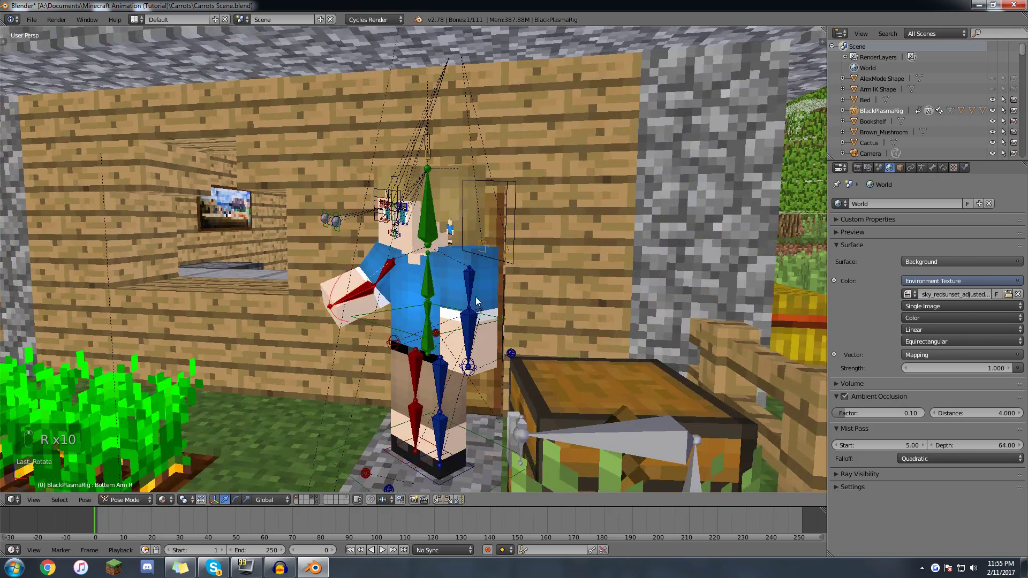
- Trackball-rotate the Top Arm L bone outward and bend the left forearm bone forward at the elbow
{"action": "key", "text": "r"}
{"action": "key", "text": "r"}
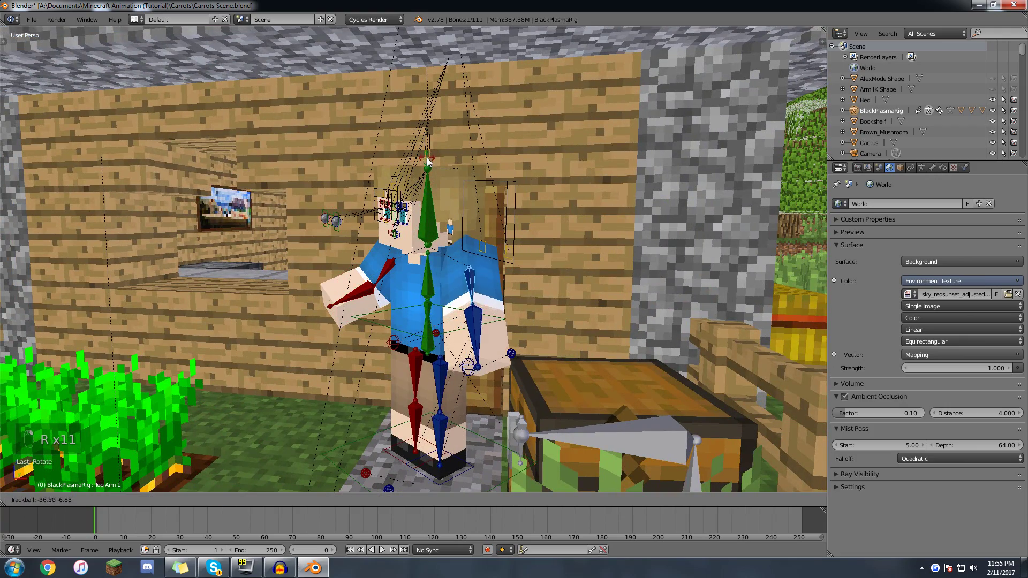
{"action": "right_click", "coordinate": [490, 324]}
{"action": "middle_click_drag", "start_coordinate": [489, 324], "coordinate": [416, 349]}
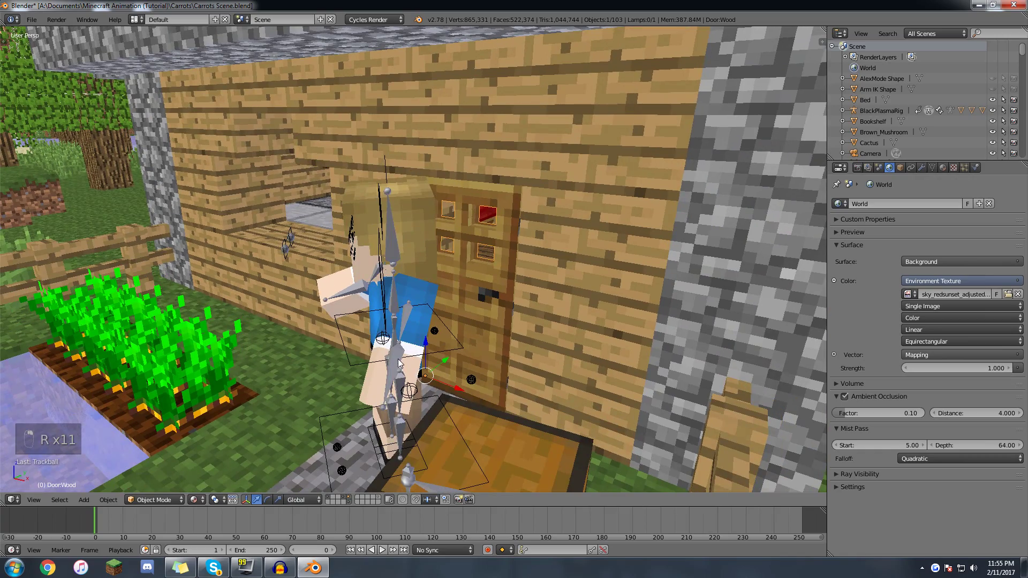
{"action": "right_click", "coordinate": [390, 340]}
{"action": "key", "text": "r"}
{"action": "left_click", "coordinate": [452, 297]}
- Adjust the Torso bone with trackball rotations from different viewing angles
{"action": "middle_click_drag", "start_coordinate": [401, 364], "coordinate": [470, 269]}
{"action": "left_click", "coordinate": [517, 207]}
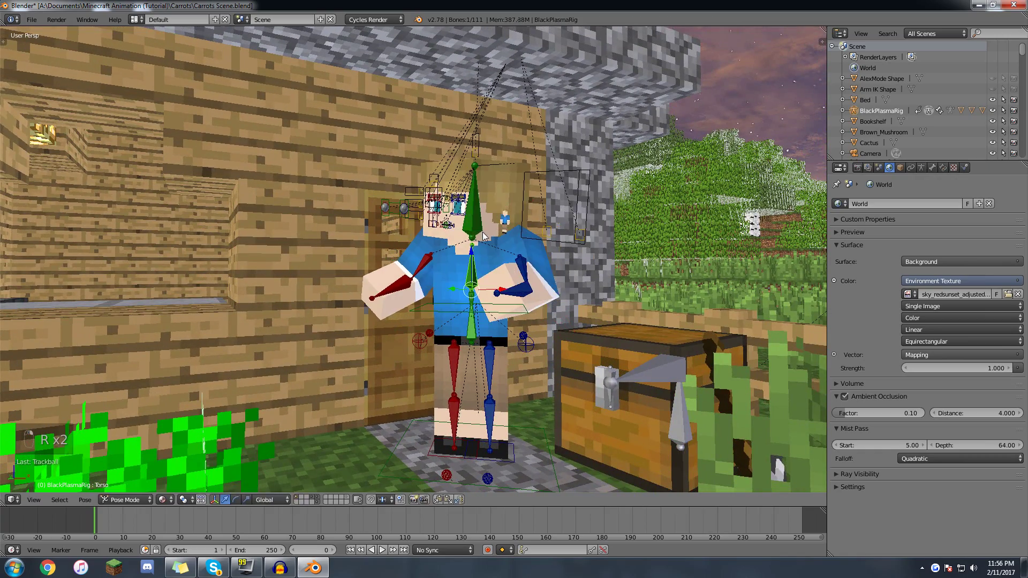
{"action": "middle_click_drag", "start_coordinate": [518, 207], "coordinate": [507, 320]}
{"action": "key", "text": "r"}
{"action": "key", "text": "r"}
{"action": "left_click", "coordinate": [517, 322]}
- Try moving the Pelvis bone slightly sideways and down
{"action": "middle_click_drag", "start_coordinate": [507, 325], "coordinate": [485, 286]}
{"action": "middle_click_drag", "start_coordinate": [522, 412], "coordinate": [467, 300]}
{"action": "scroll", "coordinate": [464, 280], "scroll_direction": "up", "scroll_amount": 1}
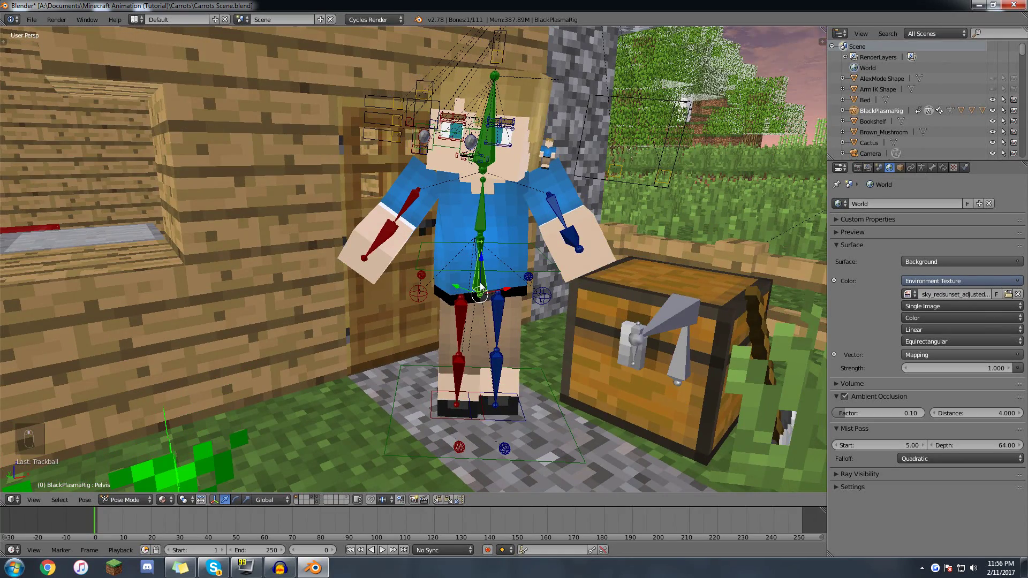
{"action": "key", "text": "g"}
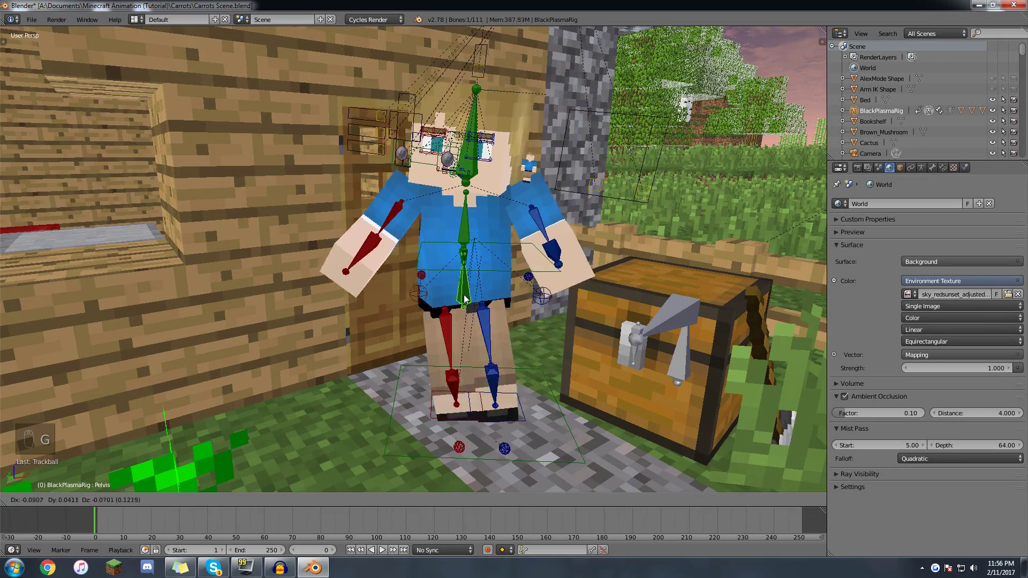
{"action": "right_click", "coordinate": [475, 324]}
- Try rotating the Top Leg R and Bottom Leg R bones freely
{"action": "middle_click_drag", "start_coordinate": [445, 331], "coordinate": [436, 304]}
{"action": "right_click", "coordinate": [442, 289]}
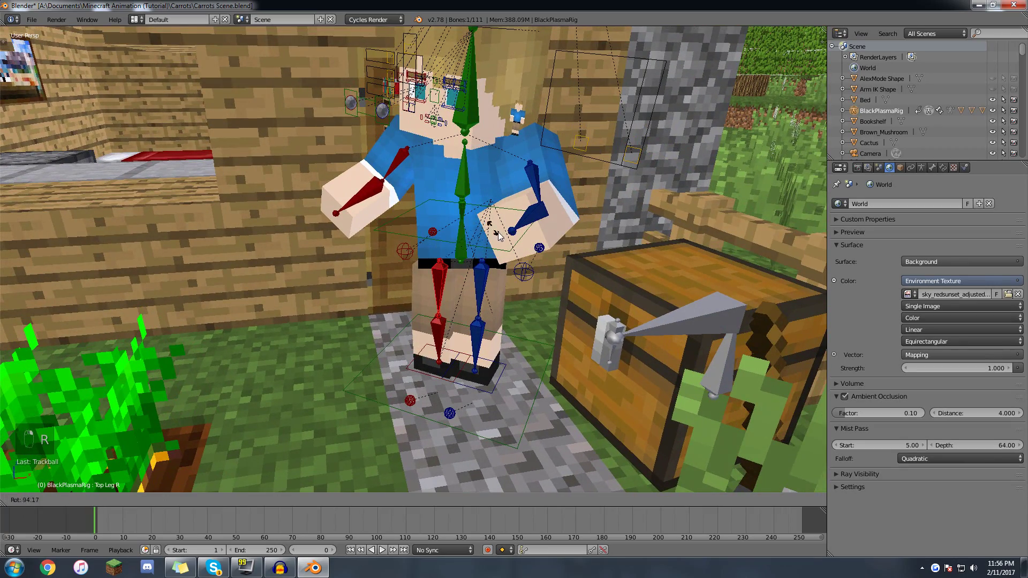
{"action": "right_click", "coordinate": [438, 338]}
{"action": "key", "text": "r"}
{"action": "right_click", "coordinate": [488, 269]}
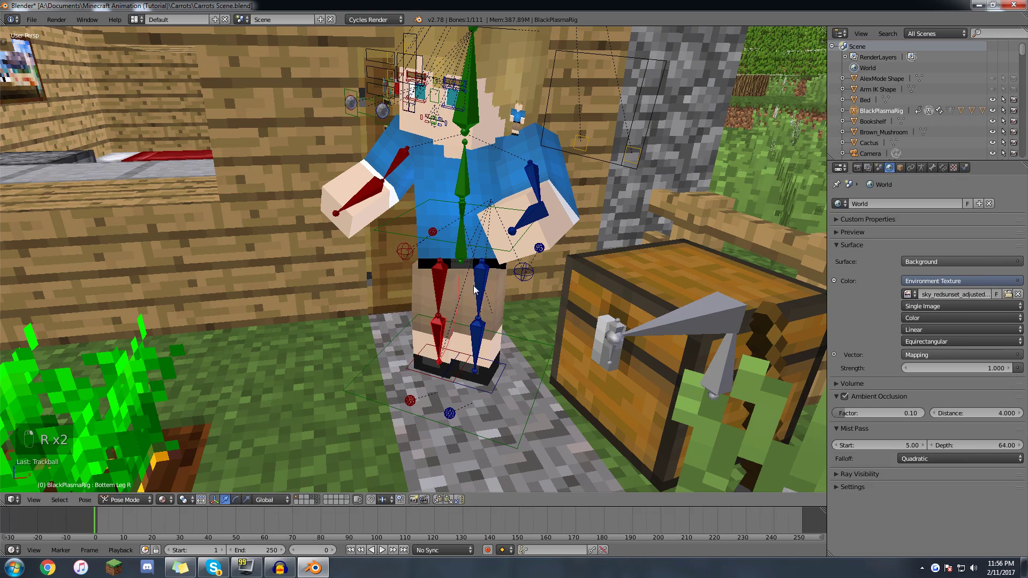
- Try lowering the Pelvis bone further so that both knees bend
{"action": "middle_click_drag", "start_coordinate": [415, 393], "coordinate": [462, 273]}
{"action": "right_click", "coordinate": [474, 238]}
{"action": "key", "text": "g"}
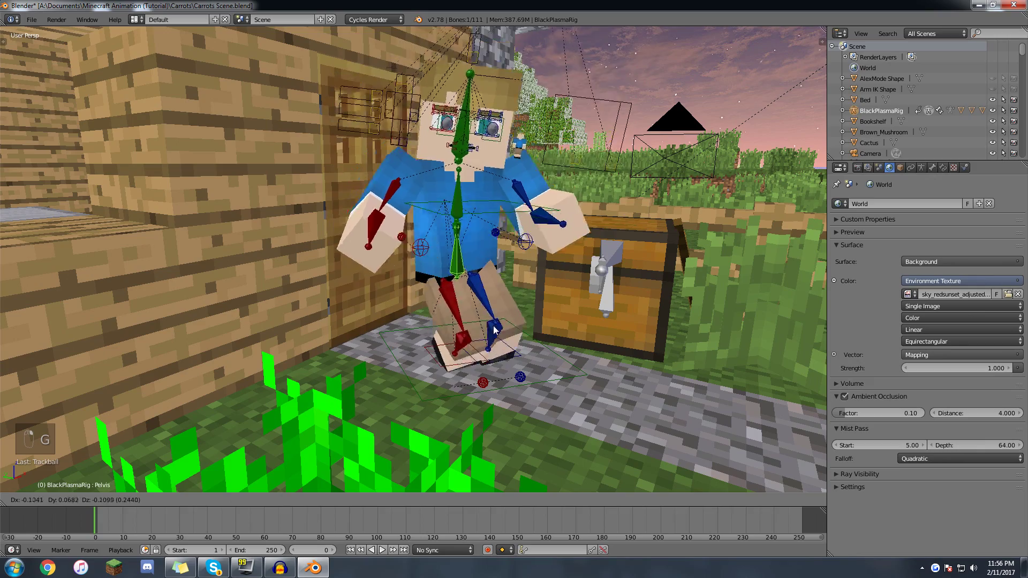
{"action": "right_click", "coordinate": [463, 343]}
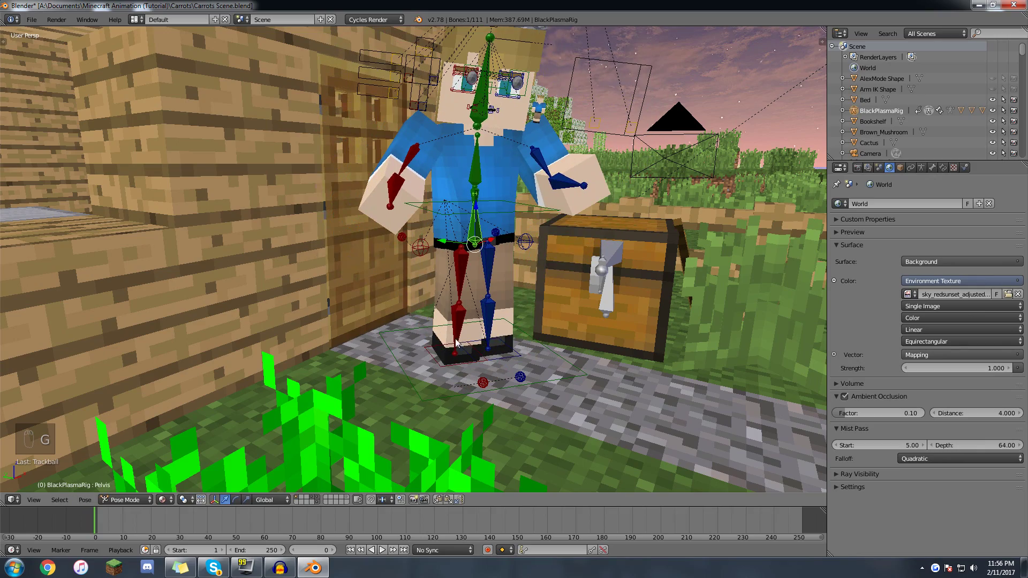
- Try moving the right leg's Leg IK R.002 control from two different viewing angles
{"action": "right_click", "coordinate": [445, 351]}
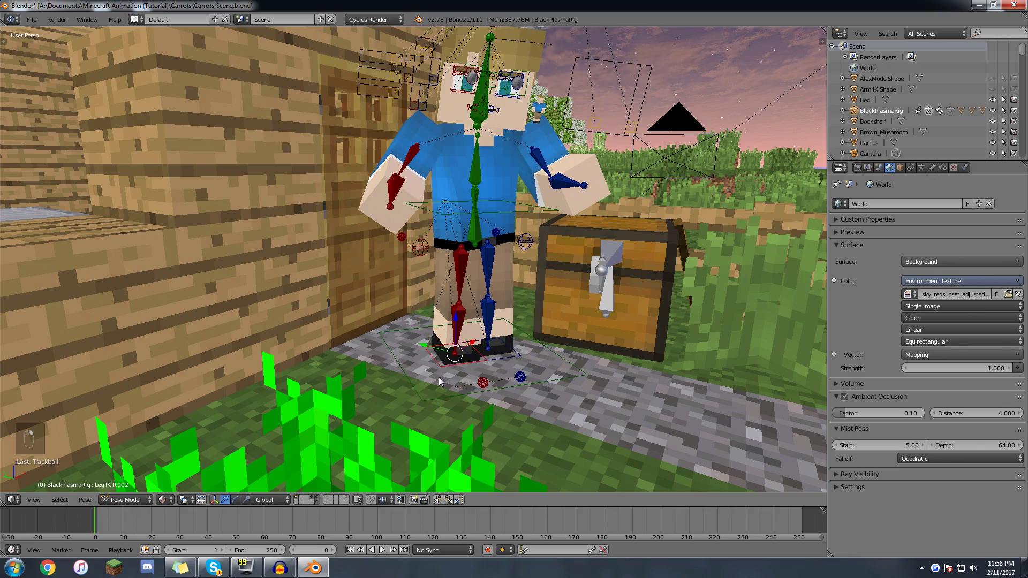
{"action": "middle_click_drag", "start_coordinate": [489, 353], "coordinate": [422, 358]}
{"action": "scroll", "coordinate": [488, 246], "scroll_direction": "down", "scroll_amount": 1}
{"action": "middle_click_drag", "start_coordinate": [488, 247], "coordinate": [477, 254]}
{"action": "middle_click_drag", "start_coordinate": [462, 407], "coordinate": [445, 355]}
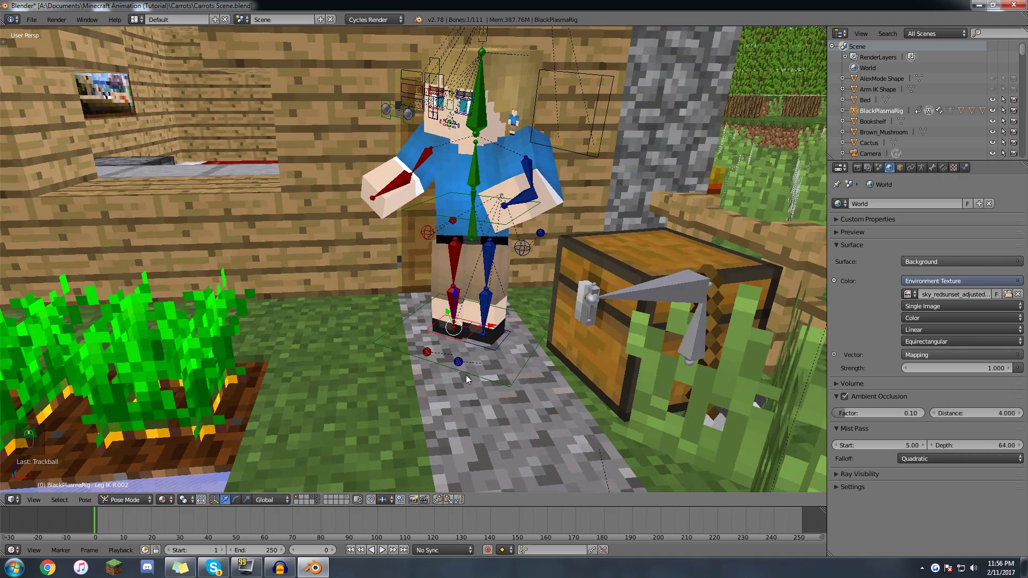
{"action": "key", "text": "g"}
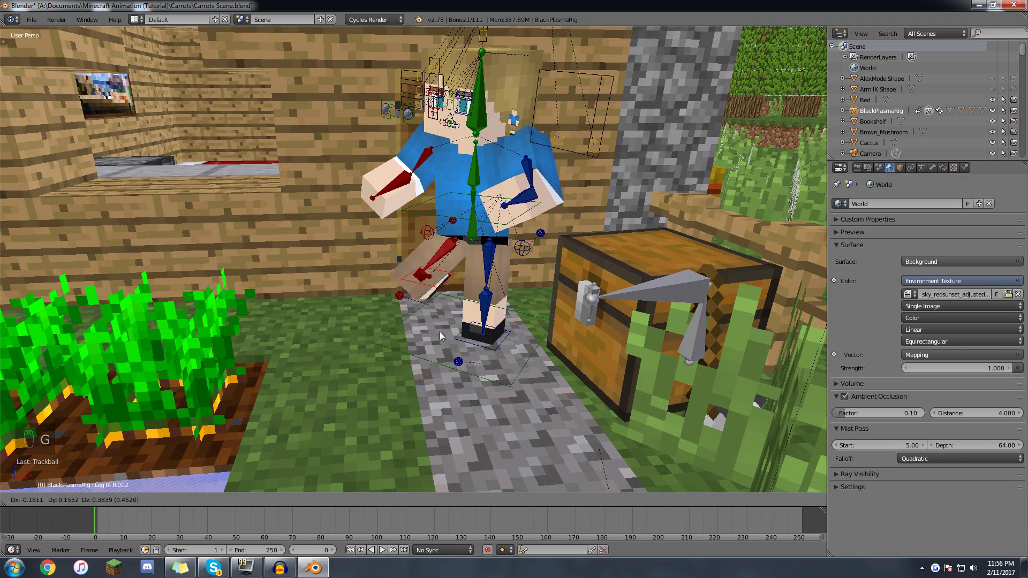
{"action": "right_click", "coordinate": [424, 395]}
{"action": "middle_click_drag", "start_coordinate": [445, 352], "coordinate": [414, 368]}
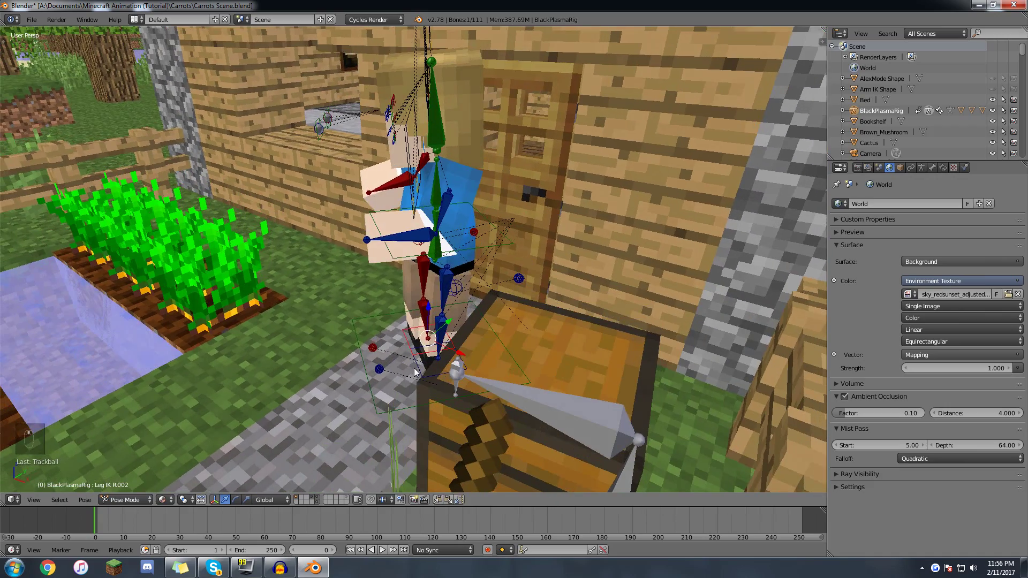
{"action": "key", "text": "g"}
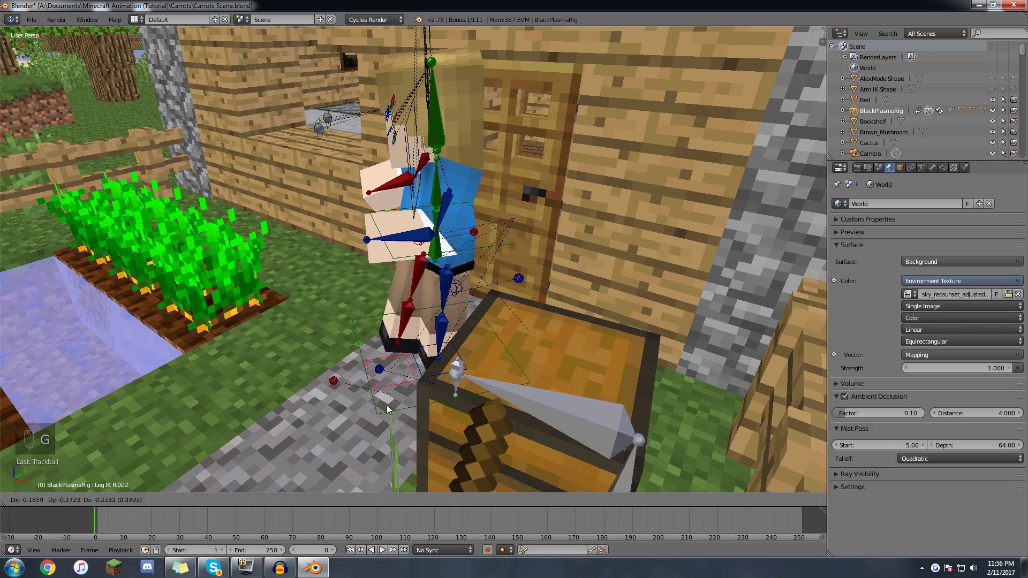
{"action": "right_click", "coordinate": [384, 394]}
- Clear the Torso bone's pose rotation and select the Root bone
{"action": "middle_click_drag", "start_coordinate": [392, 251], "coordinate": [467, 232]}
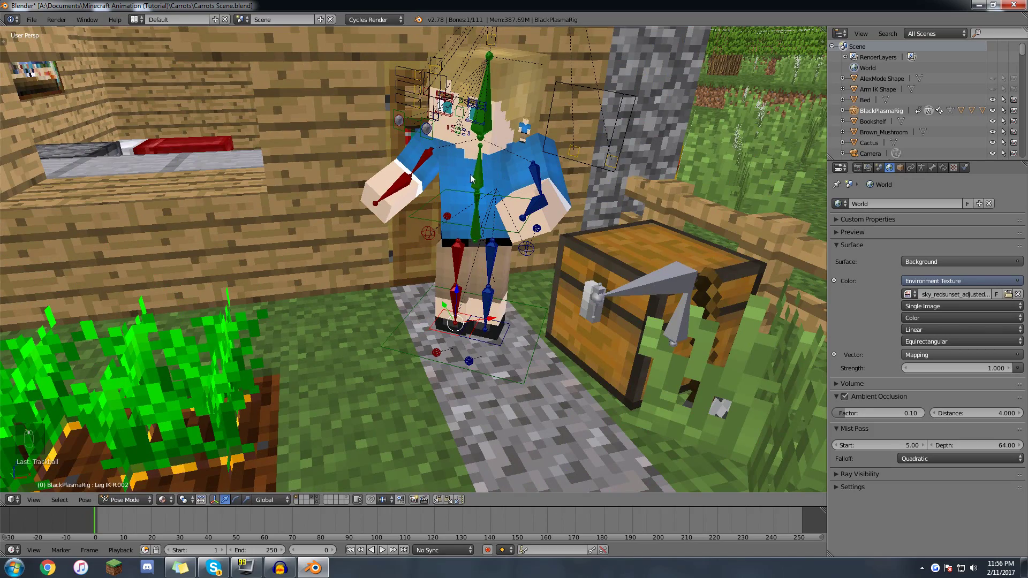
{"action": "right_click", "coordinate": [483, 156]}
{"action": "key", "text": "g"}
{"action": "key", "text": "r"}
{"action": "right_click", "coordinate": [536, 176]}
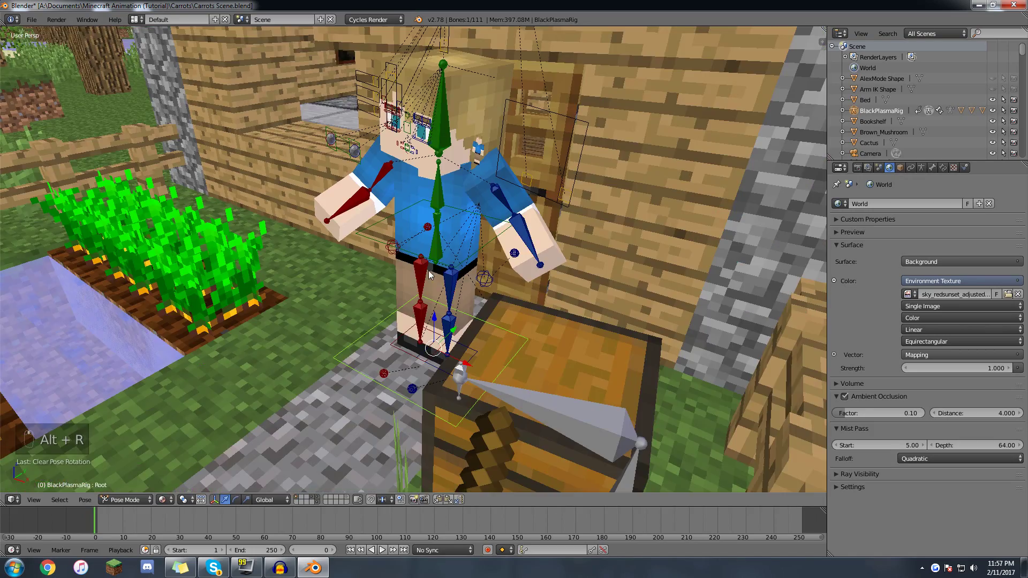
{"action": "middle_click_drag", "start_coordinate": [430, 275], "coordinate": [454, 260]}
{"action": "right_click", "coordinate": [472, 128]}
{"action": "key", "text": "alt+r"}
{"action": "right_click", "coordinate": [488, 296]}
- Play the animation briefly and view the scene through the camera
{"action": "middle_click_drag", "start_coordinate": [489, 297], "coordinate": [446, 297]}
{"action": "scroll", "coordinate": [446, 296], "scroll_direction": "down", "scroll_amount": 5}
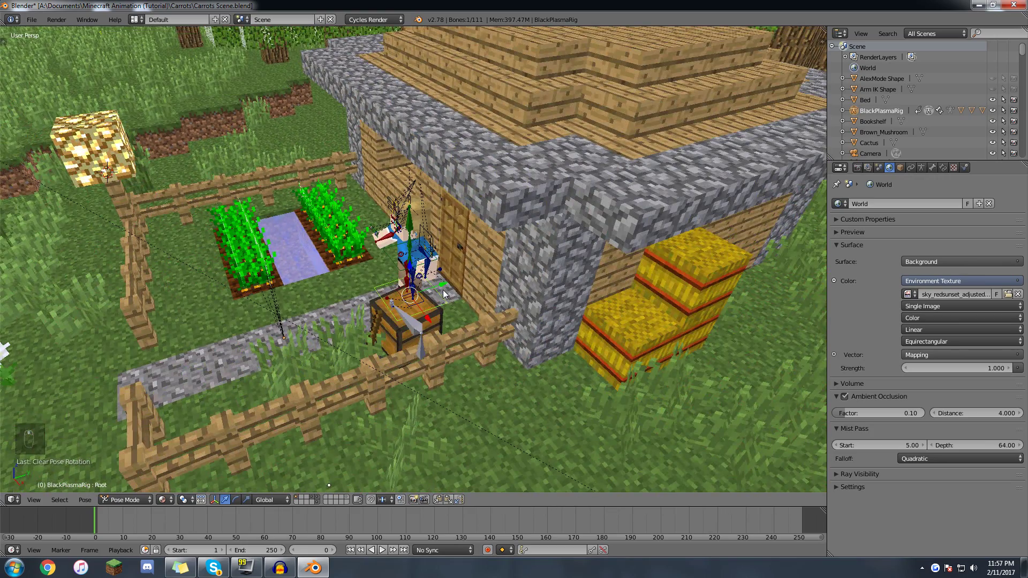
{"action": "key", "text": "alt+a"}
{"action": "key", "text": "alt+a"}
{"action": "scroll", "coordinate": [304, 271], "scroll_direction": "down", "scroll_amount": 5}
{"action": "middle_click_drag", "start_coordinate": [303, 271], "coordinate": [339, 254]}
{"action": "scroll", "coordinate": [339, 253], "scroll_direction": "down", "scroll_amount": 2}
{"action": "key", "text": "KP_0"}
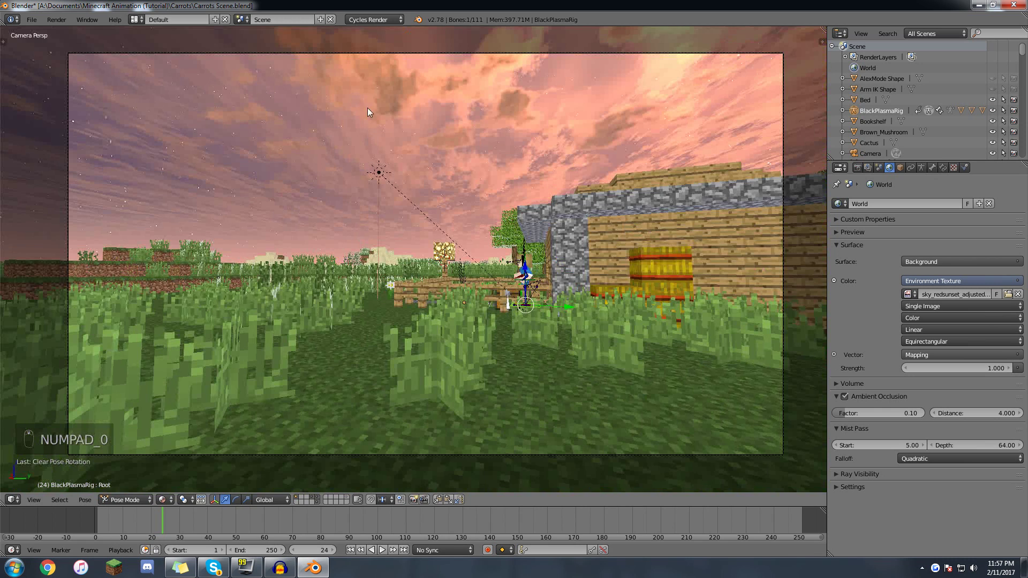
- Select the camera, then return the playhead to frame 0 and preview the playback
{"action": "right_click", "coordinate": [383, 54]}
{"action": "middle_click_drag", "start_coordinate": [127, 520], "coordinate": [213, 513]}
{"action": "scroll", "coordinate": [213, 513], "scroll_direction": "up", "scroll_amount": 2}
{"action": "left_click", "coordinate": [137, 513]}
{"action": "key", "text": "alt+a"}
{"action": "key", "text": "Escape"}
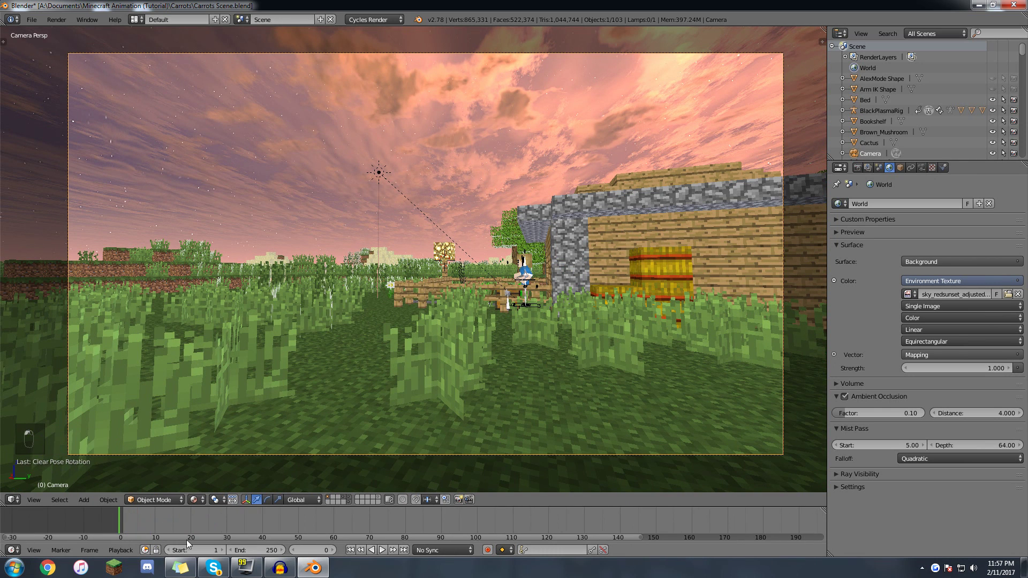
- Try a start frame of 0 with a short playback, then restore the start frame to 1
{"action": "left_click", "coordinate": [206, 550]}
{"action": "type", "text": "0"}
{"action": "key", "text": "Return"}
{"action": "key", "text": "alt+a"}
{"action": "key", "text": "alt+a"}
{"action": "left_click", "coordinate": [193, 550]}
{"action": "type", "text": "1"}
{"action": "key", "text": "Return"}
{"action": "key", "text": "a"}
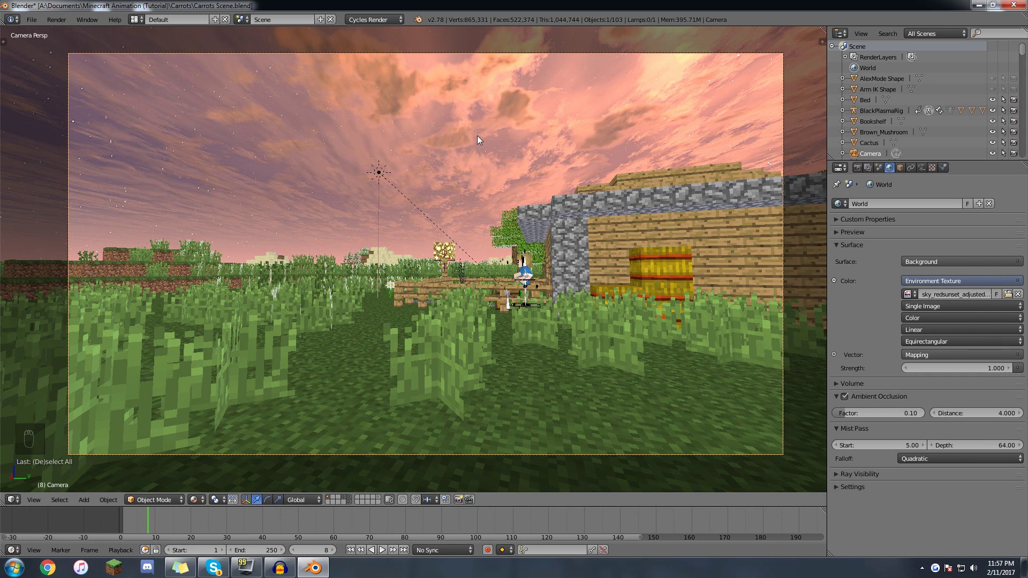
{"action": "key", "text": "a"}
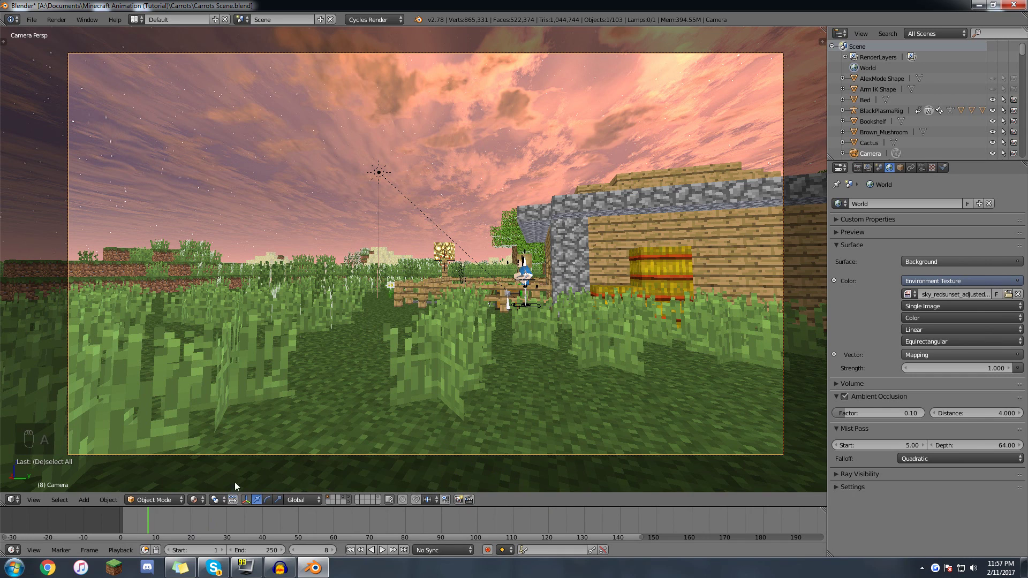
- Fly the camera away from the house to look over the water and the distant sandy hills
{"action": "key", "text": "shift+f"}
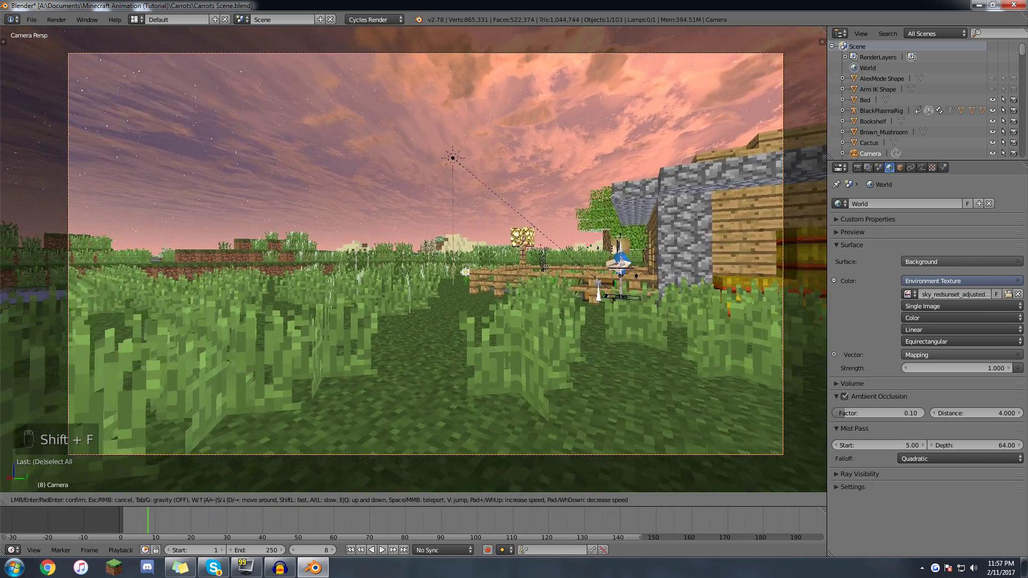
{"action": "key", "text": "w"}
{"action": "left_click", "coordinate": [414, 259]}
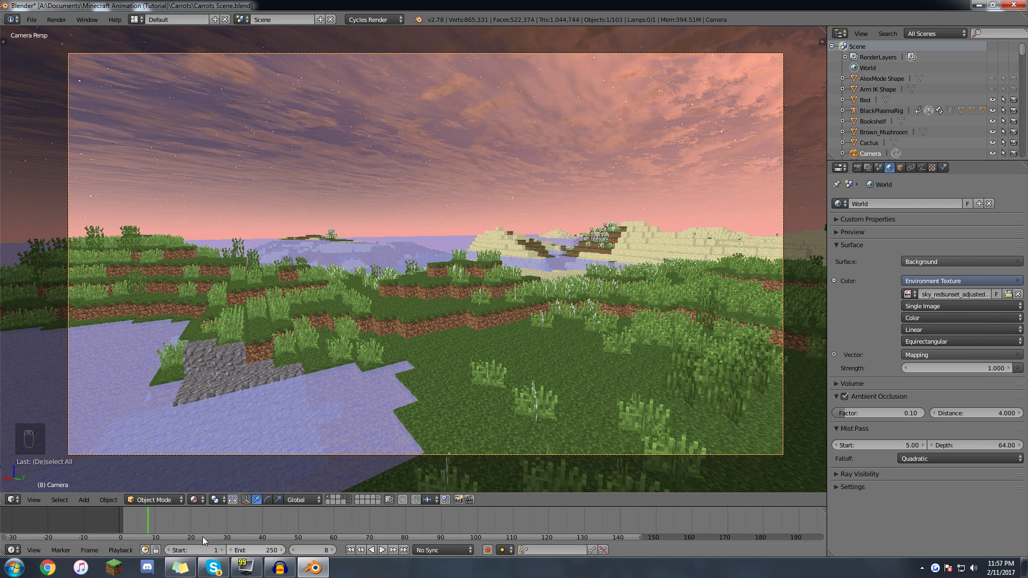
- Set the animation's start frame to 0 and preview the playback from the beginning
{"action": "left_click", "coordinate": [197, 550]}
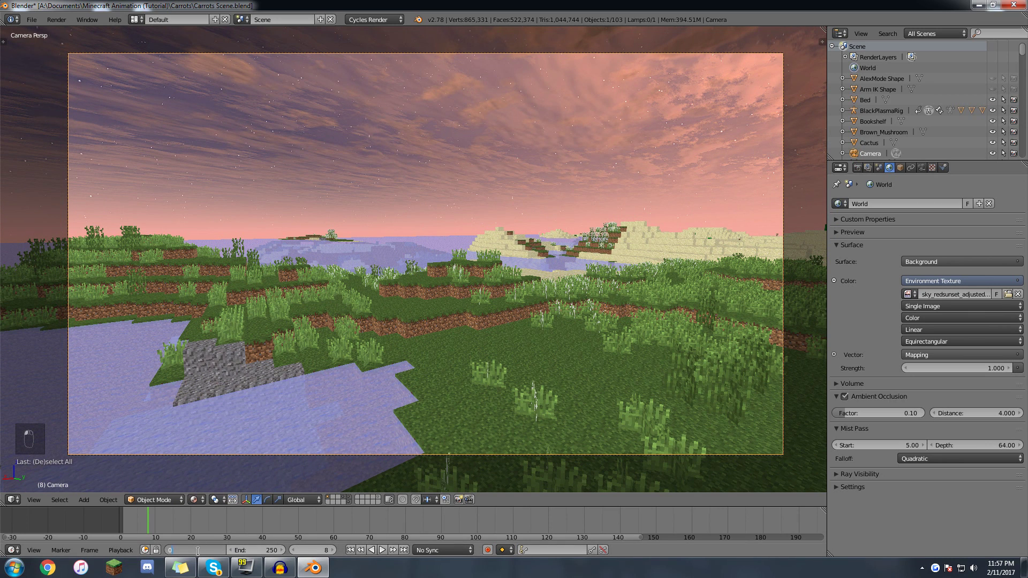
{"action": "key", "text": "Return"}
{"action": "left_click_drag", "start_coordinate": [138, 521], "coordinate": [129, 521]}
{"action": "key", "text": "alt+a"}
{"action": "scroll", "coordinate": [214, 522], "scroll_direction": "down", "scroll_amount": 4}
- Play the animation and scrub the playhead around the end of the frame range
{"action": "middle_click_drag", "start_coordinate": [311, 525], "coordinate": [169, 528]}
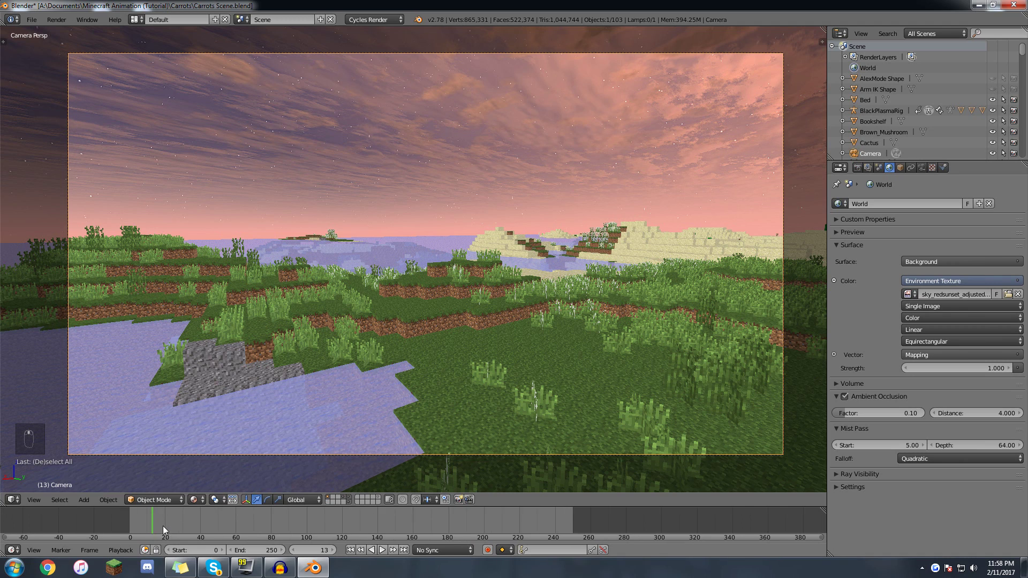
{"action": "key", "text": "alt+a"}
{"action": "left_click_drag", "start_coordinate": [546, 526], "coordinate": [596, 525]}
{"action": "left_click_drag", "start_coordinate": [569, 524], "coordinate": [577, 529]}
{"action": "key", "text": "alt+a"}
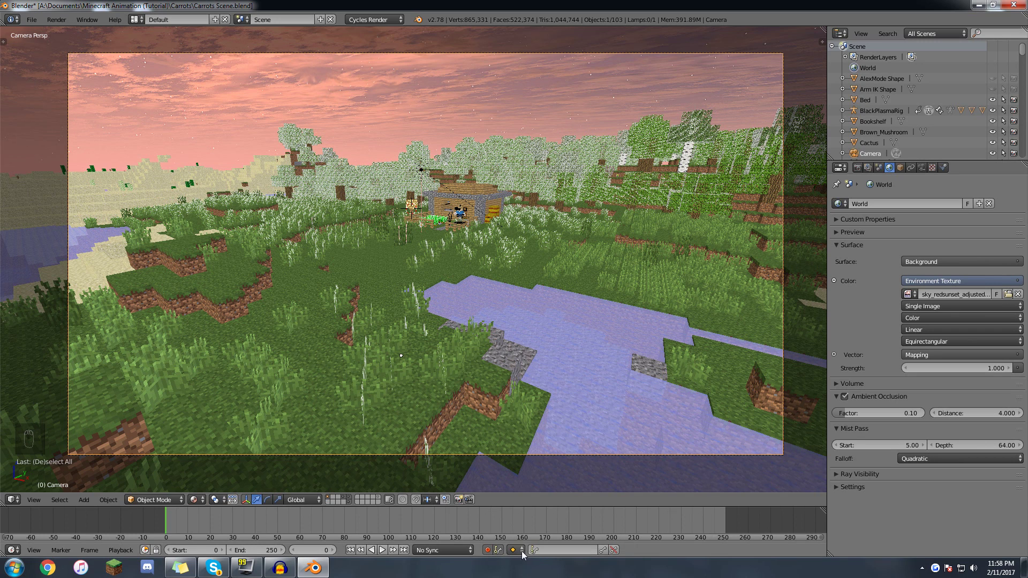
- Set the active keying set to LocRotScale for the automatic keyframes
{"action": "left_click", "coordinate": [554, 548]}
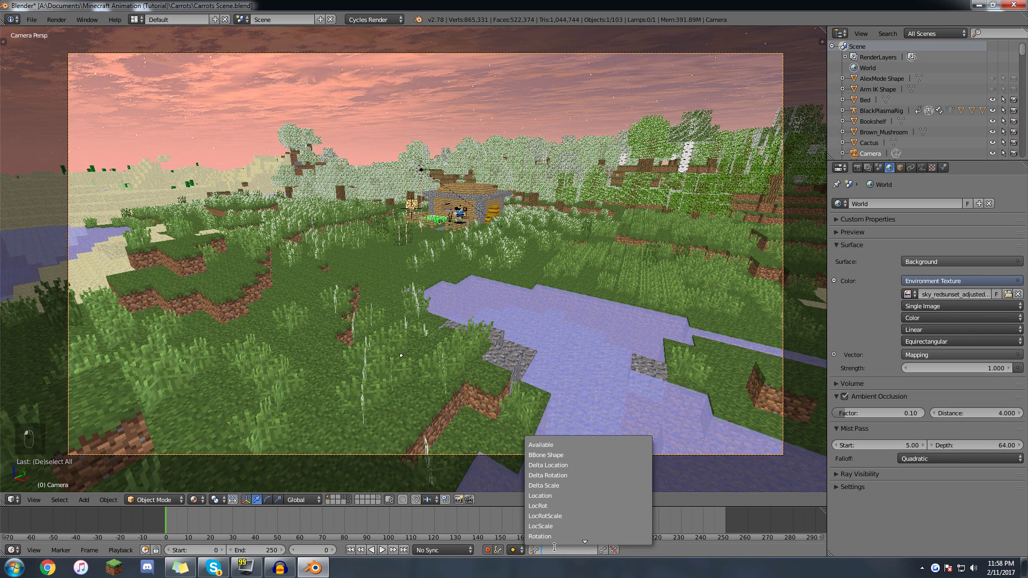
{"action": "left_click", "coordinate": [563, 516]}
{"action": "key", "text": "a"}
- Fly the camera across the grassland until the house is framed in the distance
{"action": "key", "text": "shift+f"}
{"action": "key", "text": "w"}
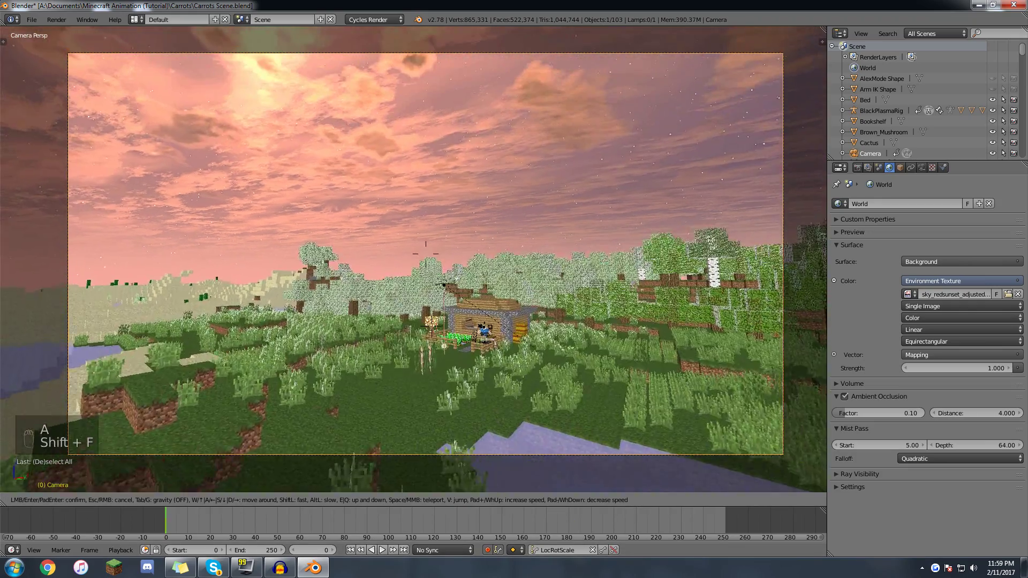
{"action": "key", "text": "s"}
{"action": "key", "text": "w"}
{"action": "key", "text": "s"}
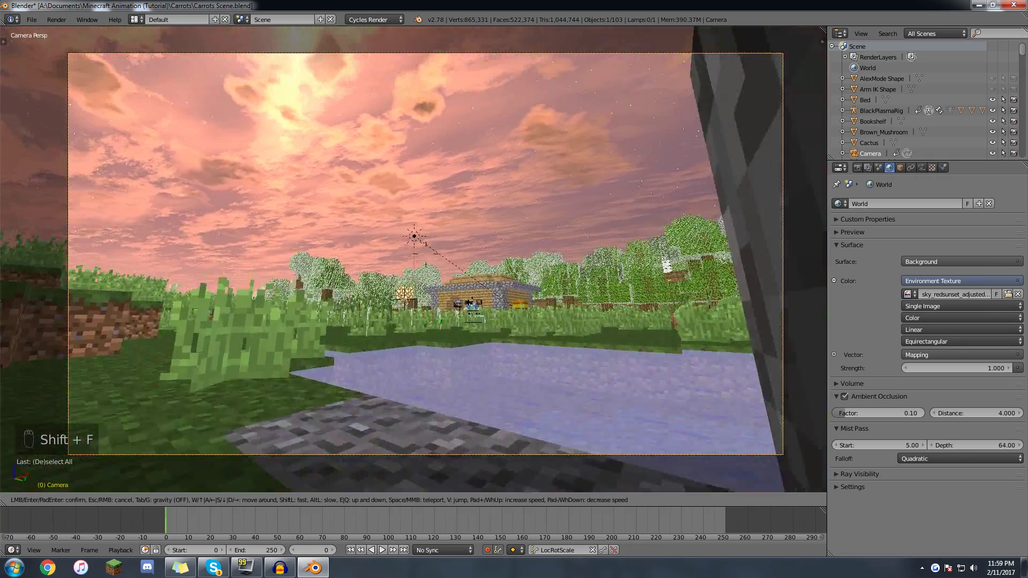
{"action": "key", "text": "w"}
{"action": "key", "text": "Return"}
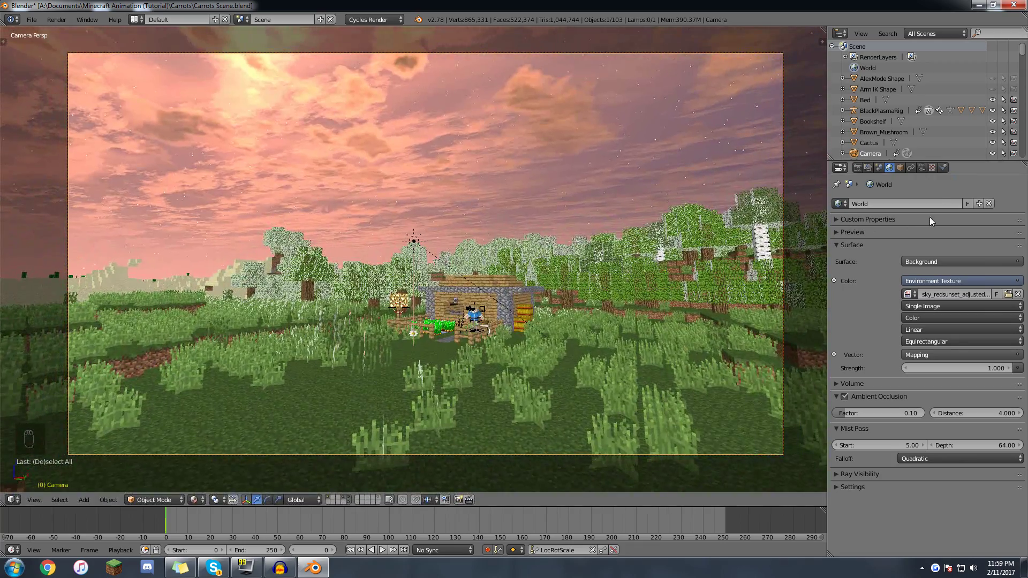
- Set the camera's focal length to 18 mm
{"action": "left_click", "coordinate": [921, 168]}
{"action": "double_click", "coordinate": [889, 249]}
{"action": "type", "text": "18"}
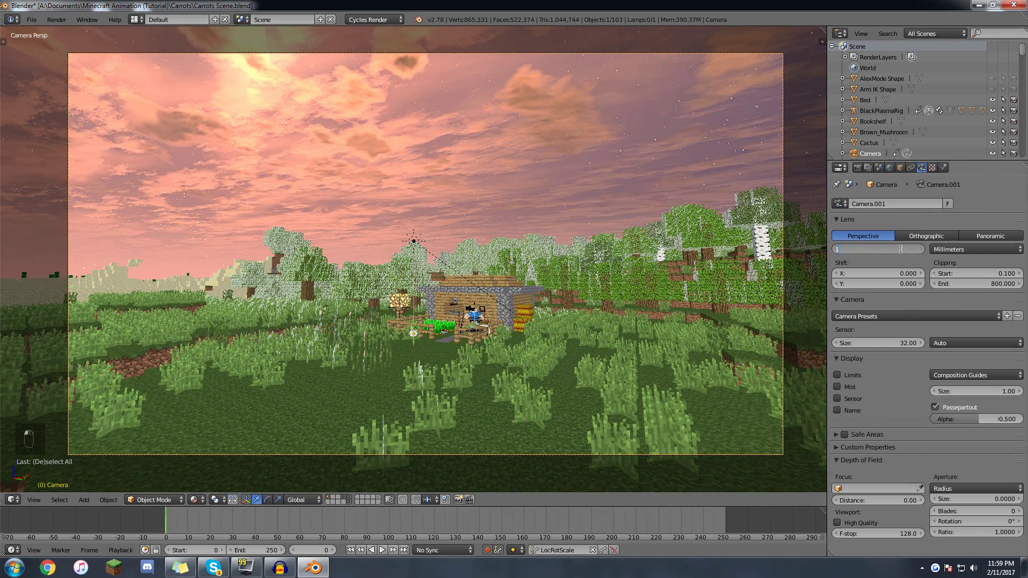
{"action": "key", "text": "Return"}
- Fly the camera back low over the lake so the house is framed across the water at frame 0
{"action": "key", "text": "shift+f"}
{"action": "key", "text": "s"}
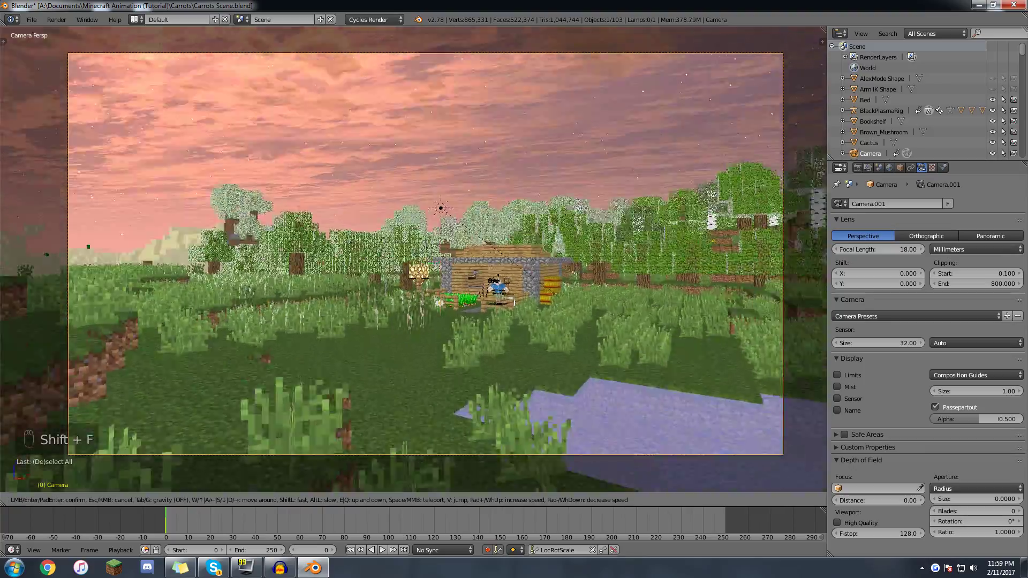
{"action": "key", "text": "w"}
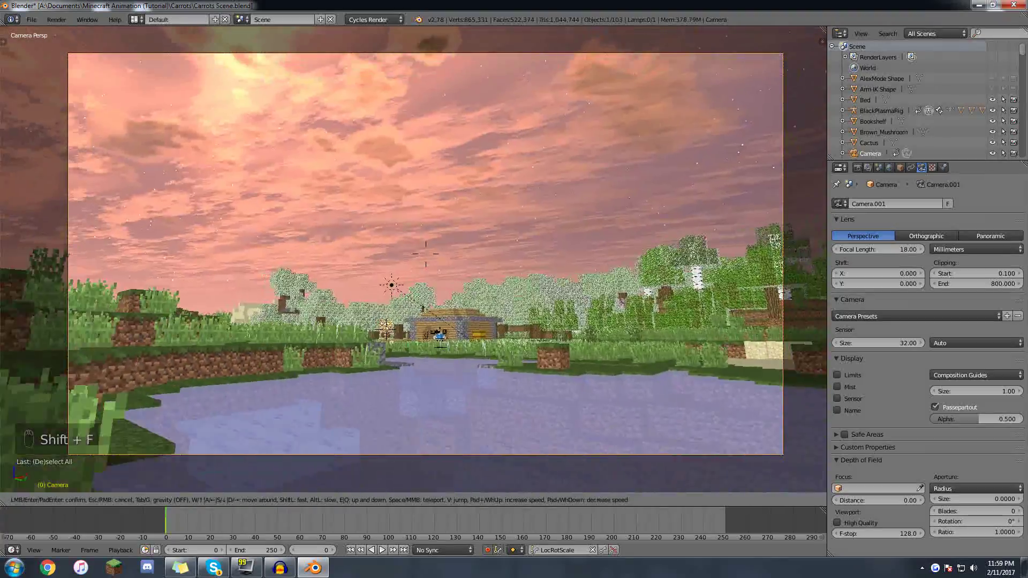
{"action": "key", "text": "w"}
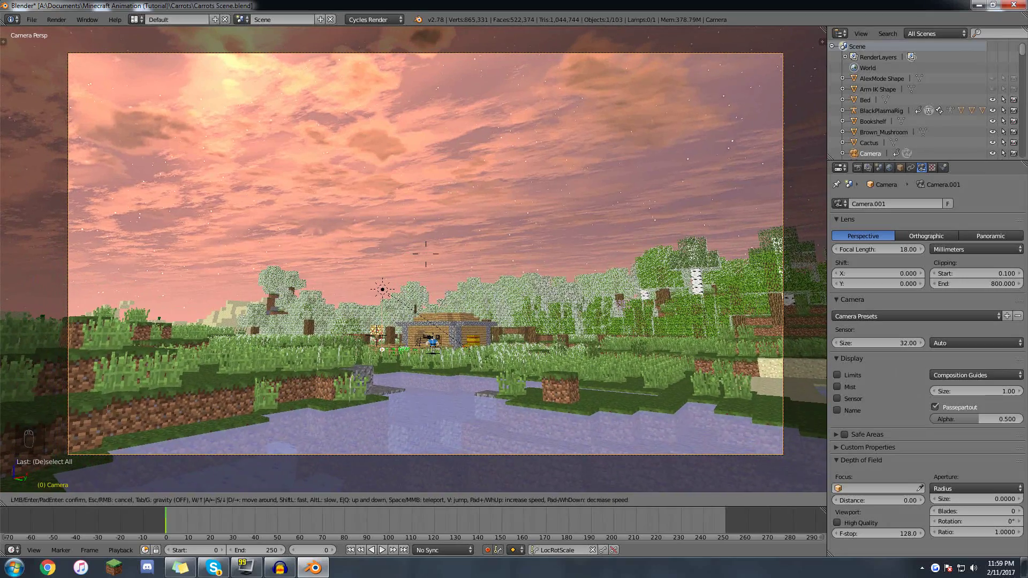
{"action": "left_click", "coordinate": [414, 259]}
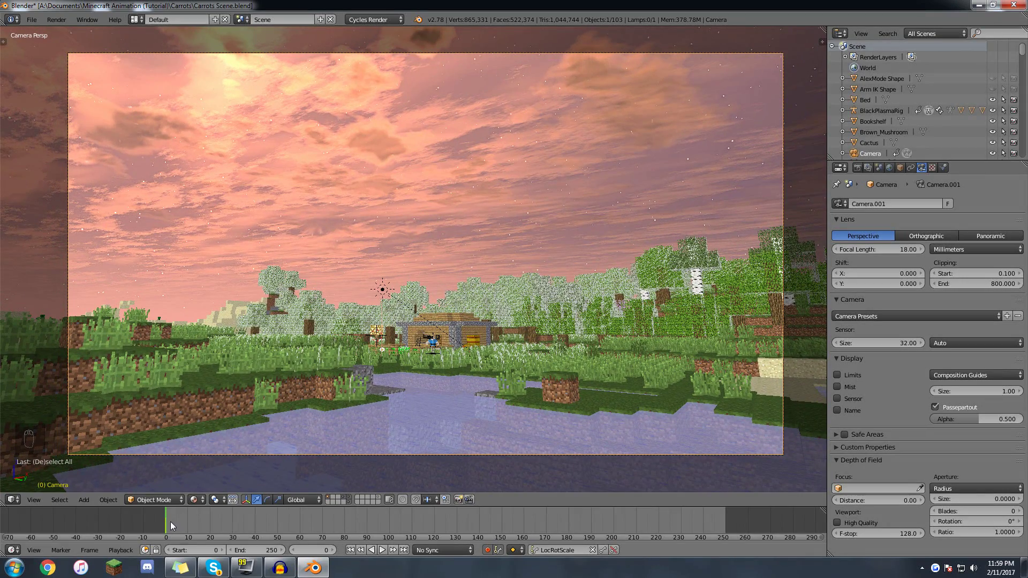
- Return the playhead to frame 0 and expand the render Dimensions settings to check the frame rate
{"action": "middle_click_drag", "start_coordinate": [184, 512], "coordinate": [143, 531]}
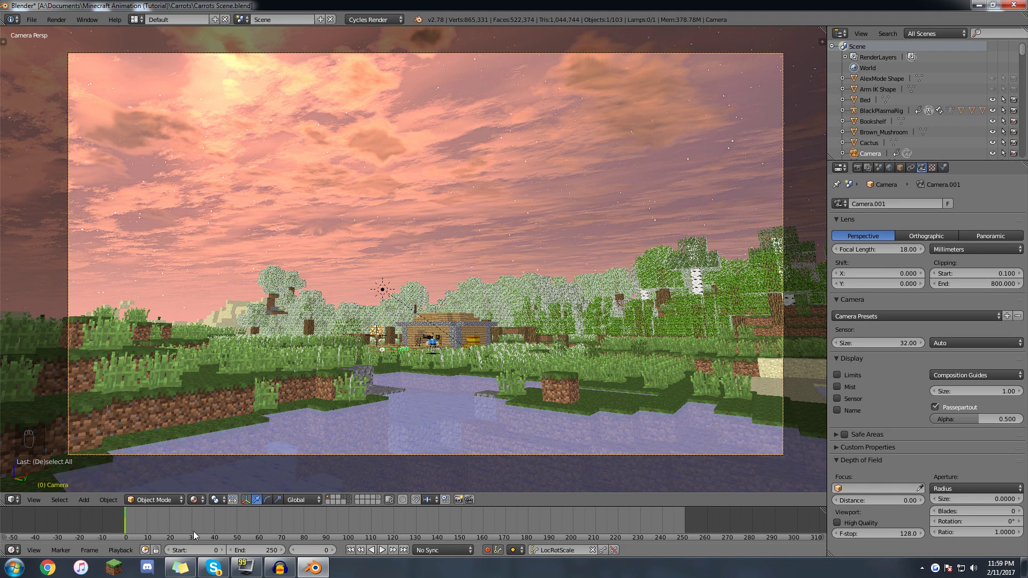
{"action": "left_click", "coordinate": [245, 529]}
{"action": "scroll", "coordinate": [124, 529], "scroll_direction": "up", "scroll_amount": 1}
{"action": "left_click_drag", "start_coordinate": [124, 529], "coordinate": [55, 531]}
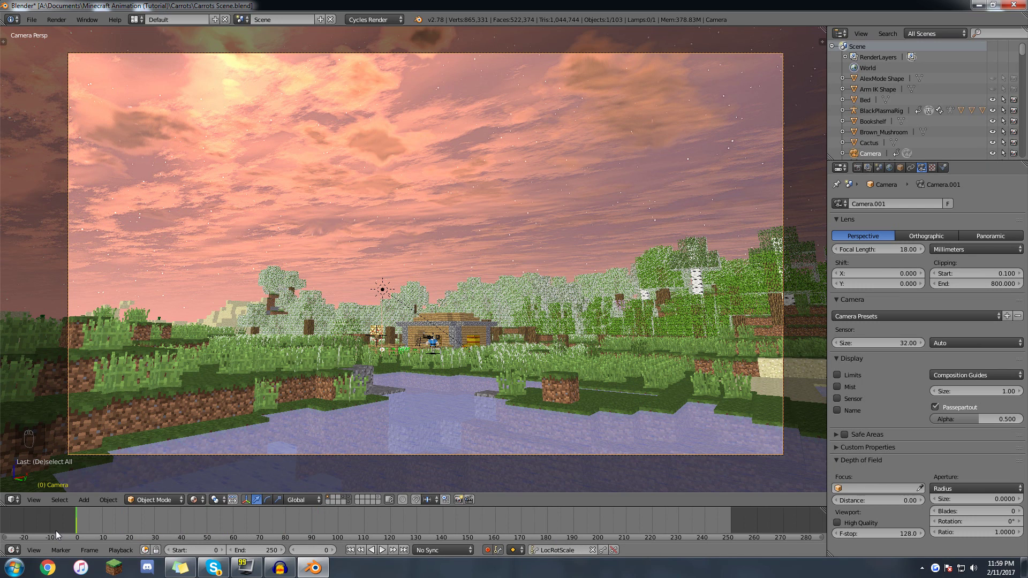
{"action": "left_click_drag", "start_coordinate": [98, 519], "coordinate": [42, 523]}
{"action": "left_click", "coordinate": [857, 168]}
{"action": "left_click", "coordinate": [849, 273]}
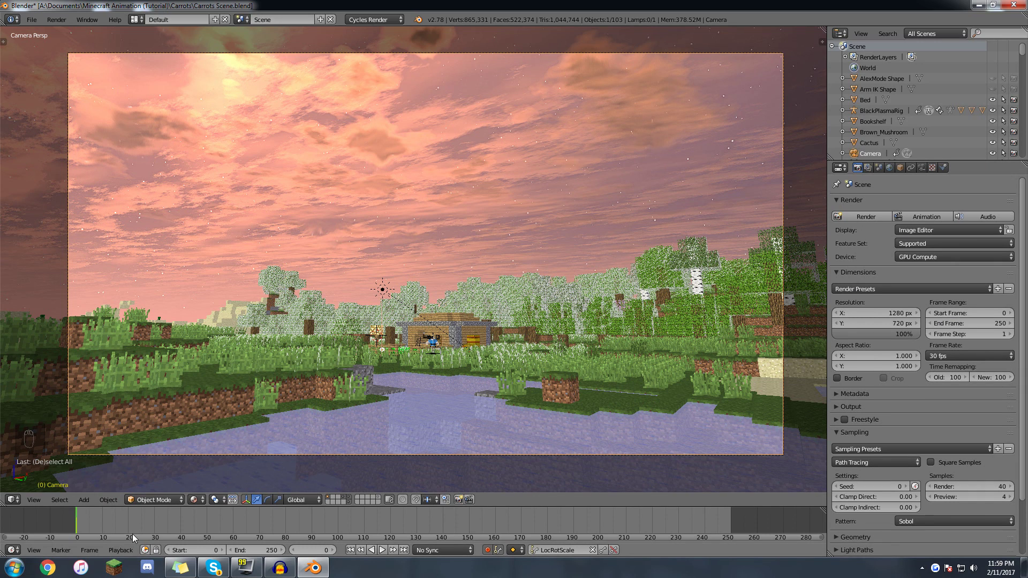
- At frame 100, fly the camera to a new viewpoint with the house framed beyond the lake
{"action": "key", "text": "alt+a"}
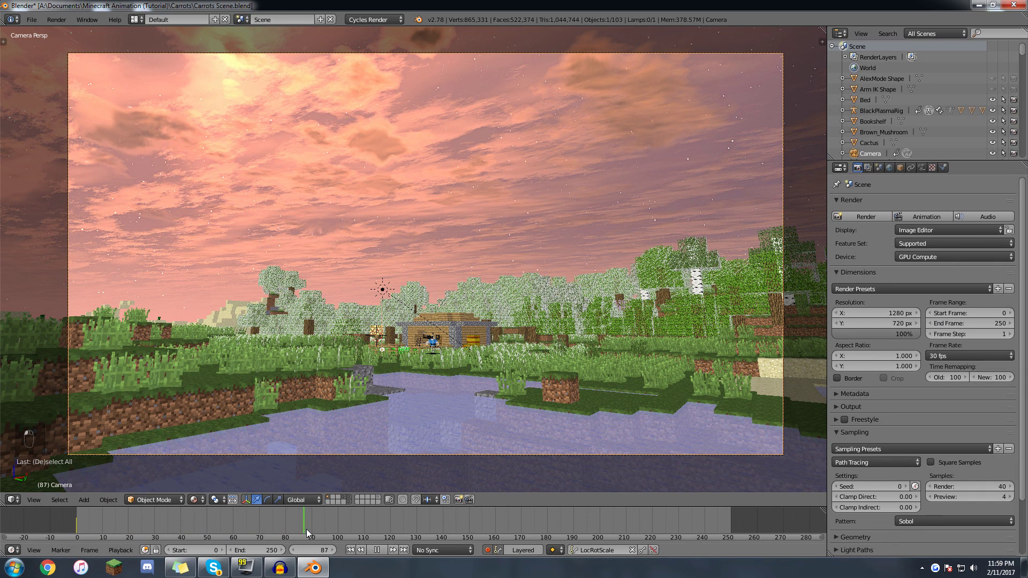
{"action": "key", "text": "alt+a"}
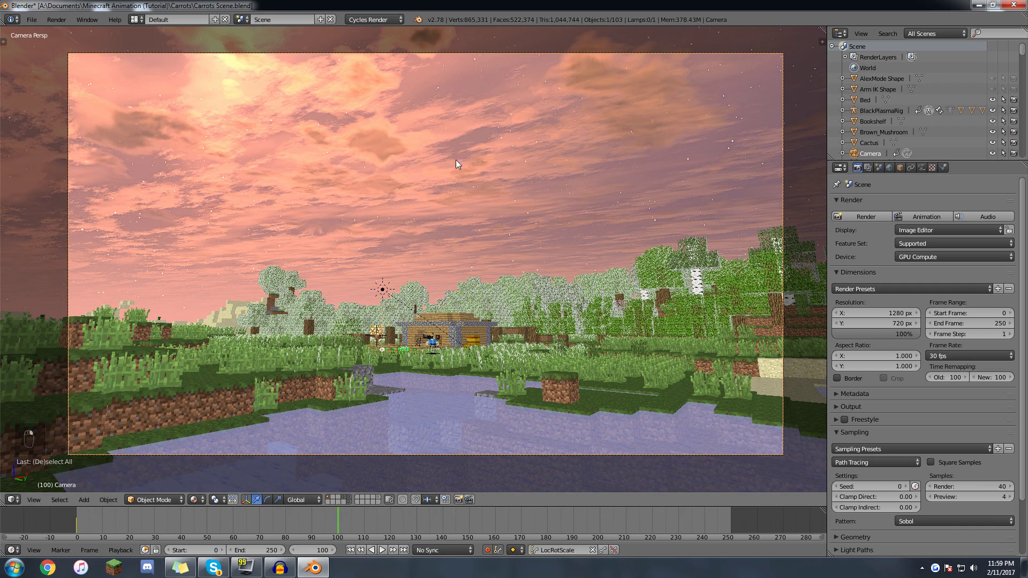
{"action": "key", "text": "shift+f"}
{"action": "right_click", "coordinate": [414, 260]}
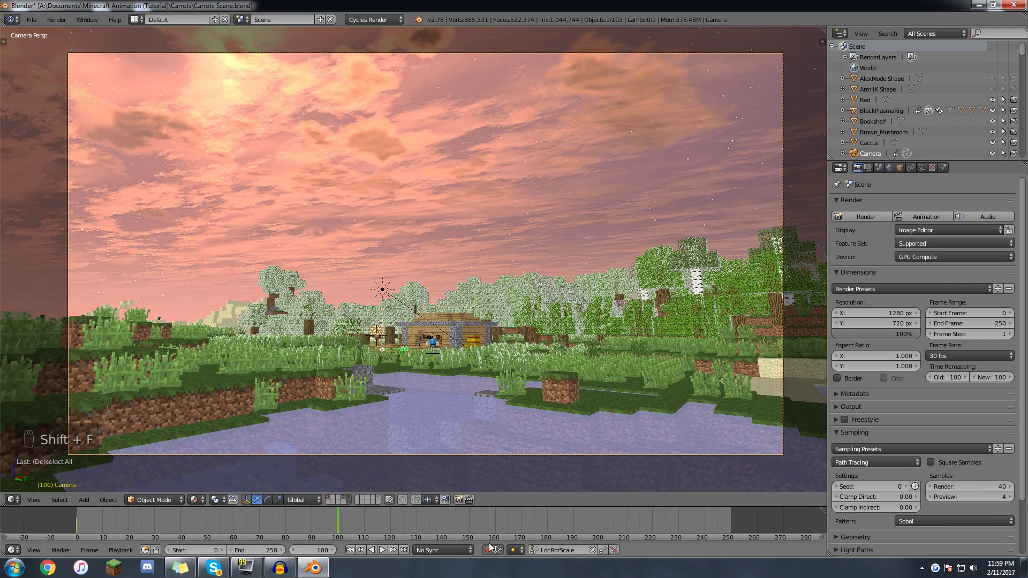
{"action": "key", "text": "shift+f"}
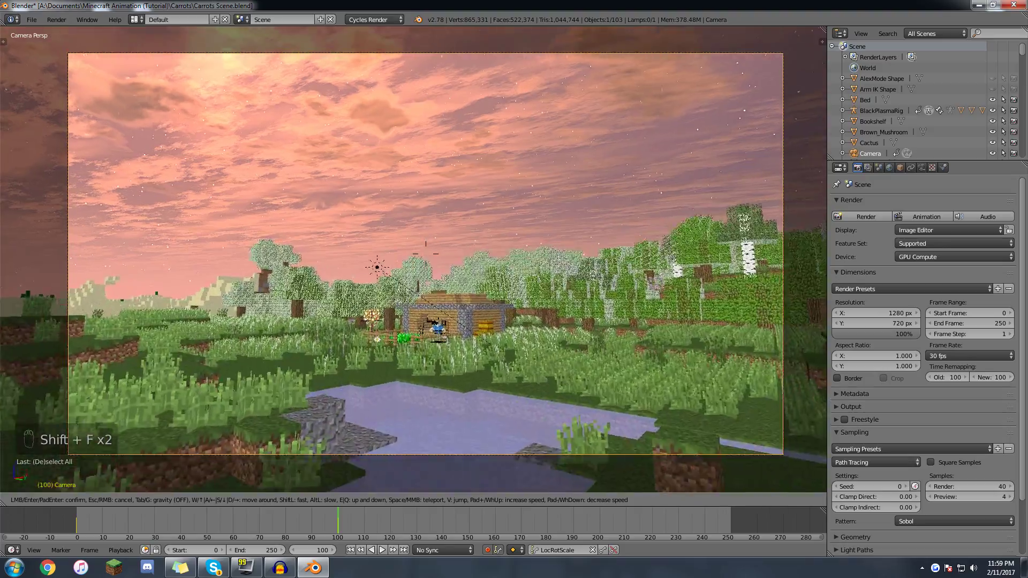
{"action": "key", "text": "w"}
{"action": "key", "text": "q"}
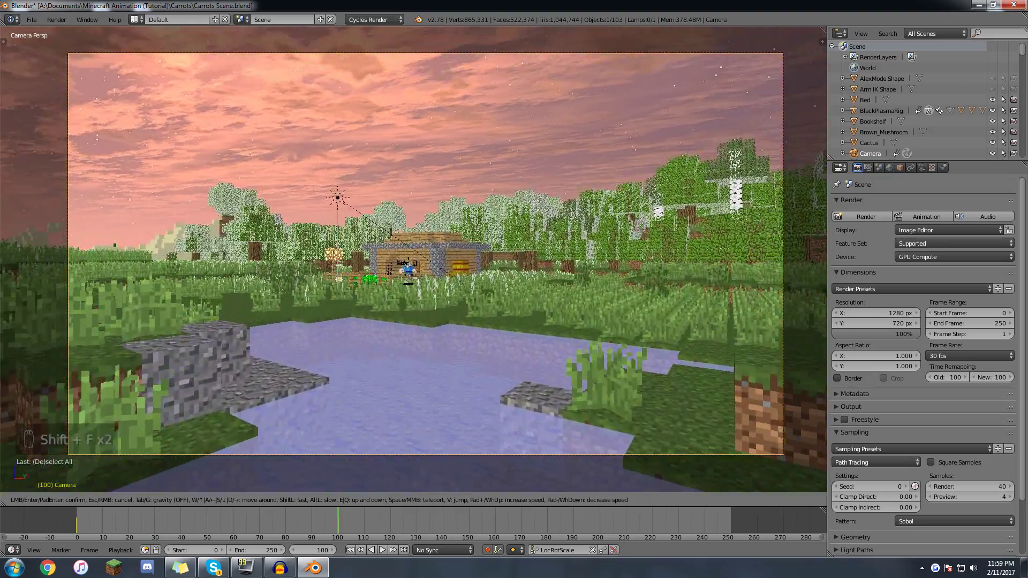
{"action": "left_click", "coordinate": [399, 329]}
- Scrub the playhead back to frame 91 and switch to the Animation screen layout
{"action": "mouse_move", "coordinate": [334, 520]}
{"action": "left_mouse_down"}
{"action": "mouse_move", "coordinate": [194, 511]}
{"action": "mouse_move", "coordinate": [108, 541]}
{"action": "mouse_move", "coordinate": [80, 535]}
{"action": "mouse_move", "coordinate": [339, 514]}
{"action": "mouse_move", "coordinate": [126, 515]}
{"action": "mouse_move", "coordinate": [314, 518]}
{"action": "left_mouse_up"}
{"action": "left_click", "coordinate": [138, 19]}
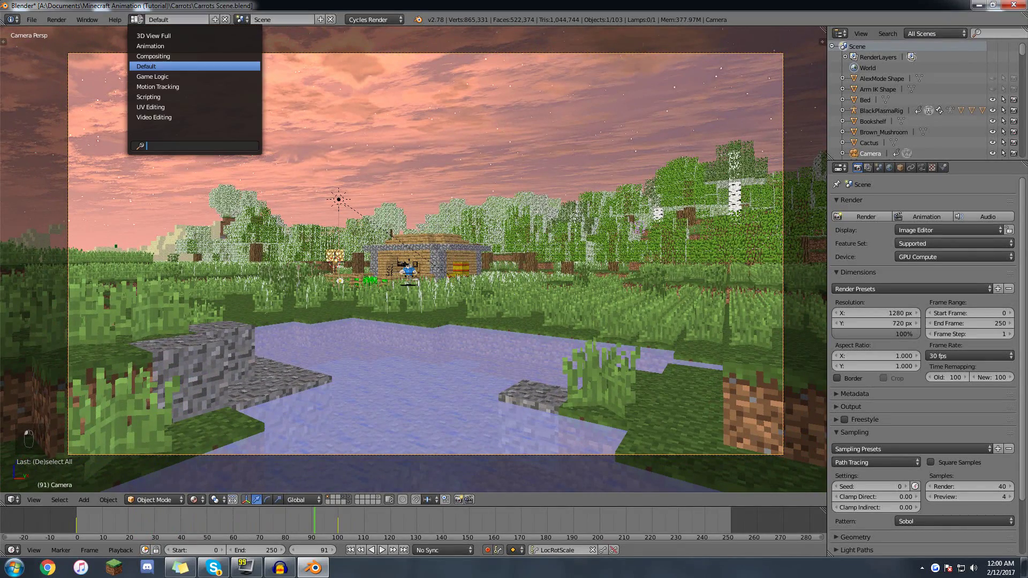
{"action": "left_click", "coordinate": [152, 46]}
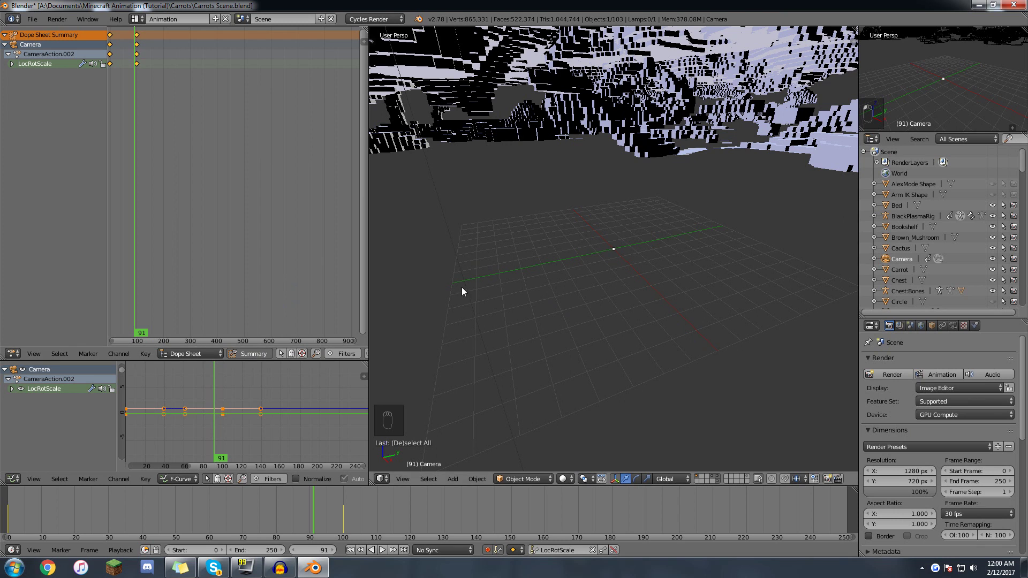
- Show the main 3D view through the camera and set its viewport shading to Material
{"action": "key", "text": "KP_0"}
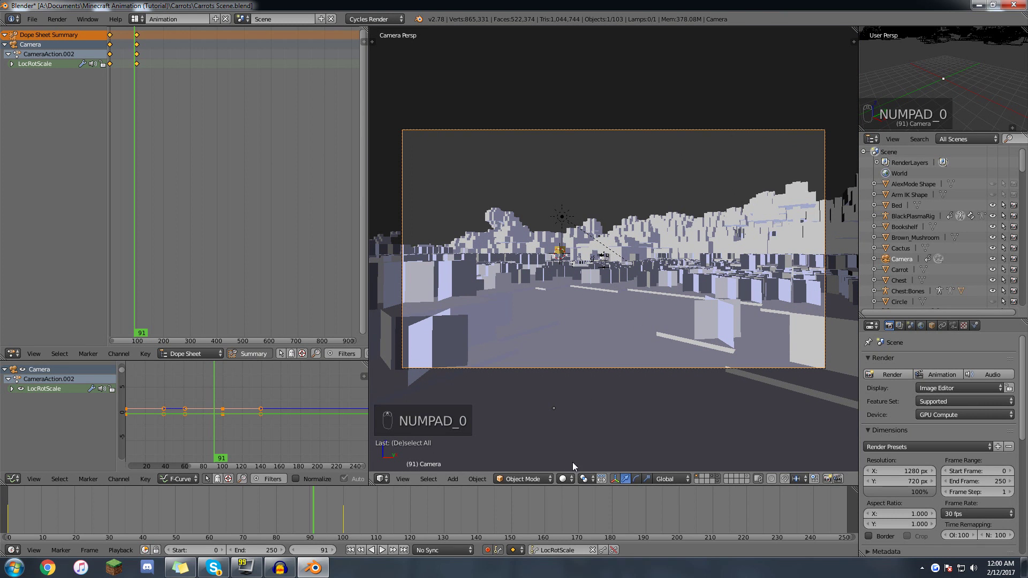
{"action": "left_click", "coordinate": [564, 478]}
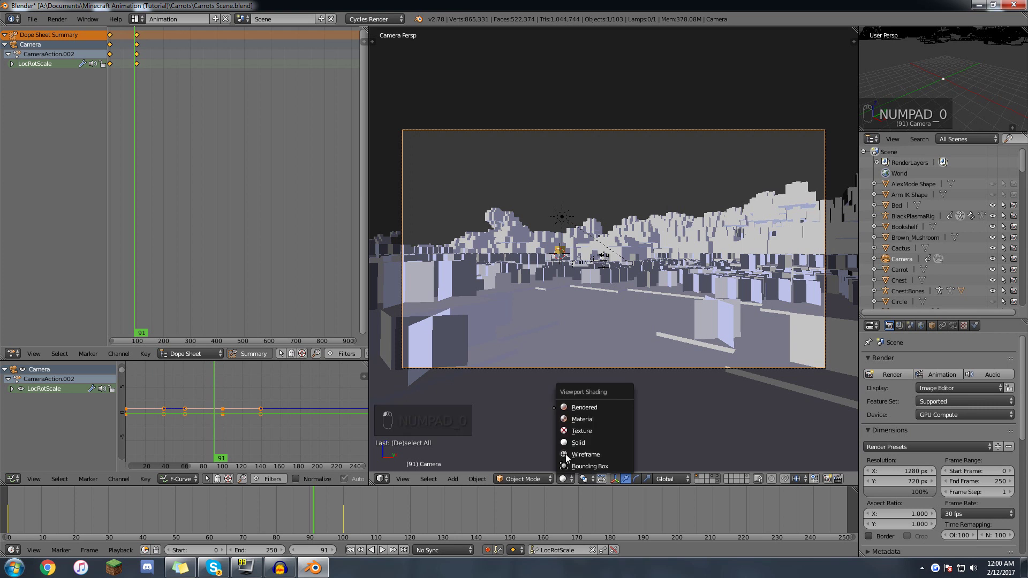
{"action": "left_click", "coordinate": [576, 419]}
{"action": "scroll", "coordinate": [602, 357], "scroll_direction": "up", "scroll_amount": 2}
- Enable World Background in the 3D view's display settings
{"action": "key", "text": "n"}
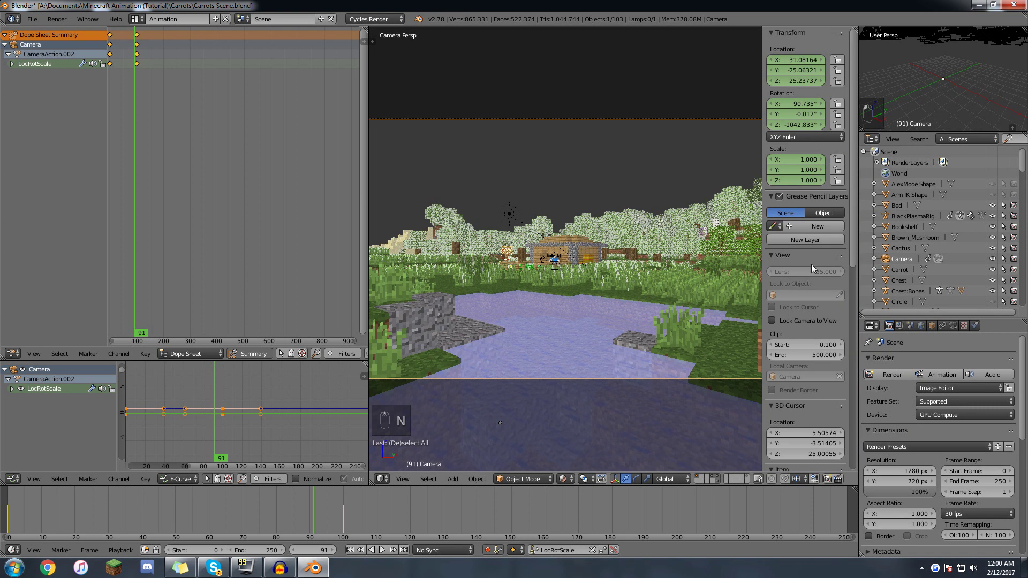
{"action": "scroll", "coordinate": [812, 264], "scroll_direction": "down", "scroll_amount": 8}
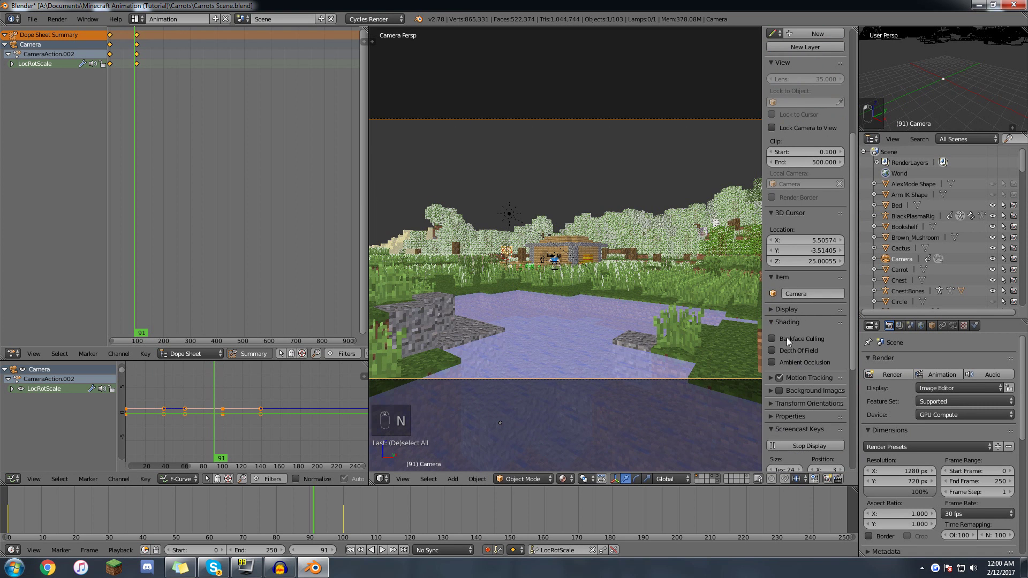
{"action": "left_click", "coordinate": [780, 315]}
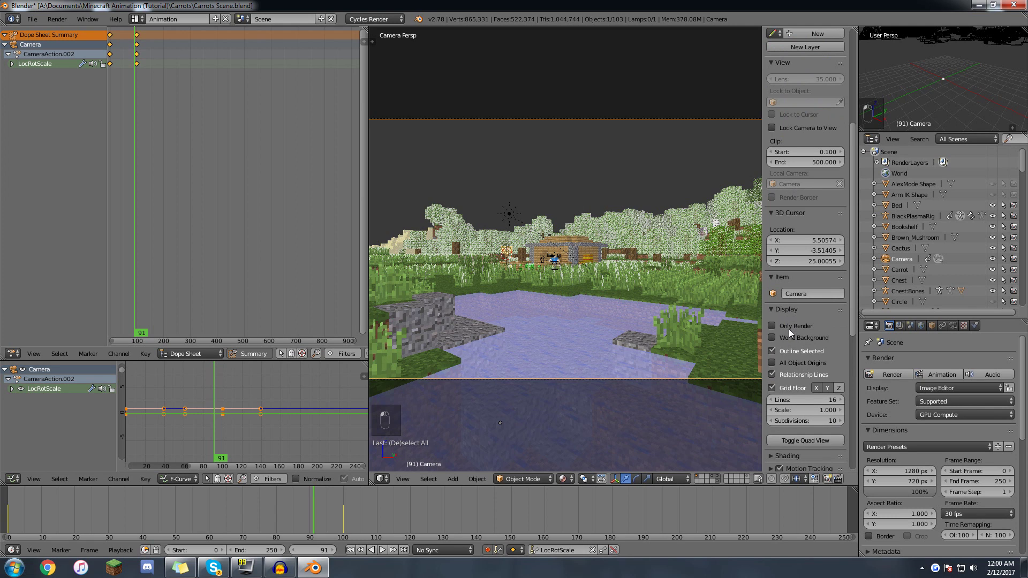
{"action": "left_click", "coordinate": [788, 336]}
{"action": "left_click", "coordinate": [783, 309]}
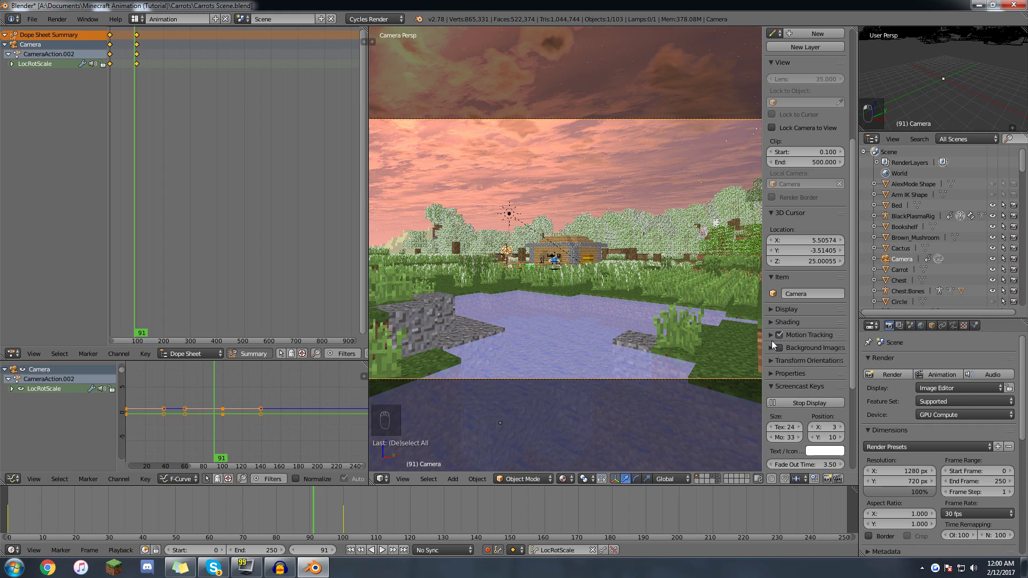
- Enable Ambient Occlusion in the 3D view's shading settings
{"action": "left_click", "coordinate": [771, 322]}
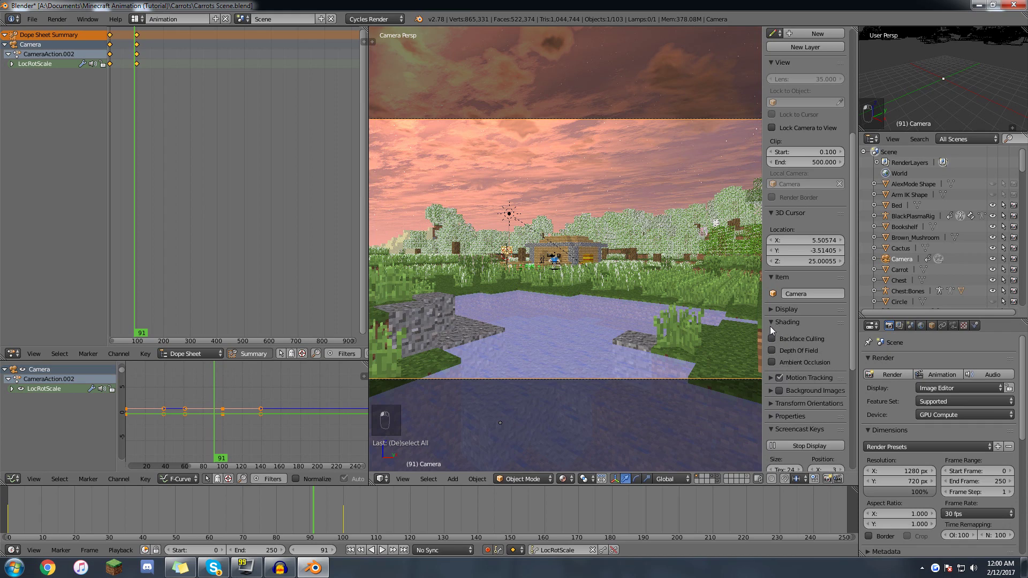
{"action": "scroll", "coordinate": [602, 332], "scroll_direction": "up", "scroll_amount": 10}
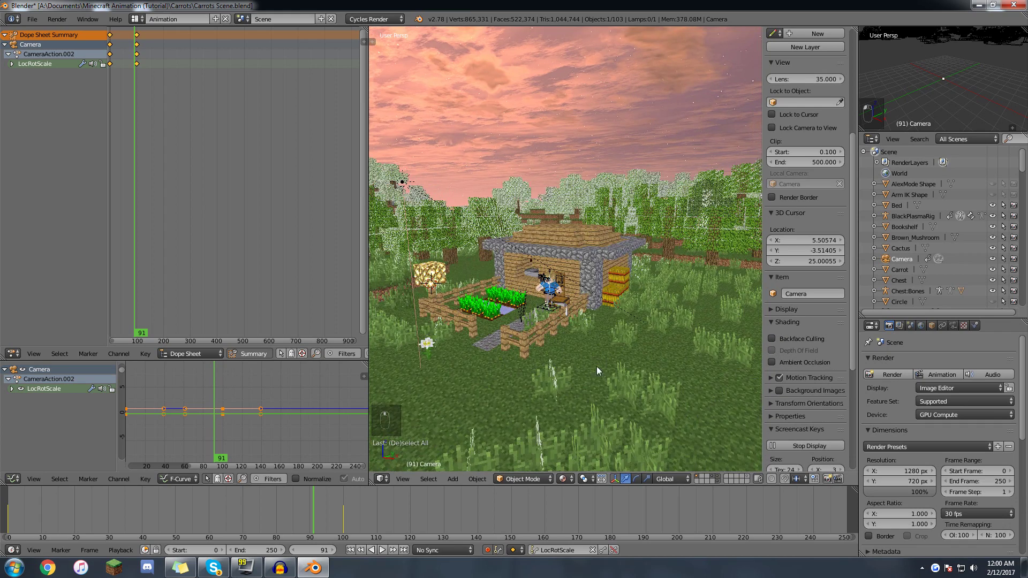
{"action": "scroll", "coordinate": [608, 335], "scroll_direction": "down", "scroll_amount": 5}
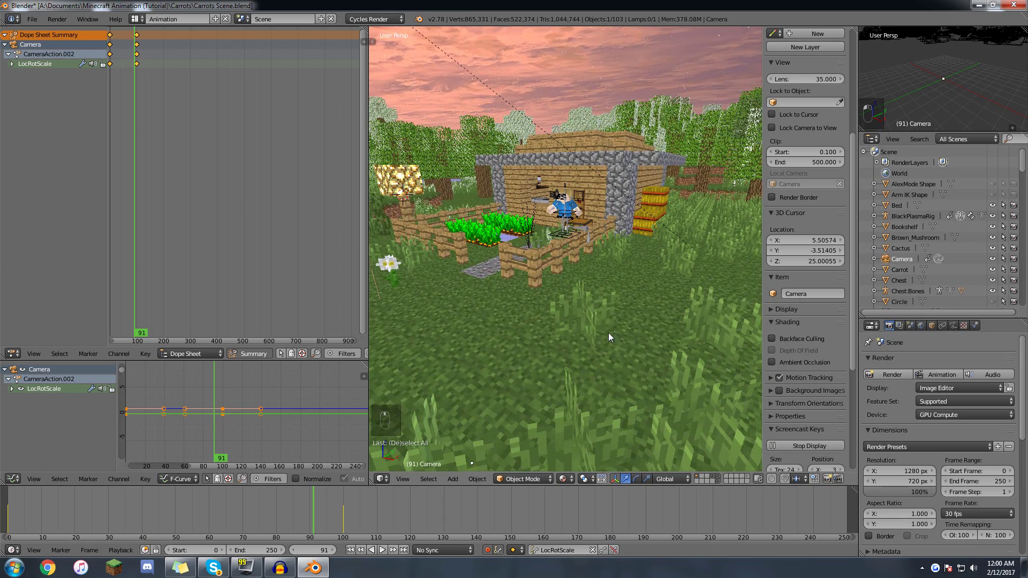
{"action": "left_click", "coordinate": [782, 361]}
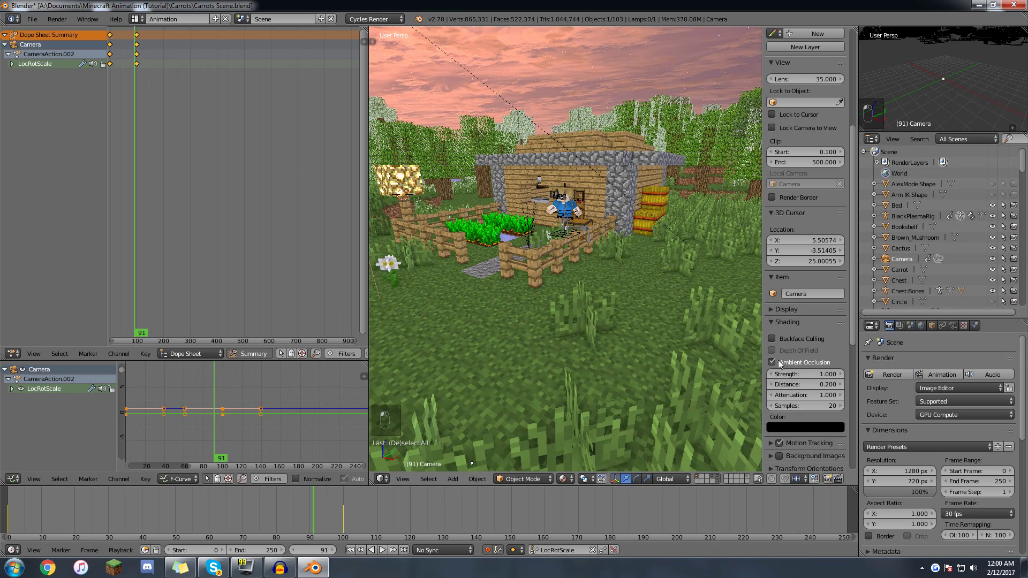
- Examine the ambient occlusion on the house up close, return to the camera view and hide the view's properties
{"action": "scroll", "coordinate": [552, 273], "scroll_direction": "up", "scroll_amount": 5}
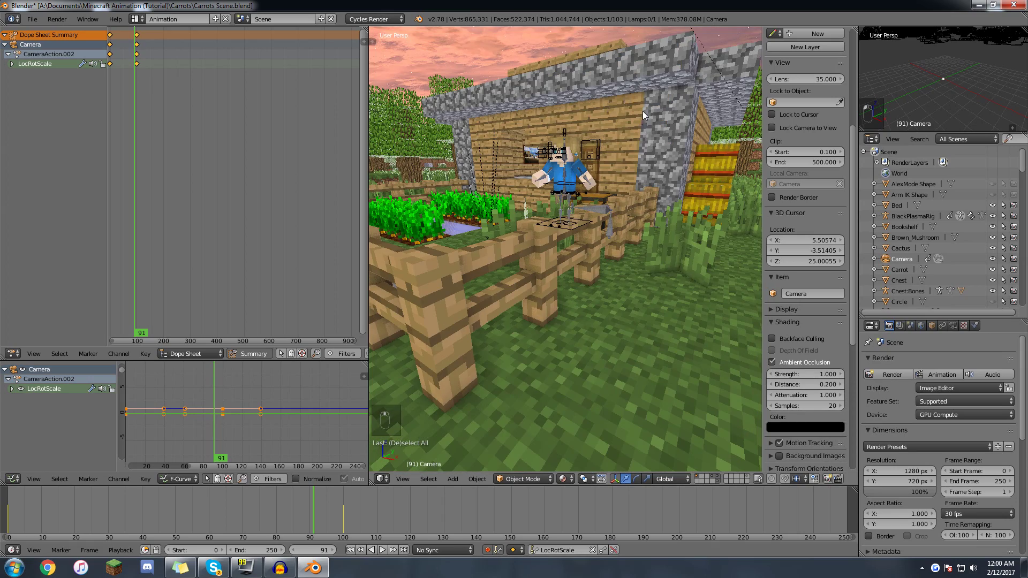
{"action": "scroll", "coordinate": [652, 235], "scroll_direction": "down", "scroll_amount": 5}
{"action": "middle_click_drag", "start_coordinate": [585, 320], "coordinate": [564, 339]}
{"action": "key", "text": "KP_0"}
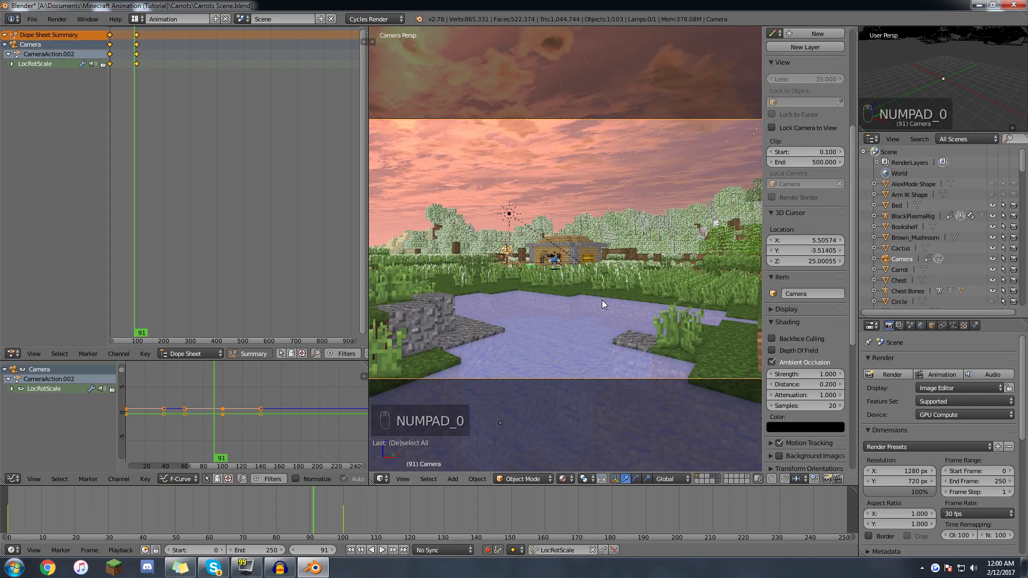
{"action": "key", "text": "n"}
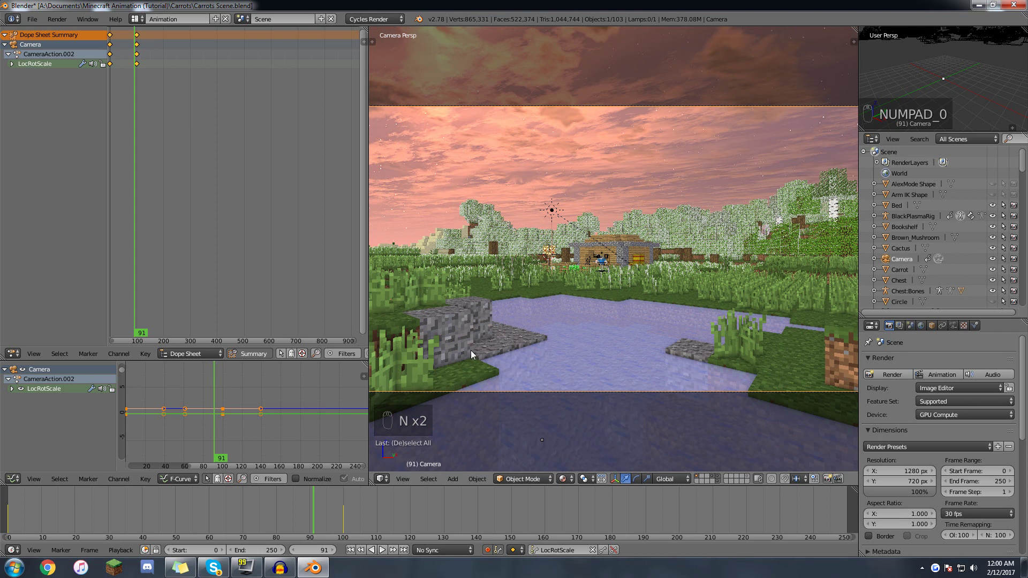
- Set the interpolation of the camera's keyframes to Linear and scrub the timeline to preview the motion
{"action": "scroll", "coordinate": [166, 133], "scroll_direction": "up", "scroll_amount": 6}
{"action": "middle_click_drag", "start_coordinate": [233, 79], "coordinate": [204, 81]}
{"action": "scroll", "coordinate": [204, 81], "scroll_direction": "up", "scroll_amount": 4}
{"action": "scroll", "coordinate": [291, 513], "scroll_direction": "down", "scroll_amount": 5}
{"action": "left_click_drag", "start_coordinate": [197, 531], "coordinate": [352, 508]}
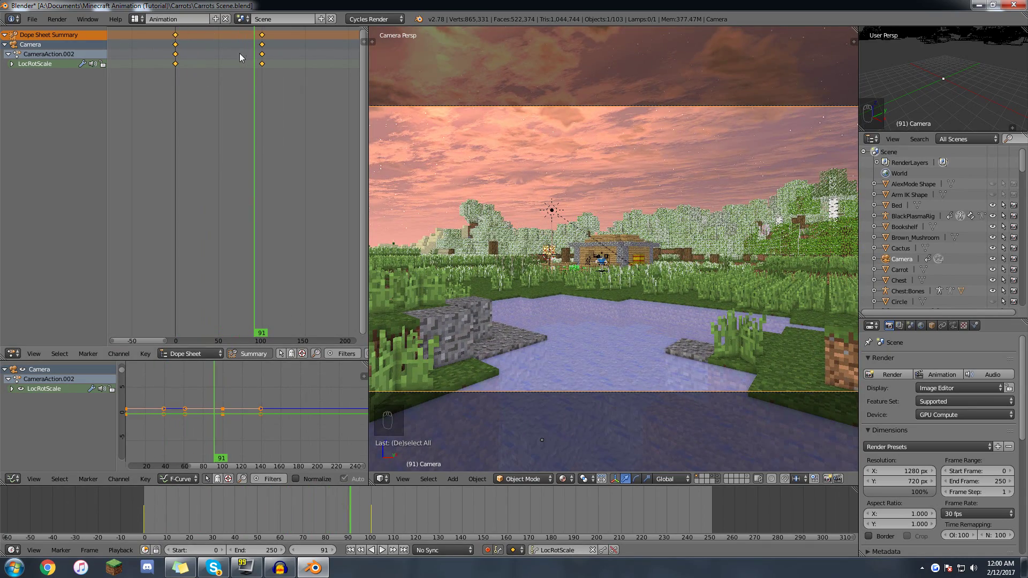
{"action": "key", "text": "t"}
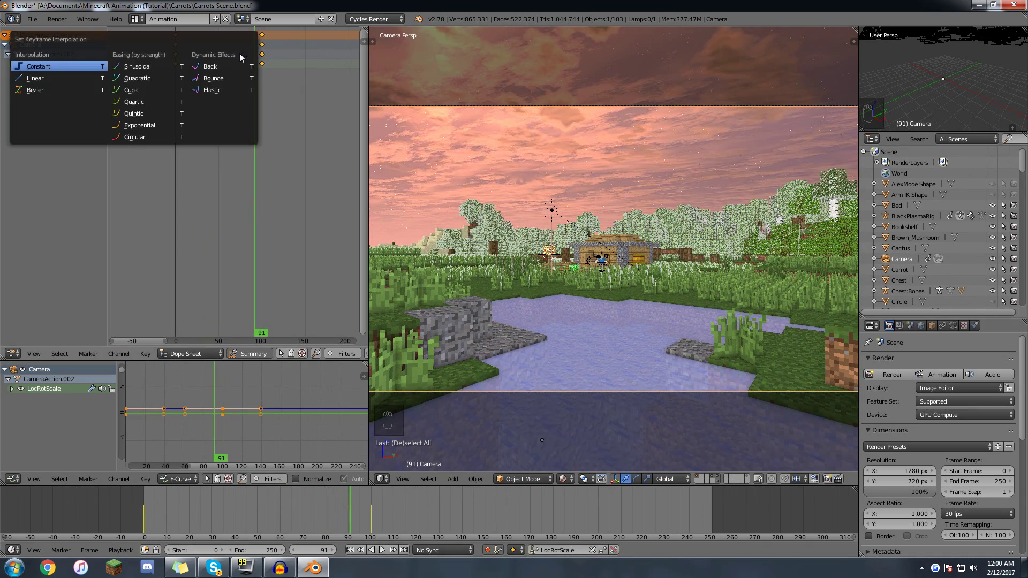
{"action": "left_click", "coordinate": [44, 78]}
{"action": "left_click_drag", "start_coordinate": [144, 508], "coordinate": [358, 499]}
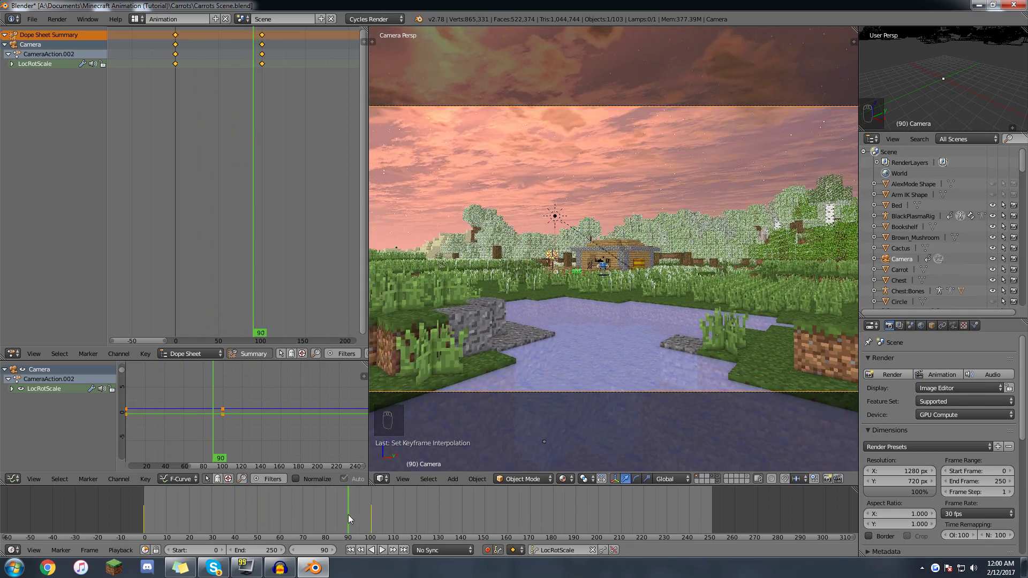
- At frame 100, re-aim the camera in fly mode so the house sits slightly further right, and scrub back to check the move
{"action": "key", "text": "Down"}
{"action": "key", "text": "Up"}
{"action": "key", "text": "shift+f"}
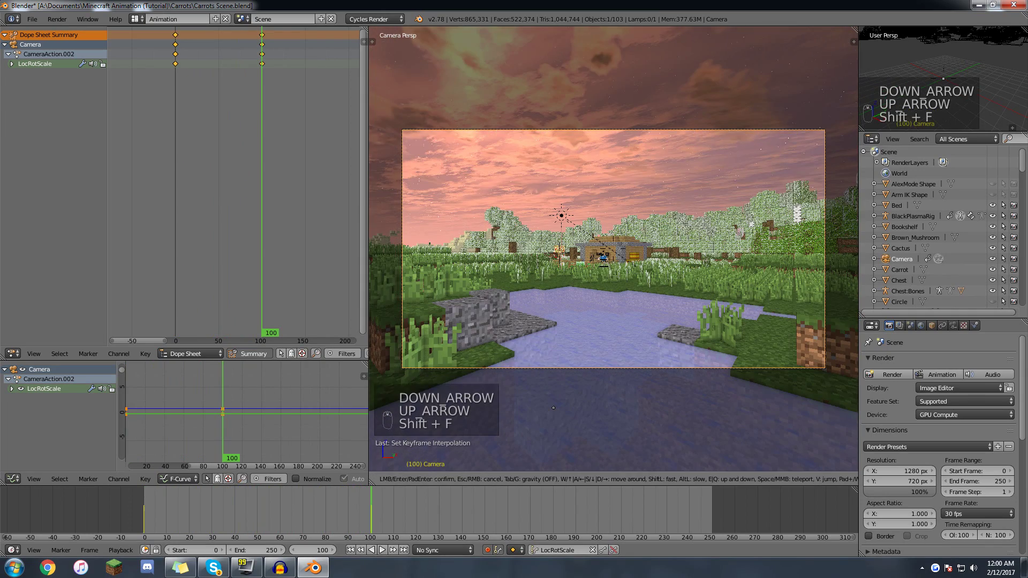
{"action": "left_click", "coordinate": [433, 429]}
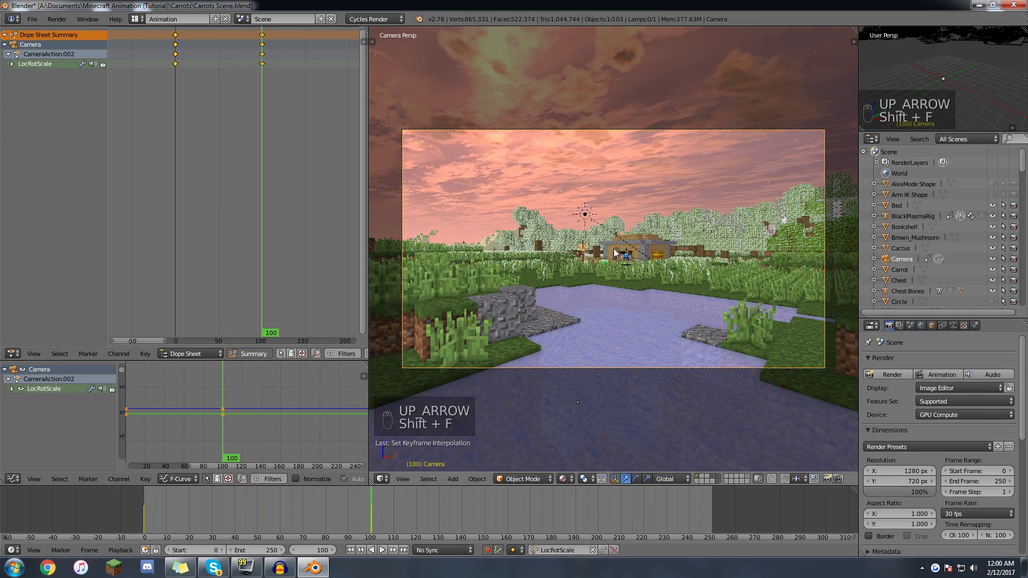
{"action": "left_click_drag", "start_coordinate": [371, 507], "coordinate": [310, 509]}
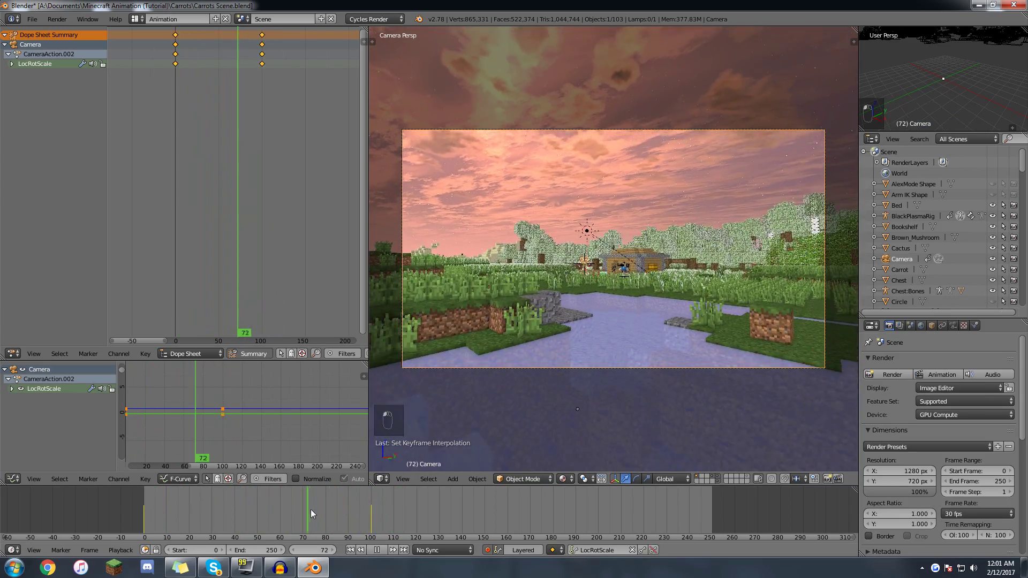
{"action": "key", "text": "Up"}
{"action": "key", "text": "Right"}
{"action": "key", "text": "shift+f"}
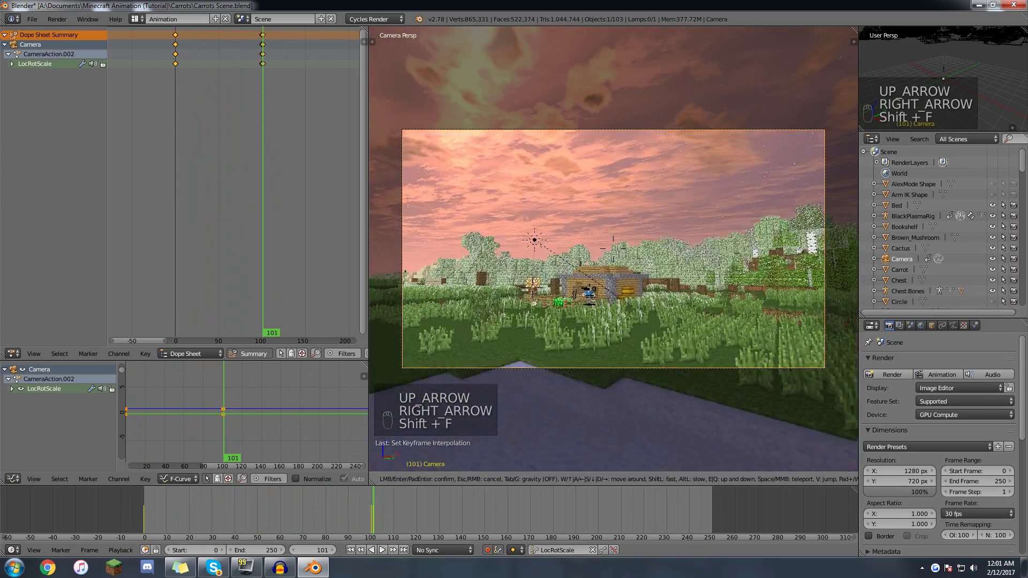
{"action": "left_click", "coordinate": [613, 290]}
{"action": "key", "text": "alt+i"}
{"action": "left_click", "coordinate": [613, 289]}
{"action": "key", "text": "Left"}
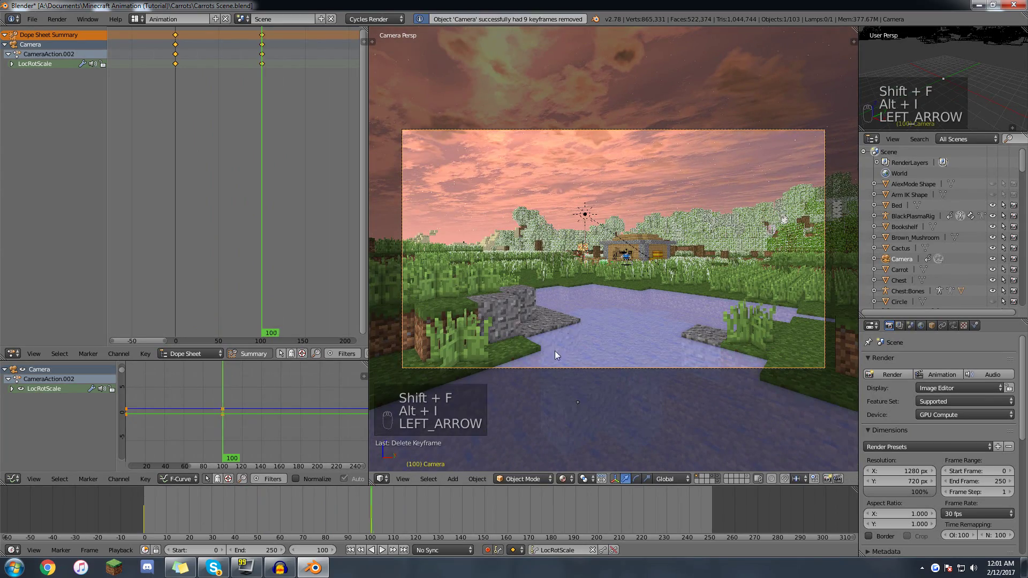
- Scrub the timeline and jump repeatedly between the keyframes at frames 0 and 100 to compare the camera's start and end views
{"action": "left_click_drag", "start_coordinate": [390, 512], "coordinate": [363, 507]}
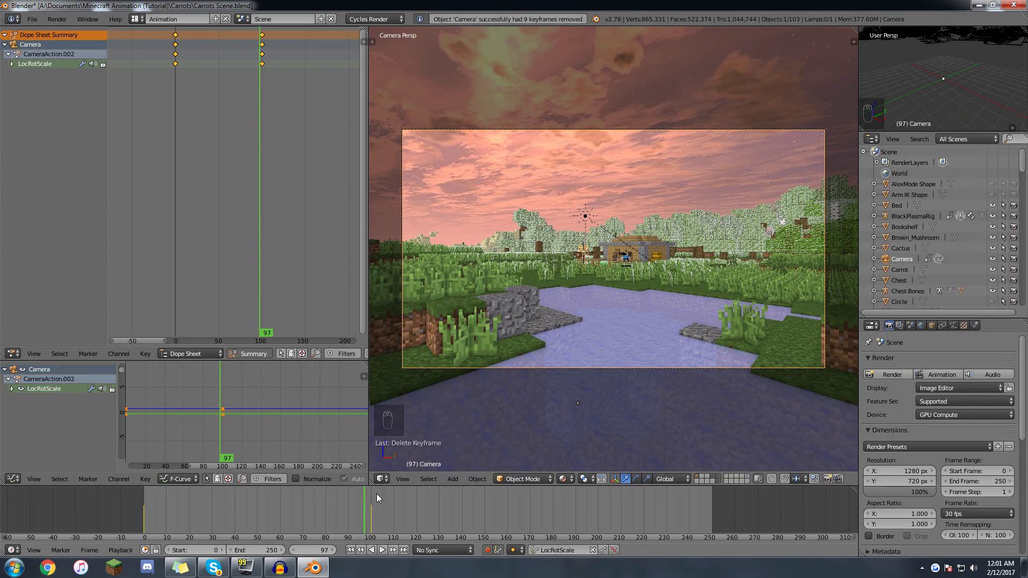
{"action": "key", "text": "Up"}
{"action": "key", "text": "Down"}
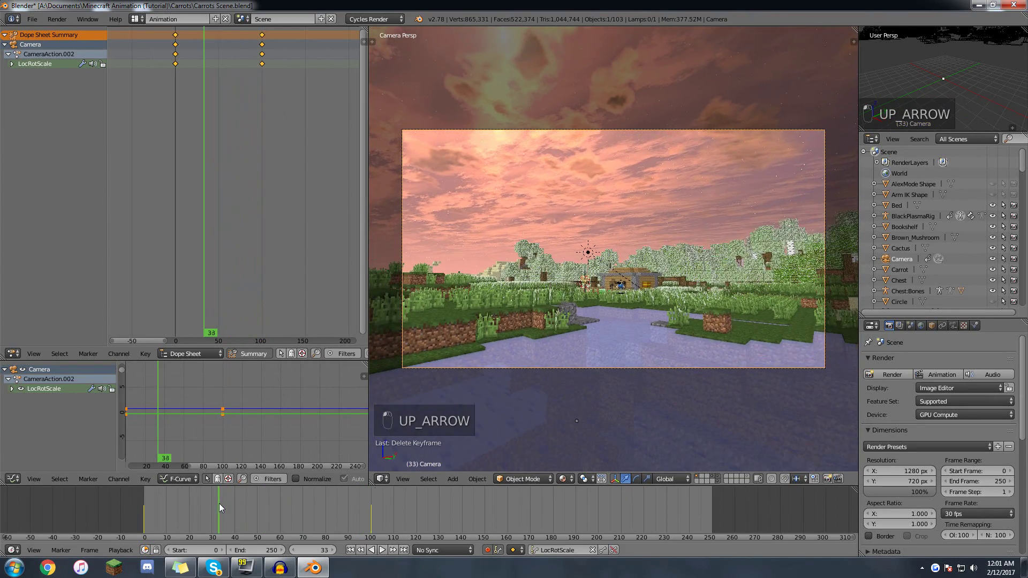
{"action": "key", "text": "Up"}
{"action": "key", "text": "Down"}
{"action": "key", "text": "Up"}
{"action": "key", "text": "Down"}
{"action": "key", "text": "Up"}
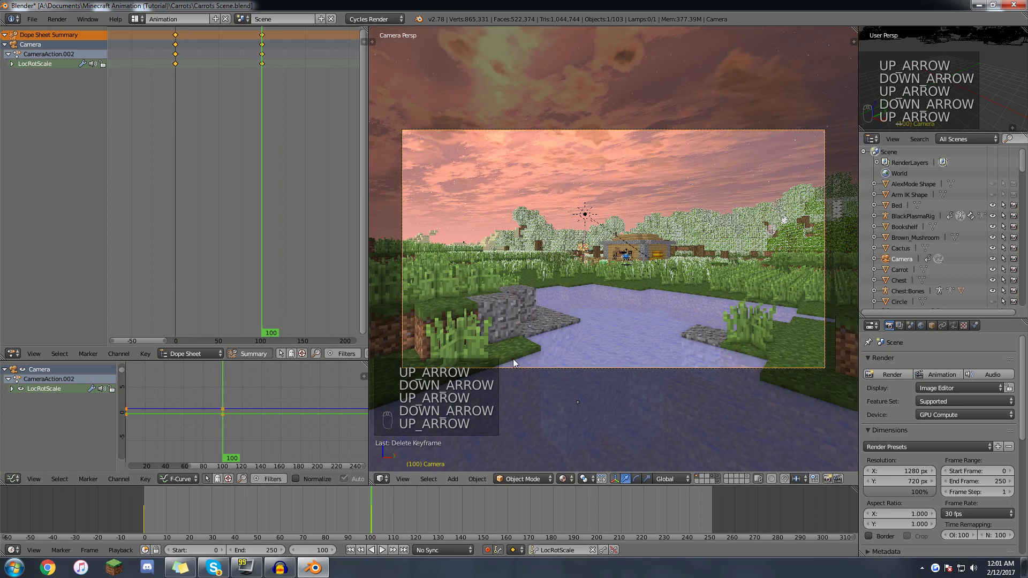
{"action": "key", "text": "Down"}
{"action": "key", "text": "Up"}
{"action": "key", "text": "Down"}
{"action": "key", "text": "Up"}
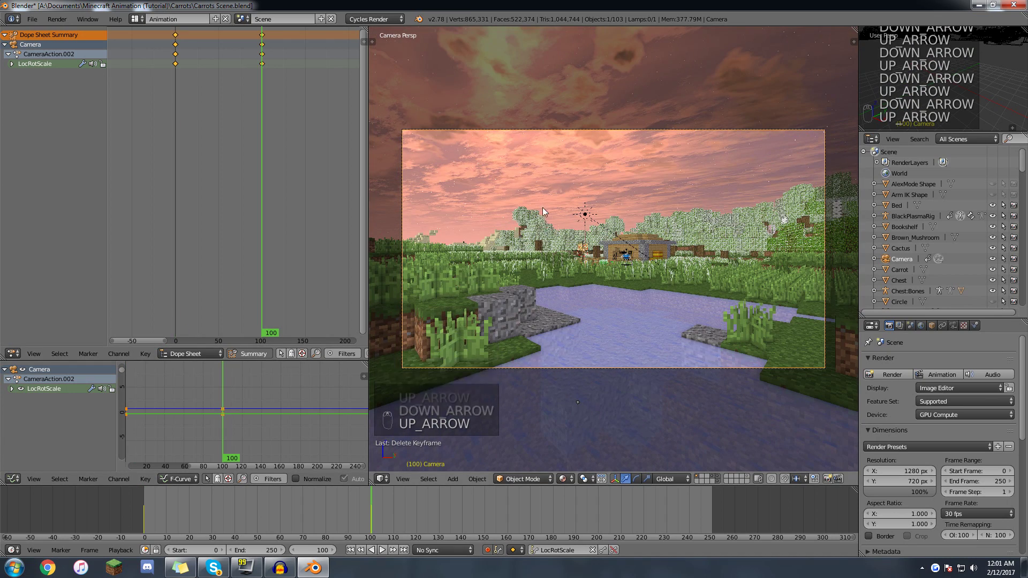
- Widen the 3D view by narrowing the Dope Sheet, and fit the whole camera frame inside it
{"action": "key", "text": "a"}
{"action": "key", "text": "a"}
{"action": "right_click", "coordinate": [544, 132]}
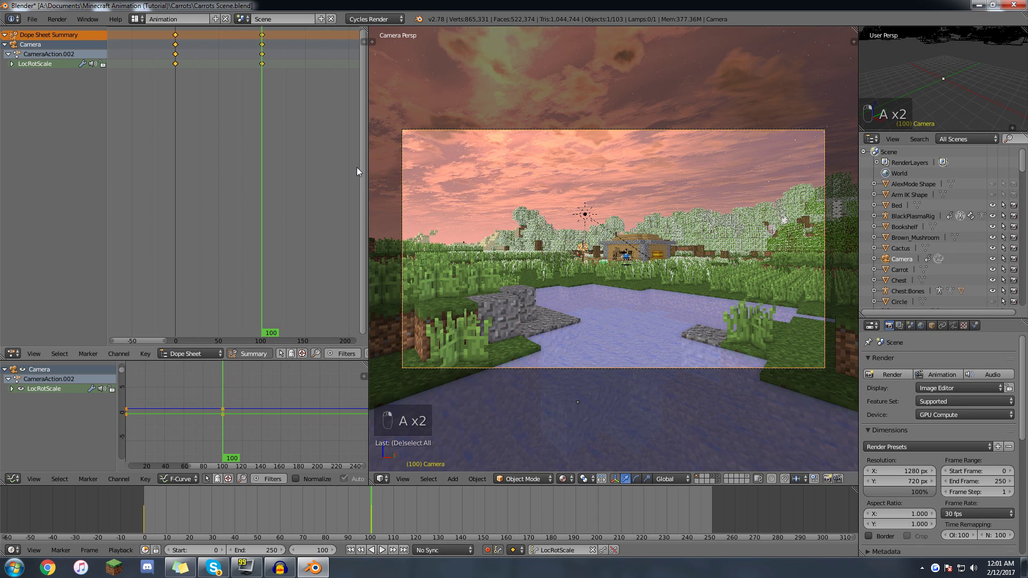
{"action": "left_click_drag", "start_coordinate": [361, 166], "coordinate": [340, 166]}
{"action": "key", "text": "Home"}
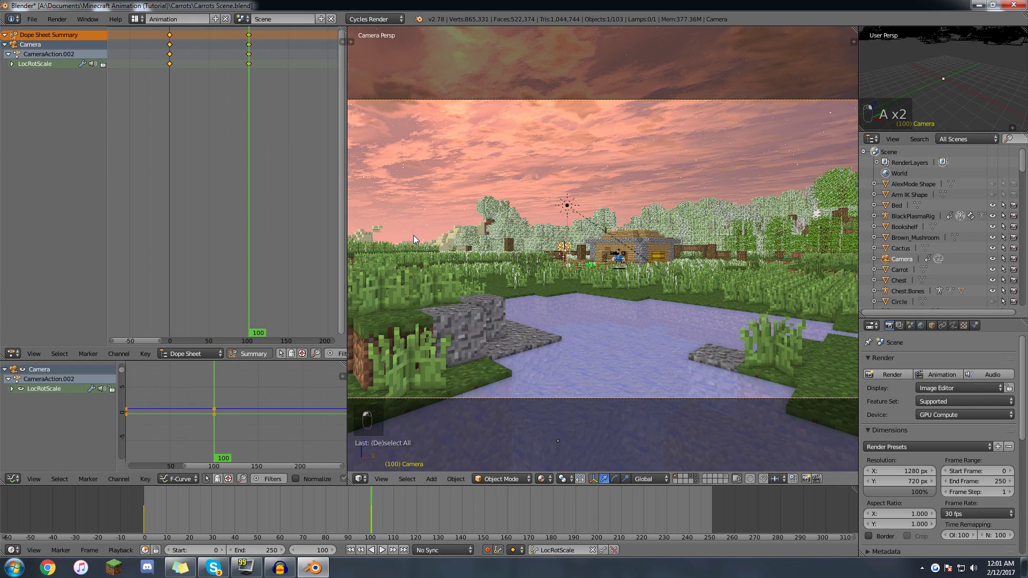
{"action": "mouse_move", "coordinate": [486, 246]}
{"action": "middle_mouse_down", "text": "ctrl"}
{"action": "mouse_move", "coordinate": [480, 265]}
{"action": "mouse_move", "coordinate": [491, 251]}
{"action": "middle_mouse_up", "text": "ctrl"}
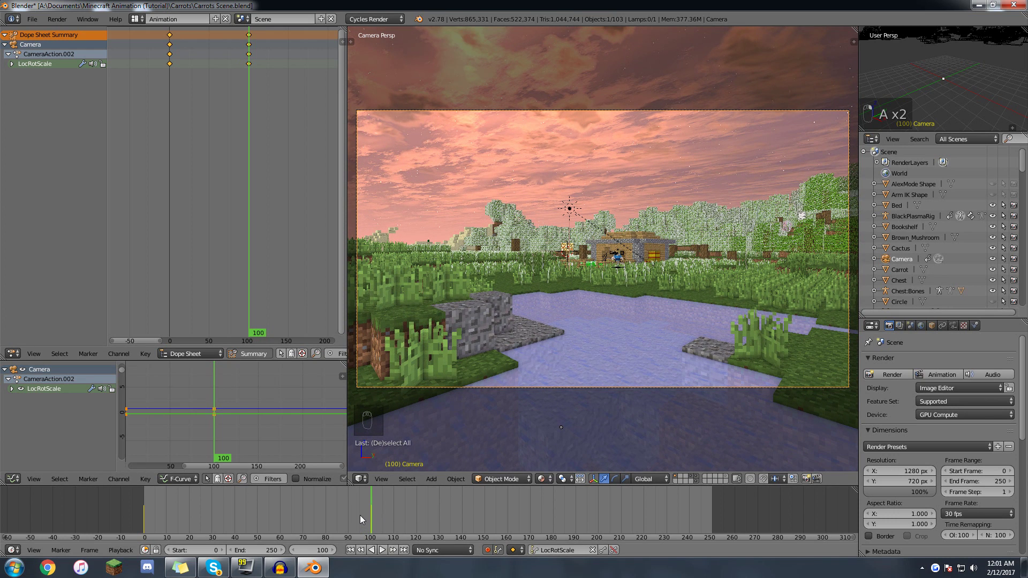
- At frame 101, fly the camera across the lake to the front of the house to keyframe the second shot
{"action": "mouse_move", "coordinate": [361, 516]}
{"action": "left_mouse_down"}
{"action": "mouse_move", "coordinate": [239, 515]}
{"action": "mouse_move", "coordinate": [359, 509]}
{"action": "left_mouse_up"}
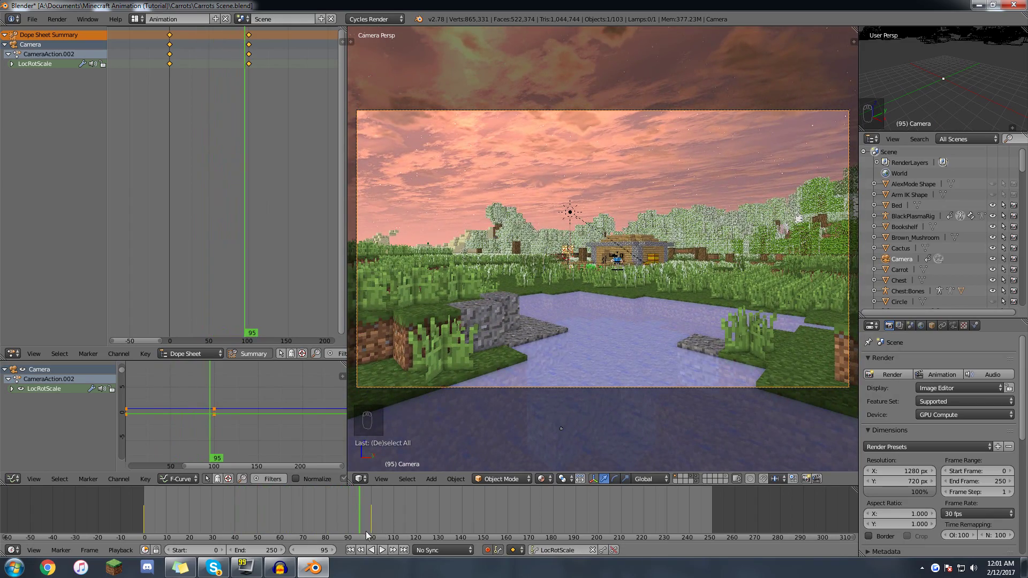
{"action": "key", "text": "Up"}
{"action": "scroll", "coordinate": [381, 520], "scroll_direction": "up", "scroll_amount": 1}
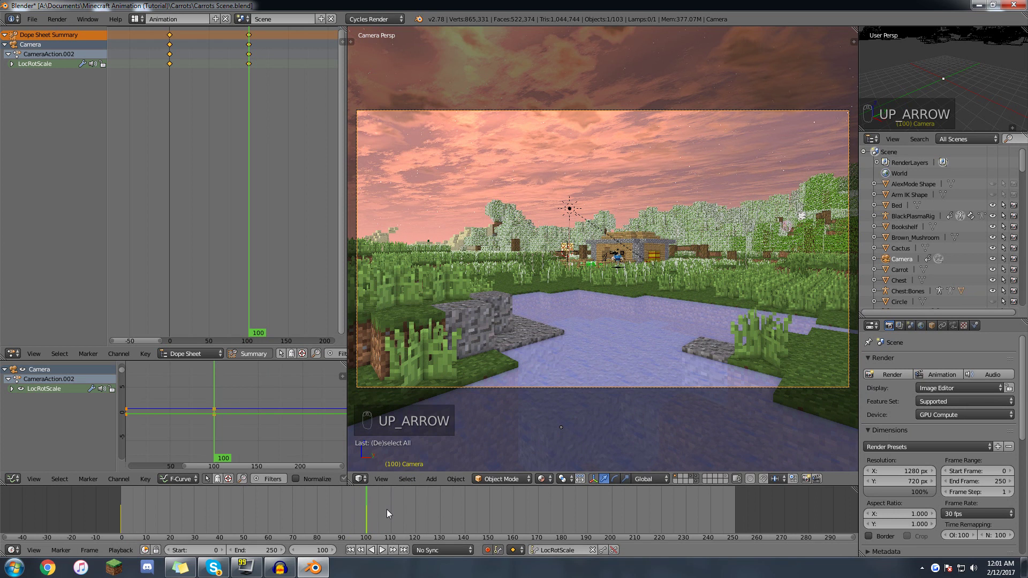
{"action": "key", "text": "Down"}
{"action": "scroll", "coordinate": [374, 516], "scroll_direction": "up", "scroll_amount": 2}
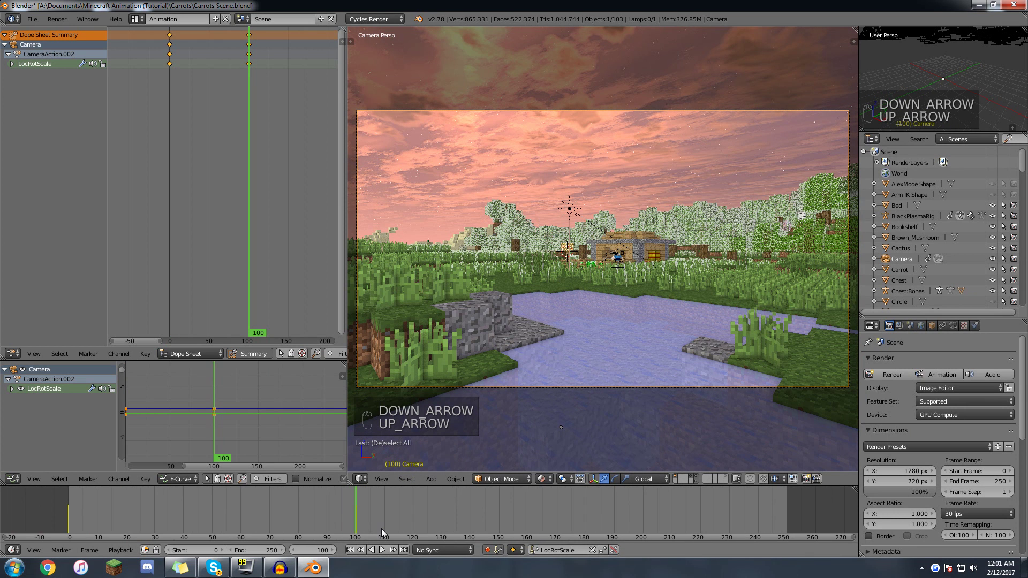
{"action": "key", "text": "Right"}
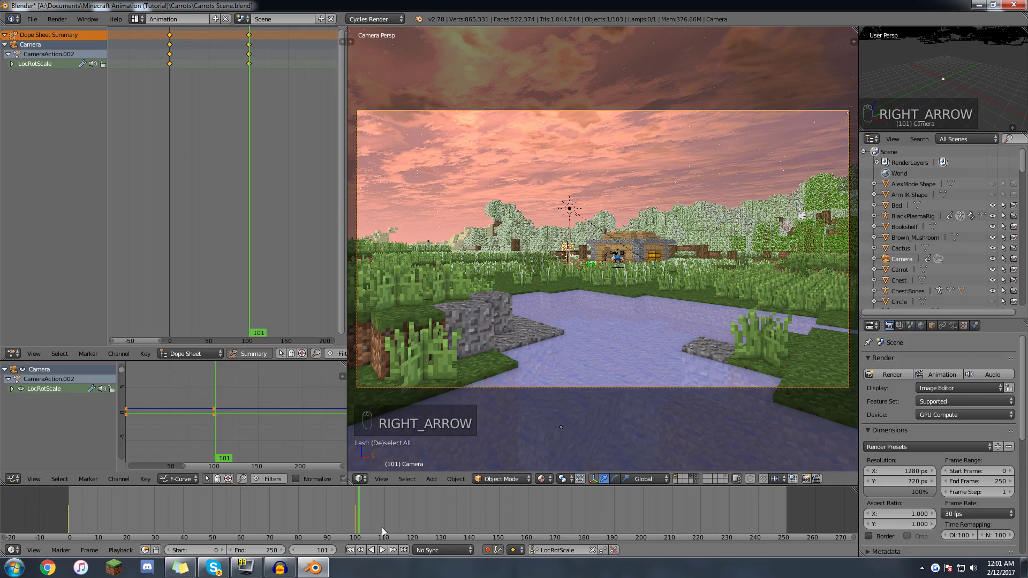
{"action": "key", "text": "shift+f"}
{"action": "key", "text": "w"}
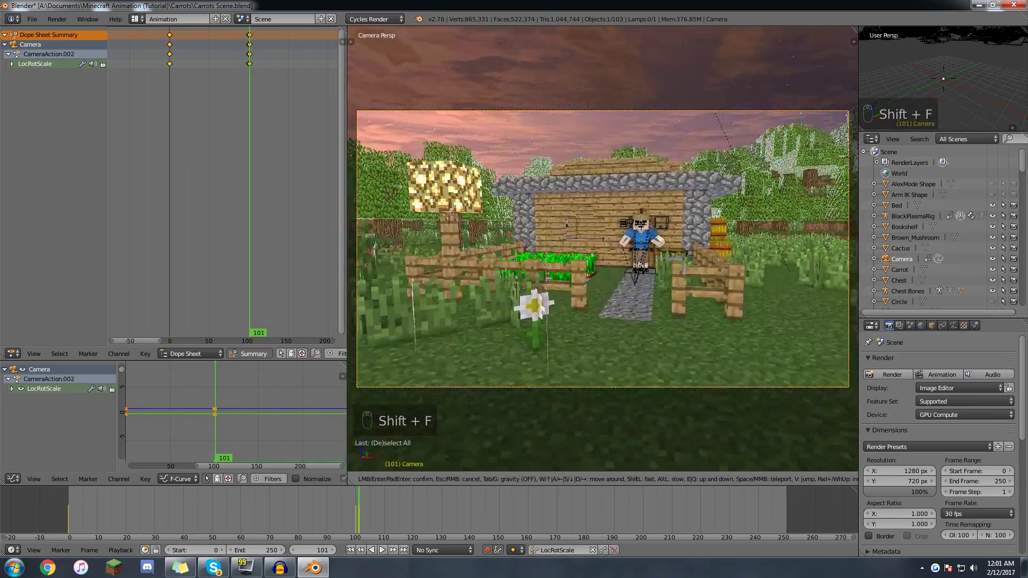
{"action": "left_click", "coordinate": [517, 405]}
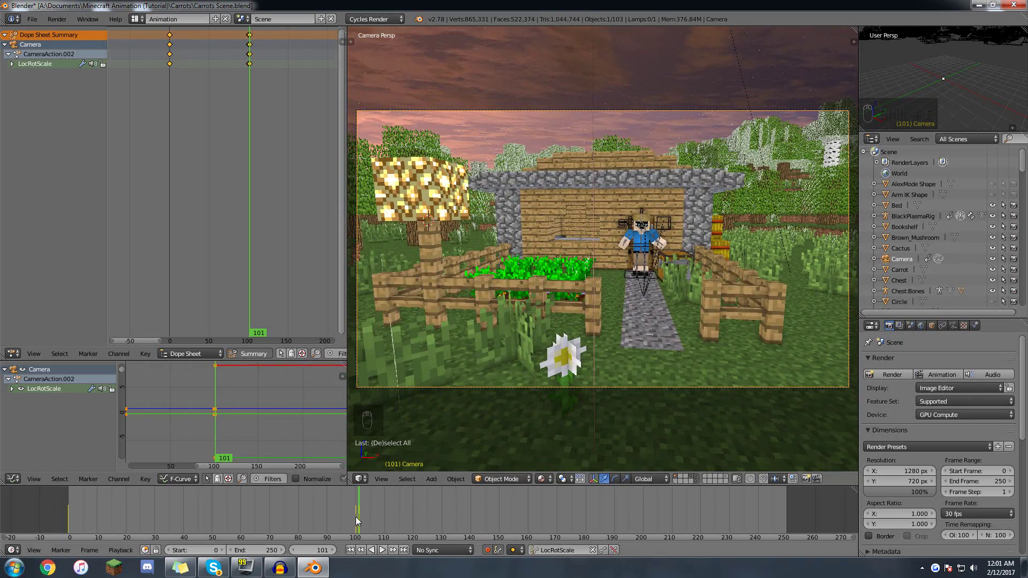
- Scrub and play back the end of the lake shot to check the cut to the house at frame 101
{"action": "left_click", "coordinate": [262, 512]}
{"action": "key", "text": "alt+a"}
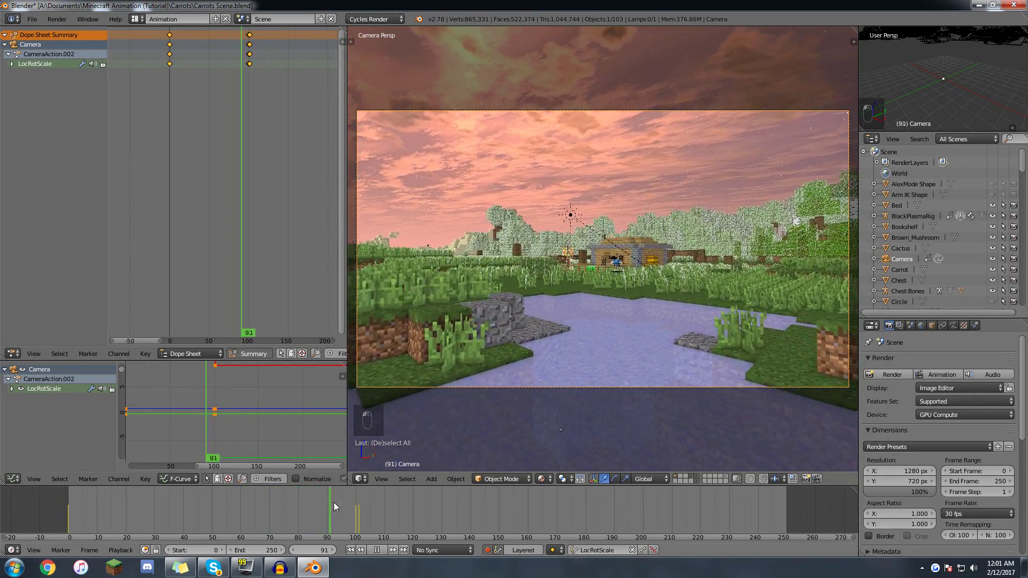
{"action": "key", "text": "Down"}
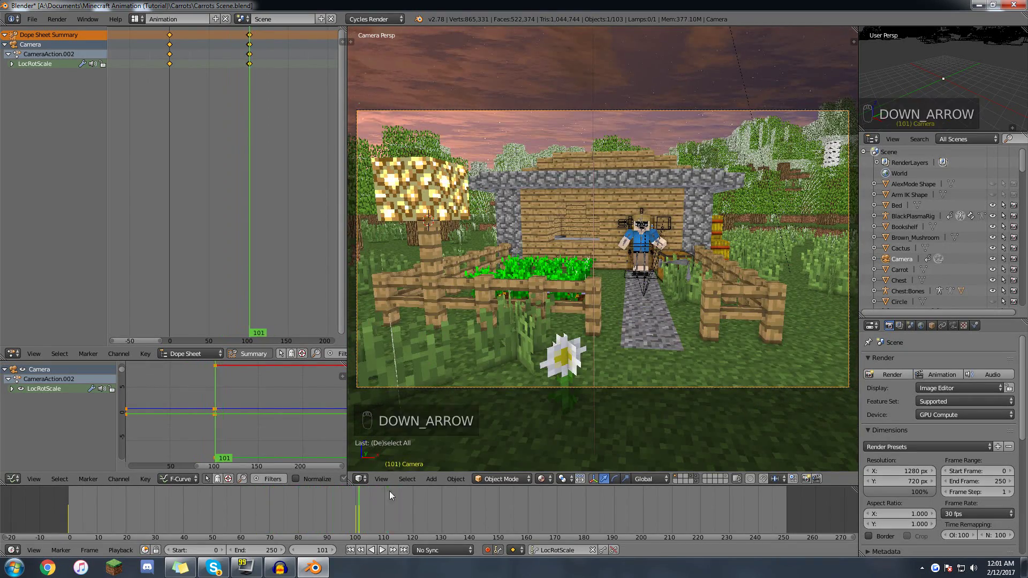
- At frame 101, re-aim the camera in fly mode to a lower, more distant view with the flower, lamp and house in frame
{"action": "key", "text": "shift+f"}
{"action": "key", "text": "s"}
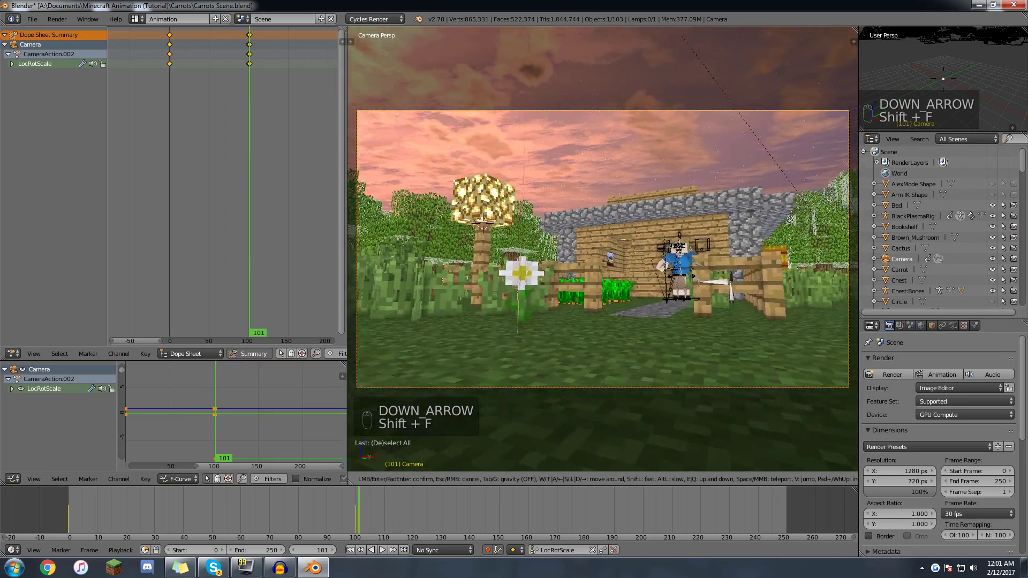
{"action": "key", "text": "w"}
{"action": "left_click", "coordinate": [603, 249]}
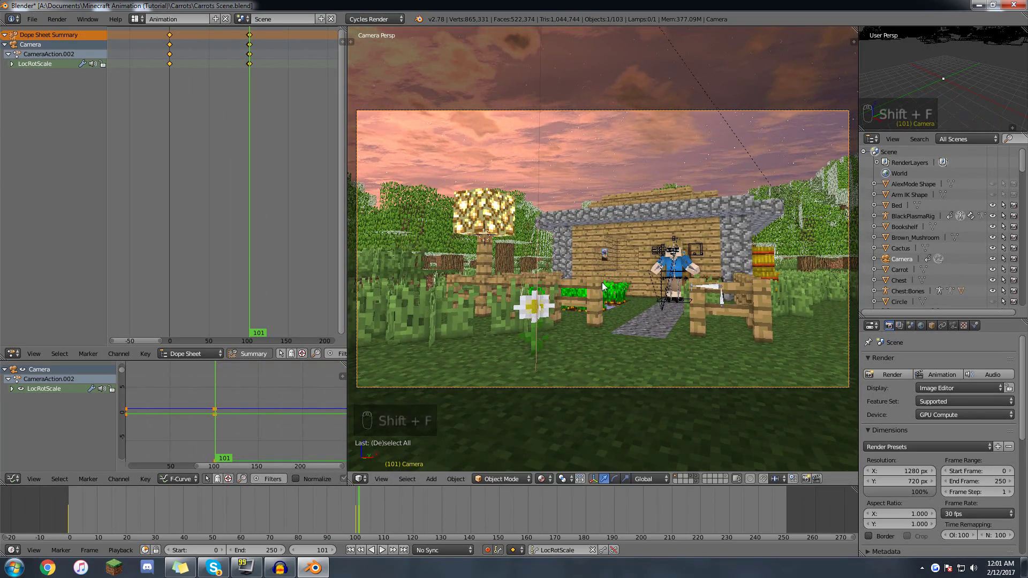
- Scrub through the lake shot and step between frames 100 and 101 to compare both sides of the cut
{"action": "left_click_drag", "start_coordinate": [348, 515], "coordinate": [301, 510]}
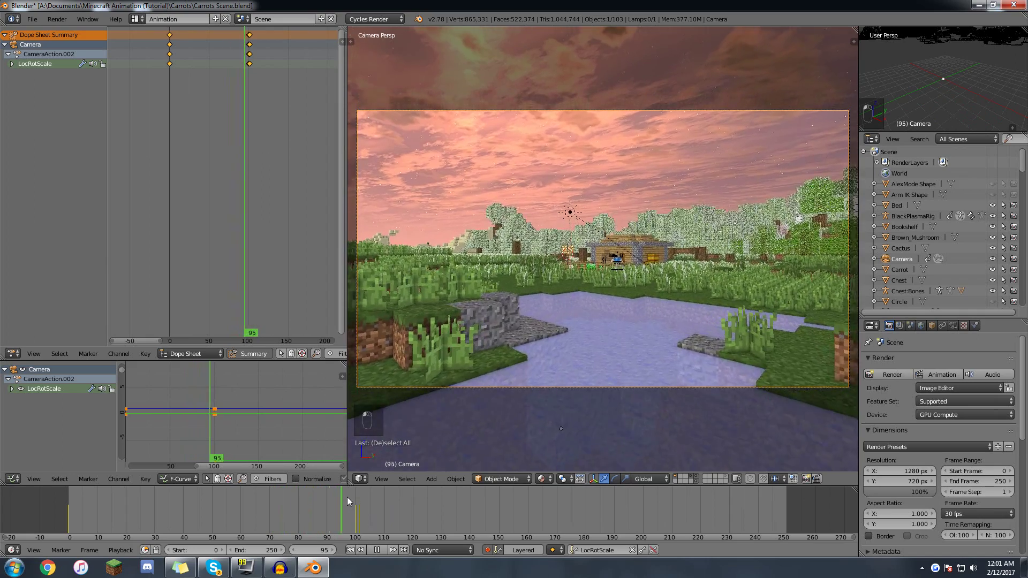
{"action": "key", "text": "Down"}
{"action": "key", "text": "Left"}
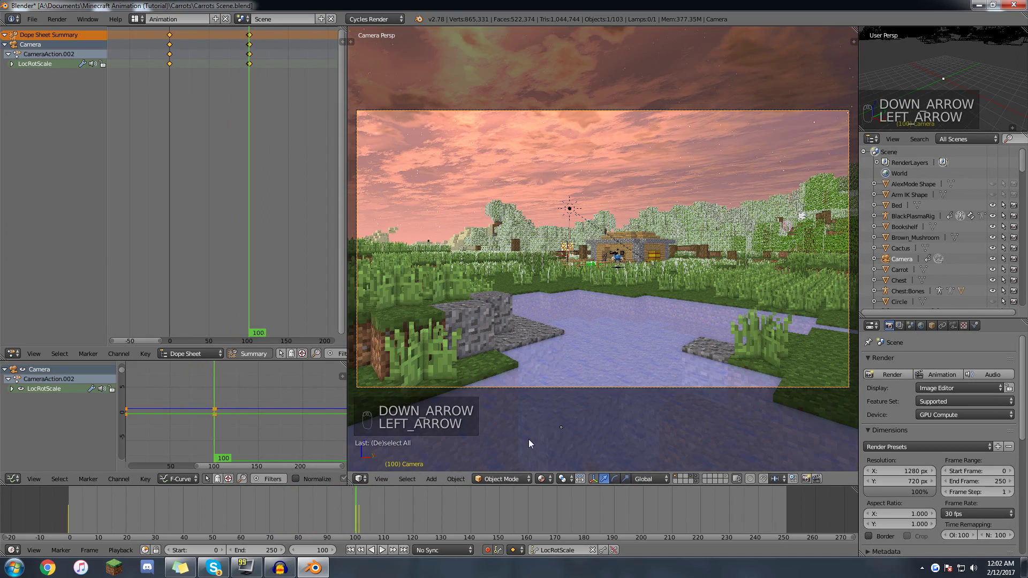
{"action": "key", "text": "Up"}
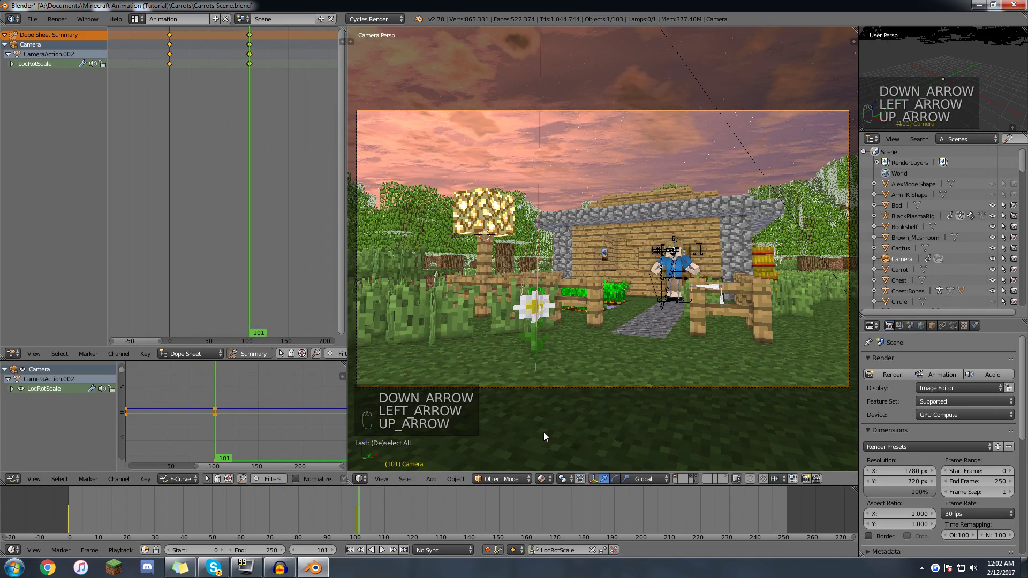
- At frame 142, fly the camera slightly forward toward the house to keyframe the end of the second shot
{"action": "left_click_drag", "start_coordinate": [373, 516], "coordinate": [477, 513]}
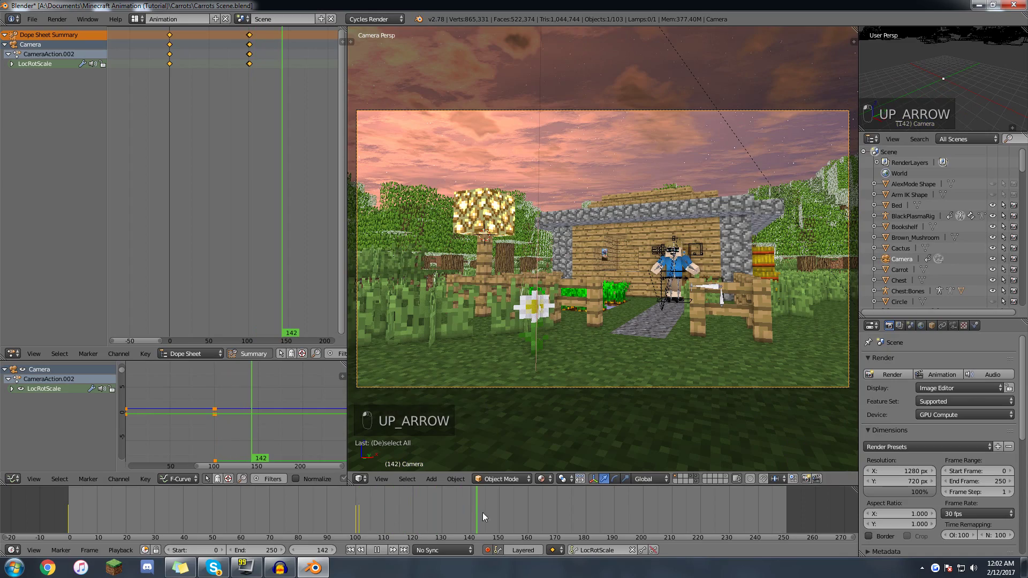
{"action": "key", "text": "shift+f"}
{"action": "key", "text": "w"}
{"action": "left_click", "coordinate": [554, 405]}
- Jump between the camera's keyframes, and play and scrub the animation to review the second shot's motion
{"action": "left_click_drag", "start_coordinate": [397, 504], "coordinate": [298, 496]}
{"action": "key", "text": "Up"}
{"action": "key", "text": "Down"}
{"action": "key", "text": "Up"}
{"action": "key", "text": "shift+f"}
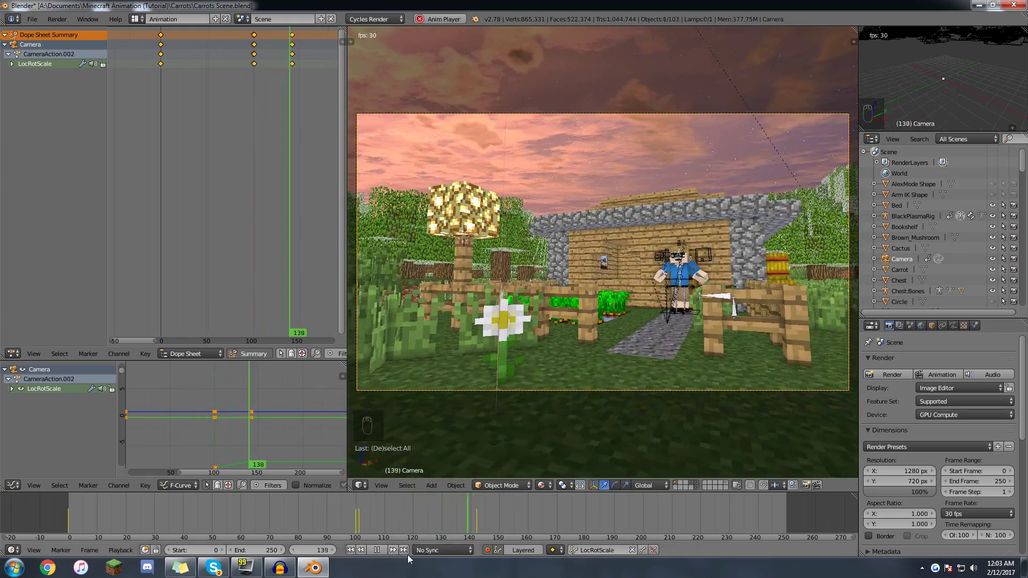
{"action": "left_click", "coordinate": [378, 551]}
{"action": "left_click_drag", "start_coordinate": [354, 519], "coordinate": [385, 515]}
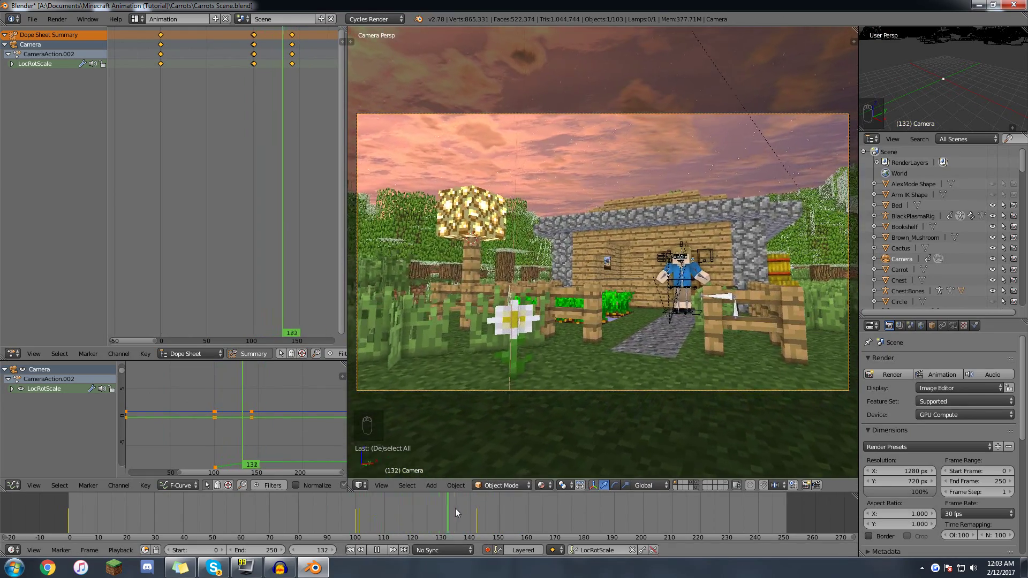
{"action": "key", "text": "alt+a"}
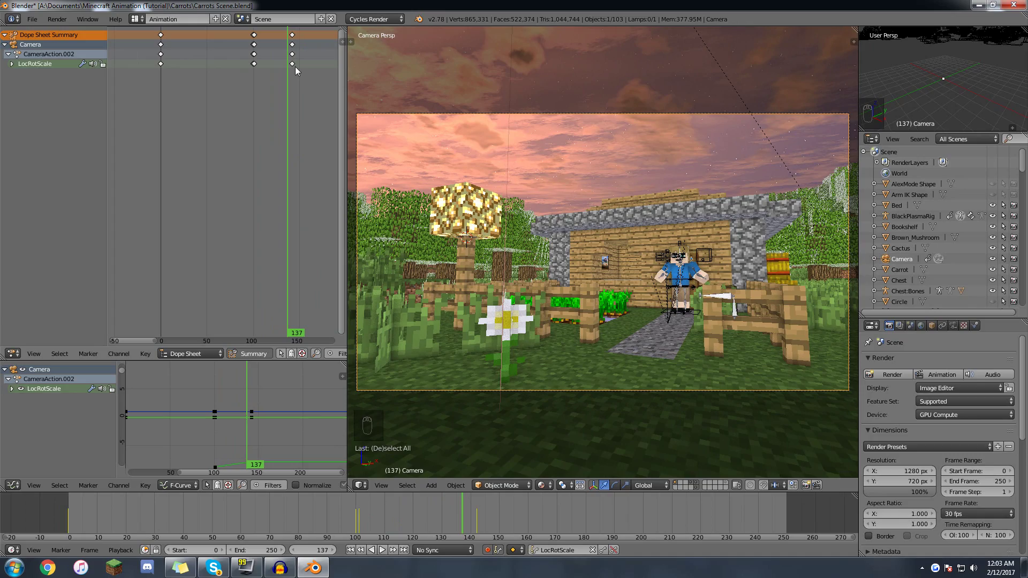
- Move only the camera's last keyframe in the Dope Sheet from frame 142 to about frame 196 to slow the second shot
{"action": "key", "text": "a"}
{"action": "right_click", "coordinate": [293, 63]}
{"action": "middle_click_drag", "start_coordinate": [268, 75], "coordinate": [252, 80]}
{"action": "key", "text": "g"}
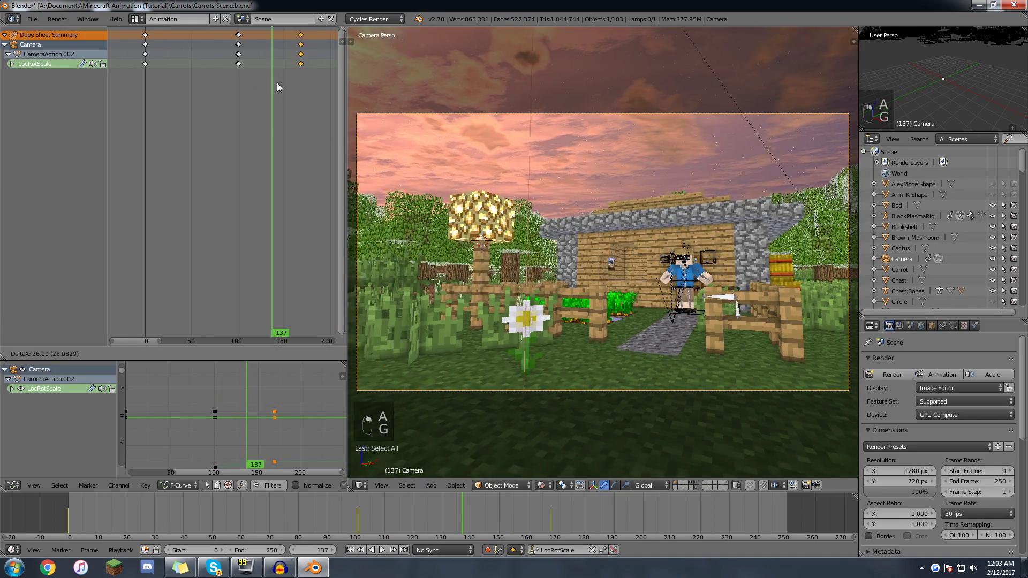
{"action": "left_click", "coordinate": [299, 86]}
{"action": "scroll", "coordinate": [287, 102], "scroll_direction": "down", "scroll_amount": 2}
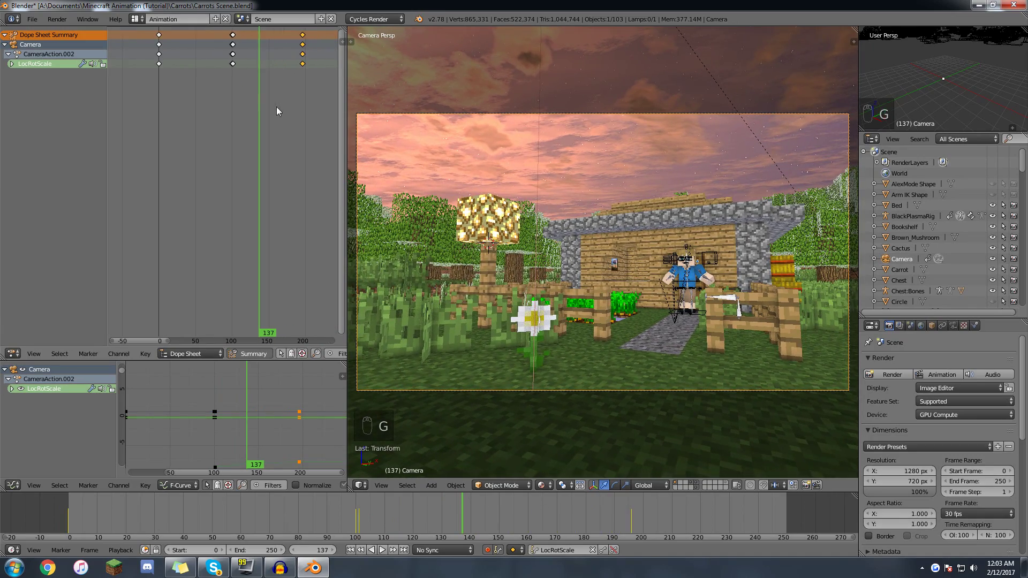
- Play back the lengthened second shot, and select all of the camera's keyframes in the Dope Sheet
{"action": "key", "text": "alt+a"}
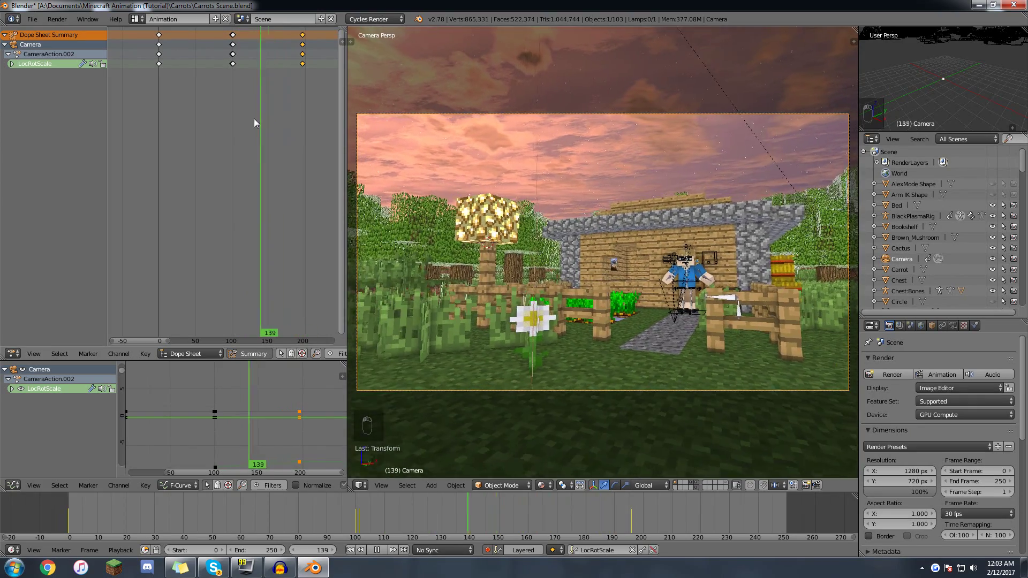
{"action": "key", "text": "Escape"}
{"action": "key", "text": "a"}
{"action": "key", "text": "a"}
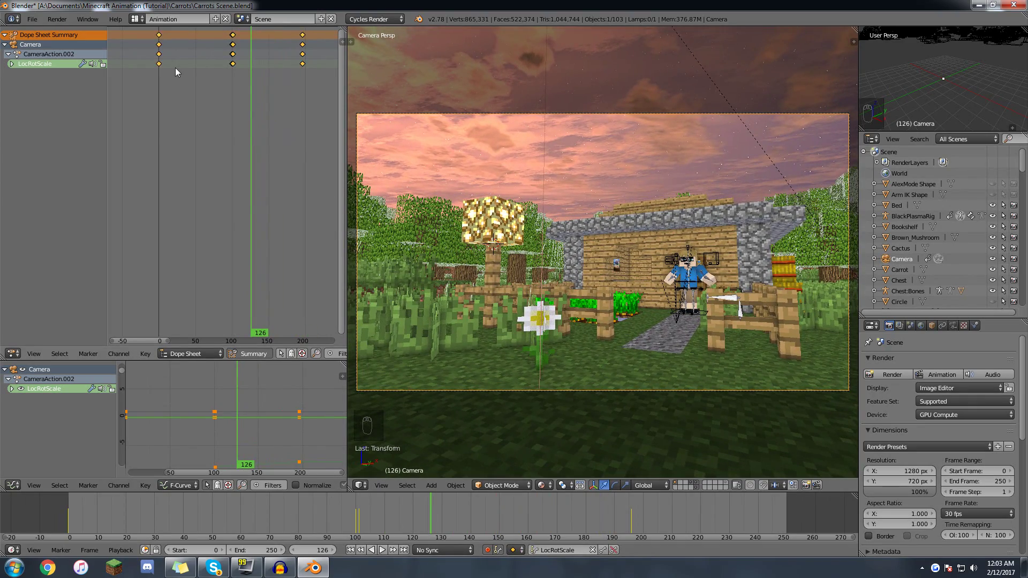
- Set the camera's keyframes to Bezier interpolation and play the animation from the start past frame 100
{"action": "key", "text": "t"}
{"action": "left_click", "coordinate": [122, 82]}
{"action": "left_click", "coordinate": [63, 500]}
{"action": "key", "text": "alt+a"}
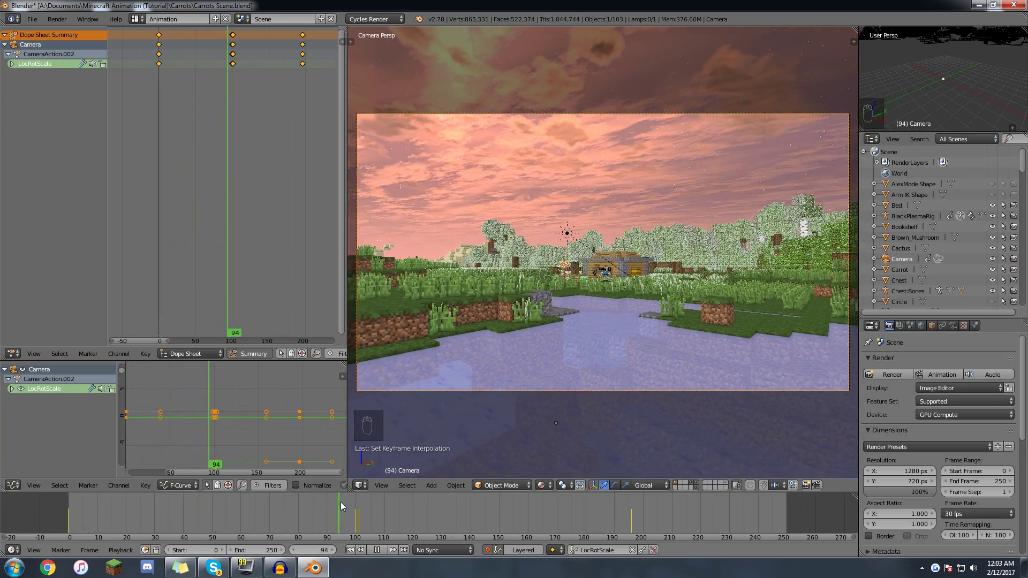
{"action": "mouse_move", "coordinate": [359, 505]}
{"action": "left_mouse_down"}
{"action": "mouse_move", "coordinate": [404, 500]}
{"action": "mouse_move", "coordinate": [312, 506]}
{"action": "mouse_move", "coordinate": [387, 495]}
{"action": "mouse_move", "coordinate": [367, 500]}
{"action": "left_mouse_up"}
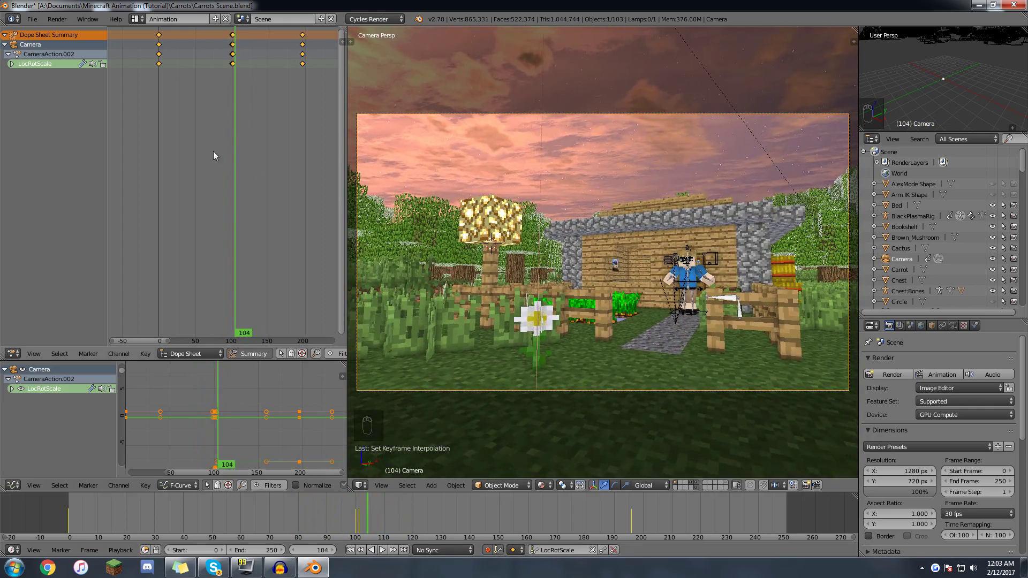
- Set the camera's keyframes to Linear interpolation and widen the 3D viewport
{"action": "key", "text": "t"}
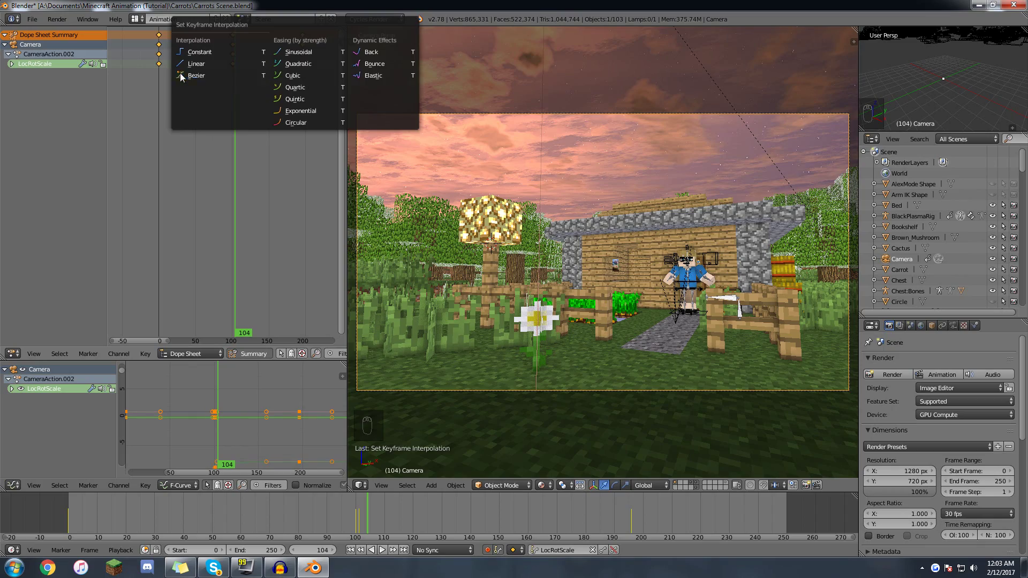
{"action": "left_click", "coordinate": [216, 64]}
{"action": "left_click_drag", "start_coordinate": [159, 79], "coordinate": [198, 86]}
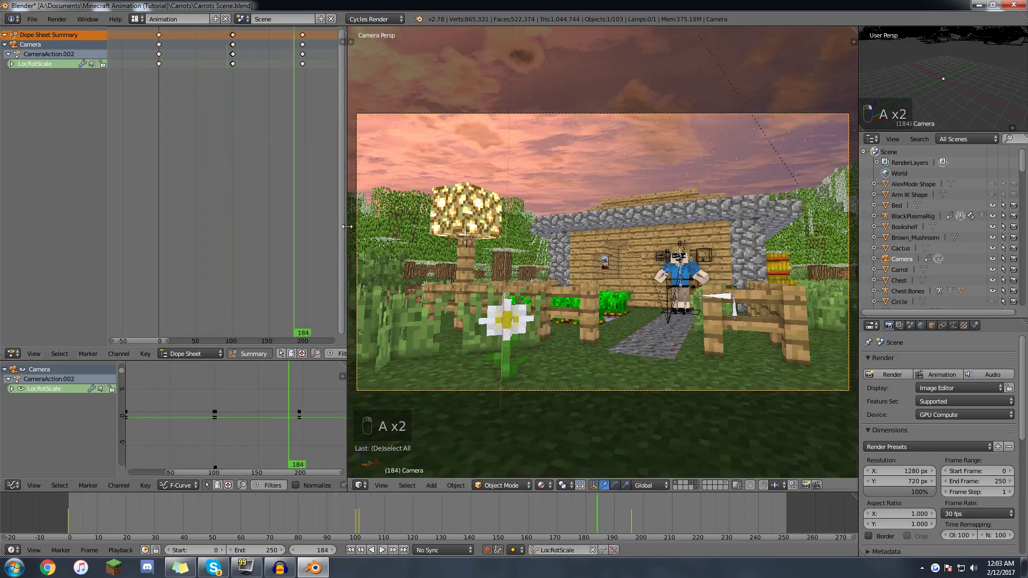
{"action": "left_click_drag", "start_coordinate": [297, 227], "coordinate": [264, 227]}
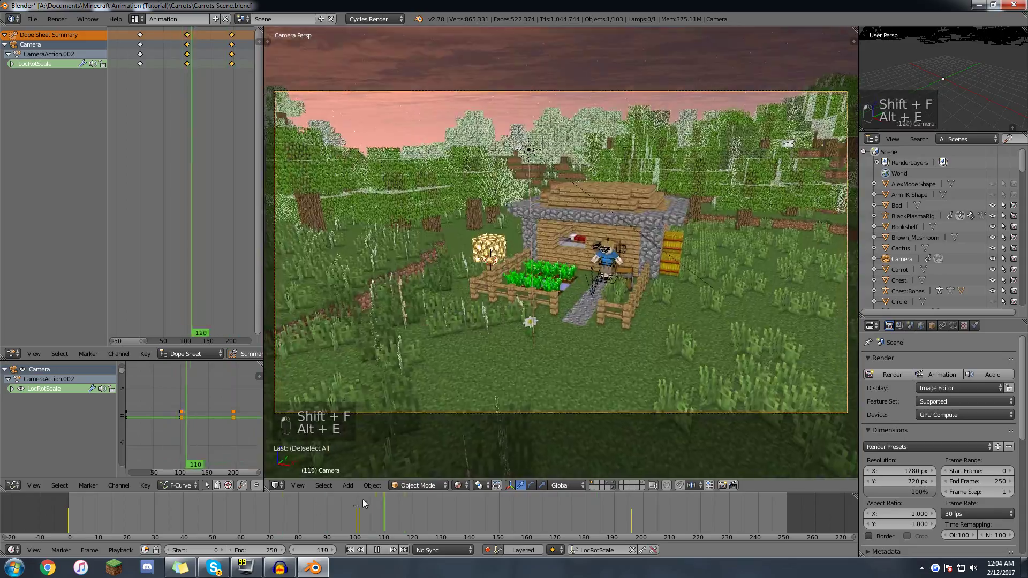
- Insert a keyframe on the camera's focal length at frame 100
{"action": "left_click_drag", "start_coordinate": [362, 504], "coordinate": [259, 508]}
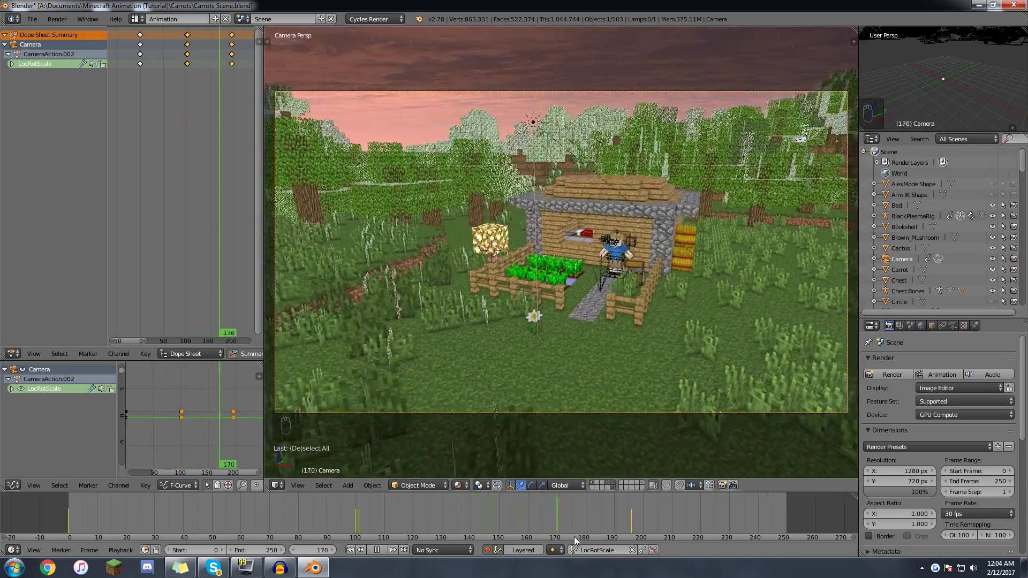
{"action": "left_click_drag", "start_coordinate": [322, 517], "coordinate": [354, 514]}
{"action": "key", "text": "Up"}
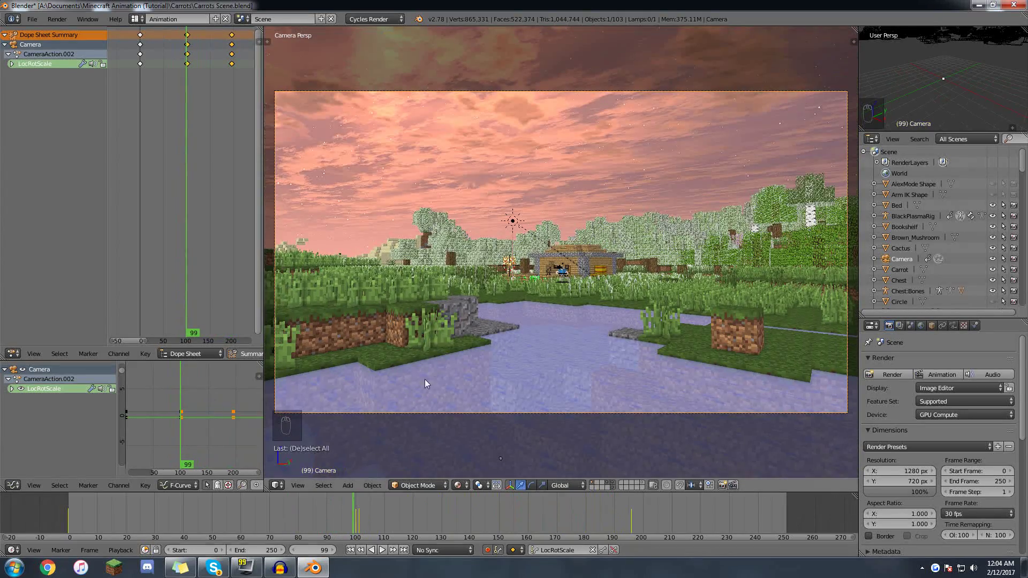
{"action": "left_click", "coordinate": [953, 325]}
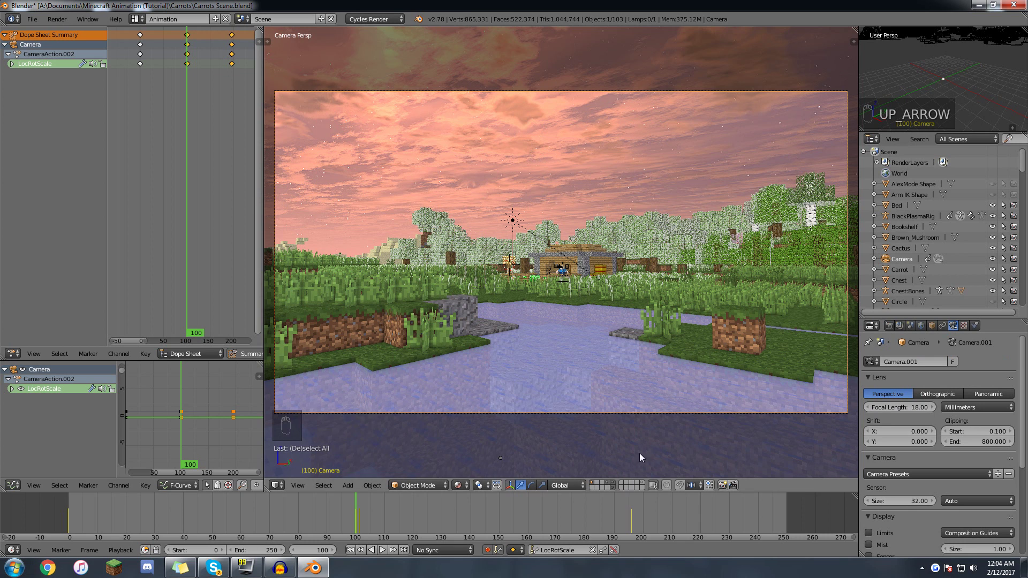
{"action": "key", "text": "Left"}
{"action": "key", "text": "Right"}
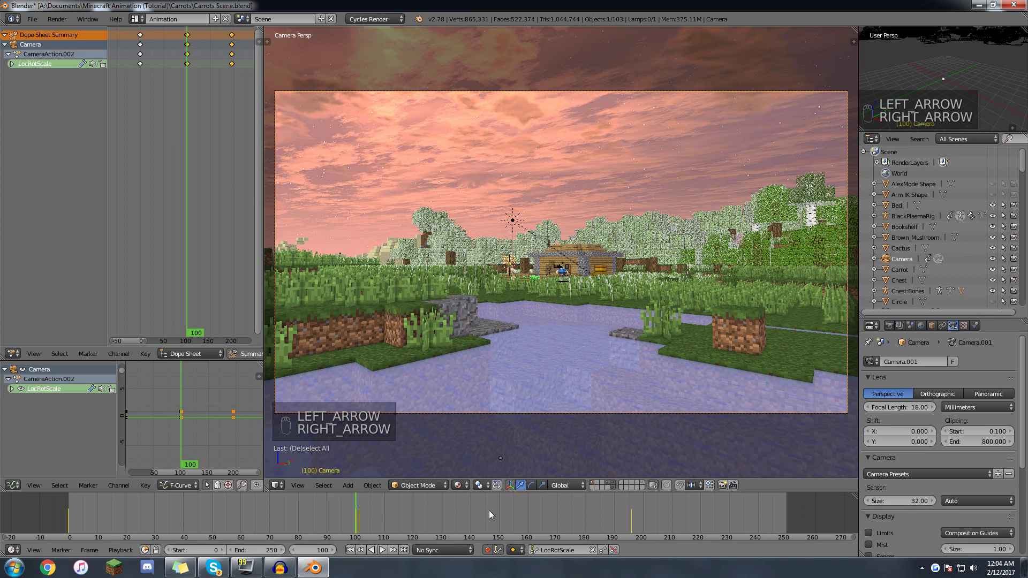
{"action": "right_click", "coordinate": [895, 377]}
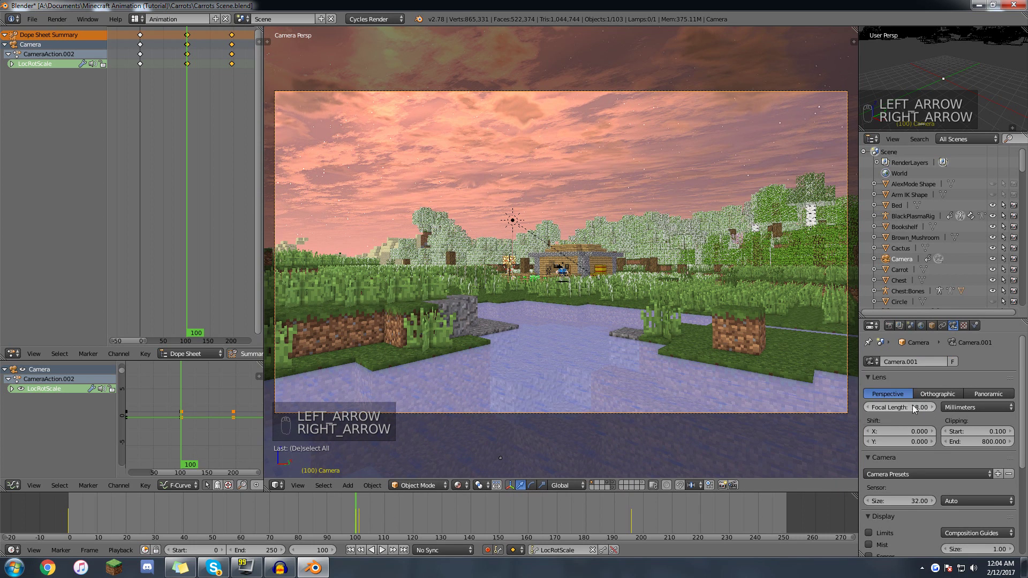
{"action": "right_click", "coordinate": [886, 407]}
{"action": "left_click", "coordinate": [887, 407]}
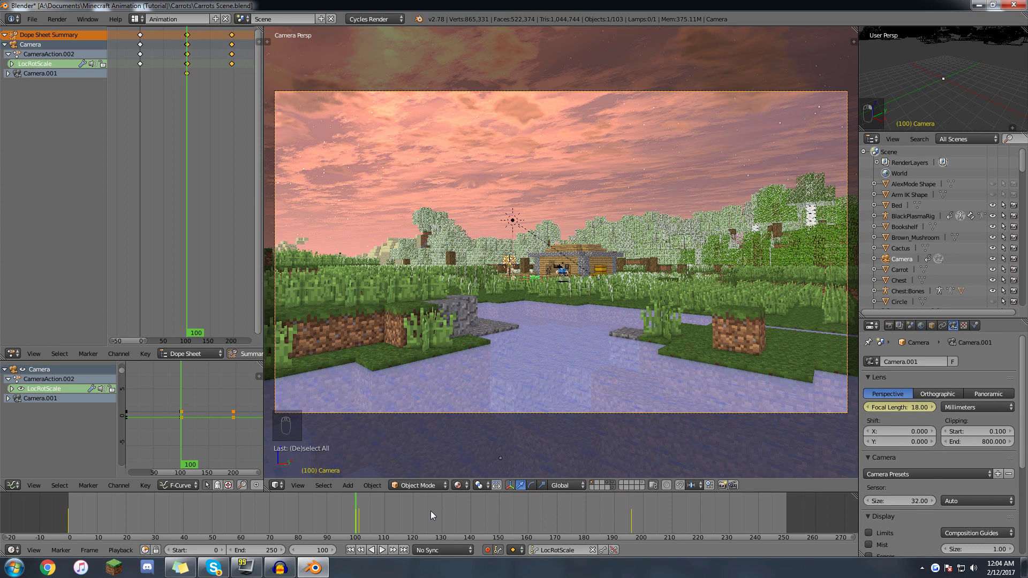
- Set the camera's focal length to 24 mm at frame 101
{"action": "key", "text": "Right"}
{"action": "left_click", "coordinate": [910, 406]}
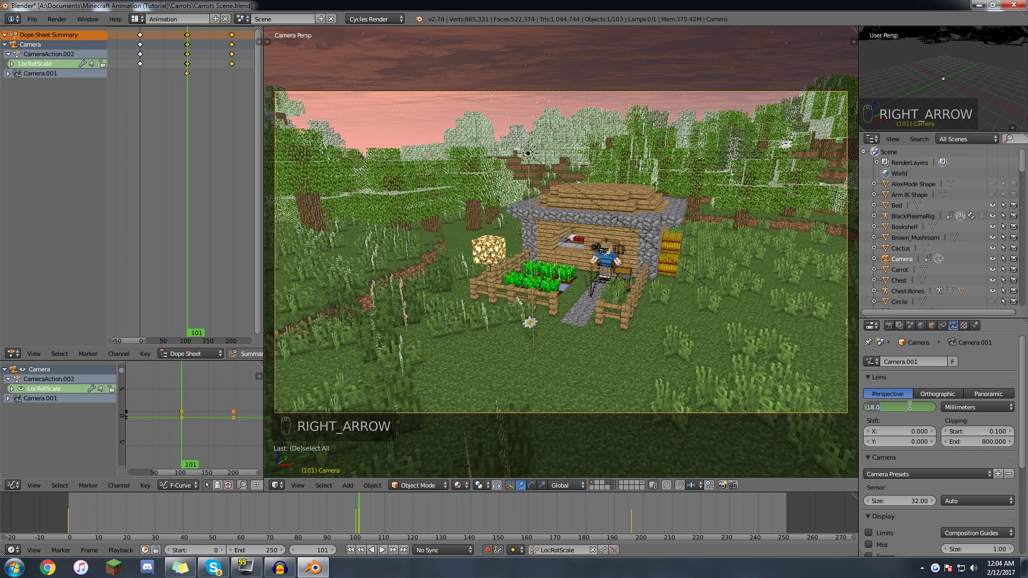
{"action": "type", "text": "24"}
{"action": "key", "text": "Return"}
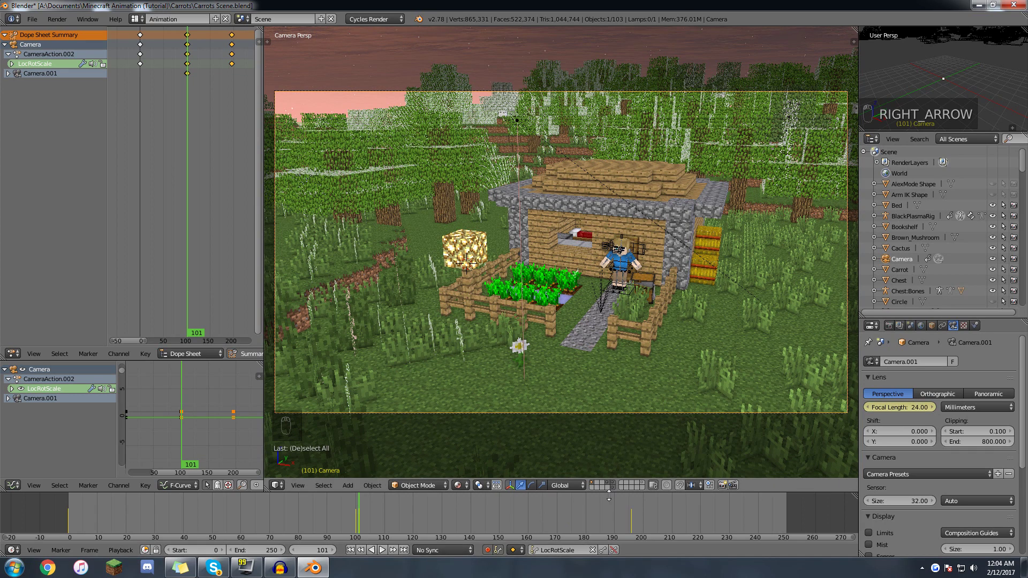
- Preview the second shot, then fly the camera closer to the house at its first keyframe, frame 101
{"action": "mouse_move", "coordinate": [378, 510]}
{"action": "left_mouse_down"}
{"action": "mouse_move", "coordinate": [325, 507]}
{"action": "mouse_move", "coordinate": [375, 508]}
{"action": "left_mouse_up"}
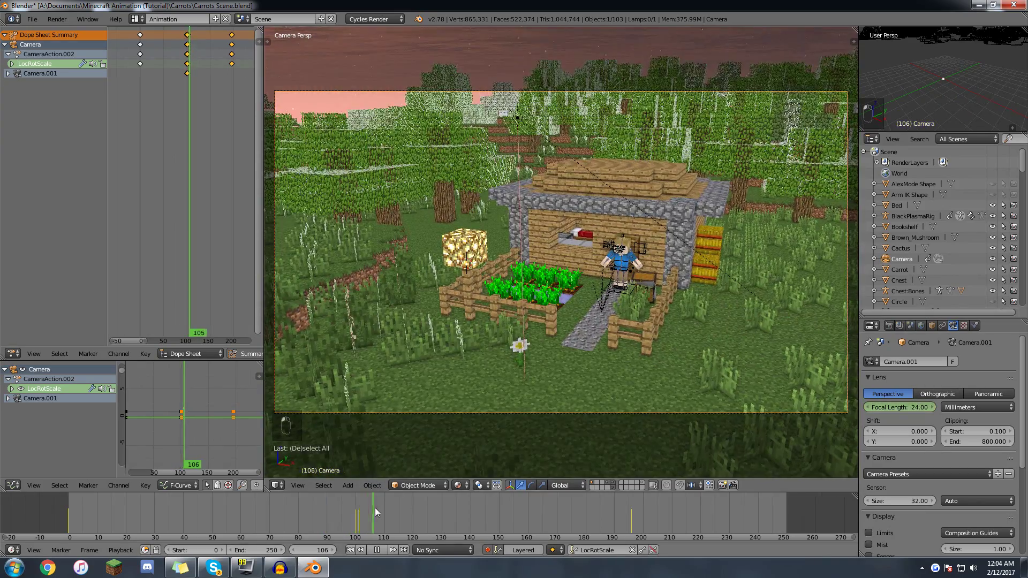
{"action": "key", "text": "Down"}
{"action": "key", "text": "shift+f"}
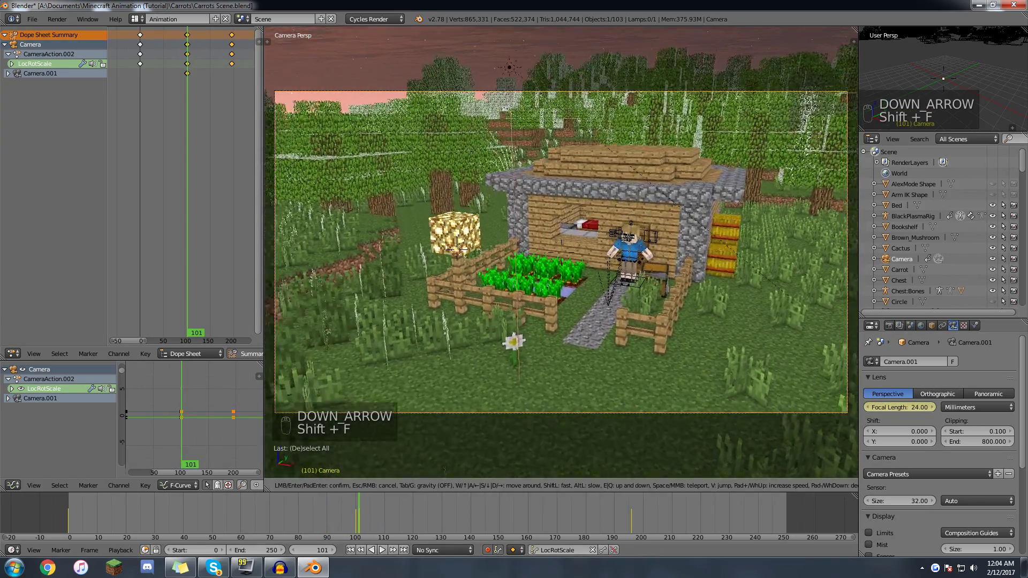
{"action": "key", "text": "w"}
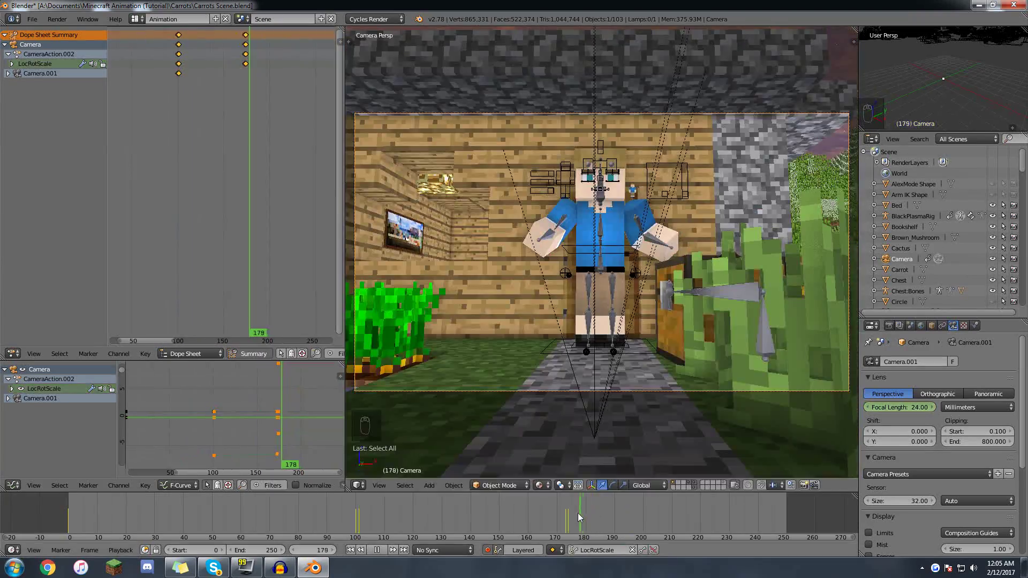
- At frame 187, move the character rig's root bone back into the doorway and check its placement from both sides
{"action": "key", "text": "Escape"}
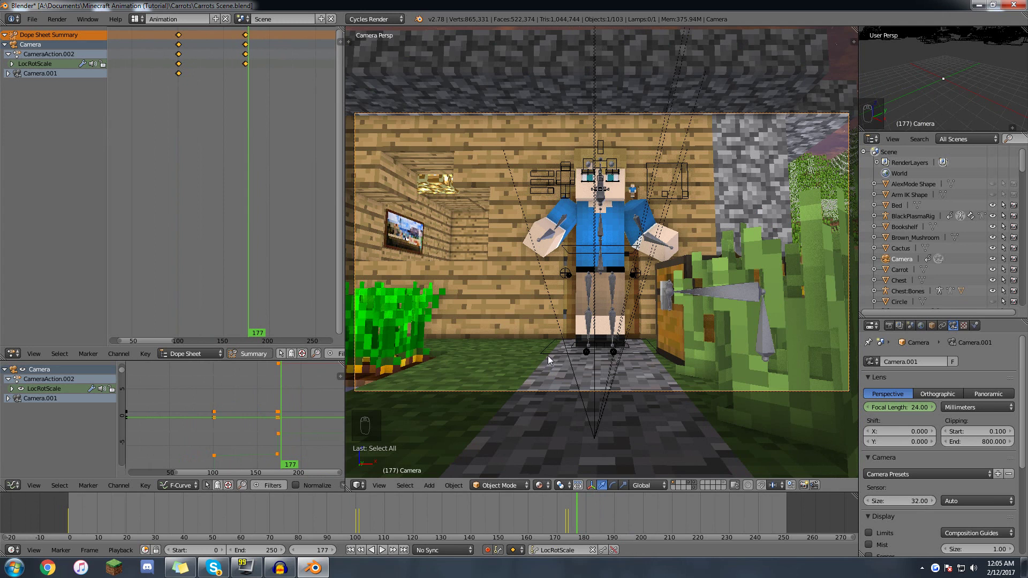
{"action": "key", "text": "Right"}
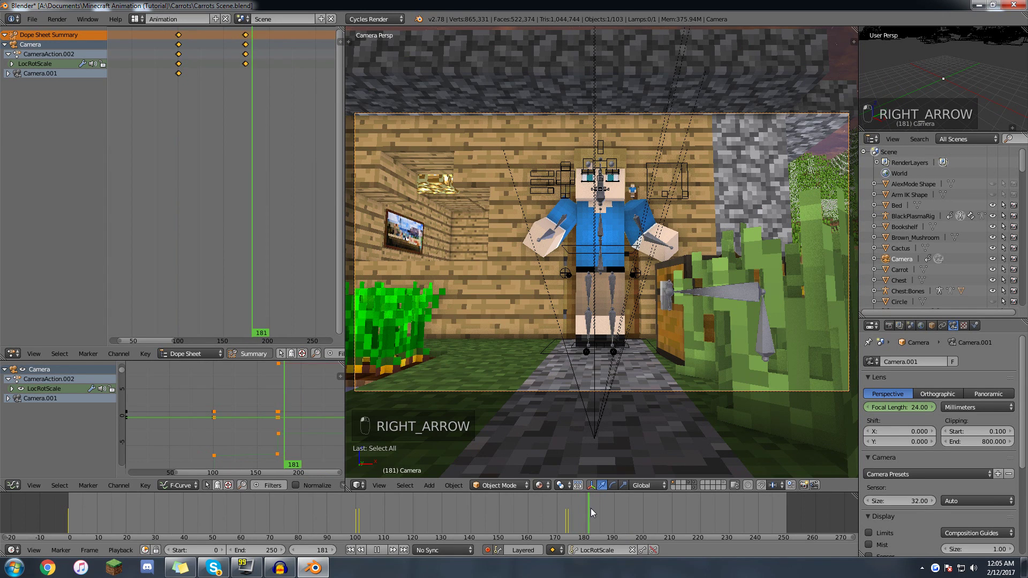
{"action": "mouse_move", "coordinate": [605, 506]}
{"action": "left_mouse_down"}
{"action": "mouse_move", "coordinate": [560, 502]}
{"action": "mouse_move", "coordinate": [605, 500]}
{"action": "left_mouse_up"}
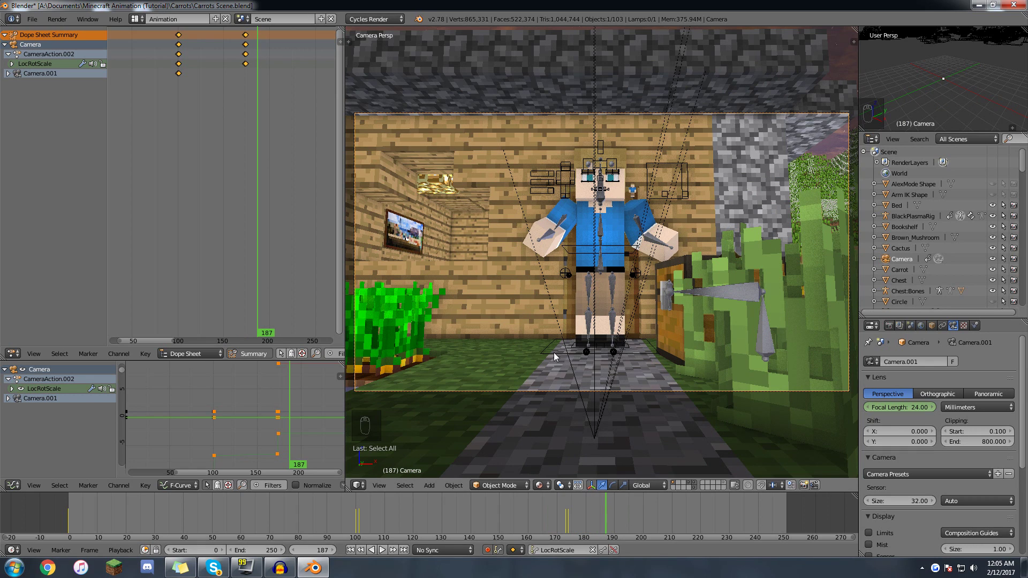
{"action": "right_click", "coordinate": [554, 351]}
{"action": "middle_click_drag", "start_coordinate": [493, 223], "coordinate": [642, 279]}
{"action": "key", "text": "f"}
{"action": "scroll", "coordinate": [583, 275], "scroll_direction": "down", "scroll_amount": 12}
{"action": "scroll", "coordinate": [558, 250], "scroll_direction": "up", "scroll_amount": 4}
{"action": "left_click_drag", "start_coordinate": [605, 291], "coordinate": [515, 259]}
{"action": "middle_click_drag", "start_coordinate": [498, 300], "coordinate": [569, 246]}
{"action": "key", "text": "f"}
{"action": "scroll", "coordinate": [568, 266], "scroll_direction": "down", "scroll_amount": 8}
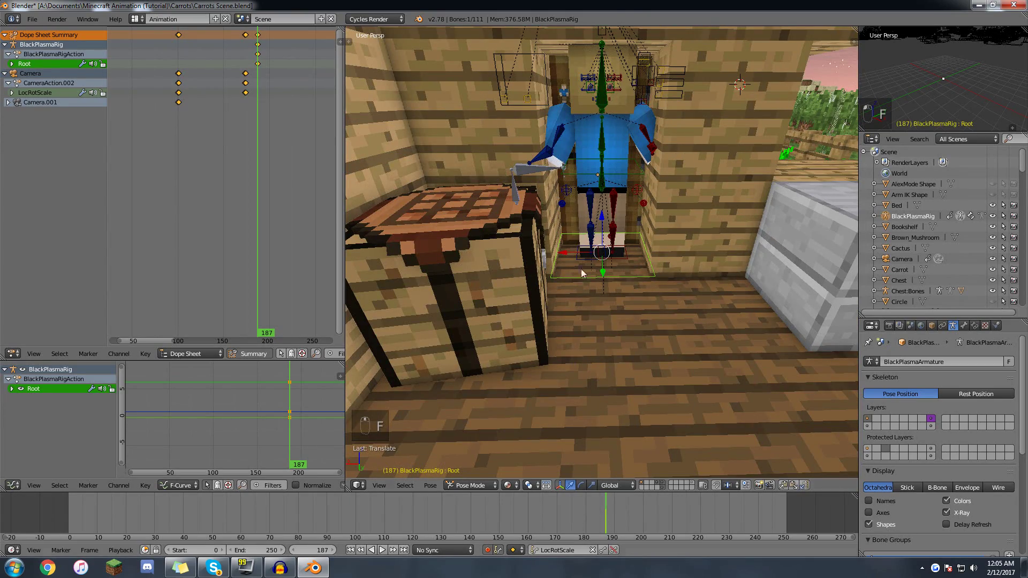
{"action": "middle_click_drag", "start_coordinate": [551, 300], "coordinate": [520, 217]}
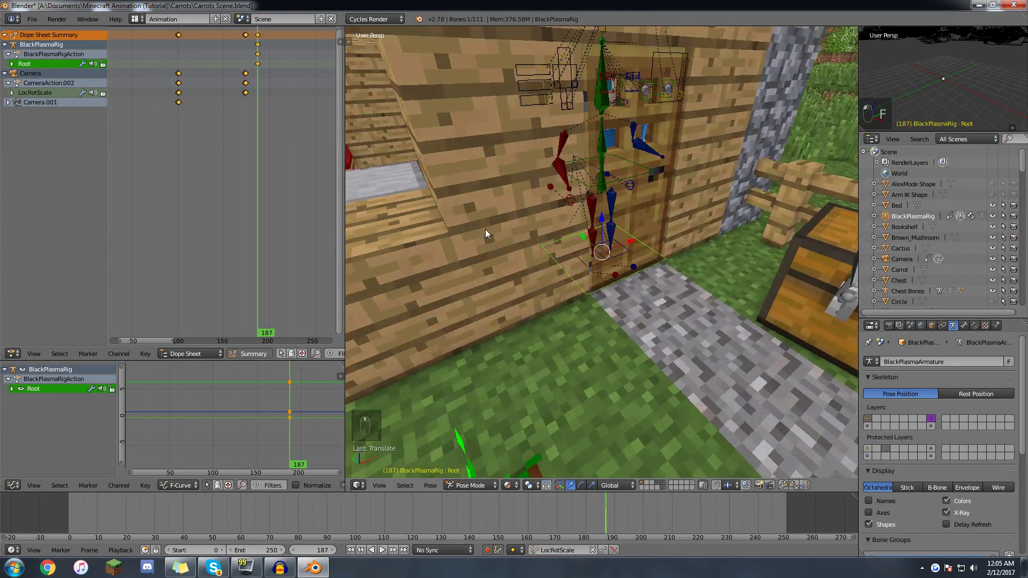
- Select the wooden door and key its closed rotation at frame 182
{"action": "key", "text": "KP_0"}
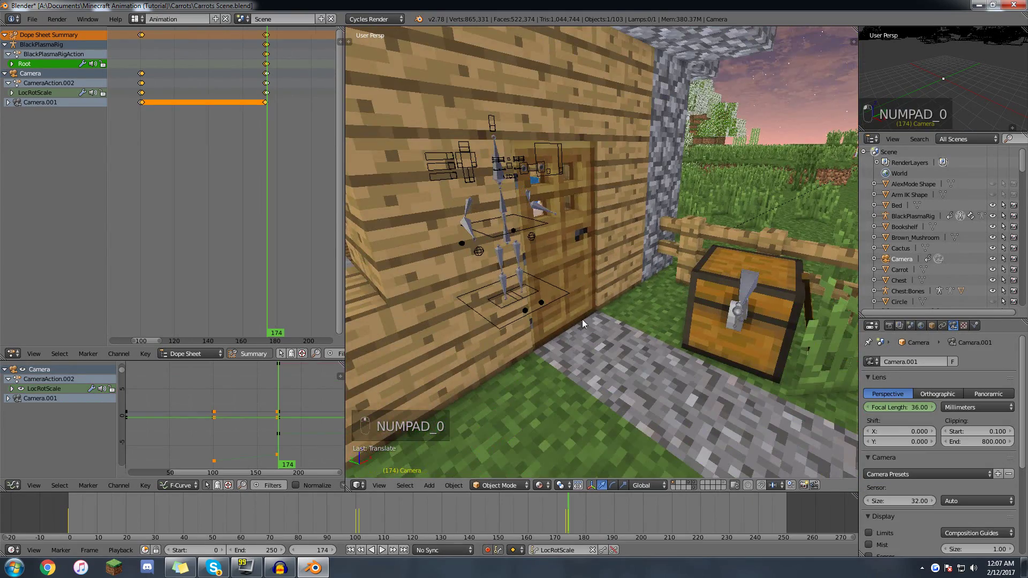
{"action": "middle_click_drag", "start_coordinate": [577, 382], "coordinate": [606, 294]}
{"action": "right_click", "coordinate": [608, 263]}
{"action": "middle_click_drag", "start_coordinate": [654, 250], "coordinate": [603, 306]}
{"action": "key", "text": "KP_0"}
{"action": "key", "text": "alt+a"}
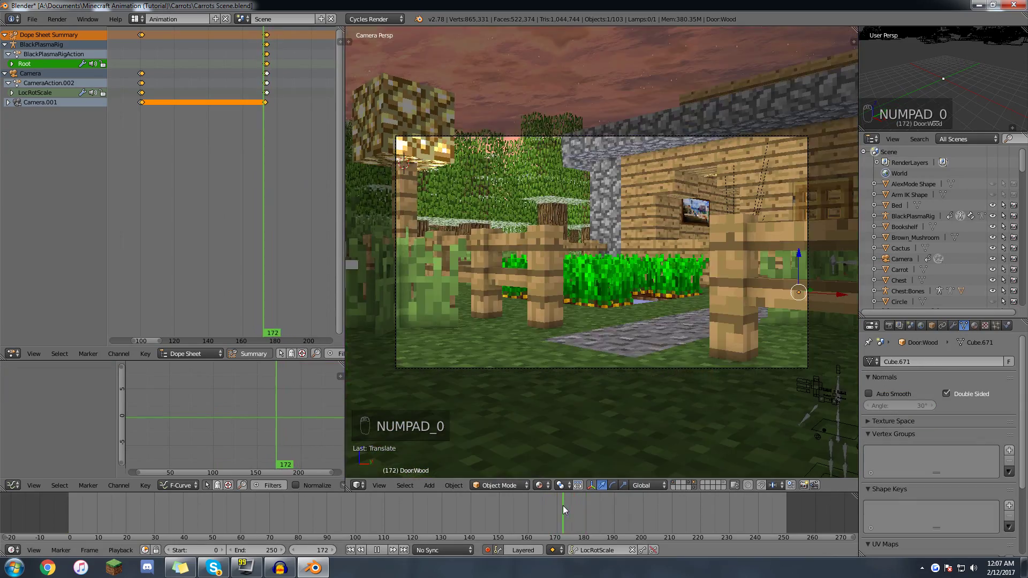
{"action": "key", "text": "alt+a"}
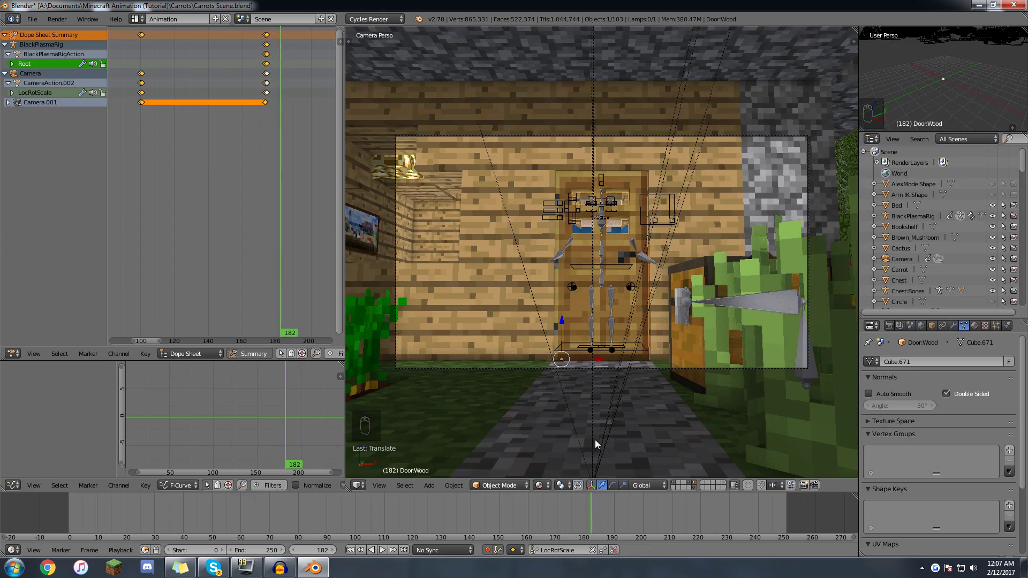
{"action": "middle_click_drag", "start_coordinate": [595, 439], "coordinate": [621, 281]}
{"action": "middle_click_drag", "start_coordinate": [650, 182], "coordinate": [613, 120]}
{"action": "scroll", "coordinate": [590, 178], "scroll_direction": "up", "scroll_amount": 4}
{"action": "key", "text": "r"}
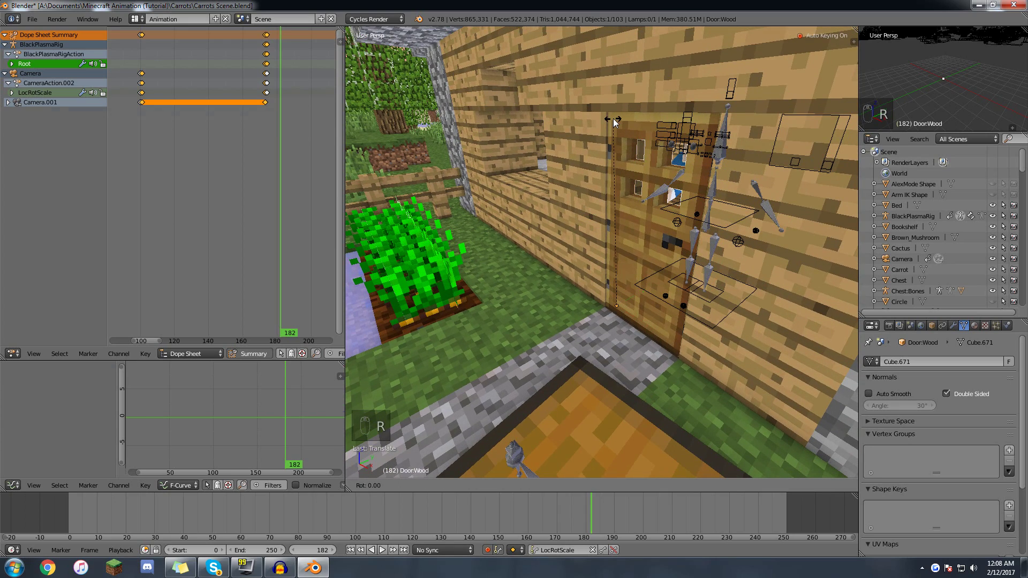
{"action": "left_click", "coordinate": [612, 123]}
- At frame 192, rotate the wooden door open around the global Z axis and preview the swing through the camera
{"action": "middle_click_drag", "start_coordinate": [567, 190], "coordinate": [594, 304]}
{"action": "left_click_drag", "start_coordinate": [596, 496], "coordinate": [619, 503]}
{"action": "key", "text": "r"}
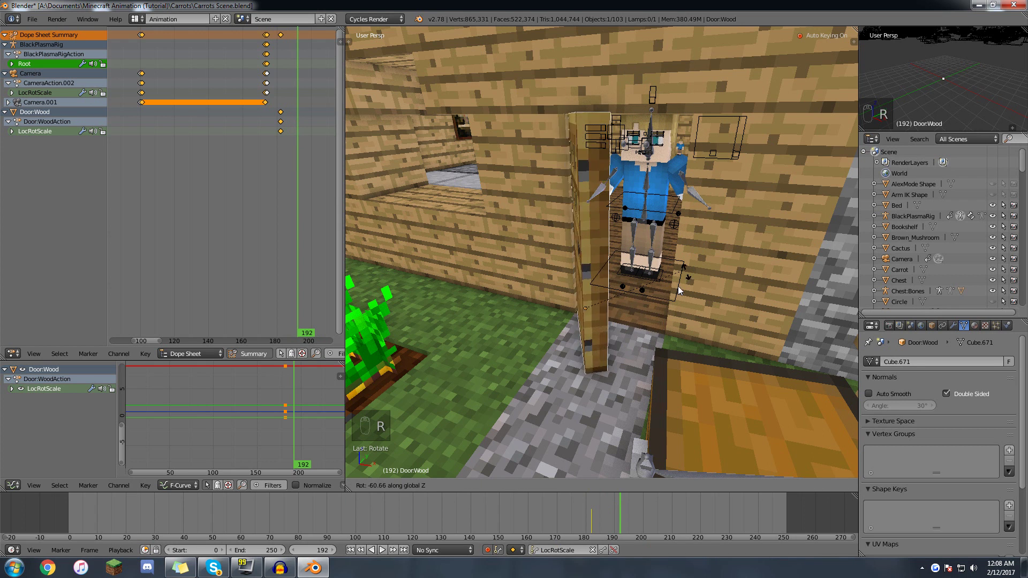
{"action": "left_click", "coordinate": [631, 342]}
{"action": "key", "text": "KP_0"}
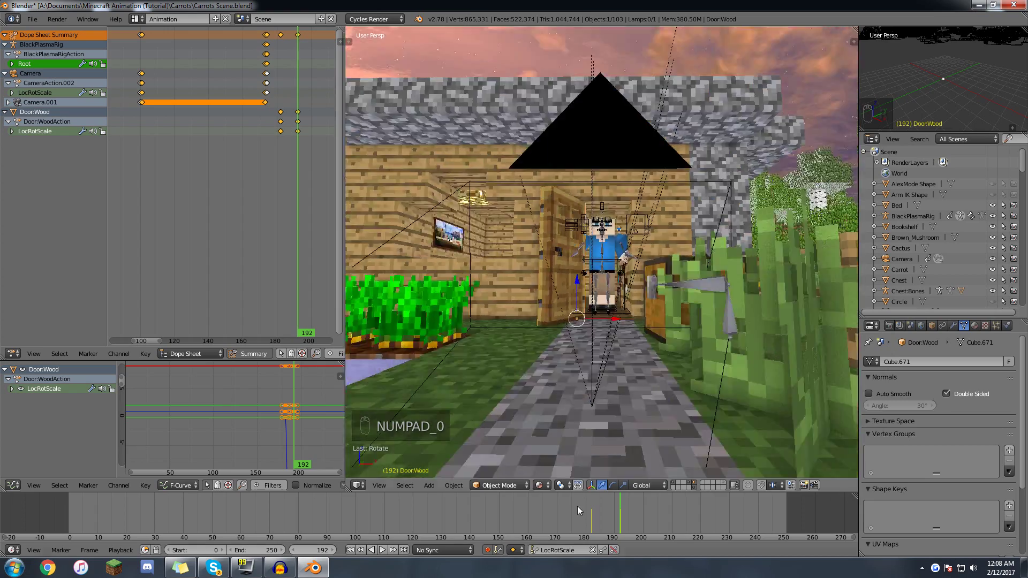
{"action": "left_click_drag", "start_coordinate": [540, 522], "coordinate": [634, 516]}
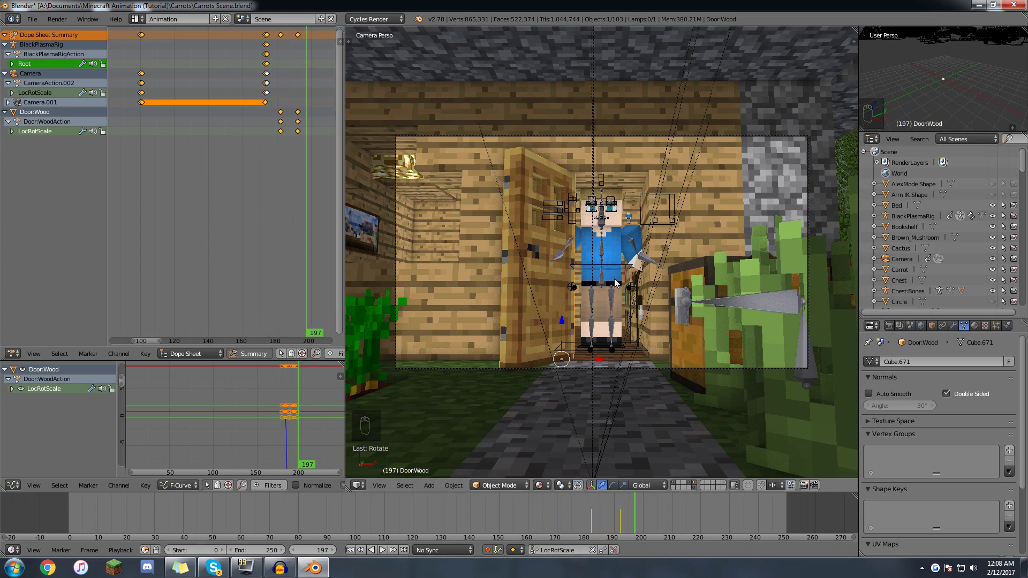
{"action": "mouse_move", "coordinate": [615, 274]}
{"action": "middle_mouse_down"}
{"action": "mouse_move", "coordinate": [601, 303]}
{"action": "mouse_move", "coordinate": [609, 277]}
{"action": "middle_mouse_up"}
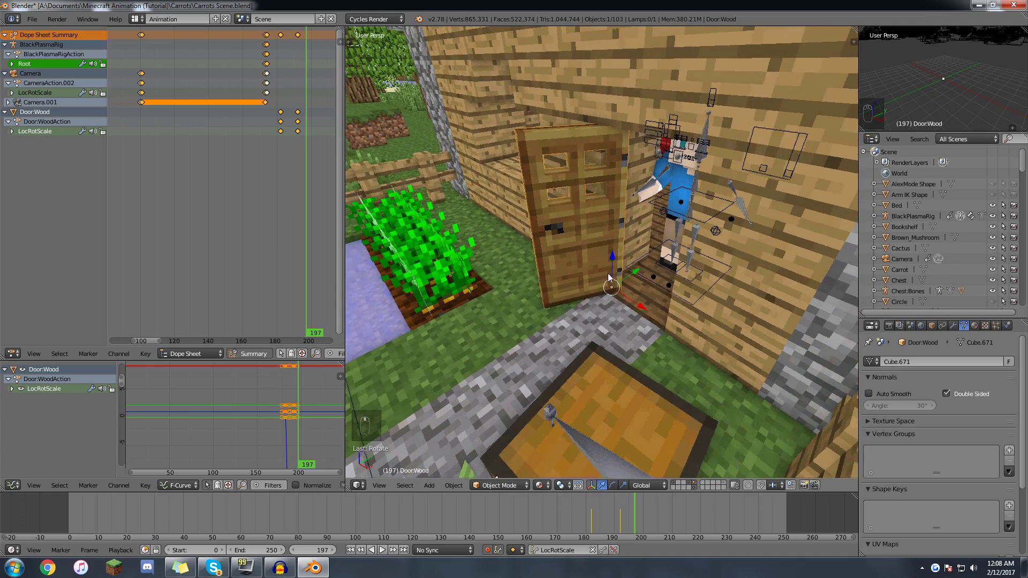
- At frame 200, move the character rig's root bone along the global Y axis out through the open doorway
{"action": "mouse_move", "coordinate": [616, 514]}
{"action": "left_mouse_down"}
{"action": "mouse_move", "coordinate": [571, 517]}
{"action": "mouse_move", "coordinate": [596, 515]}
{"action": "left_mouse_up"}
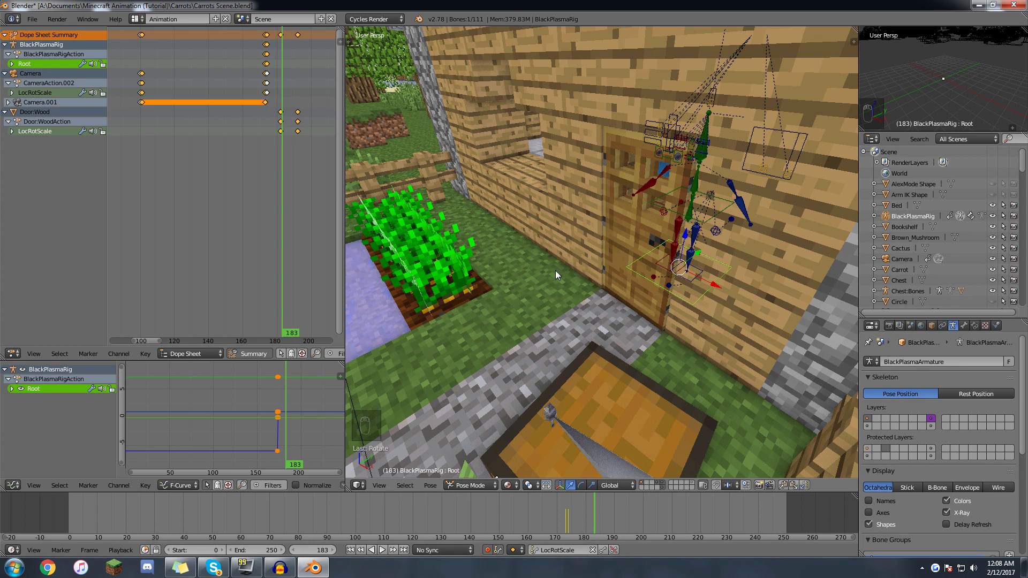
{"action": "middle_click_drag", "start_coordinate": [556, 271], "coordinate": [549, 293]}
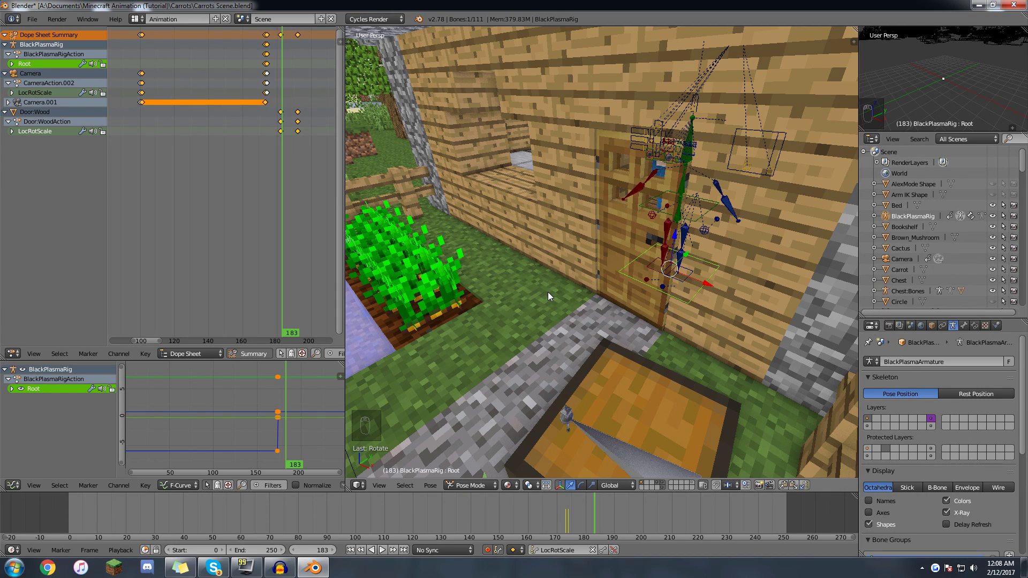
{"action": "middle_click_drag", "start_coordinate": [548, 291], "coordinate": [637, 217]}
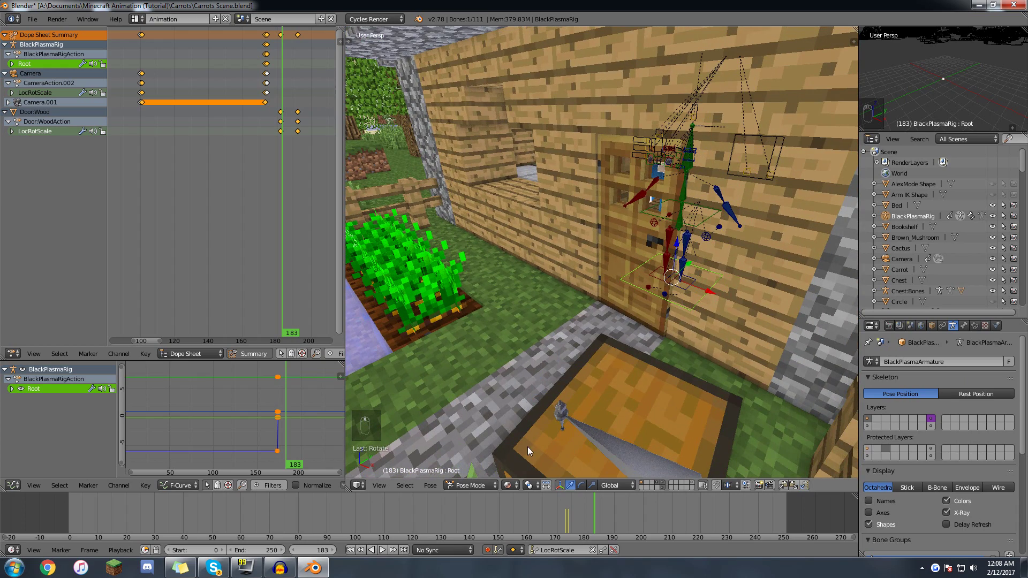
{"action": "left_click", "coordinate": [560, 515]}
{"action": "key", "text": "alt+a"}
{"action": "key", "text": "alt+a"}
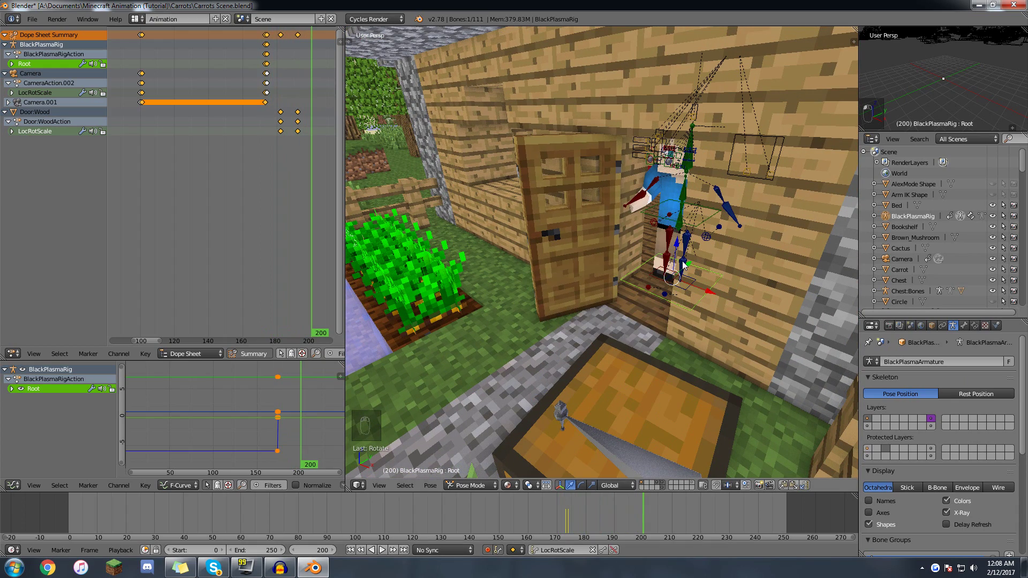
{"action": "key", "text": "g"}
{"action": "key", "text": "y"}
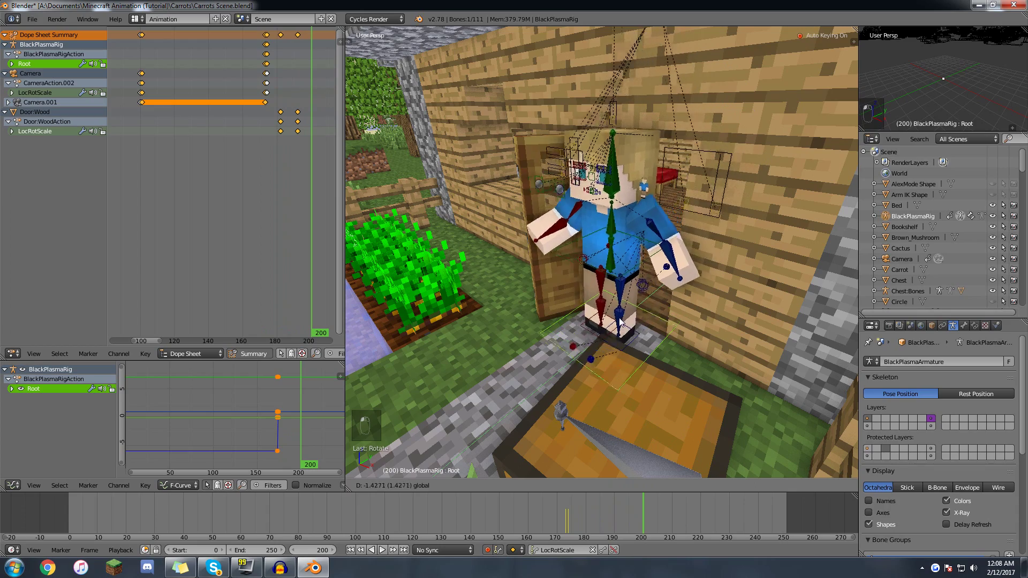
{"action": "left_click", "coordinate": [575, 375]}
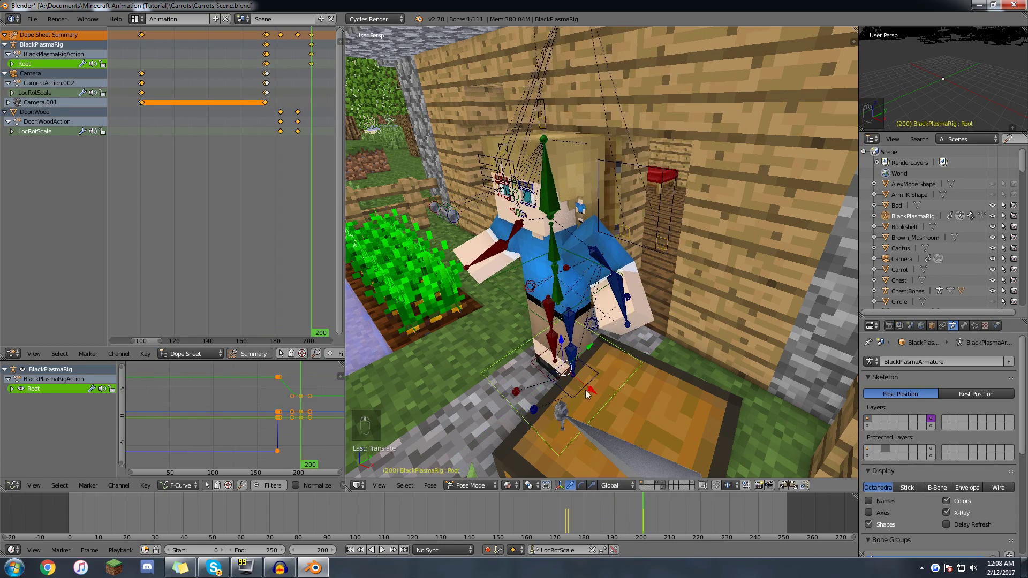
- At frame 186, move the rig's root bone back into the doorway and replay the walk before and after the change
{"action": "middle_click_drag", "start_coordinate": [585, 391], "coordinate": [604, 397]}
{"action": "left_click", "coordinate": [571, 519]}
{"action": "key", "text": "alt+a"}
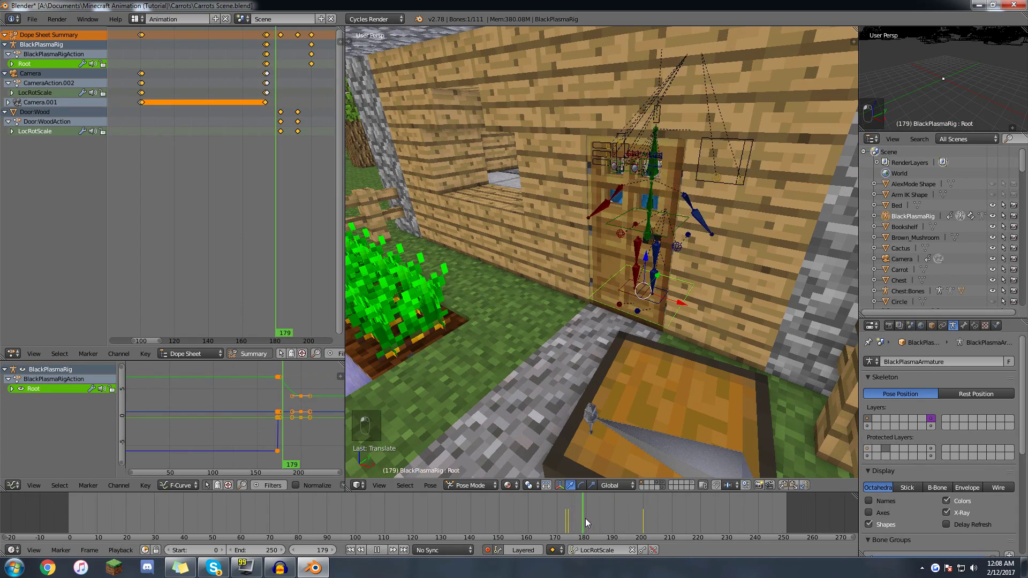
{"action": "key", "text": "alt+a"}
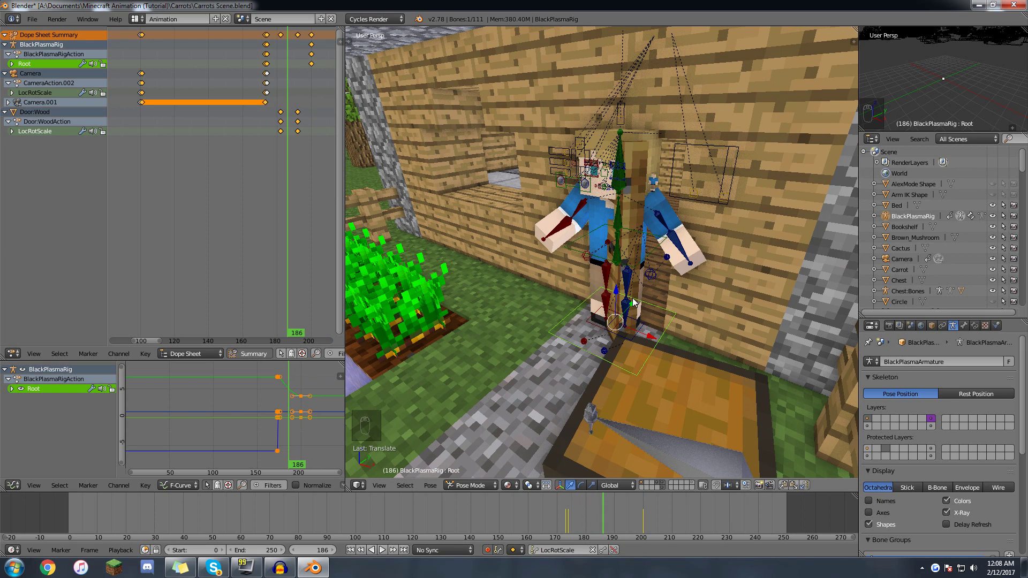
{"action": "key", "text": "g"}
{"action": "left_click", "coordinate": [670, 284]}
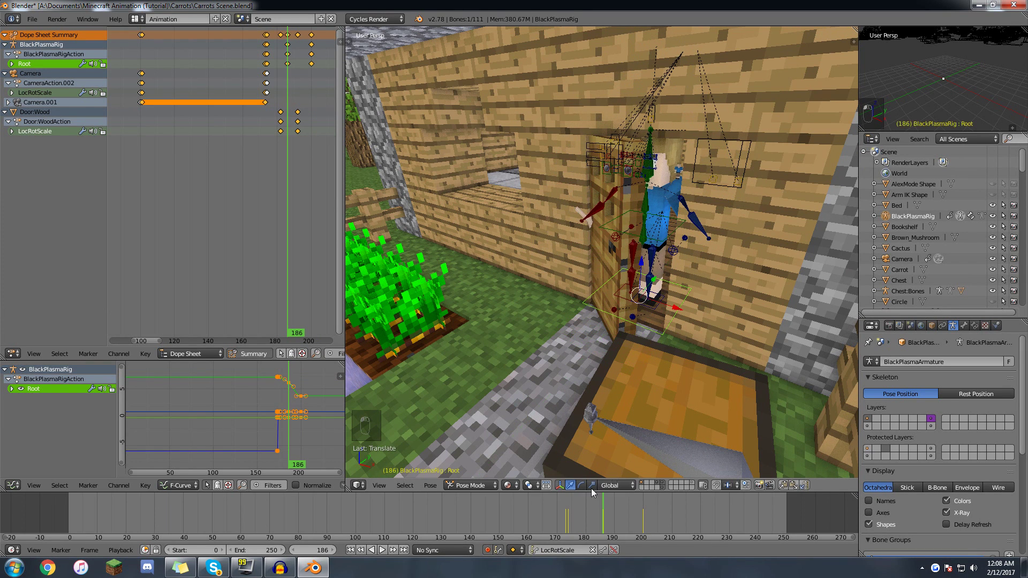
{"action": "left_click", "coordinate": [568, 515]}
{"action": "key", "text": "alt+a"}
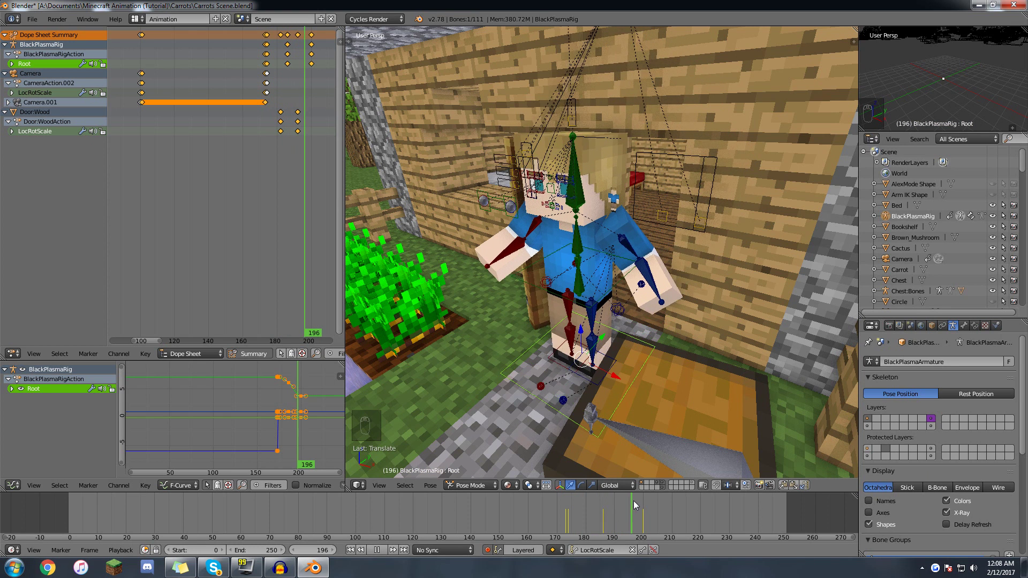
{"action": "key", "text": "alt+a"}
- Filter the dope sheet to the selected bone's channels only and deselect all keyframes
{"action": "middle_click_drag", "start_coordinate": [328, 180], "coordinate": [278, 179]}
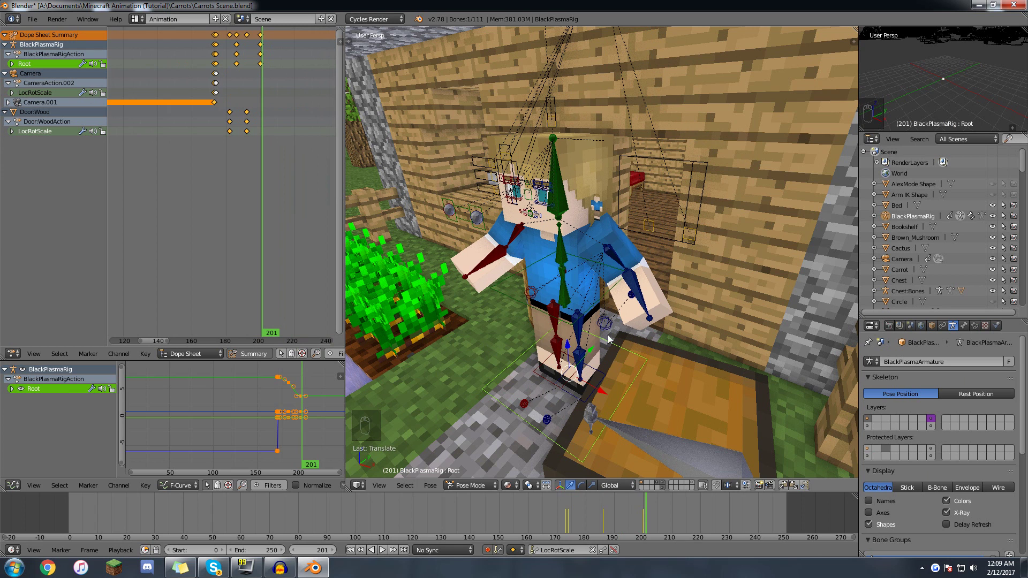
{"action": "key", "text": "a"}
{"action": "right_click", "coordinate": [626, 348]}
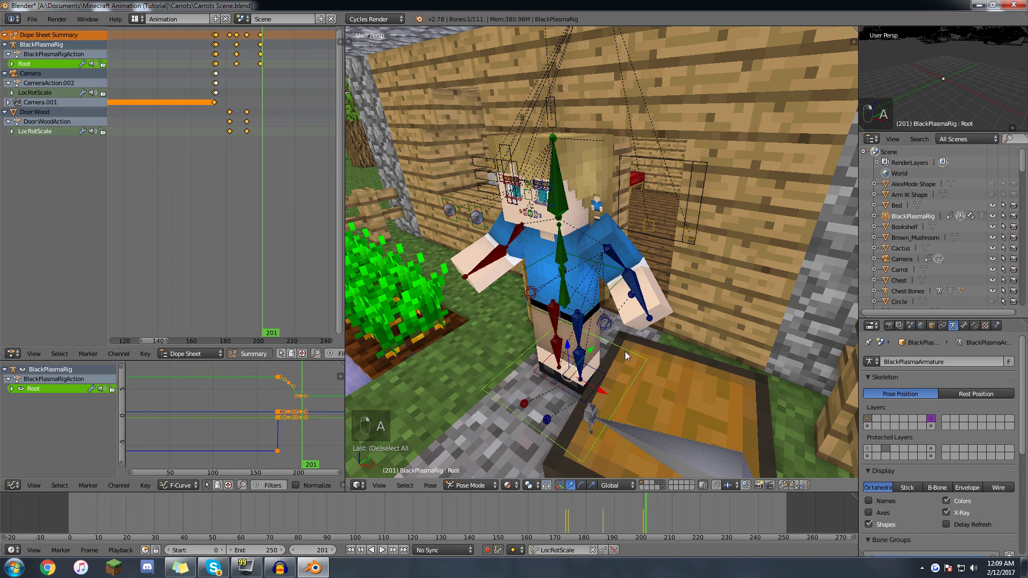
{"action": "middle_click_drag", "start_coordinate": [671, 526], "coordinate": [580, 518]}
{"action": "left_click_drag", "start_coordinate": [516, 510], "coordinate": [571, 516]}
{"action": "scroll", "coordinate": [241, 158], "scroll_direction": "down", "scroll_amount": 3}
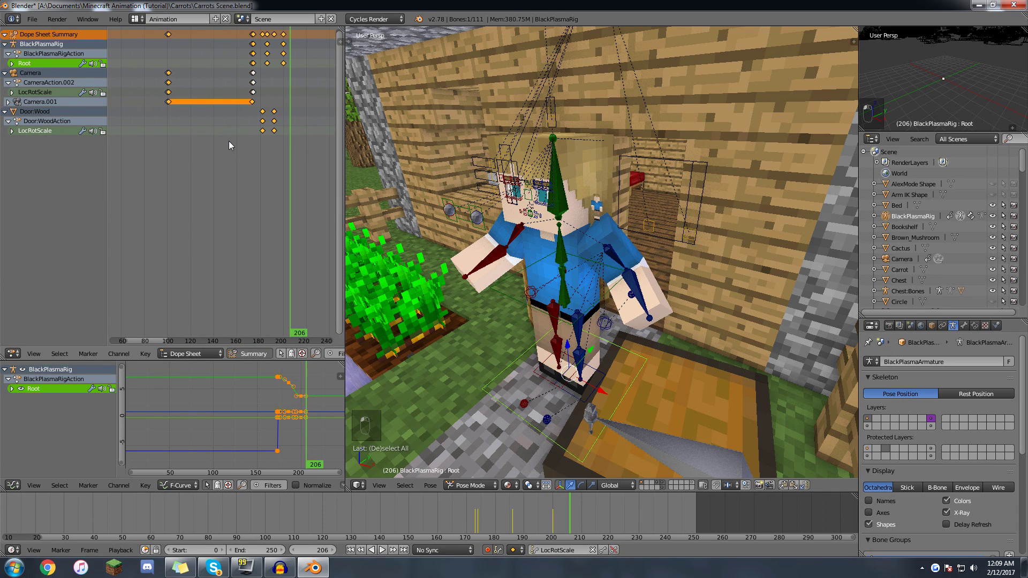
{"action": "left_click", "coordinate": [281, 354]}
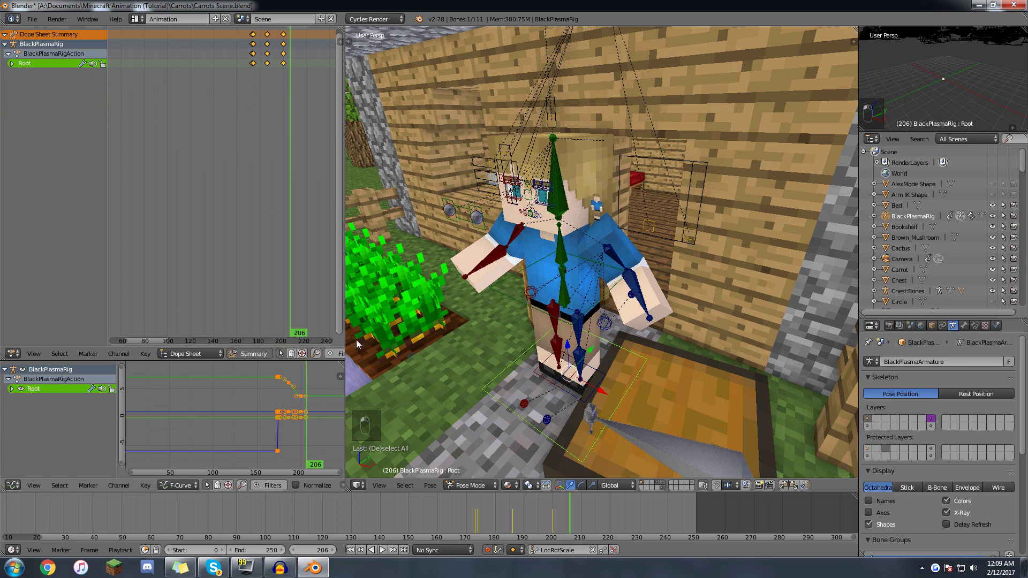
{"action": "key", "text": "a"}
{"action": "right_click", "coordinate": [606, 343]}
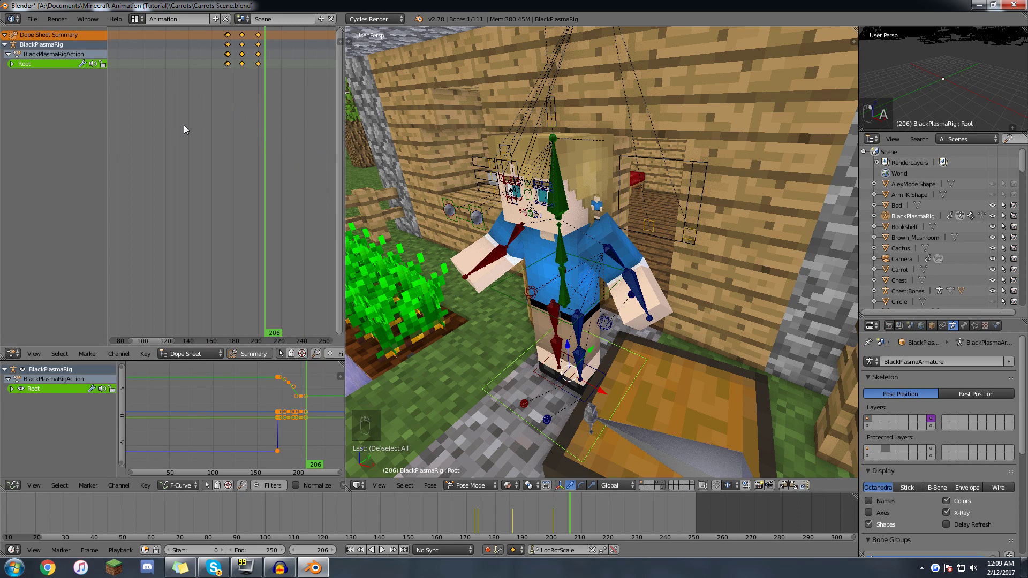
{"action": "left_click", "coordinate": [288, 353]}
{"action": "key", "text": "a"}
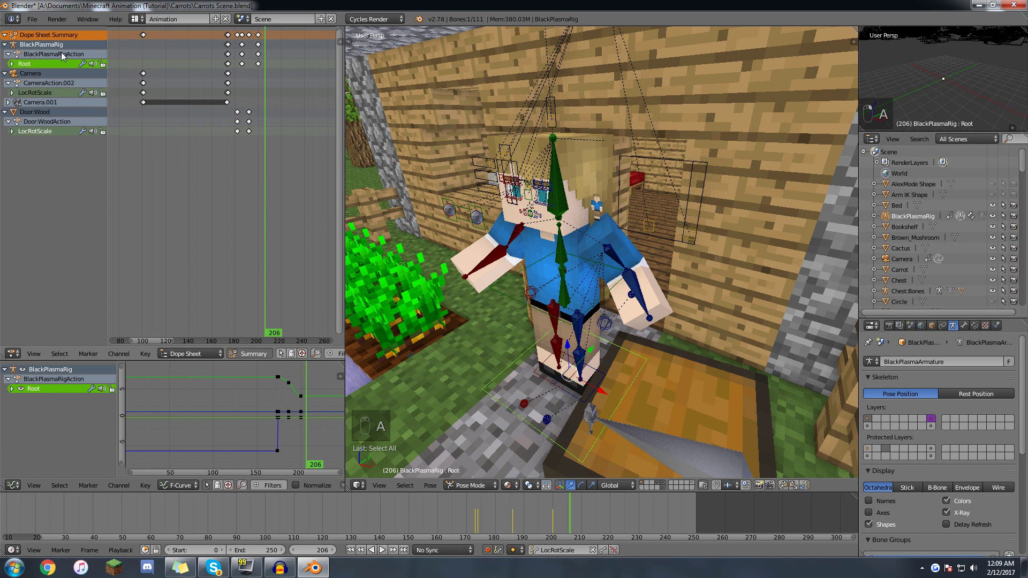
{"action": "mouse_move", "coordinate": [191, 236]}
{"action": "middle_mouse_down"}
{"action": "mouse_move", "coordinate": [201, 149]}
{"action": "mouse_move", "coordinate": [201, 235]}
{"action": "mouse_move", "coordinate": [182, 231]}
{"action": "middle_mouse_up"}
{"action": "left_click", "coordinate": [283, 354]}
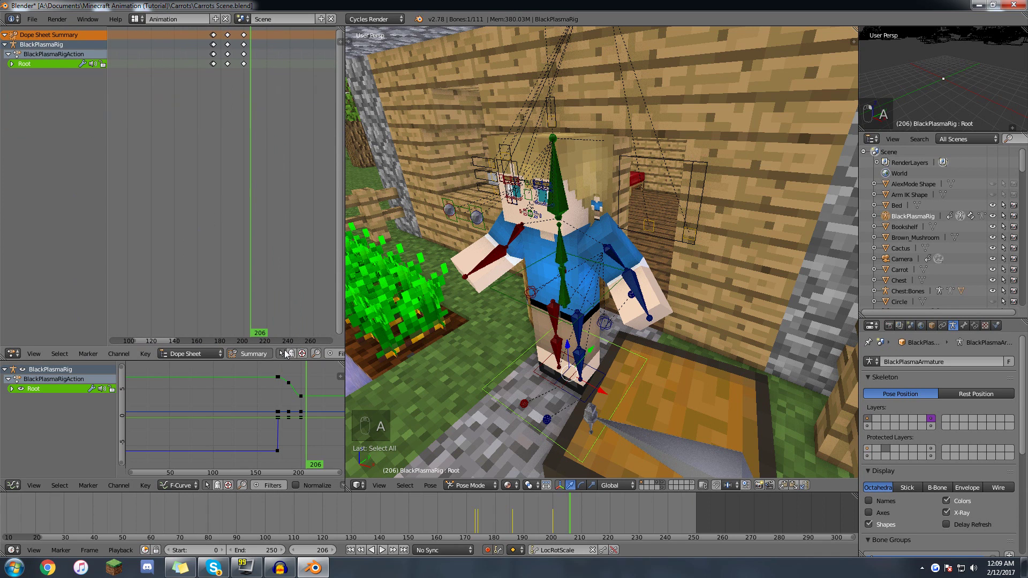
- Move the root bone's last keyframe out to about frame 225 and preview the slower exit
{"action": "scroll", "coordinate": [247, 129], "scroll_direction": "up", "scroll_amount": 9}
{"action": "left_click_drag", "start_coordinate": [239, 79], "coordinate": [270, 57]}
{"action": "right_click", "coordinate": [262, 65]}
{"action": "right_click", "coordinate": [266, 64]}
{"action": "key", "text": "g"}
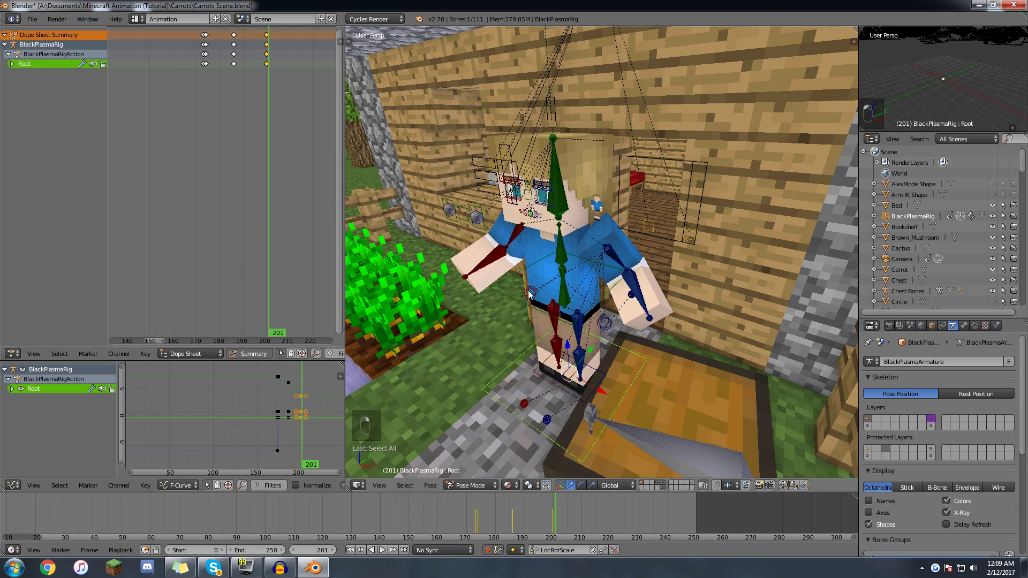
{"action": "left_click", "coordinate": [325, 101]}
{"action": "left_click_drag", "start_coordinate": [175, 87], "coordinate": [214, 118]}
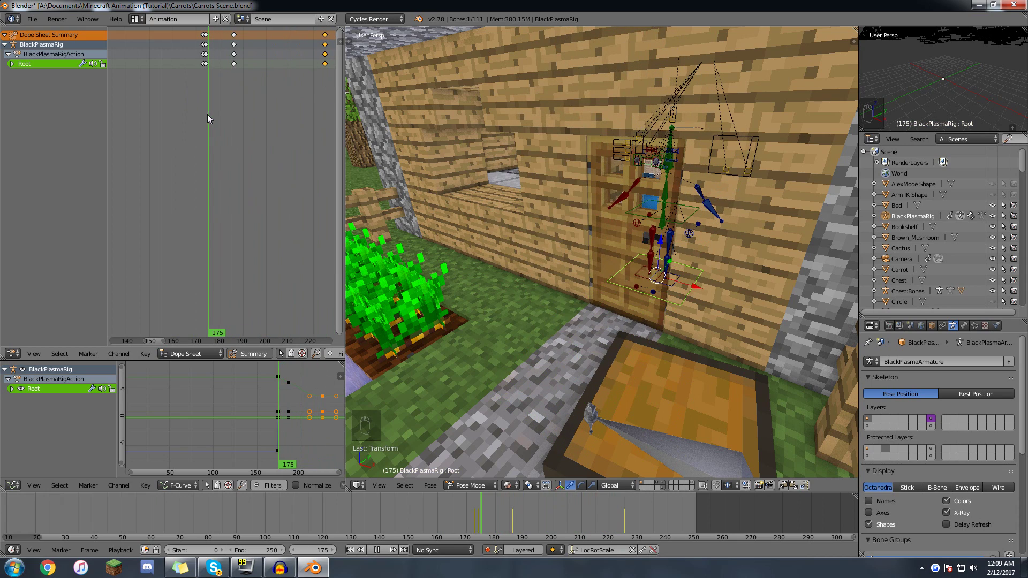
{"action": "key", "text": "Escape"}
{"action": "left_click", "coordinate": [380, 551]}
{"action": "left_click_drag", "start_coordinate": [225, 115], "coordinate": [204, 96]}
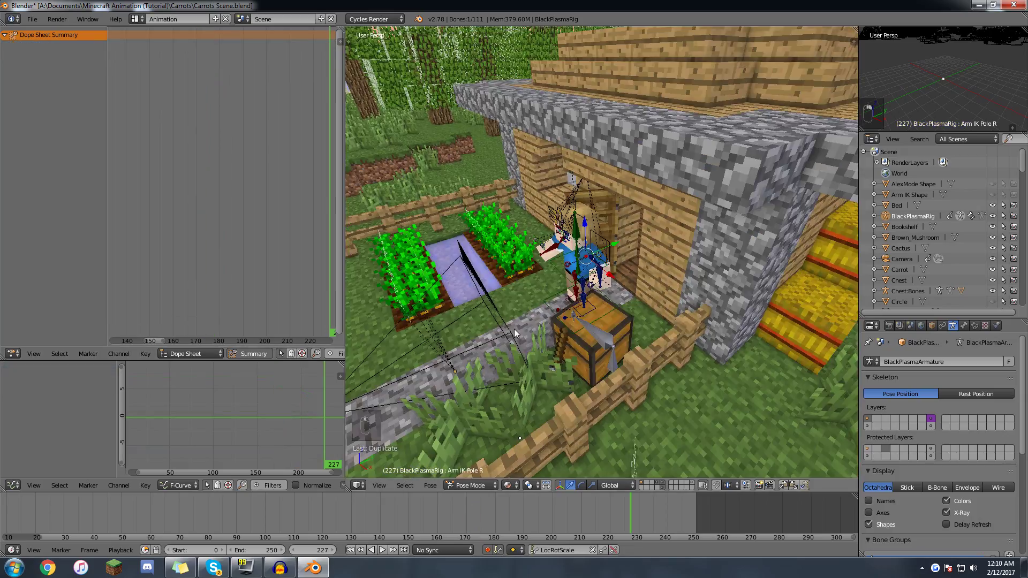
- Replay the rig's exit through the doorway and inspect it from several angles
{"action": "middle_click_drag", "start_coordinate": [464, 330], "coordinate": [603, 232]}
{"action": "middle_click_drag", "start_coordinate": [585, 289], "coordinate": [583, 310]}
{"action": "scroll", "coordinate": [583, 310], "scroll_direction": "up", "scroll_amount": 3}
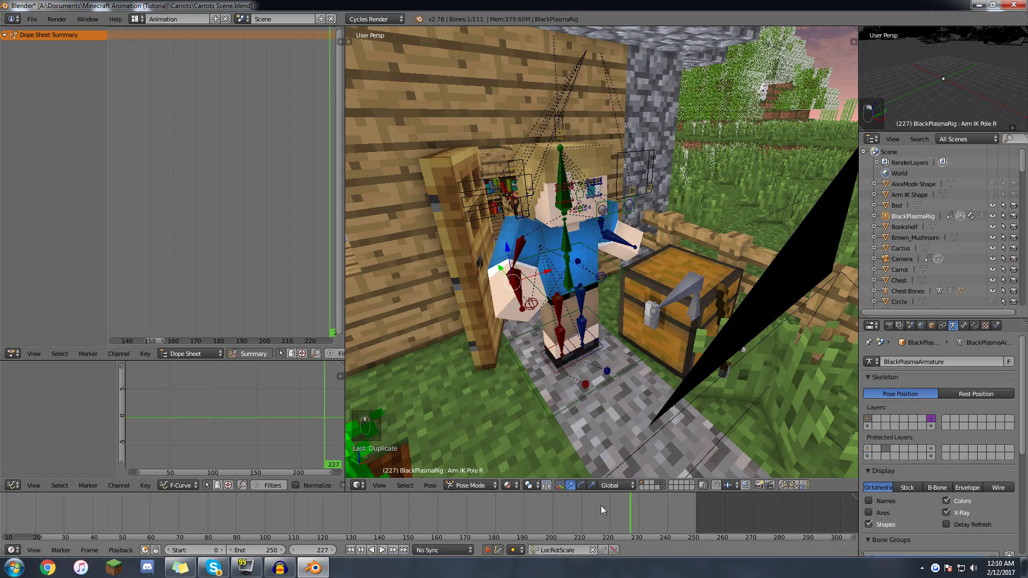
{"action": "left_click", "coordinate": [534, 508]}
{"action": "key", "text": "alt+a"}
{"action": "left_click_drag", "start_coordinate": [534, 509], "coordinate": [574, 502]}
{"action": "key", "text": "alt+a"}
{"action": "middle_click_drag", "start_coordinate": [567, 316], "coordinate": [517, 313]}
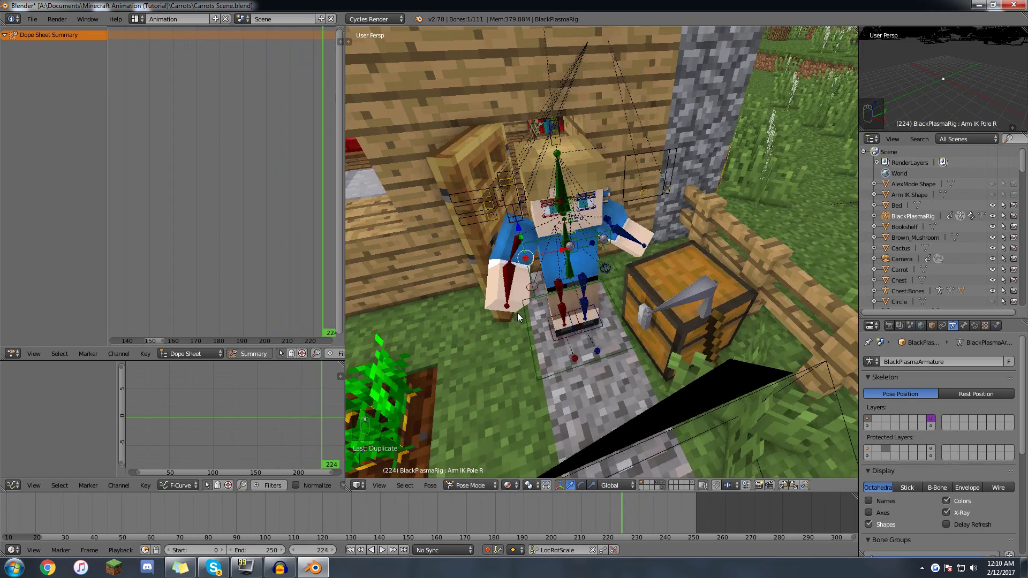
- At frame 187, rotate the rig's right and left upper arms down toward its sides
{"action": "middle_click_drag", "start_coordinate": [565, 255], "coordinate": [575, 126]}
{"action": "right_click", "coordinate": [571, 178]}
{"action": "left_click_drag", "start_coordinate": [613, 507], "coordinate": [515, 512]}
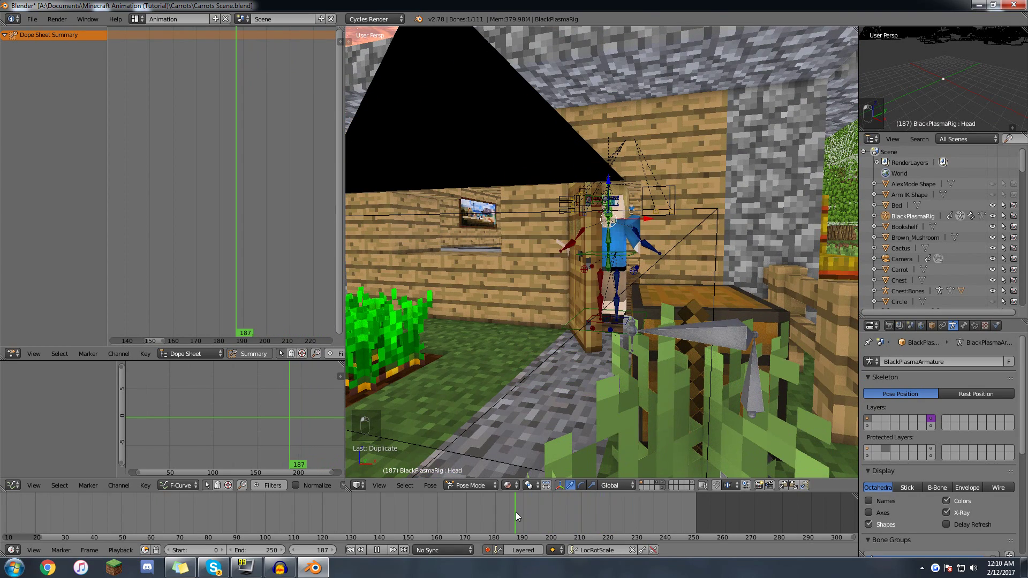
{"action": "right_click", "coordinate": [581, 234]}
{"action": "key", "text": "r"}
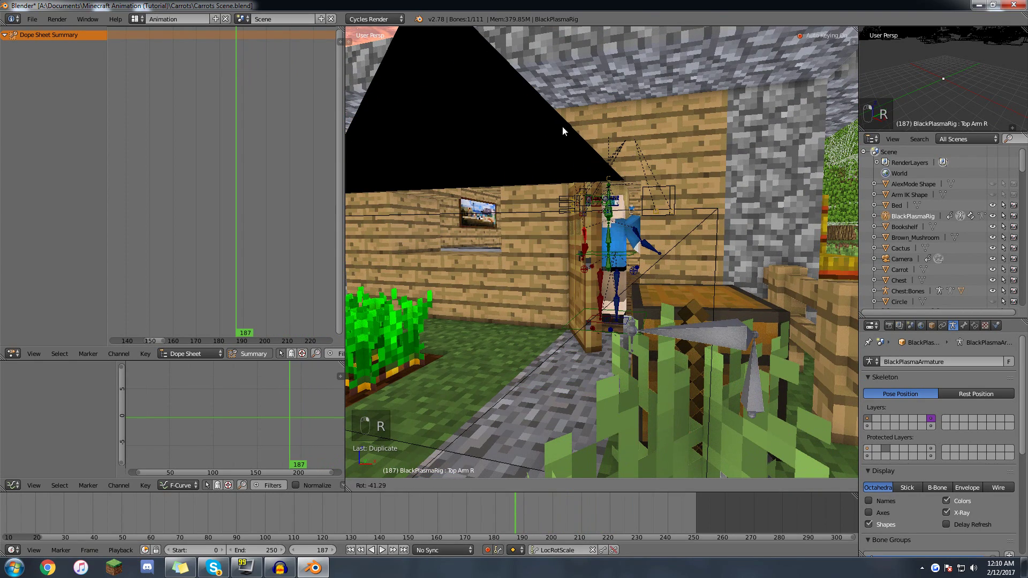
{"action": "left_click", "coordinate": [562, 127]}
{"action": "right_click", "coordinate": [629, 231]}
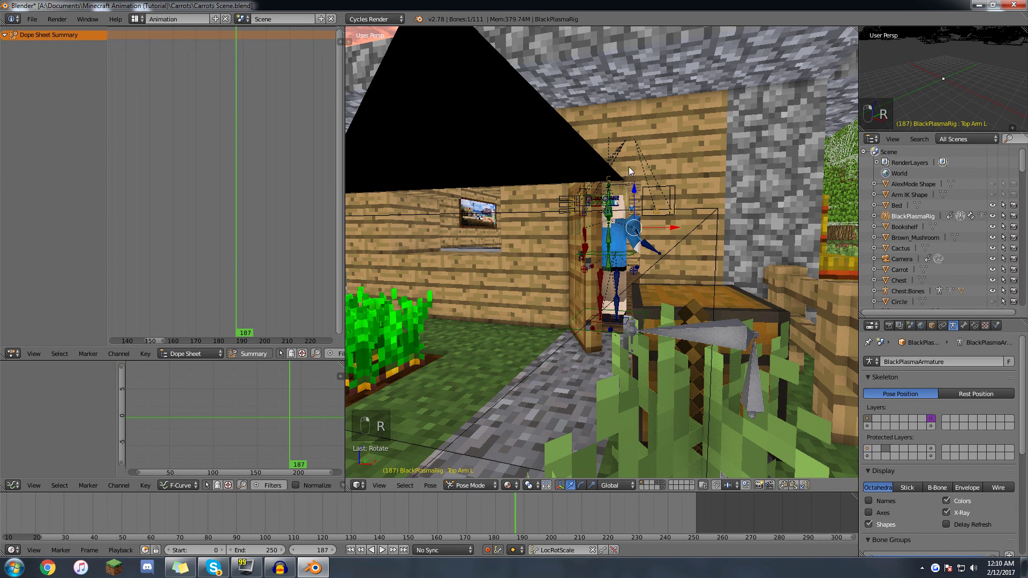
{"action": "key", "text": "alt+r"}
{"action": "key", "text": "r"}
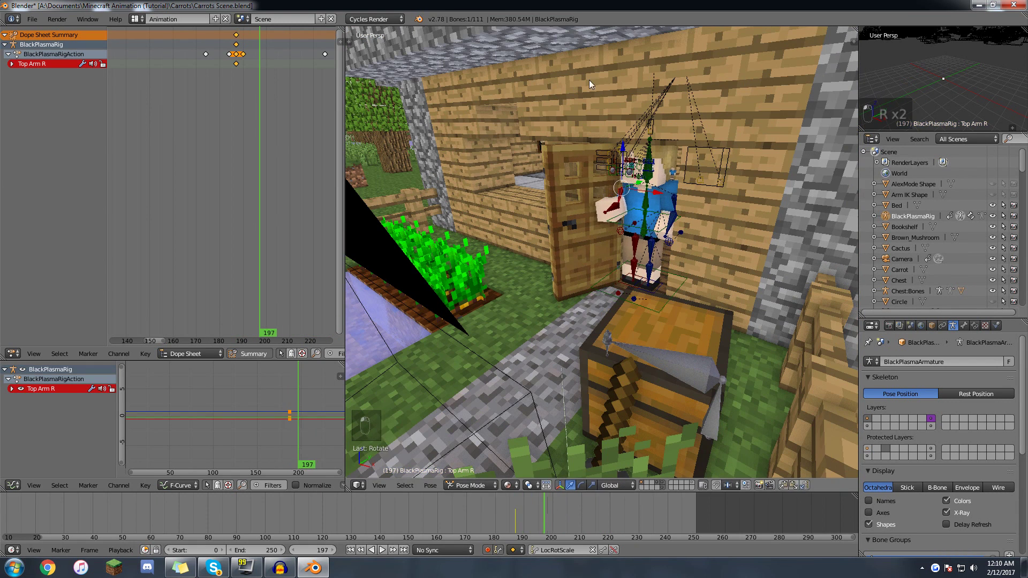
- At frame 197, pose the rig's right arm toward the open door with trackball rotations
{"action": "key", "text": "r"}
{"action": "key", "text": "r"}
{"action": "left_click", "coordinate": [626, 111]}
{"action": "right_click", "coordinate": [614, 194]}
{"action": "key", "text": "r"}
{"action": "key", "text": "r"}
{"action": "right_click", "coordinate": [649, 155]}
{"action": "key", "text": "r"}
{"action": "key", "text": "r"}
{"action": "left_click", "coordinate": [742, 114]}
- At frame 209, clear and re-rotate the right upper arm, and scrub back to check the arm motion
{"action": "left_click_drag", "start_coordinate": [551, 512], "coordinate": [579, 512]}
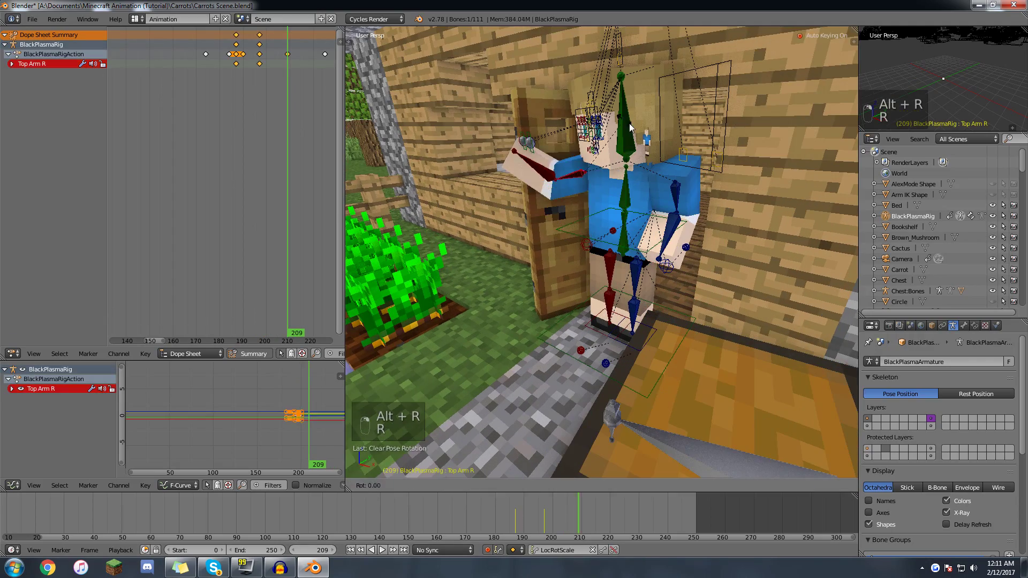
{"action": "key", "text": "r"}
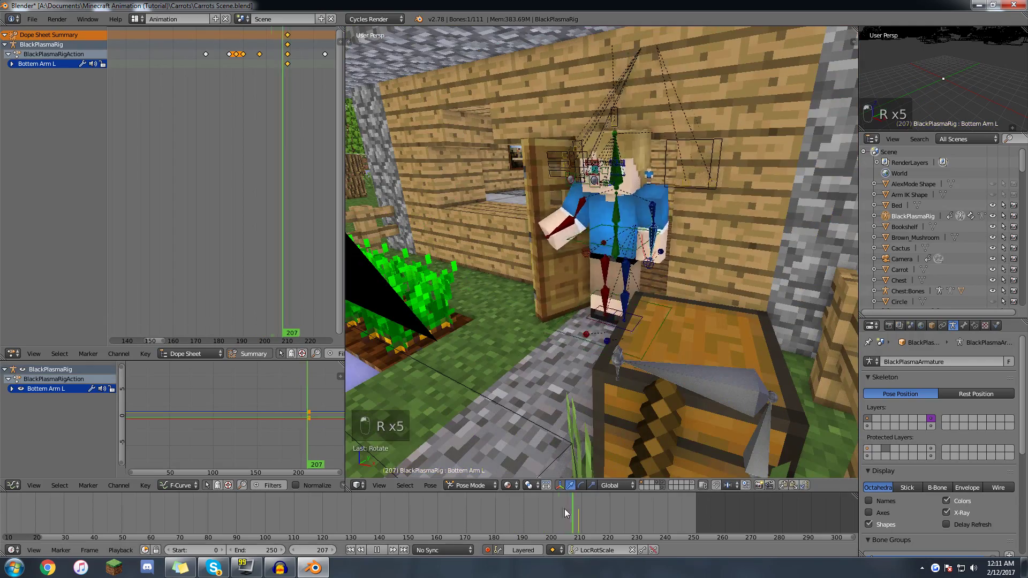
{"action": "left_click_drag", "start_coordinate": [565, 509], "coordinate": [521, 509]}
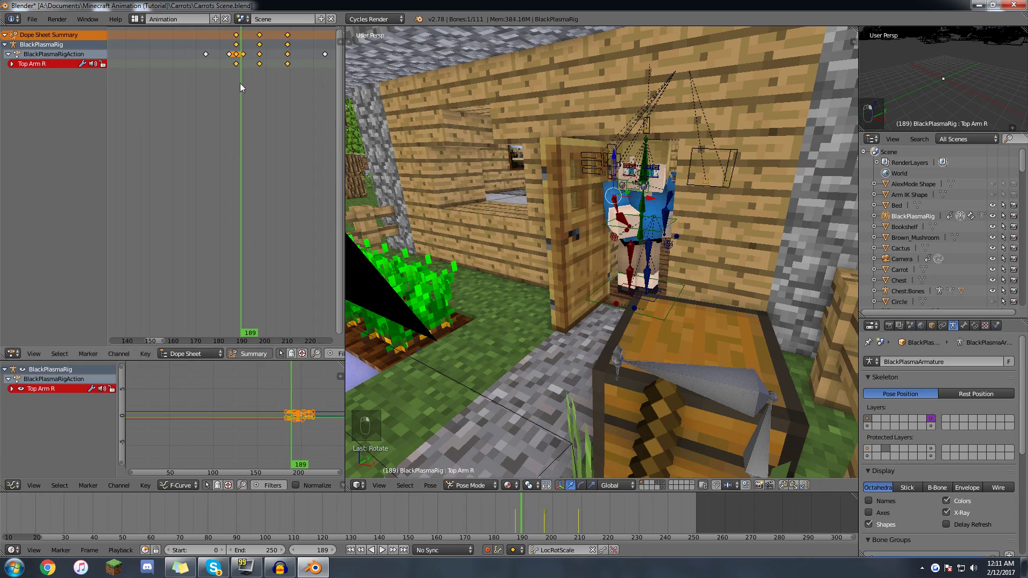
- At frame 182, move the rig's root bone farther back inside the house behind the door
{"action": "mouse_move", "coordinate": [240, 82]}
{"action": "left_mouse_down"}
{"action": "mouse_move", "coordinate": [237, 65]}
{"action": "mouse_move", "coordinate": [256, 78]}
{"action": "left_mouse_up"}
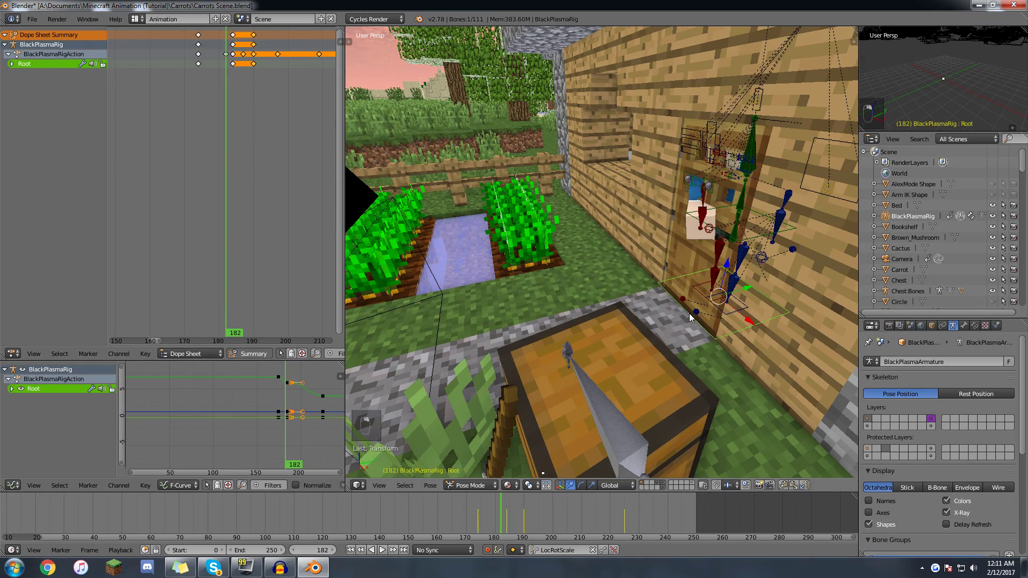
{"action": "key", "text": "g"}
{"action": "left_click", "coordinate": [754, 289]}
- Advance to frame 223 and rotate the rig's arm bones so both arms hang at its sides
{"action": "key", "text": "Right"}
{"action": "key", "text": "Right"}
{"action": "key", "text": "Right"}
{"action": "key", "text": "Right"}
{"action": "key", "text": "Right"}
{"action": "key", "text": "Right"}
{"action": "key", "text": "Right"}
{"action": "key", "text": "Delete"}
{"action": "key", "text": "Down"}
{"action": "key", "text": "Right"}
{"action": "key", "text": "Right"}
{"action": "key", "text": "Right"}
{"action": "key", "text": "Right"}
{"action": "key", "text": "Right"}
{"action": "key", "text": "Right"}
{"action": "key", "text": "Right"}
{"action": "key", "text": "Right"}
{"action": "key", "text": "Right"}
{"action": "key", "text": "Right"}
{"action": "key", "text": "Right"}
{"action": "key", "text": "Right"}
{"action": "key", "text": "Right"}
{"action": "key", "text": "Right"}
{"action": "key", "text": "Right"}
{"action": "key", "text": "Right"}
{"action": "key", "text": "Right"}
{"action": "key", "text": "Right"}
{"action": "key", "text": "Right"}
{"action": "key", "text": "Right"}
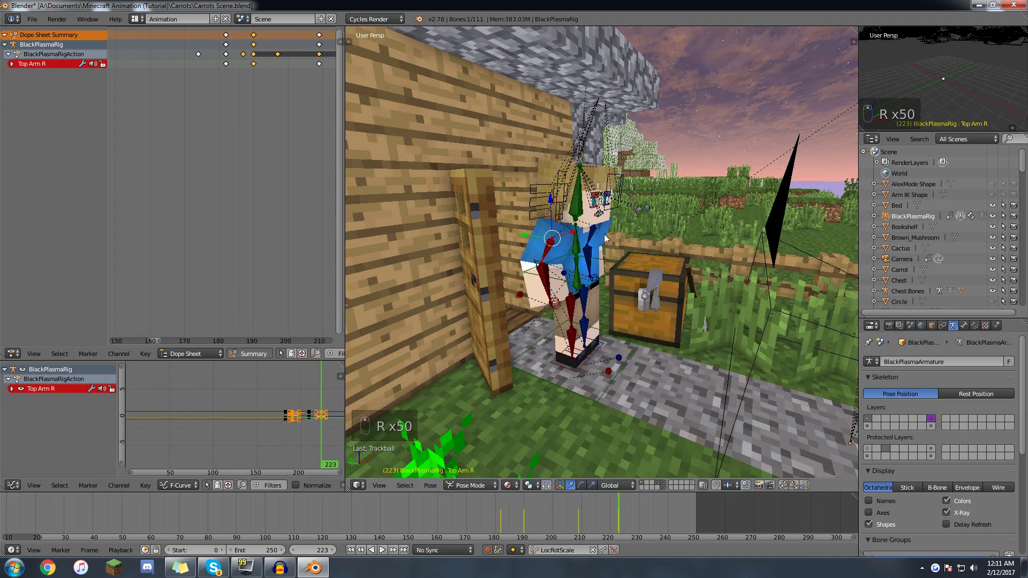
{"action": "right_click", "coordinate": [544, 278]}
{"action": "middle_click_drag", "start_coordinate": [544, 277], "coordinate": [623, 230]}
{"action": "right_click", "coordinate": [621, 233]}
{"action": "key", "text": "r"}
{"action": "left_click", "coordinate": [642, 157]}
{"action": "middle_click_drag", "start_coordinate": [584, 185], "coordinate": [602, 326]}
{"action": "key", "text": "r"}
{"action": "left_click", "coordinate": [655, 138]}
- At frame 223, move the right and left leg IK bones to set the feet slightly apart
{"action": "right_click", "coordinate": [582, 328]}
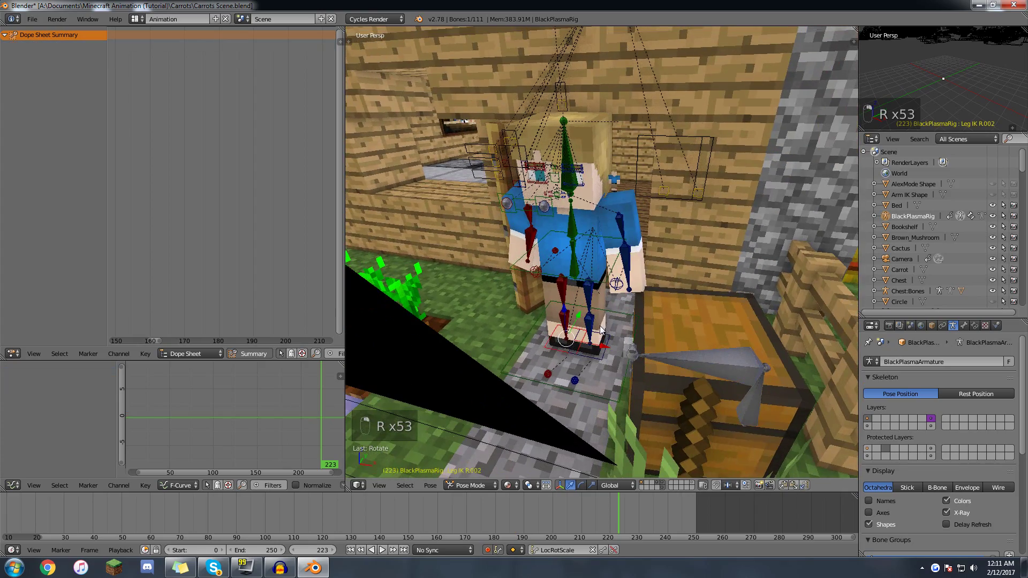
{"action": "left_click_drag", "start_coordinate": [598, 348], "coordinate": [588, 348]}
{"action": "middle_click_drag", "start_coordinate": [588, 347], "coordinate": [619, 345]}
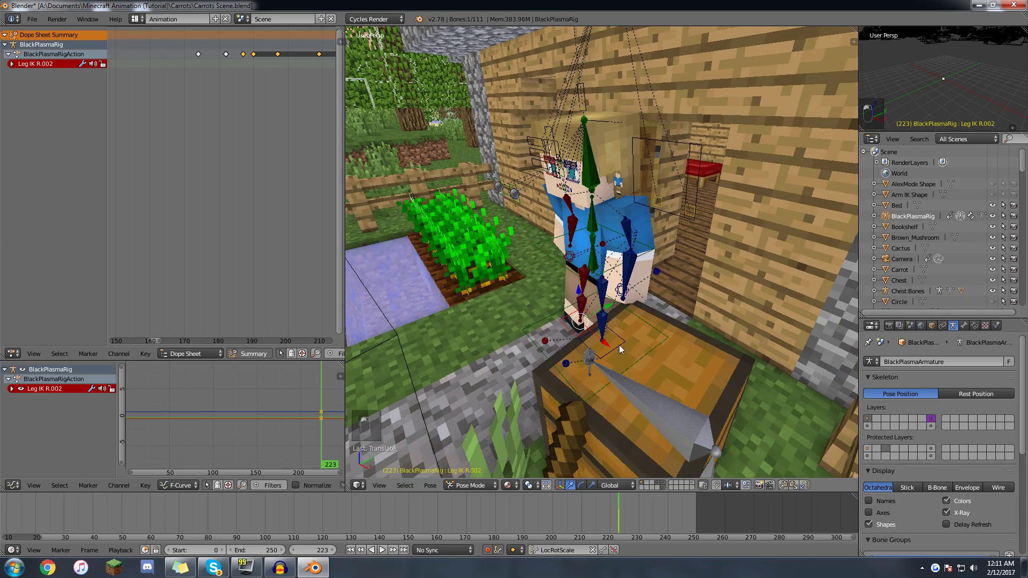
{"action": "right_click", "coordinate": [619, 332]}
{"action": "left_click_drag", "start_coordinate": [625, 323], "coordinate": [631, 317]}
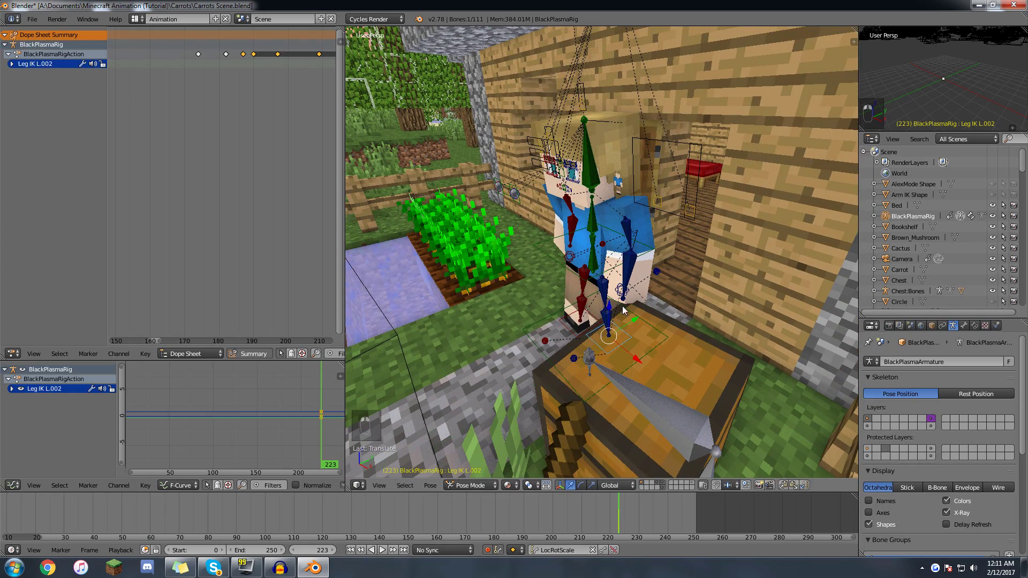
- At frame 223, lower the rig's body slightly so the legs bend
{"action": "right_click", "coordinate": [591, 265]}
{"action": "middle_click_drag", "start_coordinate": [574, 279], "coordinate": [585, 244]}
{"action": "left_click_drag", "start_coordinate": [579, 252], "coordinate": [580, 259]}
{"action": "mouse_move", "coordinate": [580, 258]}
{"action": "middle_mouse_down"}
{"action": "mouse_move", "coordinate": [618, 276]}
{"action": "mouse_move", "coordinate": [593, 234]}
{"action": "mouse_move", "coordinate": [581, 262]}
{"action": "middle_mouse_up"}
- Rotate the torso bone at about frame 195, key its cleared rotation at frame 180, and preview the movement
{"action": "right_click", "coordinate": [589, 282]}
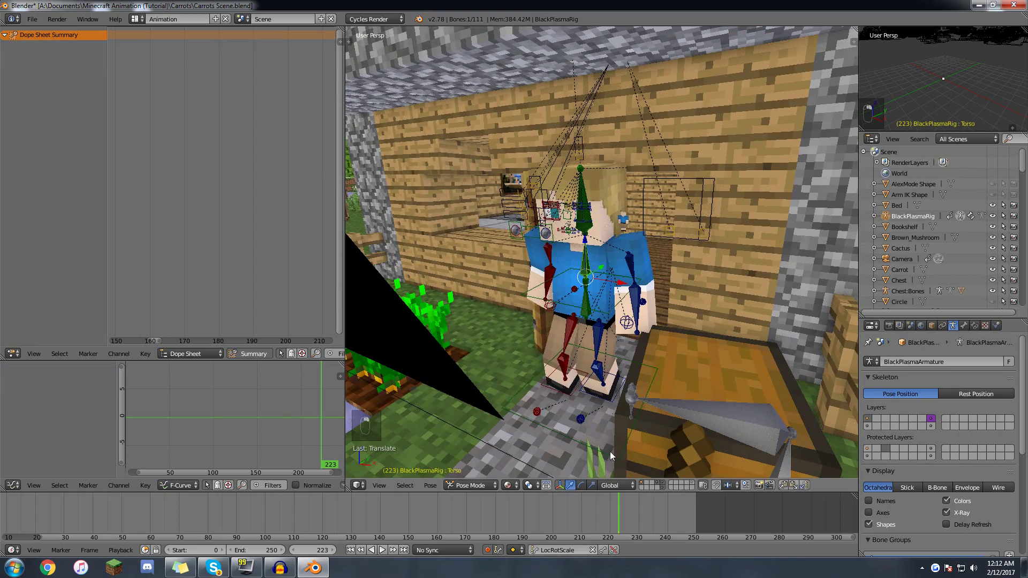
{"action": "left_click_drag", "start_coordinate": [598, 511], "coordinate": [494, 504]}
{"action": "key", "text": "r"}
{"action": "key", "text": "r"}
{"action": "left_click", "coordinate": [717, 173]}
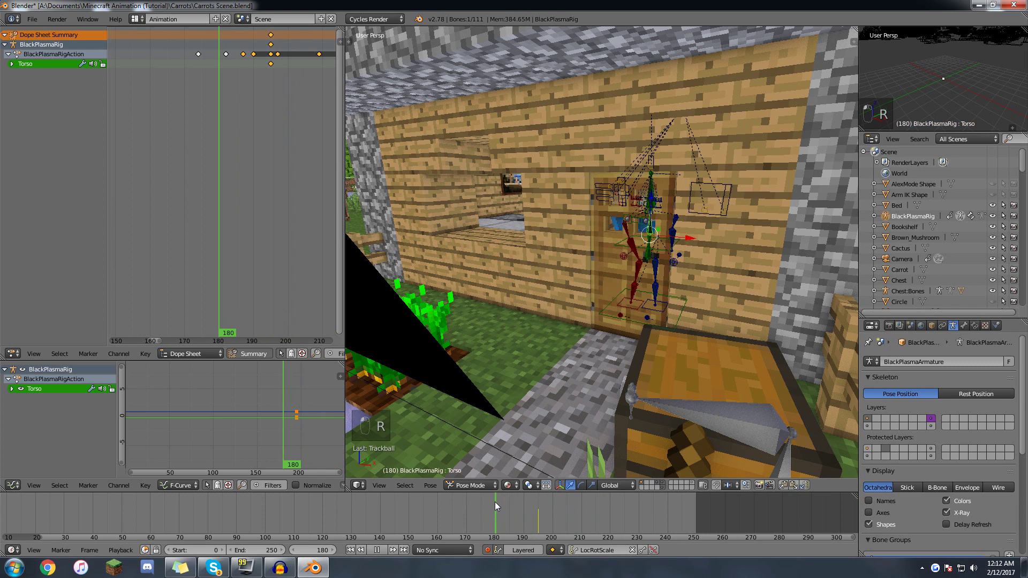
{"action": "key", "text": "alt+r"}
{"action": "key", "text": "alt+a"}
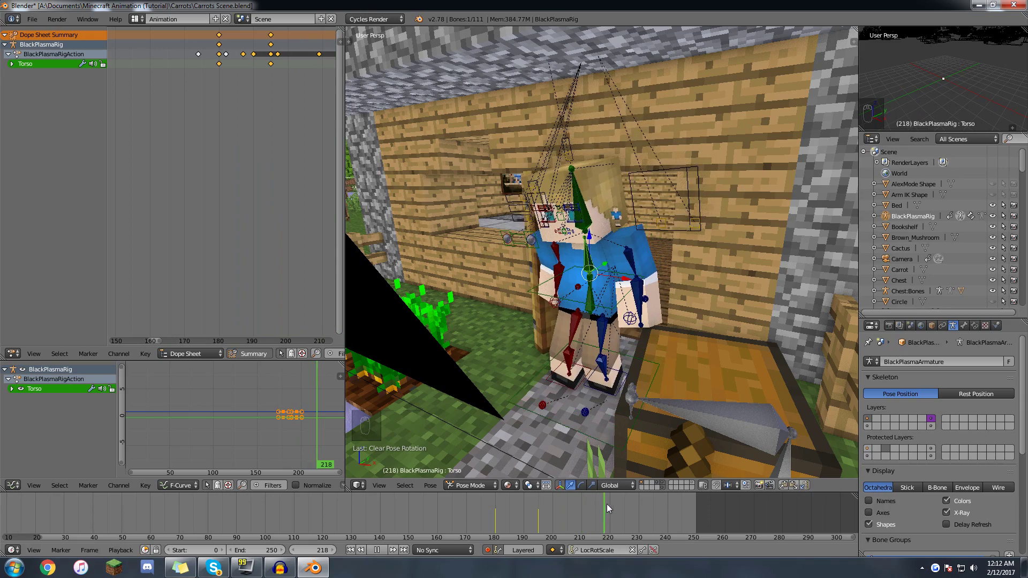
{"action": "key", "text": "alt+a"}
- At frame 220, try a torso tilt and clear the bone's rotation to stand the rig upright
{"action": "middle_click_drag", "start_coordinate": [591, 279], "coordinate": [613, 232]}
{"action": "key", "text": "r"}
{"action": "key", "text": "r"}
{"action": "left_click", "coordinate": [622, 163]}
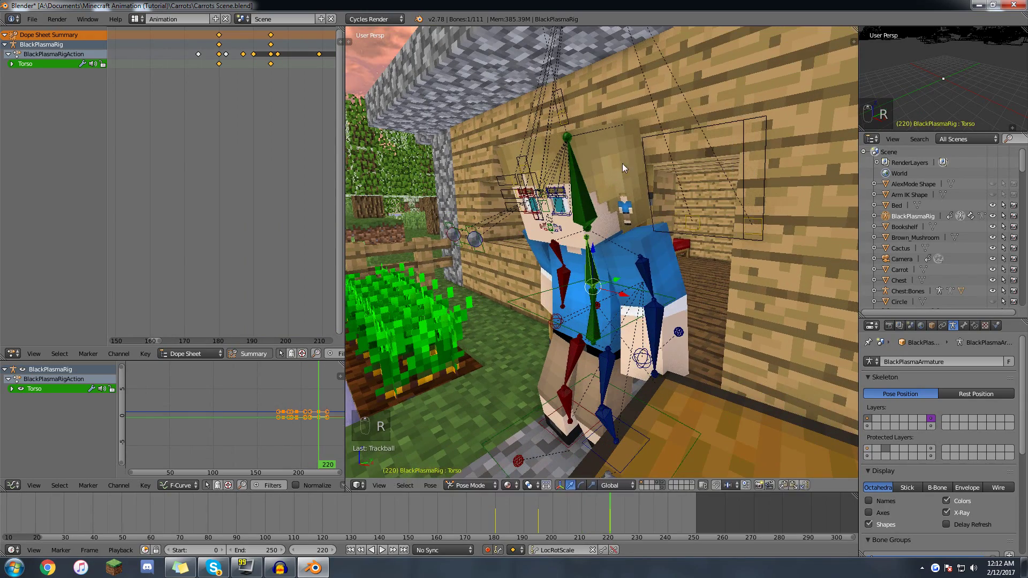
{"action": "key", "text": "r"}
{"action": "left_click", "coordinate": [608, 189]}
{"action": "middle_click_drag", "start_coordinate": [608, 188], "coordinate": [614, 231]}
{"action": "middle_click_drag", "start_coordinate": [552, 281], "coordinate": [572, 291]}
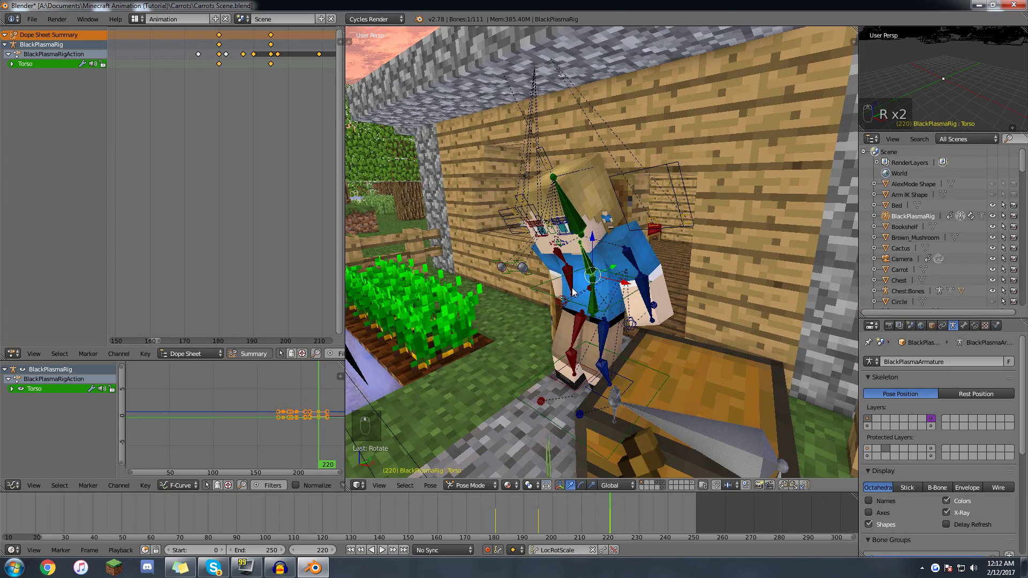
{"action": "key", "text": "alt+r"}
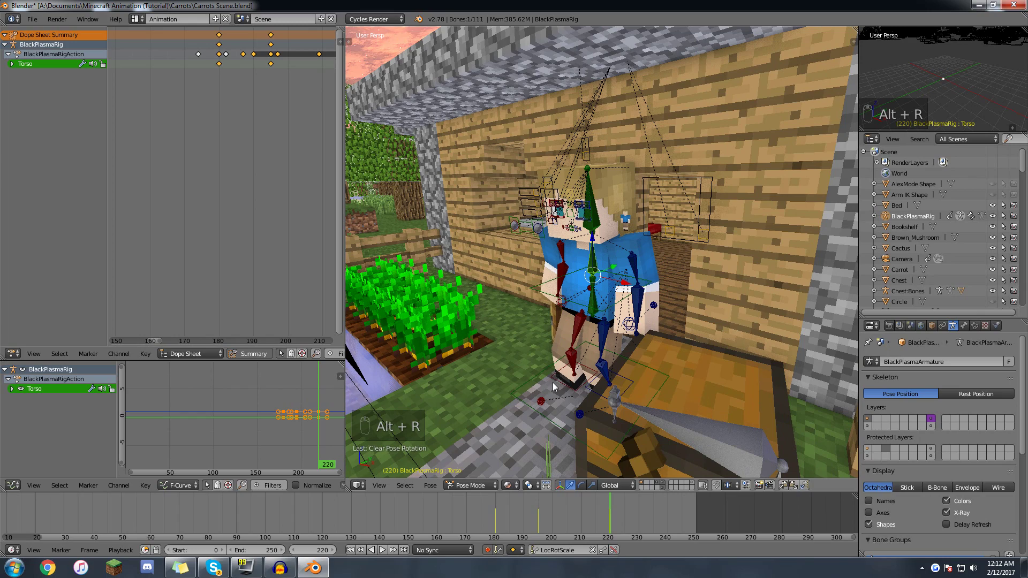
- At frame 220, clear the location of the right and left leg IK bones and reposition the left foot
{"action": "right_click", "coordinate": [541, 386]}
{"action": "middle_click_drag", "start_coordinate": [535, 386], "coordinate": [605, 401]}
{"action": "key", "text": "g"}
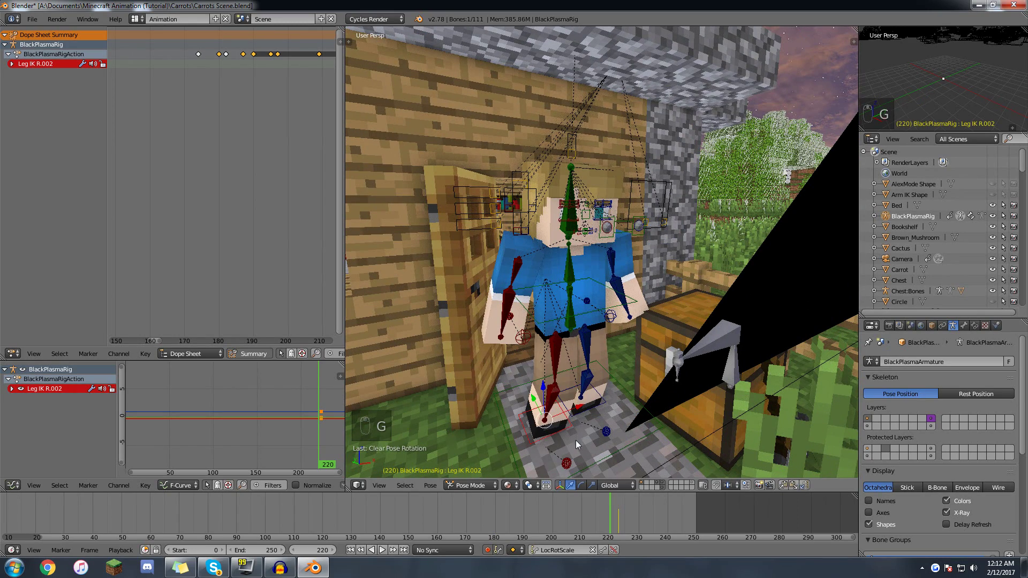
{"action": "key", "text": "alt+g"}
{"action": "right_click", "coordinate": [601, 403]}
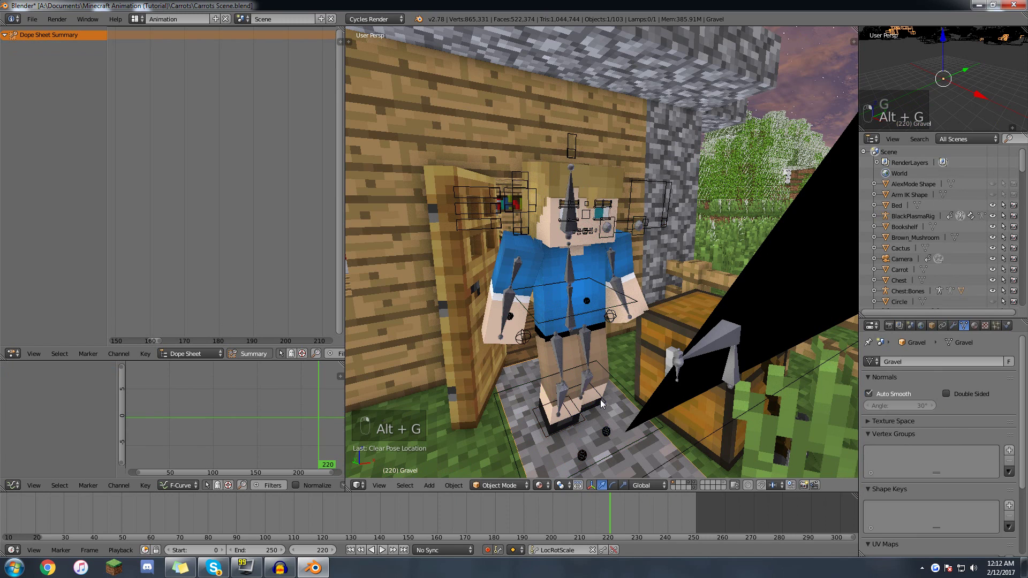
{"action": "right_click", "coordinate": [601, 400]}
{"action": "key", "text": "alt+g"}
{"action": "left_click_drag", "start_coordinate": [612, 391], "coordinate": [586, 404]}
{"action": "right_click", "coordinate": [562, 418]}
- At frame 148, rotate the rig's root bone while the character is still inside the house
{"action": "scroll", "coordinate": [599, 369], "scroll_direction": "down", "scroll_amount": 3}
{"action": "middle_click_drag", "start_coordinate": [599, 368], "coordinate": [544, 360]}
{"action": "right_click", "coordinate": [558, 352]}
{"action": "left_click_drag", "start_coordinate": [617, 510], "coordinate": [404, 496]}
{"action": "key", "text": "f"}
{"action": "middle_click_drag", "start_coordinate": [644, 224], "coordinate": [695, 236]}
{"action": "key", "text": "r"}
{"action": "left_click", "coordinate": [634, 277]}
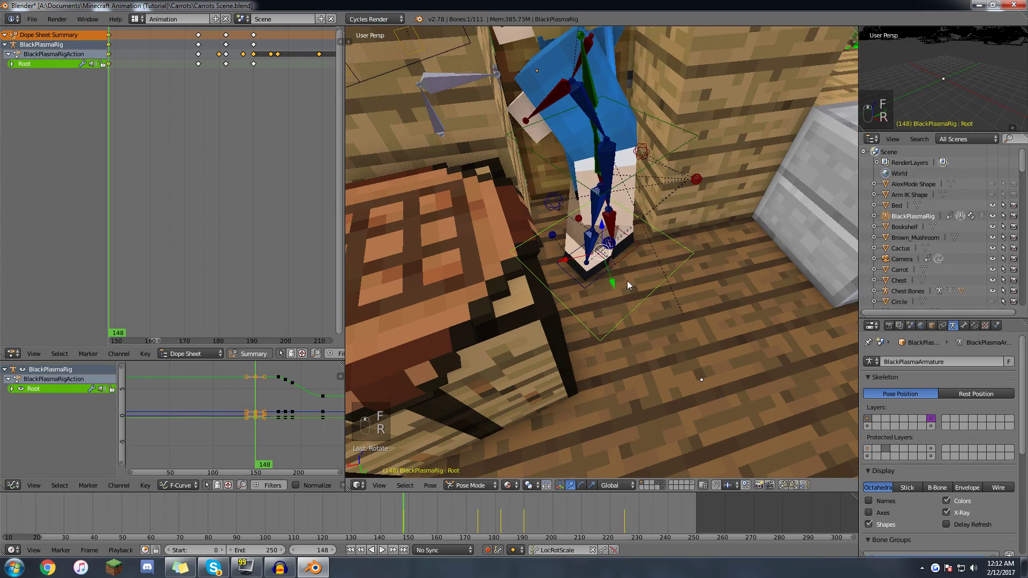
- Set the transform orientation to Local and move the root bone along its Y axis, farther from the door, at frame 148
{"action": "middle_click_drag", "start_coordinate": [607, 270], "coordinate": [582, 269]}
{"action": "middle_click_drag", "start_coordinate": [563, 233], "coordinate": [604, 265]}
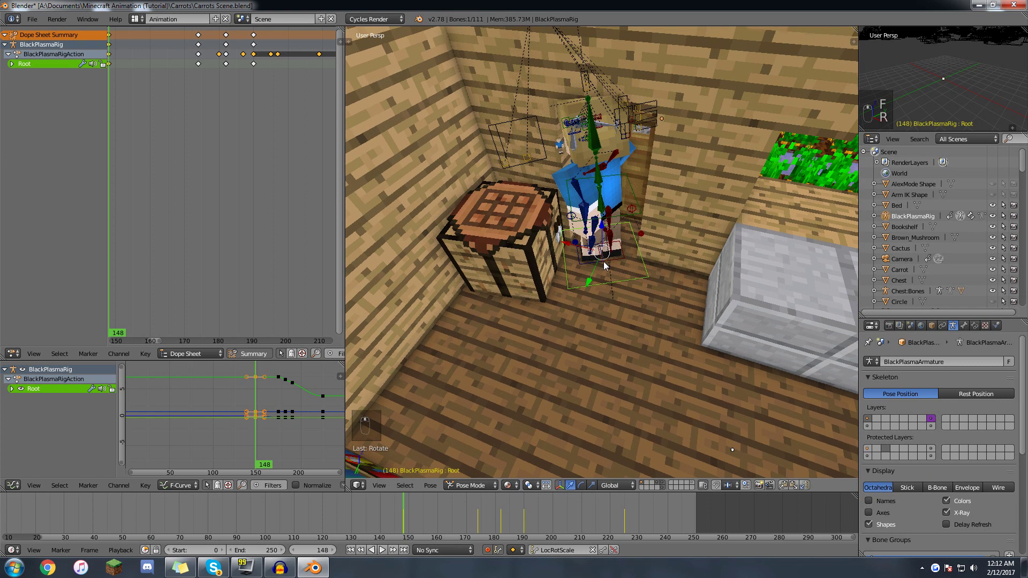
{"action": "left_click", "coordinate": [617, 483]}
{"action": "left_click", "coordinate": [616, 461]}
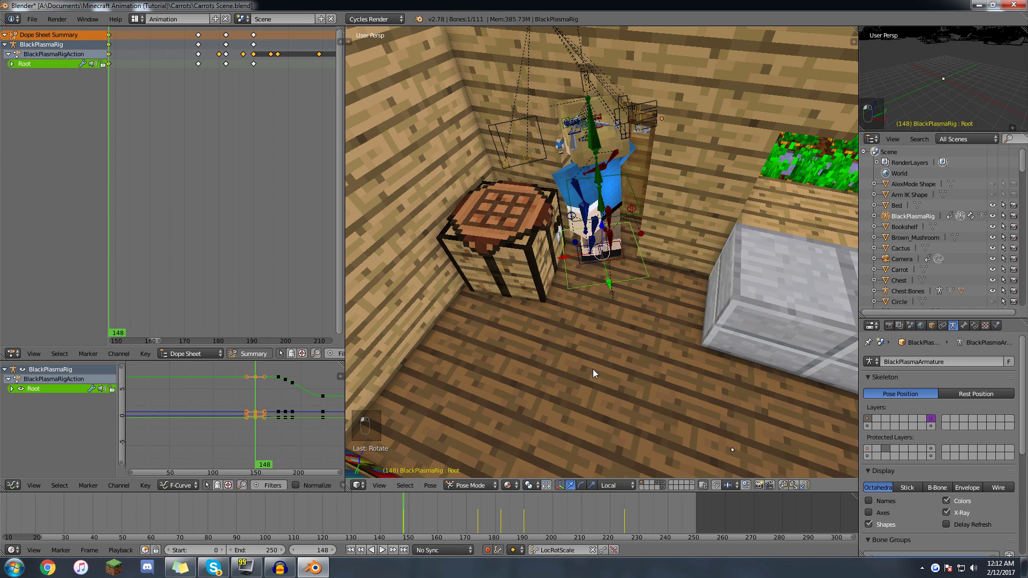
{"action": "left_click_drag", "start_coordinate": [608, 291], "coordinate": [636, 351]}
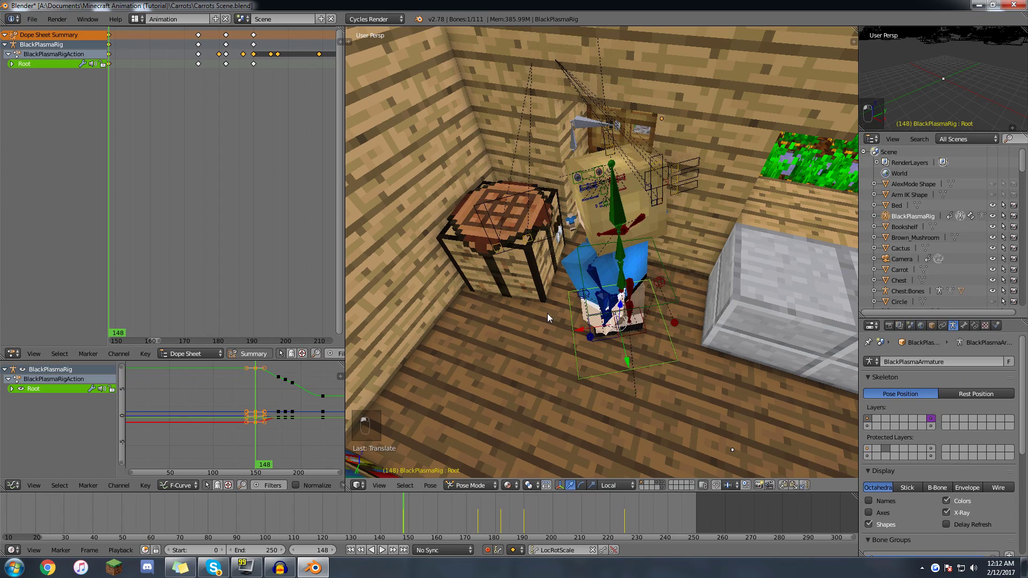
- Play back the character's walk through the doorway from inside and outside the house to check the root movement
{"action": "key", "text": "alt+a"}
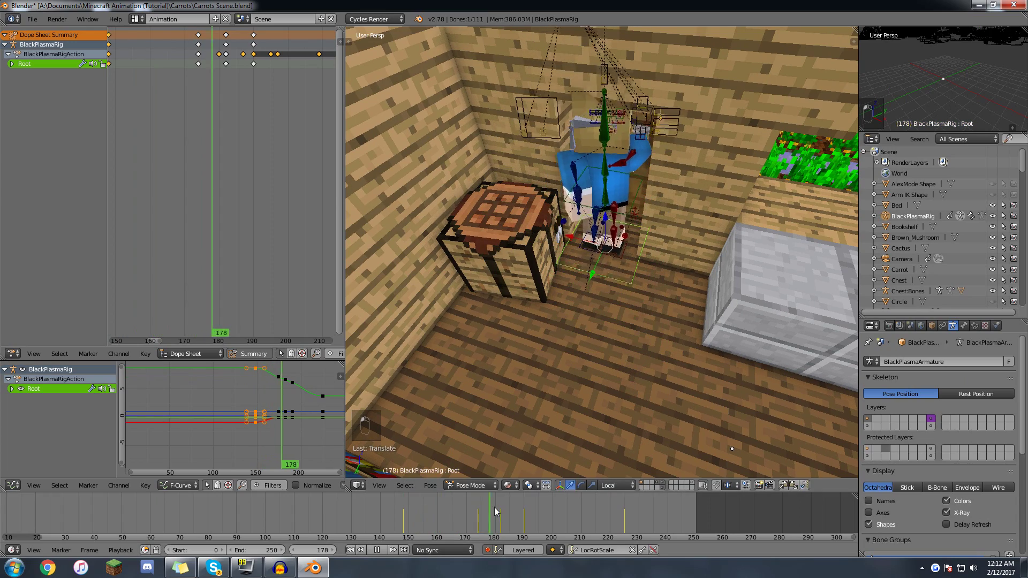
{"action": "key", "text": "alt+a"}
{"action": "middle_click_drag", "start_coordinate": [654, 225], "coordinate": [449, 498]}
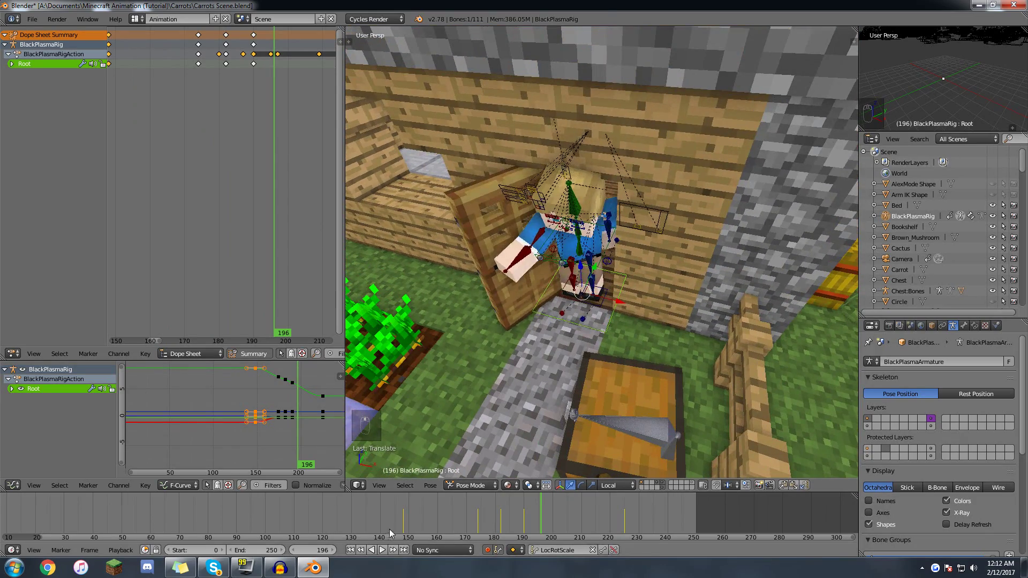
{"action": "left_click", "coordinate": [422, 520]}
{"action": "key", "text": "alt+a"}
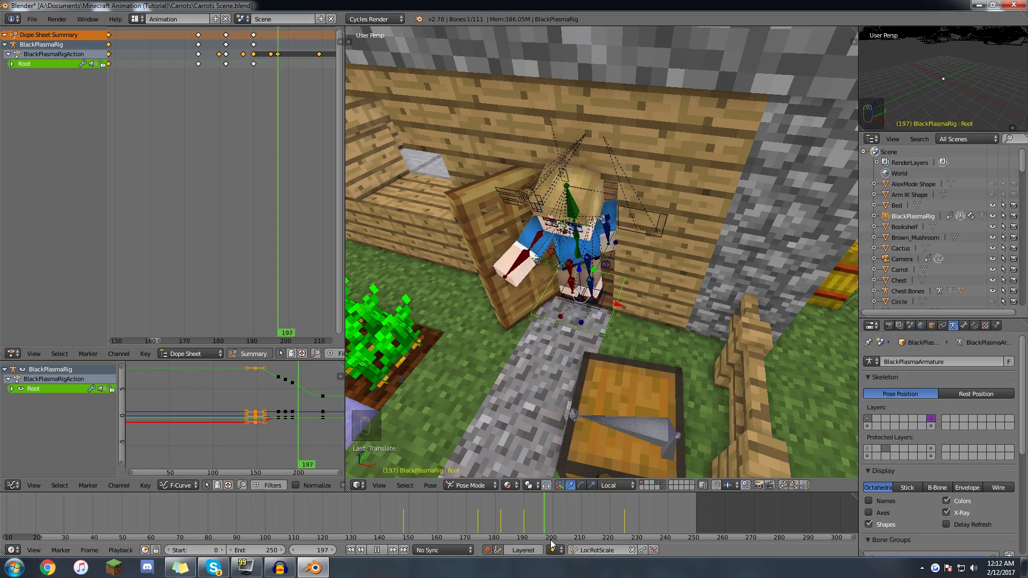
{"action": "key", "text": "alt+a"}
{"action": "middle_click_drag", "start_coordinate": [540, 259], "coordinate": [547, 402]}
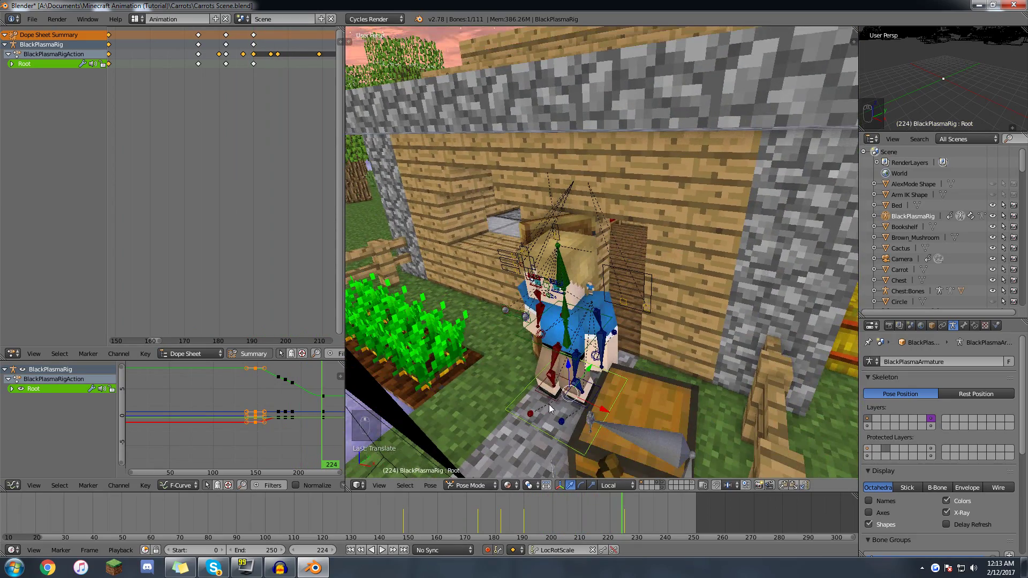
- Select the right leg IK bone and key its position at frame 208
{"action": "right_click", "coordinate": [557, 399]}
{"action": "key", "text": "Up"}
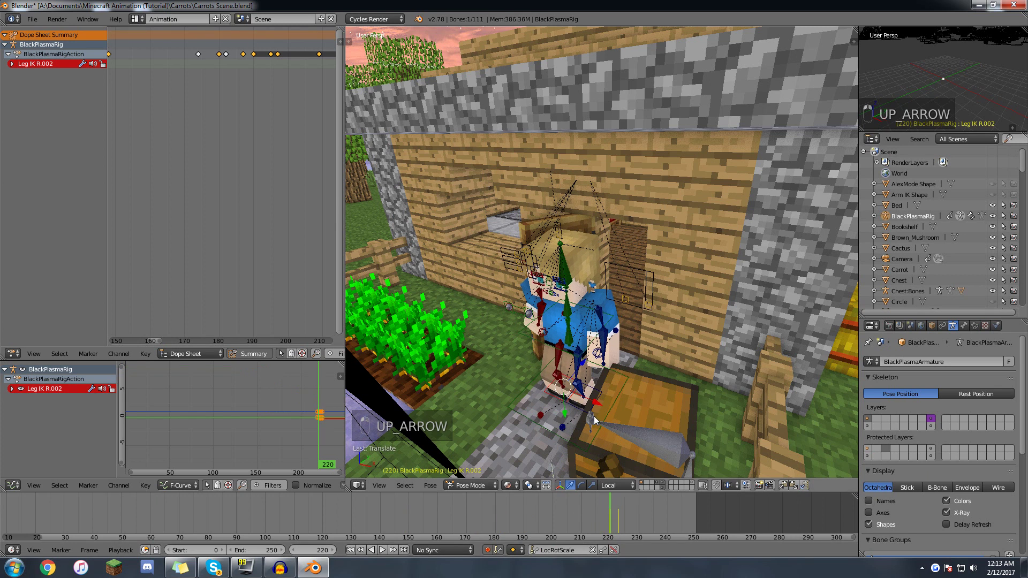
{"action": "key", "text": "Left"}
{"action": "key", "text": "Left"}
{"action": "key", "text": "Left"}
{"action": "key", "text": "Left"}
{"action": "key", "text": "Left"}
{"action": "key", "text": "Left"}
{"action": "key", "text": "Left"}
{"action": "key", "text": "Left"}
{"action": "key", "text": "Left"}
{"action": "key", "text": "Left"}
{"action": "key", "text": "Left"}
{"action": "key", "text": "Left"}
{"action": "key", "text": "Left"}
{"action": "key", "text": "Right"}
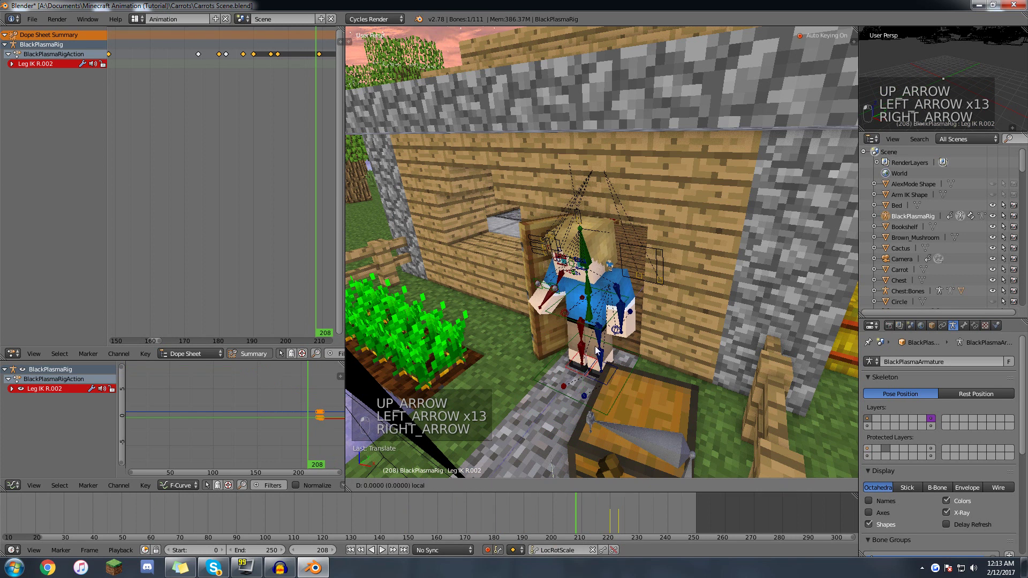
- Step back to around frame 190 and move the right leg IK bone to pose the foot for the walk
{"action": "key", "text": "Left"}
{"action": "key", "text": "Left"}
{"action": "key", "text": "Left"}
{"action": "key", "text": "Left"}
{"action": "key", "text": "Left"}
{"action": "key", "text": "Left"}
{"action": "key", "text": "Left"}
{"action": "key", "text": "Left"}
{"action": "key", "text": "Left"}
{"action": "key", "text": "Left"}
{"action": "key", "text": "Left"}
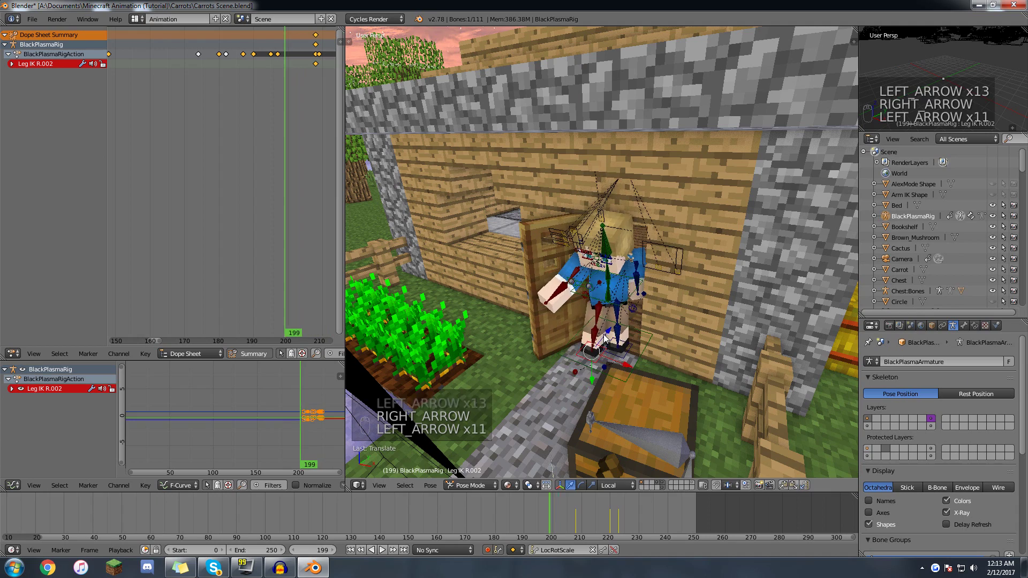
{"action": "key", "text": "Left"}
{"action": "key", "text": "Left"}
{"action": "key", "text": "Left"}
{"action": "key", "text": "Left"}
{"action": "key", "text": "Left"}
{"action": "key", "text": "Left"}
{"action": "key", "text": "Left"}
{"action": "key", "text": "Left"}
{"action": "key", "text": "Left"}
{"action": "key", "text": "Left"}
{"action": "mouse_move", "coordinate": [612, 332]}
{"action": "left_mouse_down"}
{"action": "mouse_move", "coordinate": [623, 318]}
{"action": "mouse_move", "coordinate": [637, 325]}
{"action": "mouse_move", "coordinate": [617, 350]}
{"action": "left_mouse_up"}
- Step through the walk frame by frame to examine the leg movement out of the doorway
{"action": "right_click", "coordinate": [625, 343]}
{"action": "key", "text": "Right"}
{"action": "key", "text": "Right"}
{"action": "key", "text": "Right"}
{"action": "key", "text": "Right"}
{"action": "key", "text": "Right"}
{"action": "key", "text": "Right"}
{"action": "key", "text": "Right"}
{"action": "key", "text": "Right"}
{"action": "key", "text": "Right"}
{"action": "key", "text": "Right"}
{"action": "key", "text": "Right"}
{"action": "key", "text": "Right"}
{"action": "key", "text": "Right"}
{"action": "key", "text": "Left"}
{"action": "key", "text": "Left"}
{"action": "key", "text": "Left"}
{"action": "key", "text": "Left"}
{"action": "key", "text": "Right"}
{"action": "key", "text": "Right"}
{"action": "key", "text": "Right"}
{"action": "key", "text": "Right"}
{"action": "key", "text": "Right"}
{"action": "key", "text": "Right"}
{"action": "key", "text": "Right"}
{"action": "key", "text": "Right"}
{"action": "key", "text": "Right"}
{"action": "key", "text": "Right"}
{"action": "key", "text": "Right"}
{"action": "key", "text": "Right"}
{"action": "key", "text": "Right"}
{"action": "key", "text": "Right"}
{"action": "key", "text": "Right"}
{"action": "key", "text": "Right"}
{"action": "key", "text": "Right"}
{"action": "key", "text": "Right"}
{"action": "key", "text": "Right"}
{"action": "key", "text": "Right"}
{"action": "key", "text": "Right"}
{"action": "key", "text": "Right"}
{"action": "key", "text": "Right"}
{"action": "key", "text": "Right"}
{"action": "key", "text": "Right"}
{"action": "key", "text": "Right"}
{"action": "key", "text": "Right"}
- Select the pelvis bone and shift its position at frame 204 and at the neighbouring keyframe of the walk
{"action": "left_click_drag", "start_coordinate": [542, 516], "coordinate": [578, 518]}
{"action": "right_click", "coordinate": [595, 294]}
{"action": "key", "text": "Down"}
{"action": "key", "text": "Right"}
{"action": "key", "text": "Right"}
{"action": "key", "text": "Right"}
{"action": "key", "text": "Right"}
{"action": "key", "text": "Right"}
{"action": "key", "text": "Right"}
{"action": "key", "text": "Right"}
{"action": "left_click_drag", "start_coordinate": [599, 274], "coordinate": [599, 281]}
{"action": "key", "text": "Down"}
{"action": "left_click_drag", "start_coordinate": [613, 269], "coordinate": [593, 291]}
- Go to another pelvis keyframe in the walk and rotate the pelvis bone
{"action": "key", "text": "Up"}
{"action": "key", "text": "Up"}
{"action": "key", "text": "Up"}
{"action": "key", "text": "r"}
{"action": "left_click", "coordinate": [680, 239]}
- Step through the walk to frame 222 and examine the character's pose through the scene camera
{"action": "key", "text": "Down"}
{"action": "key", "text": "Down"}
{"action": "key", "text": "Down"}
{"action": "key", "text": "Right"}
{"action": "key", "text": "Right"}
{"action": "key", "text": "Right"}
{"action": "key", "text": "Right"}
{"action": "key", "text": "Right"}
{"action": "key", "text": "Right"}
{"action": "key", "text": "Right"}
{"action": "key", "text": "Right"}
{"action": "key", "text": "Right"}
{"action": "key", "text": "Right"}
{"action": "key", "text": "Right"}
{"action": "key", "text": "Right"}
{"action": "key", "text": "Right"}
{"action": "key", "text": "Right"}
{"action": "key", "text": "Right"}
{"action": "key", "text": "Right"}
{"action": "key", "text": "Right"}
{"action": "key", "text": "Right"}
{"action": "key", "text": "Right"}
{"action": "key", "text": "Right"}
{"action": "key", "text": "Right"}
{"action": "key", "text": "Right"}
{"action": "key", "text": "Right"}
{"action": "key", "text": "KP_0"}
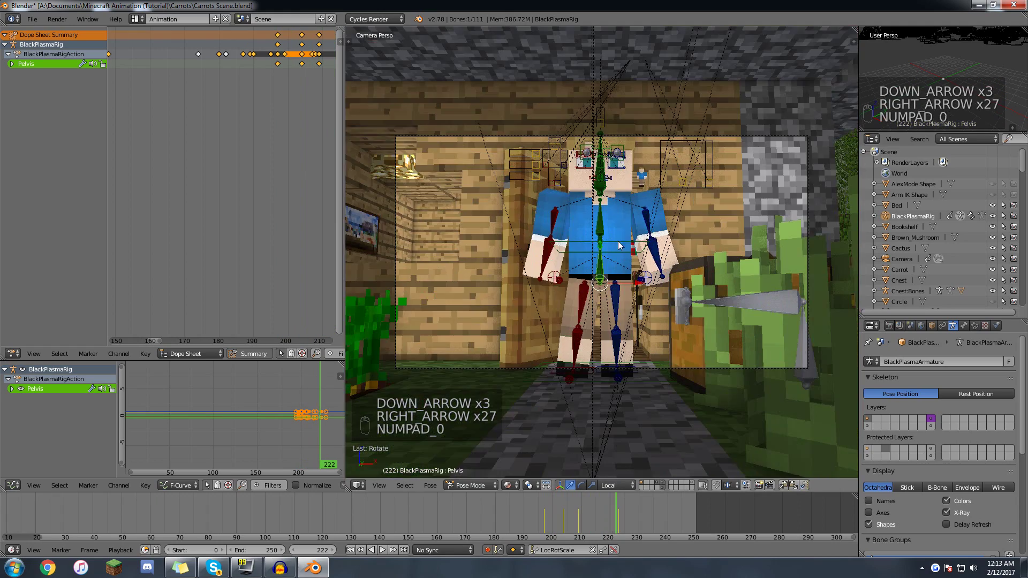
- Select the camera and slightly reframe its view of the character in fly mode at frame 236
{"action": "right_click", "coordinate": [628, 137]}
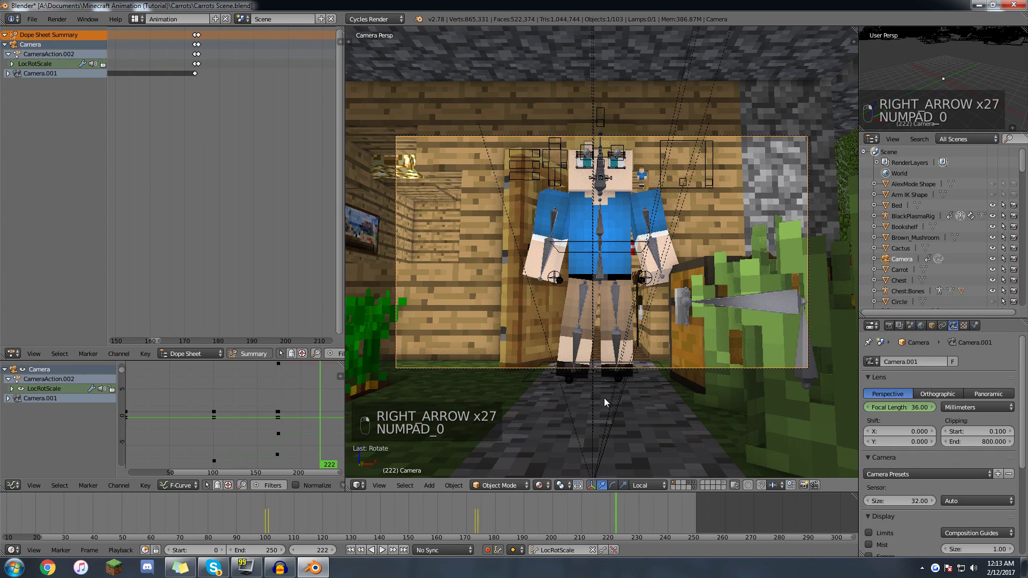
{"action": "left_click", "coordinate": [656, 511]}
{"action": "key", "text": "shift+f"}
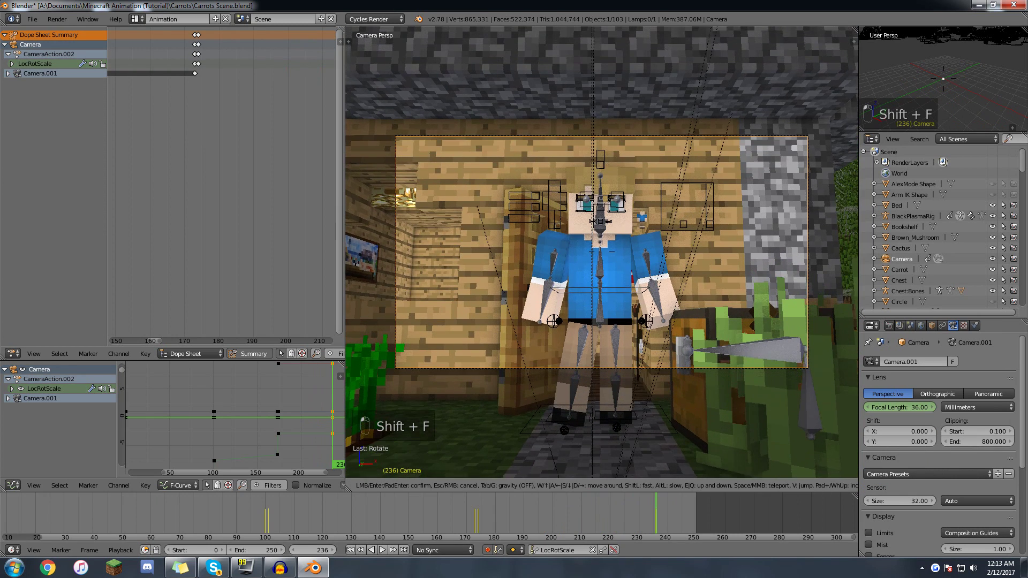
{"action": "left_click", "coordinate": [604, 256]}
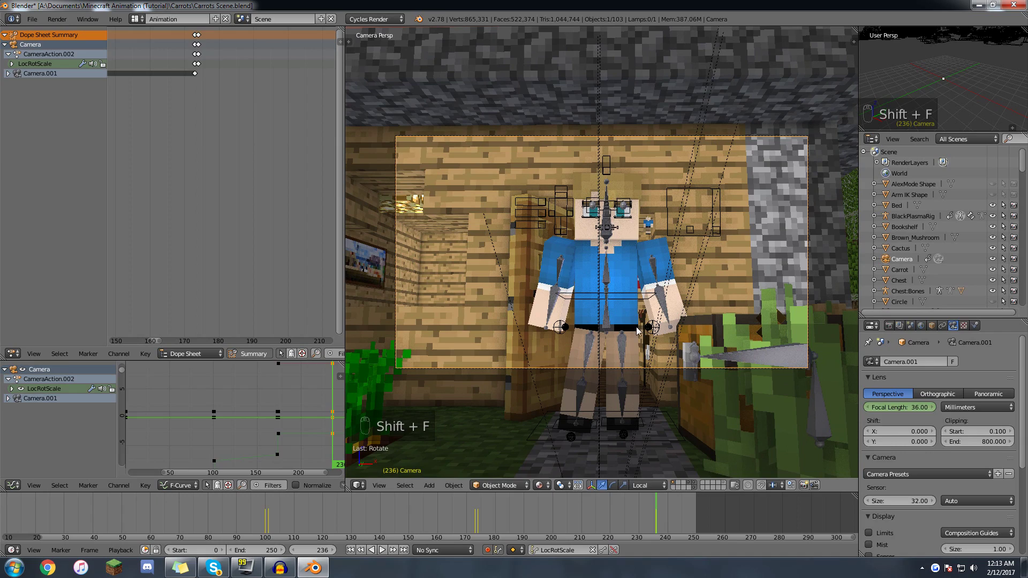
- Select the head bone and rotate it freely at frame 236 so the character looks to one side
{"action": "right_click", "coordinate": [607, 195]}
{"action": "key", "text": "r"}
{"action": "key", "text": "r"}
{"action": "left_click", "coordinate": [635, 432]}
- Select the main eye controller and move it at frame 209 and at frame 199
{"action": "scroll", "coordinate": [576, 217], "scroll_direction": "up", "scroll_amount": 3}
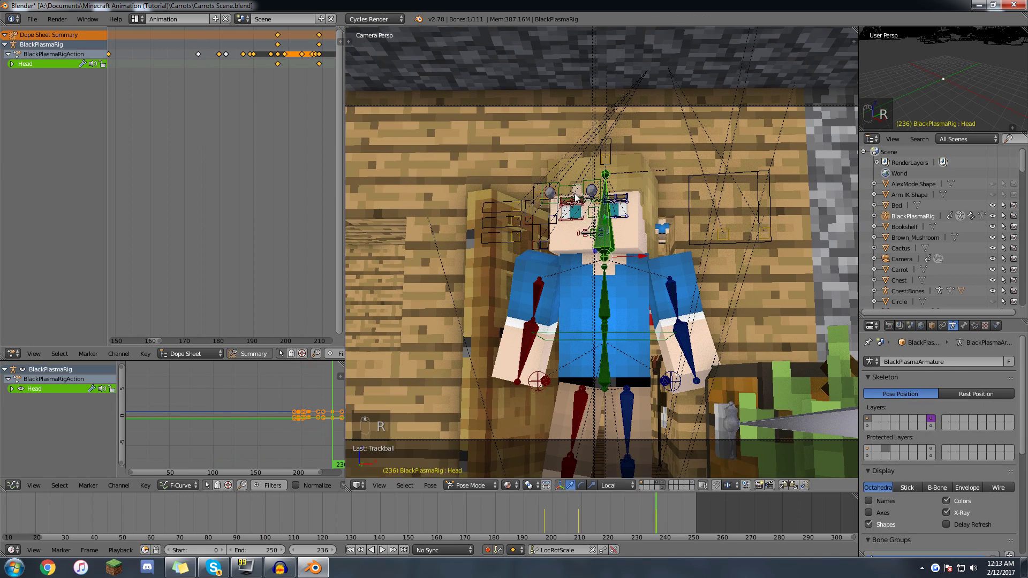
{"action": "right_click", "coordinate": [576, 198]}
{"action": "left_click_drag", "start_coordinate": [649, 505], "coordinate": [576, 523]}
{"action": "key", "text": "g"}
{"action": "left_click", "coordinate": [609, 487]}
{"action": "left_click", "coordinate": [557, 510]}
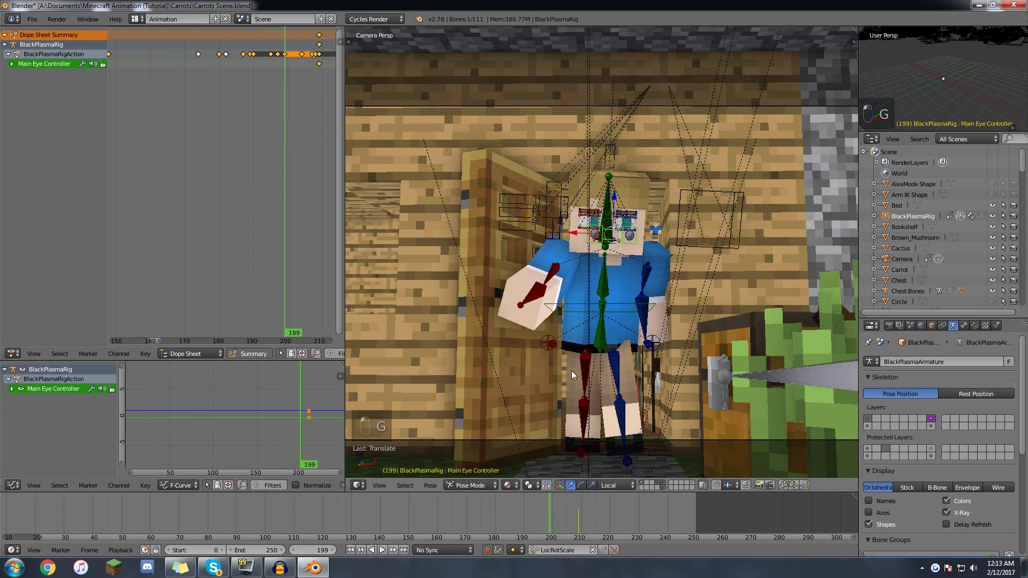
{"action": "key", "text": "g"}
{"action": "left_click", "coordinate": [560, 370]}
- Go to frame 235 and rotate the torso bone freely
{"action": "left_click_drag", "start_coordinate": [554, 522], "coordinate": [652, 508]}
{"action": "right_click", "coordinate": [601, 353]}
{"action": "key", "text": "r"}
{"action": "key", "text": "r"}
{"action": "left_click", "coordinate": [648, 391]}
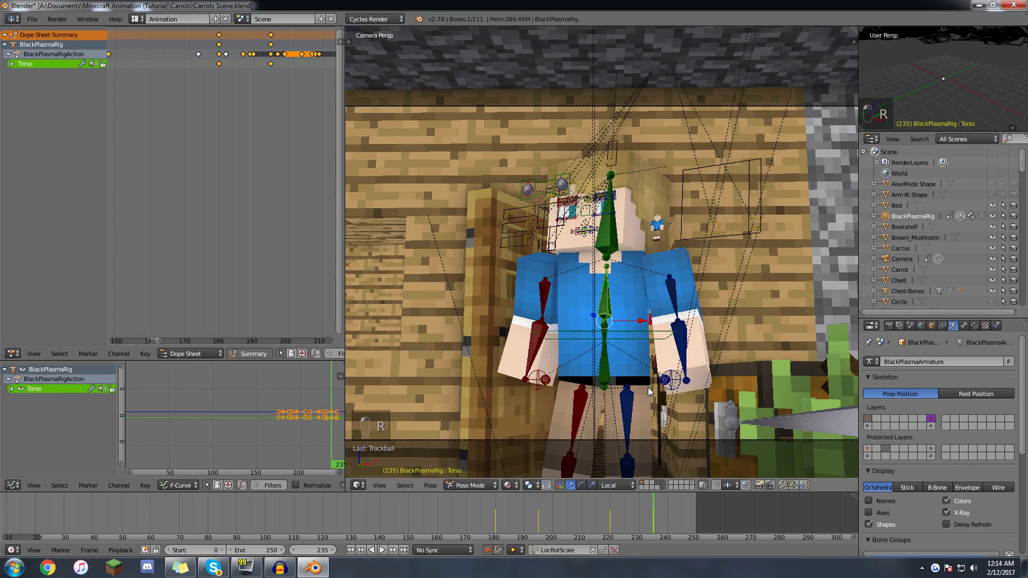
- Shift the main eye controller at frame 235 to aim the character's gaze
{"action": "right_click", "coordinate": [541, 185]}
{"action": "key", "text": "g"}
{"action": "left_click", "coordinate": [533, 185]}
- Select the MouthMovement controller beside the head and adjust its position around frame 235
{"action": "right_click", "coordinate": [709, 235]}
{"action": "key", "text": "g"}
{"action": "key", "text": "g"}
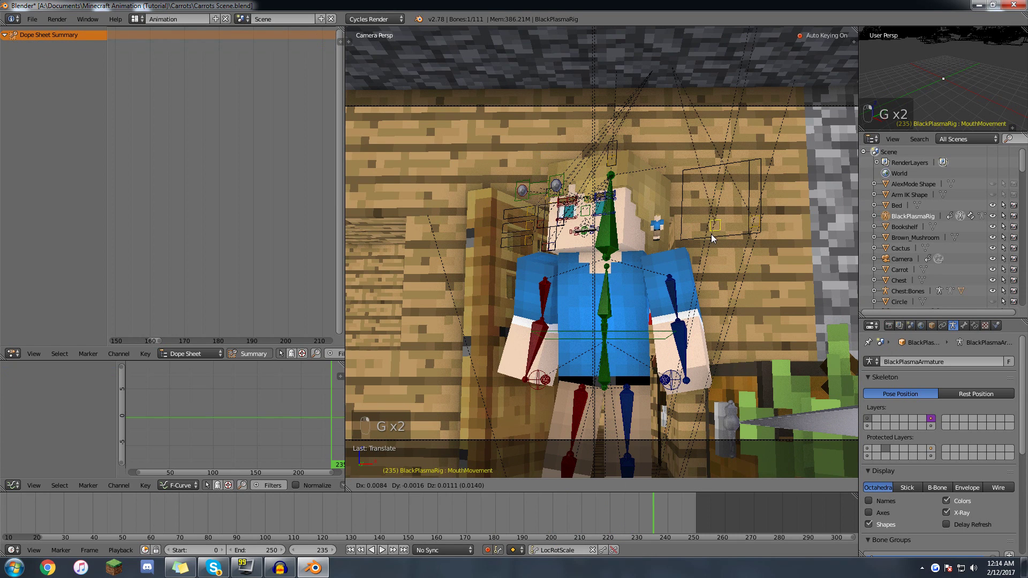
{"action": "left_click", "coordinate": [711, 237]}
{"action": "mouse_move", "coordinate": [667, 497]}
{"action": "left_mouse_down"}
{"action": "mouse_move", "coordinate": [604, 511]}
{"action": "mouse_move", "coordinate": [654, 506]}
{"action": "left_mouse_up"}
{"action": "key", "text": "g"}
{"action": "left_click", "coordinate": [701, 259]}
- Move the left and right outer mouth joints together at frame 235, and clear their location at about frame 215
{"action": "scroll", "coordinate": [647, 398], "scroll_direction": "up", "scroll_amount": 4}
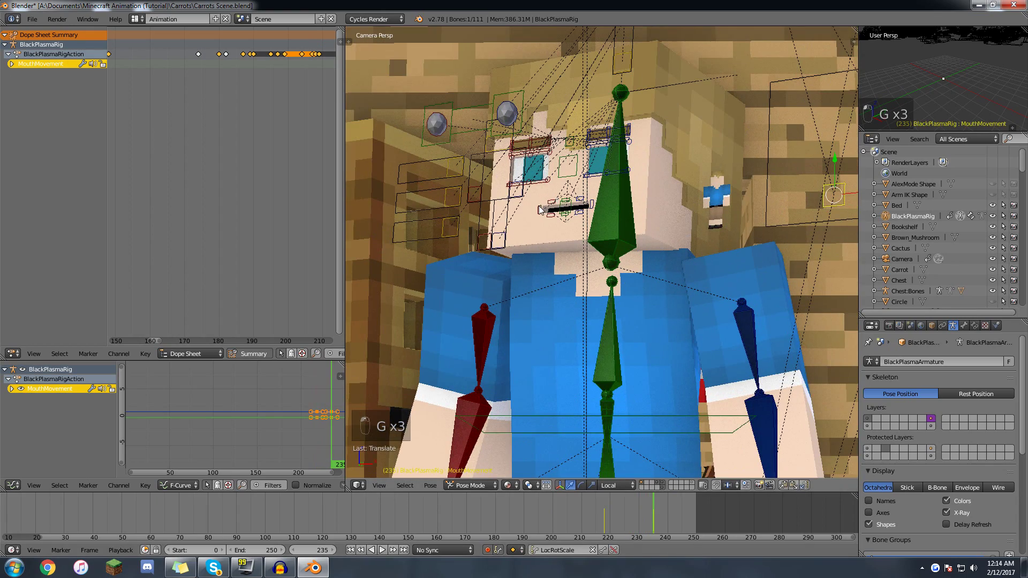
{"action": "right_click", "coordinate": [589, 207]}
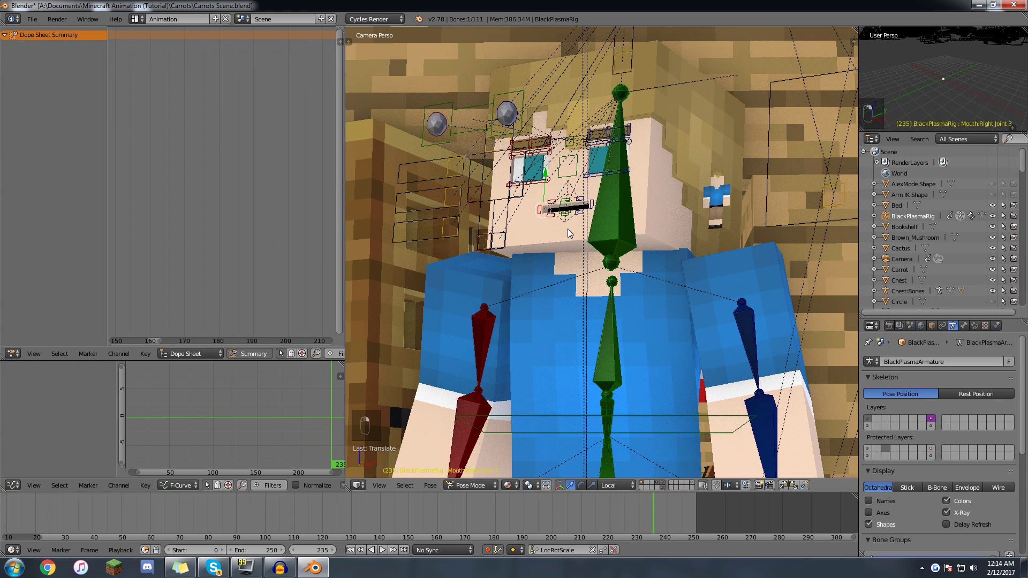
{"action": "right_click", "coordinate": [591, 204], "text": "shift"}
{"action": "key", "text": "g"}
{"action": "left_click", "coordinate": [567, 226]}
{"action": "left_click_drag", "start_coordinate": [637, 505], "coordinate": [592, 504]}
{"action": "key", "text": "alt+g"}
- Play the animation and scrub back to frame 219 to examine the facial and head movement
{"action": "key", "text": "alt+a"}
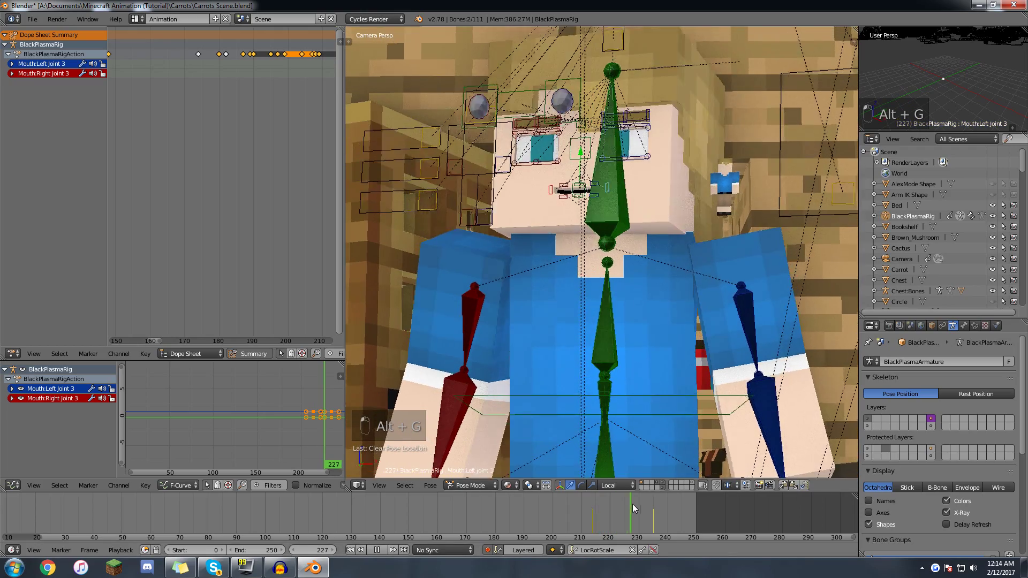
{"action": "key", "text": "alt+a"}
{"action": "key", "text": "alt+shift+a"}
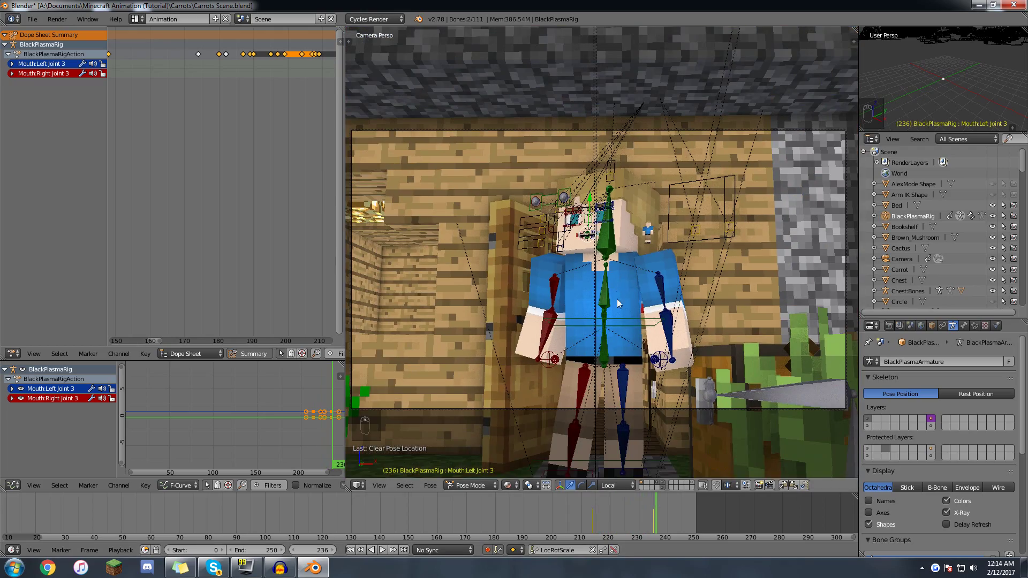
{"action": "left_click_drag", "start_coordinate": [522, 504], "coordinate": [607, 502]}
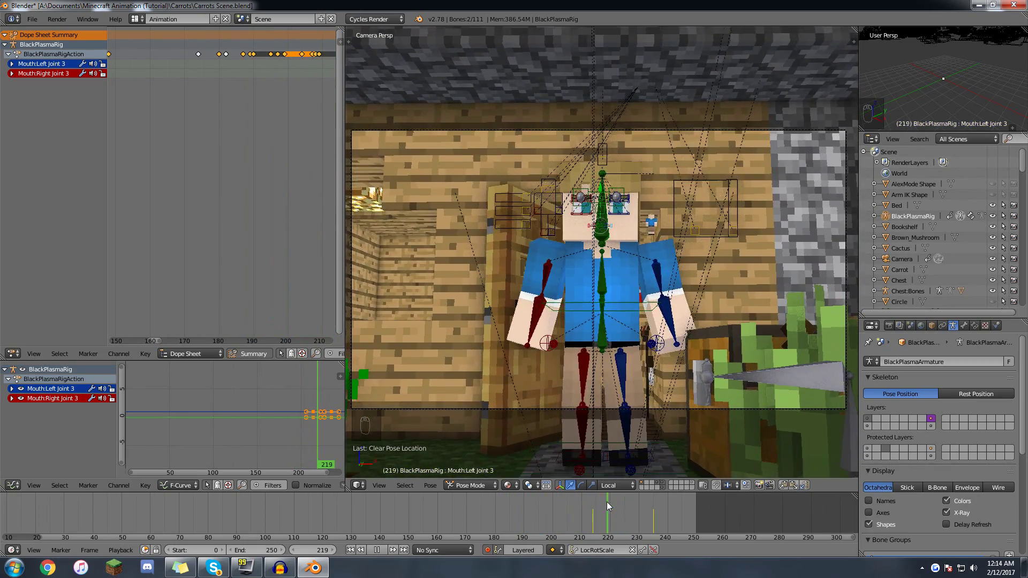
- Select the right leg IK bone and delete its keyframe at frame 223
{"action": "right_click", "coordinate": [612, 455]}
{"action": "key", "text": "Up"}
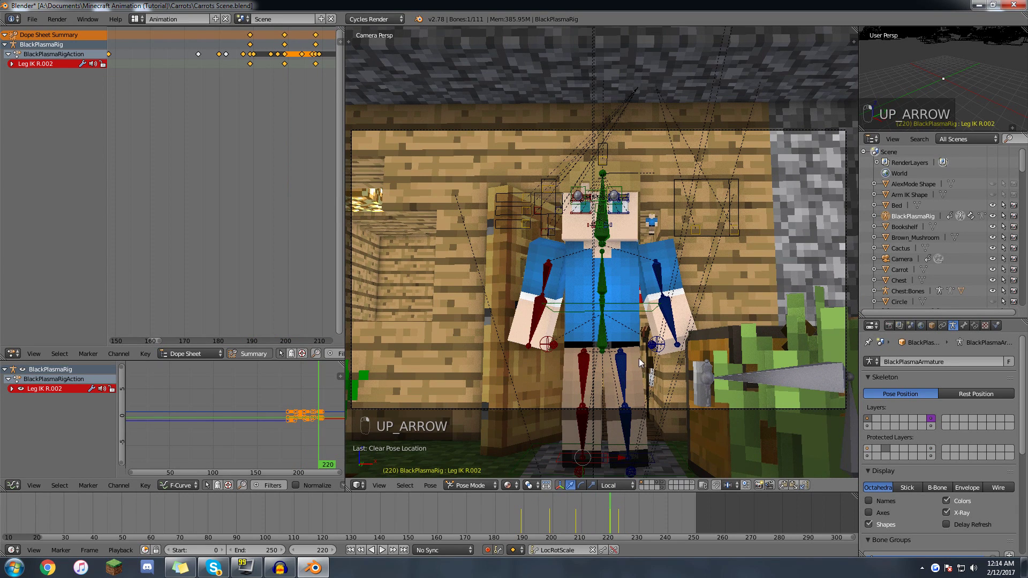
{"action": "key", "text": "Up"}
{"action": "key", "text": "alt+i"}
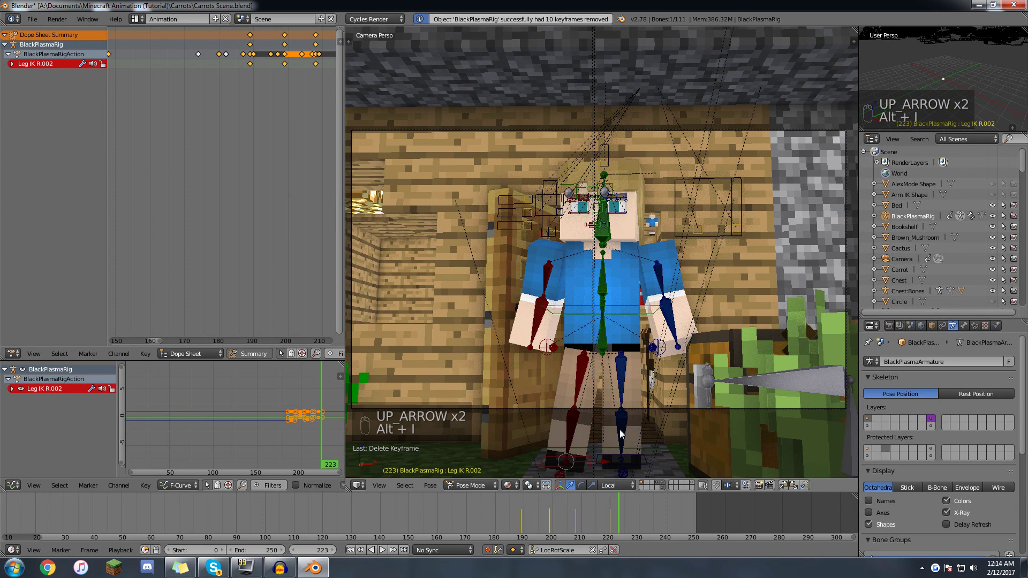
- Select the left leg IK bone and play the walk out of the door to examine the leg movement
{"action": "right_click", "coordinate": [600, 459]}
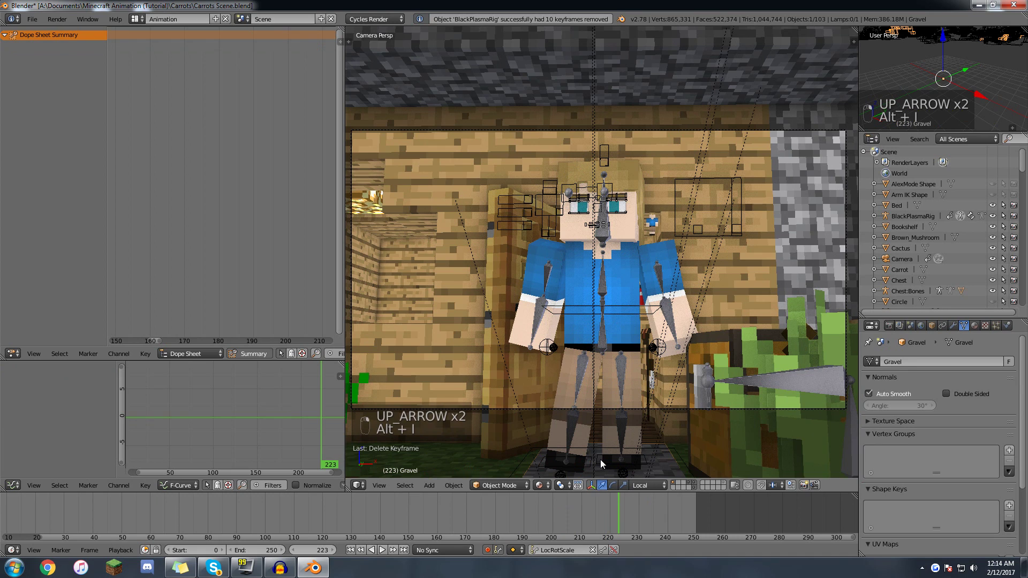
{"action": "right_click", "coordinate": [597, 458]}
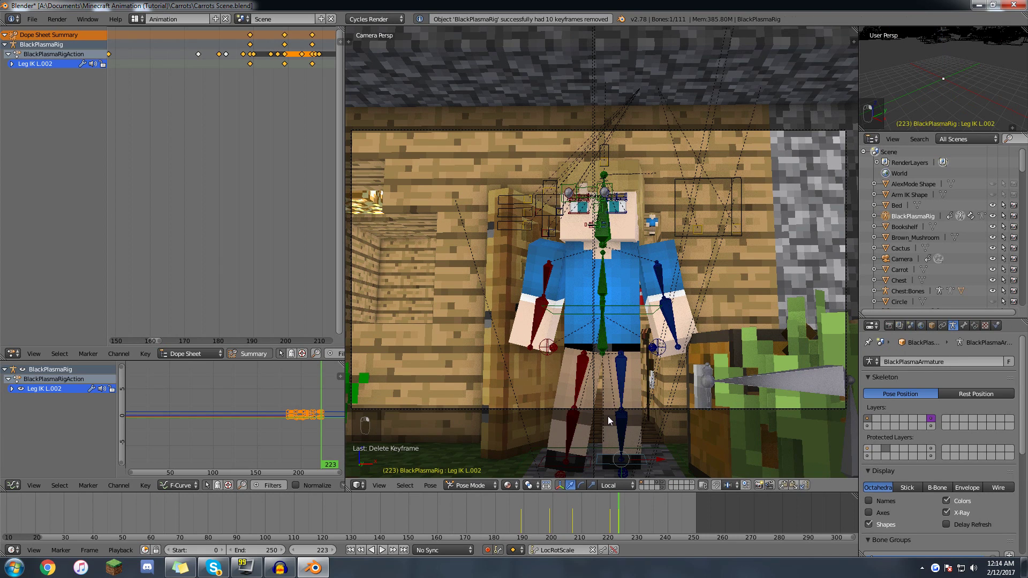
{"action": "key", "text": "Left"}
{"action": "key", "text": "Left"}
{"action": "key", "text": "Left"}
{"action": "left_click_drag", "start_coordinate": [609, 514], "coordinate": [489, 512]}
{"action": "left_click", "coordinate": [383, 549]}
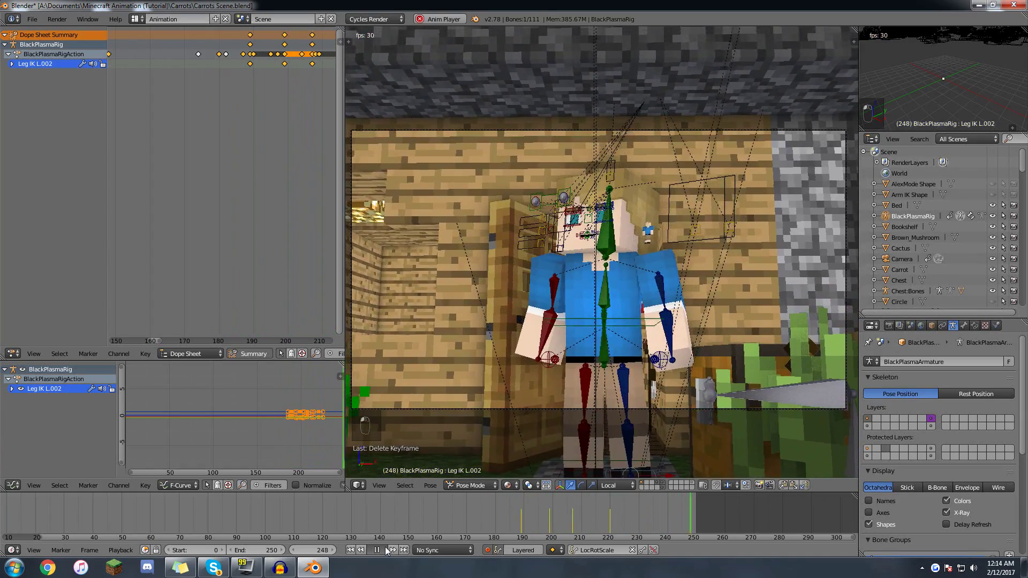
{"action": "left_click", "coordinate": [385, 548]}
{"action": "left_click_drag", "start_coordinate": [603, 517], "coordinate": [512, 519]}
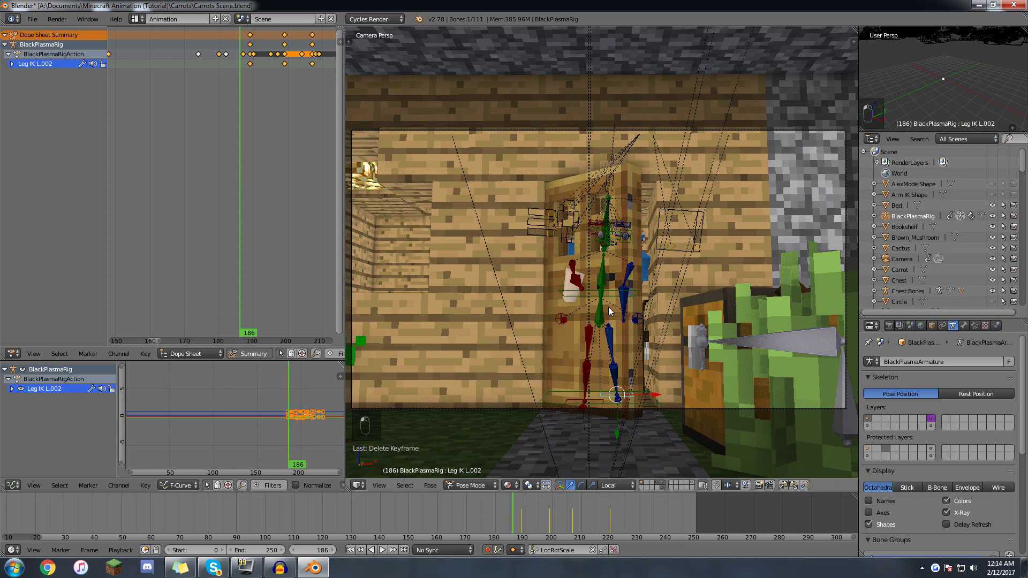
- Select the torso bone, play the door opening from frame 186 to 197, and select the right lower arm bone
{"action": "key", "text": "a"}
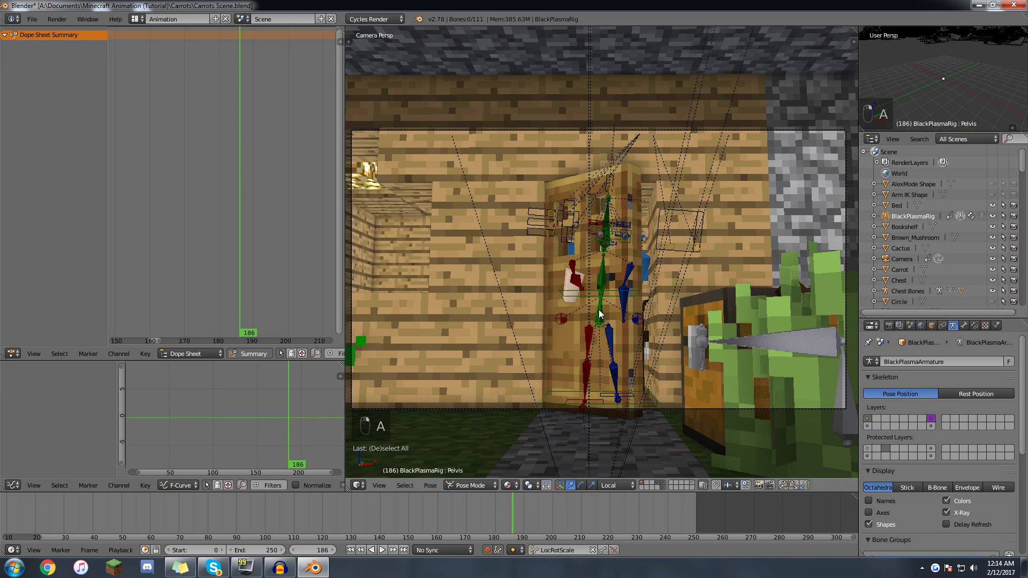
{"action": "right_click", "coordinate": [609, 272]}
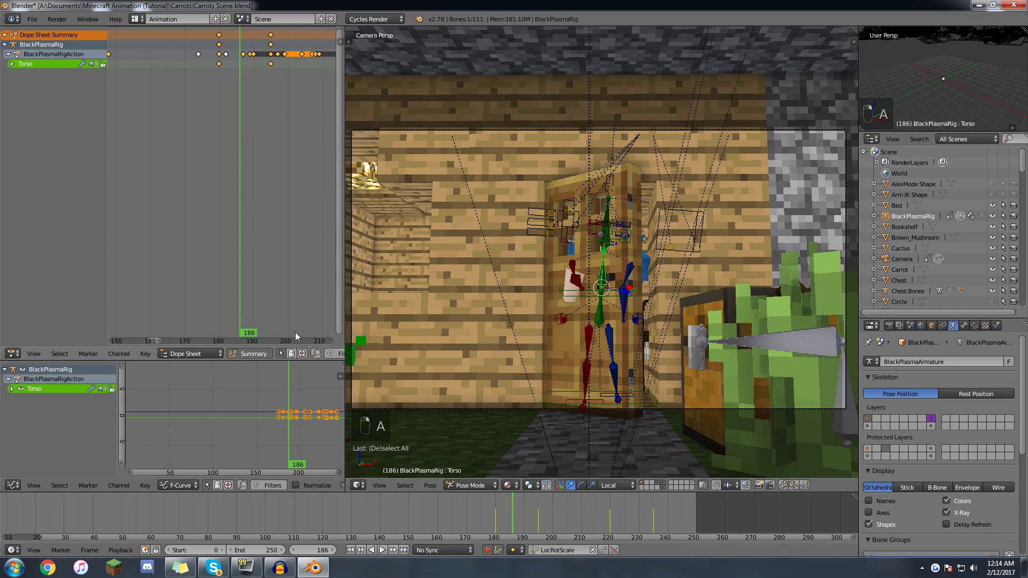
{"action": "key", "text": "alt+a"}
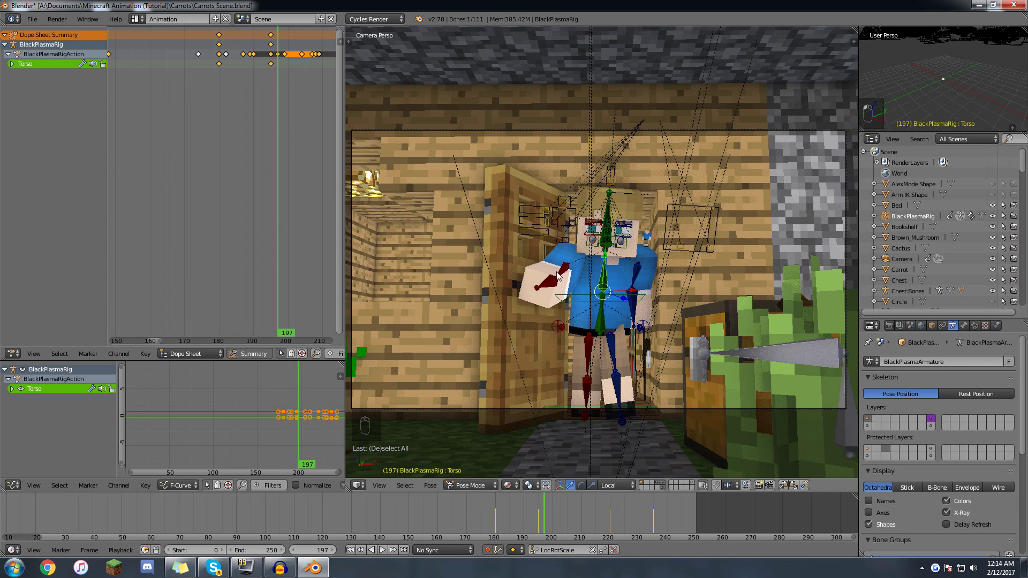
{"action": "right_click", "coordinate": [550, 286]}
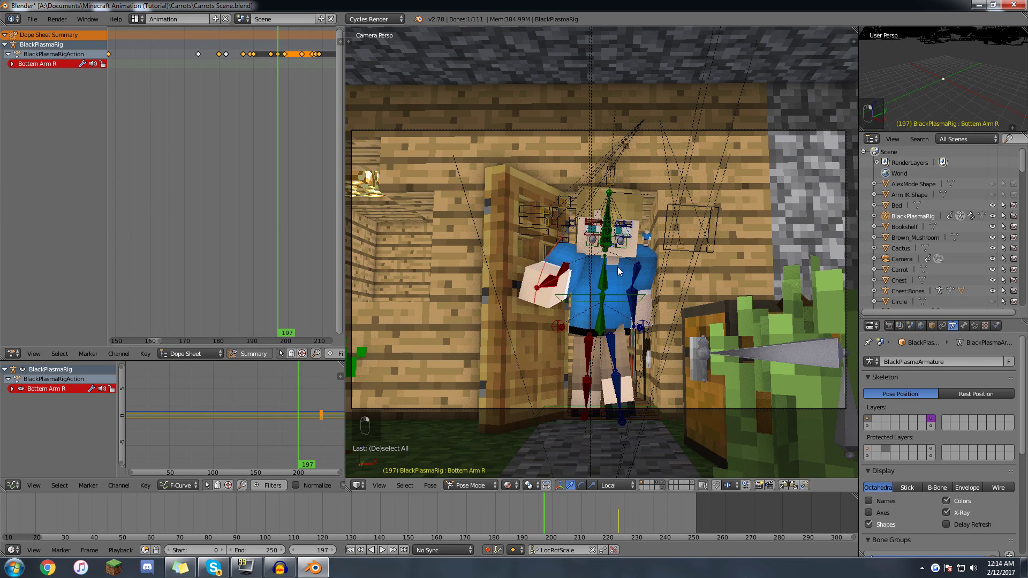
- Select all the rig's bones to list every channel in the dope sheet, and scrub forward to frame 229
{"action": "key", "text": "a"}
{"action": "key", "text": "a"}
{"action": "middle_click_drag", "start_coordinate": [292, 153], "coordinate": [239, 153]}
{"action": "scroll", "coordinate": [237, 150], "scroll_direction": "down", "scroll_amount": 5}
{"action": "middle_click_drag", "start_coordinate": [258, 114], "coordinate": [199, 129]}
{"action": "key", "text": "a"}
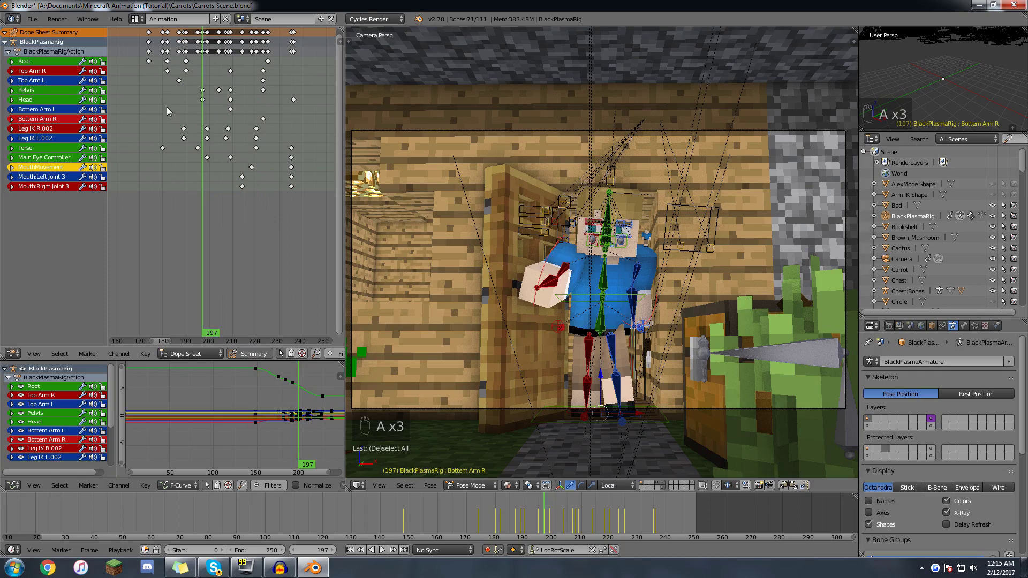
{"action": "left_click_drag", "start_coordinate": [196, 113], "coordinate": [254, 104]}
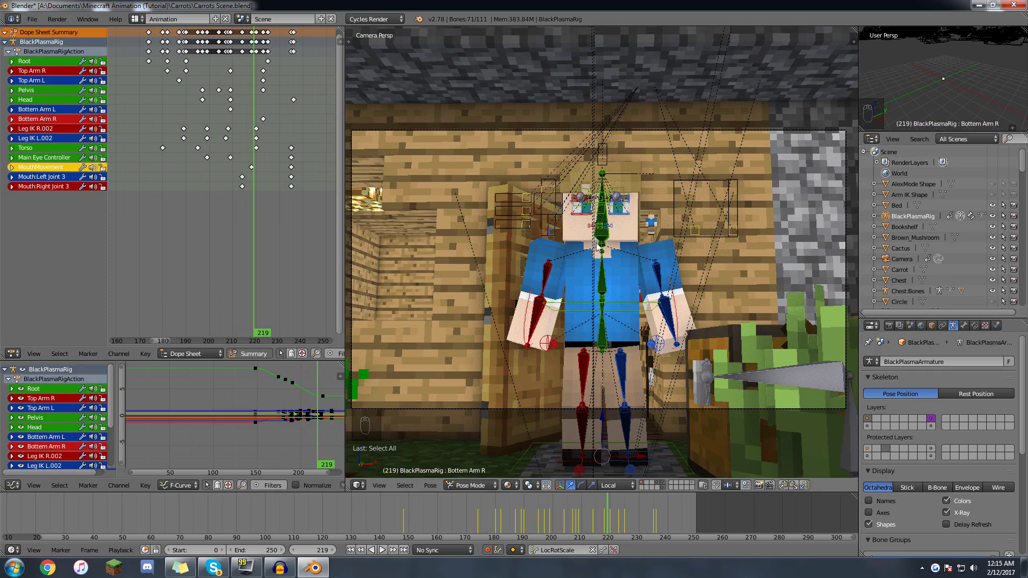
{"action": "left_click_drag", "start_coordinate": [258, 119], "coordinate": [277, 109]}
- Try to move the head bone's last keyframe earlier in the dope sheet
{"action": "right_click", "coordinate": [293, 100]}
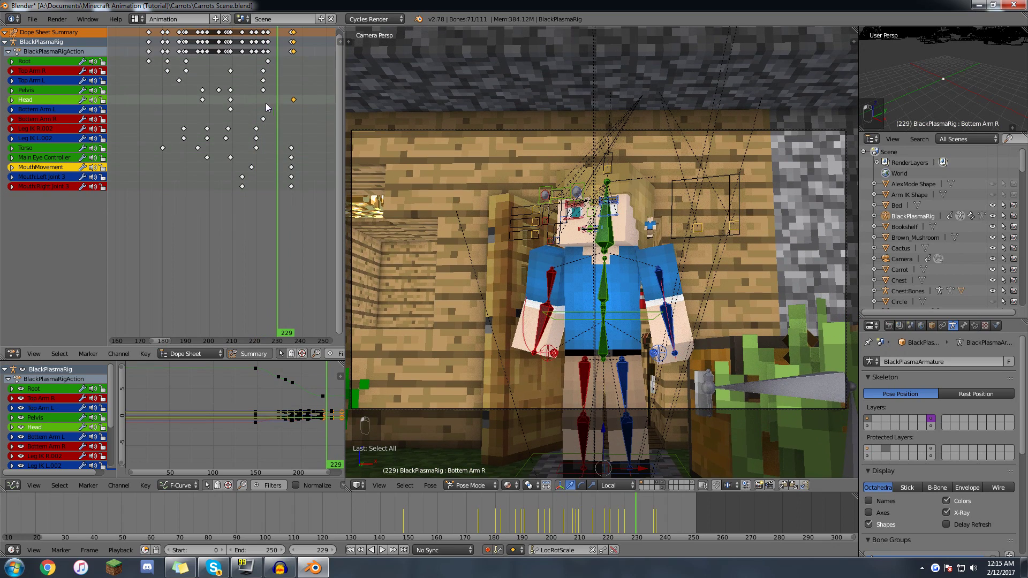
{"action": "left_click", "coordinate": [257, 105]}
{"action": "key", "text": "g"}
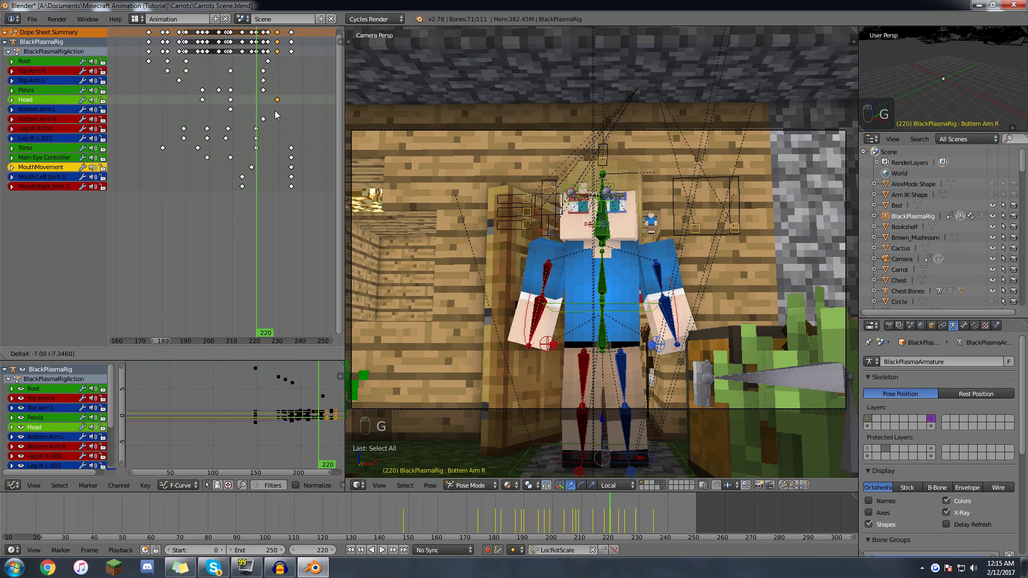
{"action": "right_click", "coordinate": [288, 110]}
{"action": "right_click", "coordinate": [258, 119]}
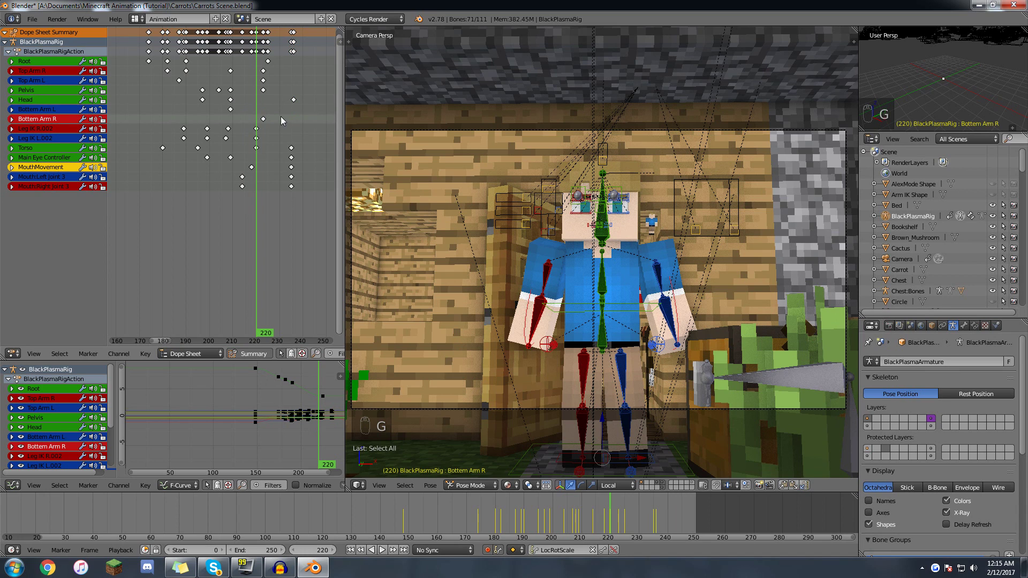
- Examine the keyframe spacing of all bones in the dope sheet around frame 209
{"action": "scroll", "coordinate": [237, 140], "scroll_direction": "down", "scroll_amount": 8}
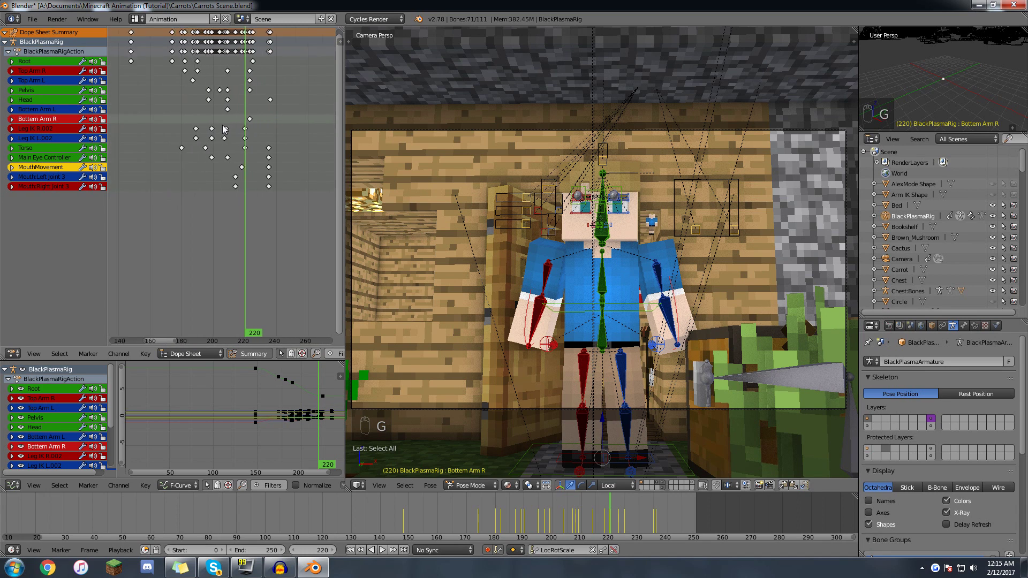
{"action": "scroll", "coordinate": [221, 136], "scroll_direction": "up", "scroll_amount": 5}
{"action": "middle_click_drag", "start_coordinate": [219, 135], "coordinate": [226, 138]}
{"action": "scroll", "coordinate": [226, 138], "scroll_direction": "up", "scroll_amount": 4}
{"action": "left_click_drag", "start_coordinate": [262, 73], "coordinate": [232, 72]}
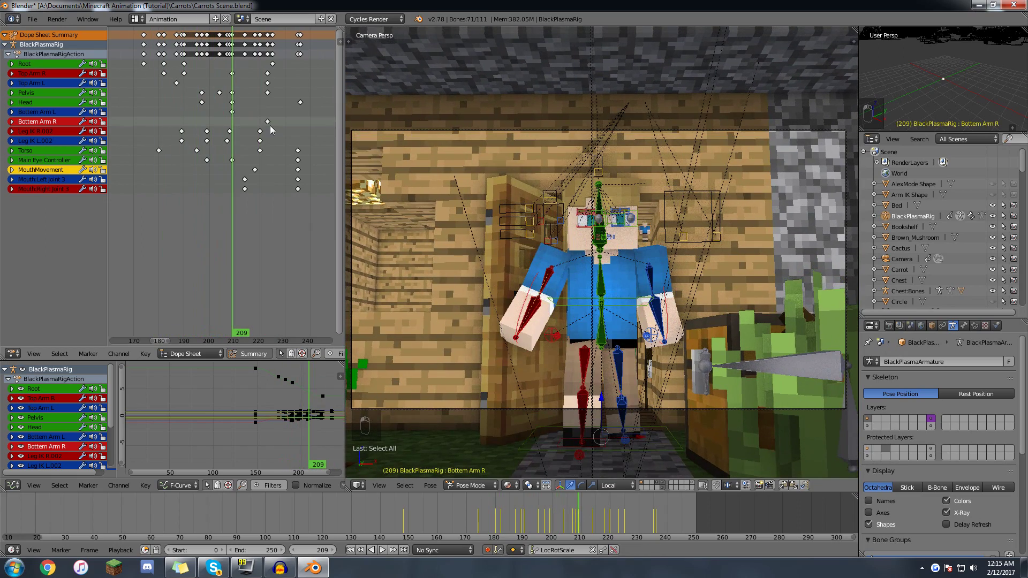
{"action": "right_click", "coordinate": [268, 122]}
{"action": "key", "text": "a"}
{"action": "key", "text": "a"}
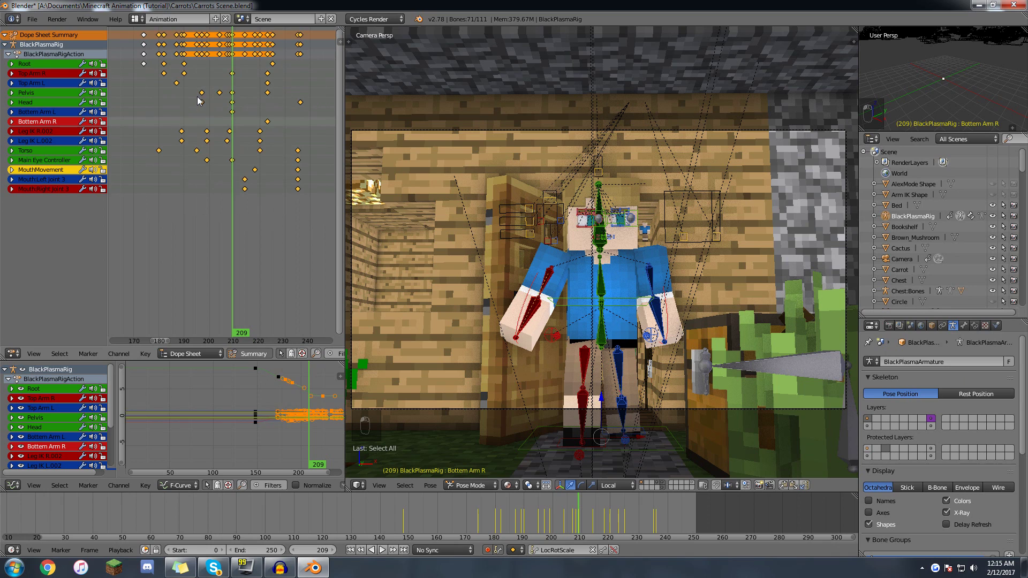
{"action": "key", "text": "a"}
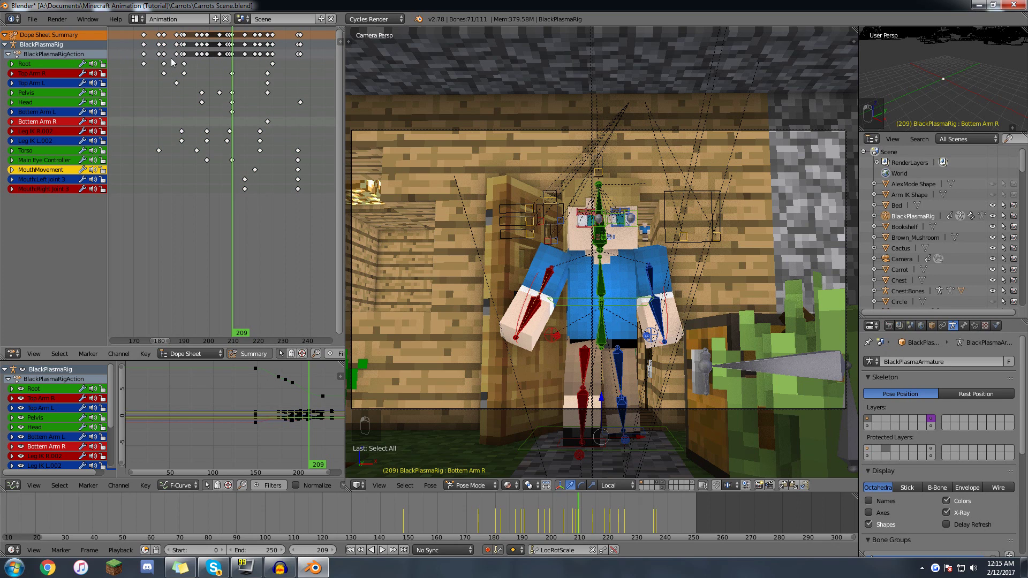
- Scrub the rig's animation from frame 175 to 196 and examine its keyframes in the dope sheet
{"action": "left_click", "coordinate": [146, 55]}
{"action": "right_click", "coordinate": [144, 55]}
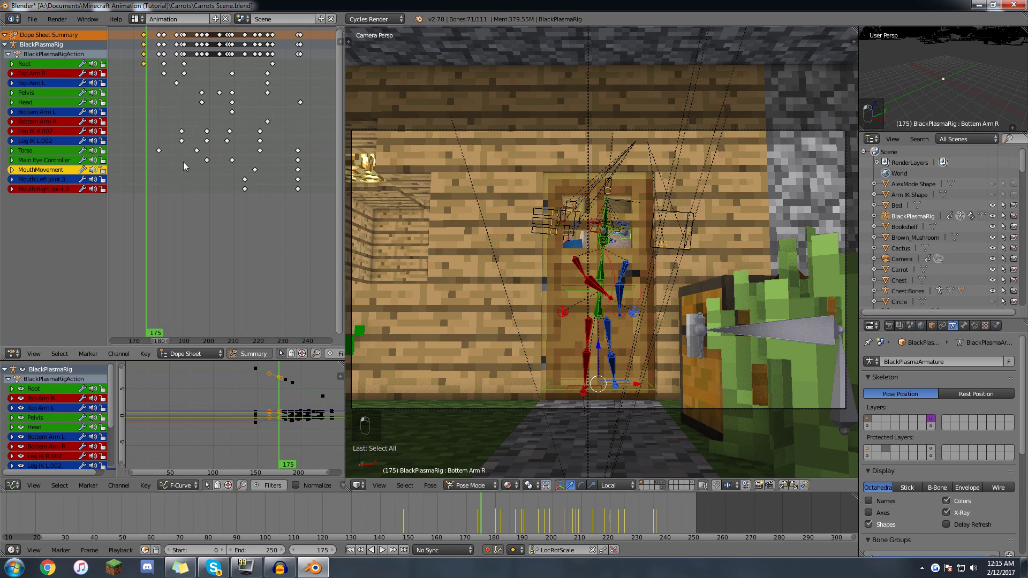
{"action": "key", "text": "a"}
{"action": "left_click_drag", "start_coordinate": [151, 67], "coordinate": [200, 60]}
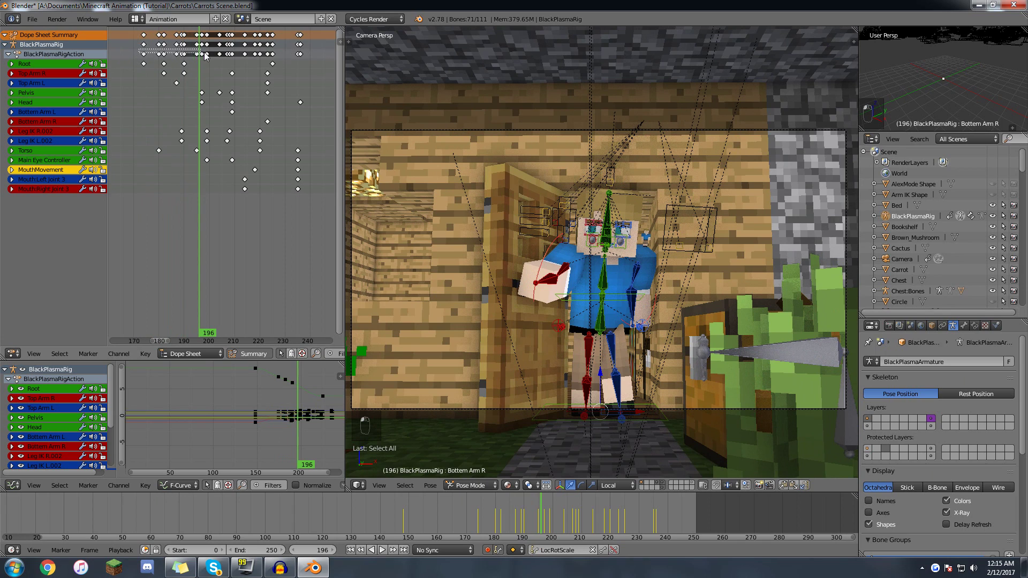
{"action": "key", "text": "a"}
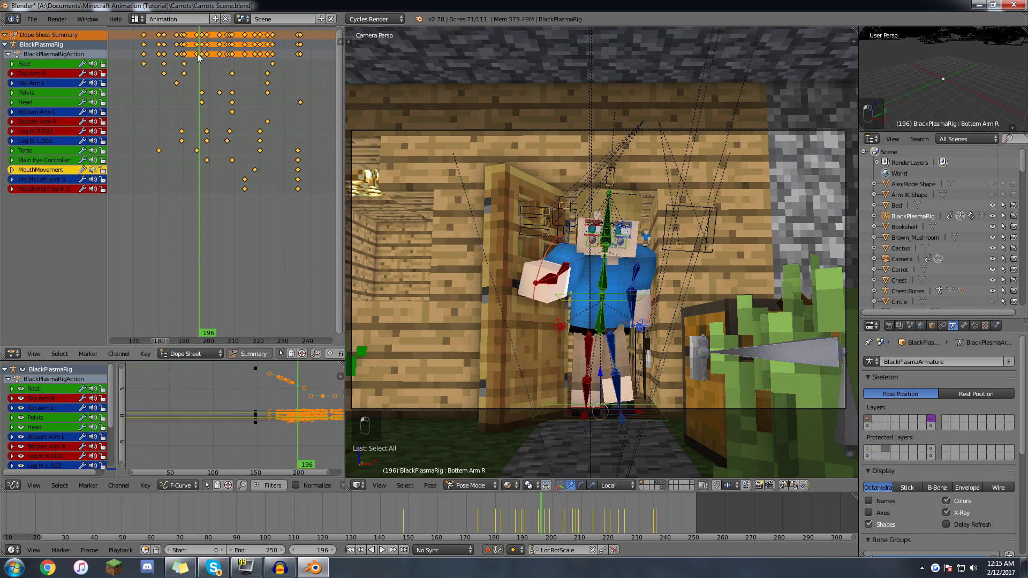
{"action": "key", "text": "a"}
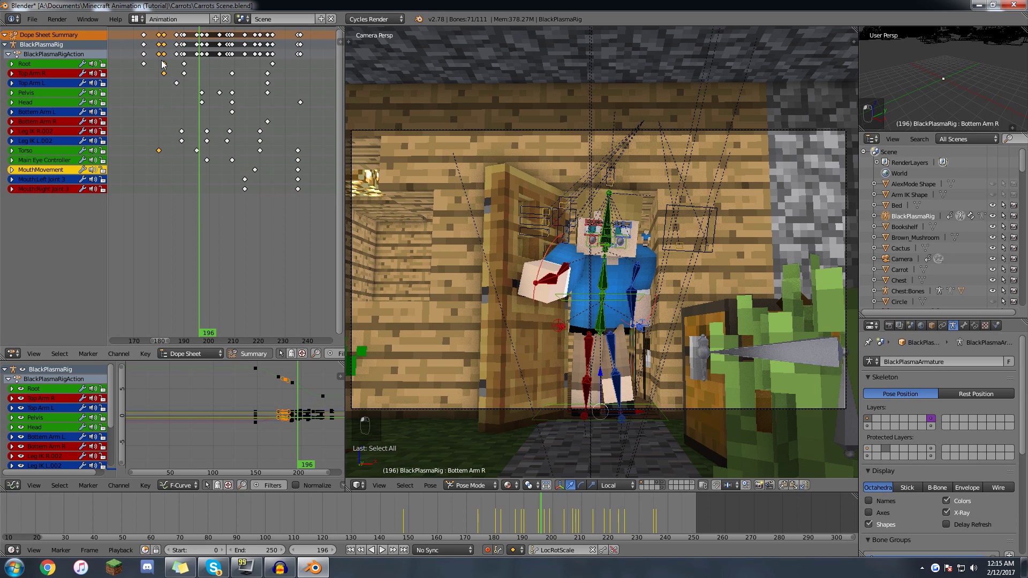
- Play the rig's walk out of the door and return to frame 193 to judge the keyframe timing
{"action": "left_click_drag", "start_coordinate": [204, 71], "coordinate": [128, 54]}
{"action": "key", "text": "a"}
{"action": "key", "text": "b"}
{"action": "key", "text": "alt+a"}
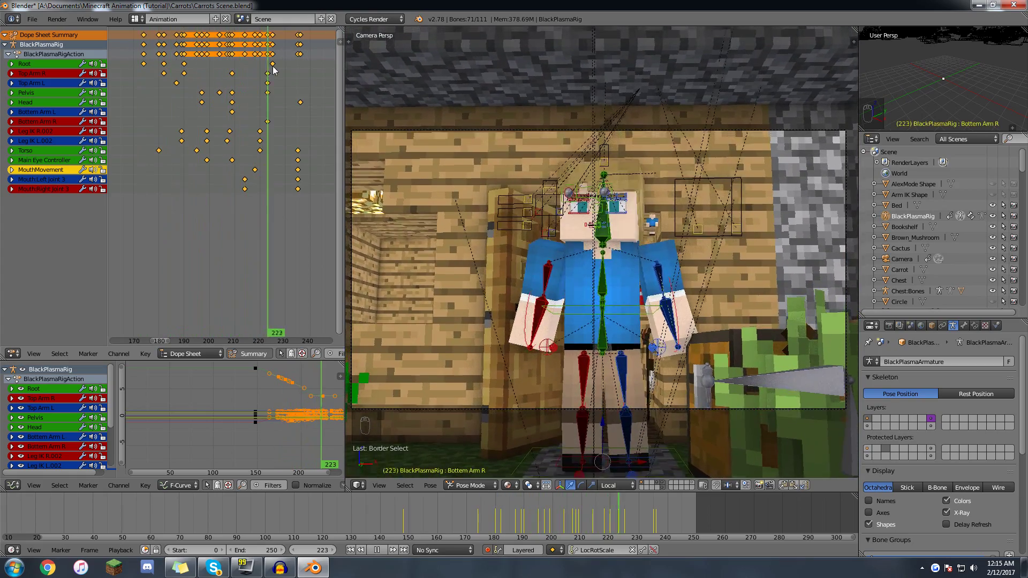
{"action": "key", "text": "a"}
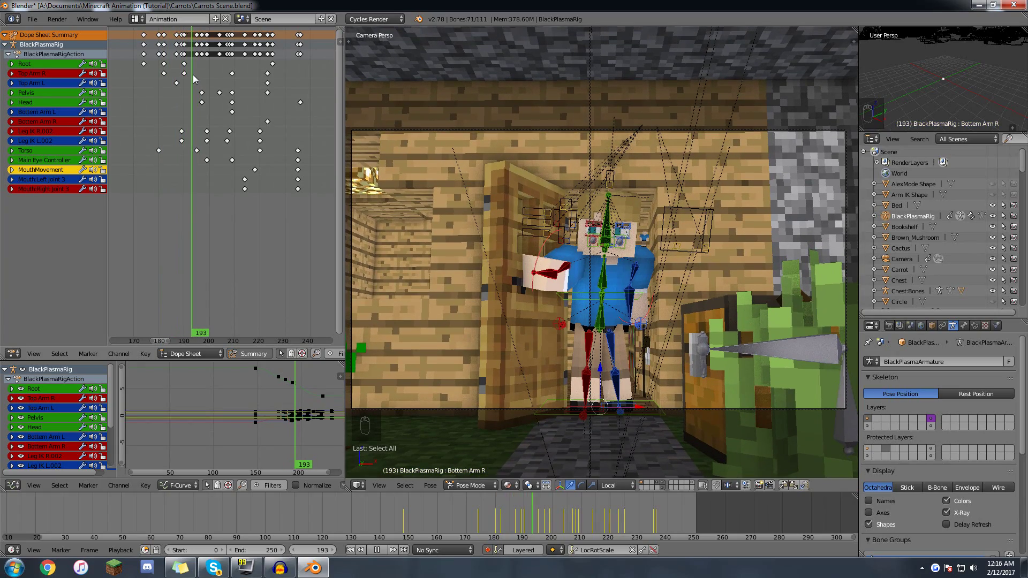
{"action": "key", "text": "alt+a"}
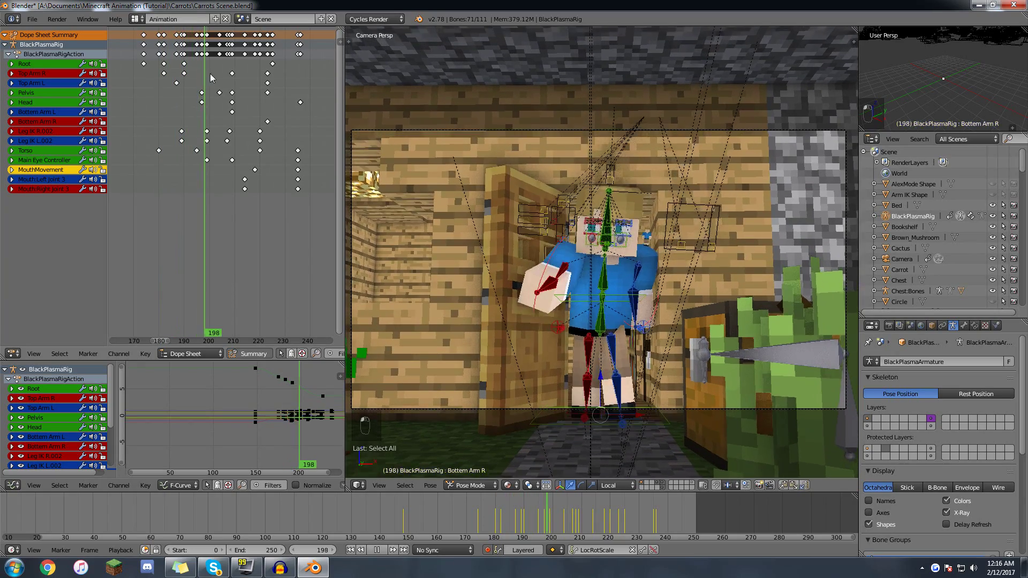
{"action": "left_click_drag", "start_coordinate": [200, 83], "coordinate": [193, 75]}
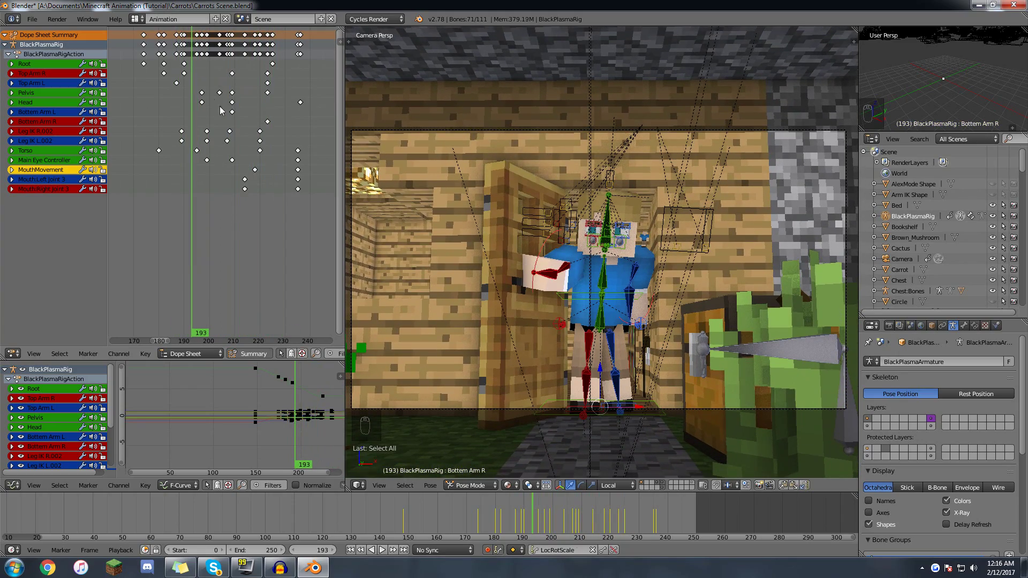
- Select all the rig's keyframes after frame 193, scale them outward so the last ones land near frame 250, and play the result
{"action": "key", "text": "b"}
{"action": "left_click_drag", "start_coordinate": [331, 243], "coordinate": [190, 54]}
{"action": "key", "text": "a"}
{"action": "key", "text": "b"}
{"action": "left_click_drag", "start_coordinate": [310, 57], "coordinate": [192, 54]}
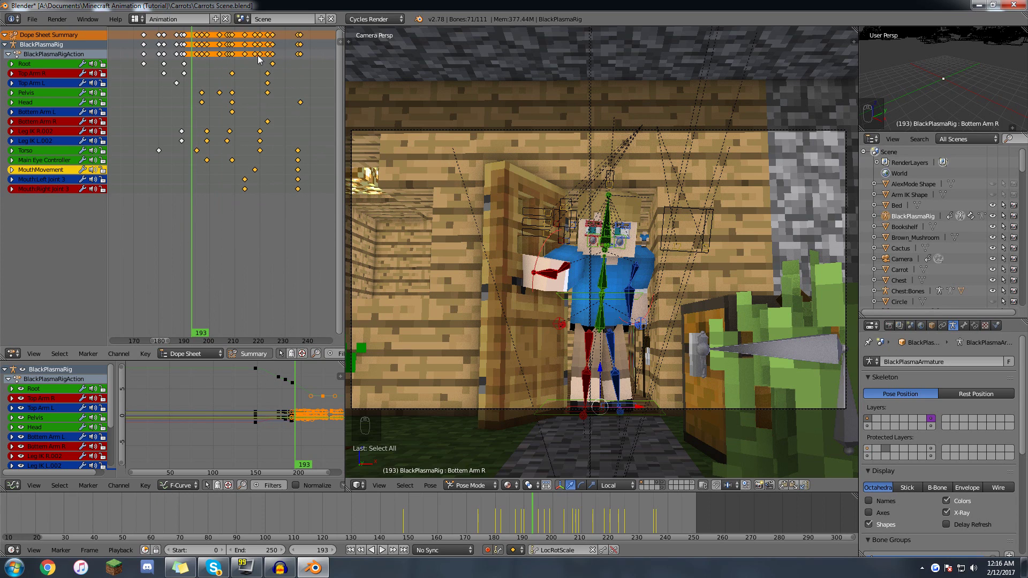
{"action": "key", "text": "s"}
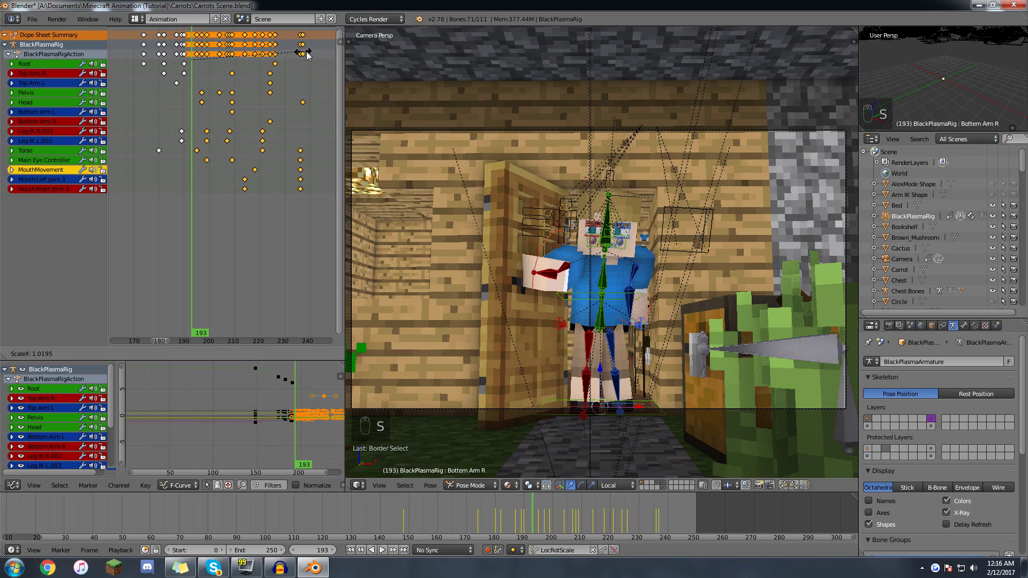
{"action": "left_click", "coordinate": [204, 82]}
{"action": "key", "text": "alt+a"}
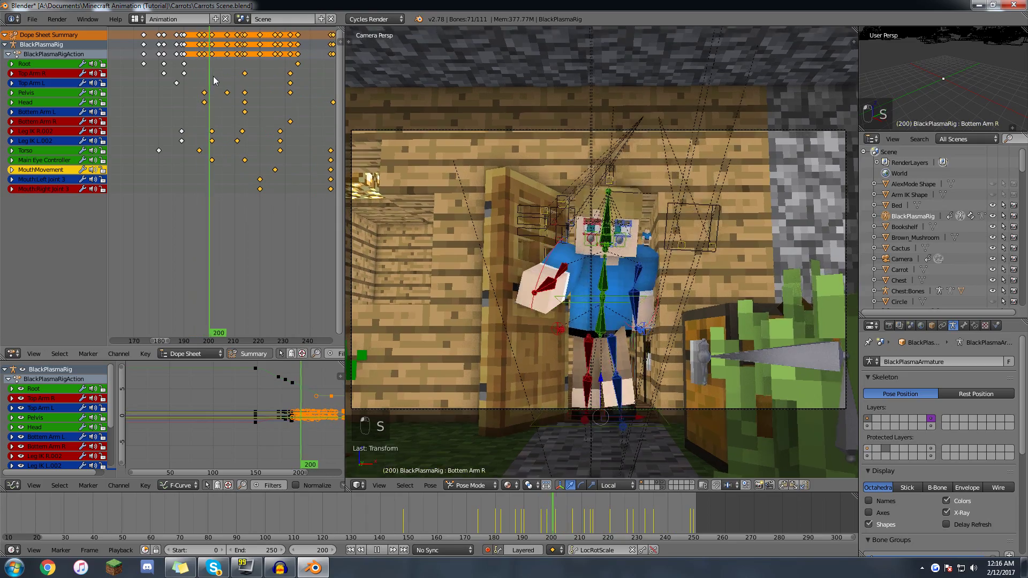
{"action": "key", "text": "alt+a"}
- Select the rig's final group of keyframes and scale them closer together around frame 230
{"action": "middle_click_drag", "start_coordinate": [334, 123], "coordinate": [278, 121]}
{"action": "key", "text": "a"}
{"action": "key", "text": "b"}
{"action": "left_click_drag", "start_coordinate": [295, 210], "coordinate": [208, 42]}
{"action": "left_click_drag", "start_coordinate": [241, 74], "coordinate": [228, 76]}
{"action": "key", "text": "s"}
{"action": "left_click", "coordinate": [243, 99]}
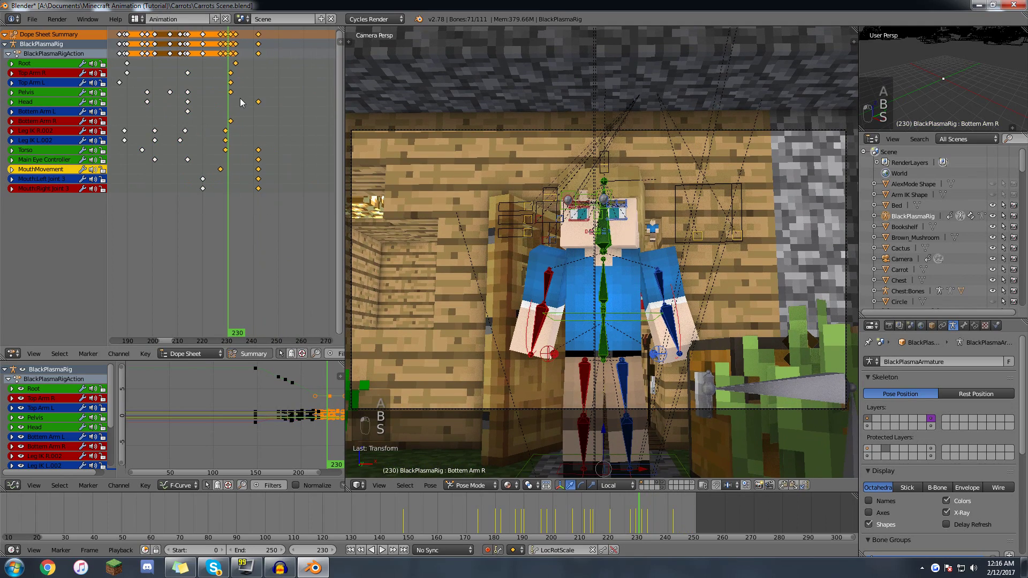
- Move the selected final keyframes about three frames earlier, to end near frame 240, and play the result
{"action": "key", "text": "g"}
{"action": "left_click", "coordinate": [233, 102]}
{"action": "left_click", "coordinate": [196, 106]}
{"action": "key", "text": "alt+a"}
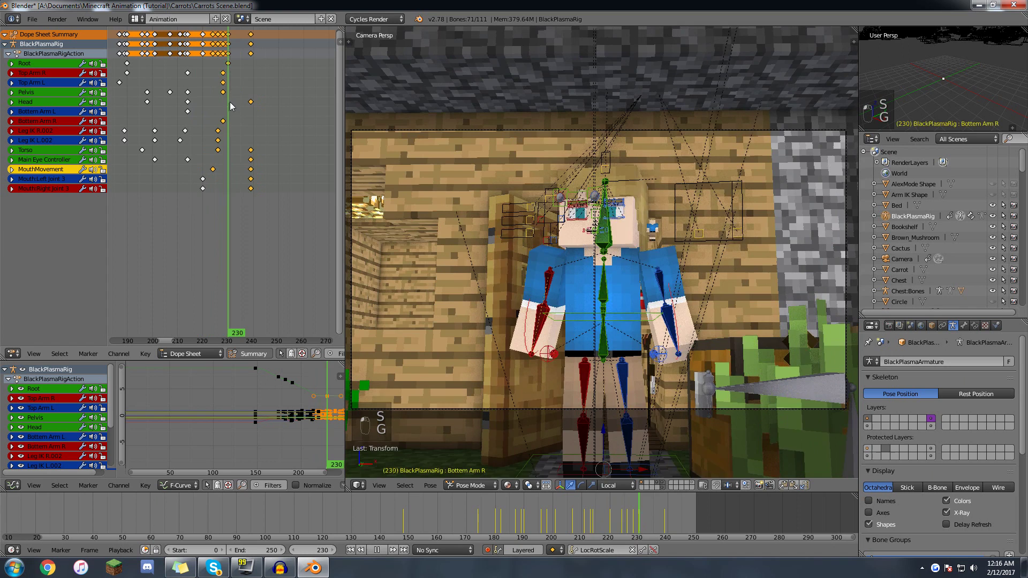
{"action": "key", "text": "alt+a"}
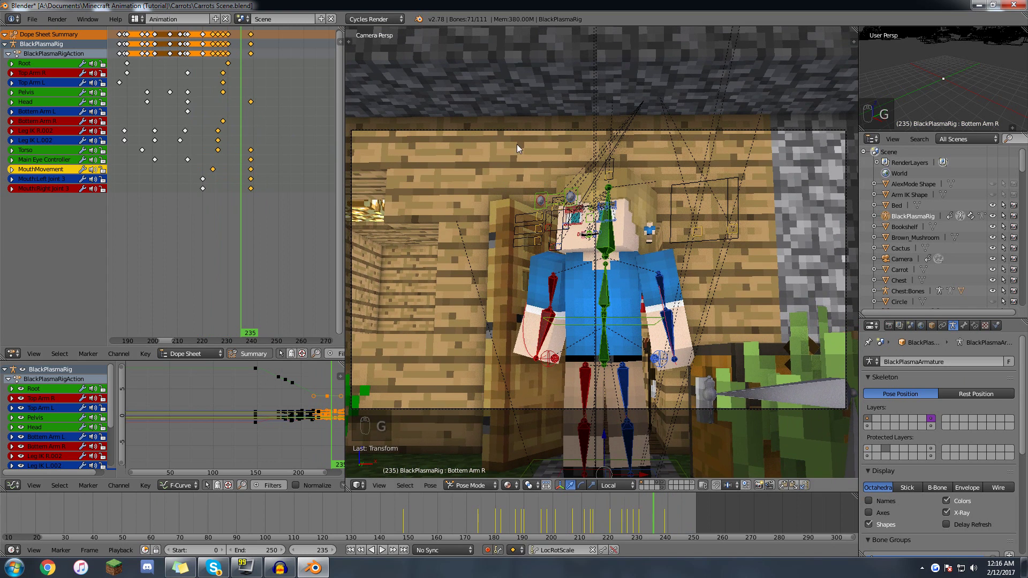
- Select the camera and reposition it at frame 237 with walk navigation, framing the character from the side with the crops in view
{"action": "right_click", "coordinate": [484, 127]}
{"action": "right_click", "coordinate": [485, 127]}
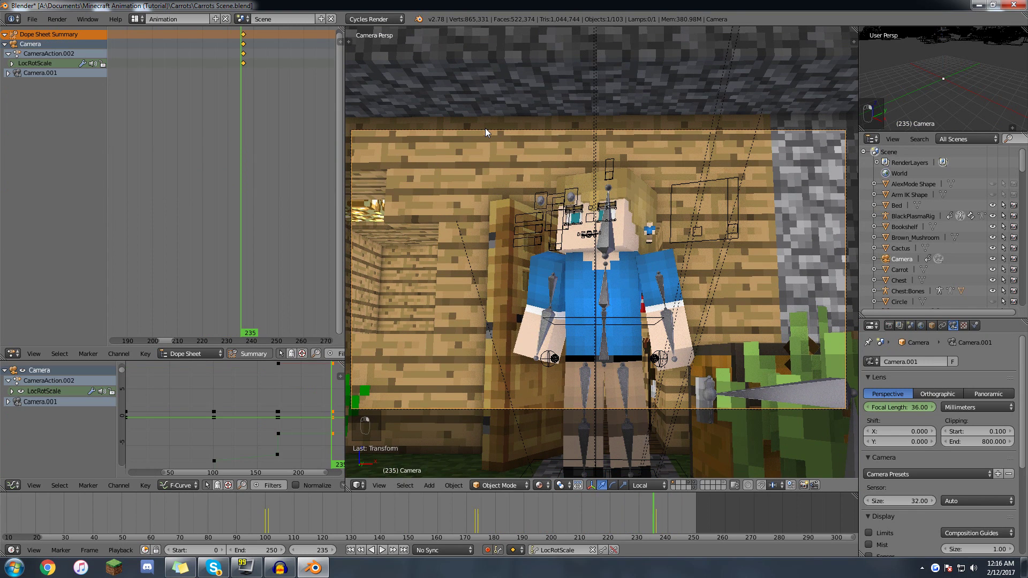
{"action": "key", "text": "Right"}
{"action": "key", "text": "Right"}
{"action": "key", "text": "Right"}
{"action": "key", "text": "shift+f"}
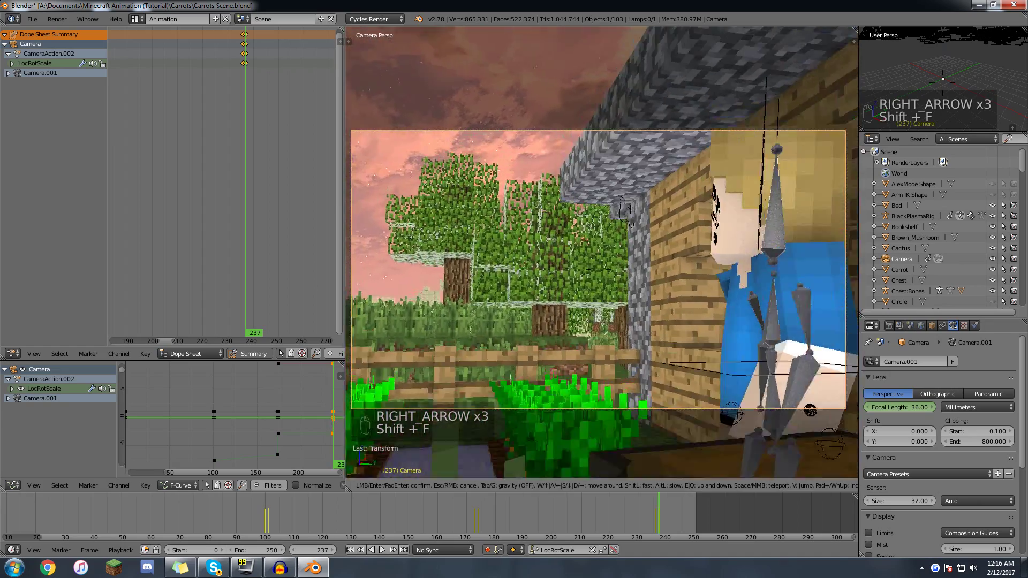
{"action": "left_click", "coordinate": [610, 258]}
- Compare the camera views across the cut between frames 236 and 237
{"action": "key", "text": "Left"}
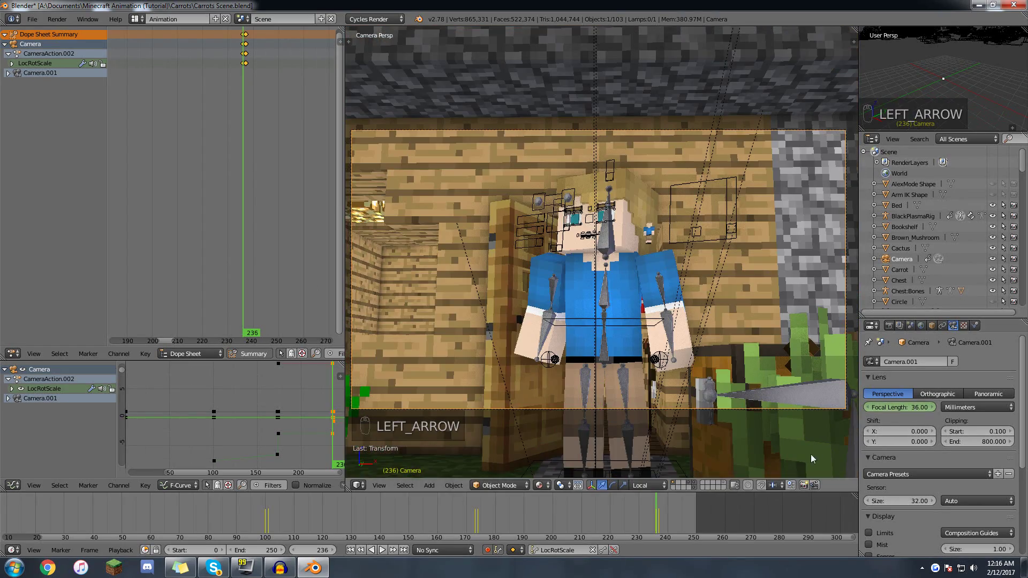
{"action": "key", "text": "Right"}
{"action": "left_click_drag", "start_coordinate": [657, 508], "coordinate": [663, 511]}
{"action": "key", "text": "Left"}
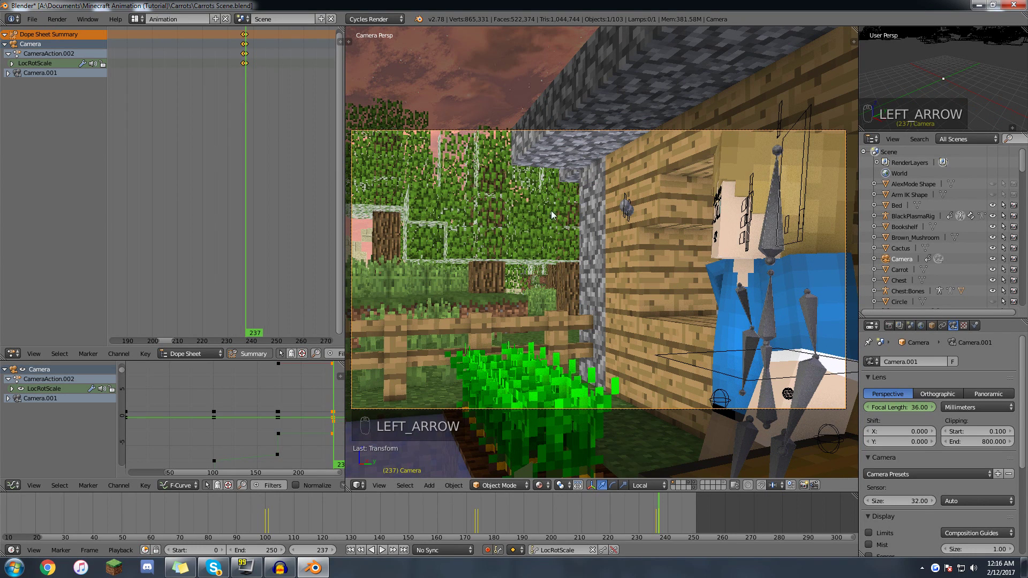
{"action": "mouse_move", "coordinate": [633, 513]}
{"action": "left_mouse_down"}
{"action": "mouse_move", "coordinate": [663, 517]}
{"action": "mouse_move", "coordinate": [642, 518]}
{"action": "left_mouse_up"}
{"action": "key", "text": "Escape"}
{"action": "key", "text": "Up"}
{"action": "key", "text": "Right"}
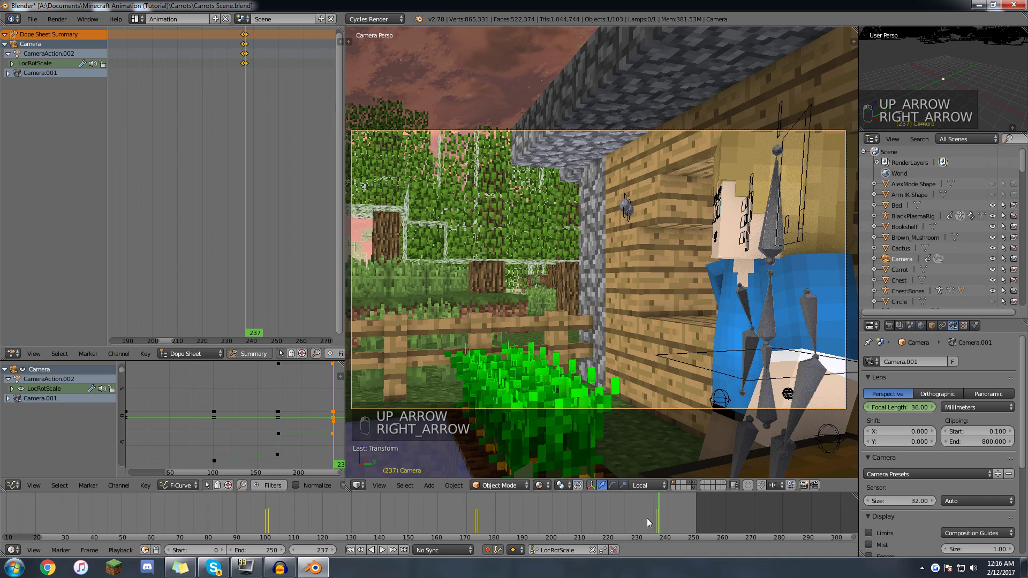
- Set the camera's focal length to 24 mm at frame 237 and keyframe it
{"action": "left_click", "coordinate": [906, 411]}
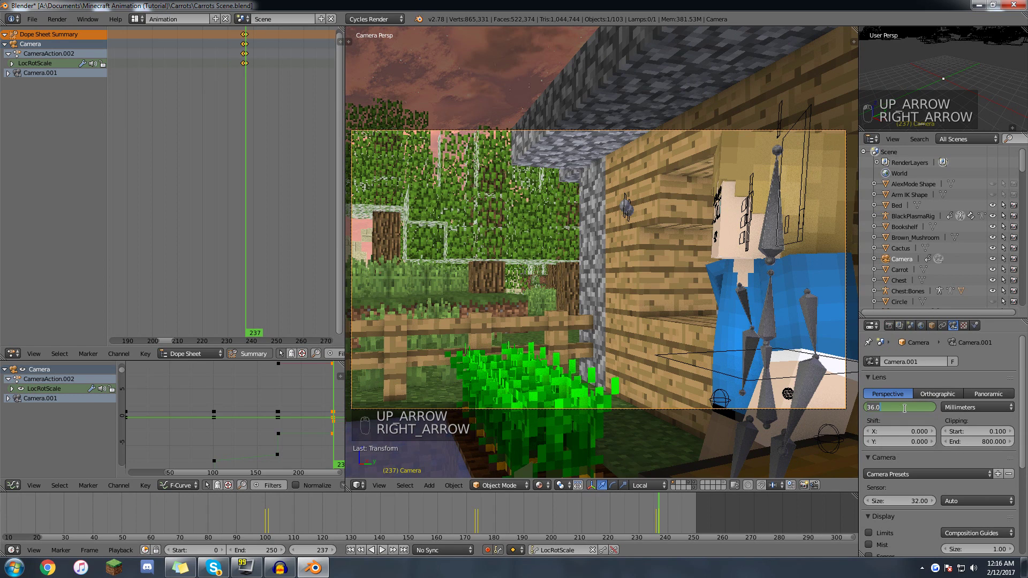
{"action": "type", "text": "24"}
{"action": "key", "text": "Return"}
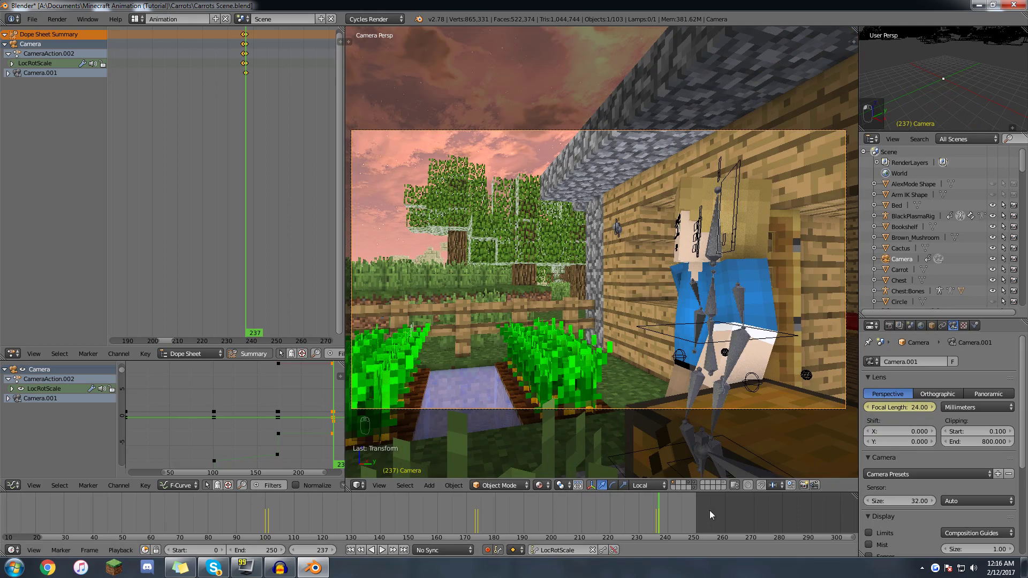
- Review how the camera's focal length changes across the door shot between frames 236 and 173
{"action": "key", "text": "shift+alt+a"}
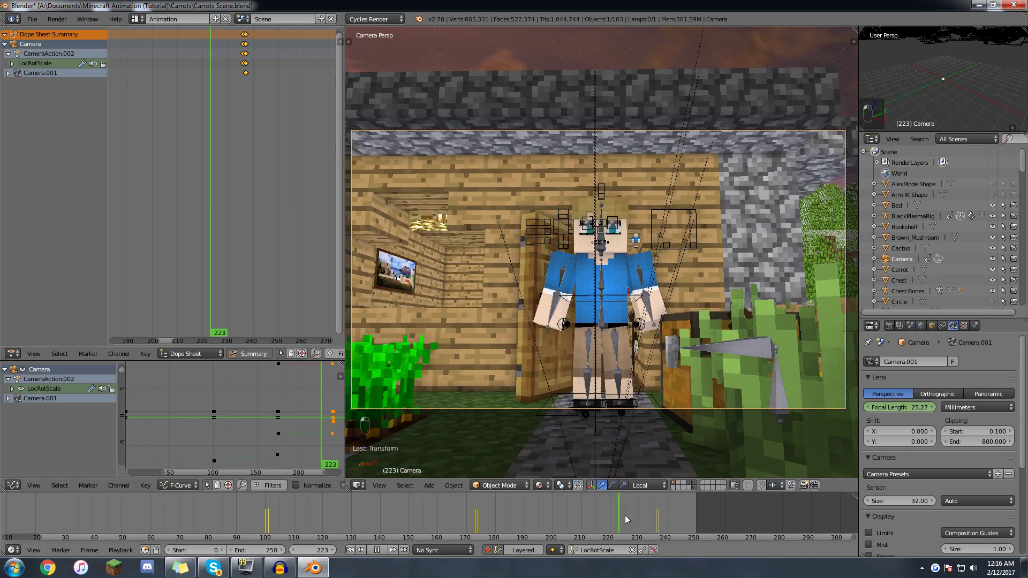
{"action": "left_click_drag", "start_coordinate": [648, 519], "coordinate": [655, 516]}
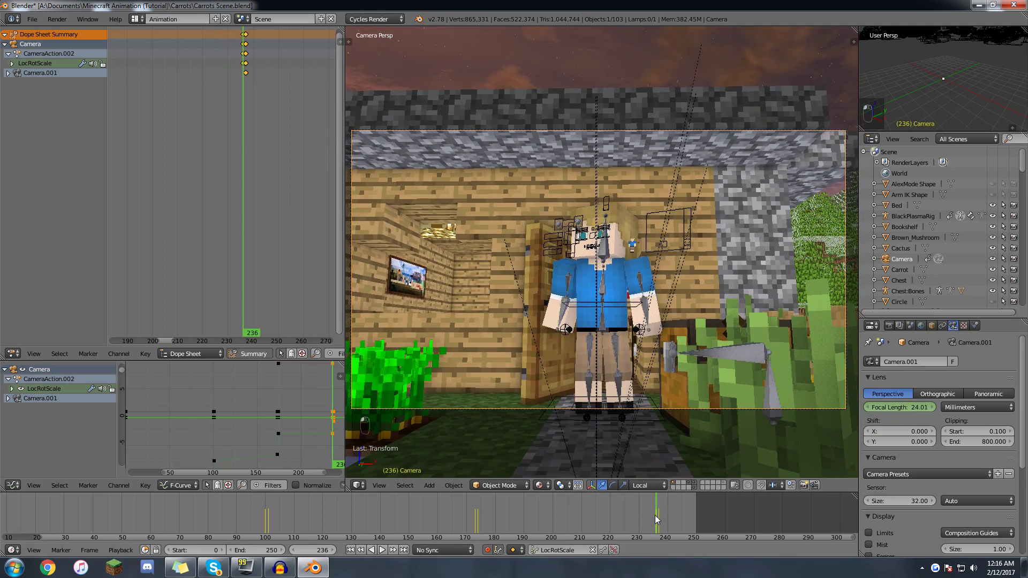
{"action": "key", "text": "shift+alt+a"}
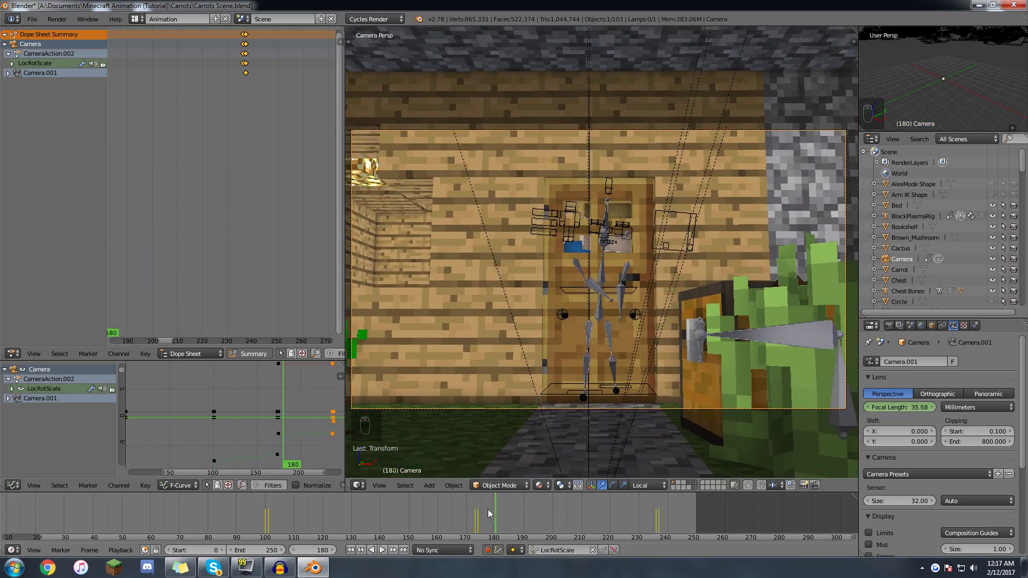
{"action": "key", "text": "alt+a"}
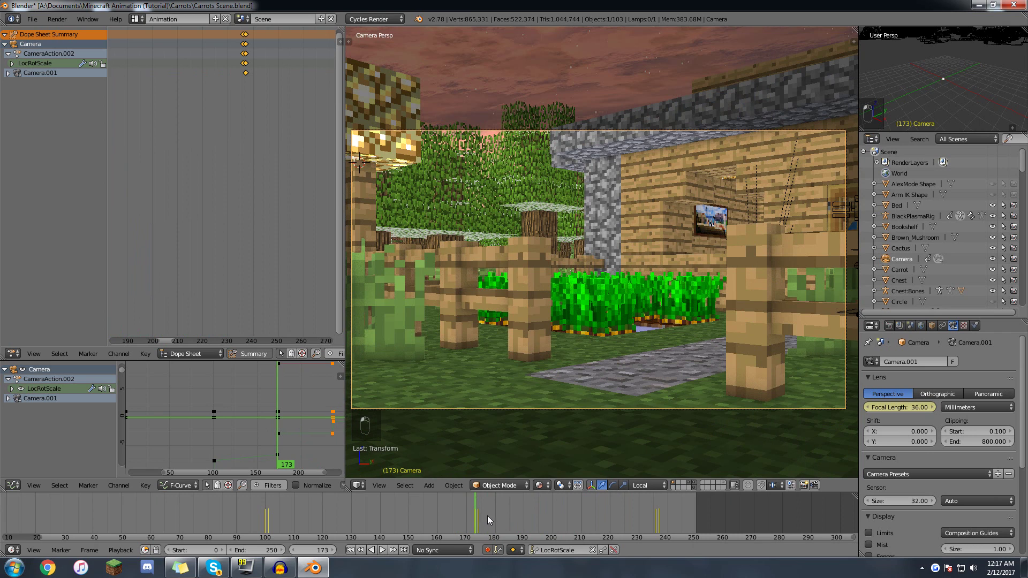
- Set the camera's focal length to 35 mm at frame 174, the start of the door shot
{"action": "key", "text": "Right"}
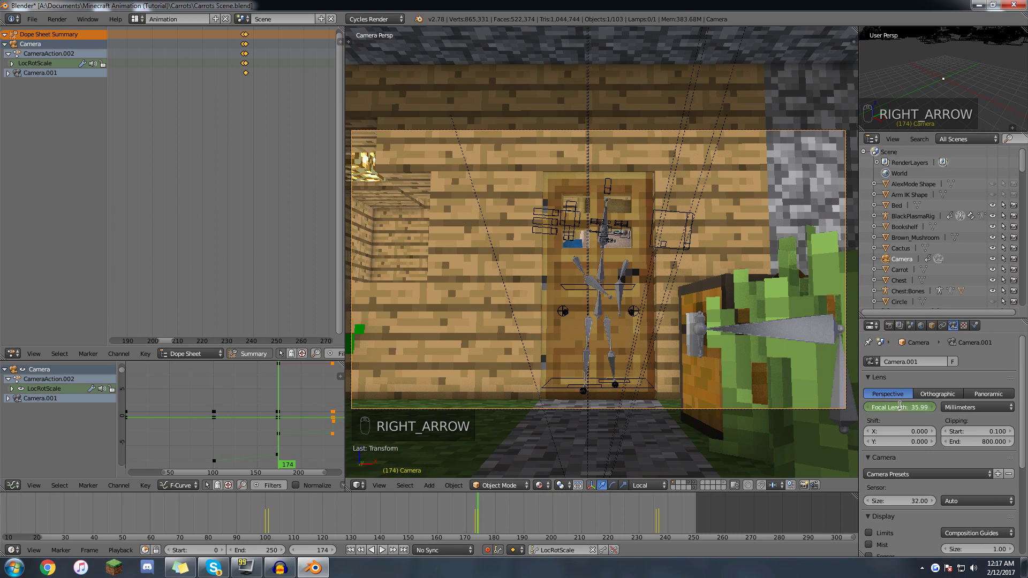
{"action": "key", "text": "BackSpace"}
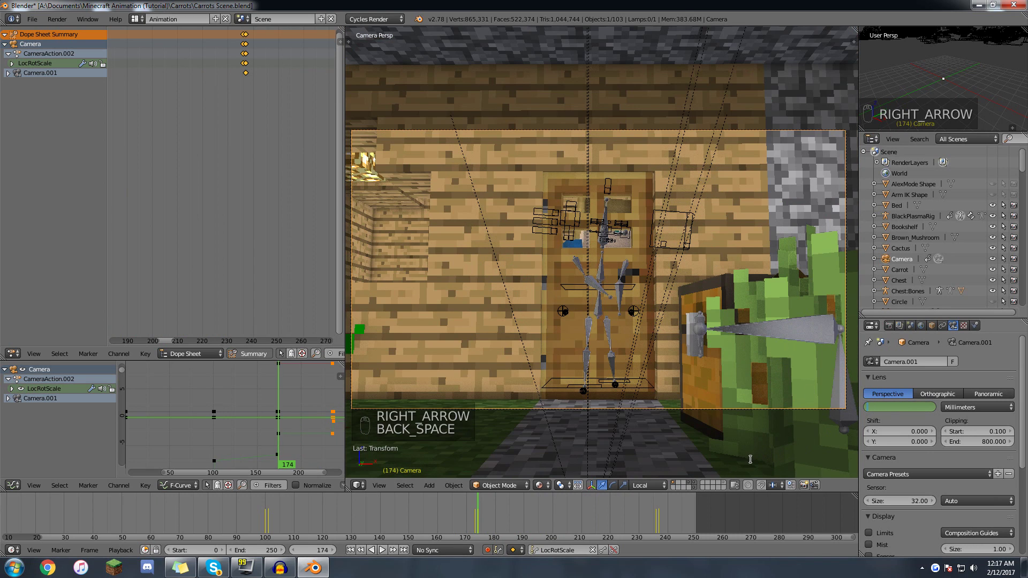
{"action": "type", "text": "35"}
{"action": "key", "text": "Return"}
- Set the camera's focal length to 36 mm at frame 236, just before the cut to the side shot
{"action": "left_click_drag", "start_coordinate": [497, 512], "coordinate": [571, 517]}
{"action": "key", "text": "Up"}
{"action": "key", "text": "Right"}
{"action": "key", "text": "Left"}
{"action": "left_click", "coordinate": [916, 410]}
{"action": "type", "text": "36"}
{"action": "key", "text": "Return"}
- Scrub past the side shot's start and extend the scene's end frame to 345
{"action": "left_click_drag", "start_coordinate": [641, 508], "coordinate": [676, 520]}
{"action": "middle_click_drag", "start_coordinate": [561, 519], "coordinate": [369, 520]}
{"action": "left_click_drag", "start_coordinate": [486, 507], "coordinate": [505, 505]}
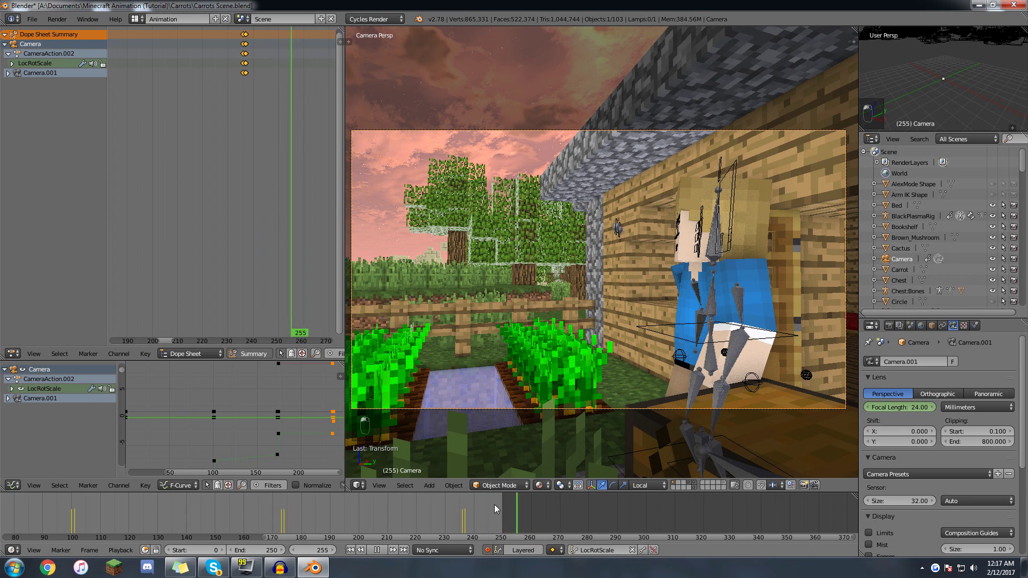
{"action": "key", "text": "Escape"}
{"action": "left_click_drag", "start_coordinate": [264, 550], "coordinate": [316, 549]}
{"action": "scroll", "coordinate": [460, 527], "scroll_direction": "down", "scroll_amount": 3}
- Play on to frame 280 and reposition the camera with walk navigation to give the side shot its end view
{"action": "key", "text": "alt+a"}
{"action": "key", "text": "shift+f"}
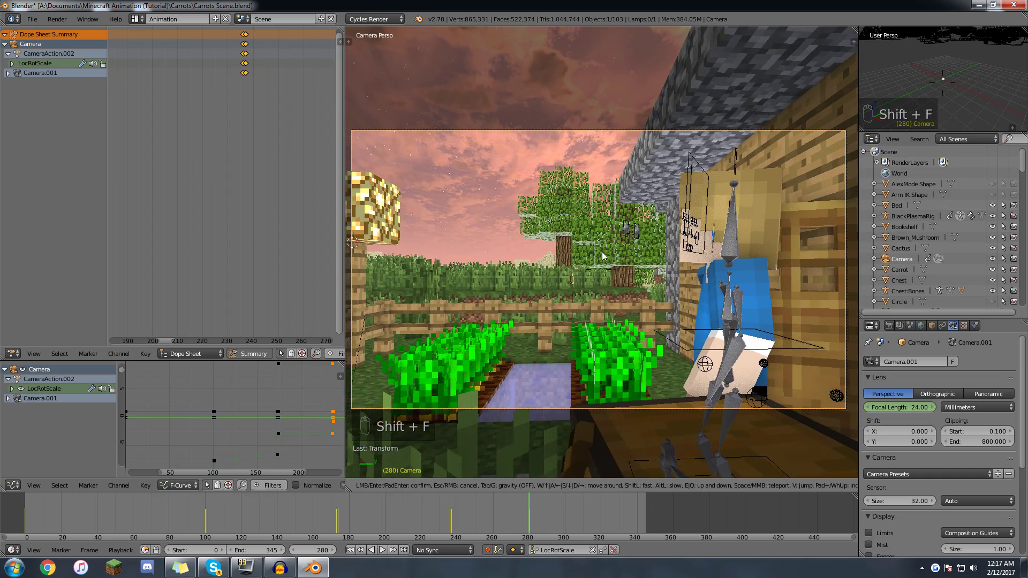
{"action": "left_click", "coordinate": [602, 252]}
- Select the camera's last location and rotation keyframe in the dope sheet and move it to about frame 297
{"action": "left_click_drag", "start_coordinate": [527, 506], "coordinate": [495, 504]}
{"action": "scroll", "coordinate": [264, 195], "scroll_direction": "down", "scroll_amount": 11}
{"action": "key", "text": "a"}
{"action": "right_click", "coordinate": [277, 43]}
{"action": "key", "text": "g"}
{"action": "left_click", "coordinate": [292, 64]}
- Play back the camera shots, restarting from the beginning of the timeline and stopping at frame 170
{"action": "key", "text": "alt+a"}
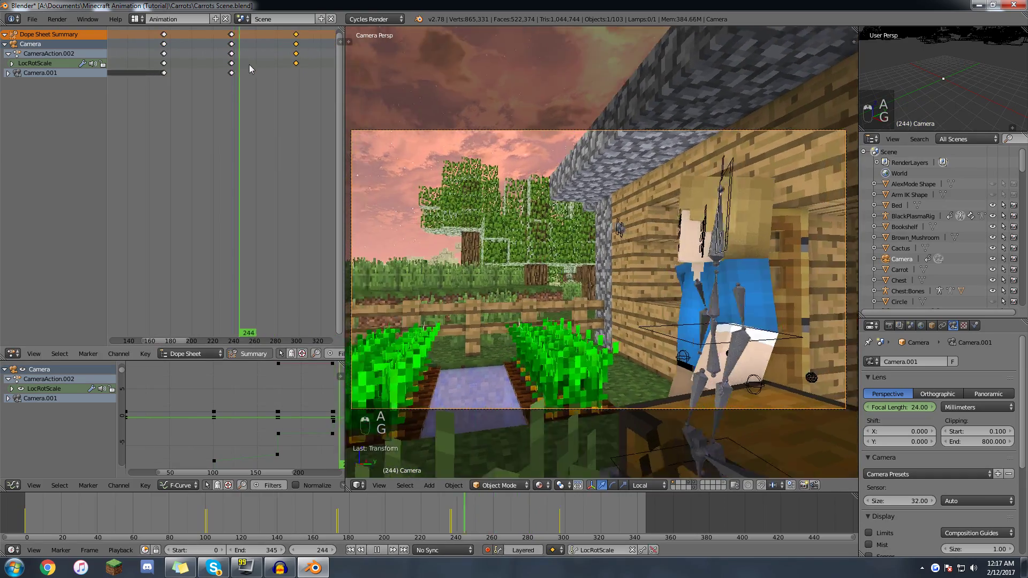
{"action": "left_click_drag", "start_coordinate": [559, 513], "coordinate": [23, 518]}
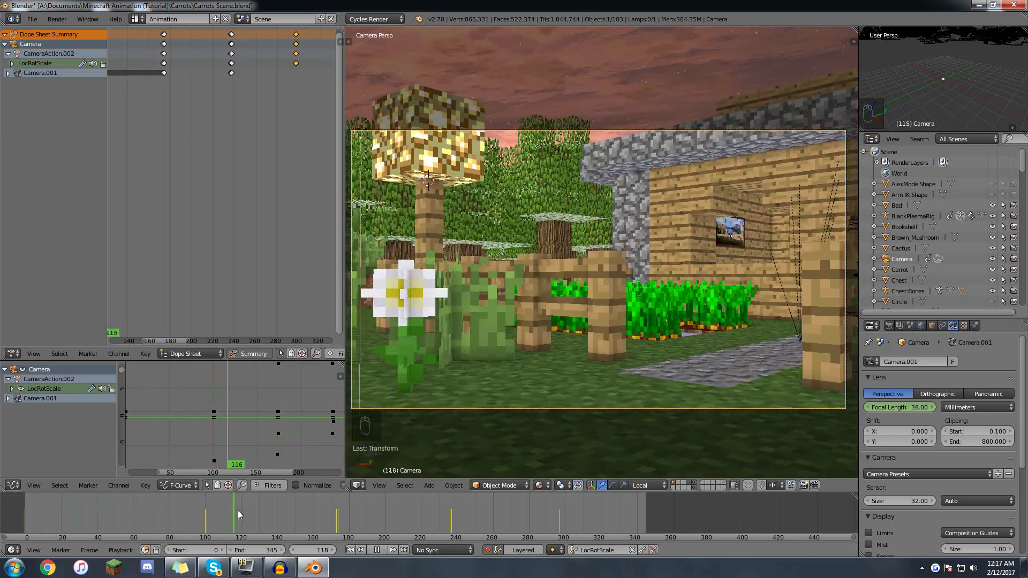
{"action": "key", "text": "alt+a"}
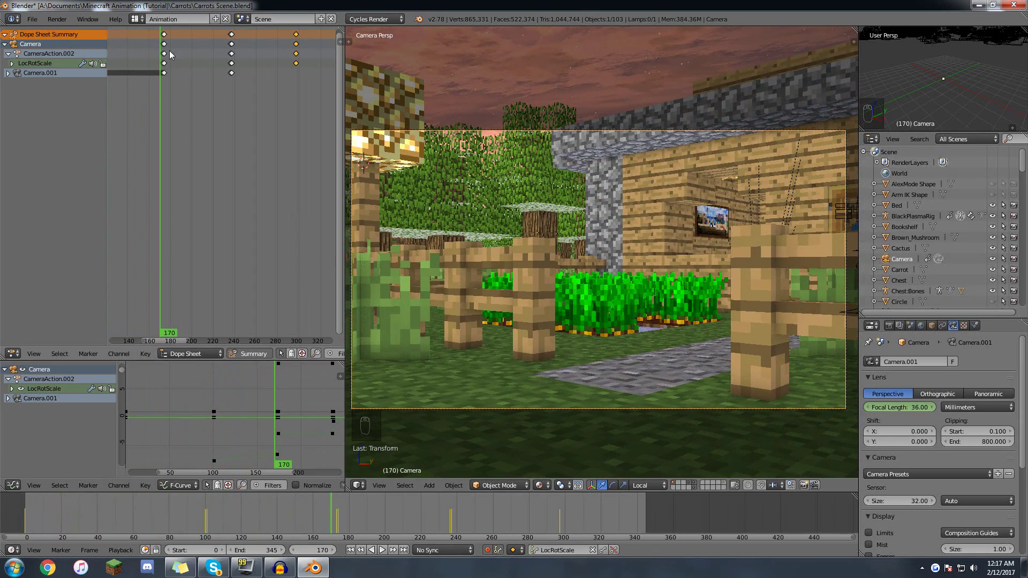
- Make the graph editor taller and widen the dope sheet and graph editor areas
{"action": "scroll", "coordinate": [231, 84], "scroll_direction": "down", "scroll_amount": 3}
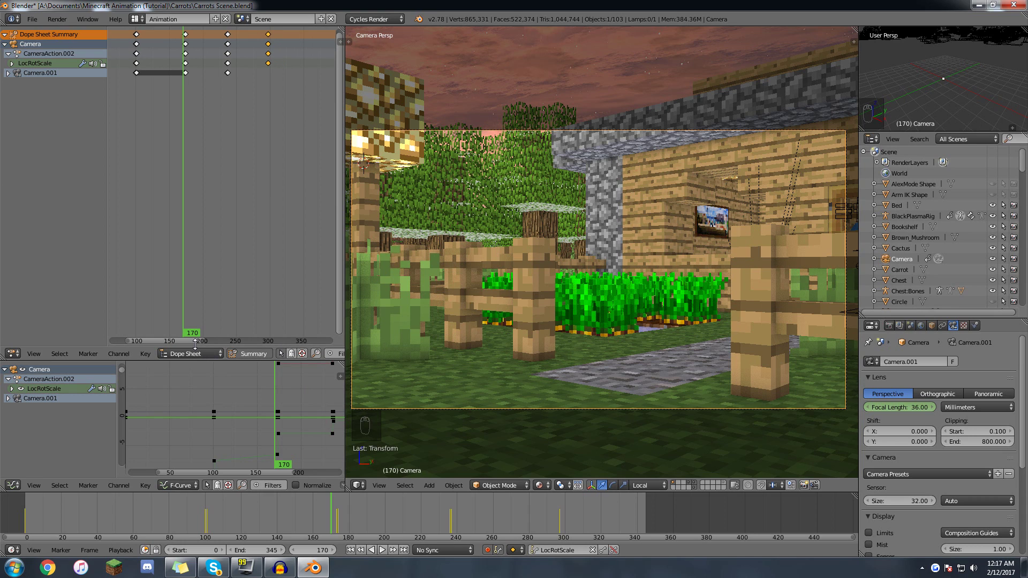
{"action": "left_click_drag", "start_coordinate": [195, 344], "coordinate": [196, 292]}
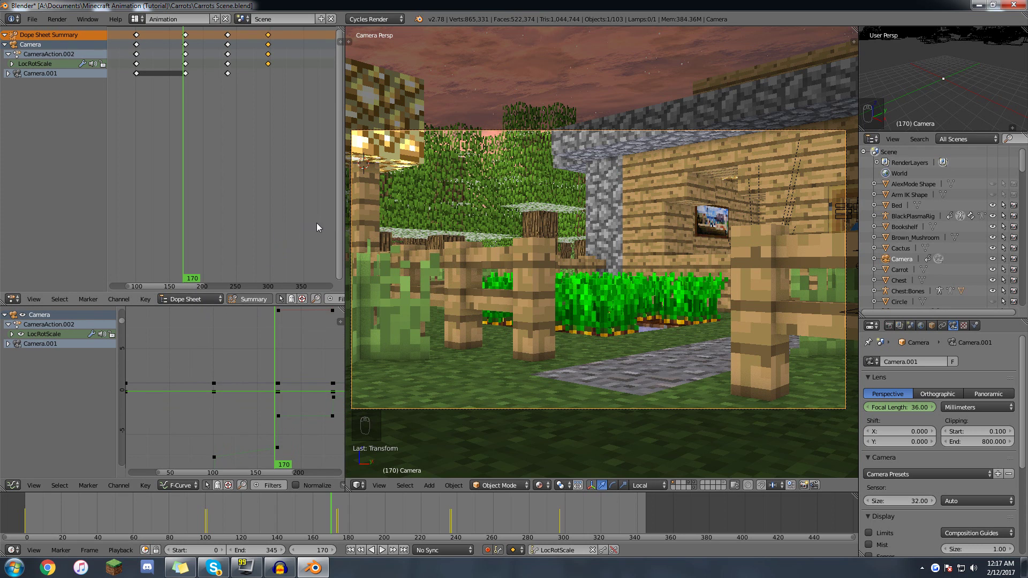
{"action": "left_click_drag", "start_coordinate": [344, 224], "coordinate": [387, 223]}
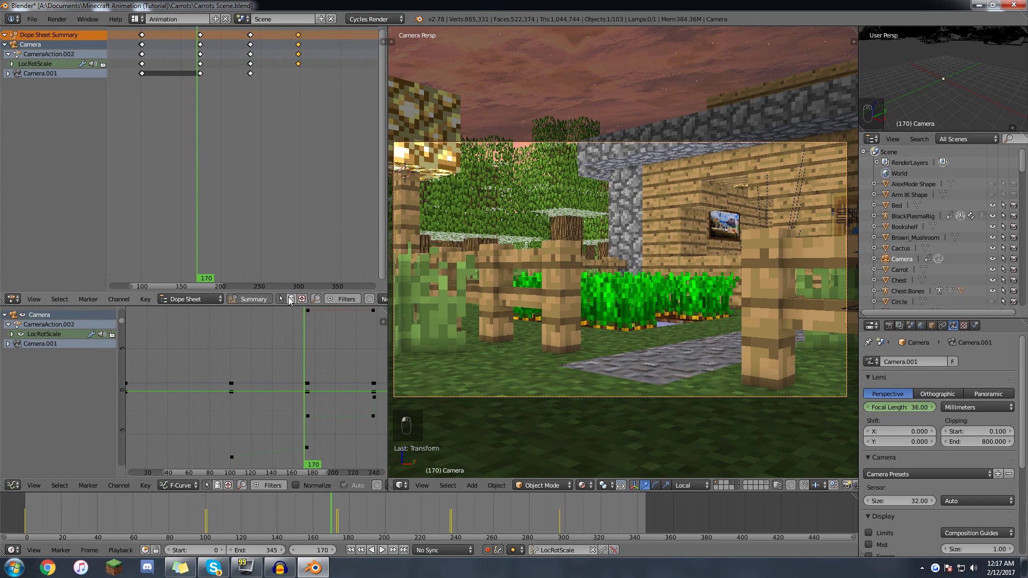
- Deselect the camera's keyframes in the dope sheet and scrub through the door shot to frame 232
{"action": "left_click", "coordinate": [291, 299]}
{"action": "key", "text": "a"}
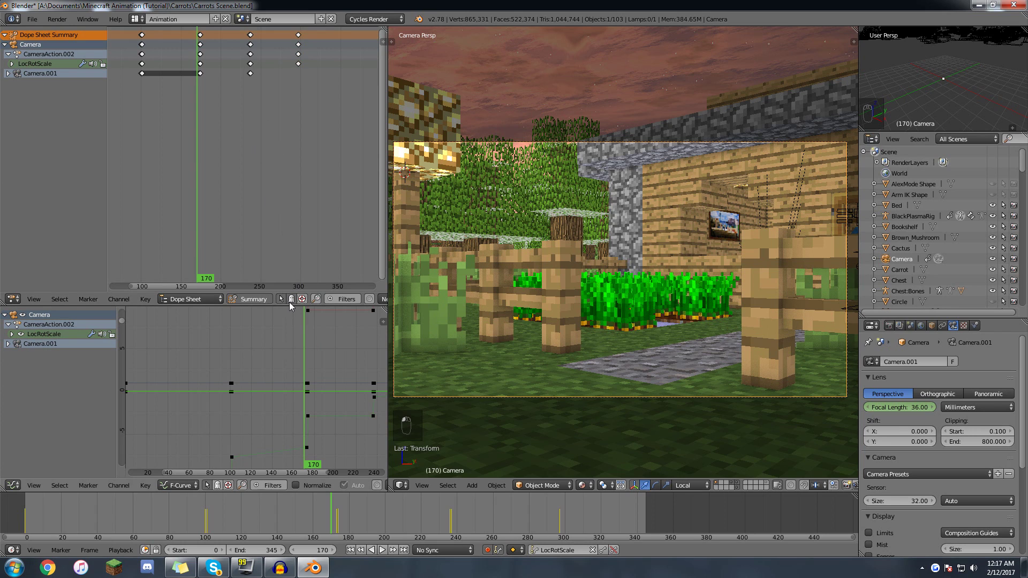
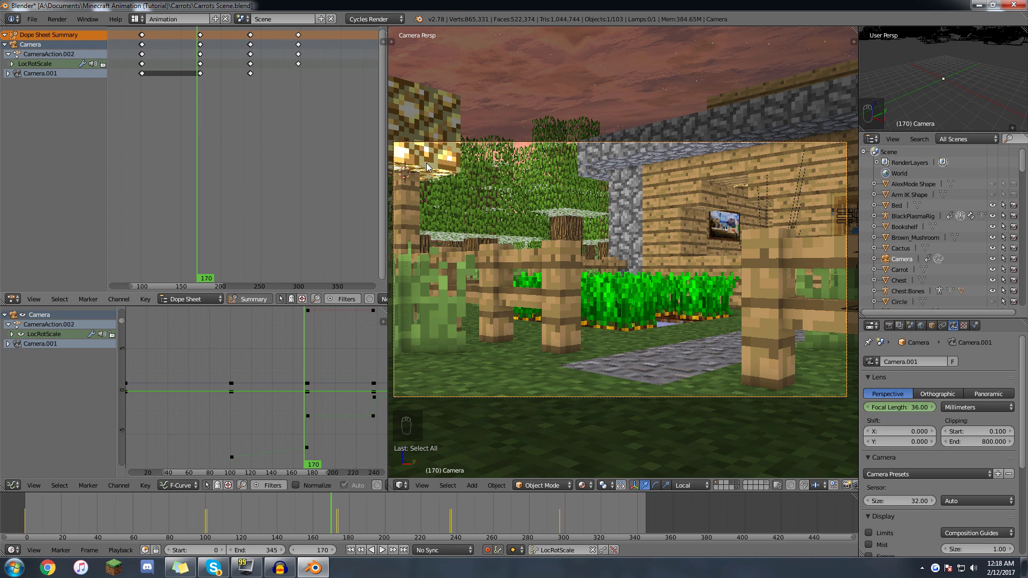
{"action": "key", "text": "a"}
{"action": "left_click_drag", "start_coordinate": [196, 106], "coordinate": [208, 134]}
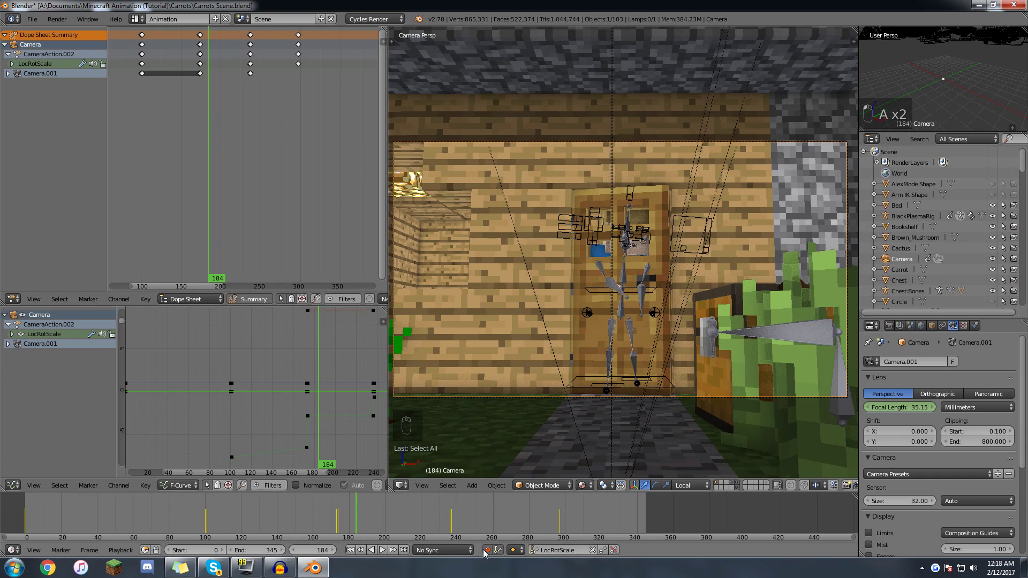
{"action": "left_click_drag", "start_coordinate": [224, 151], "coordinate": [246, 137]}
- Deselect the camera, select the character's head bone and play and scrub the animation on to frame 241
{"action": "key", "text": "a"}
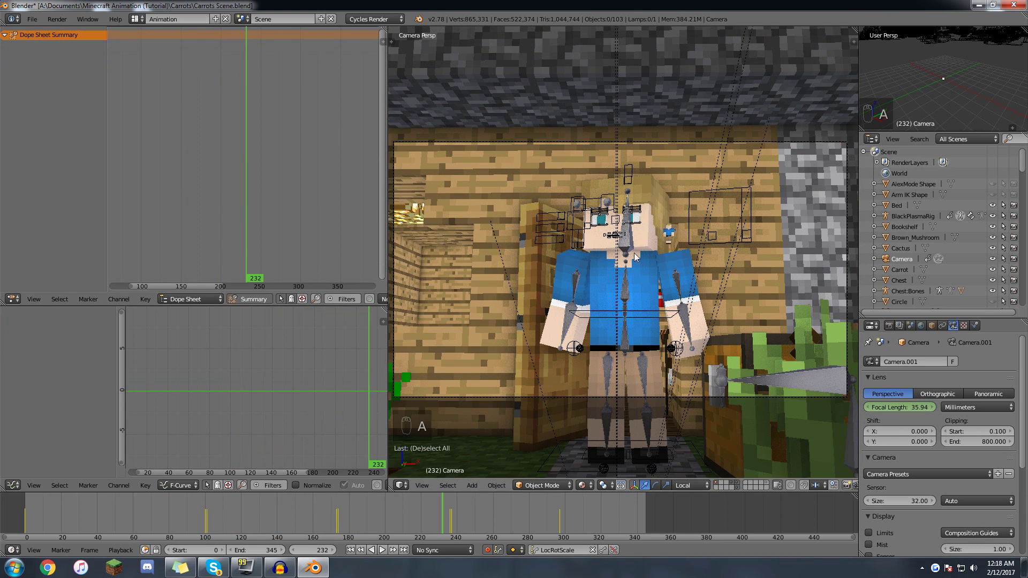
{"action": "right_click", "coordinate": [629, 243]}
{"action": "scroll", "coordinate": [299, 400], "scroll_direction": "down", "scroll_amount": 3}
{"action": "middle_click_drag", "start_coordinate": [299, 400], "coordinate": [265, 400]}
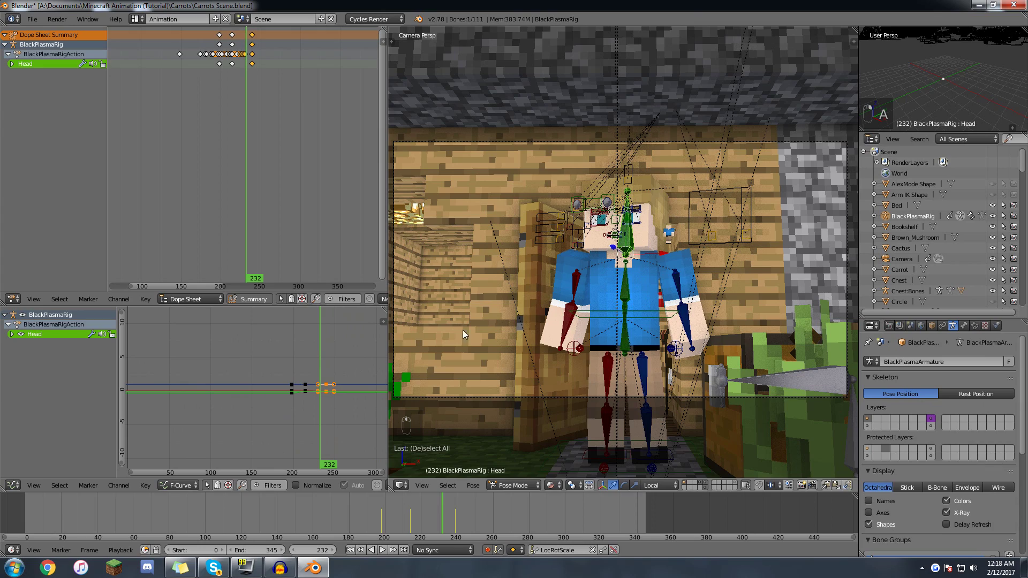
{"action": "key", "text": "alt+a"}
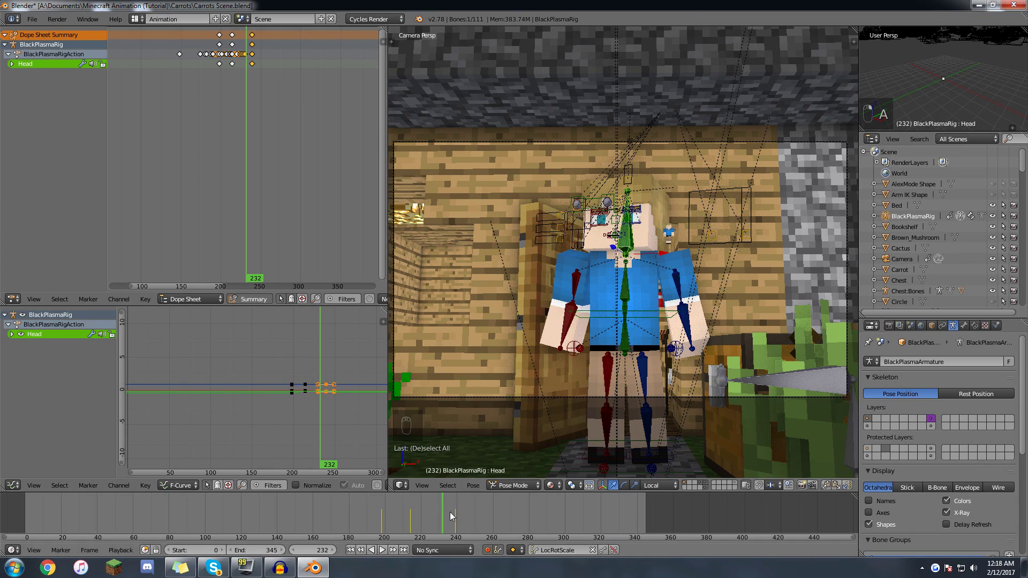
{"action": "left_click_drag", "start_coordinate": [474, 507], "coordinate": [460, 510]}
{"action": "key", "text": "alt+a"}
- Leave the character's pose mode, find the rabbit away from the house and select its armature in object mode
{"action": "middle_click_drag", "start_coordinate": [525, 351], "coordinate": [608, 353]}
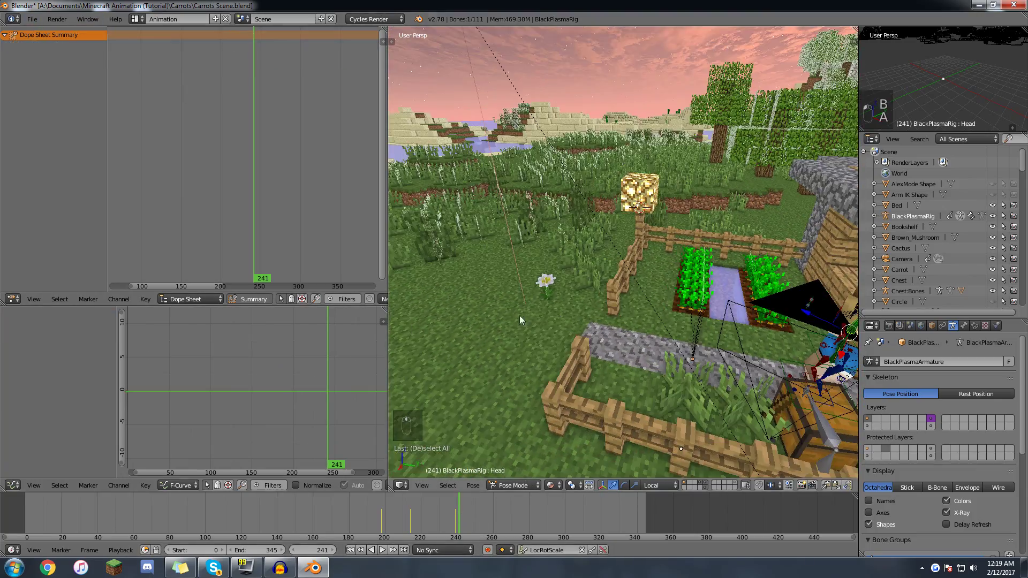
{"action": "middle_click_drag", "start_coordinate": [519, 316], "coordinate": [558, 313]}
{"action": "key", "text": "f"}
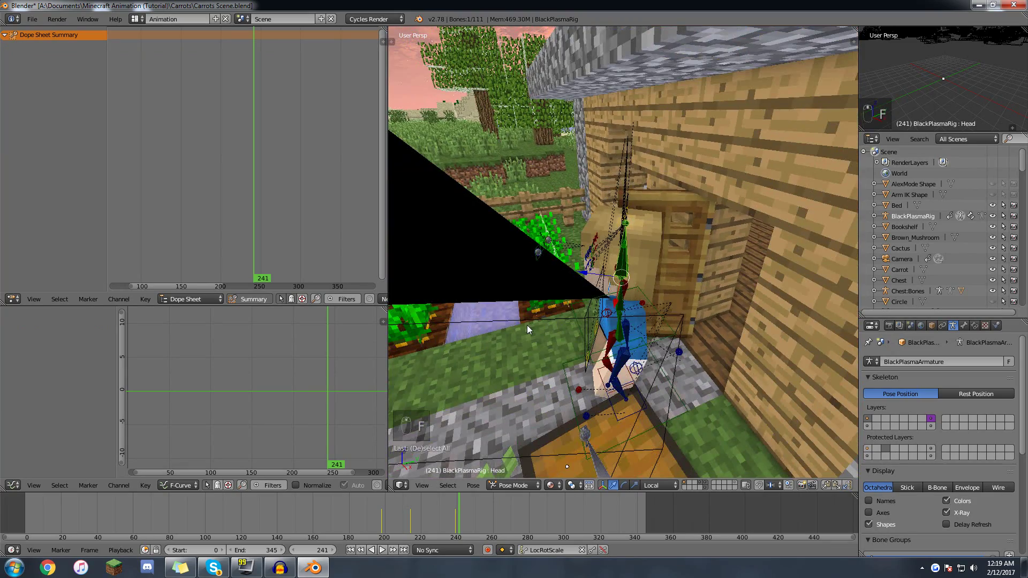
{"action": "key", "text": "ctrl+Tab"}
{"action": "key", "text": "ctrl+Tab"}
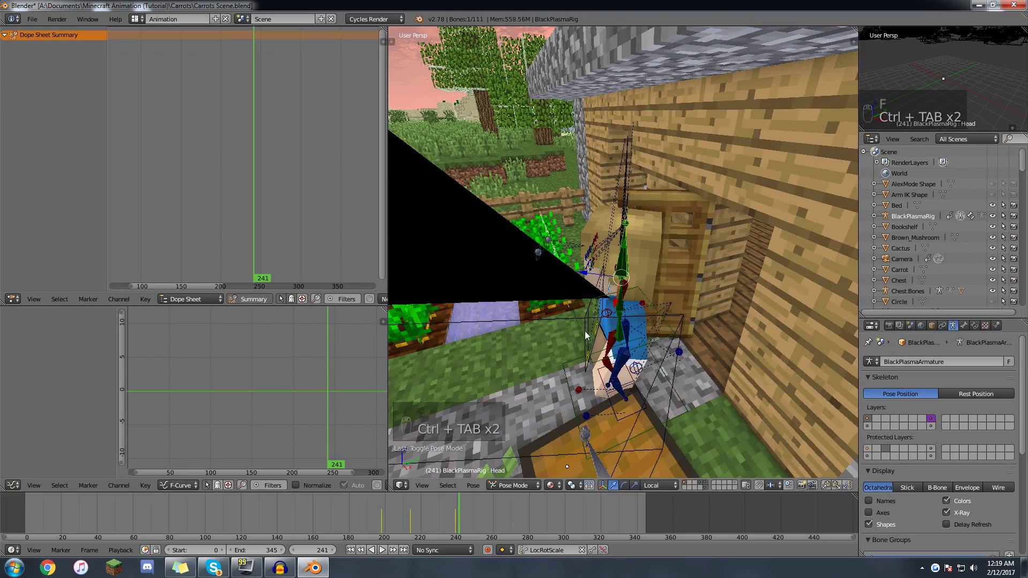
{"action": "key", "text": "ctrl+Tab"}
{"action": "key", "text": "f"}
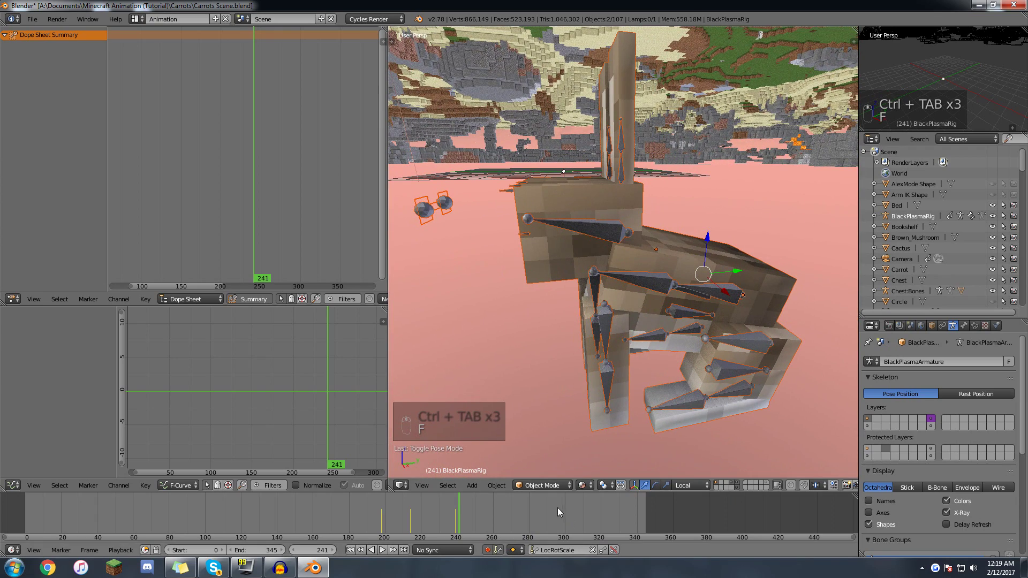
{"action": "key", "text": "a"}
{"action": "right_click", "coordinate": [708, 299]}
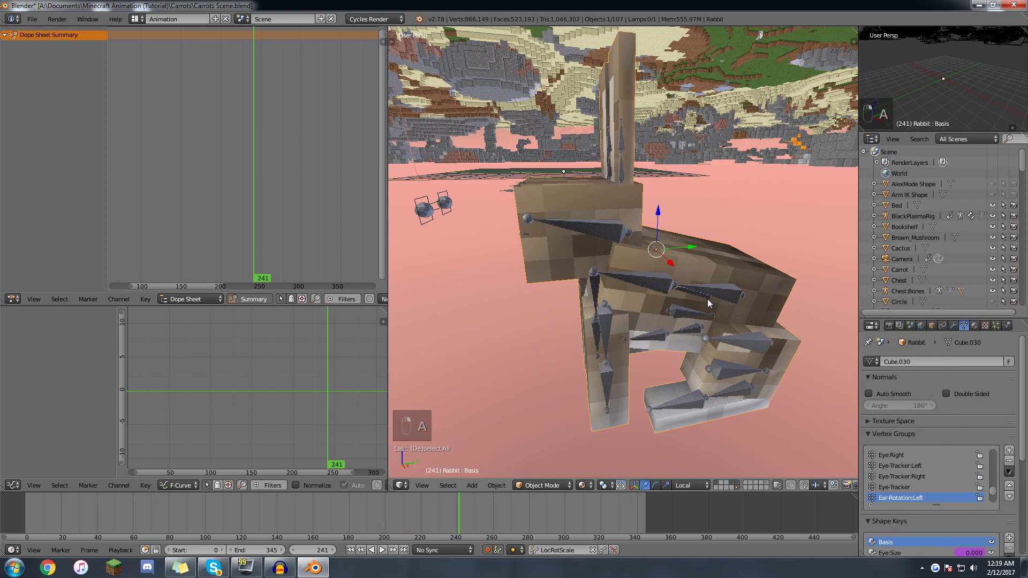
{"action": "right_click", "coordinate": [716, 292]}
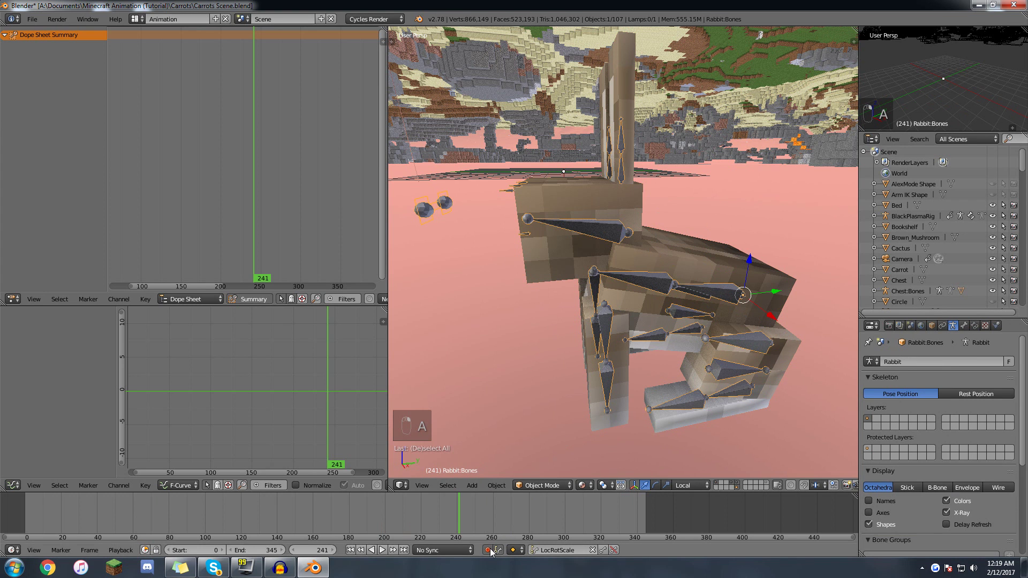
- Snap the rabbit's armature to the 3D cursor so it sits in the yard in front of the house
{"action": "middle_click_drag", "start_coordinate": [490, 323], "coordinate": [619, 299]}
{"action": "scroll", "coordinate": [665, 292], "scroll_direction": "down", "scroll_amount": 5}
{"action": "key", "text": "KP_0"}
{"action": "middle_click_drag", "start_coordinate": [593, 350], "coordinate": [525, 359]}
{"action": "scroll", "coordinate": [508, 275], "scroll_direction": "down", "scroll_amount": 4}
{"action": "scroll", "coordinate": [506, 271], "scroll_direction": "down", "scroll_amount": 1}
{"action": "key", "text": "shift+s"}
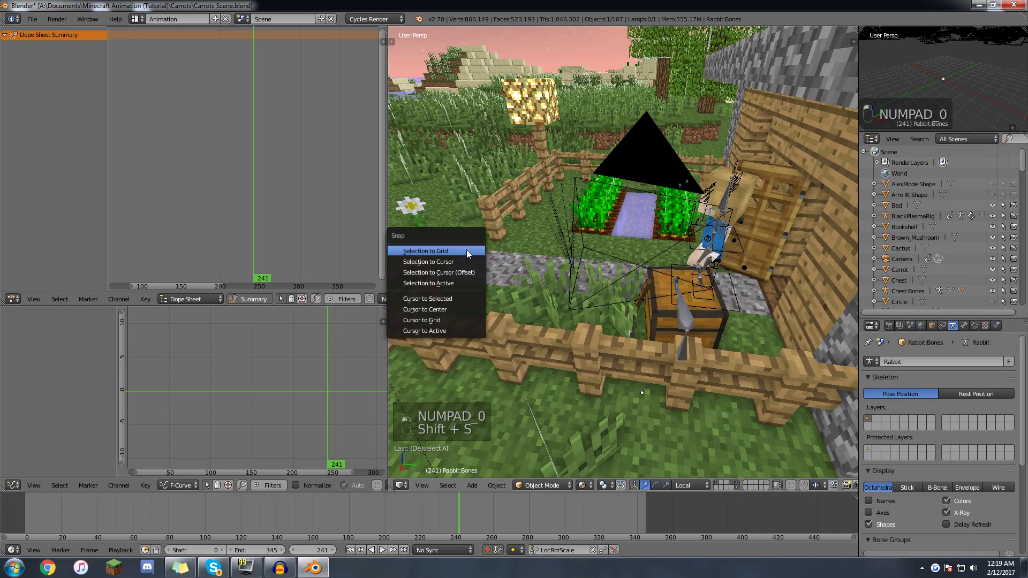
{"action": "left_click", "coordinate": [466, 252]}
{"action": "key", "text": "shift+s"}
{"action": "left_click", "coordinate": [442, 273]}
- Move the rabbit's armature vertically so it stands on the grass near the white flower
{"action": "key", "text": "f"}
{"action": "middle_click_drag", "start_coordinate": [501, 298], "coordinate": [663, 225]}
{"action": "scroll", "coordinate": [605, 300], "scroll_direction": "down", "scroll_amount": 5}
{"action": "left_click_drag", "start_coordinate": [663, 219], "coordinate": [662, 188]}
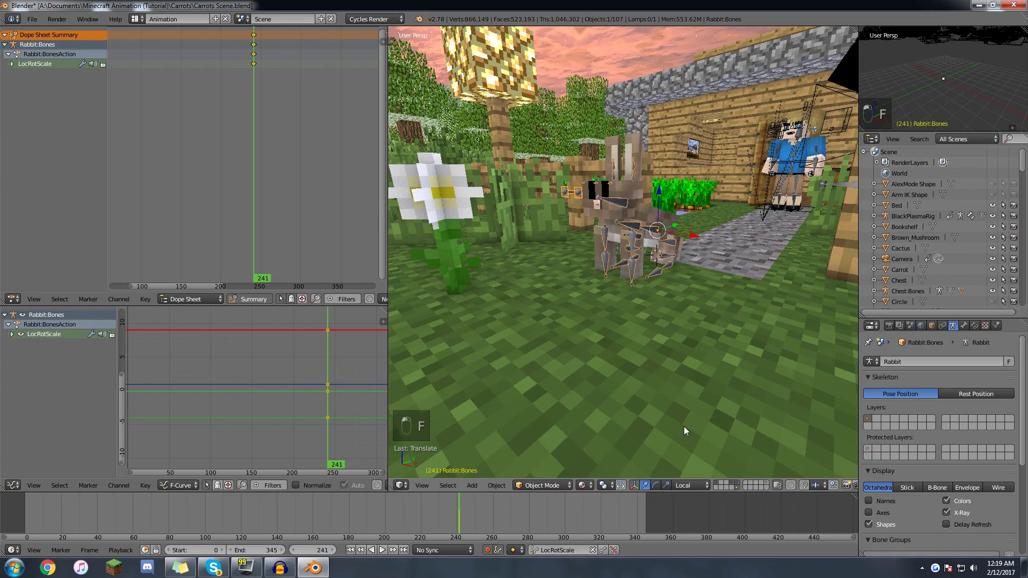
- Turn off automatic keyframing and delete the rabbit armature's keyframe at frame 241
{"action": "left_click", "coordinate": [488, 552]}
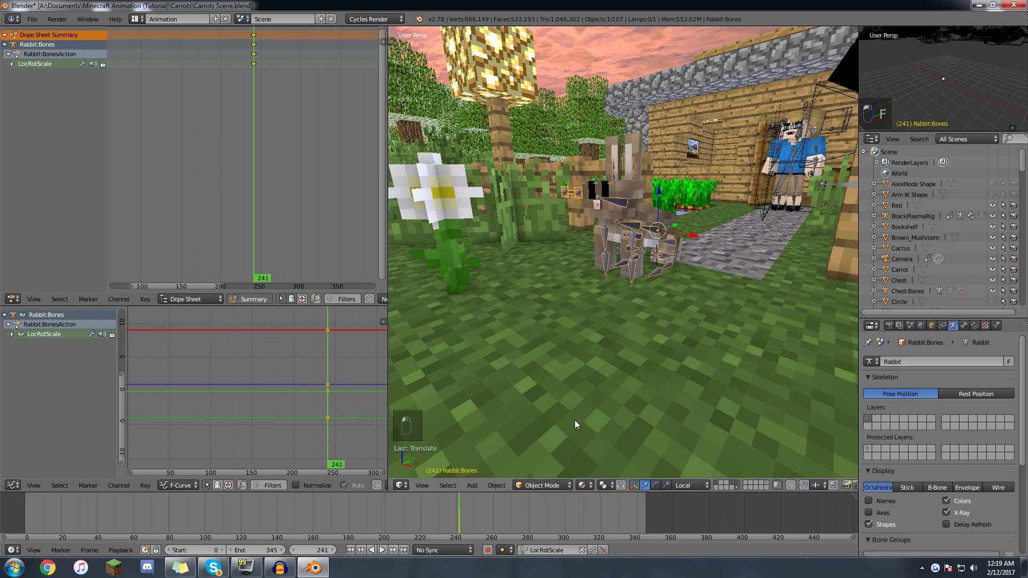
{"action": "key", "text": "alt+i"}
{"action": "left_click", "coordinate": [632, 274]}
- Move and rotate the rabbit's body bone at frame 298 to place the rabbit on the grass by the fence
{"action": "key", "text": "a"}
{"action": "right_click", "coordinate": [669, 231]}
{"action": "key", "text": "g"}
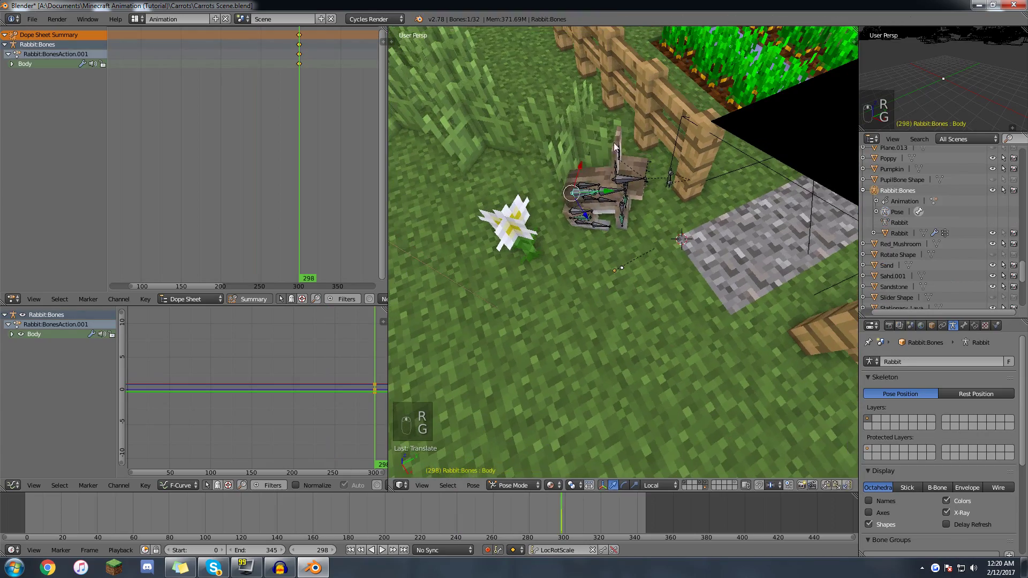
{"action": "key", "text": "r"}
{"action": "left_click", "coordinate": [679, 155]}
- Move the rabbit's body bone at frame 298 so the rabbit sits beside the white flower
{"action": "middle_click_drag", "start_coordinate": [679, 155], "coordinate": [664, 185]}
{"action": "key", "text": "g"}
{"action": "left_click", "coordinate": [565, 259]}
{"action": "middle_click_drag", "start_coordinate": [564, 259], "coordinate": [590, 294]}
{"action": "key", "text": "g"}
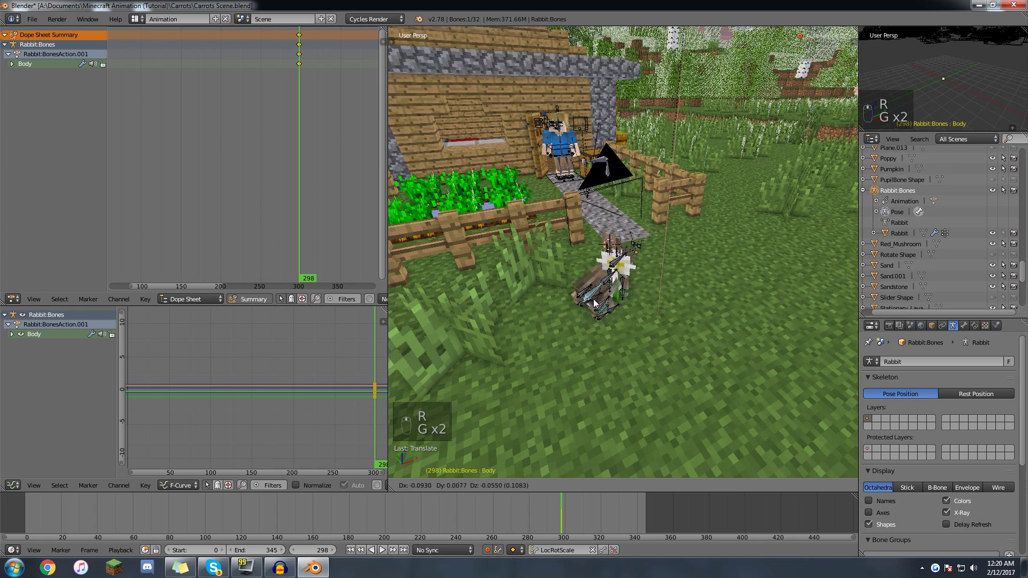
{"action": "left_click", "coordinate": [573, 303]}
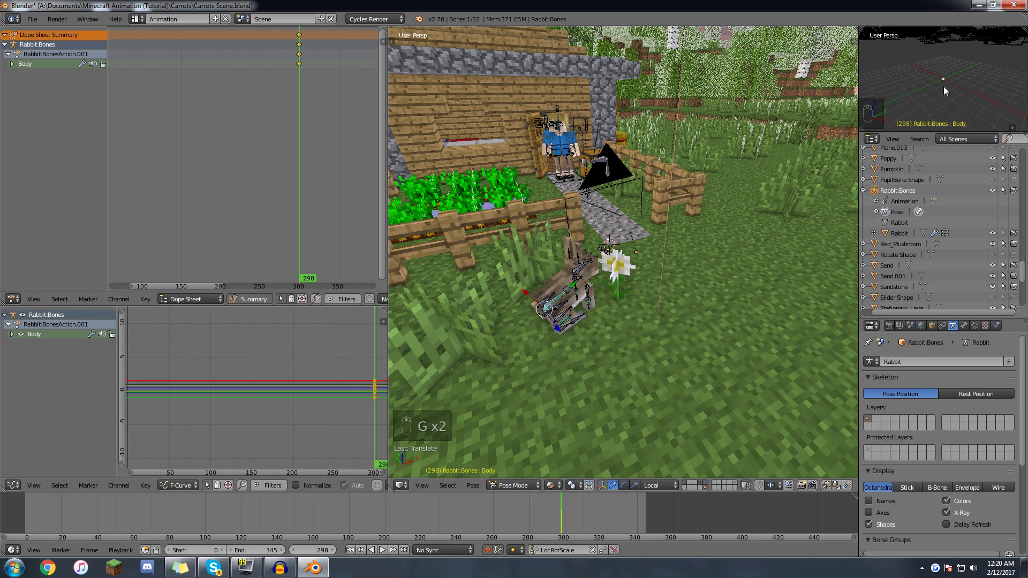
- Switch the small 3D view to the camera view, match its shading to the main 3D view and hide its header
{"action": "key", "text": "KP_0"}
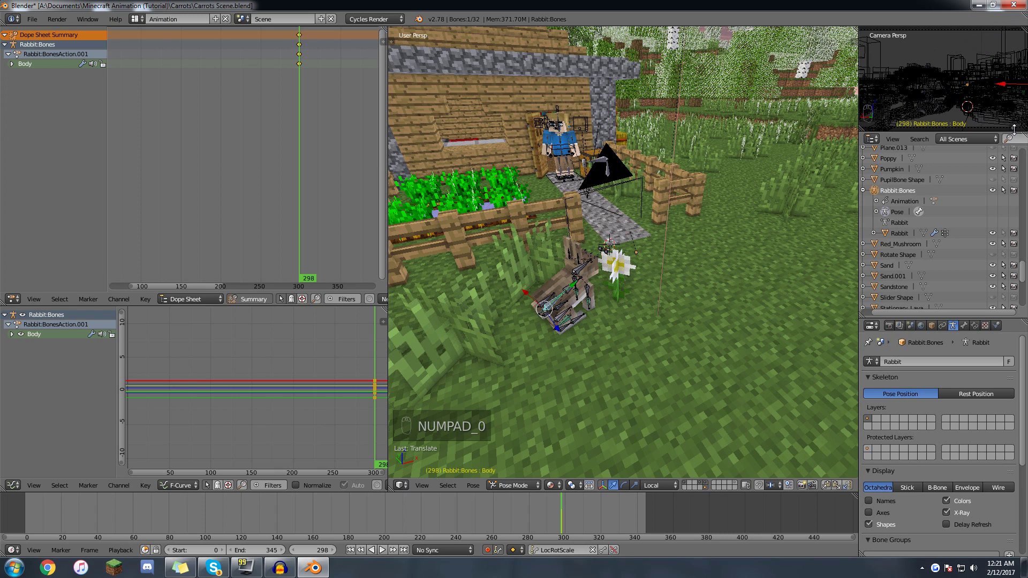
{"action": "left_click_drag", "start_coordinate": [1013, 120], "coordinate": [1008, 115]}
{"action": "scroll", "coordinate": [950, 122], "scroll_direction": "down", "scroll_amount": 5}
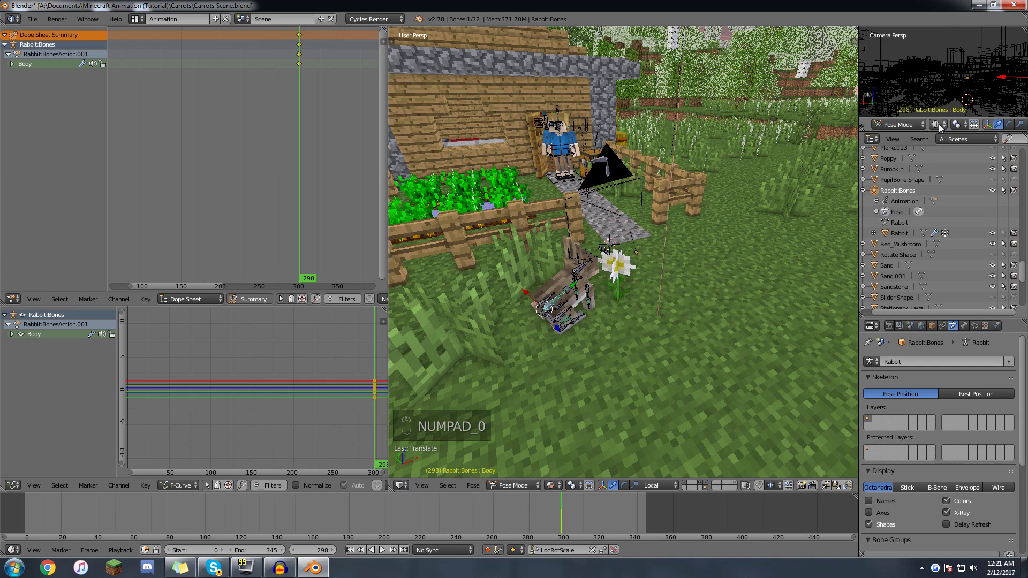
{"action": "left_click", "coordinate": [939, 124]}
{"action": "left_click", "coordinate": [926, 63]}
{"action": "scroll", "coordinate": [949, 123], "scroll_direction": "down", "scroll_amount": 3}
{"action": "scroll", "coordinate": [949, 123], "scroll_direction": "up", "scroll_amount": 5}
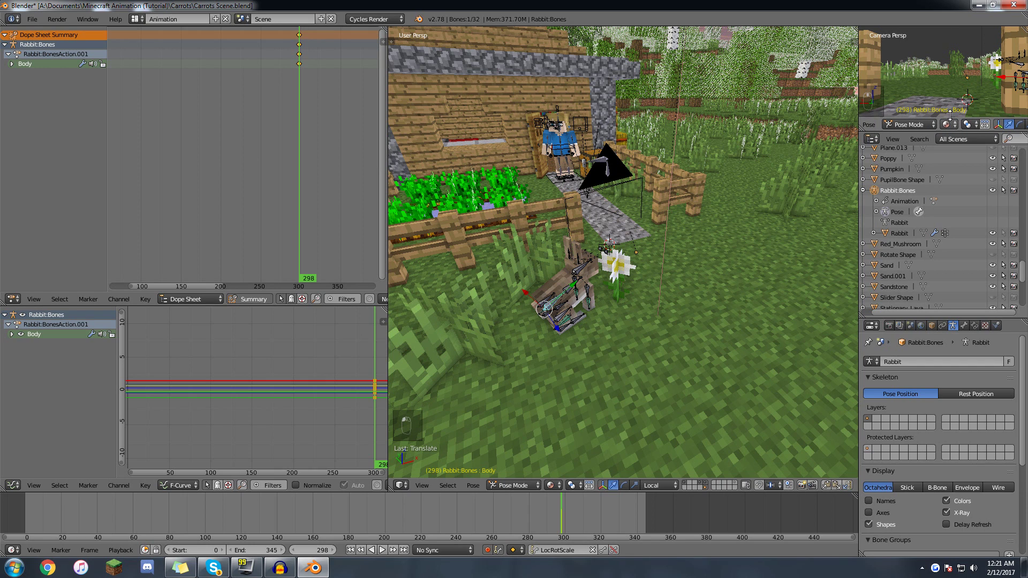
{"action": "left_click_drag", "start_coordinate": [949, 115], "coordinate": [949, 130]}
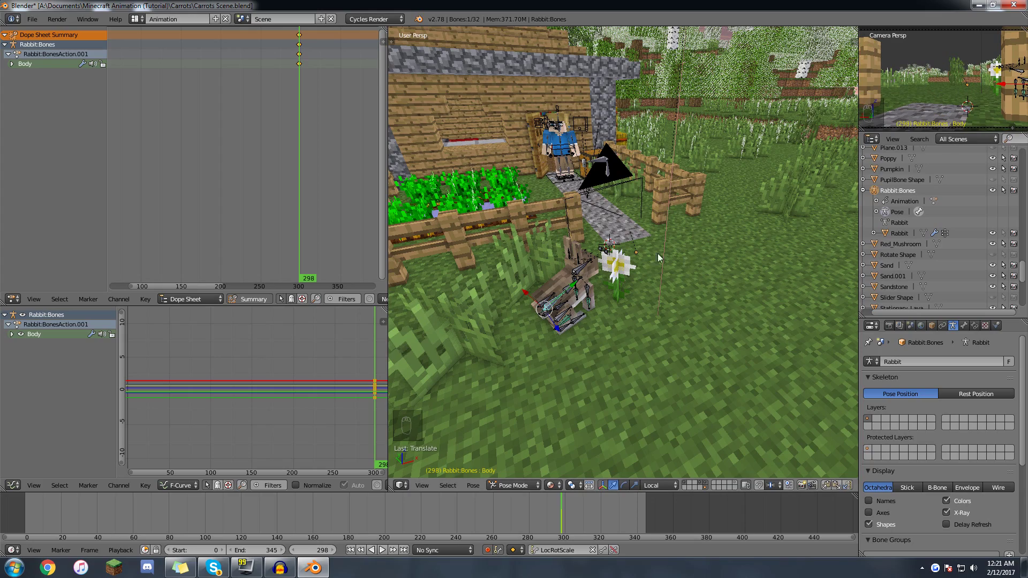
- Scrub back to frame 172 and play and scrub the shots up to frame 230 in both 3D views
{"action": "scroll", "coordinate": [673, 257], "scroll_direction": "down", "scroll_amount": 6}
{"action": "middle_click_drag", "start_coordinate": [673, 257], "coordinate": [621, 250]}
{"action": "middle_click_drag", "start_coordinate": [628, 205], "coordinate": [603, 263]}
{"action": "left_click_drag", "start_coordinate": [561, 508], "coordinate": [334, 524]}
{"action": "scroll", "coordinate": [604, 239], "scroll_direction": "up", "scroll_amount": 3}
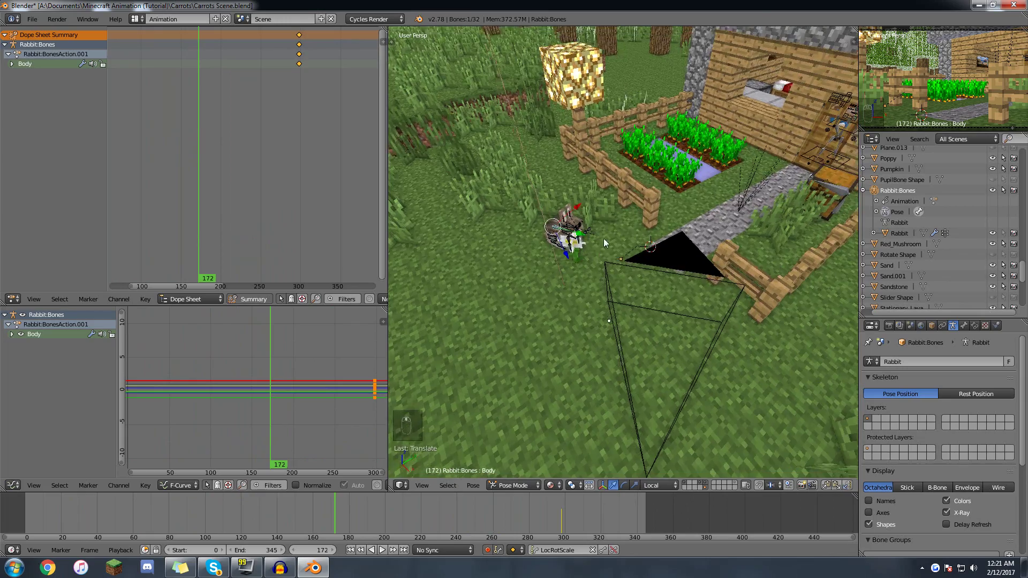
{"action": "scroll", "coordinate": [603, 239], "scroll_direction": "up", "scroll_amount": 4}
{"action": "key", "text": "alt+a"}
{"action": "left_click_drag", "start_coordinate": [332, 522], "coordinate": [434, 519]}
{"action": "key", "text": "alt+a"}
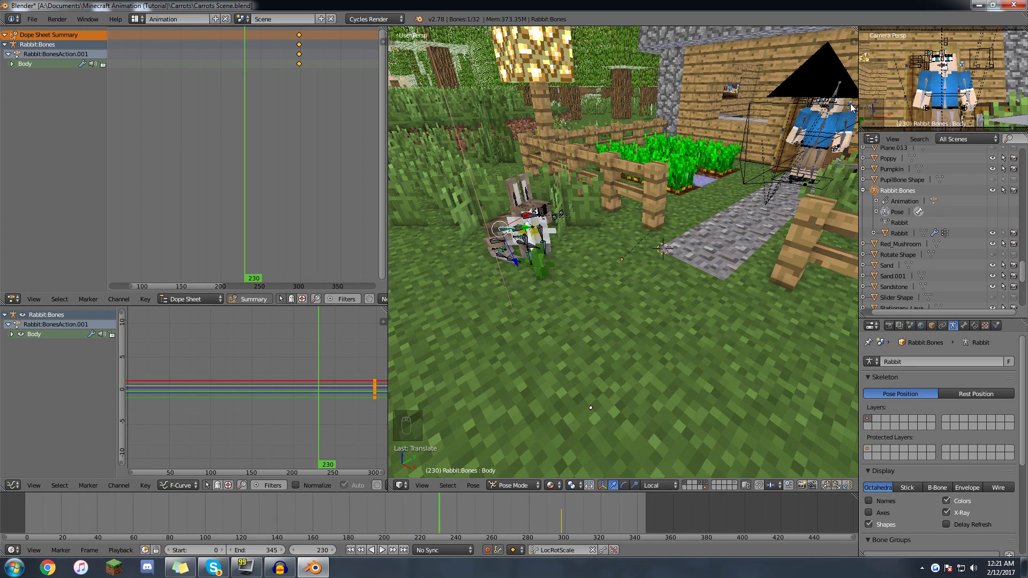
- Widen the small camera view and turn on Only Render in its display settings
{"action": "left_click_drag", "start_coordinate": [857, 107], "coordinate": [890, 130]}
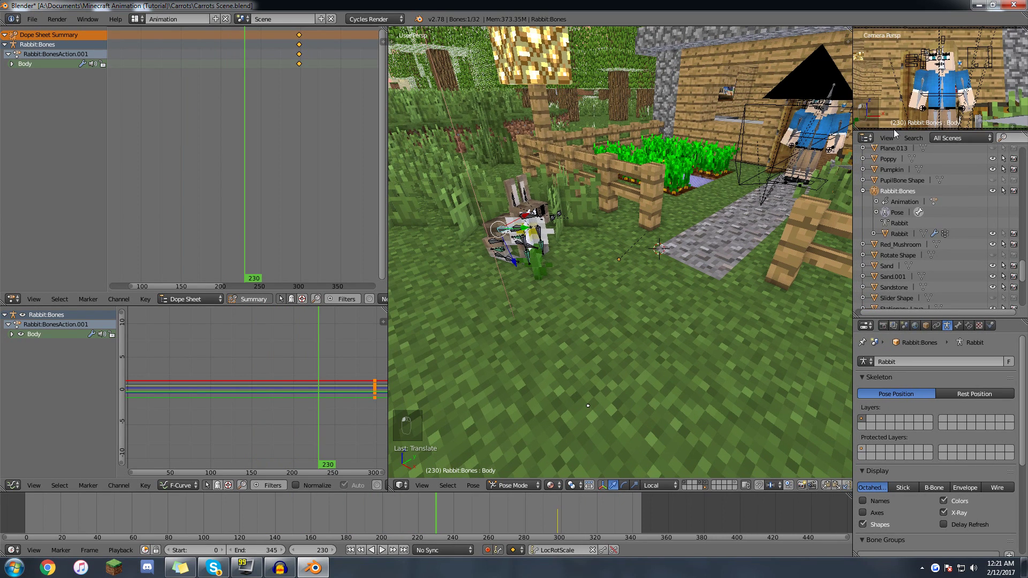
{"action": "key", "text": "n"}
{"action": "scroll", "coordinate": [972, 65], "scroll_direction": "down", "scroll_amount": 10}
{"action": "scroll", "coordinate": [970, 71], "scroll_direction": "down", "scroll_amount": 6}
{"action": "left_click", "coordinate": [947, 35]}
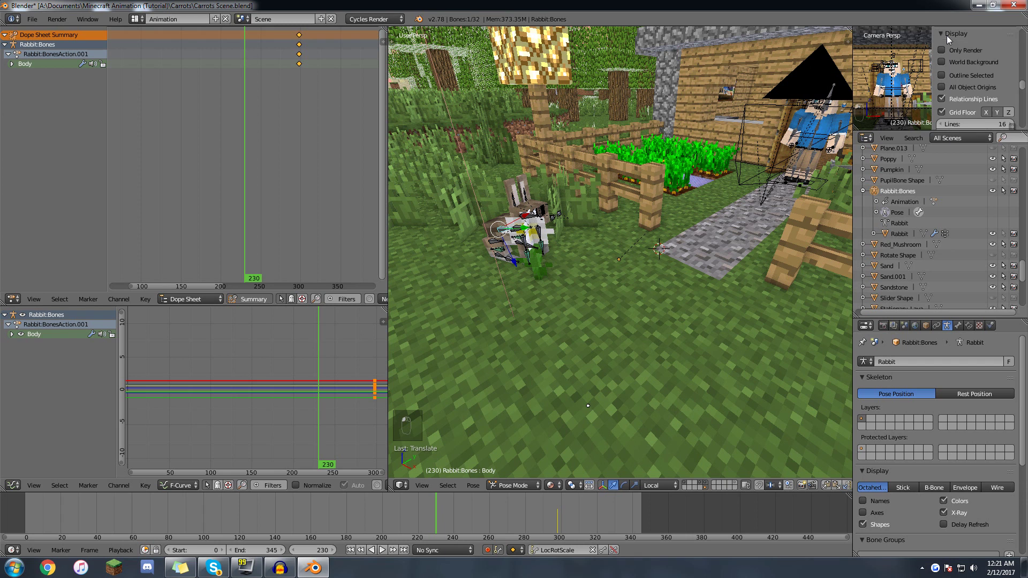
{"action": "left_click", "coordinate": [946, 47]}
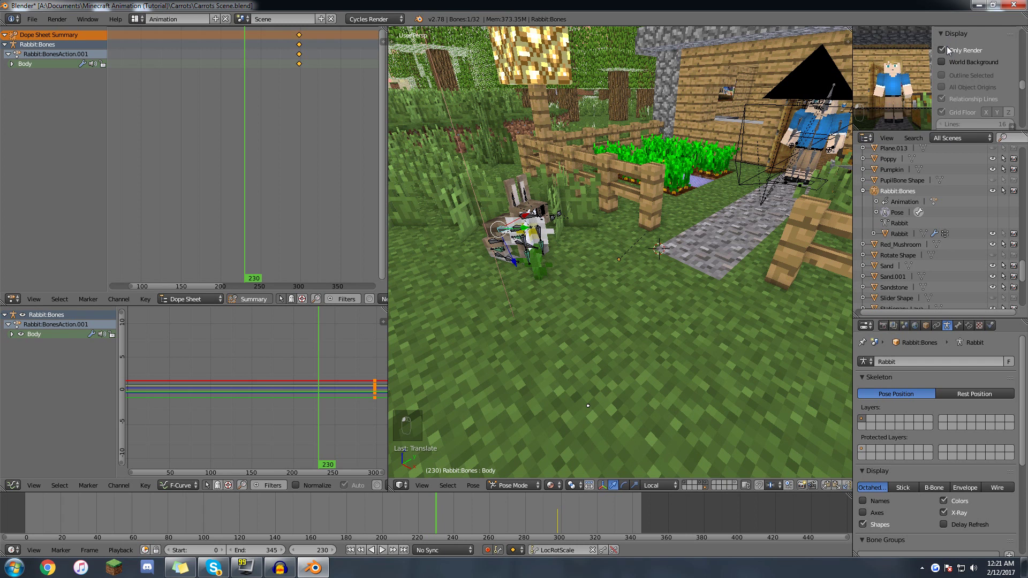
{"action": "key", "text": "n"}
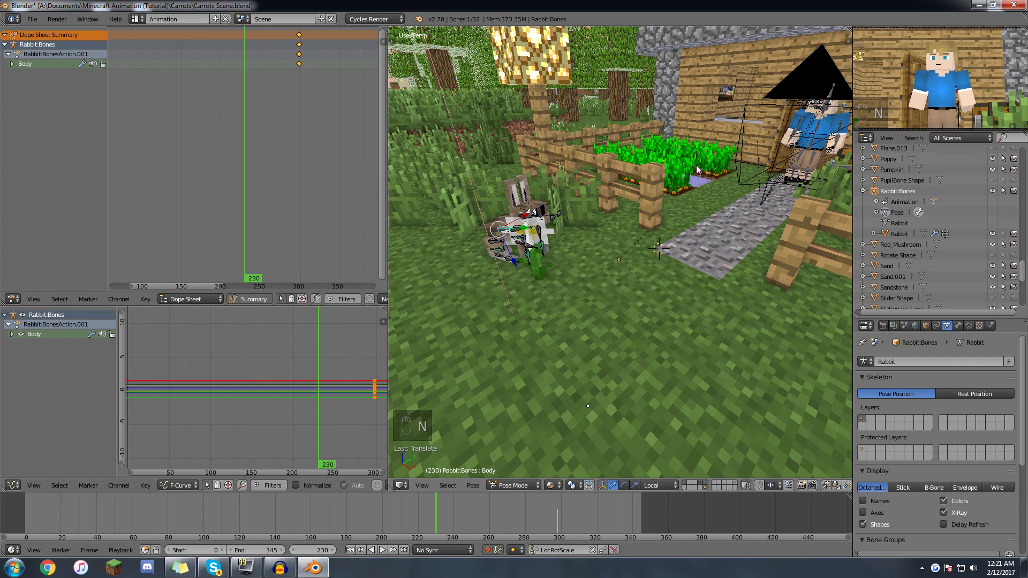
- Widen the small camera view slightly more and play the animation from frame 230
{"action": "middle_click_drag", "start_coordinate": [699, 180], "coordinate": [749, 154]}
{"action": "scroll", "coordinate": [701, 172], "scroll_direction": "up", "scroll_amount": 2}
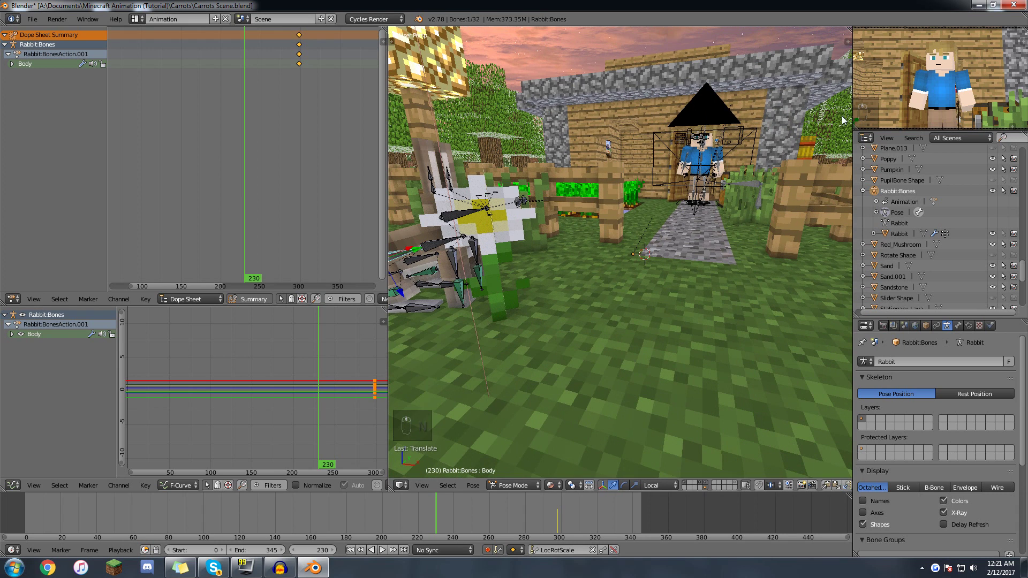
{"action": "left_click_drag", "start_coordinate": [852, 82], "coordinate": [844, 81]}
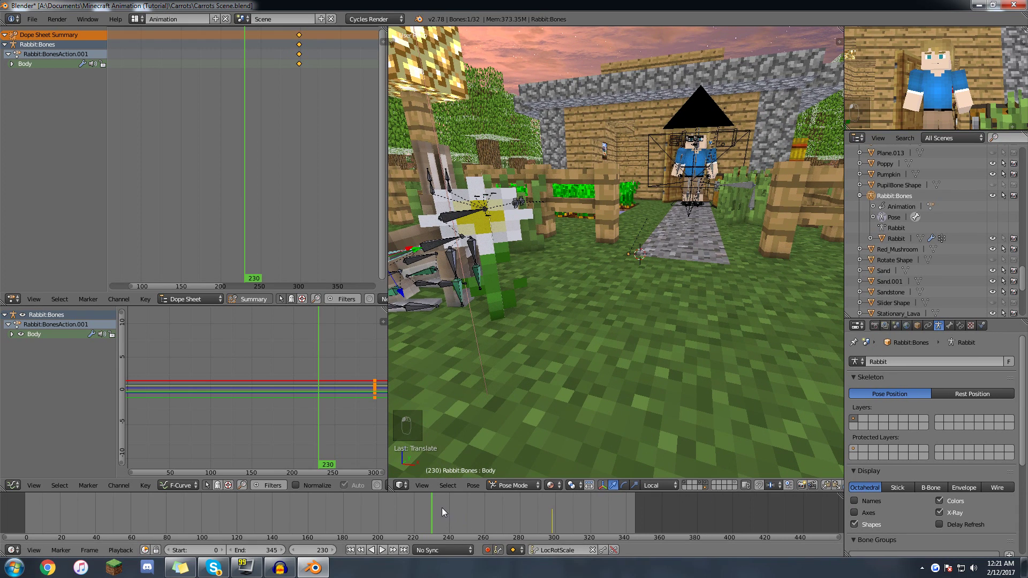
{"action": "key", "text": "alt+a"}
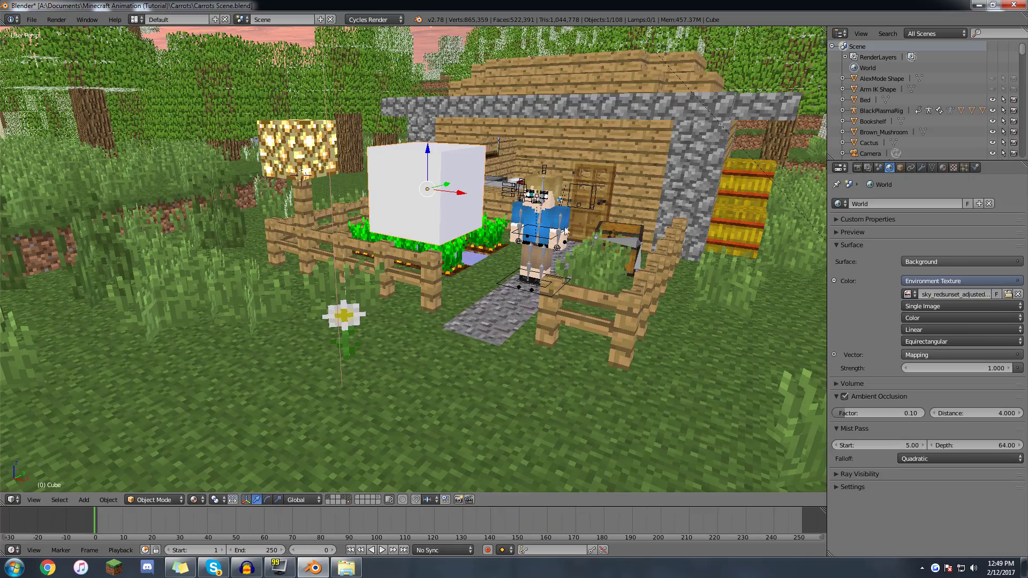
- Turn on automatic keyframing for the scene with the cube and set the active keying set to LocRotScale
{"action": "middle_click_drag", "start_coordinate": [607, 202], "coordinate": [406, 263]}
{"action": "middle_click_drag", "start_coordinate": [257, 518], "coordinate": [478, 528]}
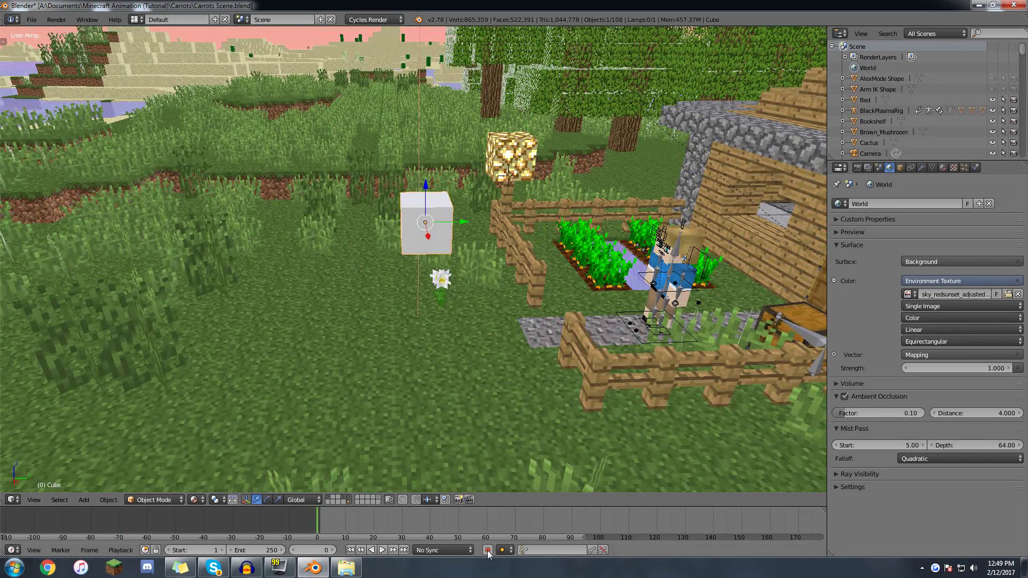
{"action": "left_click", "coordinate": [487, 550]}
{"action": "middle_click_drag", "start_coordinate": [338, 356], "coordinate": [355, 514]}
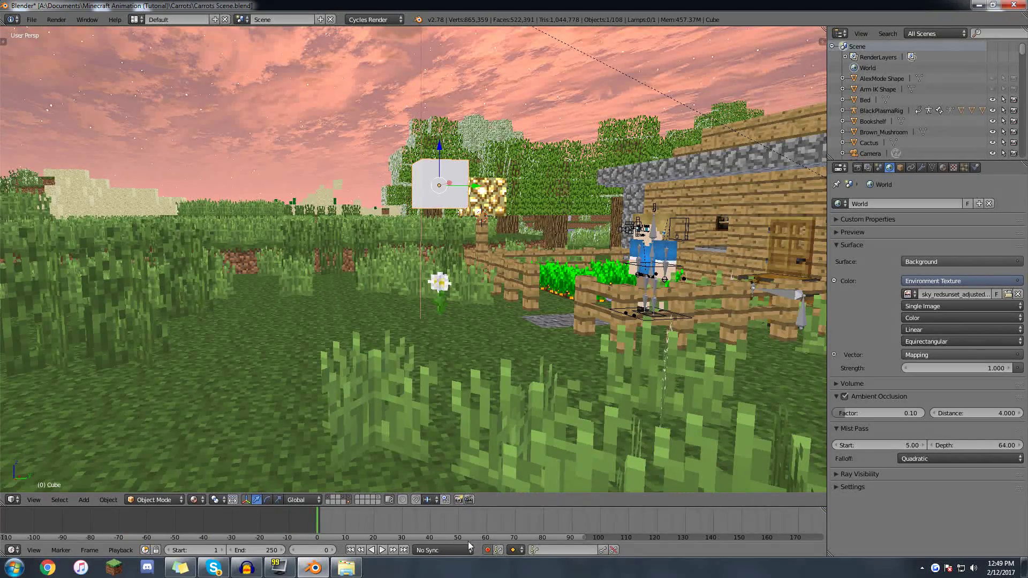
{"action": "left_click", "coordinate": [519, 552]}
{"action": "left_click", "coordinate": [562, 514]}
- Set the animation's start frame to 0
{"action": "middle_click_drag", "start_coordinate": [375, 407], "coordinate": [339, 484]}
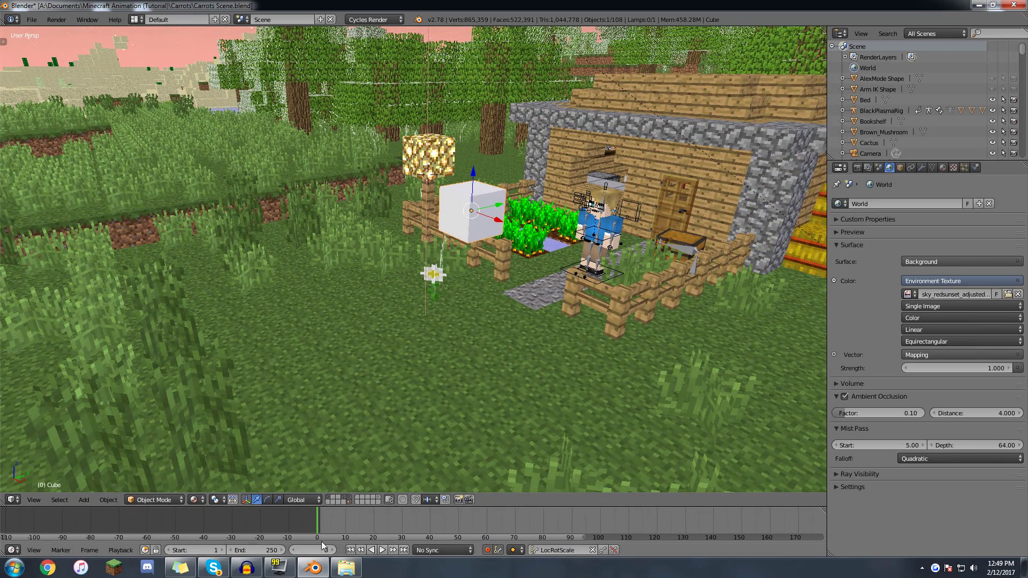
{"action": "left_click", "coordinate": [211, 550]}
{"action": "type", "text": "0"}
{"action": "key", "text": "Return"}
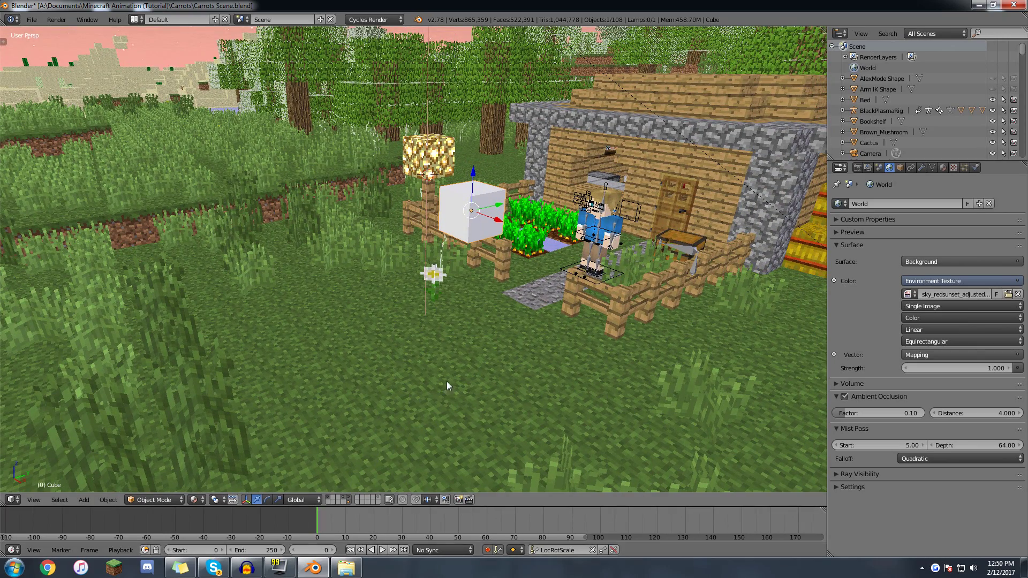
- Keyframe a bounce for the cube: raised at frame 0, lowered to the grass around frame 42, with further height keys near frames 65 and 91
{"action": "middle_click_drag", "start_coordinate": [446, 382], "coordinate": [442, 379]}
{"action": "middle_click_drag", "start_coordinate": [435, 342], "coordinate": [429, 319]}
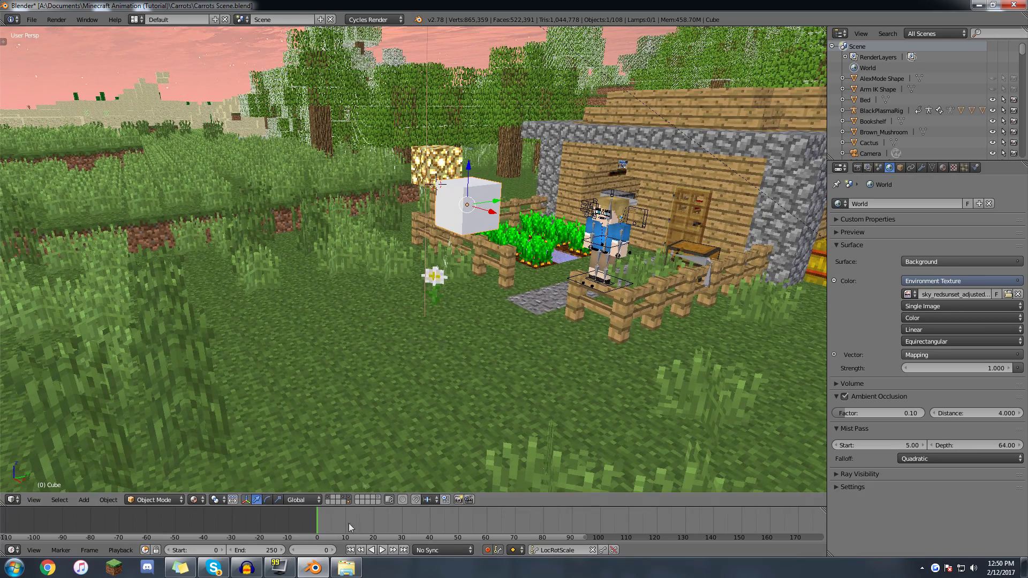
{"action": "left_click_drag", "start_coordinate": [468, 164], "coordinate": [473, 66]}
{"action": "left_click_drag", "start_coordinate": [405, 518], "coordinate": [436, 519]}
{"action": "middle_click_drag", "start_coordinate": [456, 246], "coordinate": [461, 222]}
{"action": "left_click_drag", "start_coordinate": [469, 62], "coordinate": [467, 281]}
{"action": "left_click", "coordinate": [502, 520]}
{"action": "left_click", "coordinate": [573, 521]}
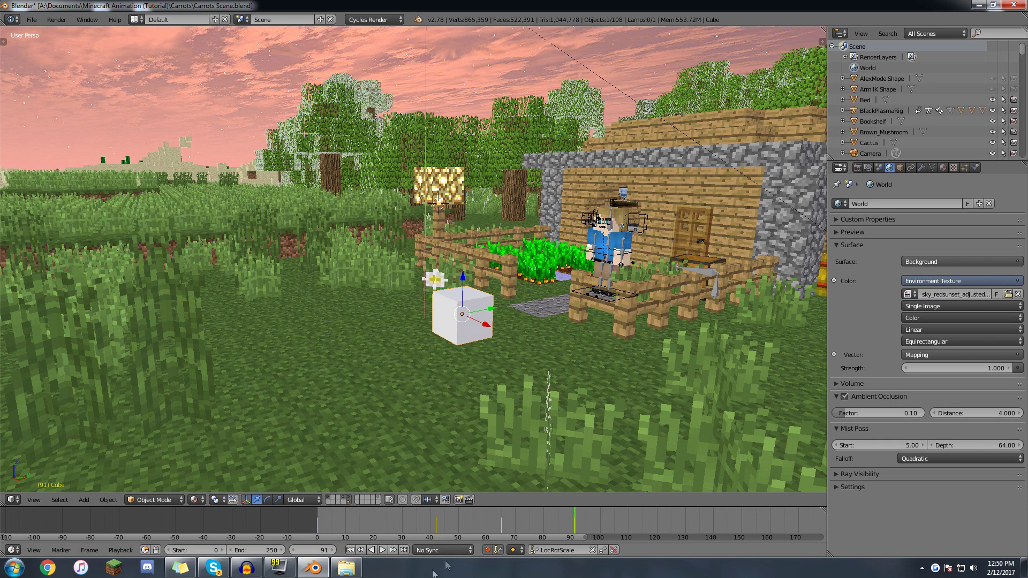
- Play the cube's bounce from the start of the animation and scrub back through it to about frame 26
{"action": "left_click", "coordinate": [310, 529]}
{"action": "key", "text": "alt+a"}
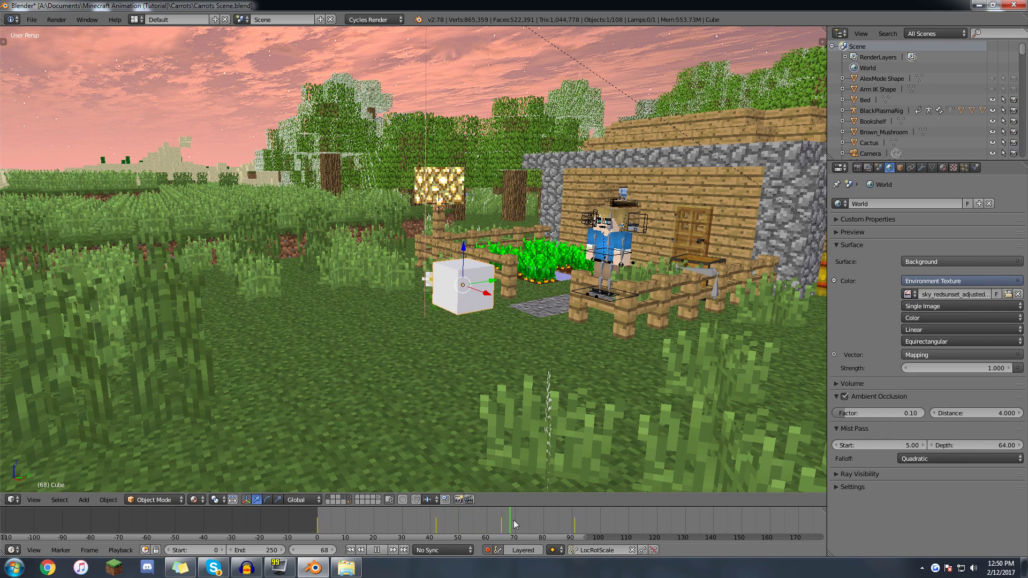
{"action": "left_click_drag", "start_coordinate": [545, 521], "coordinate": [393, 520]}
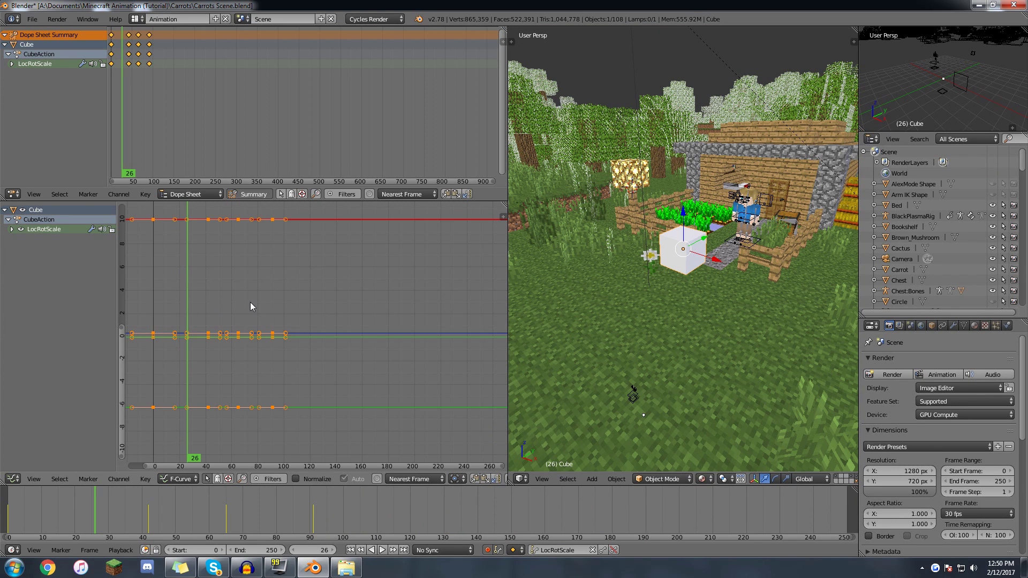
- Toggle the keyframe selection and fit all of the cube's animation curves in the Graph Editor
{"action": "scroll", "coordinate": [251, 302], "scroll_direction": "down", "scroll_amount": 1}
{"action": "key", "text": "a"}
{"action": "key", "text": "a"}
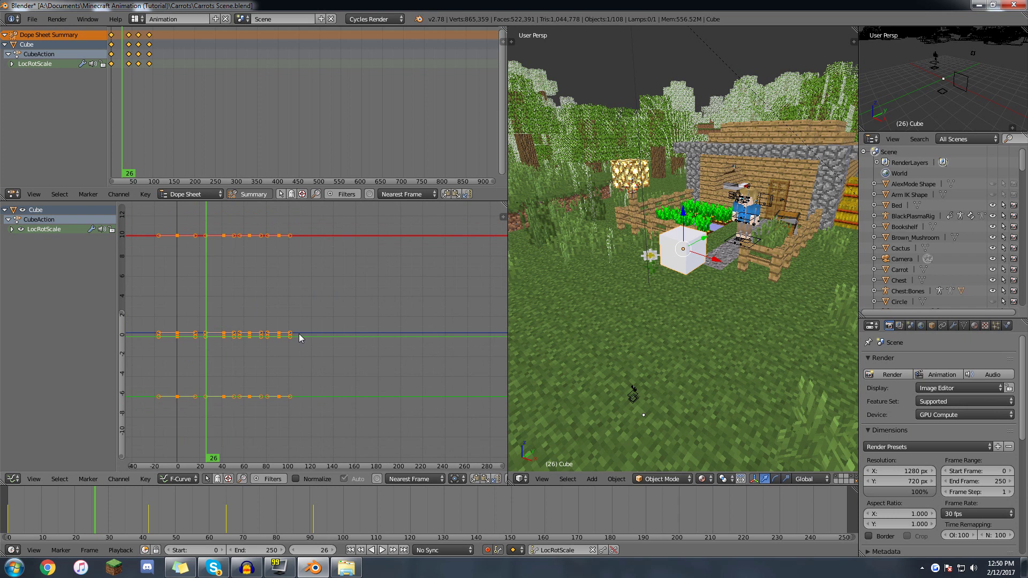
{"action": "key", "text": "Home"}
{"action": "scroll", "coordinate": [299, 338], "scroll_direction": "down", "scroll_amount": 2}
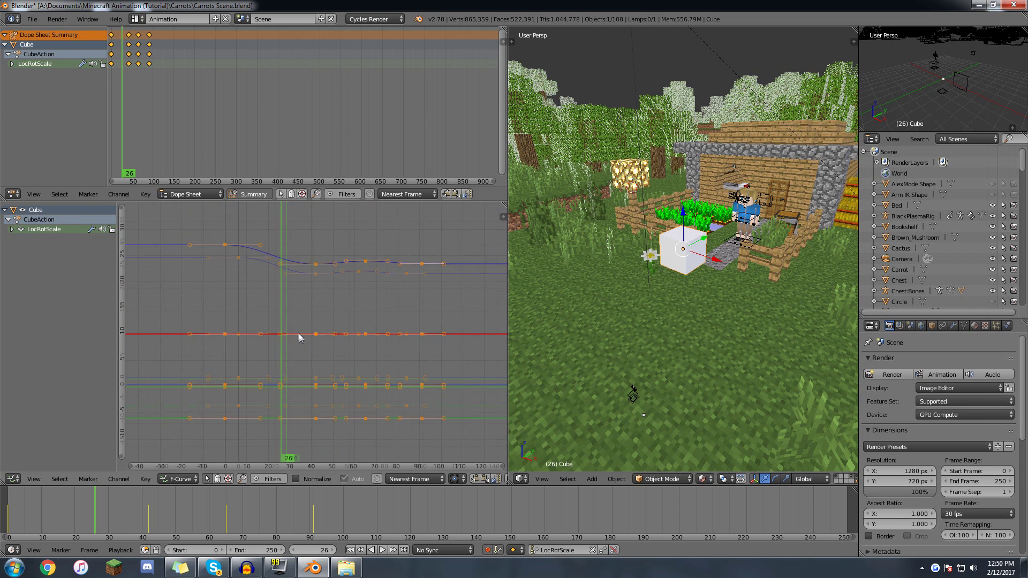
{"action": "scroll", "coordinate": [298, 331], "scroll_direction": "up", "scroll_amount": 1}
{"action": "key", "text": "a"}
- Select the glowstone block and centre the view on it, then reselect the cube and centre the view there
{"action": "middle_click_drag", "start_coordinate": [632, 217], "coordinate": [660, 189]}
{"action": "key", "text": "a"}
{"action": "right_click", "coordinate": [646, 187]}
{"action": "key", "text": "KP_Decimal"}
{"action": "scroll", "coordinate": [712, 321], "scroll_direction": "down", "scroll_amount": 12}
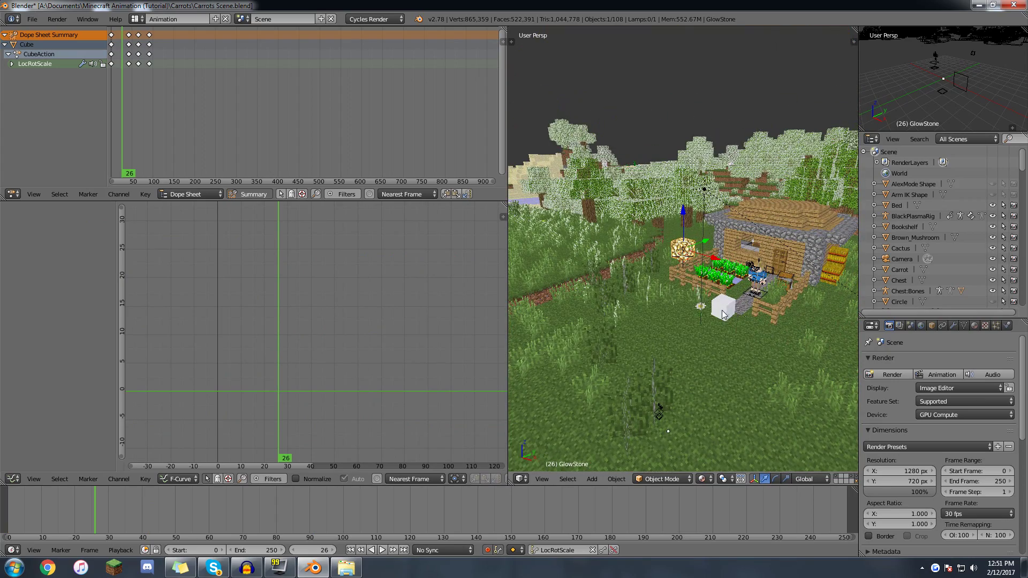
{"action": "right_click", "coordinate": [723, 315]}
{"action": "key", "text": "KP_Decimal"}
{"action": "scroll", "coordinate": [707, 280], "scroll_direction": "down", "scroll_amount": 5}
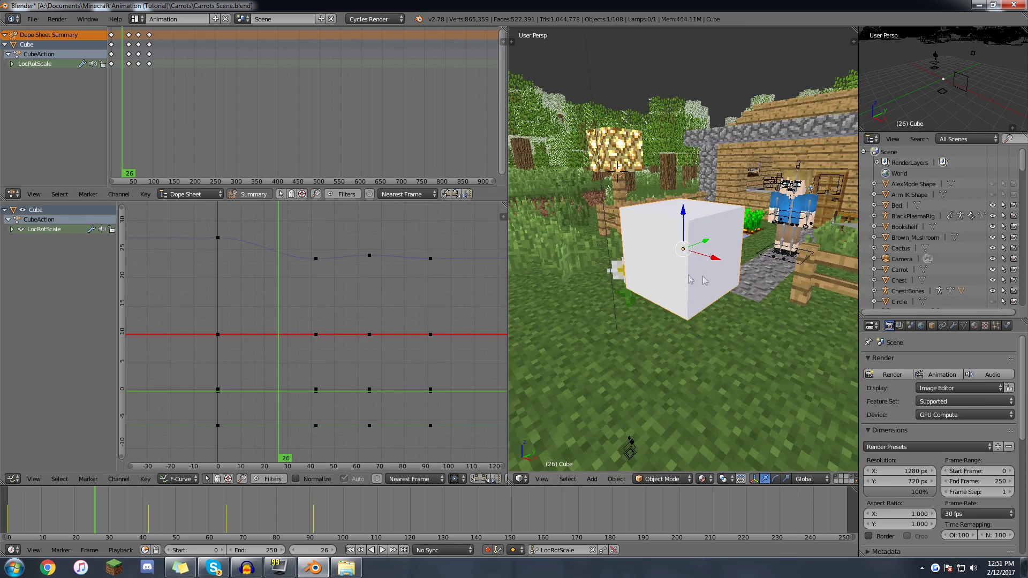
{"action": "middle_click_drag", "start_coordinate": [707, 280], "coordinate": [668, 281]}
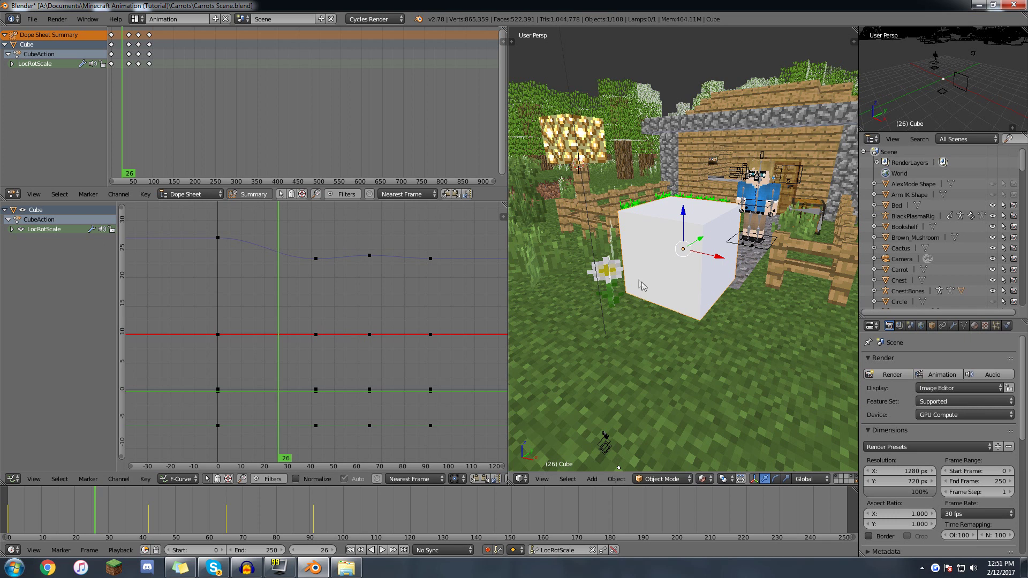
- Fit the cube's curves in the Graph Editor, go to frame 22 and deselect all keyframes
{"action": "key", "text": "a"}
{"action": "key", "text": "a"}
{"action": "key", "text": "a"}
{"action": "key", "text": "Home"}
{"action": "scroll", "coordinate": [338, 322], "scroll_direction": "down", "scroll_amount": 3}
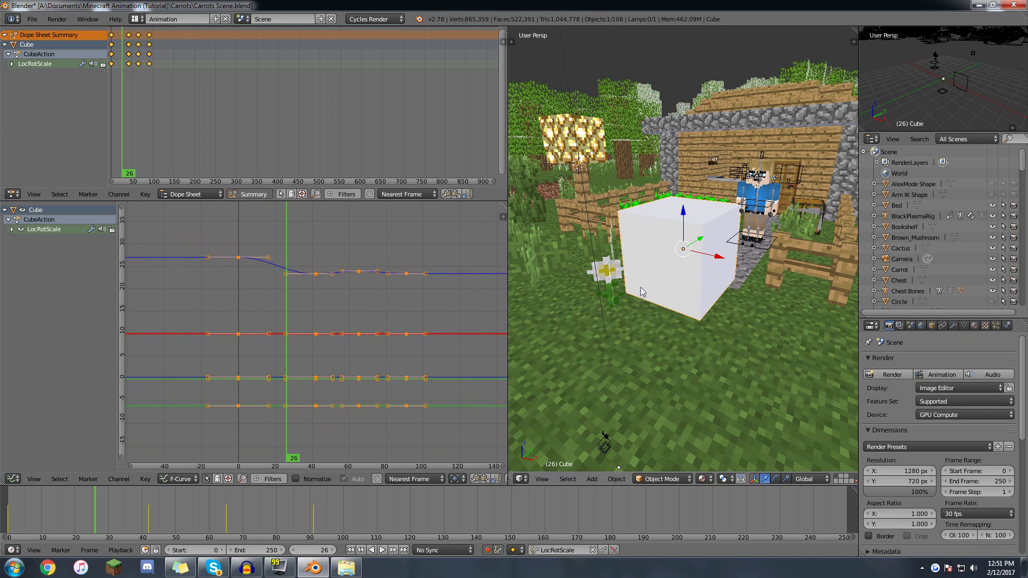
{"action": "middle_click_drag", "start_coordinate": [641, 290], "coordinate": [625, 282]}
{"action": "key", "text": "a"}
{"action": "right_click", "coordinate": [653, 265]}
{"action": "scroll", "coordinate": [632, 279], "scroll_direction": "down", "scroll_amount": 3}
{"action": "left_click_drag", "start_coordinate": [124, 496], "coordinate": [83, 506]}
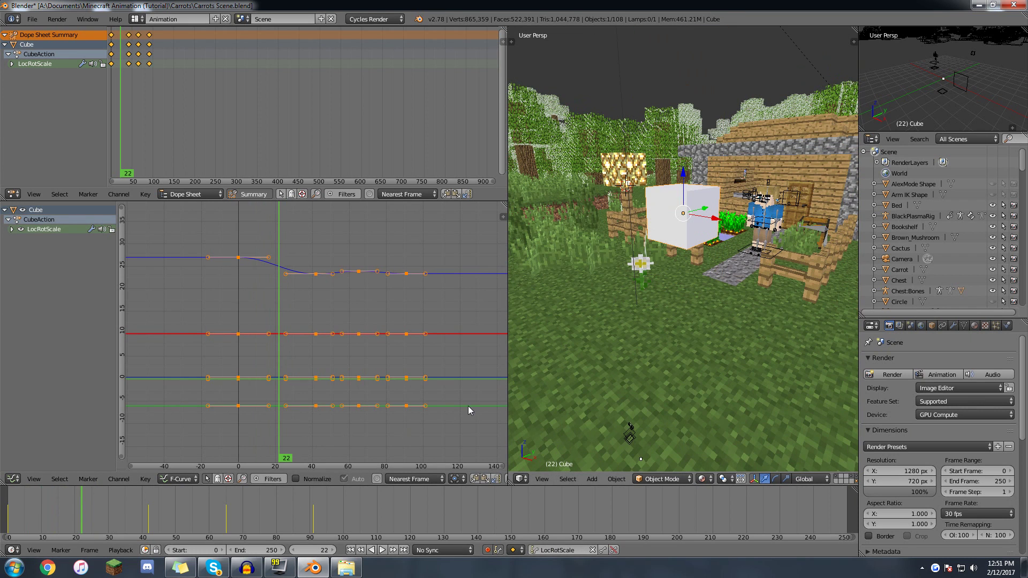
{"action": "key", "text": "a"}
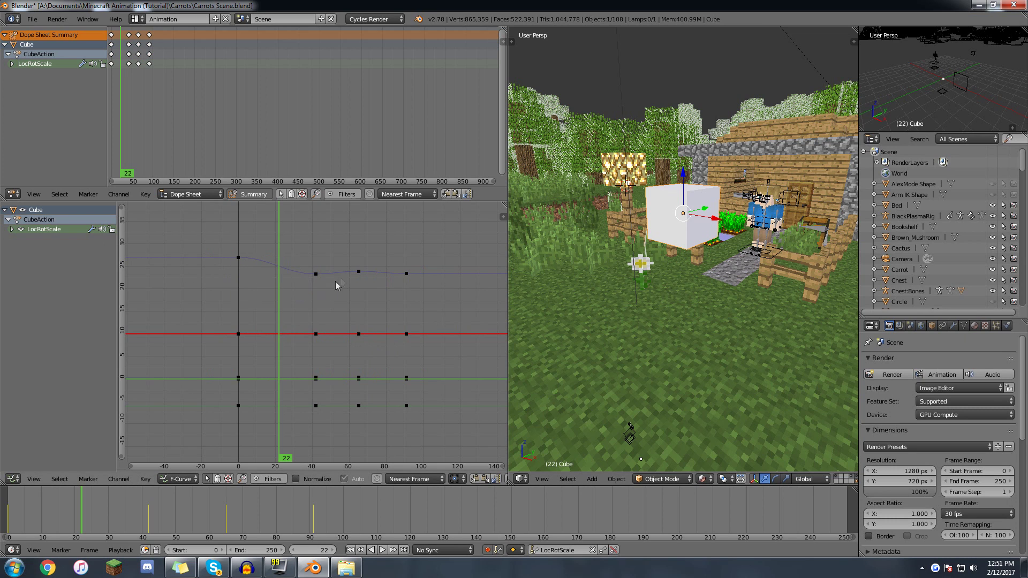
- Expand the LocRotScale channel group and hide every curve except Z Location
{"action": "left_click", "coordinate": [12, 229]}
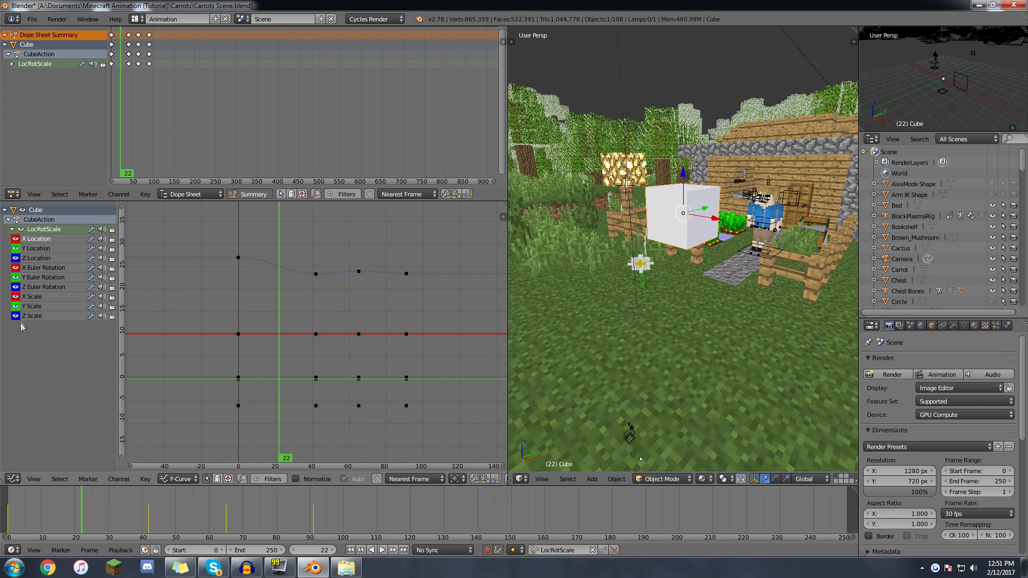
{"action": "left_click", "coordinate": [15, 239]}
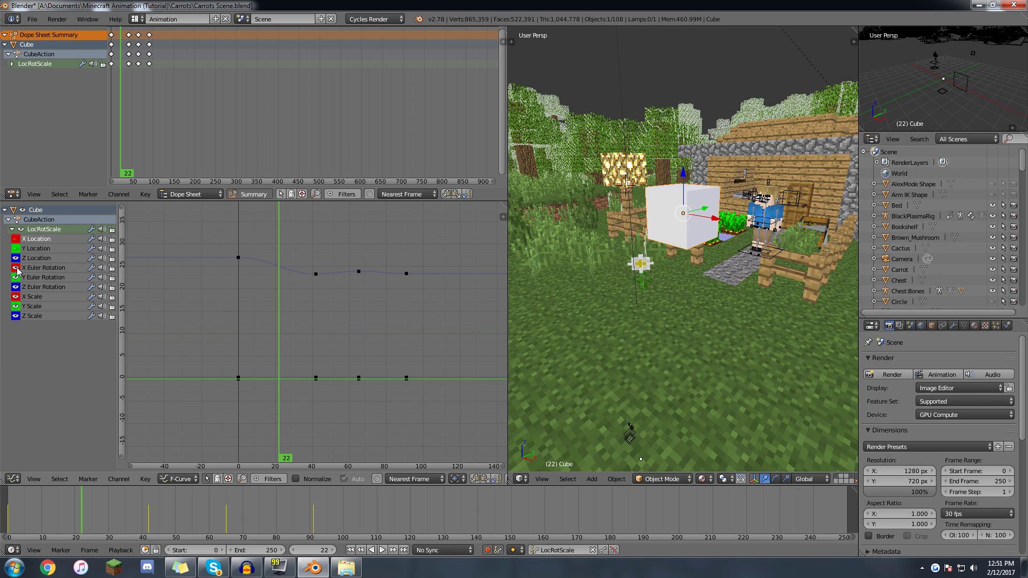
{"action": "left_click_drag", "start_coordinate": [17, 269], "coordinate": [22, 309]}
{"action": "left_click", "coordinate": [43, 258]}
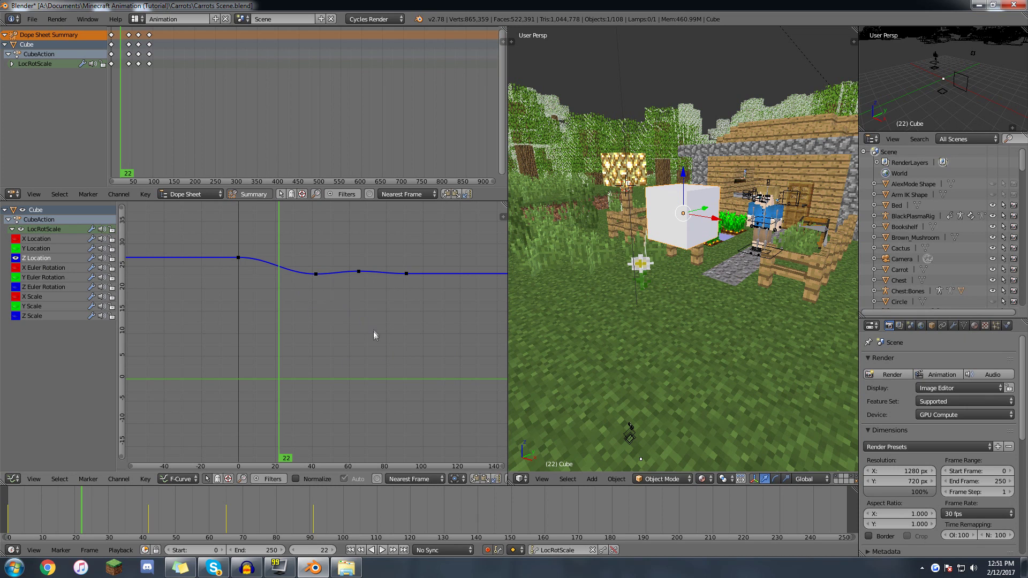
- Fit the Z Location curve in the Graph Editor, then scrub and play through the bounce
{"action": "key", "text": "a"}
{"action": "key", "text": "Home"}
{"action": "scroll", "coordinate": [373, 337], "scroll_direction": "down", "scroll_amount": 1}
{"action": "left_click_drag", "start_coordinate": [234, 282], "coordinate": [419, 303]}
{"action": "left_click", "coordinate": [315, 436]}
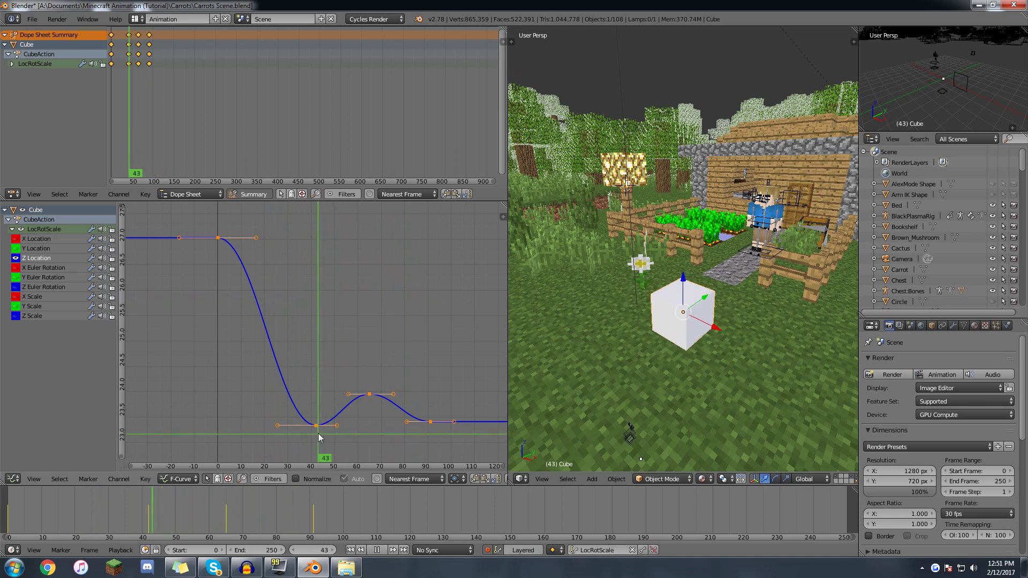
{"action": "key", "text": "alt+a"}
{"action": "key", "text": "Escape"}
- Set the handle type of the Z Location keyframe near frame 42 to Free and pull both handles upward for a sharp impact
{"action": "key", "text": "a"}
{"action": "right_click", "coordinate": [323, 427]}
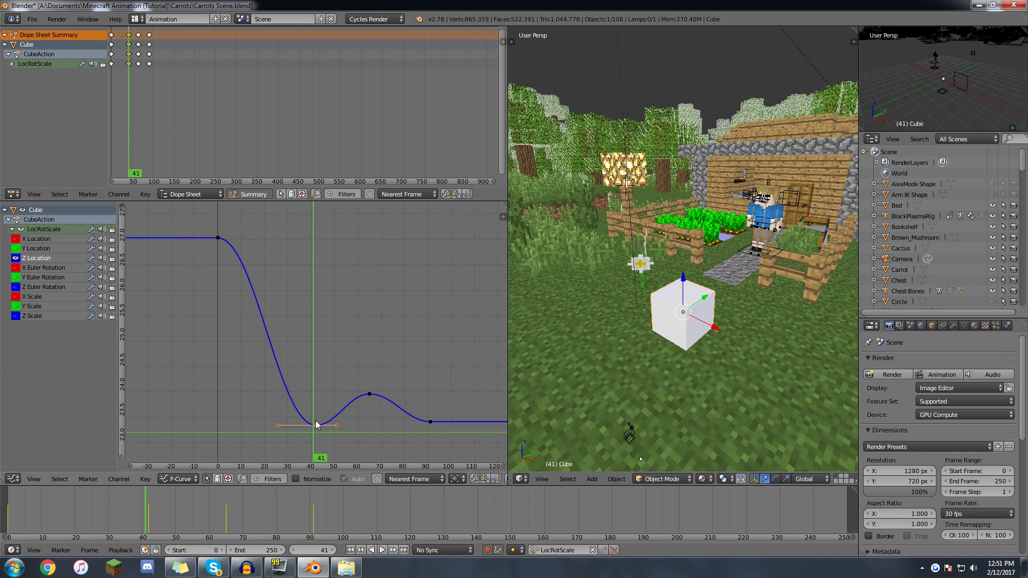
{"action": "key", "text": "v"}
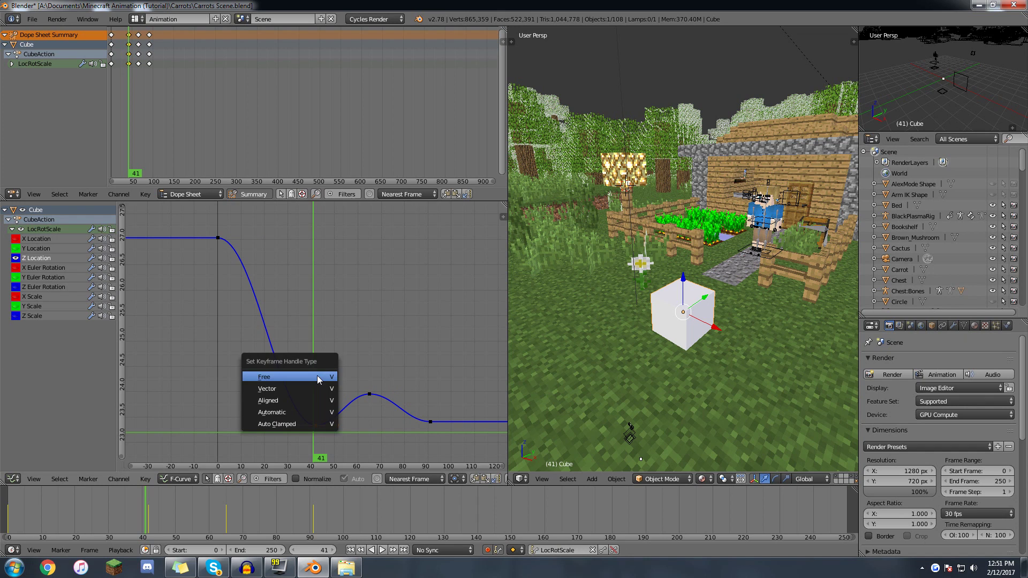
{"action": "left_click", "coordinate": [278, 379]}
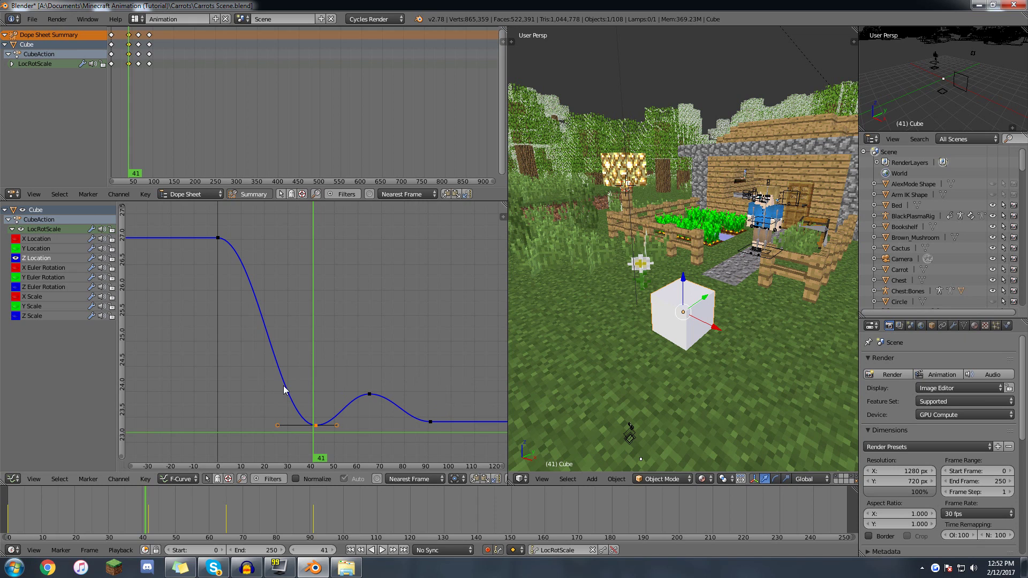
{"action": "right_click_drag", "start_coordinate": [278, 422], "coordinate": [299, 393]}
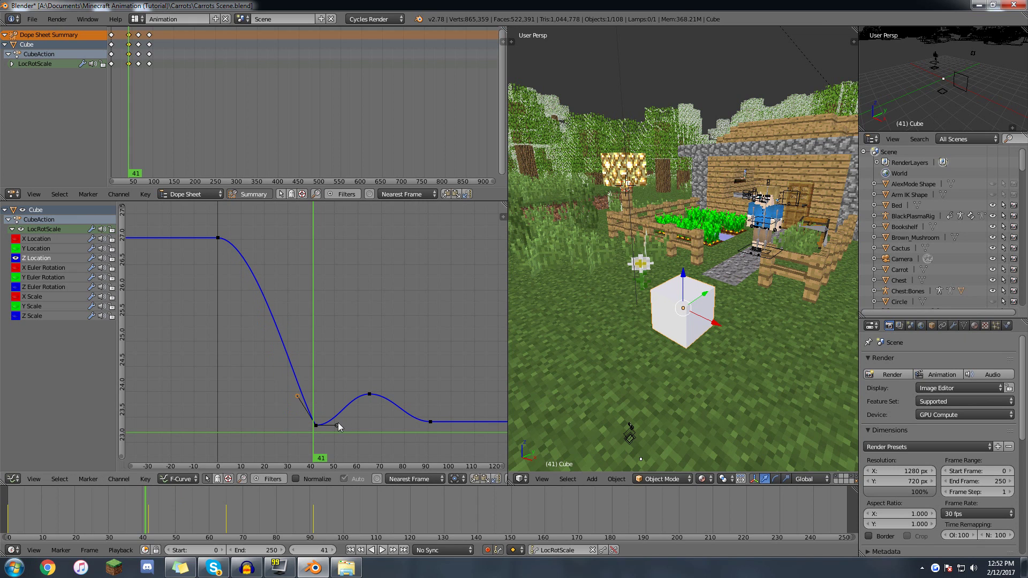
{"action": "right_click_drag", "start_coordinate": [339, 425], "coordinate": [325, 411]}
{"action": "right_click", "coordinate": [363, 396]}
{"action": "right_click", "coordinate": [347, 396]}
{"action": "mouse_move", "coordinate": [347, 396]}
{"action": "right_mouse_down"}
{"action": "mouse_move", "coordinate": [348, 405]}
{"action": "mouse_move", "coordinate": [348, 362]}
{"action": "mouse_move", "coordinate": [359, 392]}
{"action": "right_mouse_up"}
{"action": "right_click", "coordinate": [374, 347]}
{"action": "key", "text": "g"}
{"action": "right_click", "coordinate": [371, 363]}
- Steepen both handles of the Z Location keyframe near frame 42 by moving them higher and closer to the key
{"action": "right_click", "coordinate": [318, 423]}
{"action": "right_click", "coordinate": [304, 399]}
{"action": "key", "text": "g"}
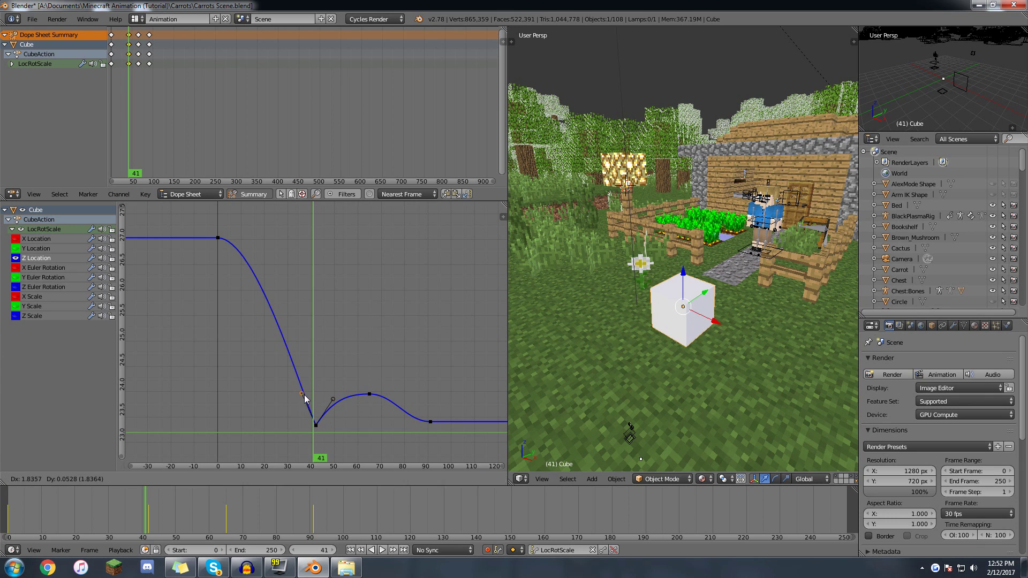
{"action": "left_click", "coordinate": [316, 394]}
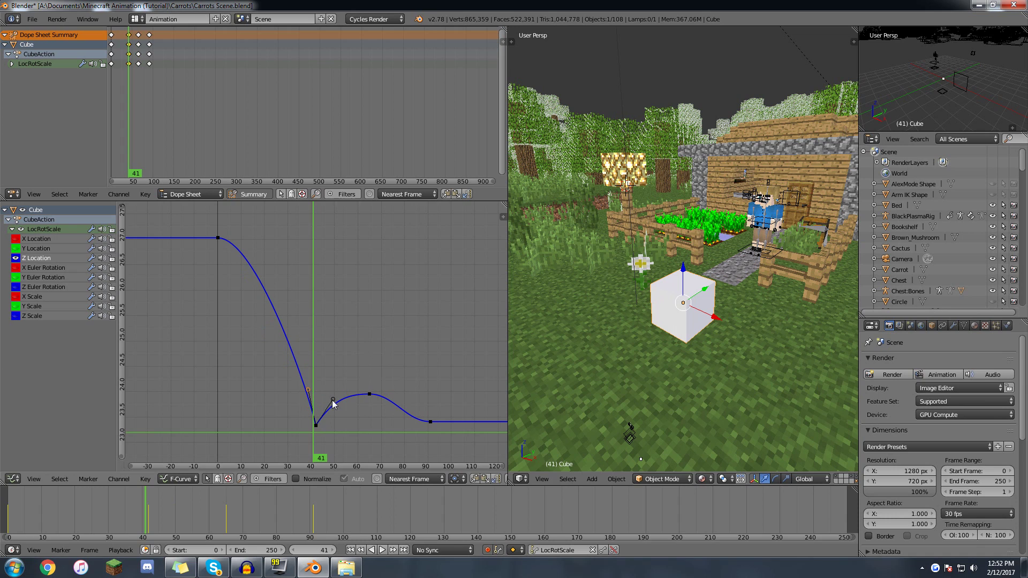
{"action": "right_click", "coordinate": [330, 397]}
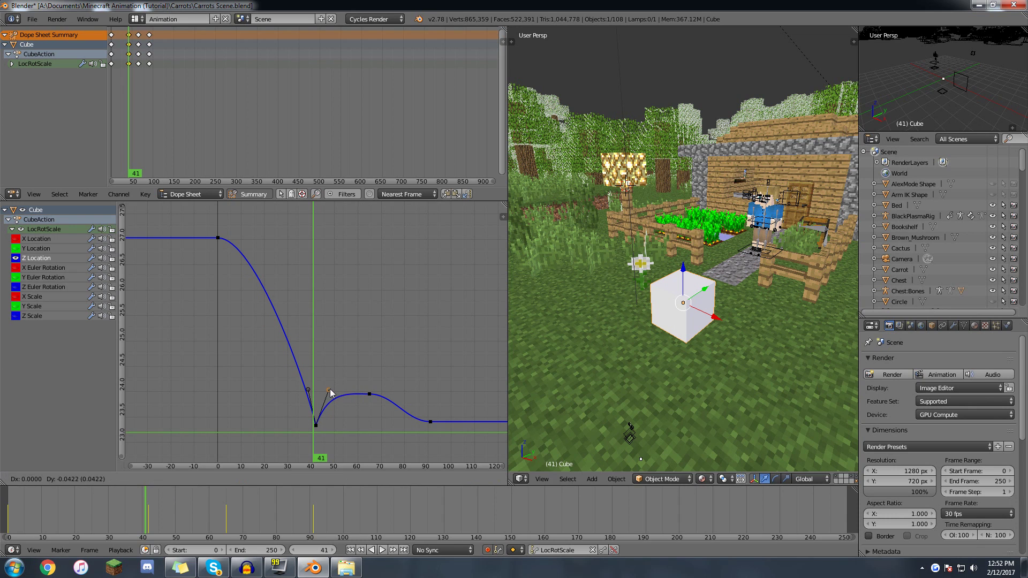
- Raise the Z Location keyframe near frame 65 by about 0.5 to heighten the rebound
{"action": "right_click", "coordinate": [368, 392]}
{"action": "key", "text": "g"}
{"action": "left_click", "coordinate": [370, 367]}
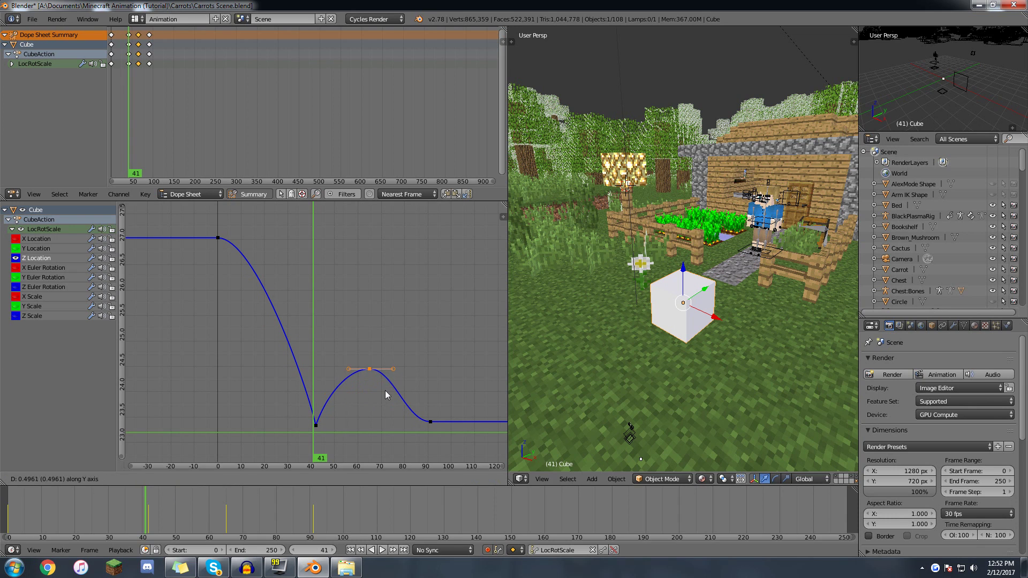
- Free the left handle of the Z Location keyframe near frame 91 and pull it upward for a sharper landing
{"action": "right_click", "coordinate": [431, 427]}
{"action": "right_click", "coordinate": [407, 422]}
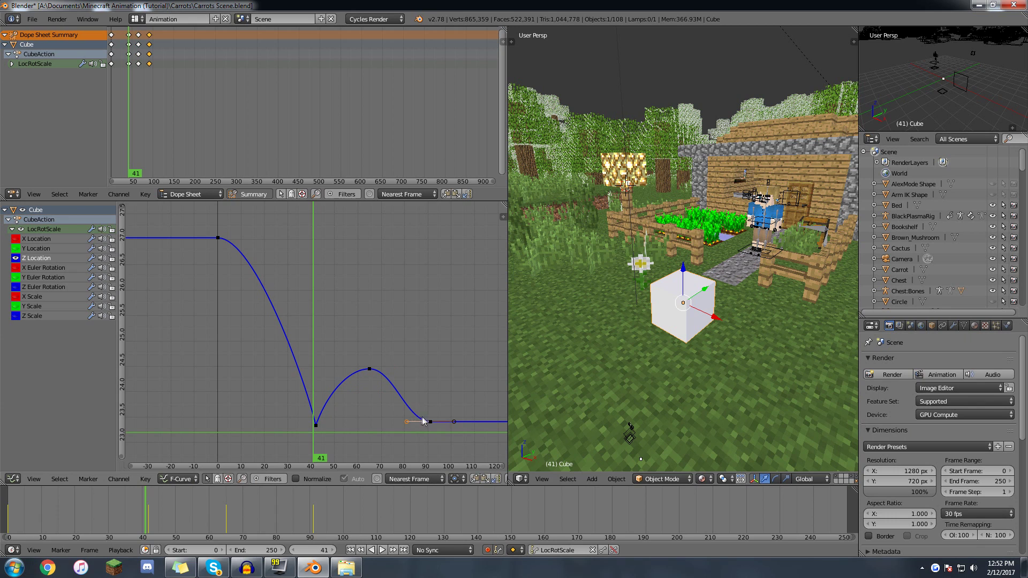
{"action": "key", "text": "v"}
{"action": "left_click", "coordinate": [427, 421]}
{"action": "key", "text": "g"}
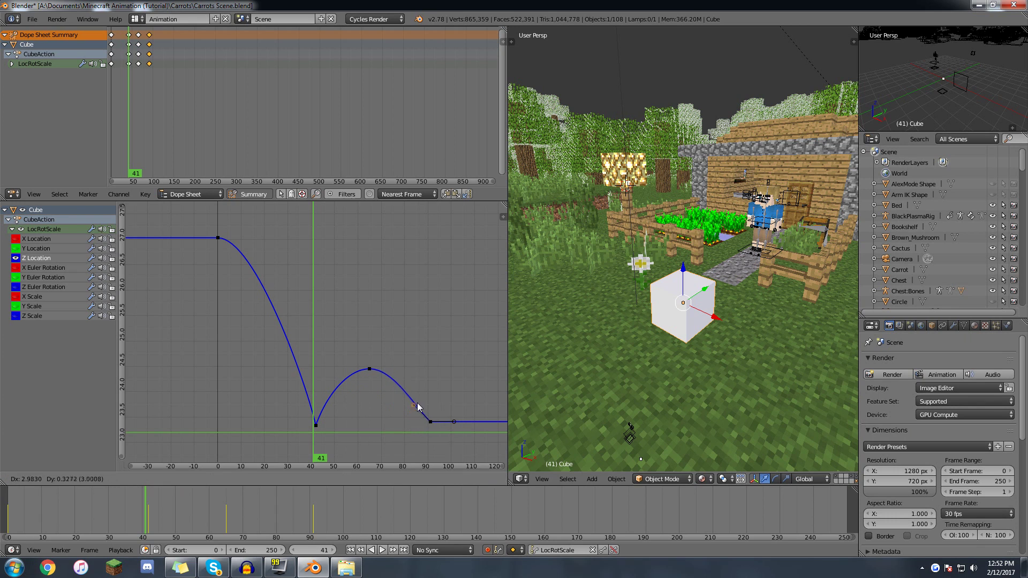
{"action": "left_click", "coordinate": [420, 403]}
- Delete the Z Location keyframes near frames 65 and 91, then scrub through the fall to frame 37
{"action": "left_click_drag", "start_coordinate": [230, 293], "coordinate": [500, 457]}
{"action": "key", "text": "x"}
{"action": "left_click", "coordinate": [396, 384]}
{"action": "left_click_drag", "start_coordinate": [233, 328], "coordinate": [220, 316]}
{"action": "left_click_drag", "start_coordinate": [227, 318], "coordinate": [304, 352]}
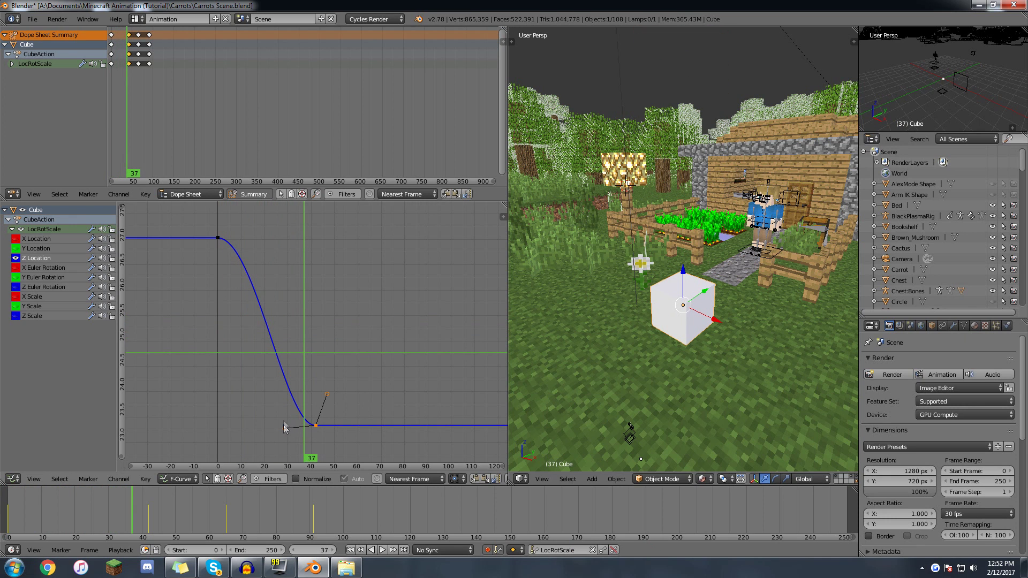
- Pull the left handle of the landing keyframe steeply upward on the Z Location curve and play the fall from the start
{"action": "right_click_drag", "start_coordinate": [285, 426], "coordinate": [304, 375]}
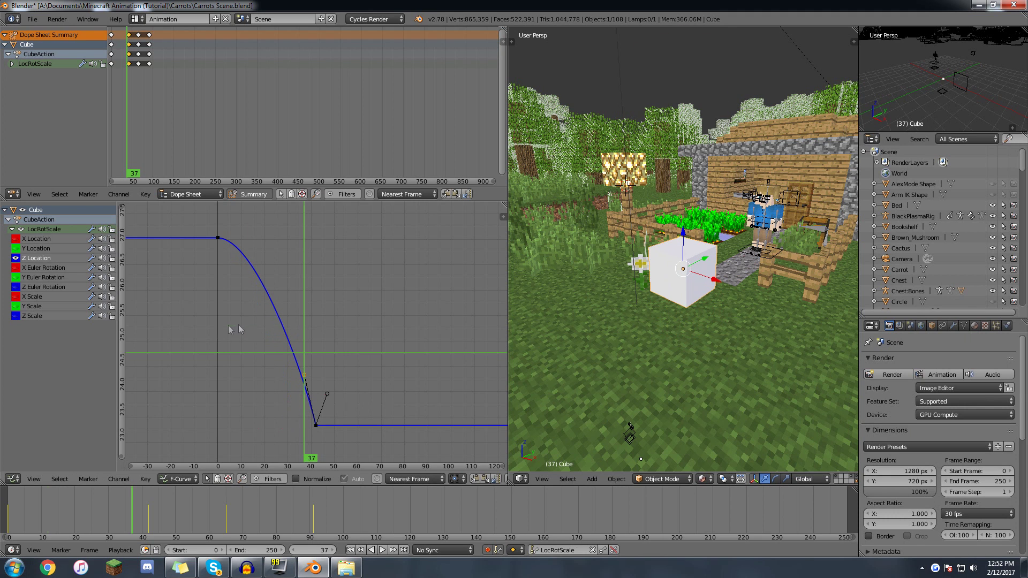
{"action": "key", "text": "shift+Left"}
{"action": "key", "text": "alt+a"}
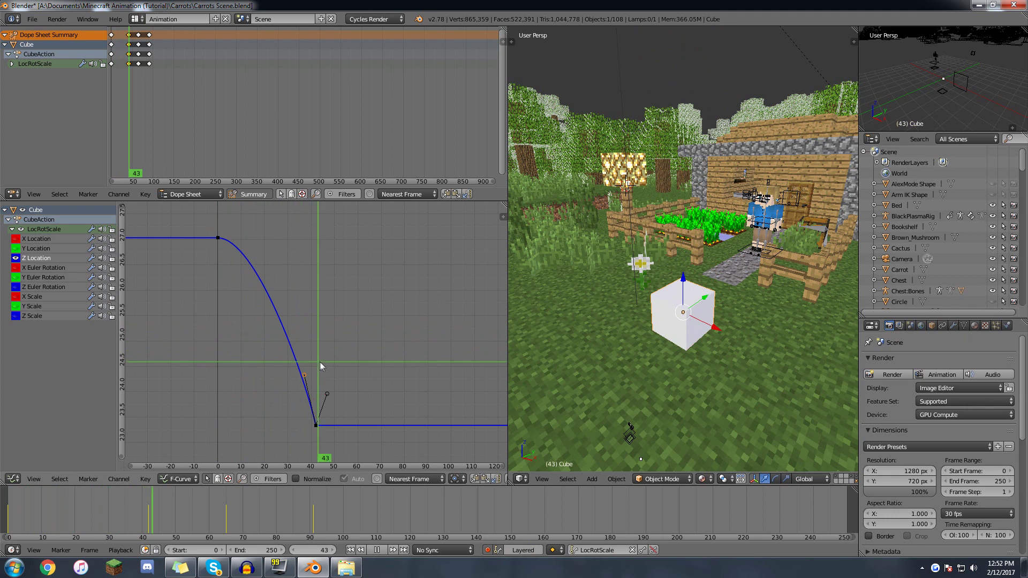
{"action": "key", "text": "Escape"}
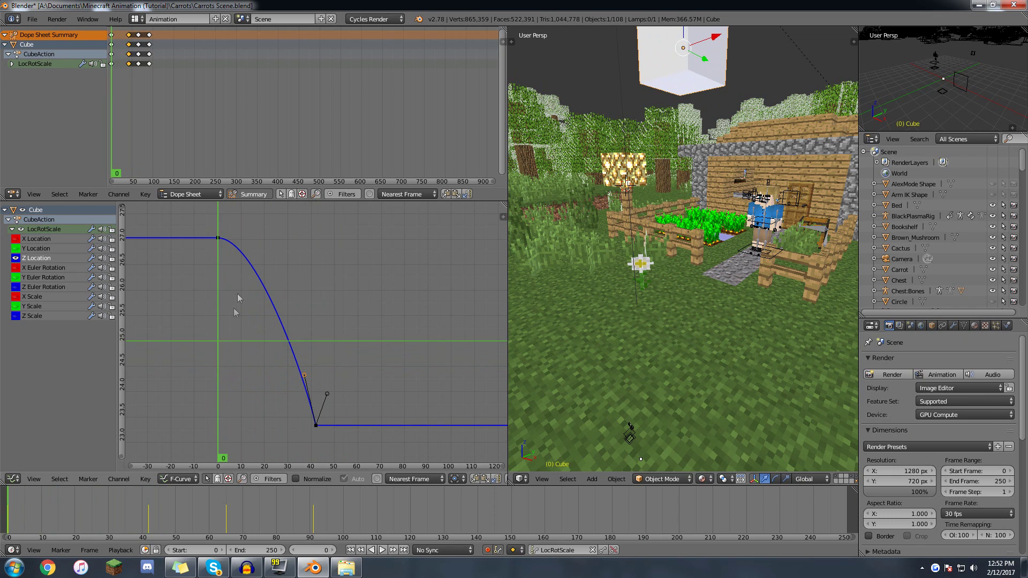
- Replay and scrub the cube's fall to examine how the Z Location curve accelerates toward the landing
{"action": "middle_click_drag", "start_coordinate": [236, 286], "coordinate": [224, 326], "text": "ctrl"}
{"action": "key", "text": "alt+a"}
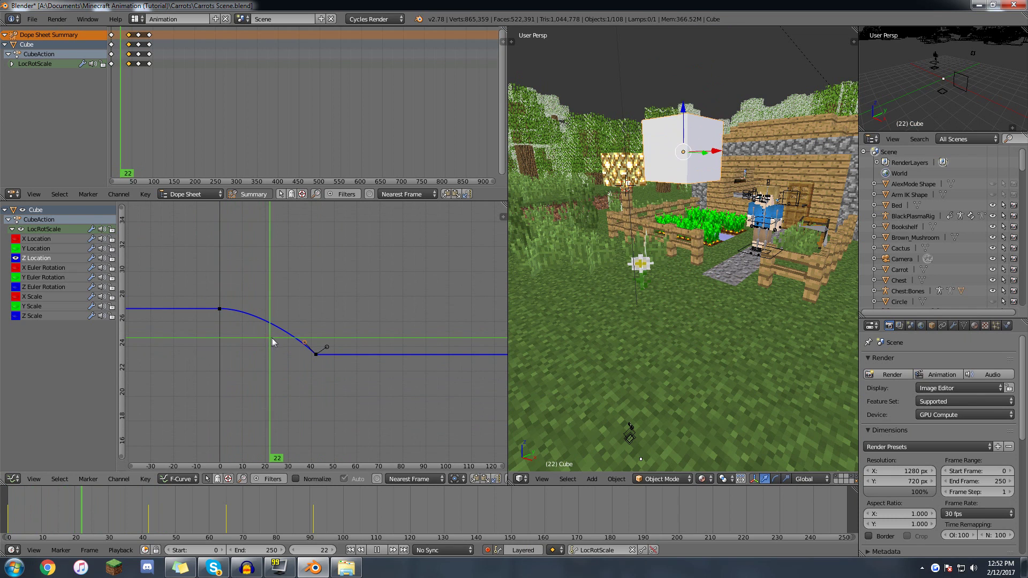
{"action": "key", "text": "alt+a"}
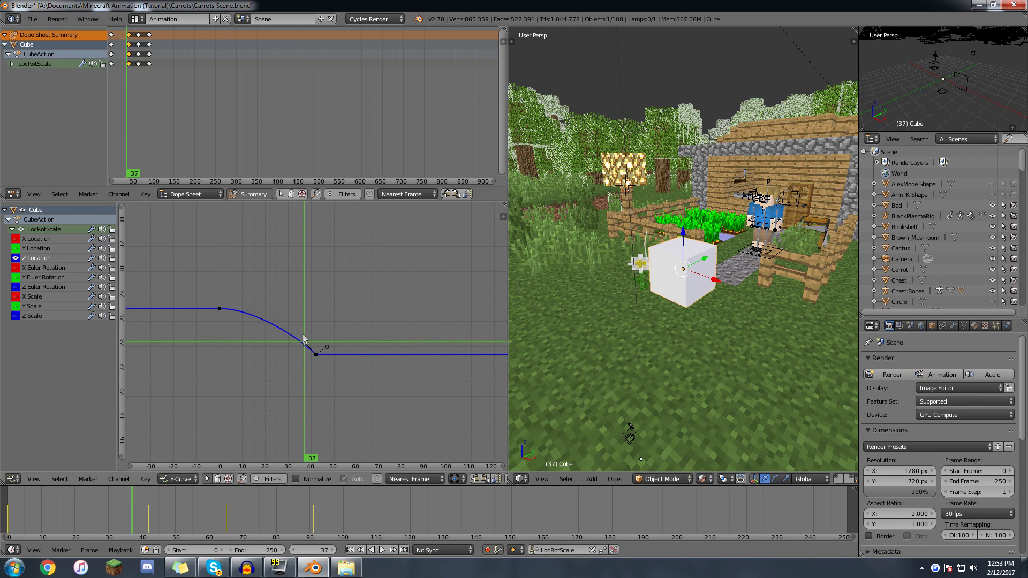
{"action": "left_click_drag", "start_coordinate": [223, 351], "coordinate": [312, 354]}
{"action": "middle_click_drag", "start_coordinate": [294, 303], "coordinate": [314, 352], "text": "ctrl"}
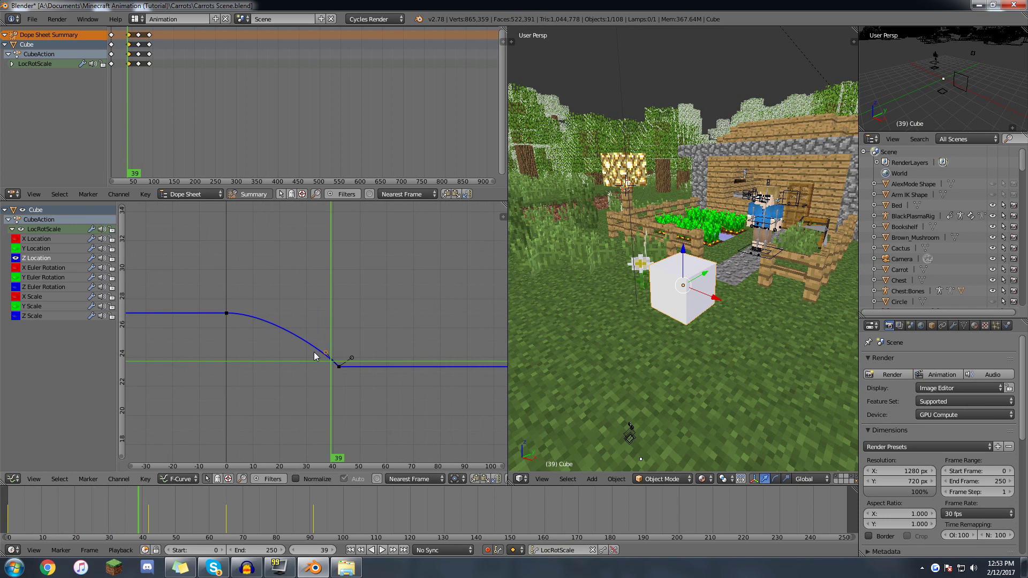
{"action": "key", "text": "a"}
{"action": "left_click", "coordinate": [218, 318]}
{"action": "key", "text": "alt+a"}
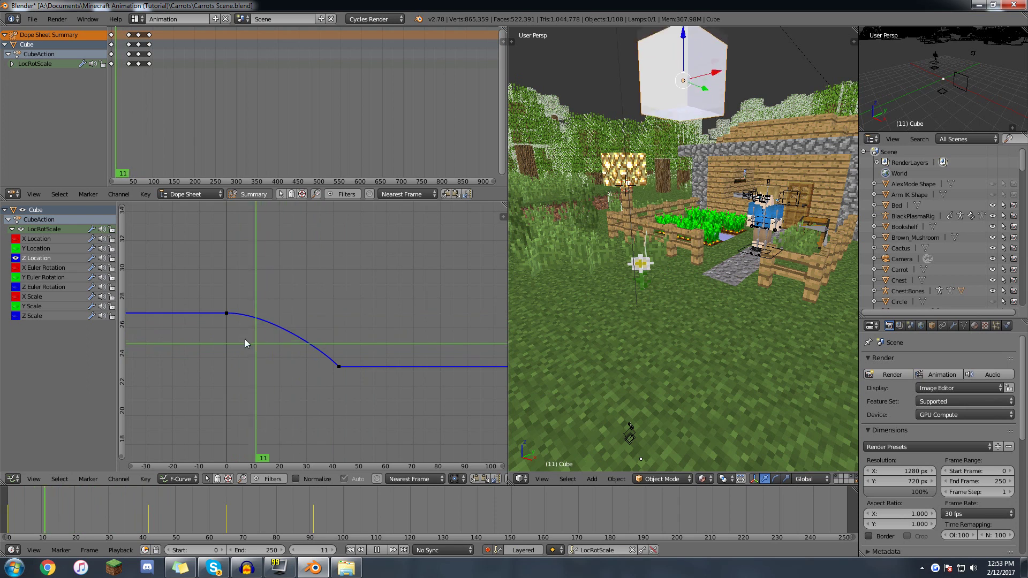
{"action": "key", "text": "alt+a"}
- Box-select the remaining Z Location keyframes, examine the fall curve up close and clear the selection
{"action": "key", "text": "a"}
{"action": "key", "text": "a"}
{"action": "key", "text": "b"}
{"action": "left_click_drag", "start_coordinate": [360, 400], "coordinate": [216, 305]}
{"action": "scroll", "coordinate": [292, 349], "scroll_direction": "up", "scroll_amount": 4}
{"action": "scroll", "coordinate": [293, 348], "scroll_direction": "up", "scroll_amount": 2}
{"action": "scroll", "coordinate": [300, 337], "scroll_direction": "down", "scroll_amount": 1}
{"action": "key", "text": "a"}
{"action": "middle_click_drag", "start_coordinate": [302, 313], "coordinate": [248, 307]}
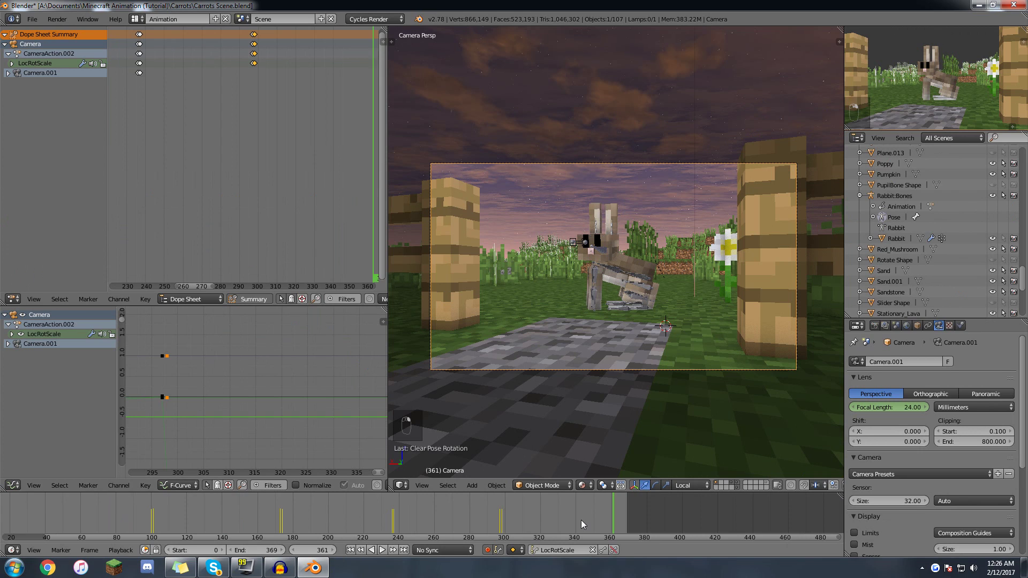
- Scrub and play through the camera shots to review the animation of the character and the rabbit
{"action": "left_click_drag", "start_coordinate": [413, 495], "coordinate": [213, 541]}
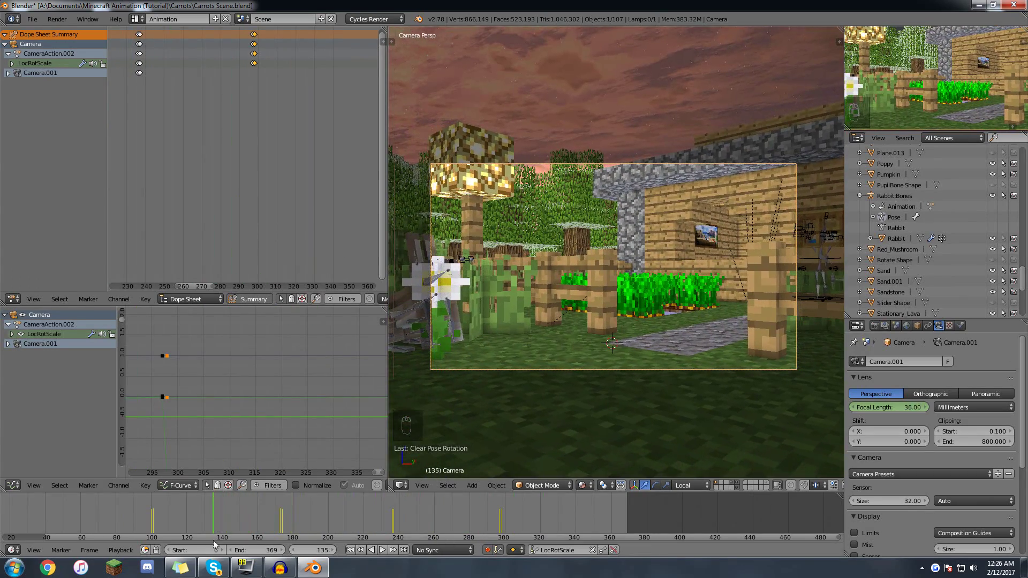
{"action": "scroll", "coordinate": [217, 539], "scroll_direction": "down", "scroll_amount": 6}
{"action": "left_click_drag", "start_coordinate": [148, 519], "coordinate": [516, 496]}
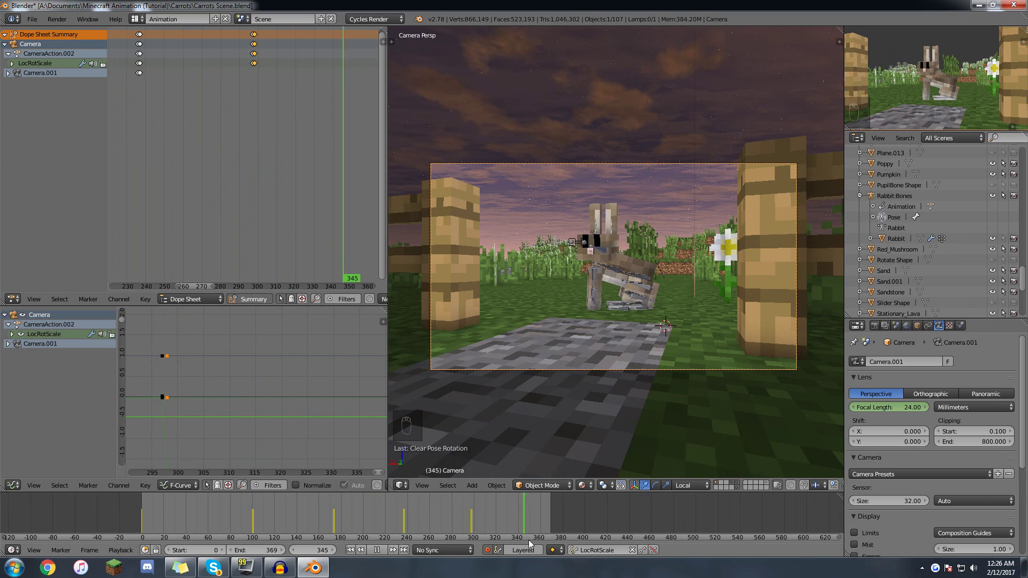
{"action": "key", "text": "alt+a"}
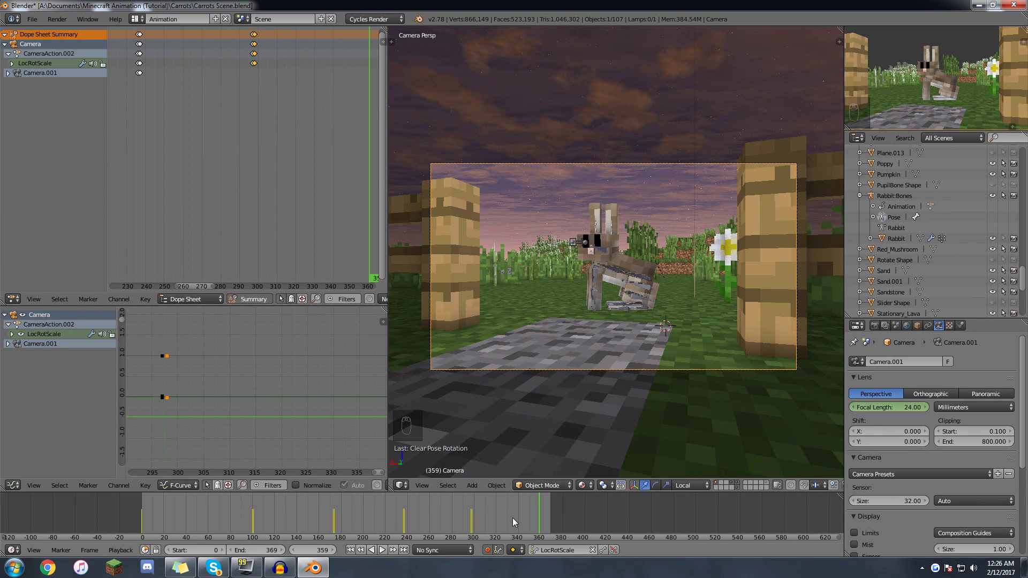
{"action": "key", "text": "shift+alt+a"}
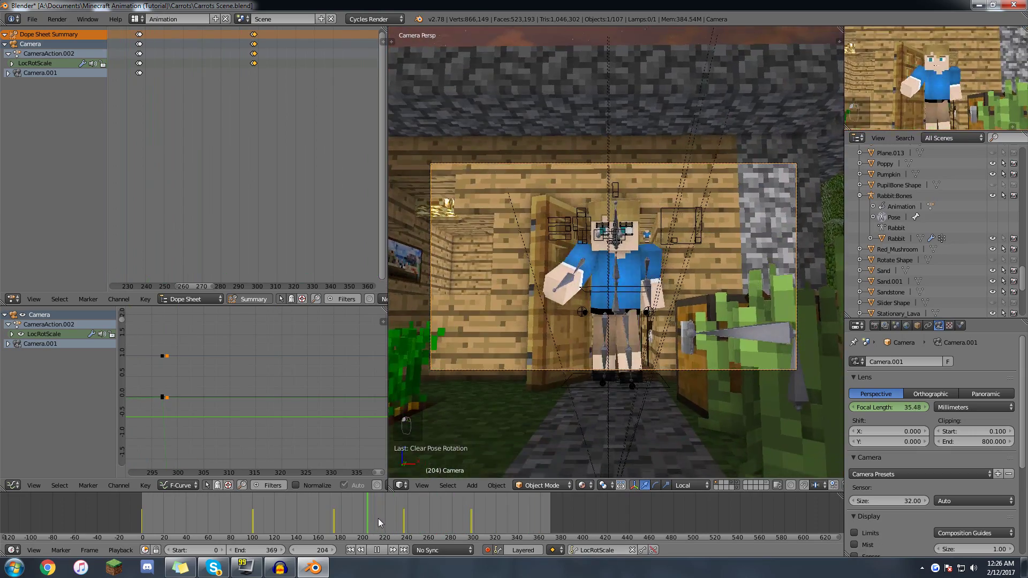
{"action": "key", "text": "alt+a"}
- Move to frame 228, view the character beside the door and turn off automatic keyframe insertion
{"action": "mouse_move", "coordinate": [403, 514]}
{"action": "left_mouse_down"}
{"action": "mouse_move", "coordinate": [453, 508]}
{"action": "mouse_move", "coordinate": [394, 513]}
{"action": "left_mouse_up"}
{"action": "middle_click_drag", "start_coordinate": [546, 394], "coordinate": [598, 366]}
{"action": "scroll", "coordinate": [558, 403], "scroll_direction": "down", "scroll_amount": 2}
{"action": "scroll", "coordinate": [607, 351], "scroll_direction": "up", "scroll_amount": 4}
{"action": "scroll", "coordinate": [592, 349], "scroll_direction": "up", "scroll_amount": 2}
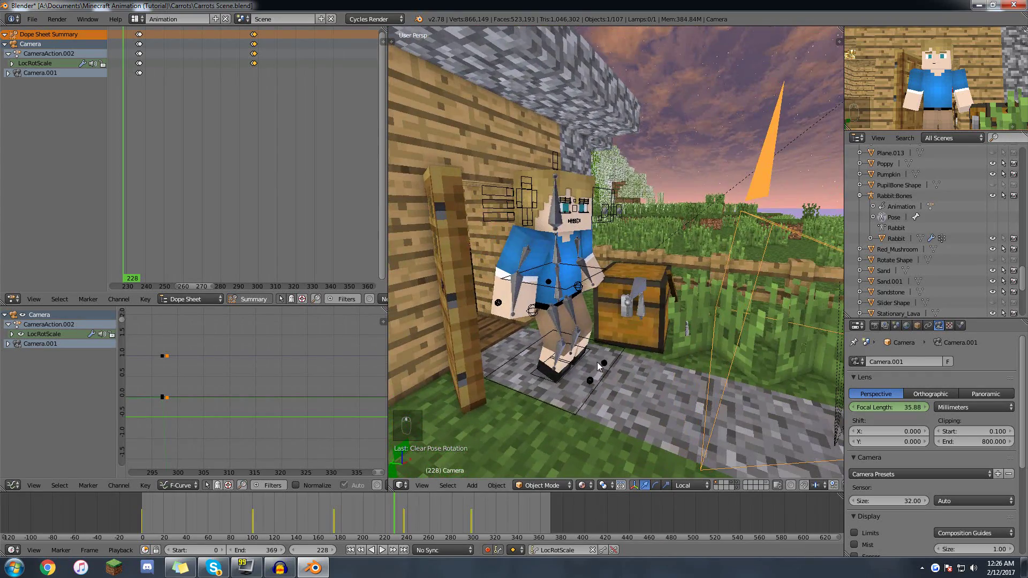
{"action": "left_click", "coordinate": [488, 550]}
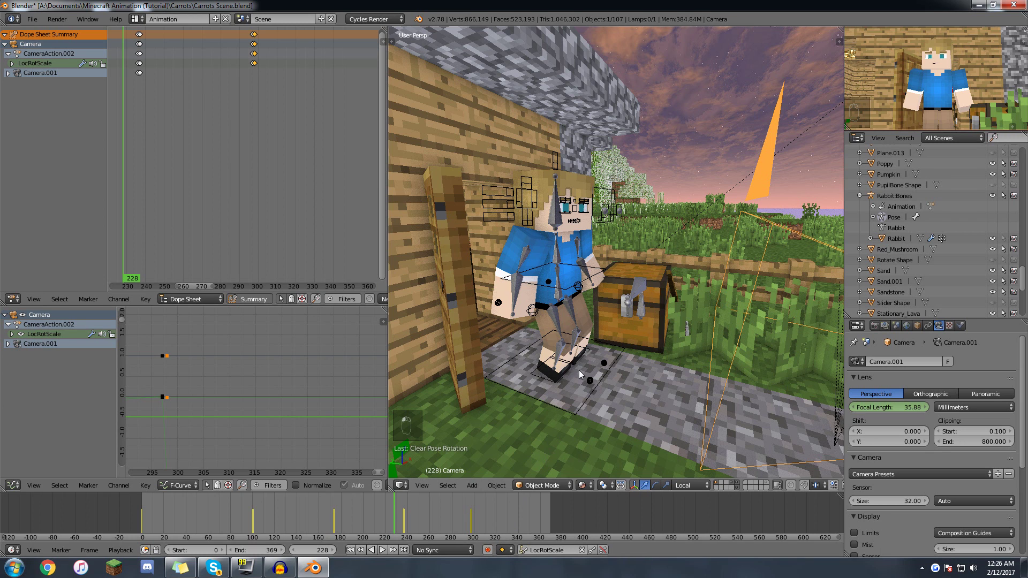
- Deselect everything, append a carrot model to the scene and return to the camera's view of the character
{"action": "middle_click_drag", "start_coordinate": [590, 376], "coordinate": [606, 387]}
{"action": "key", "text": "a"}
{"action": "scroll", "coordinate": [605, 387], "scroll_direction": "down", "scroll_amount": 2}
{"action": "middle_click_drag", "start_coordinate": [621, 334], "coordinate": [616, 374]}
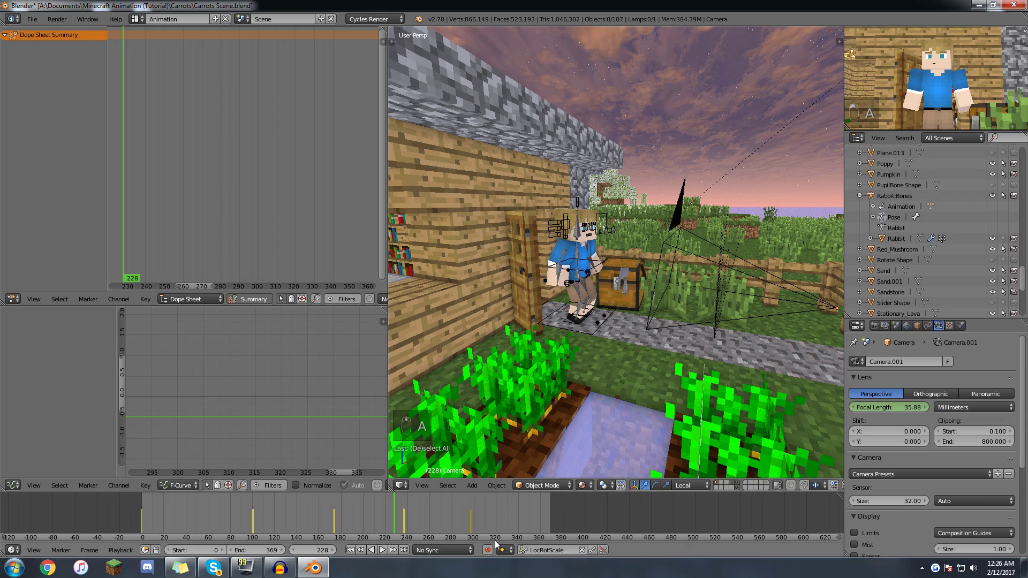
{"action": "middle_click_drag", "start_coordinate": [581, 342], "coordinate": [527, 364]}
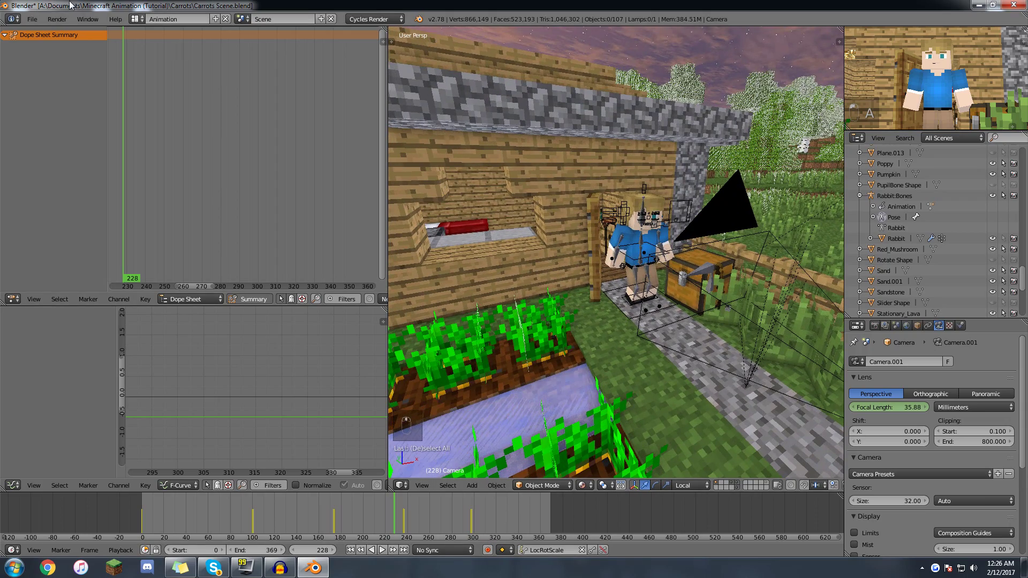
{"action": "left_click", "coordinate": [31, 20]}
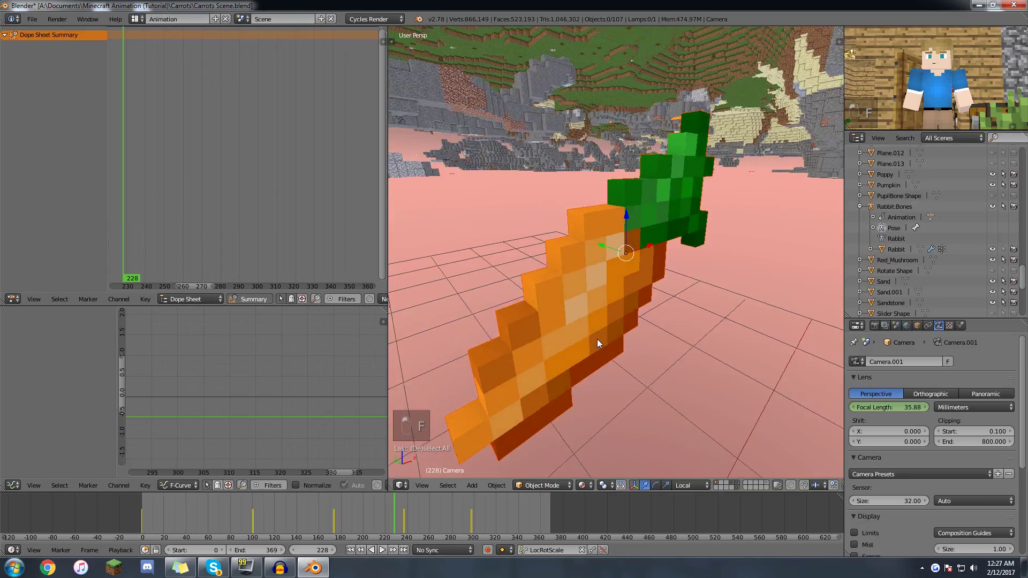
{"action": "scroll", "coordinate": [598, 310], "scroll_direction": "down", "scroll_amount": 3}
{"action": "key", "text": "KP_0"}
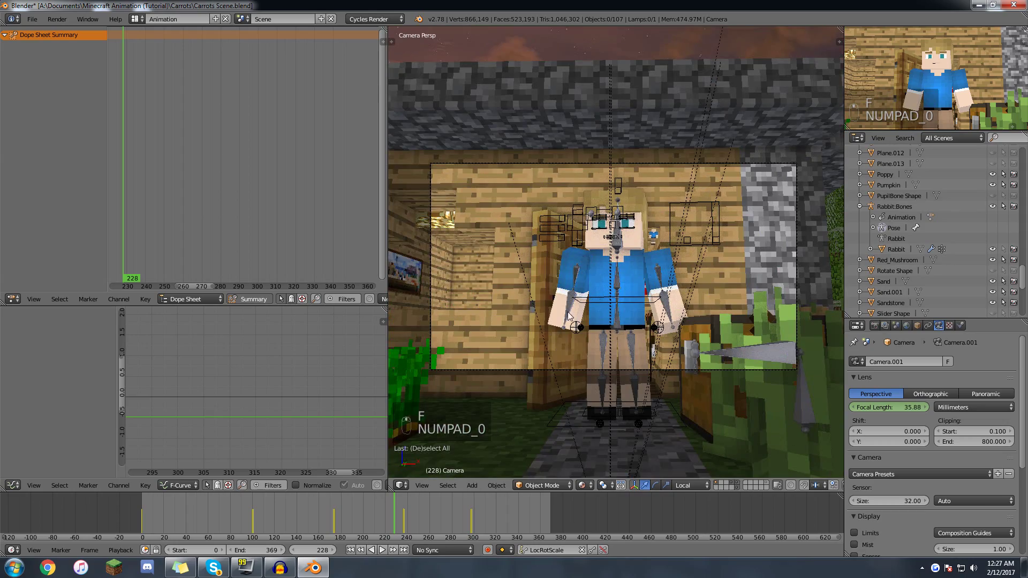
- Snap the carrot to the 3D cursor beside the character's right hand and frame it up close
{"action": "key", "text": "shift+s"}
{"action": "left_click", "coordinate": [556, 353]}
{"action": "key", "text": "f"}
{"action": "key", "text": "f"}
{"action": "middle_click_drag", "start_coordinate": [571, 358], "coordinate": [616, 301]}
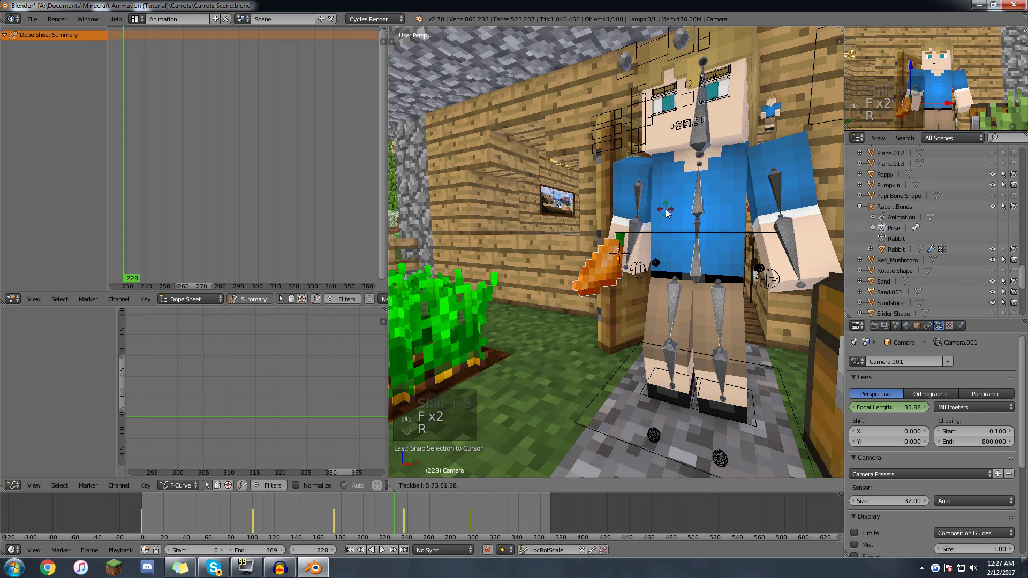
- Rotate the carrot freely to lay it across the character's right hand
{"action": "key", "text": "r"}
{"action": "left_click", "coordinate": [686, 211]}
{"action": "key", "text": "r"}
{"action": "key", "text": "r"}
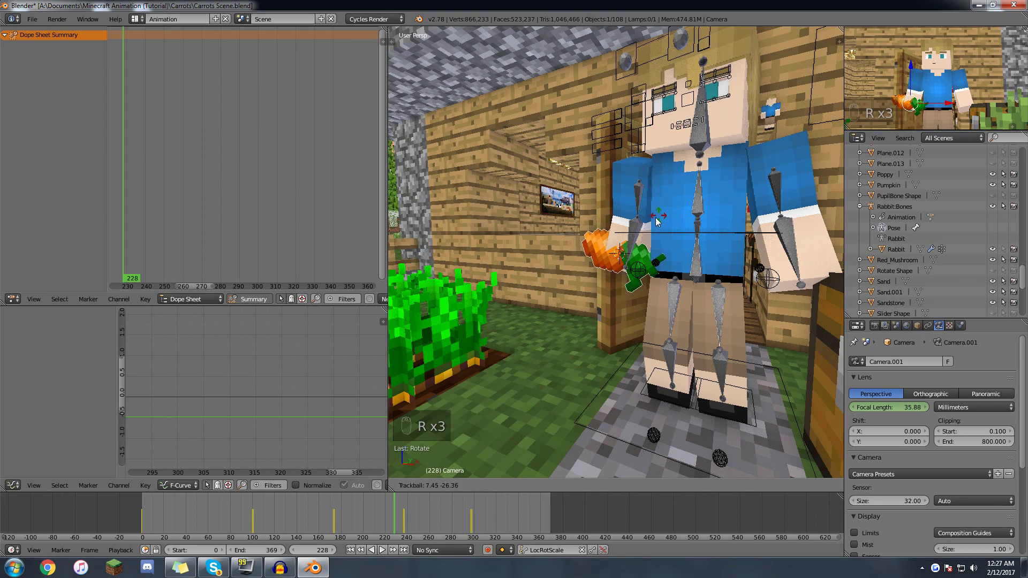
{"action": "left_click", "coordinate": [667, 230]}
- Scale the carrot to fit the hand, then fine-tune its position and rotation in the character's grip
{"action": "key", "text": "s"}
{"action": "left_click", "coordinate": [679, 194]}
{"action": "middle_click_drag", "start_coordinate": [679, 194], "coordinate": [618, 245]}
{"action": "key", "text": "g"}
{"action": "left_click", "coordinate": [666, 233]}
{"action": "key", "text": "r"}
{"action": "key", "text": "r"}
{"action": "left_click", "coordinate": [718, 213]}
- Switch the character's rig to Pose Mode, clear the bone selection and select the Bottom Arm R bone
{"action": "right_click", "coordinate": [596, 256]}
{"action": "middle_click_drag", "start_coordinate": [691, 199], "coordinate": [652, 202]}
{"action": "key", "text": "ctrl+Tab"}
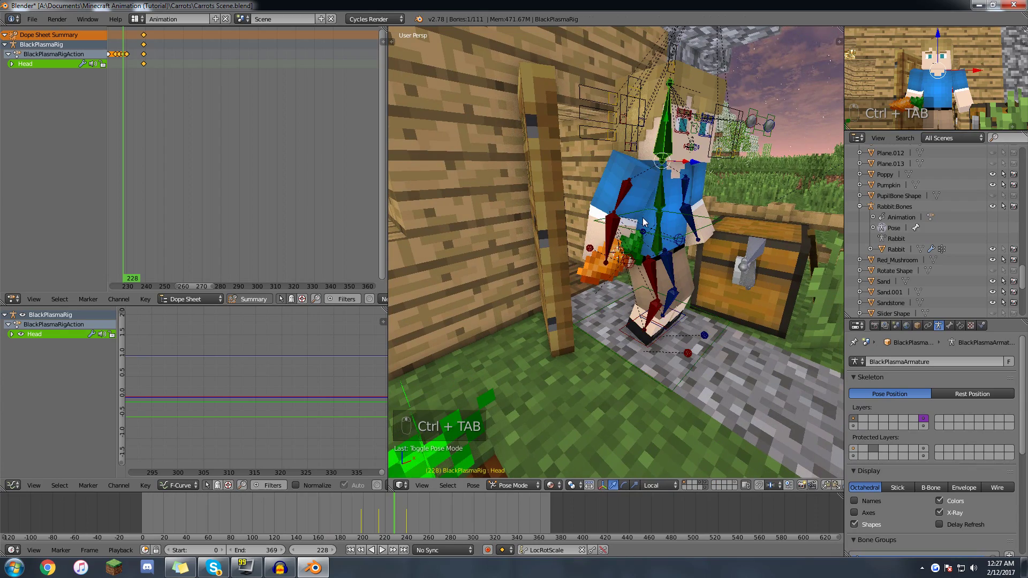
{"action": "middle_click_drag", "start_coordinate": [653, 250], "coordinate": [685, 214]}
{"action": "key", "text": "a"}
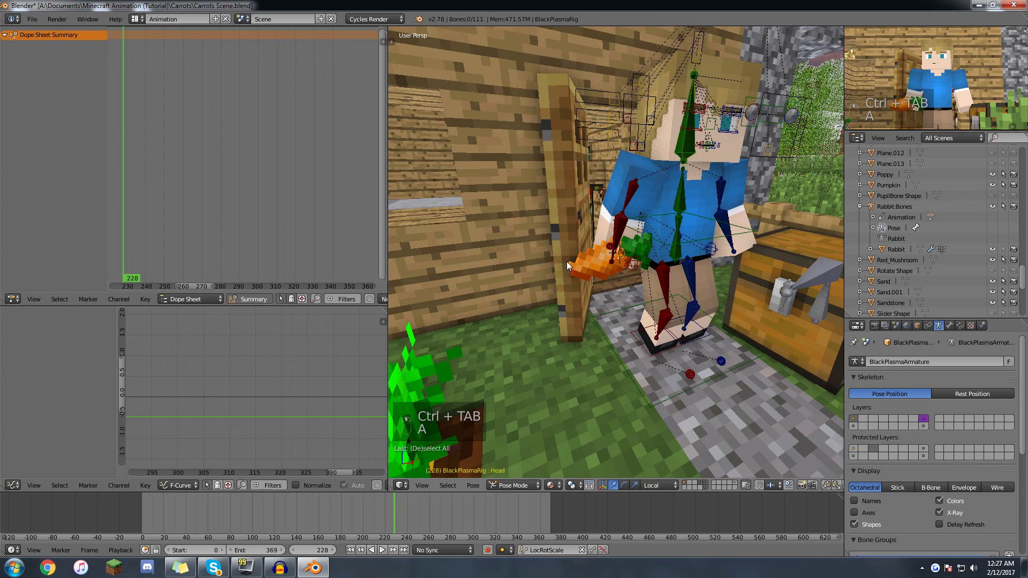
{"action": "mouse_move", "coordinate": [587, 276]}
{"action": "middle_mouse_down"}
{"action": "mouse_move", "coordinate": [599, 267]}
{"action": "mouse_move", "coordinate": [588, 274]}
{"action": "middle_mouse_up"}
{"action": "right_click", "coordinate": [609, 247]}
{"action": "right_click", "coordinate": [623, 236]}
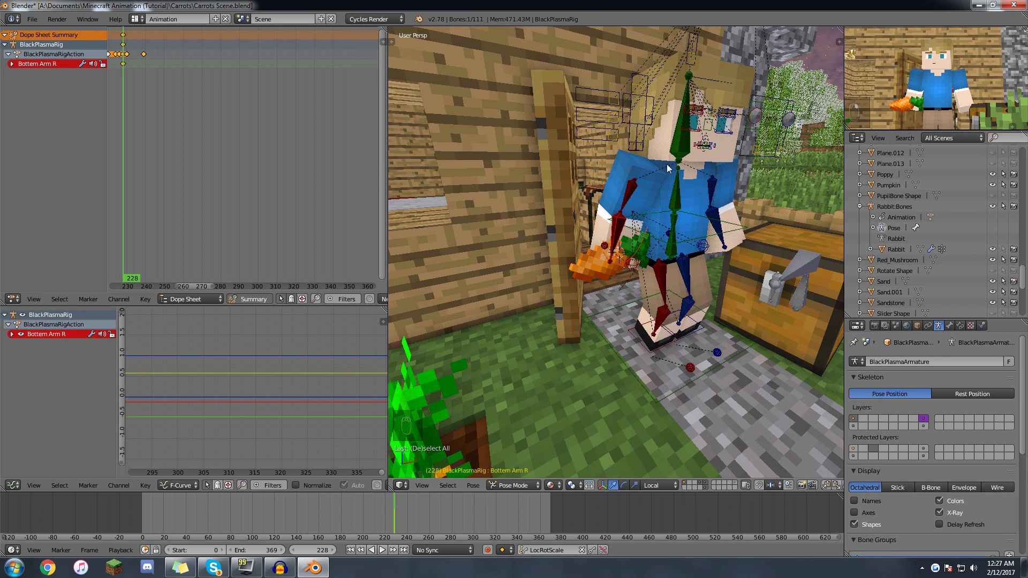
- Parent the carrot to the Bottom Arm R bone with the Bone option
{"action": "right_click", "coordinate": [583, 263]}
{"action": "middle_click_drag", "start_coordinate": [583, 262], "coordinate": [621, 274]}
{"action": "scroll", "coordinate": [590, 257], "scroll_direction": "up", "scroll_amount": 2}
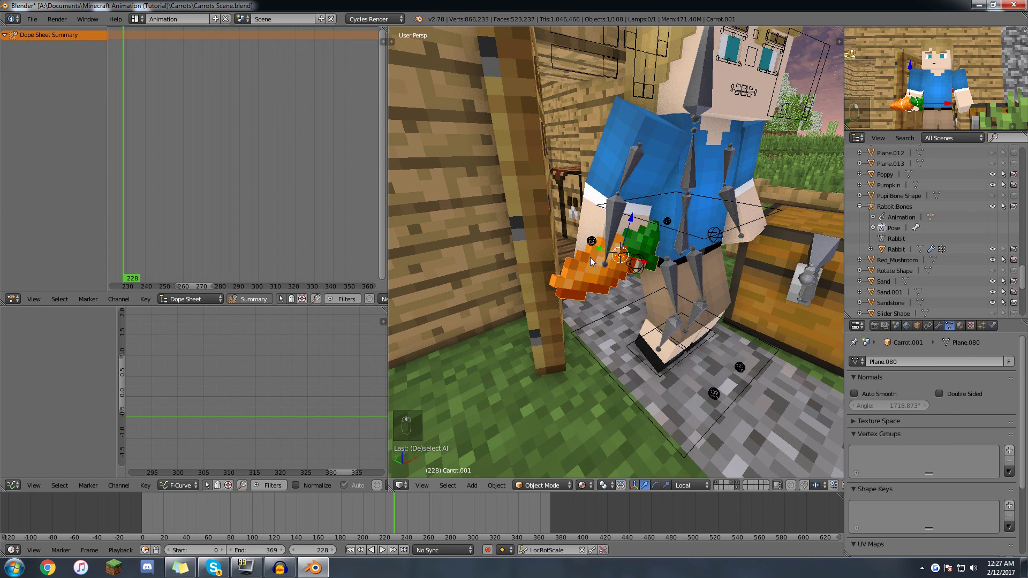
{"action": "right_click", "coordinate": [611, 234]}
{"action": "middle_click_drag", "start_coordinate": [599, 259], "coordinate": [591, 224]}
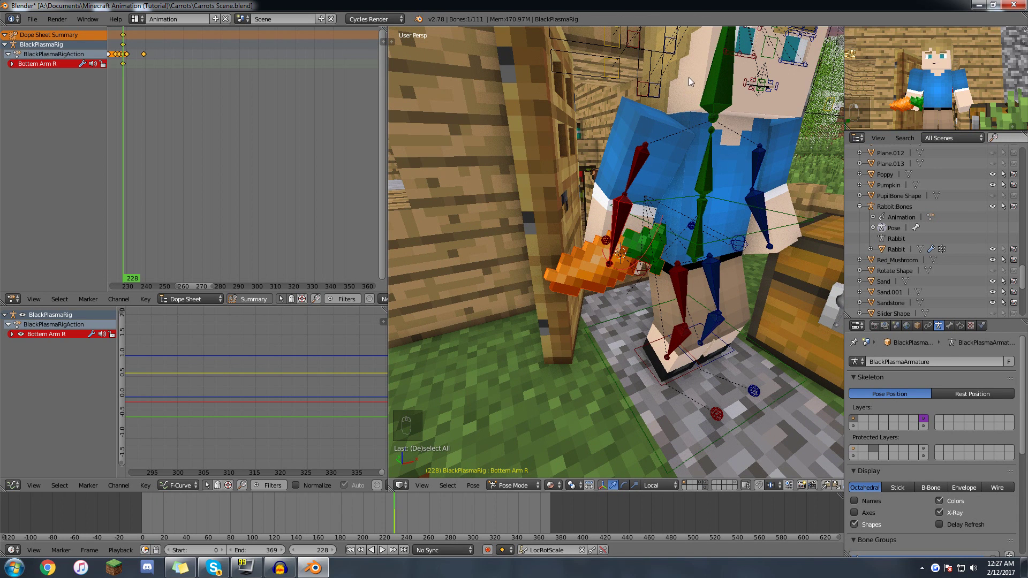
{"action": "middle_click_drag", "start_coordinate": [619, 248], "coordinate": [587, 265]}
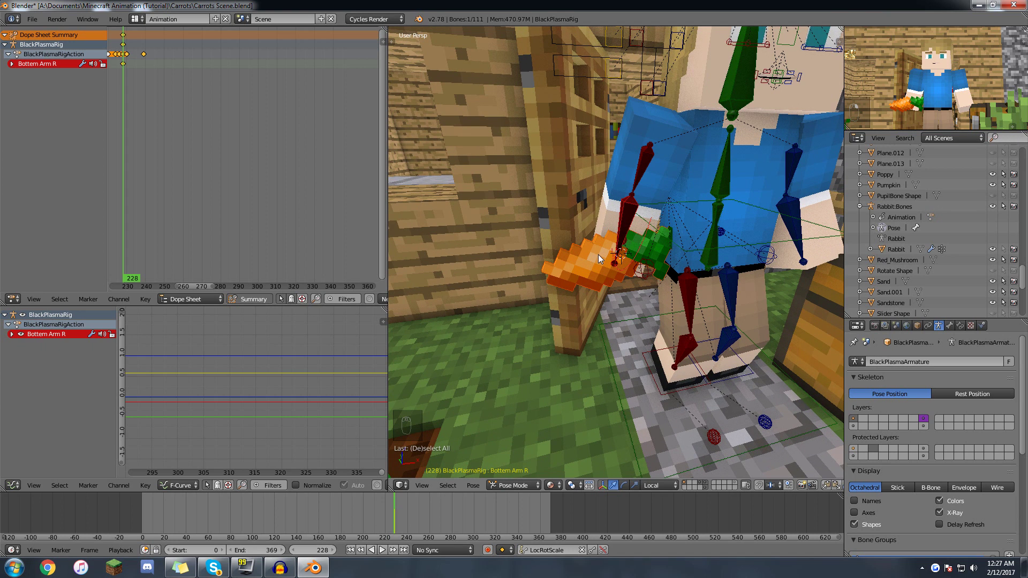
{"action": "key", "text": "ctrl+p"}
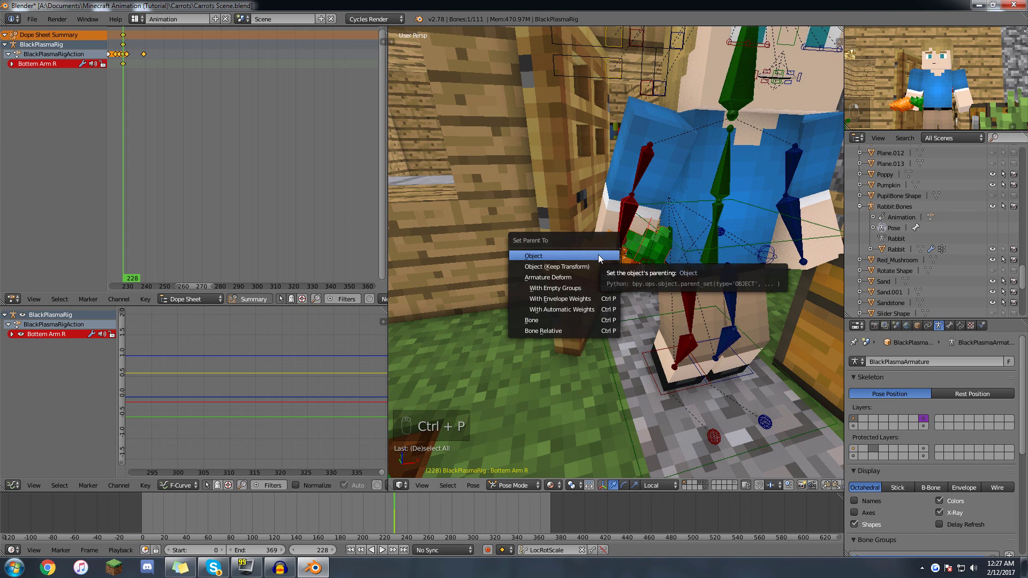
{"action": "left_click", "coordinate": [557, 322]}
- Try rotating the Top Arm R bone freely and about its local X axis to test the carrot's parenting
{"action": "middle_click_drag", "start_coordinate": [565, 326], "coordinate": [613, 210]}
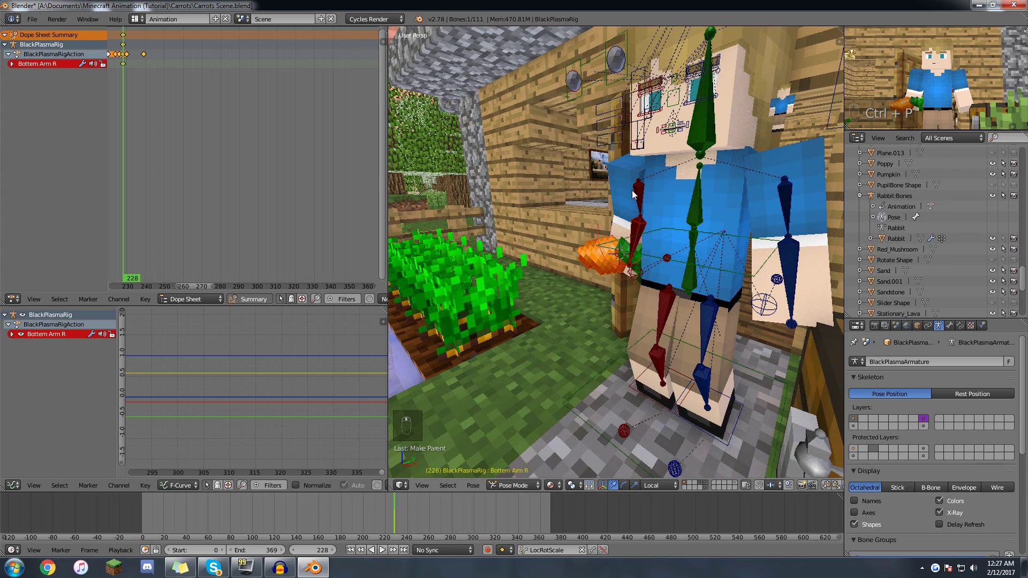
{"action": "right_click", "coordinate": [634, 193]}
{"action": "key", "text": "r"}
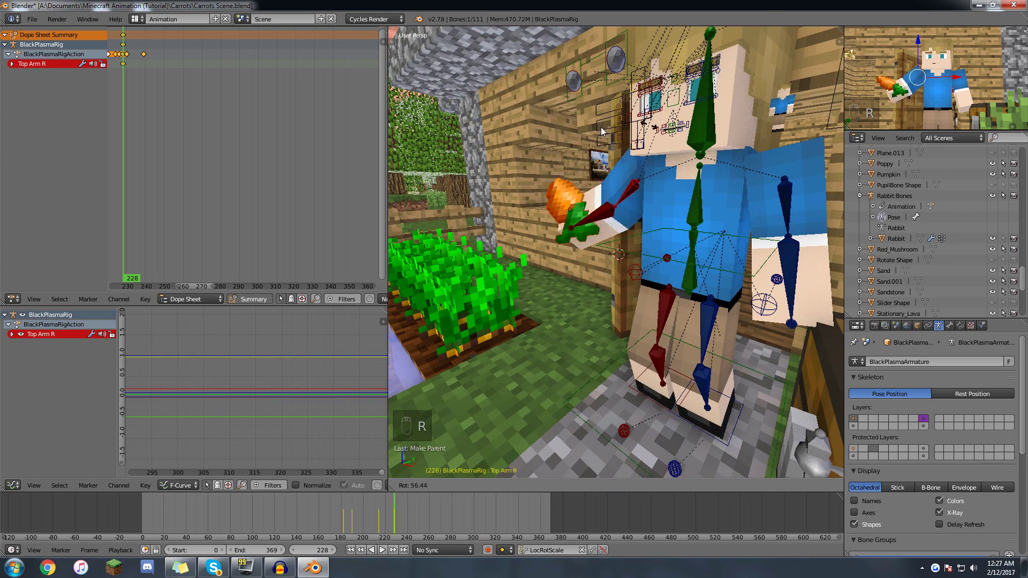
{"action": "right_click", "coordinate": [668, 157]}
{"action": "middle_click_drag", "start_coordinate": [577, 187], "coordinate": [638, 129]}
{"action": "key", "text": "r"}
{"action": "key", "text": "x"}
{"action": "key", "text": "x"}
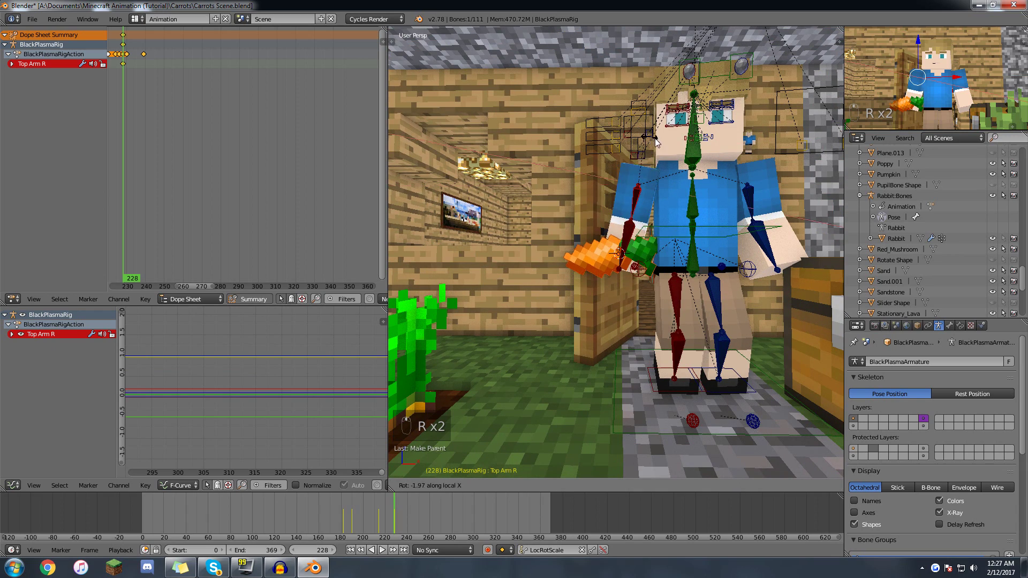
{"action": "right_click", "coordinate": [654, 185]}
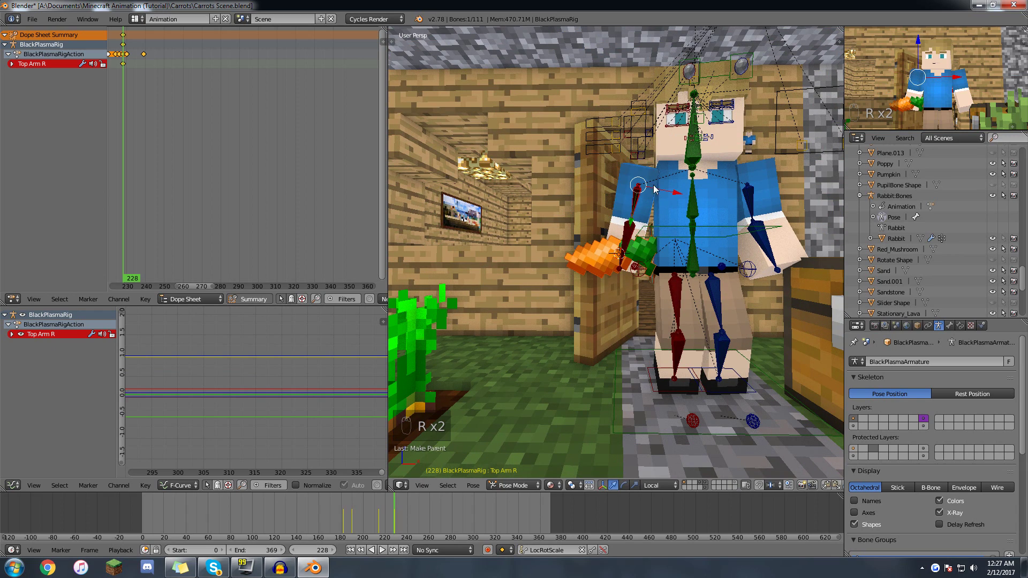
- In camera view, advance to frame 358, turn automatic keyframing on and keyframe the camera on the rabbit shot
{"action": "scroll", "coordinate": [621, 193], "scroll_direction": "down", "scroll_amount": 4}
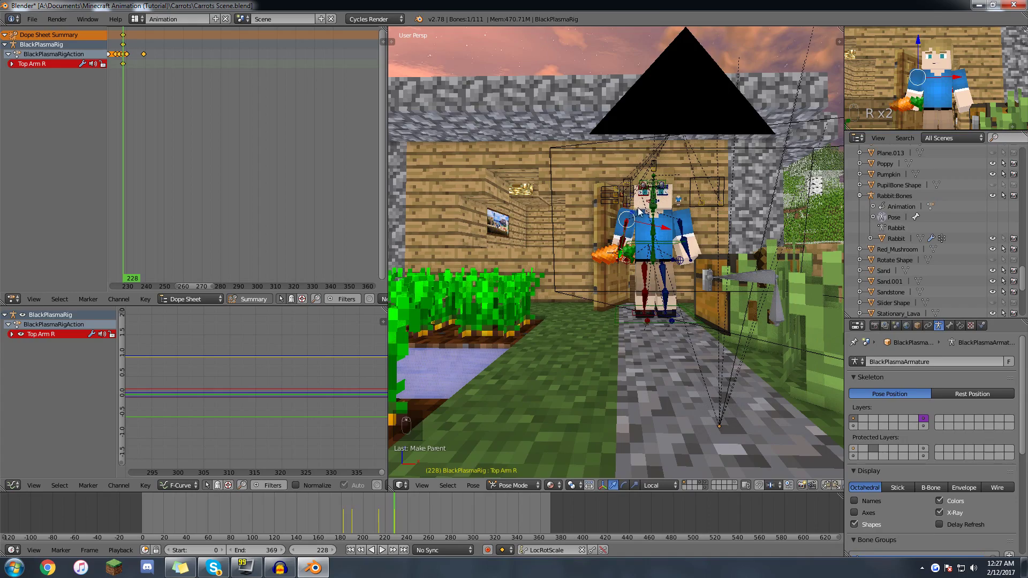
{"action": "key", "text": "KP_0"}
{"action": "scroll", "coordinate": [506, 358], "scroll_direction": "up", "scroll_amount": 3}
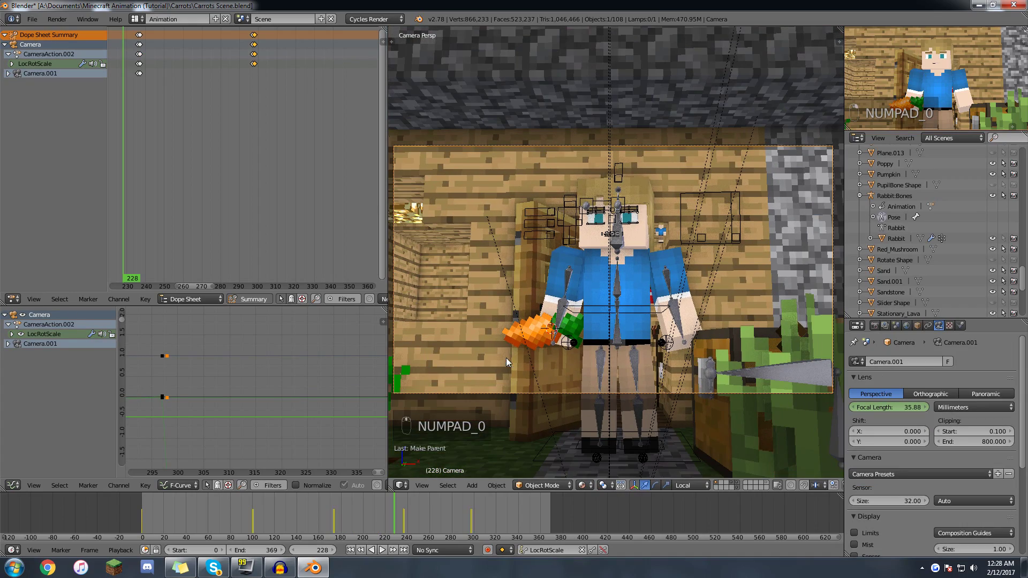
{"action": "key", "text": "alt+a"}
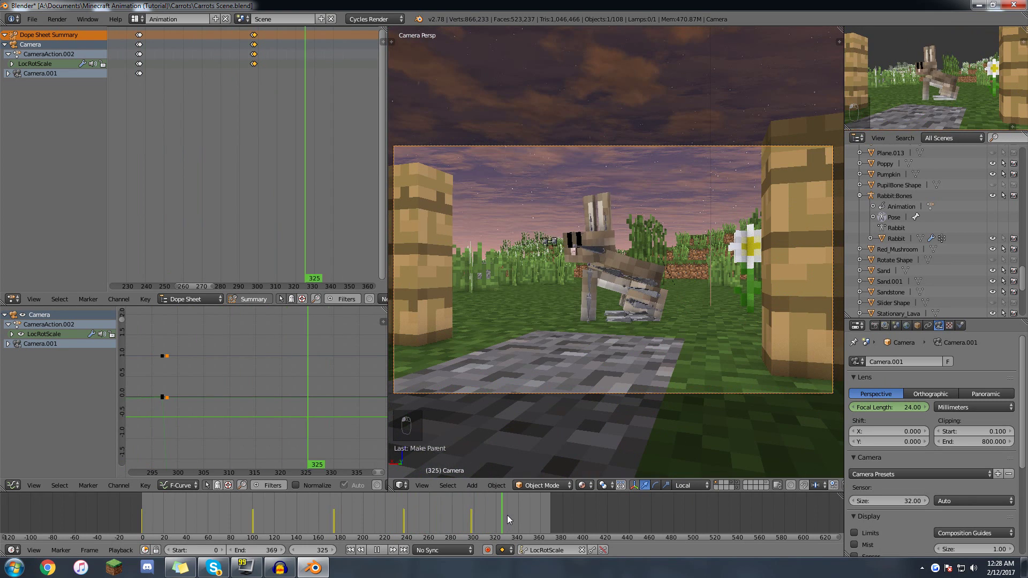
{"action": "key", "text": "alt+a"}
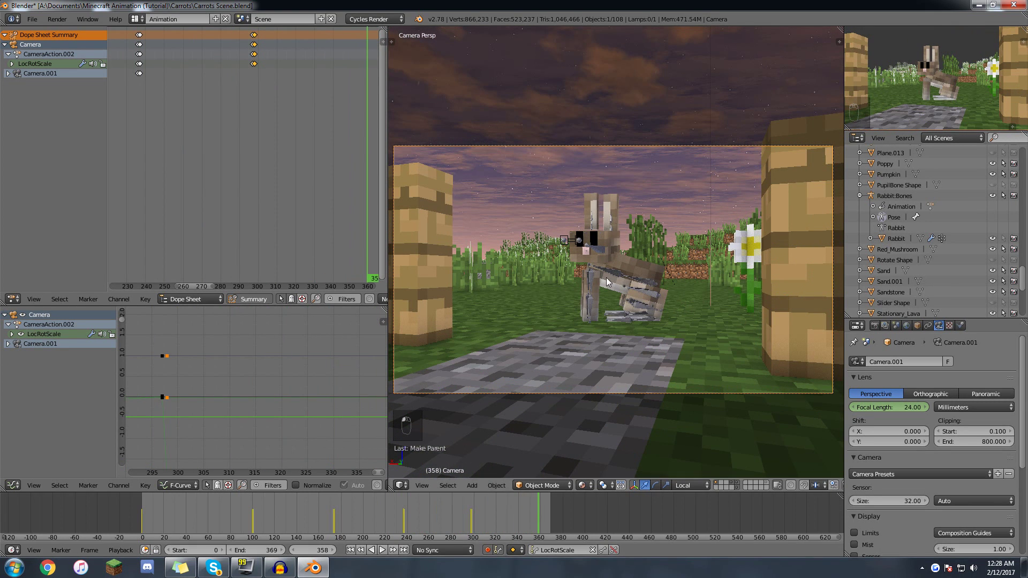
{"action": "key", "text": "shift+f"}
{"action": "left_click", "coordinate": [592, 419]}
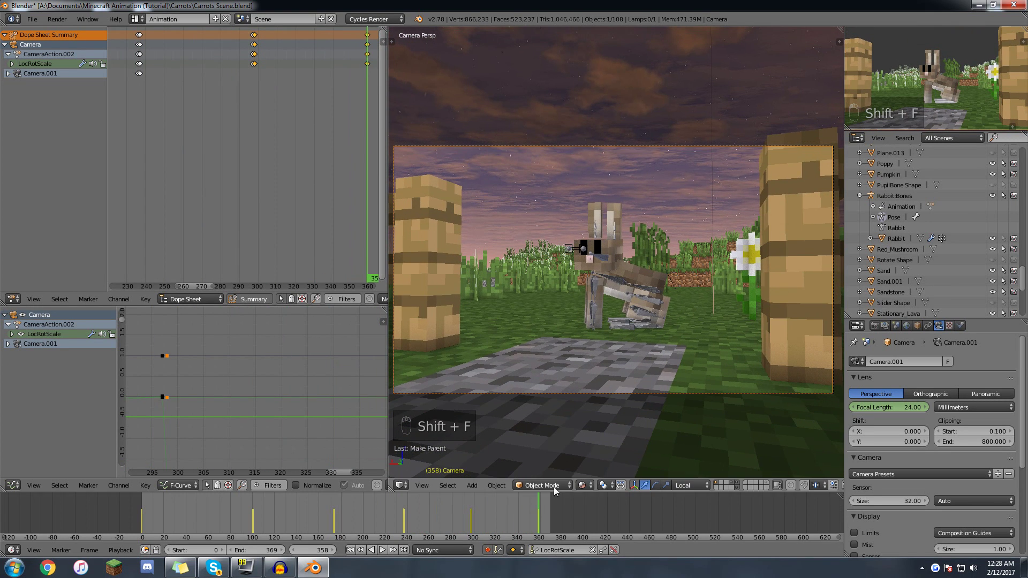
- At frame 359, fly the camera to a new shot of the character holding the carrot in front of the door
{"action": "middle_click_drag", "start_coordinate": [533, 510], "coordinate": [515, 509]}
{"action": "key", "text": "Right"}
{"action": "key", "text": "shift+f"}
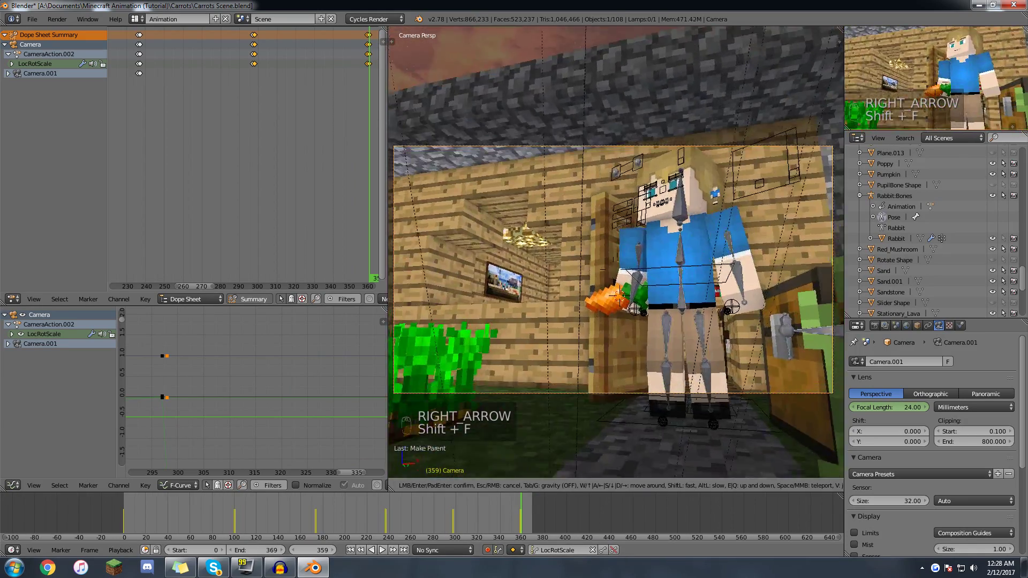
{"action": "left_click", "coordinate": [598, 242]}
{"action": "key", "text": "shift+f"}
{"action": "key", "text": "s"}
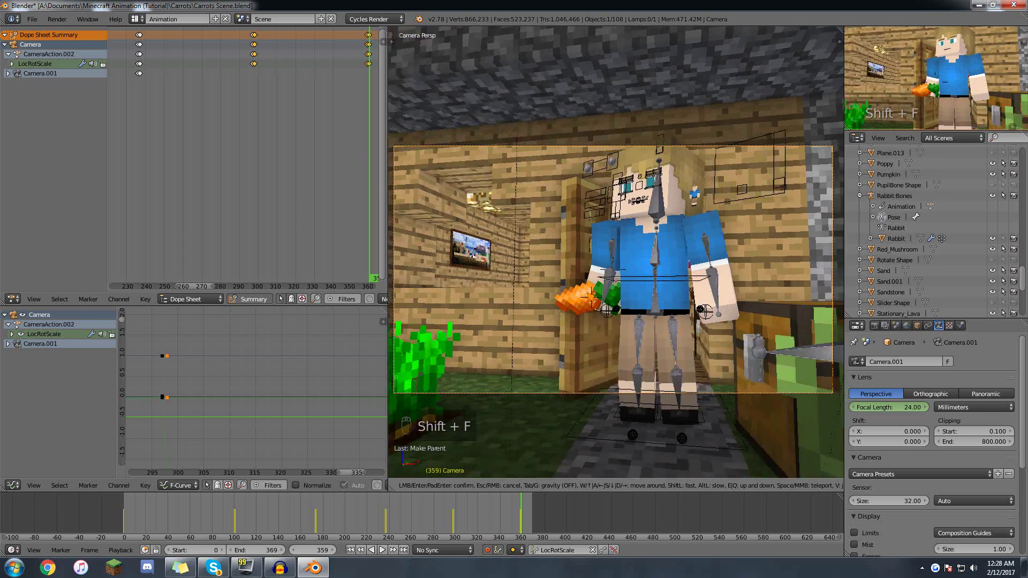
{"action": "left_click", "coordinate": [613, 244]}
- Clear the Head bone's rotation at frame 359, then rotate the head to tilt it downward
{"action": "right_click", "coordinate": [651, 242]}
{"action": "key", "text": "alt+r"}
{"action": "key", "text": "r"}
{"action": "key", "text": "r"}
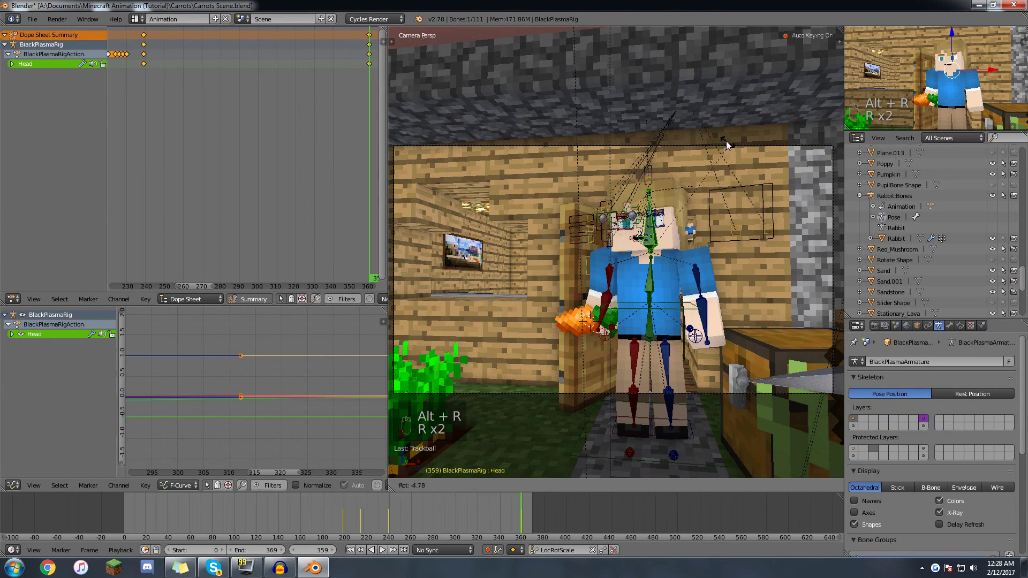
{"action": "left_click", "coordinate": [664, 288]}
- Extend the animation's end frame to 513 and rotate the Top Arm R bone outward at frame 359
{"action": "middle_click_drag", "start_coordinate": [541, 518], "coordinate": [436, 517]}
{"action": "right_click", "coordinate": [609, 280]}
{"action": "scroll", "coordinate": [423, 519], "scroll_direction": "up", "scroll_amount": 8}
{"action": "key", "text": "r"}
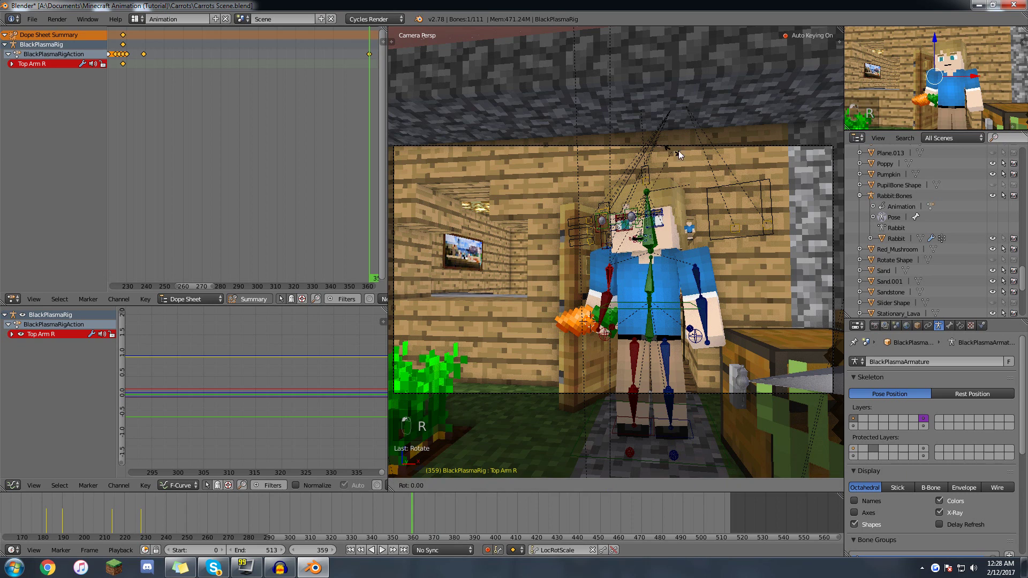
{"action": "left_click", "coordinate": [681, 151]}
{"action": "key", "text": "r"}
{"action": "key", "text": "r"}
{"action": "left_click", "coordinate": [643, 160]}
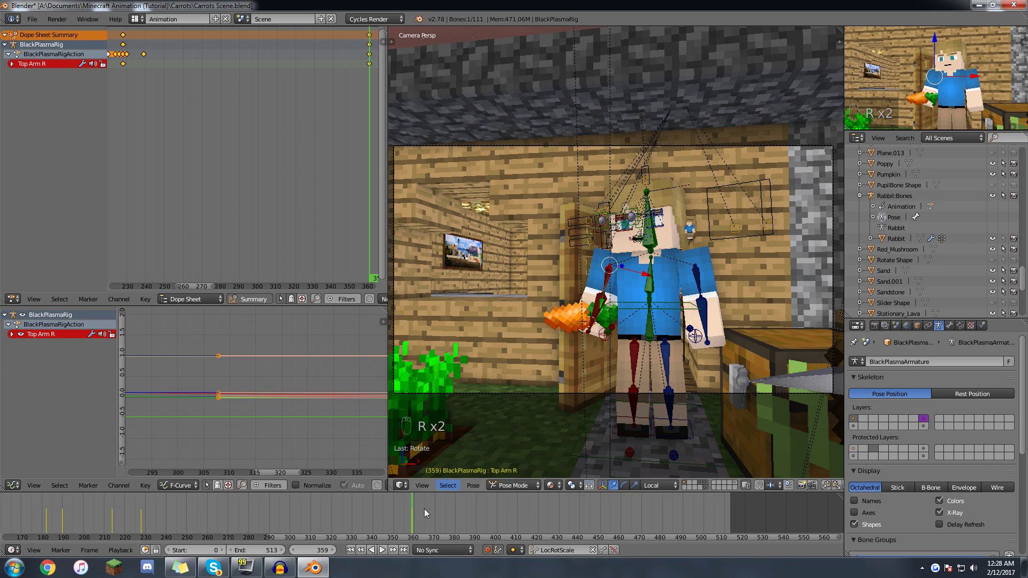
- Move to frame 369 and rotate the Top Arm R bone to bring the carrot inward against the body
{"action": "scroll", "coordinate": [417, 513], "scroll_direction": "up", "scroll_amount": 4}
{"action": "scroll", "coordinate": [404, 515], "scroll_direction": "up", "scroll_amount": 2}
{"action": "key", "text": "alt+a"}
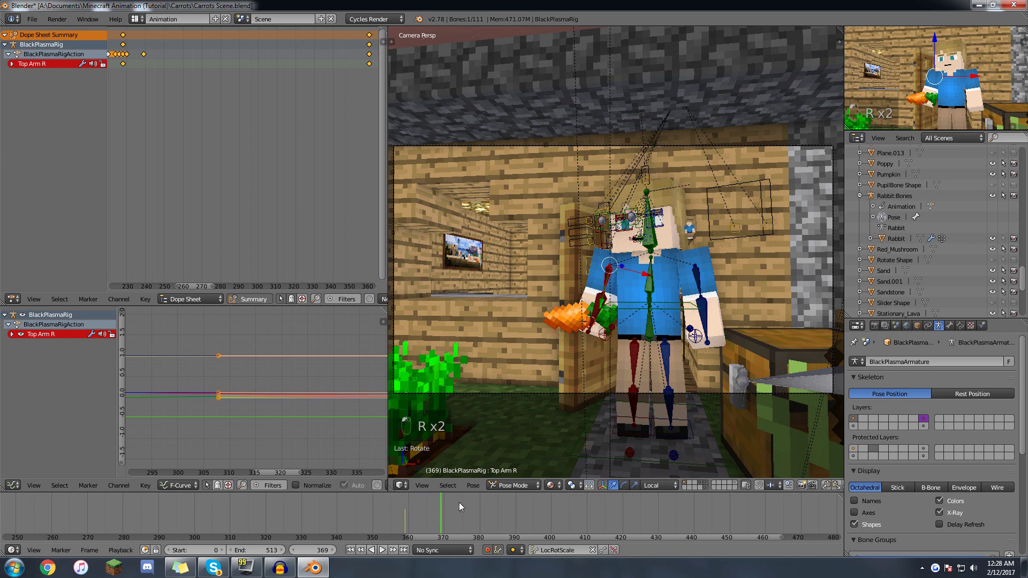
{"action": "key", "text": "r"}
{"action": "left_click", "coordinate": [662, 137]}
{"action": "key", "text": "r"}
{"action": "key", "text": "r"}
{"action": "left_click", "coordinate": [672, 187]}
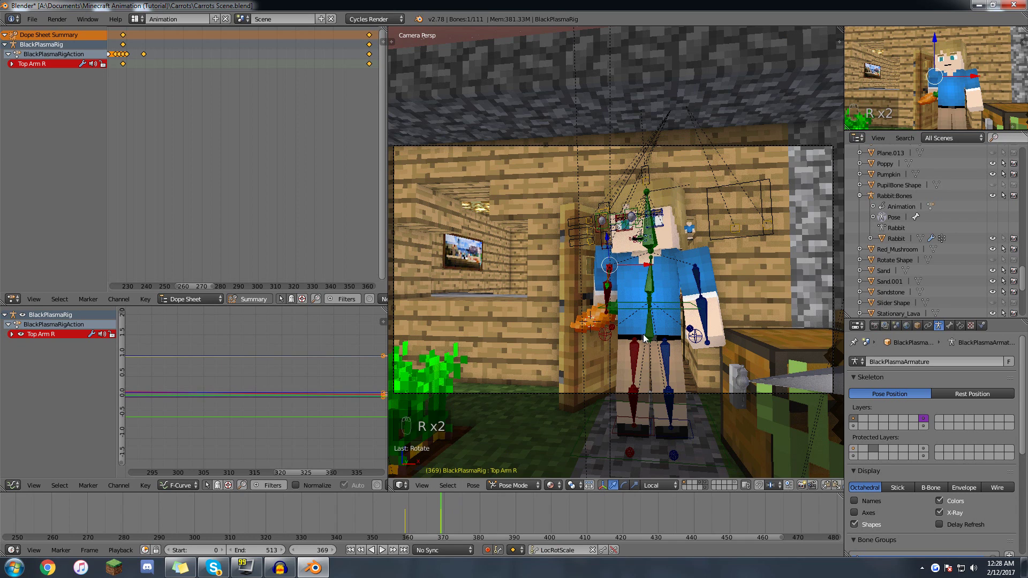
- Rotate the Torso bone at frame 369 so the upper body turns and leans toward the door
{"action": "right_click", "coordinate": [649, 322]}
{"action": "left_click", "coordinate": [397, 513]}
{"action": "key", "text": "r"}
{"action": "left_click", "coordinate": [539, 352]}
{"action": "left_click", "coordinate": [441, 513]}
{"action": "key", "text": "r"}
{"action": "key", "text": "r"}
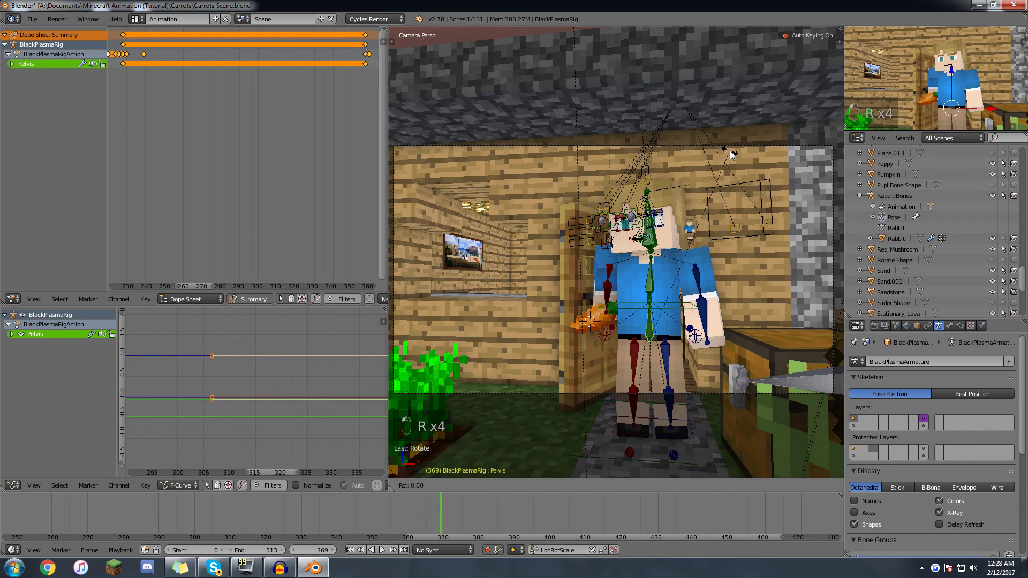
{"action": "left_click", "coordinate": [676, 186]}
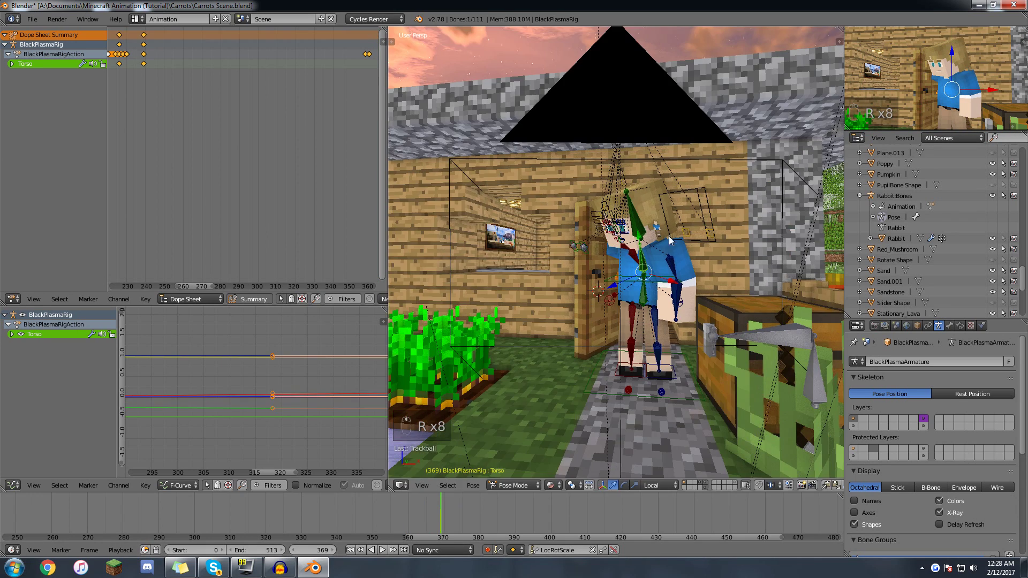
- Move to frame 380 and clear the rotation of the torso bones to straighten the body
{"action": "left_click_drag", "start_coordinate": [369, 513], "coordinate": [477, 510]}
{"action": "key", "text": "alt+r"}
{"action": "right_click", "coordinate": [651, 290]}
{"action": "key", "text": "alt+r"}
- Clear the Top Arm R bone's rotation at frame 380, then rotate the arm to hold the carrot out in front
{"action": "right_click", "coordinate": [606, 266]}
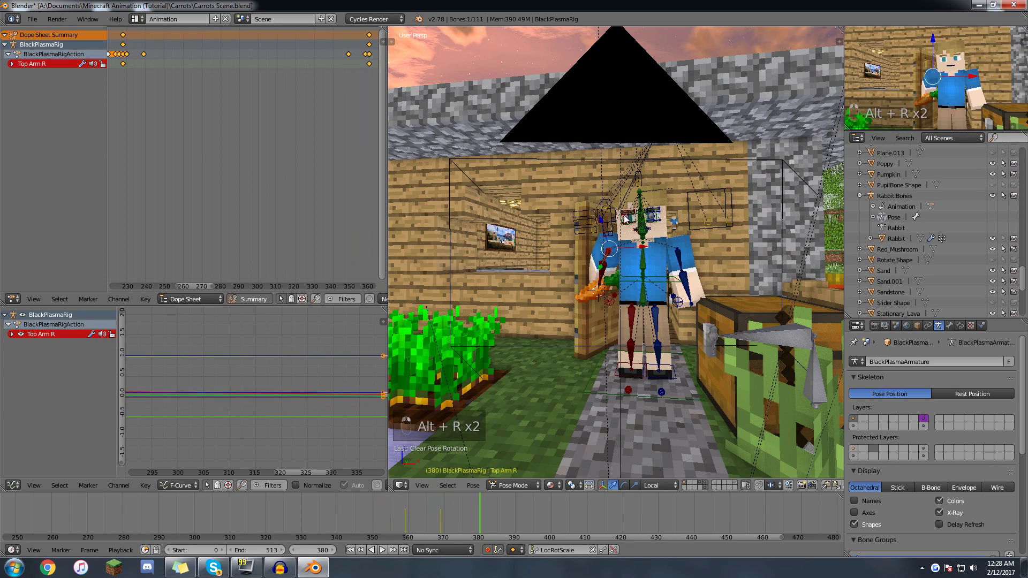
{"action": "key", "text": "alt+r"}
{"action": "key", "text": "r"}
{"action": "key", "text": "r"}
{"action": "left_click", "coordinate": [636, 177]}
- Rotate the Head bone at frame 380 to adjust where the character faces
{"action": "right_click", "coordinate": [640, 203]}
{"action": "key", "text": "r"}
{"action": "key", "text": "r"}
{"action": "left_click", "coordinate": [670, 138]}
- At frame 366, clear the Head bone's rotation and rotate it to face forward
{"action": "mouse_move", "coordinate": [423, 510]}
{"action": "left_mouse_down"}
{"action": "mouse_move", "coordinate": [441, 506]}
{"action": "mouse_move", "coordinate": [430, 505]}
{"action": "left_mouse_up"}
{"action": "key", "text": "alt+r"}
{"action": "key", "text": "r"}
{"action": "key", "text": "r"}
{"action": "right_click", "coordinate": [628, 243]}
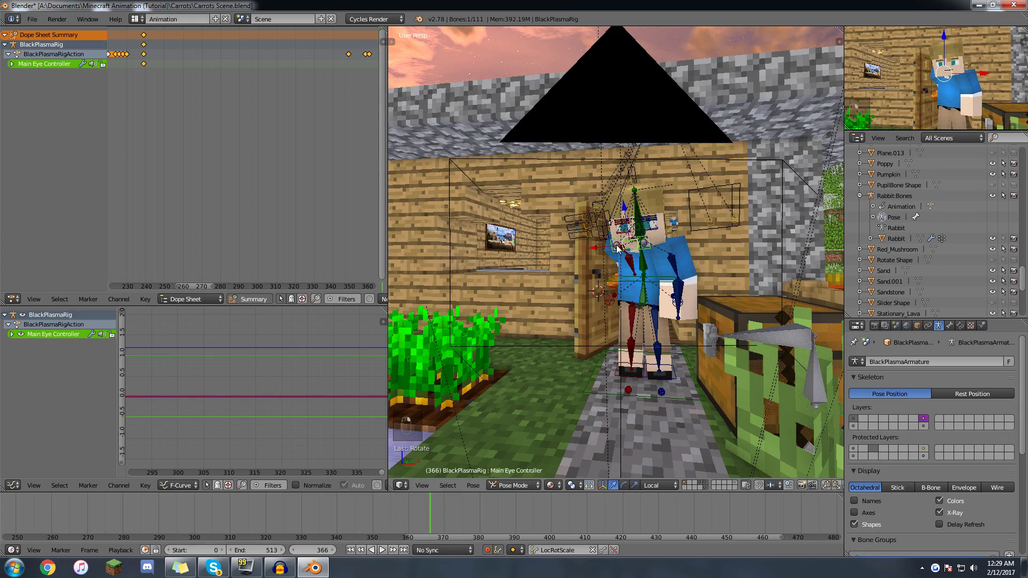
- Adjust the Top Arm R bone's rotation, then check the arm motion through the camera up to frame 384
{"action": "middle_click_drag", "start_coordinate": [484, 258], "coordinate": [562, 253]}
{"action": "right_click", "coordinate": [560, 254]}
{"action": "key", "text": "r"}
{"action": "key", "text": "r"}
{"action": "key", "text": "r"}
{"action": "key", "text": "r"}
{"action": "right_click", "coordinate": [579, 187]}
{"action": "key", "text": "KP_0"}
{"action": "left_click_drag", "start_coordinate": [415, 515], "coordinate": [493, 509]}
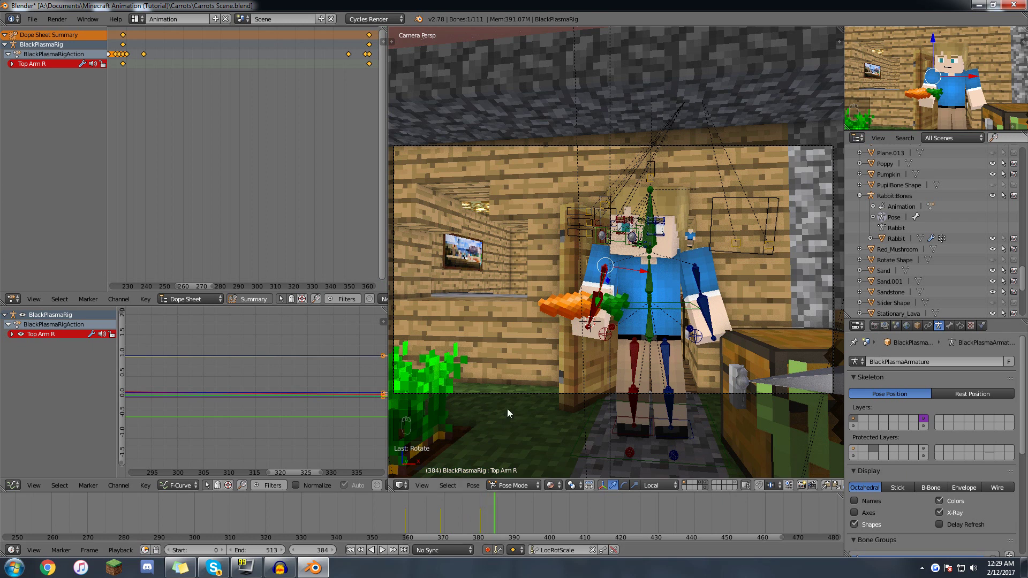
- Select the held carrot, Carrot.001, and keyframe its viewport visibility as shown at frame 359
{"action": "right_click", "coordinate": [561, 309]}
{"action": "left_click_drag", "start_coordinate": [493, 519], "coordinate": [410, 509]}
{"action": "key", "text": "Left"}
{"action": "key", "text": "Left"}
{"action": "key", "text": "Left"}
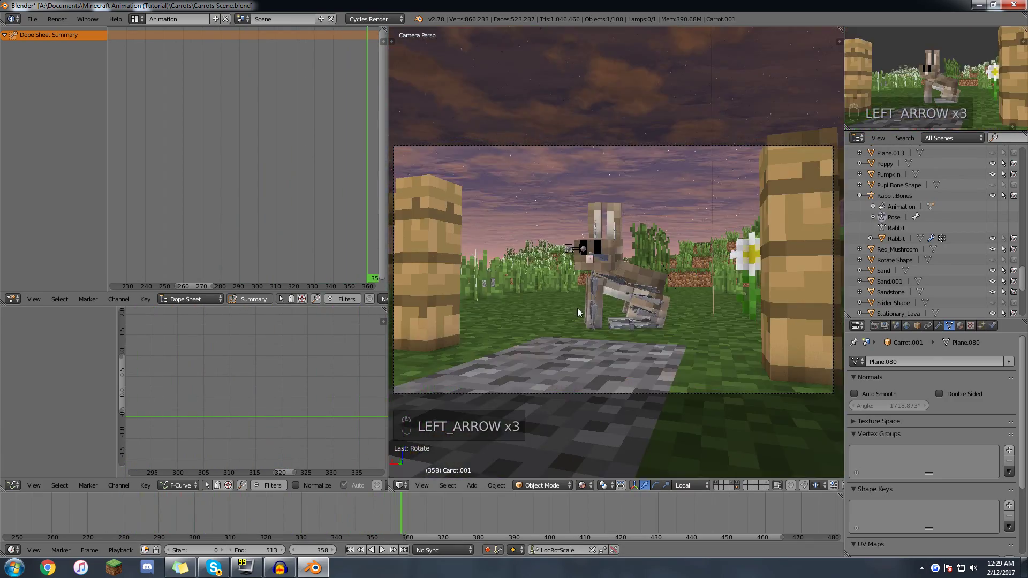
{"action": "key", "text": "Right"}
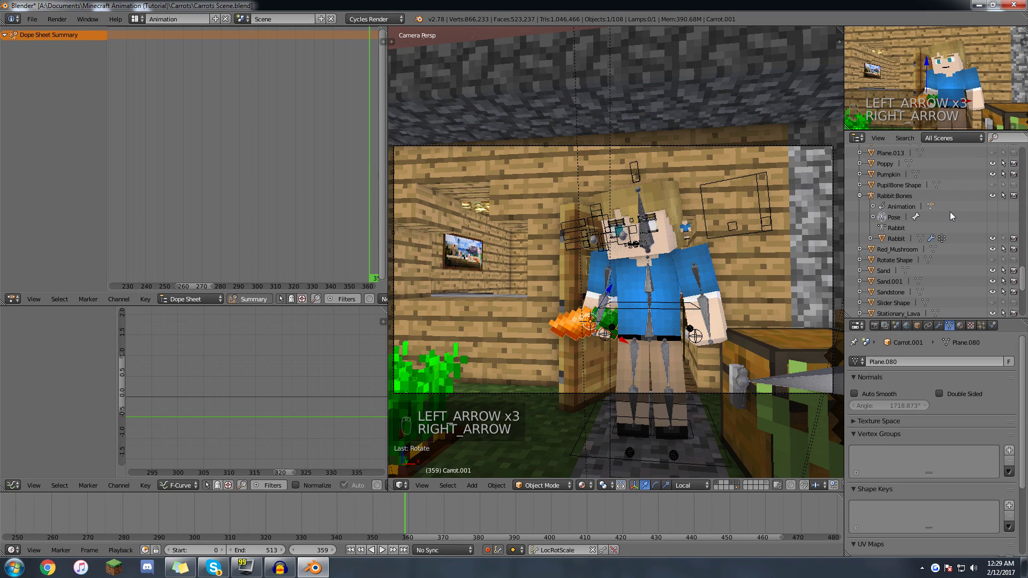
{"action": "scroll", "coordinate": [950, 211], "scroll_direction": "up", "scroll_amount": 10}
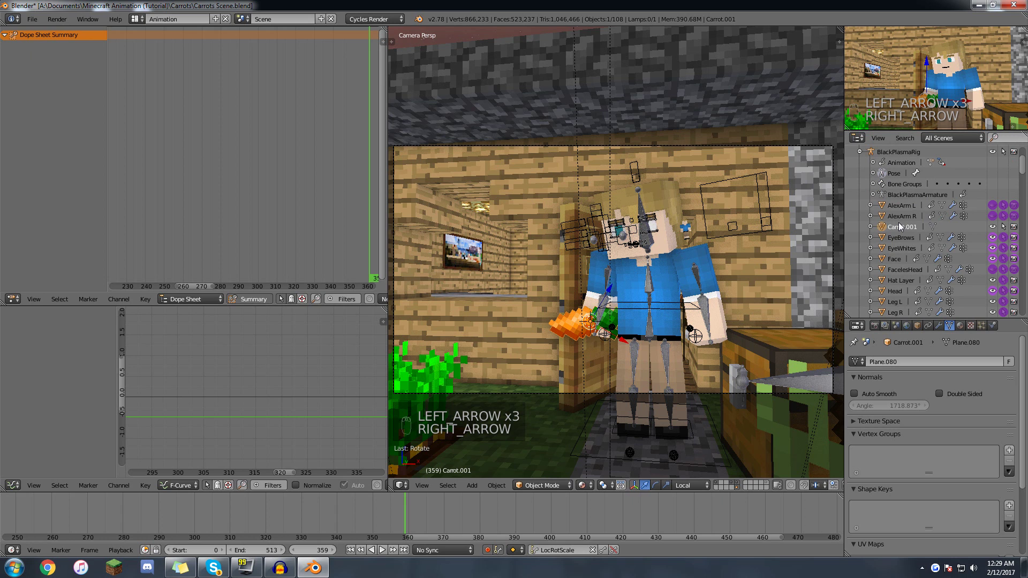
{"action": "right_click", "coordinate": [993, 228]}
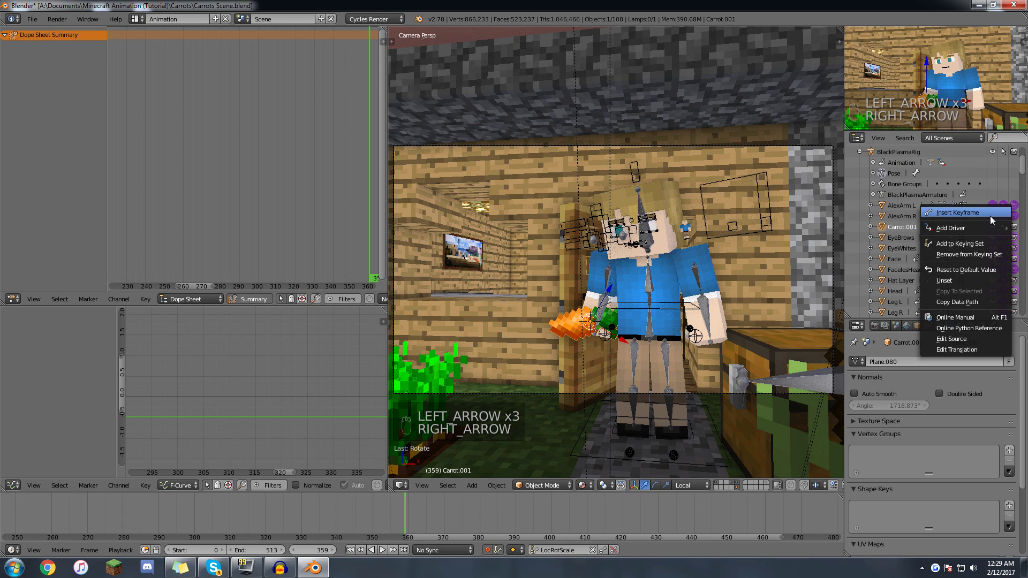
{"action": "left_click", "coordinate": [991, 216]}
- Hide Carrot.001 in the viewport at frame 358 with a keyframe and check the switch between frames 358 and 359
{"action": "key", "text": "Left"}
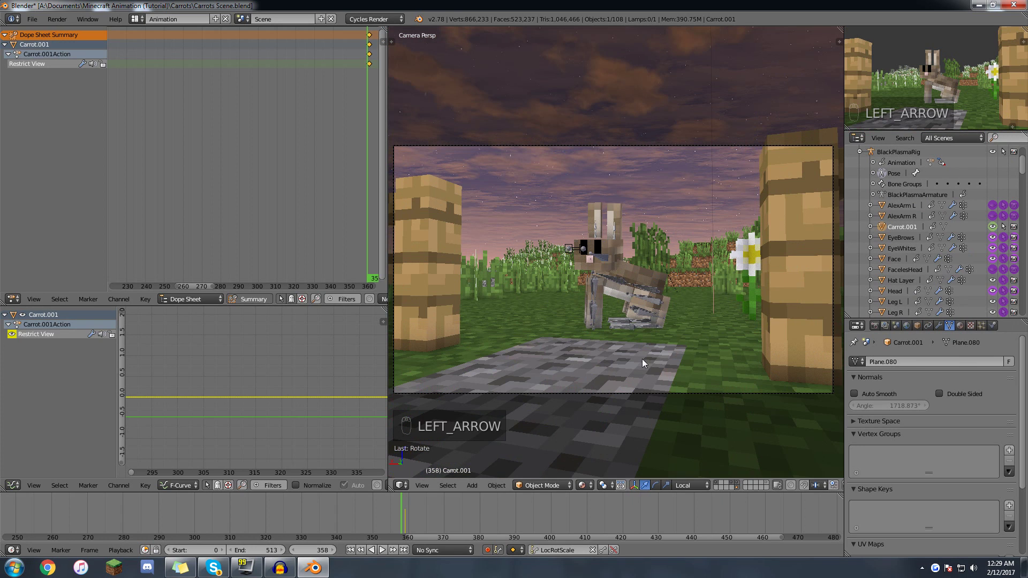
{"action": "left_click", "coordinate": [990, 225]}
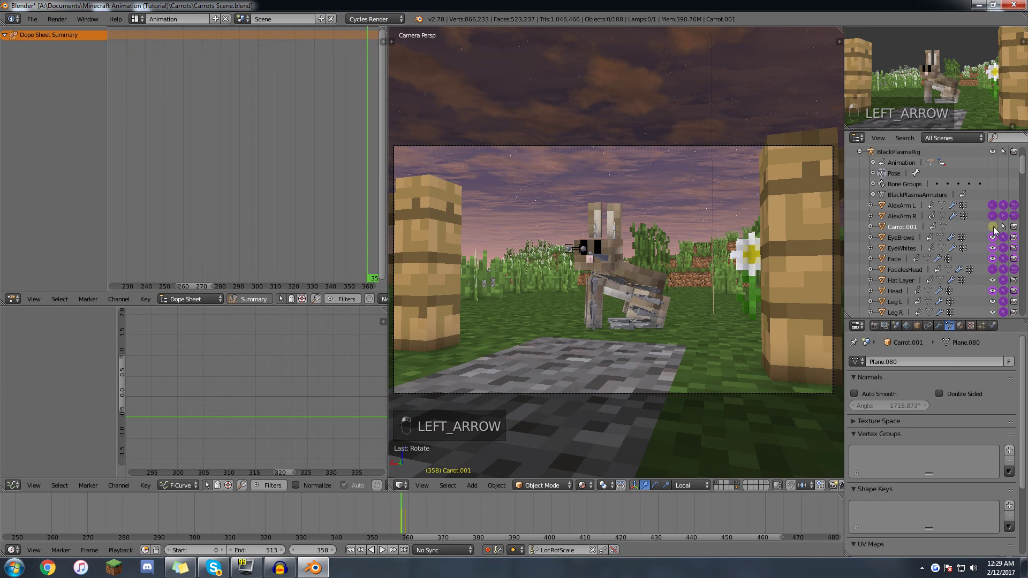
{"action": "right_click", "coordinate": [990, 225]}
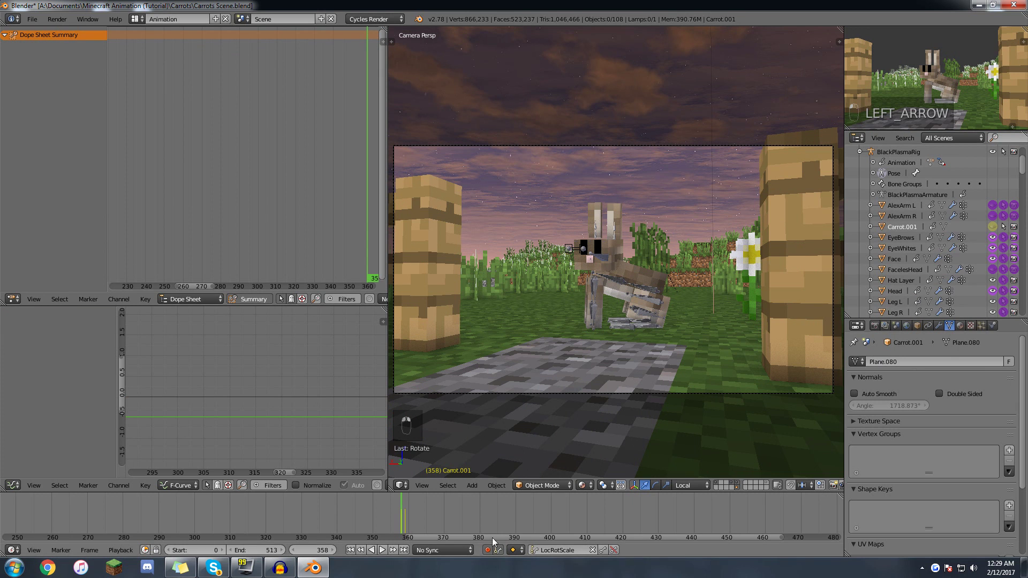
{"action": "key", "text": "Right"}
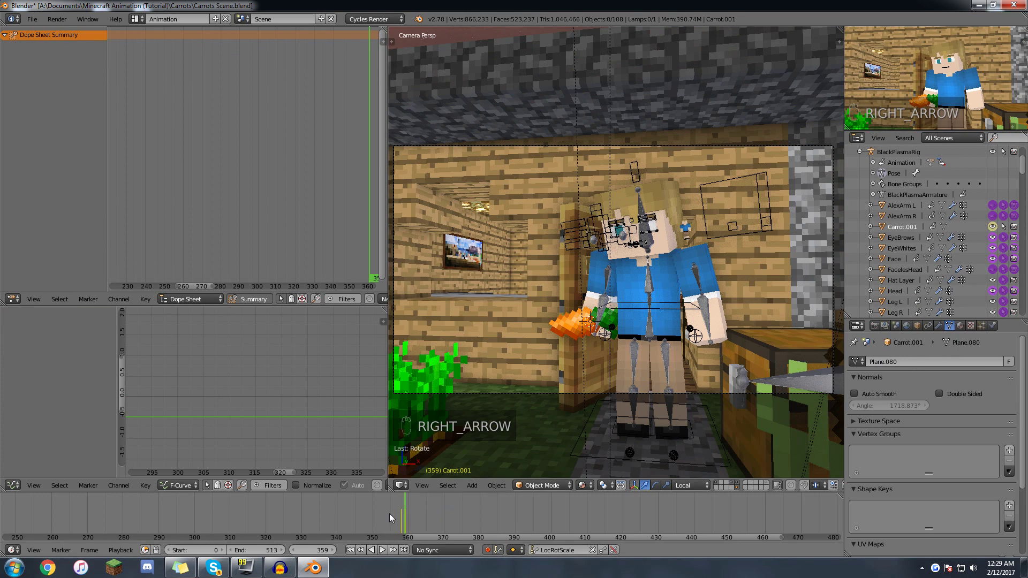
{"action": "key", "text": "Left"}
{"action": "key", "text": "Right"}
{"action": "key", "text": "Left"}
{"action": "key", "text": "Right"}
{"action": "key", "text": "Left"}
{"action": "key", "text": "Right"}
{"action": "key", "text": "Left"}
{"action": "key", "text": "Right"}
{"action": "key", "text": "Left"}
{"action": "key", "text": "Right"}
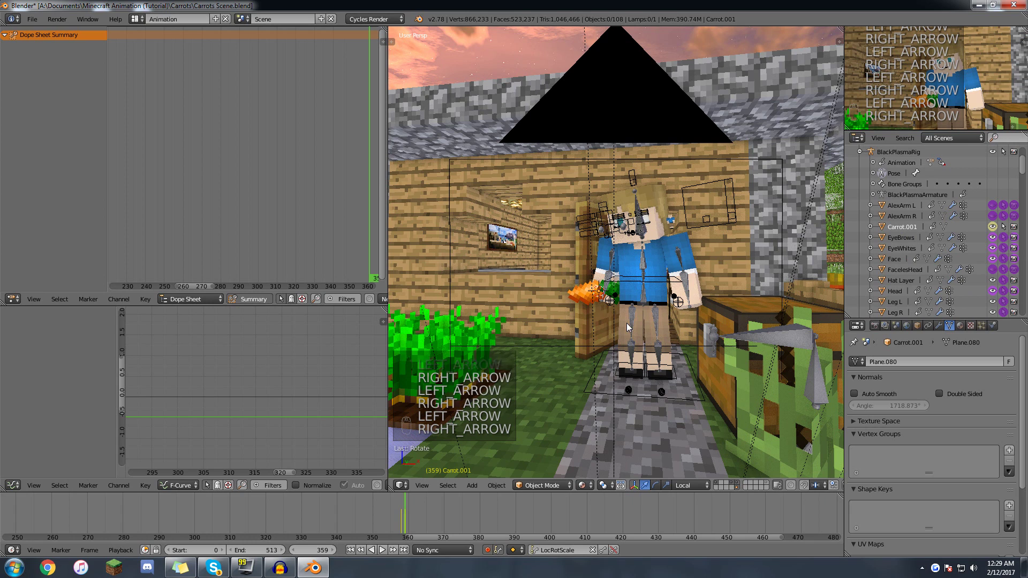
- Keyframe Carrot.001's render visibility at frames 358 and 359 as well
{"action": "right_click", "coordinate": [573, 292]}
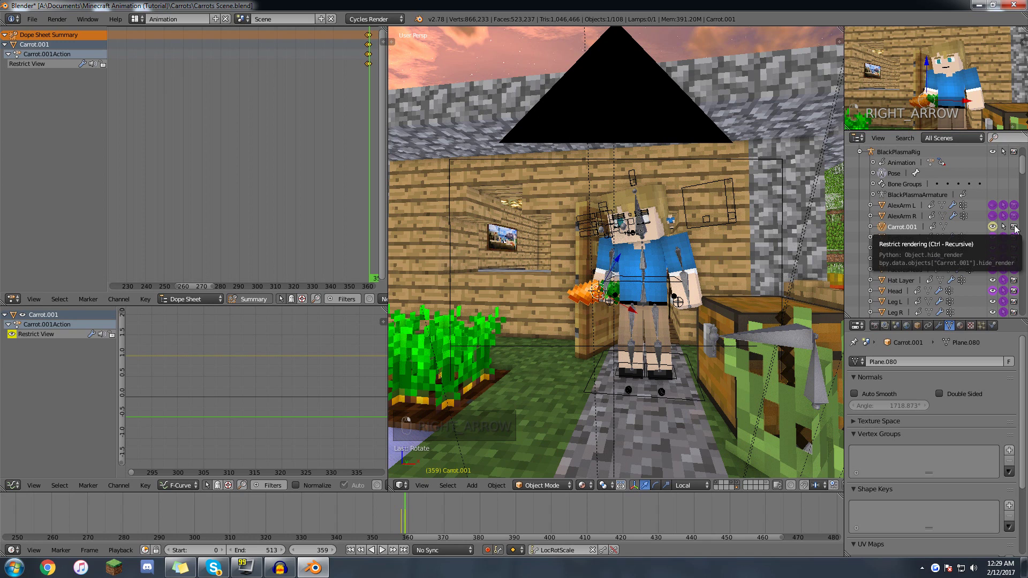
{"action": "key", "text": "Left"}
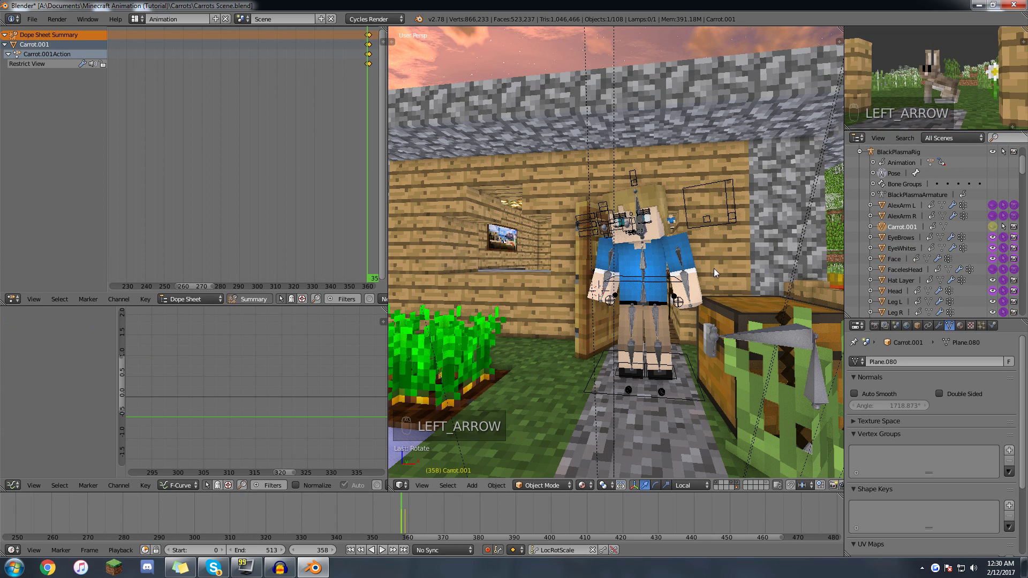
{"action": "right_click", "coordinate": [1014, 229]}
{"action": "left_click", "coordinate": [1013, 227]}
{"action": "key", "text": "Right"}
{"action": "key", "text": "Left"}
{"action": "key", "text": "Right"}
{"action": "key", "text": "Left"}
{"action": "key", "text": "Right"}
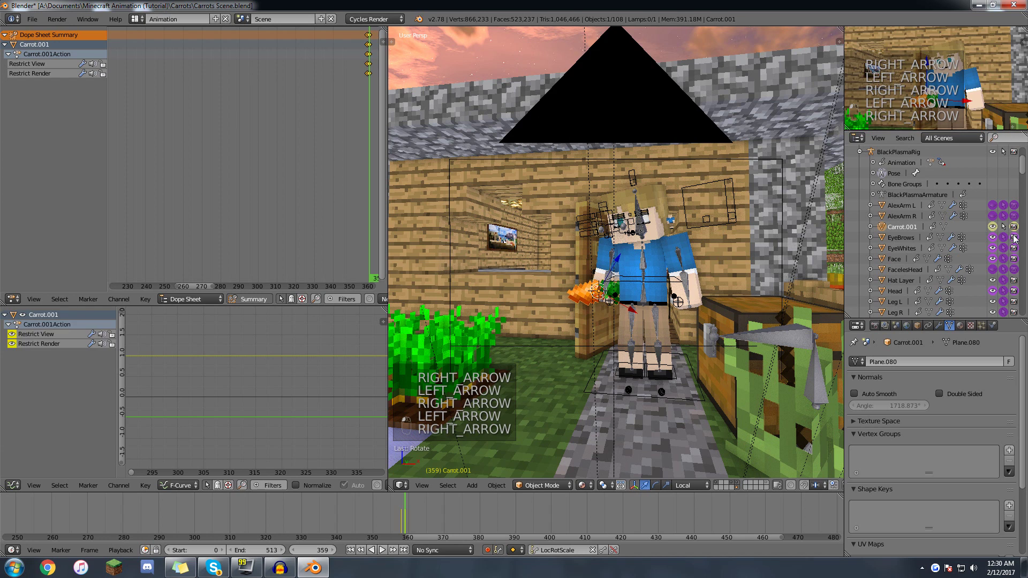
- Delete Carrot.001's viewport and render visibility keyframes at frames 358 and 359
{"action": "key", "text": "Left"}
{"action": "right_click", "coordinate": [1013, 233]}
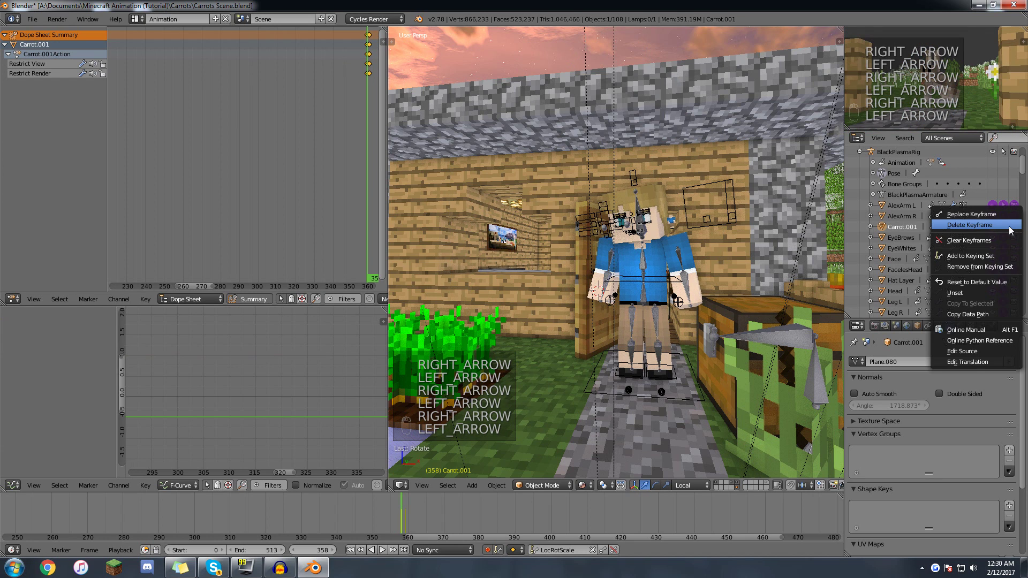
{"action": "left_click", "coordinate": [1009, 227]}
{"action": "right_click", "coordinate": [994, 226]}
{"action": "left_click", "coordinate": [994, 226]}
{"action": "key", "text": "Right"}
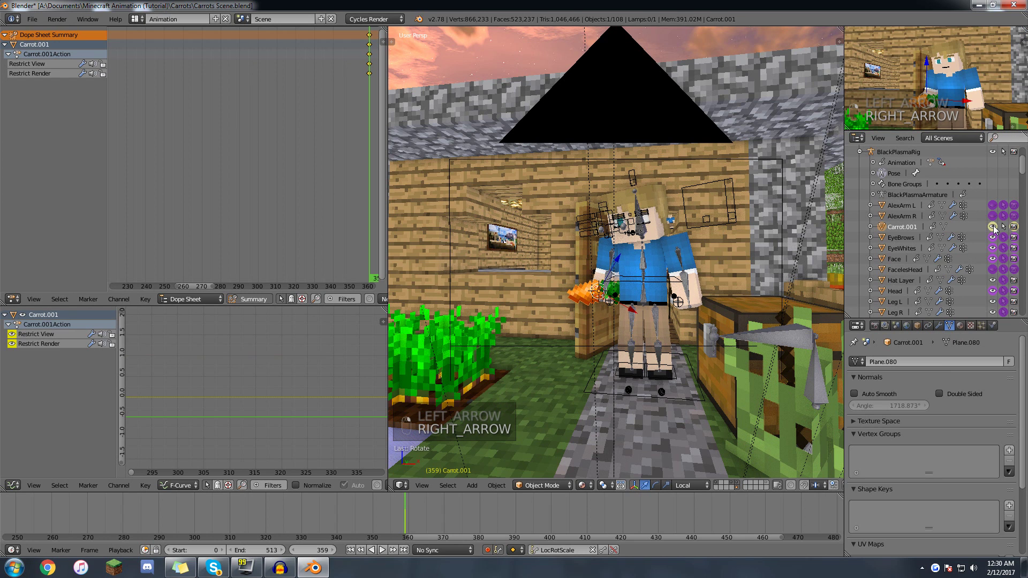
{"action": "right_click", "coordinate": [996, 229]}
{"action": "left_click", "coordinate": [996, 229]}
{"action": "right_click", "coordinate": [1013, 231]}
{"action": "left_click", "coordinate": [1013, 231]}
{"action": "key", "text": "Left"}
{"action": "key", "text": "Right"}
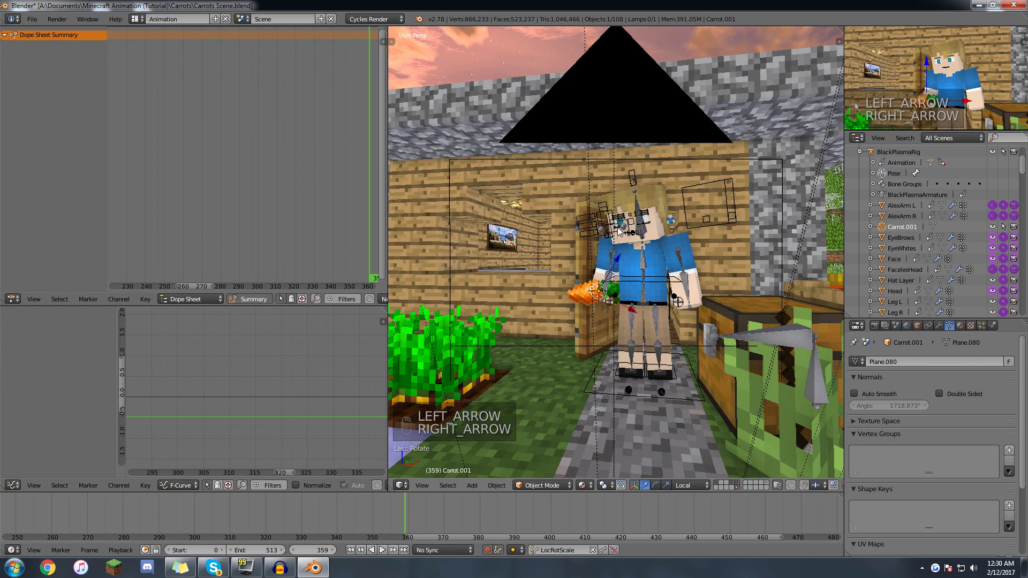
- Reselect the held carrot in the camera view, widen the 3D viewport and show the object's transform properties
{"action": "key", "text": "KP_0"}
{"action": "key", "text": "a"}
{"action": "key", "text": "a"}
{"action": "right_click", "coordinate": [561, 331]}
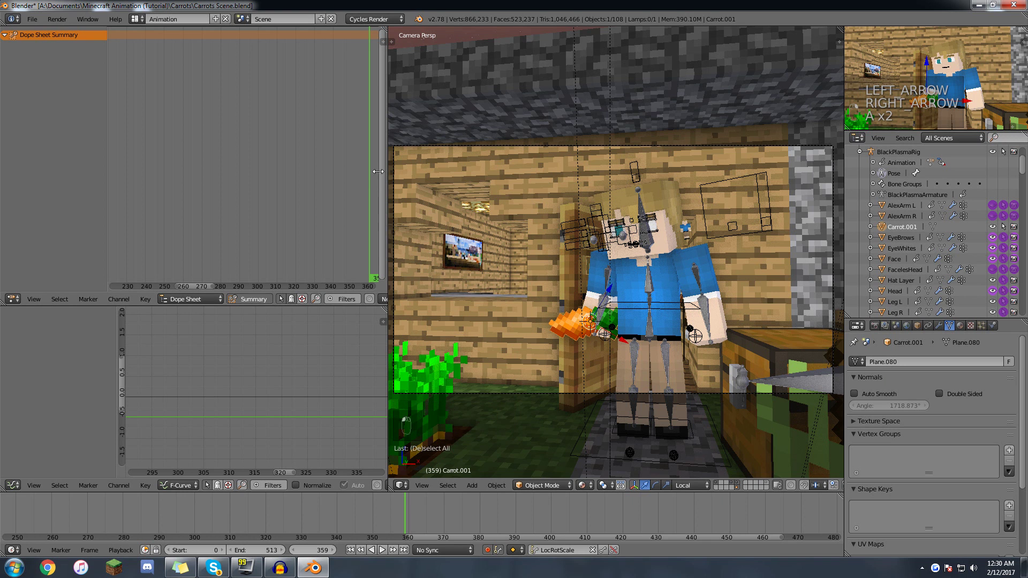
{"action": "left_click_drag", "start_coordinate": [385, 172], "coordinate": [258, 172]}
{"action": "key", "text": "n"}
{"action": "scroll", "coordinate": [796, 290], "scroll_direction": "up", "scroll_amount": 8}
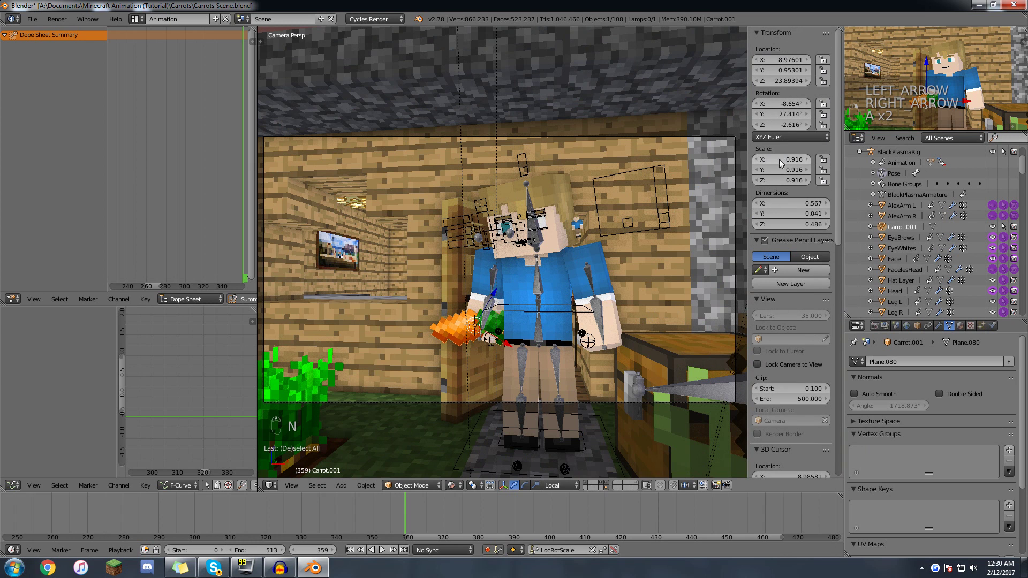
- Examine the frames around 359 to 371 for the moment the carrot is hidden behind the character, stopping at frame 368
{"action": "left_click_drag", "start_coordinate": [399, 519], "coordinate": [409, 515]}
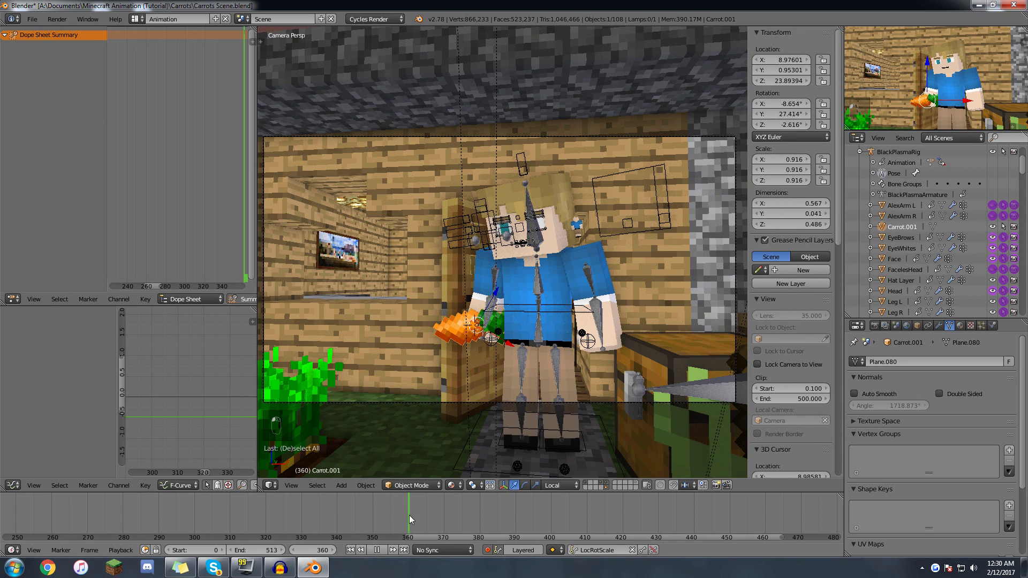
{"action": "key", "text": "Right"}
{"action": "key", "text": "Left"}
{"action": "key", "text": "Left"}
{"action": "key", "text": "Right"}
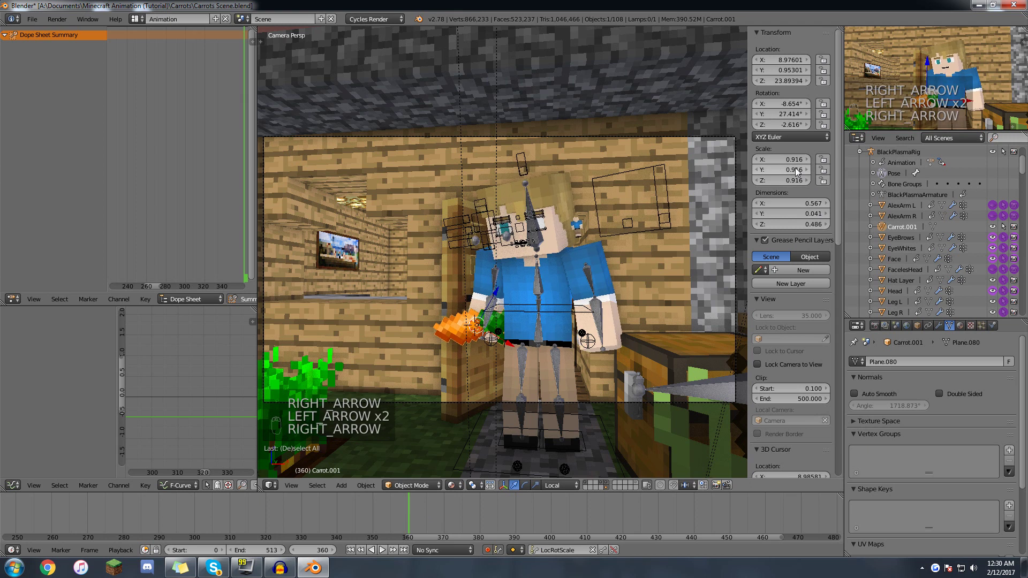
{"action": "key", "text": "Left"}
{"action": "key", "text": "Left"}
{"action": "key", "text": "Left"}
{"action": "left_click_drag", "start_coordinate": [400, 504], "coordinate": [415, 501]}
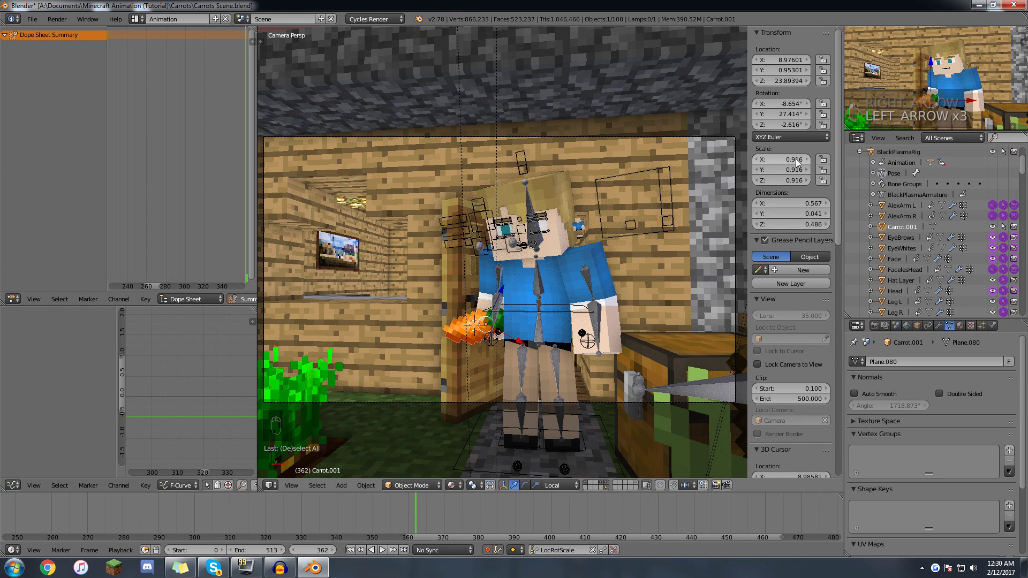
{"action": "key", "text": "Right"}
{"action": "key", "text": "Right"}
{"action": "key", "text": "Right"}
{"action": "key", "text": "Right"}
{"action": "key", "text": "Right"}
{"action": "key", "text": "Right"}
{"action": "key", "text": "Right"}
{"action": "key", "text": "Right"}
{"action": "key", "text": "Right"}
{"action": "key", "text": "Right"}
{"action": "key", "text": "Right"}
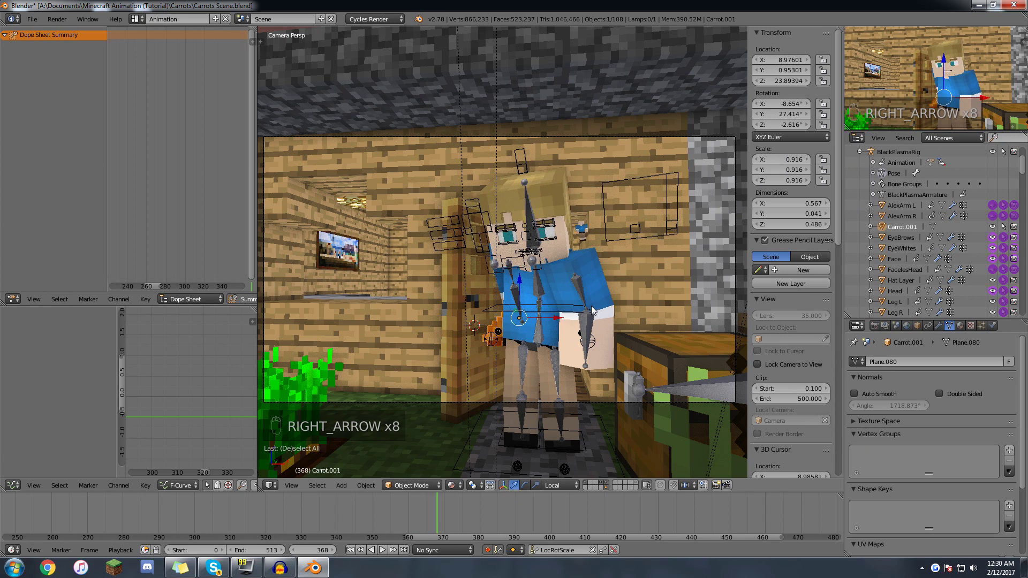
{"action": "key", "text": "Left"}
{"action": "key", "text": "Left"}
{"action": "key", "text": "Left"}
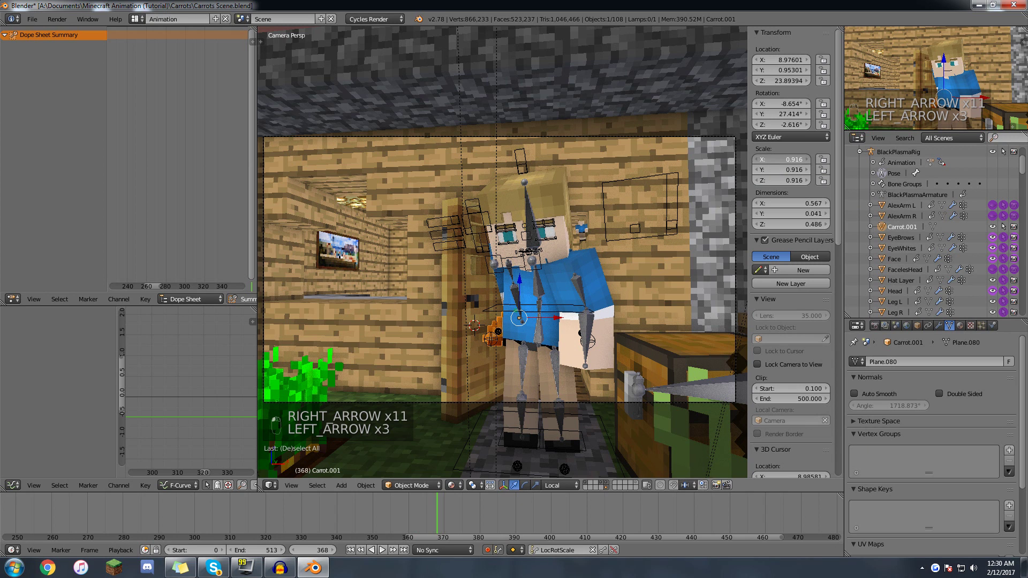
- Set the carrot's scale to 0 on all three axes at frame 368 and keyframe the scale
{"action": "left_click_drag", "start_coordinate": [785, 160], "coordinate": [785, 180]}
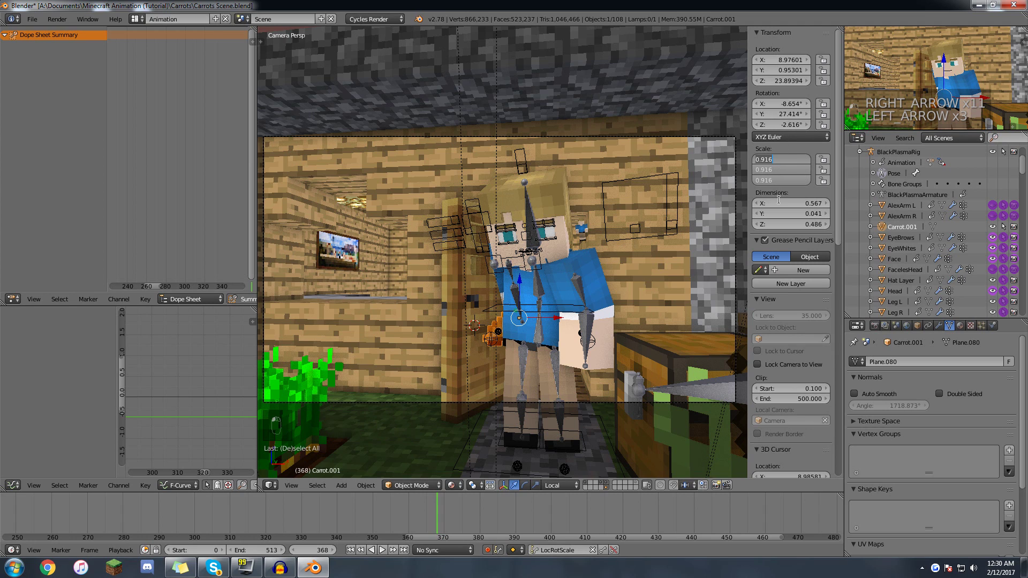
{"action": "type", "text": "0"}
{"action": "key", "text": "Return"}
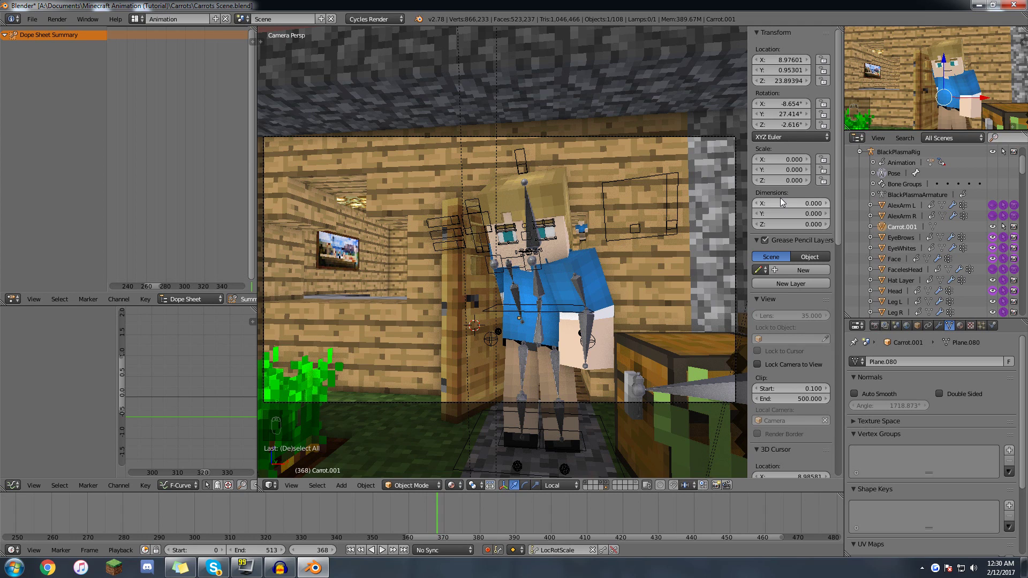
{"action": "key", "text": "Right"}
{"action": "key", "text": "Right"}
{"action": "key", "text": "Right"}
{"action": "key", "text": "Left"}
{"action": "key", "text": "Left"}
{"action": "key", "text": "Left"}
{"action": "right_click", "coordinate": [786, 162]}
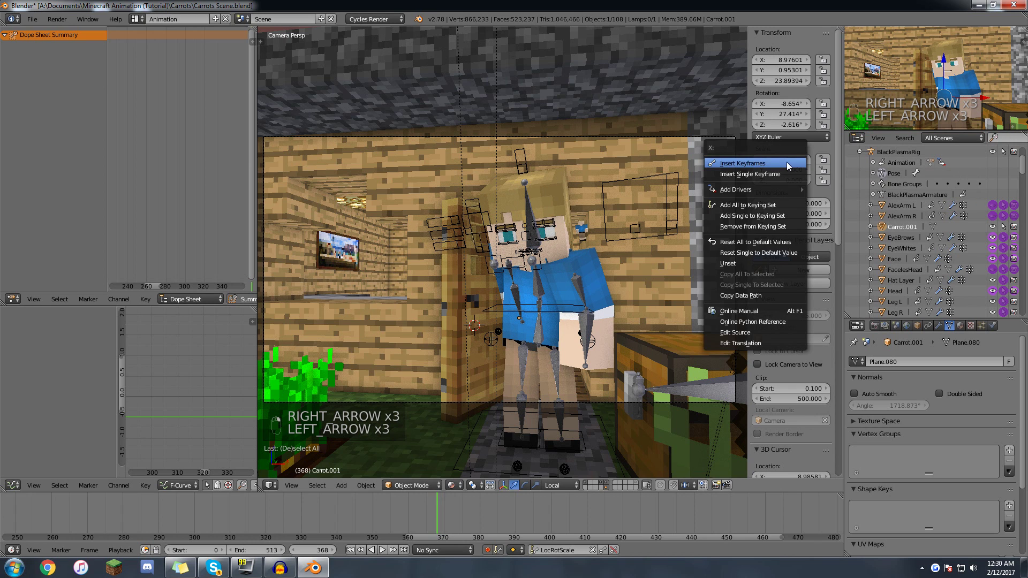
{"action": "left_click", "coordinate": [786, 162]}
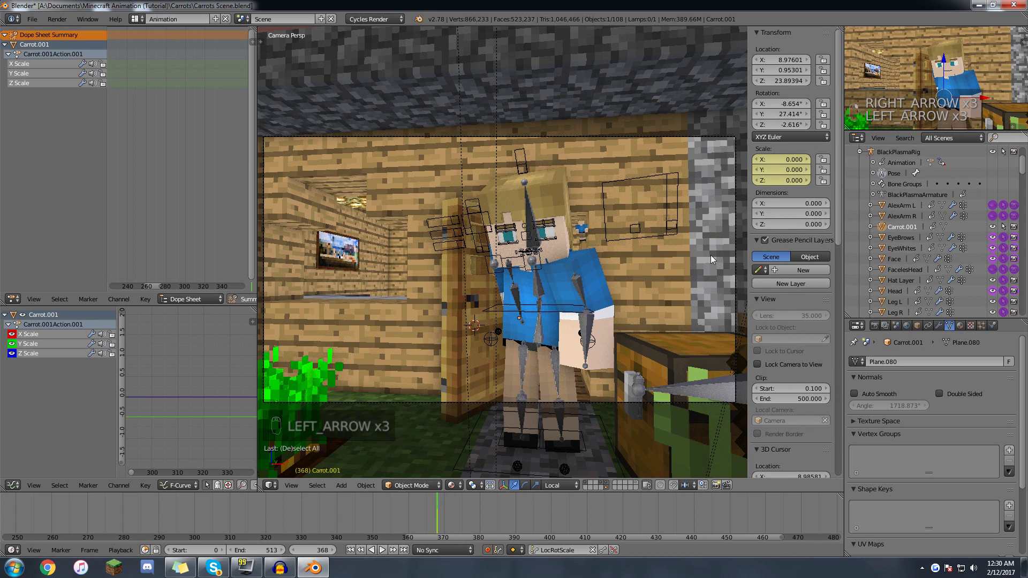
- Advance to frame 377 and set the carrot's keyframed scale to 0.92 on all three axes
{"action": "key", "text": "Right"}
{"action": "key", "text": "Right"}
{"action": "key", "text": "Right"}
{"action": "key", "text": "Right"}
{"action": "key", "text": "Right"}
{"action": "key", "text": "Right"}
{"action": "key", "text": "Right"}
{"action": "key", "text": "Right"}
{"action": "key", "text": "Right"}
{"action": "key", "text": "Right"}
{"action": "key", "text": "Right"}
{"action": "key", "text": "Right"}
{"action": "key", "text": "Right"}
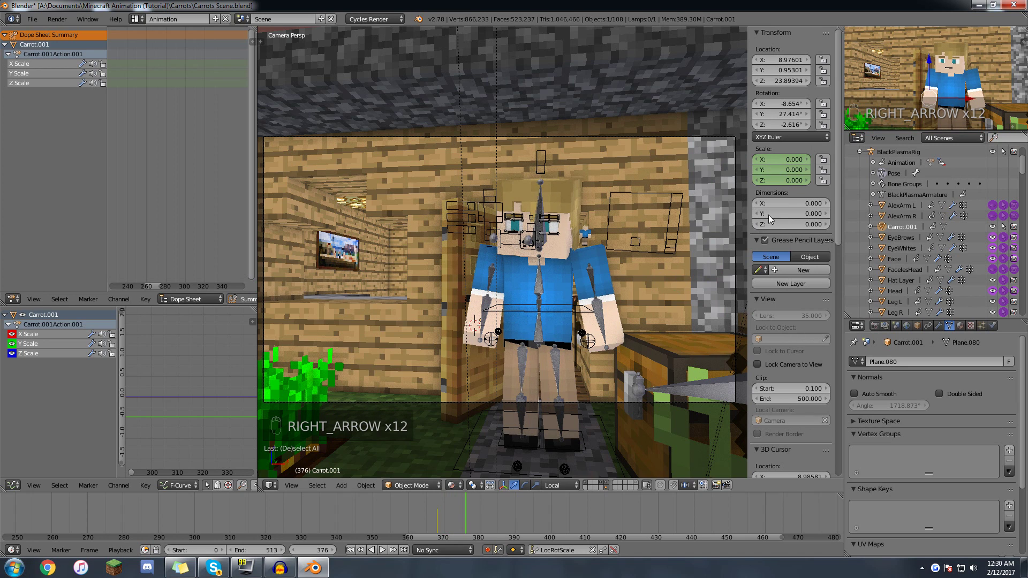
{"action": "left_click_drag", "start_coordinate": [798, 159], "coordinate": [801, 180]}
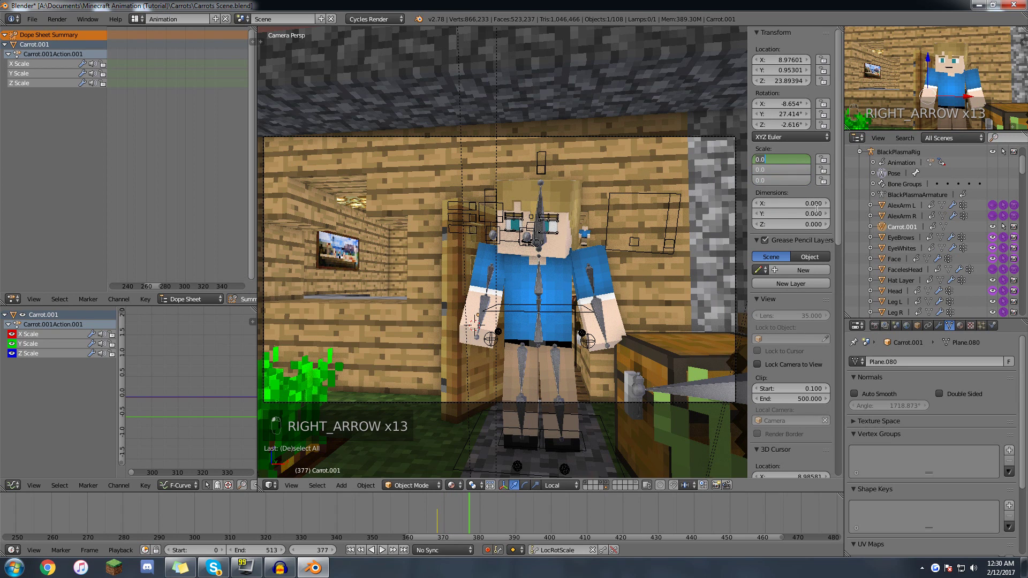
{"action": "key", "text": "BackSpace"}
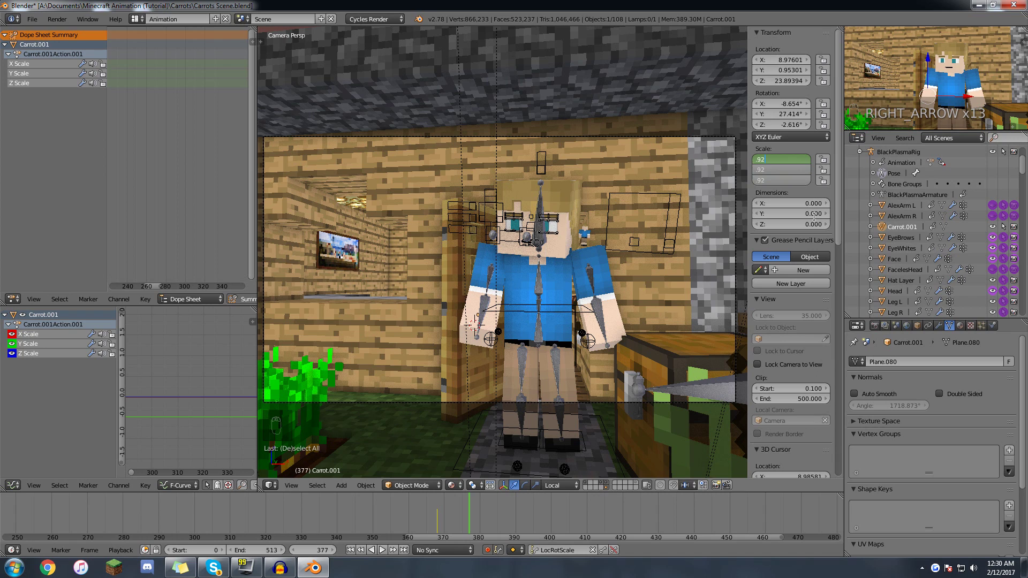
{"action": "key", "text": "Return"}
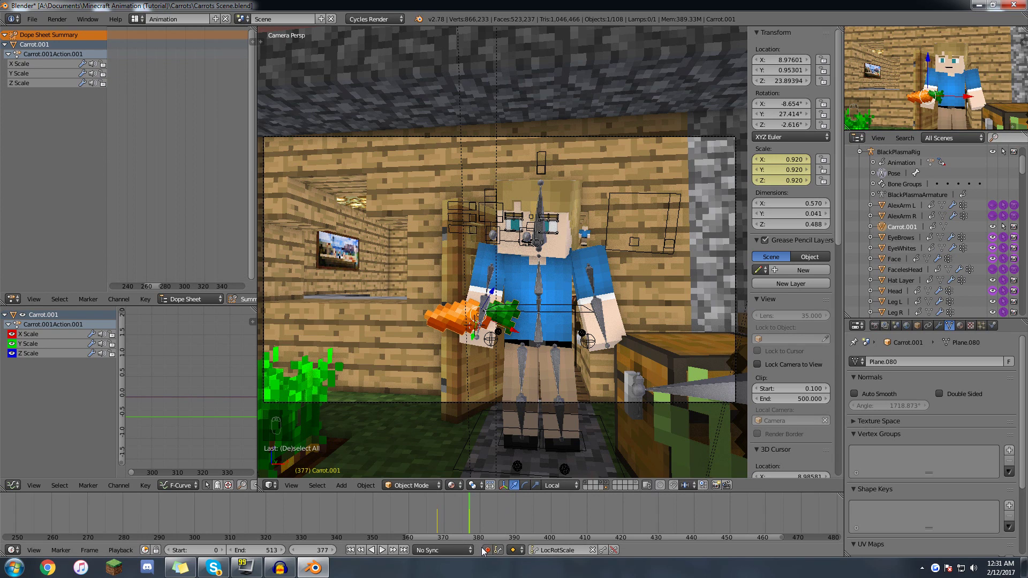
- Examine how the carrot appears in the character's hand between frames 371 and 394, scrubbing and playing the animation
{"action": "left_click_drag", "start_coordinate": [419, 507], "coordinate": [480, 507]}
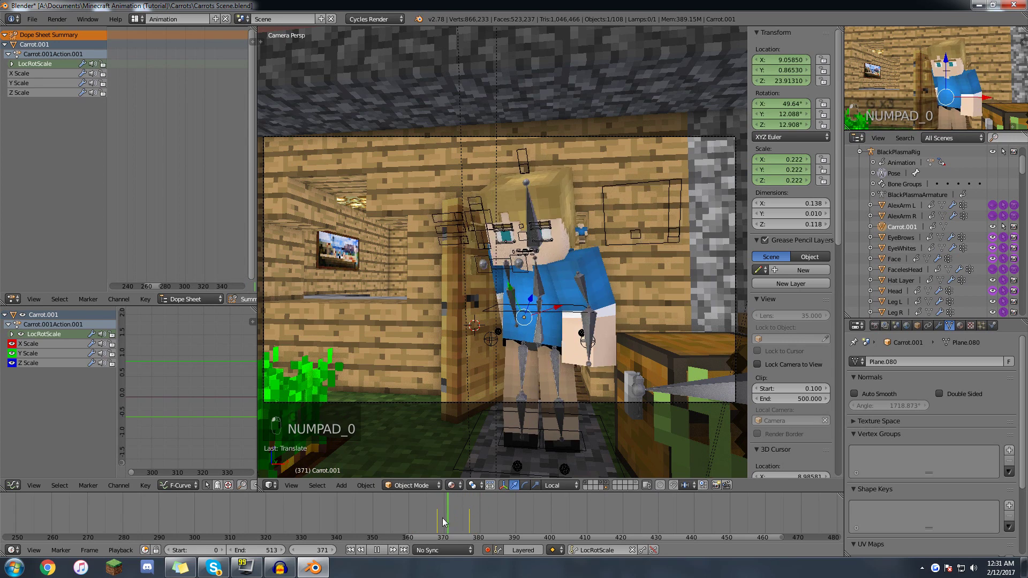
{"action": "left_click_drag", "start_coordinate": [442, 518], "coordinate": [489, 504]}
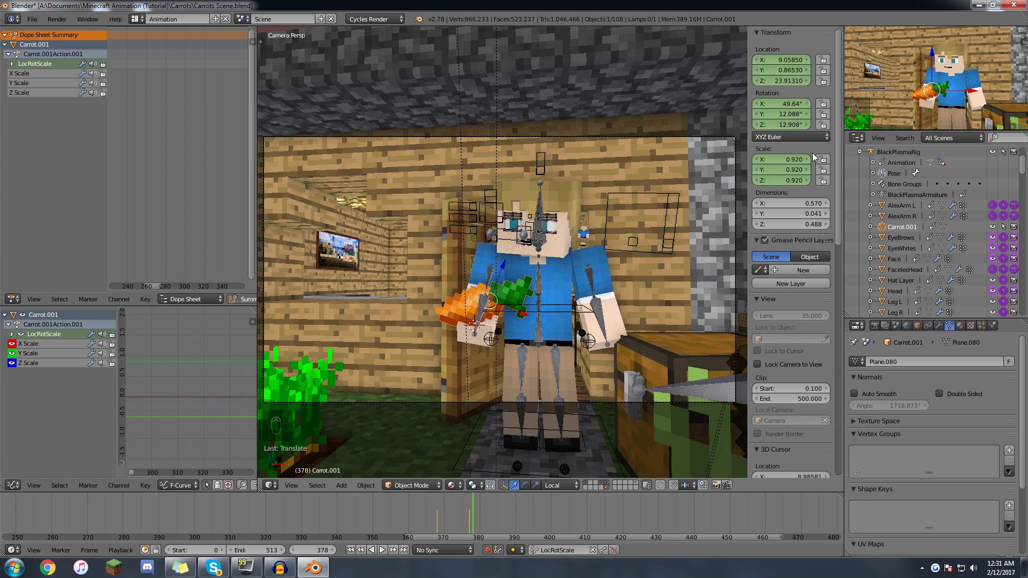
{"action": "key", "text": "Left"}
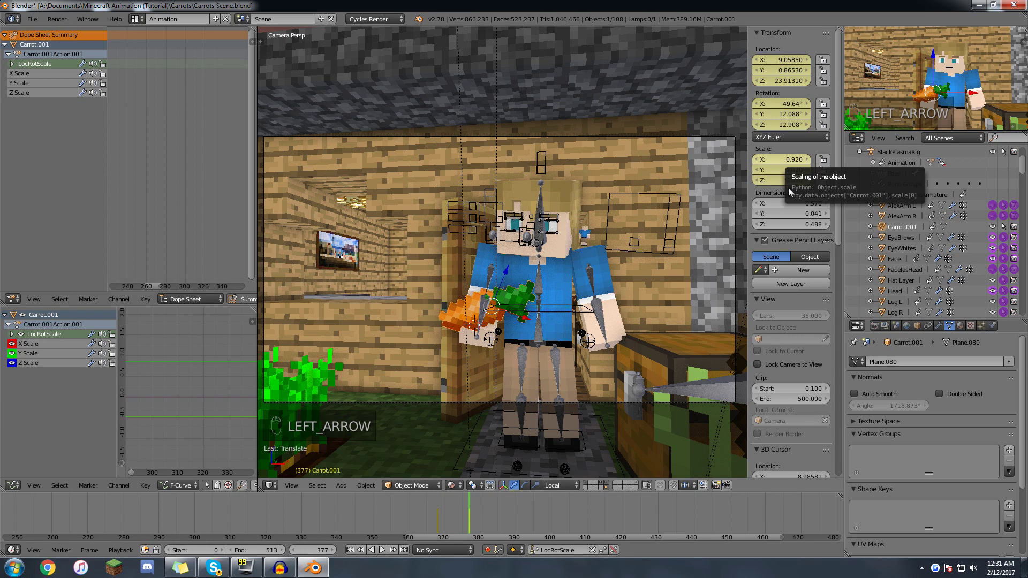
{"action": "key", "text": "Left"}
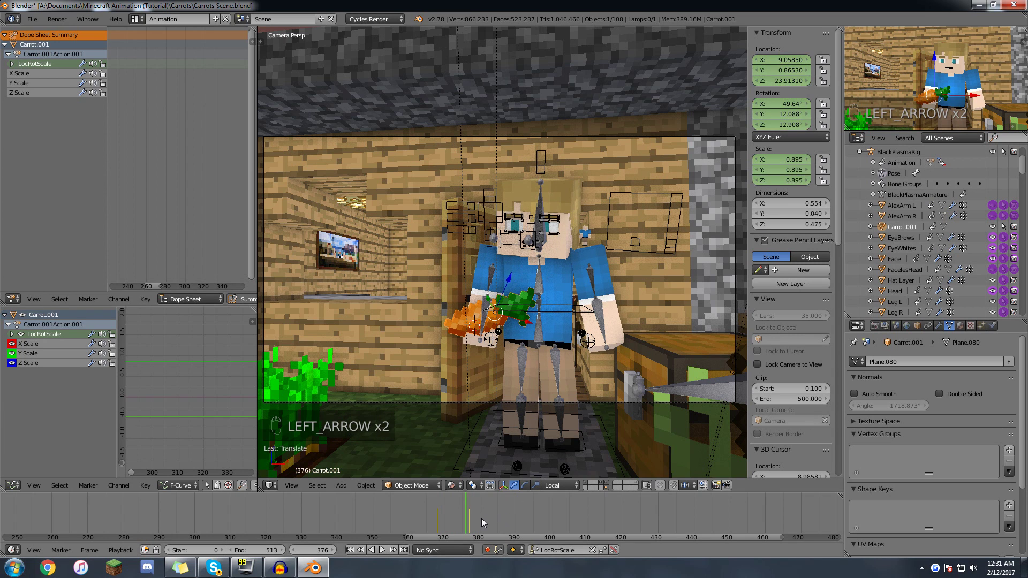
{"action": "key", "text": "Right"}
{"action": "key", "text": "alt+a"}
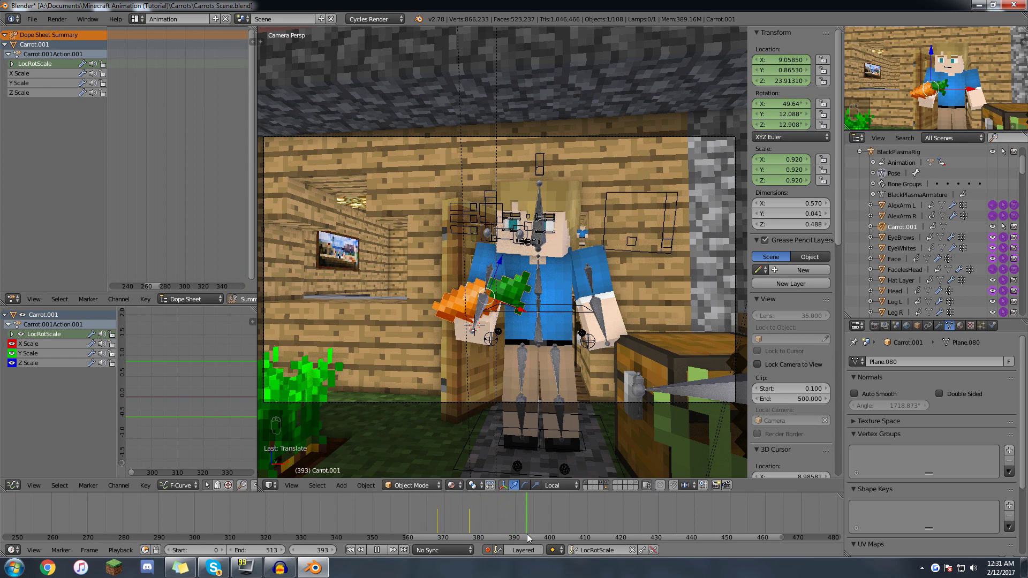
{"action": "key", "text": "alt+a"}
{"action": "middle_click_drag", "start_coordinate": [589, 375], "coordinate": [574, 320]}
{"action": "middle_click_drag", "start_coordinate": [622, 357], "coordinate": [618, 311]}
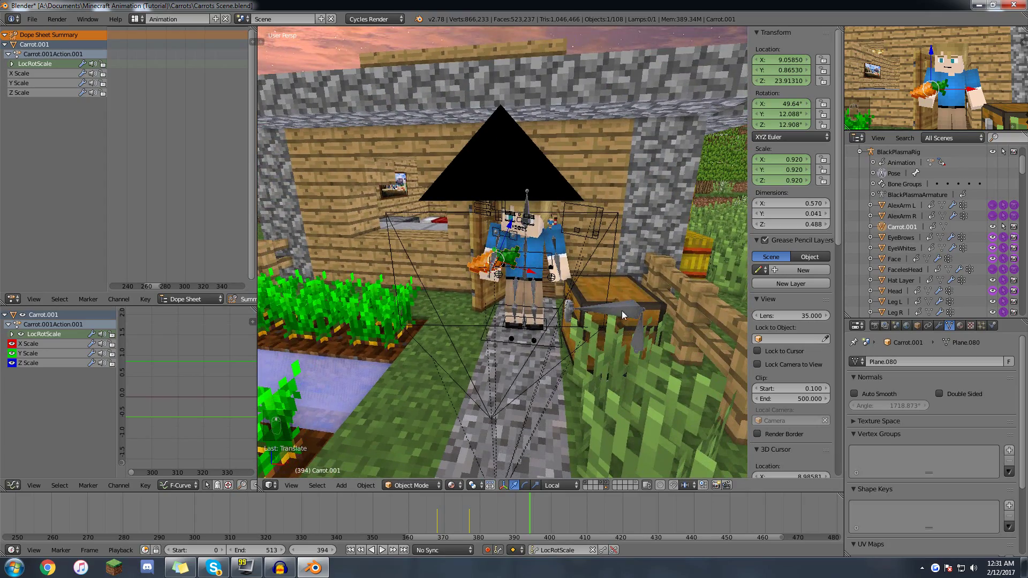
{"action": "middle_click_drag", "start_coordinate": [507, 318], "coordinate": [536, 295]}
{"action": "scroll", "coordinate": [535, 295], "scroll_direction": "up", "scroll_amount": 2}
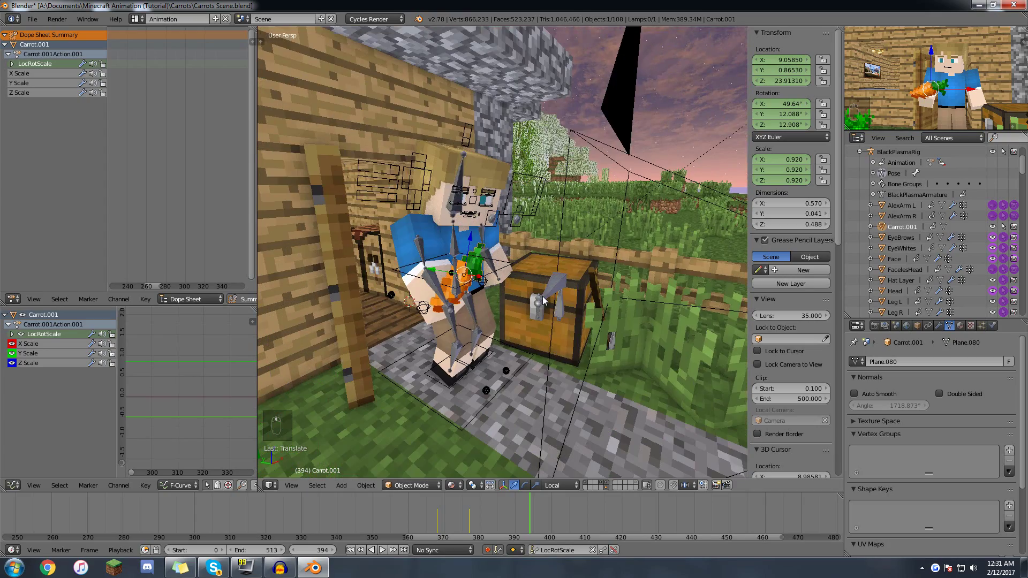
{"action": "middle_click_drag", "start_coordinate": [643, 292], "coordinate": [383, 357]}
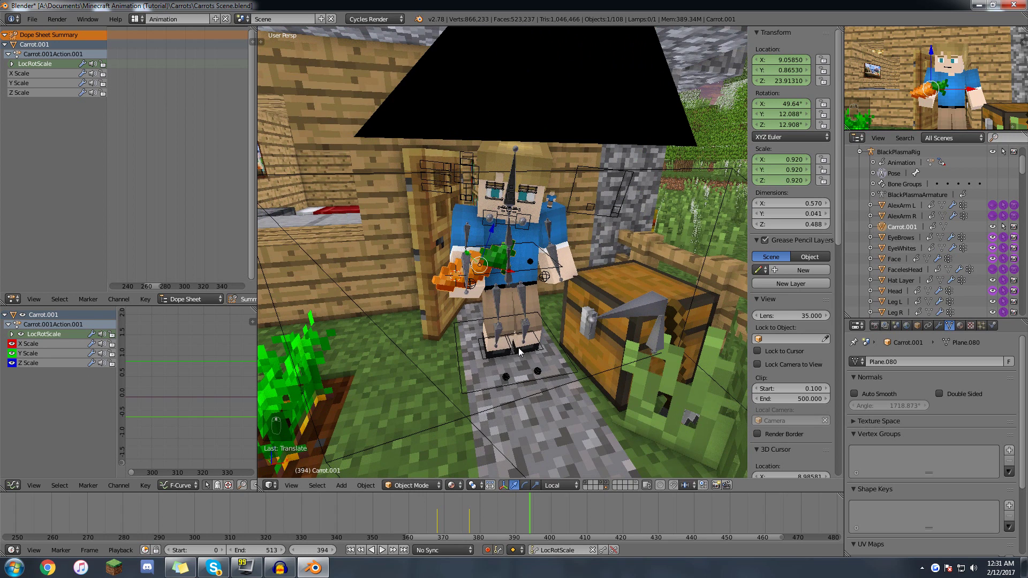
{"action": "right_click", "coordinate": [651, 342]}
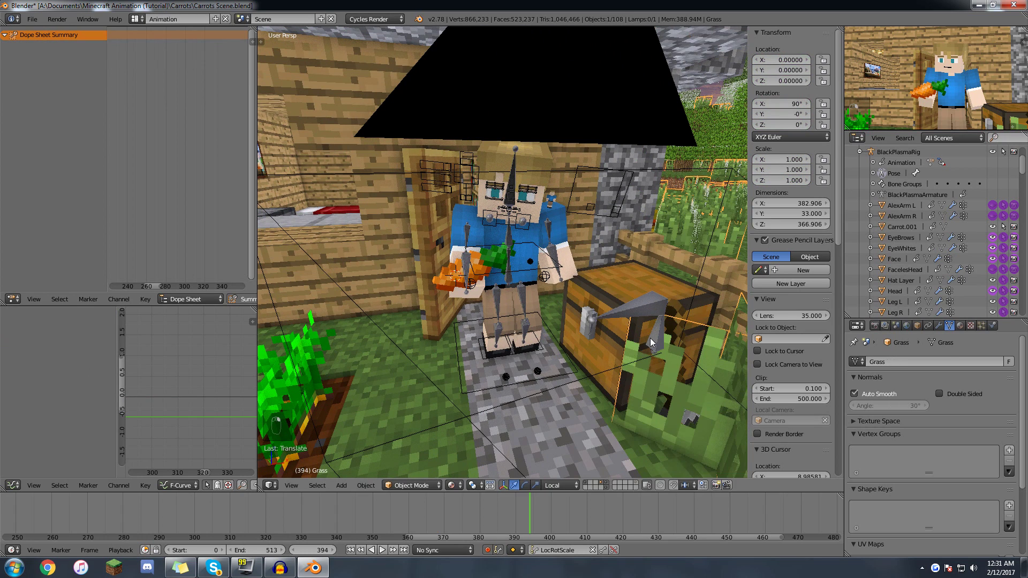
{"action": "right_click", "coordinate": [514, 267]}
{"action": "key", "text": "g"}
{"action": "right_click", "coordinate": [517, 267]}
{"action": "key", "text": "r"}
{"action": "right_click", "coordinate": [558, 182]}
{"action": "middle_click_drag", "start_coordinate": [558, 365], "coordinate": [607, 319]}
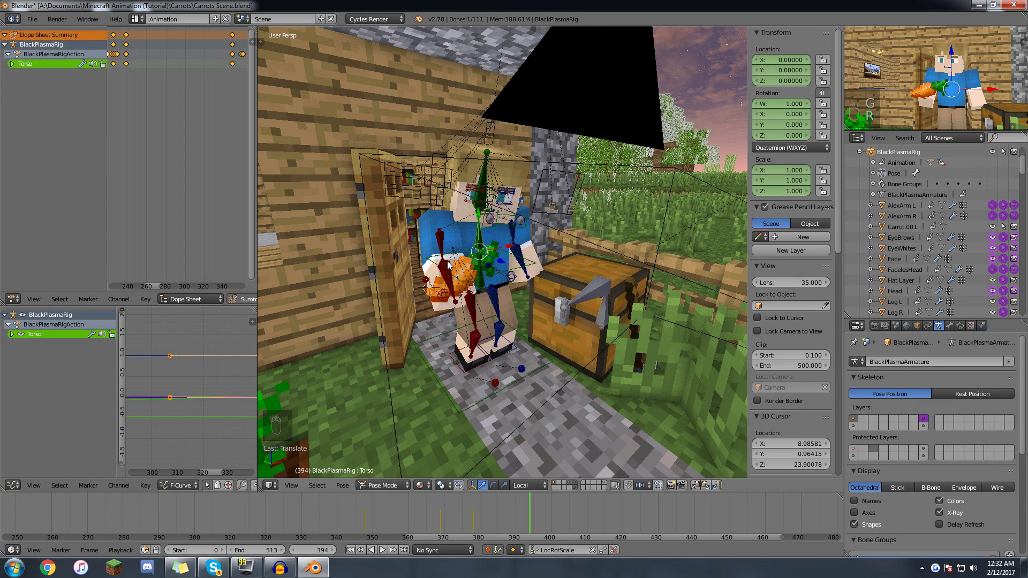
{"action": "middle_click_drag", "start_coordinate": [527, 287], "coordinate": [402, 286]}
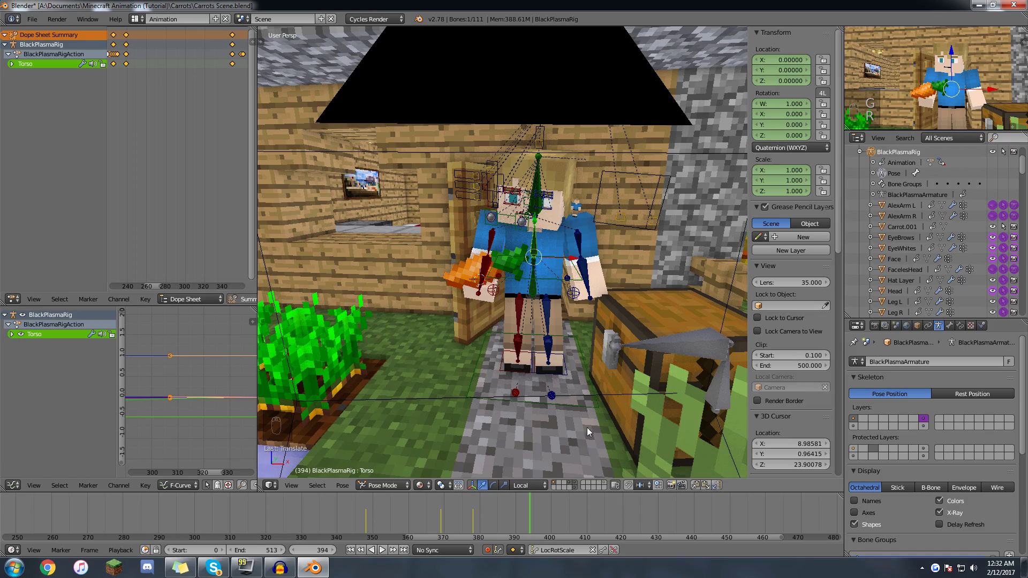
- Select the scene camera, return to the camera view and hide the transform properties
{"action": "middle_click_drag", "start_coordinate": [466, 314], "coordinate": [558, 137]}
{"action": "right_click", "coordinate": [549, 127]}
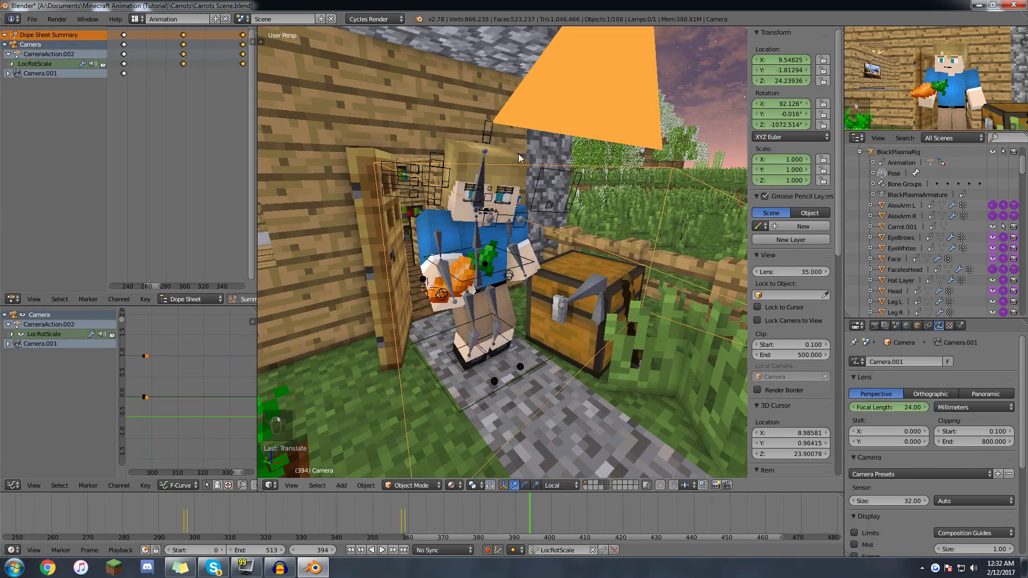
{"action": "key", "text": "KP_0"}
{"action": "key", "text": "n"}
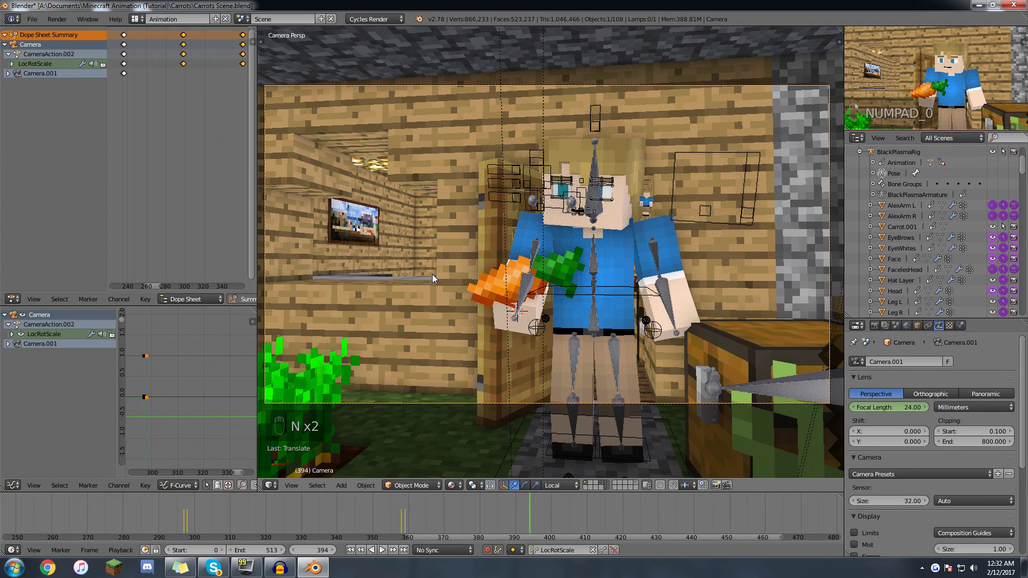
- Show the whole frame range with the camera's keyframes in the timeline and go to frame 391
{"action": "scroll", "coordinate": [456, 496], "scroll_direction": "down", "scroll_amount": 4}
{"action": "scroll", "coordinate": [390, 496], "scroll_direction": "down", "scroll_amount": 3}
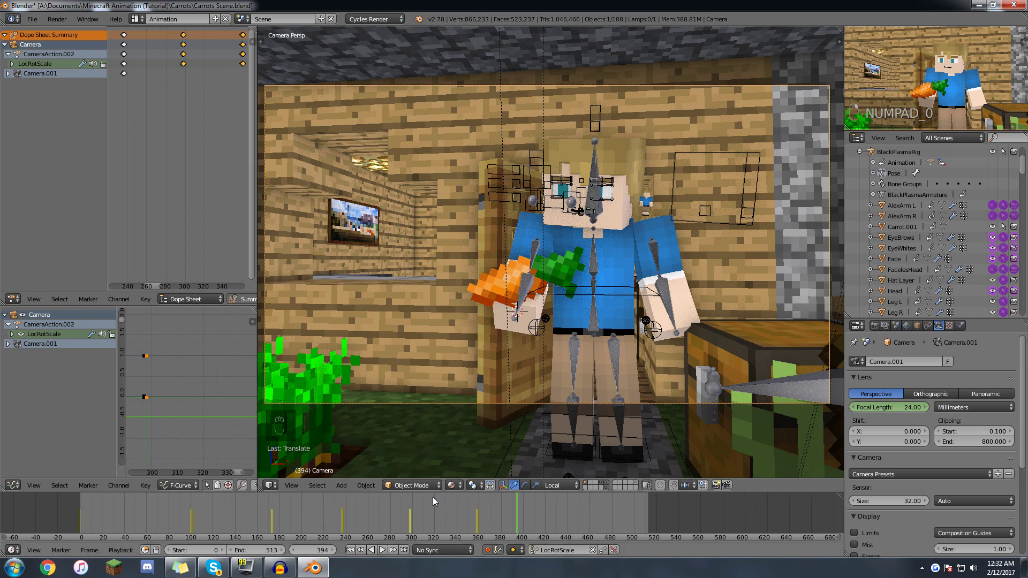
{"action": "scroll", "coordinate": [372, 510], "scroll_direction": "up", "scroll_amount": 1}
{"action": "middle_click_drag", "start_coordinate": [372, 510], "coordinate": [482, 513]}
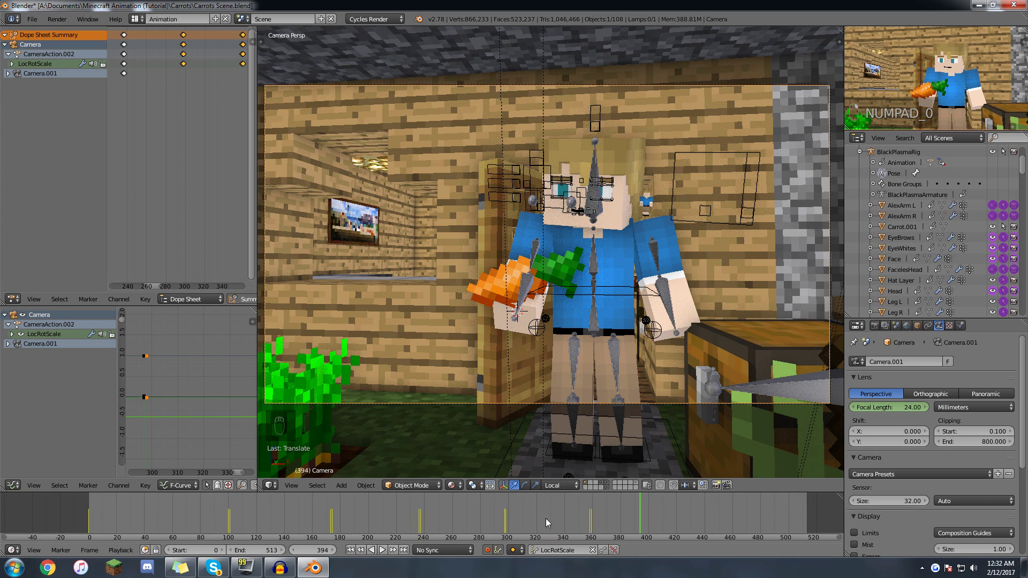
{"action": "left_click_drag", "start_coordinate": [606, 517], "coordinate": [636, 506]}
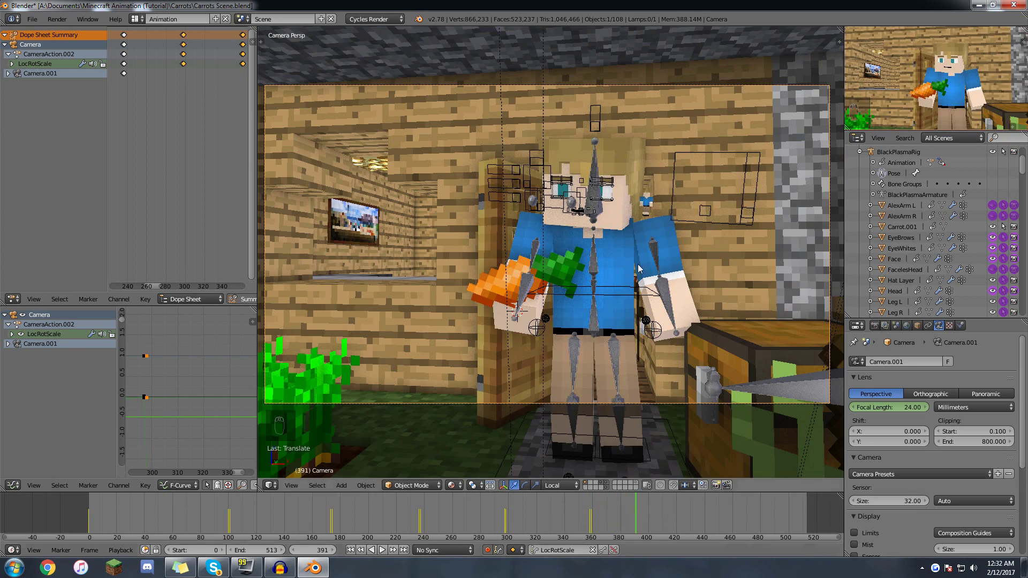
{"action": "right_click", "coordinate": [698, 152]}
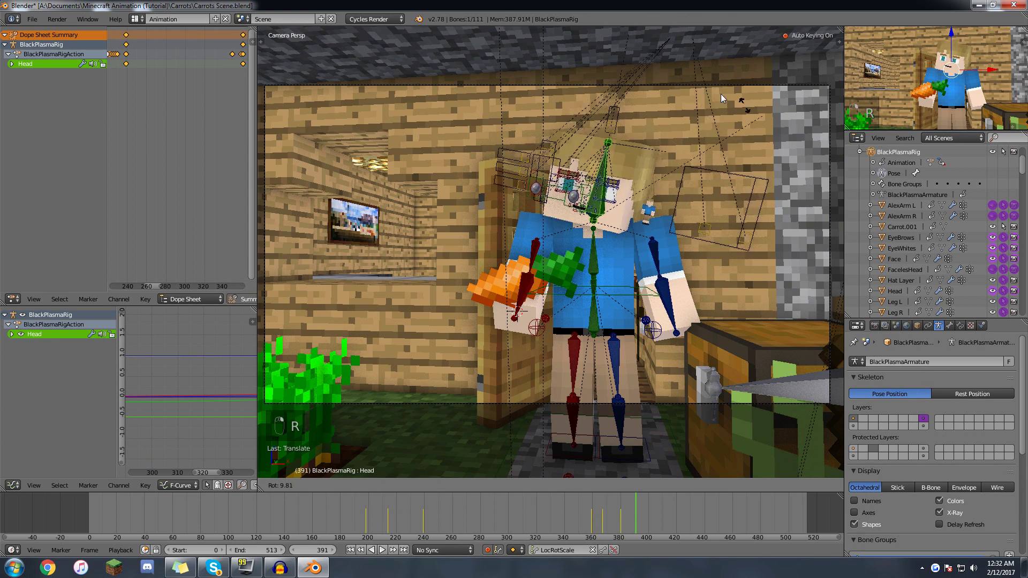
{"action": "right_click", "coordinate": [664, 232]}
{"action": "right_click", "coordinate": [679, 136]}
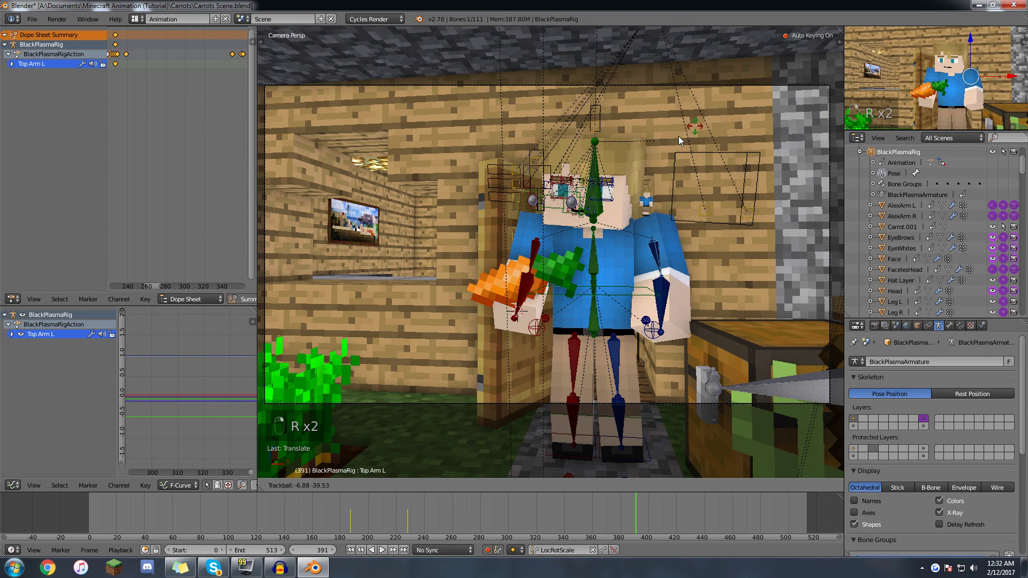
{"action": "key", "text": "r"}
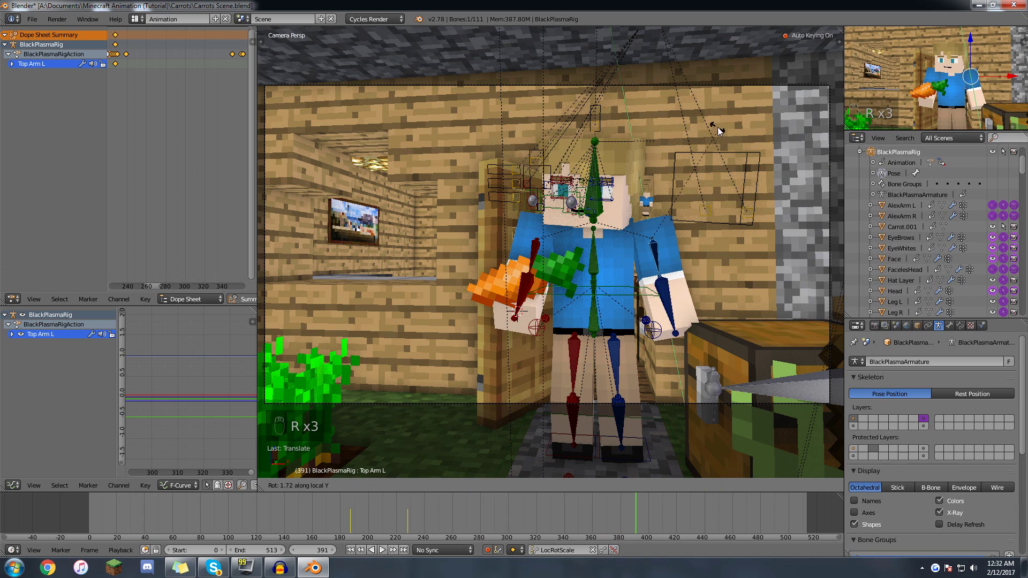
{"action": "right_click", "coordinate": [718, 128]}
- Set the interpolation of the rig's selected keyframes to Bezier in the Dope Sheet
{"action": "scroll", "coordinate": [161, 96], "scroll_direction": "down", "scroll_amount": 5}
{"action": "scroll", "coordinate": [158, 98], "scroll_direction": "down", "scroll_amount": 1}
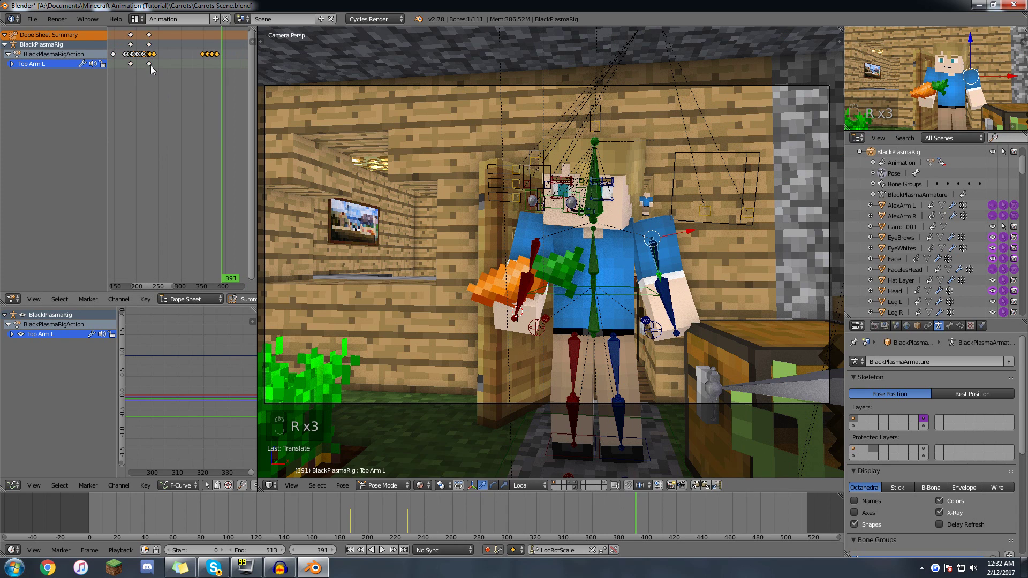
{"action": "key", "text": "t"}
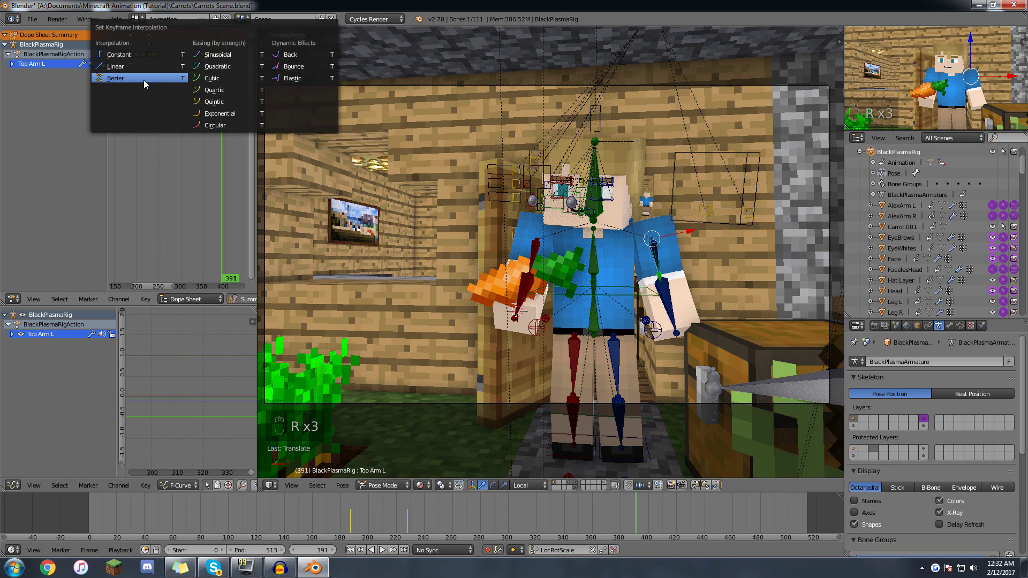
{"action": "left_click", "coordinate": [143, 78]}
{"action": "scroll", "coordinate": [190, 383], "scroll_direction": "down", "scroll_amount": 3}
{"action": "scroll", "coordinate": [187, 384], "scroll_direction": "down", "scroll_amount": 6}
{"action": "key", "text": "a"}
{"action": "key", "text": "a"}
{"action": "right_click", "coordinate": [594, 206]}
{"action": "key", "text": "a"}
{"action": "key", "text": "b"}
{"action": "right_click", "coordinate": [227, 55]}
{"action": "key", "text": "a"}
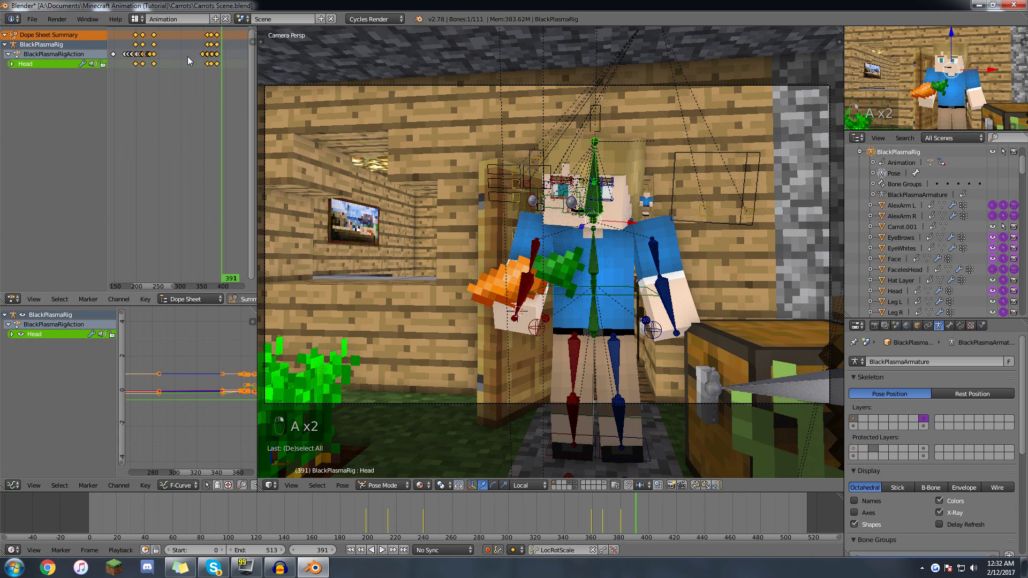
- Try shifting the last group of keyframes of all the rig's bones earlier in the Dope Sheet and undo the moves
{"action": "key", "text": "a"}
{"action": "key", "text": "a"}
{"action": "scroll", "coordinate": [187, 105], "scroll_direction": "down", "scroll_amount": 5}
{"action": "key", "text": "a"}
{"action": "key", "text": "b"}
{"action": "left_click_drag", "start_coordinate": [214, 55], "coordinate": [185, 56]}
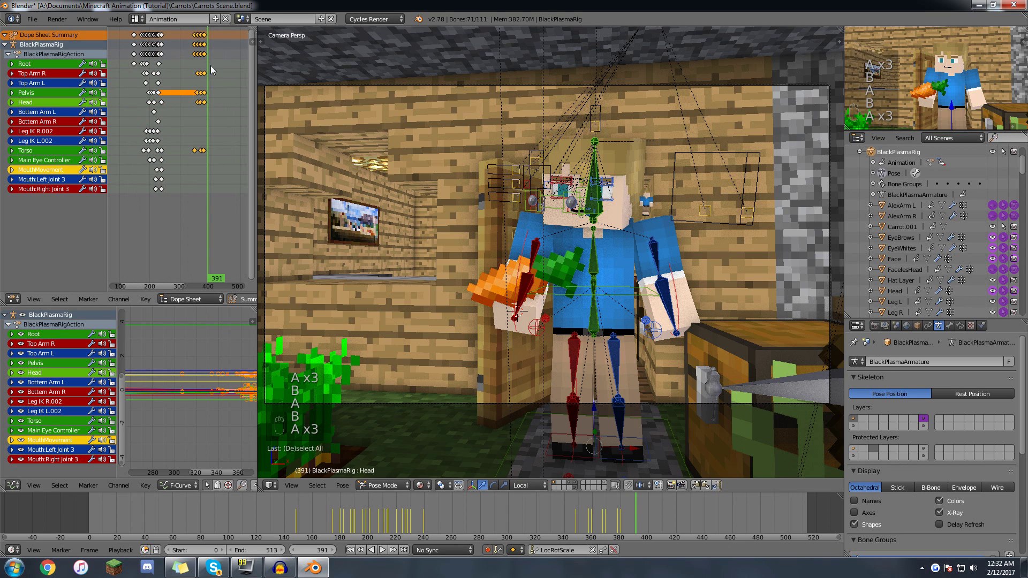
{"action": "key", "text": "g"}
{"action": "left_click", "coordinate": [189, 68]}
{"action": "left_click", "coordinate": [174, 69]}
{"action": "key", "text": "alt+a"}
{"action": "key", "text": "alt+a"}
{"action": "key", "text": "ctrl+z"}
{"action": "key", "text": "ctrl+z"}
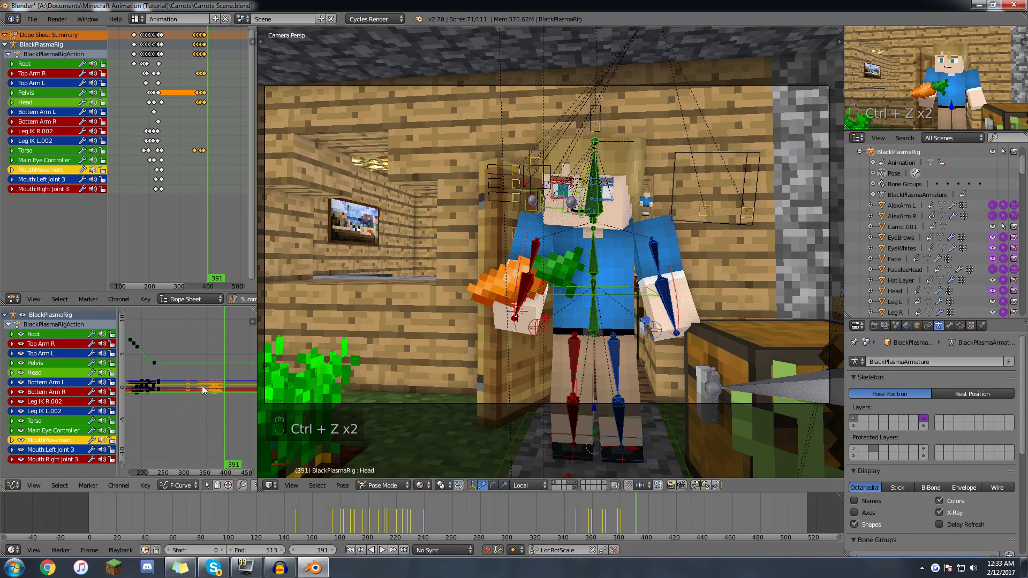
- Select the held carrot and examine the keyframes of its scale curves in the graph editor, stopping at frame 383
{"action": "key", "text": "ctrl+Tab"}
{"action": "key", "text": "a"}
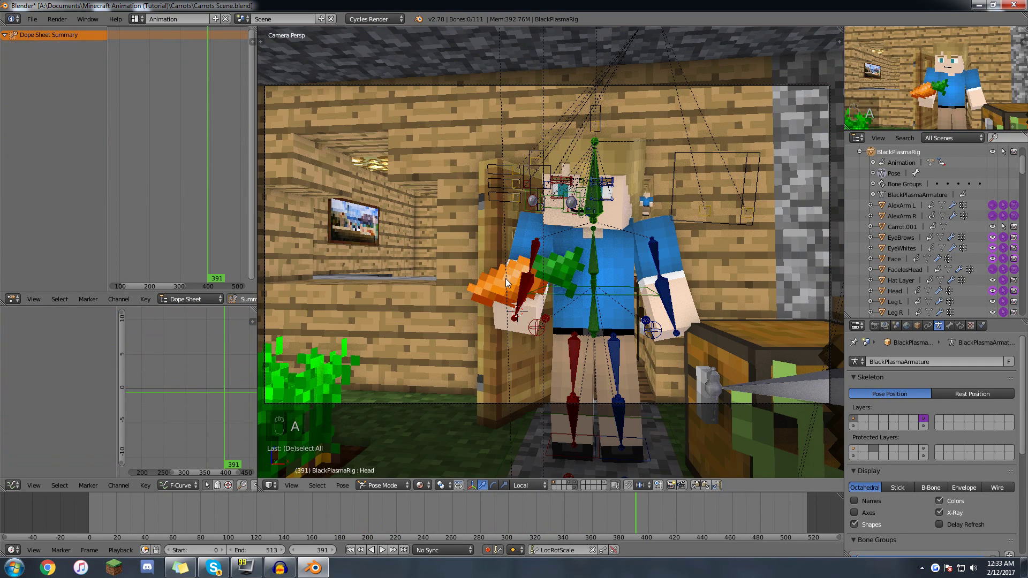
{"action": "right_click", "coordinate": [490, 280]}
{"action": "right_click", "coordinate": [214, 391]}
{"action": "right_click", "coordinate": [221, 379]}
{"action": "scroll", "coordinate": [225, 383], "scroll_direction": "up", "scroll_amount": 6}
{"action": "left_click_drag", "start_coordinate": [599, 519], "coordinate": [623, 500]}
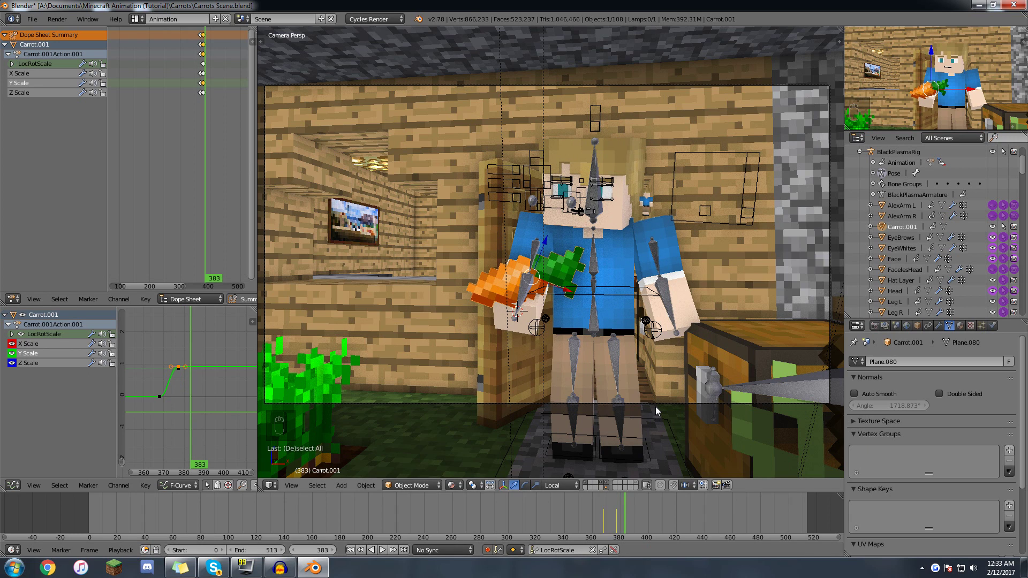
- Select the camera and review the shot in the frames after 383, stopping at frame 402
{"action": "right_click", "coordinate": [650, 405]}
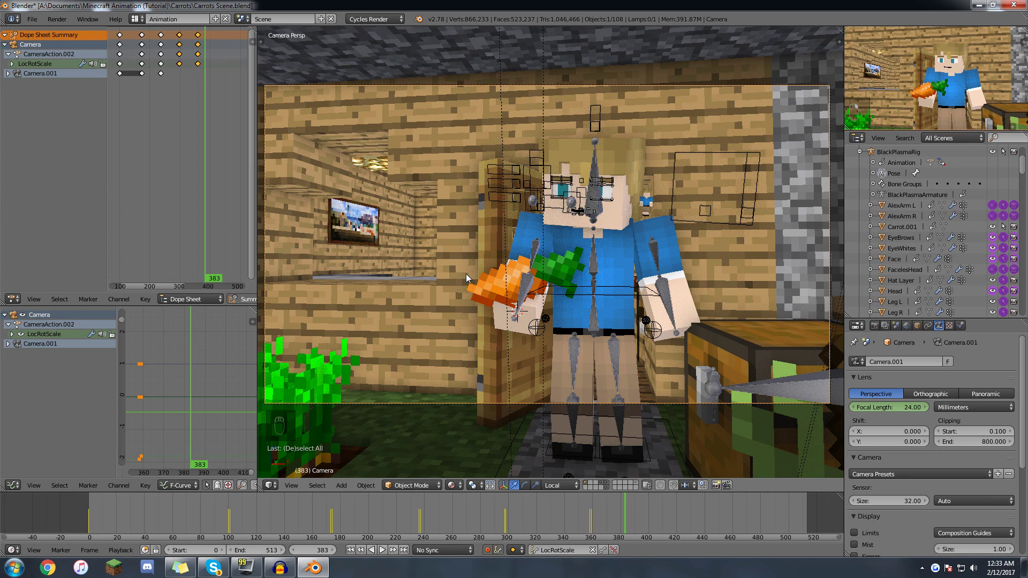
{"action": "key", "text": "alt+z"}
{"action": "key", "text": "alt+z"}
{"action": "left_click_drag", "start_coordinate": [621, 515], "coordinate": [650, 511]}
{"action": "right_click", "coordinate": [532, 225]}
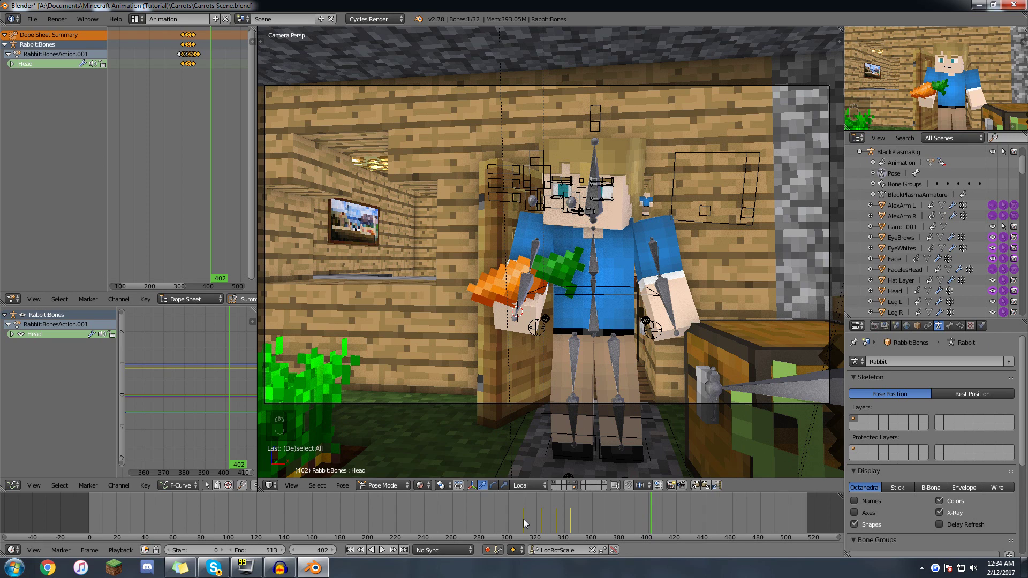
{"action": "right_click", "coordinate": [514, 401]}
{"action": "left_click_drag", "start_coordinate": [638, 514], "coordinate": [704, 519]}
{"action": "left_click", "coordinate": [649, 513]}
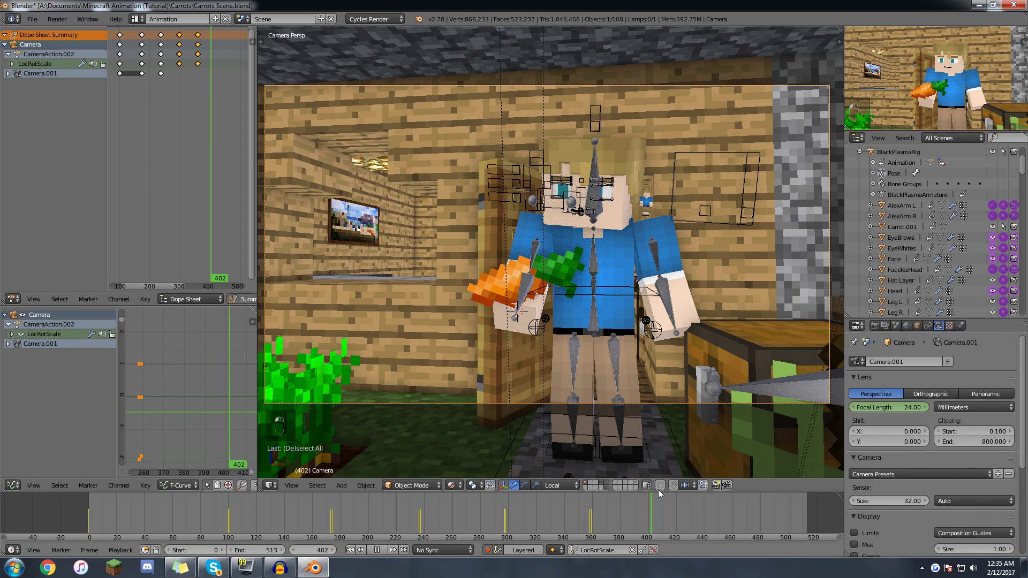
- Tilt the character's head bone slightly at frame 402
{"action": "right_click", "coordinate": [611, 165]}
{"action": "key", "text": "r"}
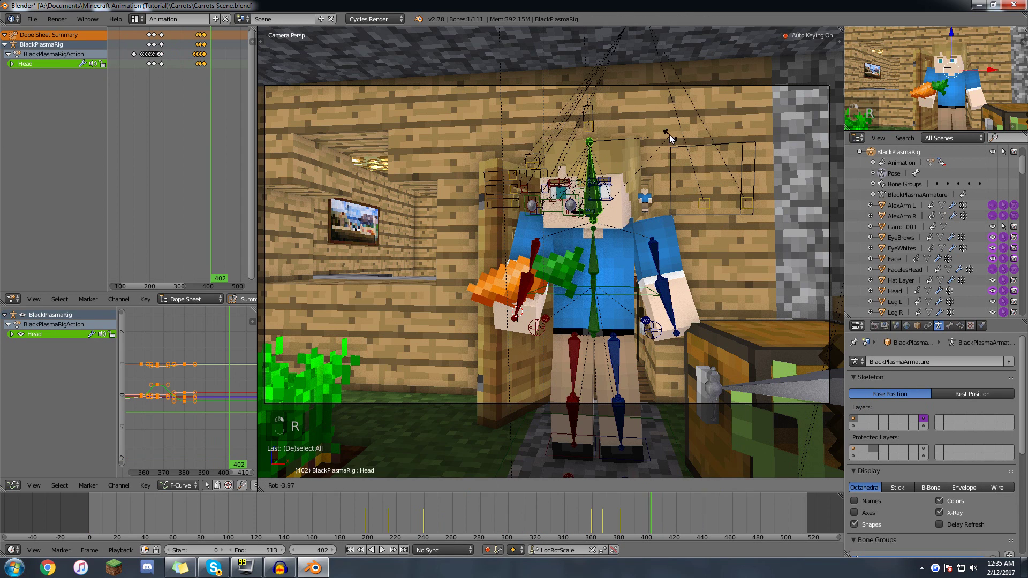
{"action": "left_click", "coordinate": [668, 137]}
- Advance to frame 436 and freely rotate the character's head and torso bones into a new pose
{"action": "left_click", "coordinate": [699, 512]}
{"action": "key", "text": "r"}
{"action": "key", "text": "r"}
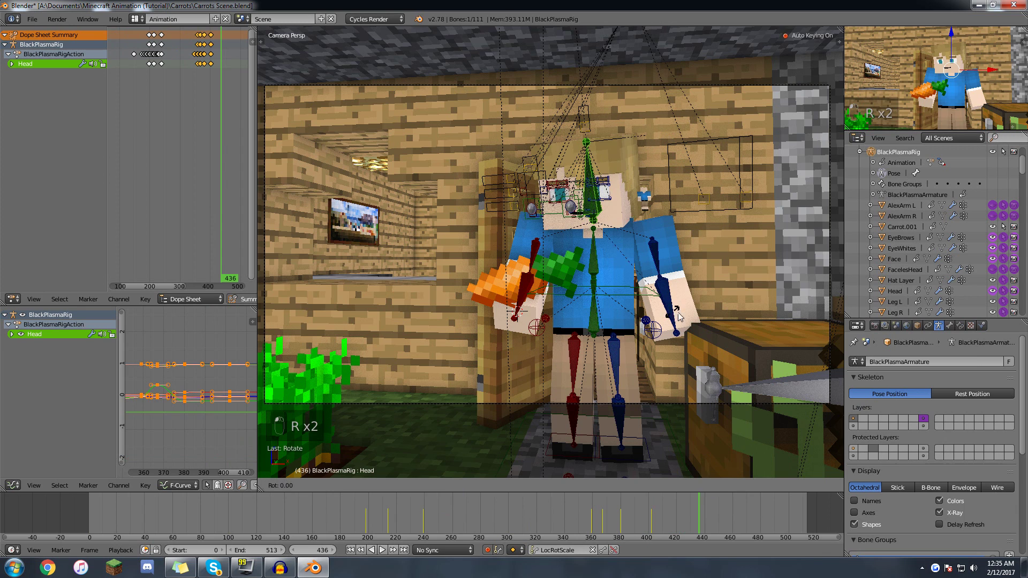
{"action": "left_click", "coordinate": [616, 264]}
{"action": "right_click", "coordinate": [601, 262]}
{"action": "key", "text": "r"}
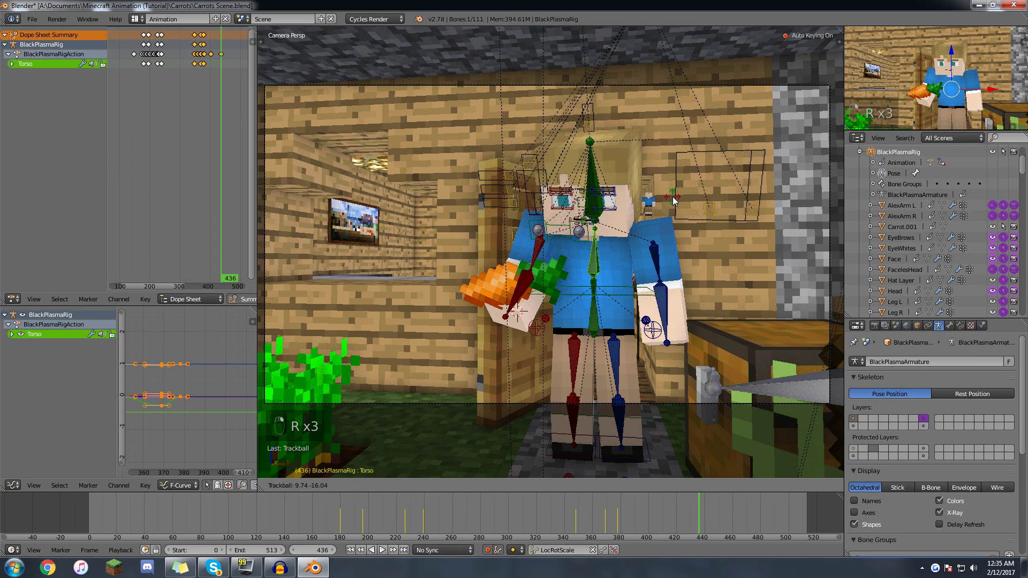
{"action": "left_click", "coordinate": [670, 178]}
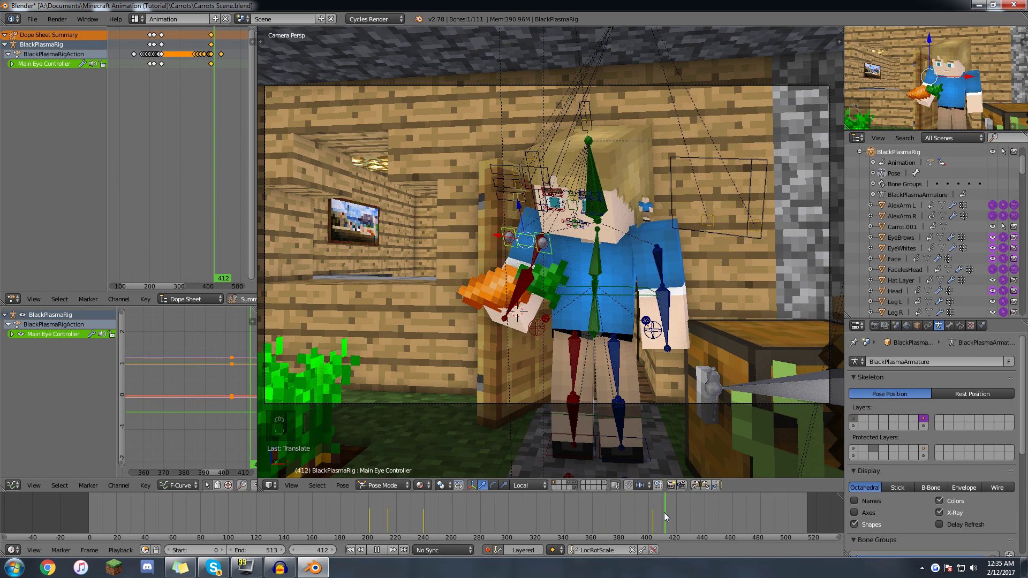
- Review the character's head and eye movement from frame 412 back to frame 400
{"action": "left_click_drag", "start_coordinate": [663, 509], "coordinate": [649, 536]}
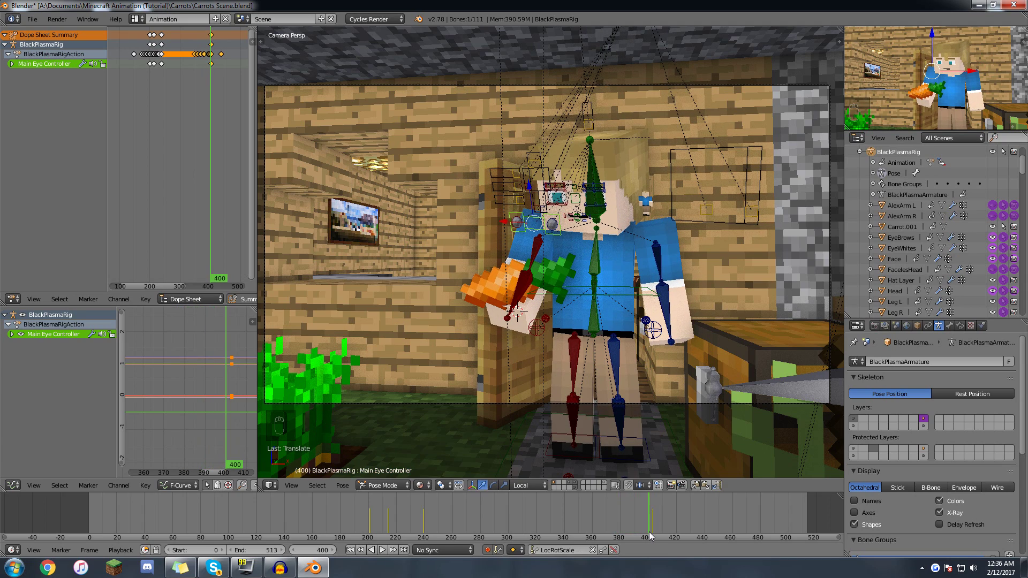